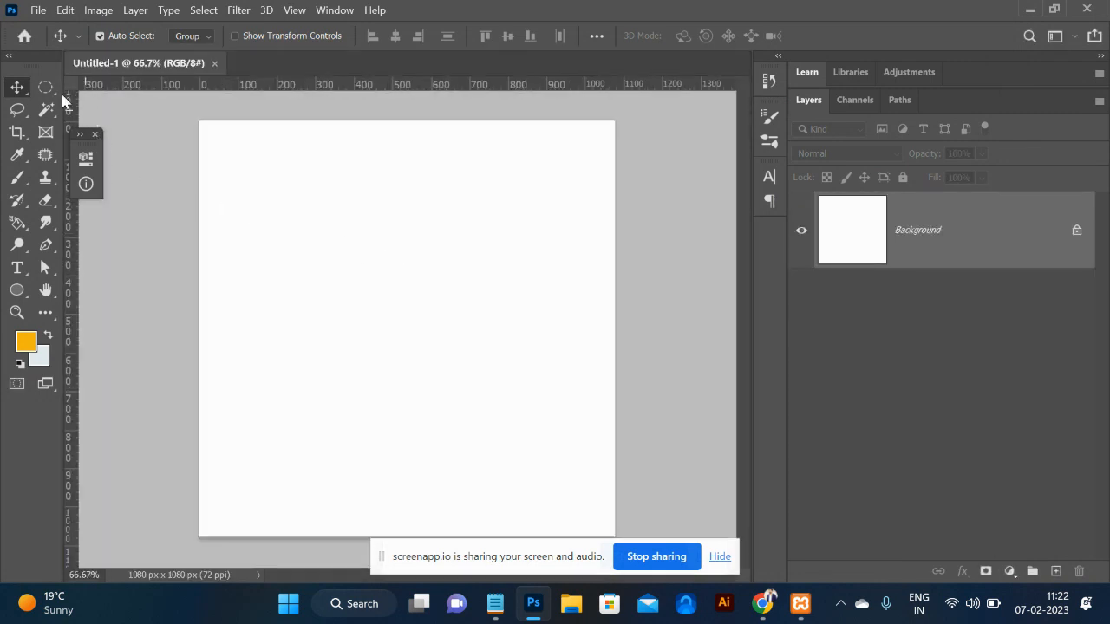
Draw a small circular selection in the upper canvas and add a new empty layer.
click(46, 90)
drag(386, 227, 438, 291)
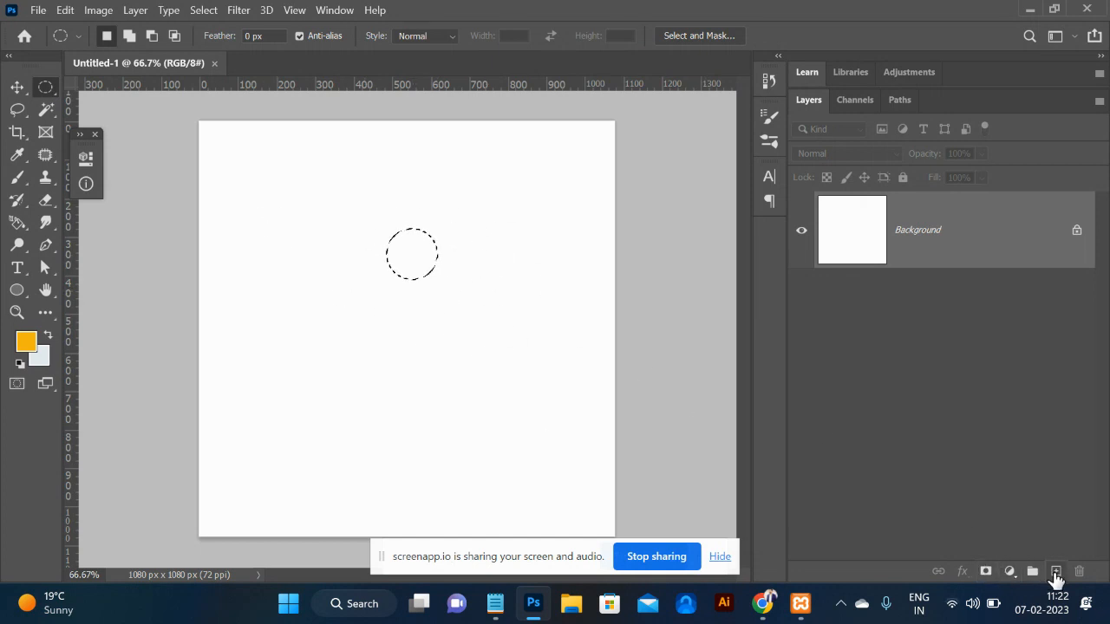
click(1056, 572)
Set the foreground colour to almost pure black in the Color Picker.
click(29, 347)
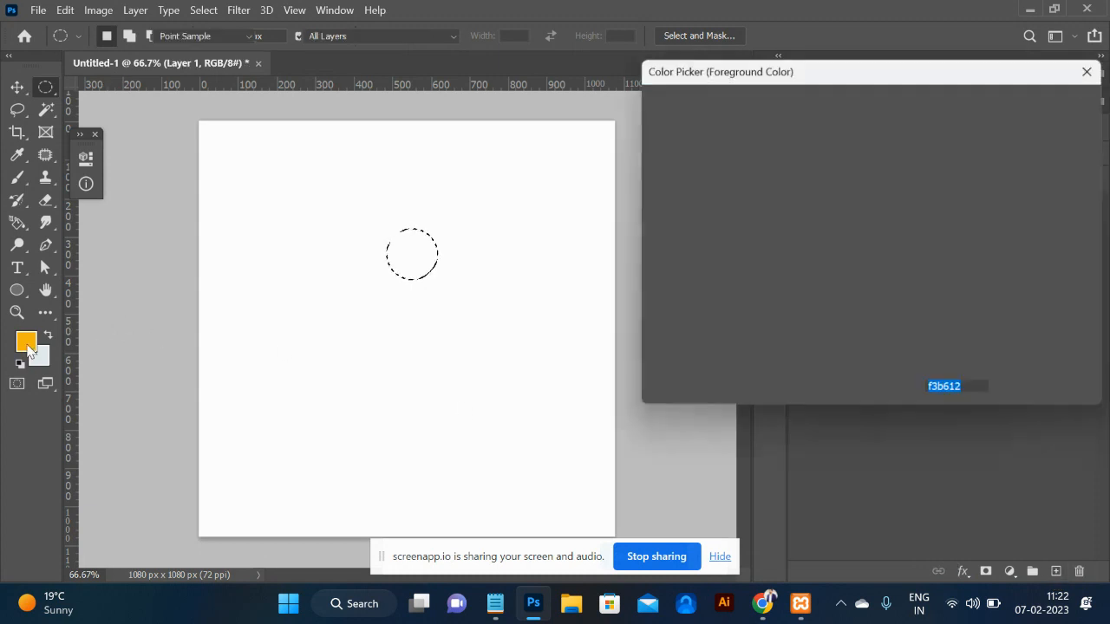
click(654, 332)
click(651, 331)
click(1043, 104)
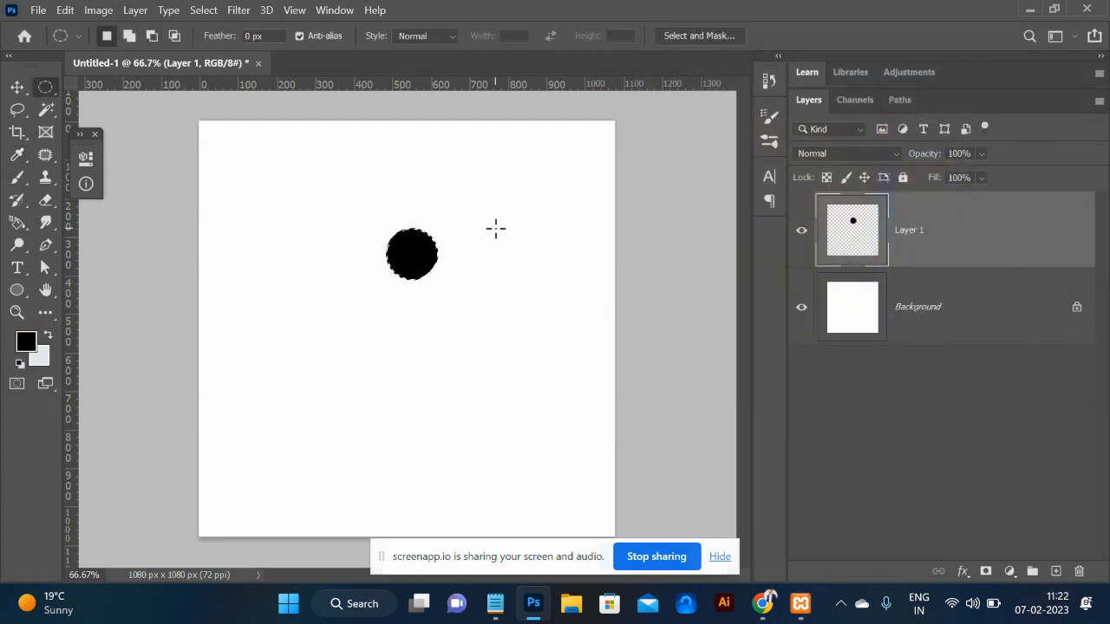
Define the black circle as brush preset Sampled Brush 7, keeping the default name.
click(64, 12)
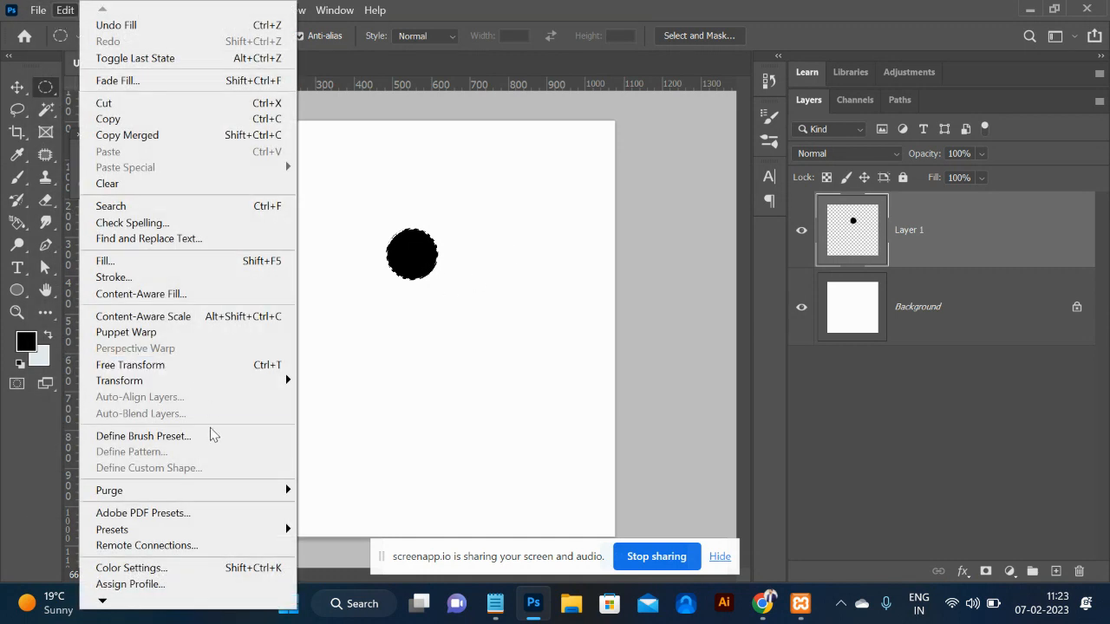
click(143, 436)
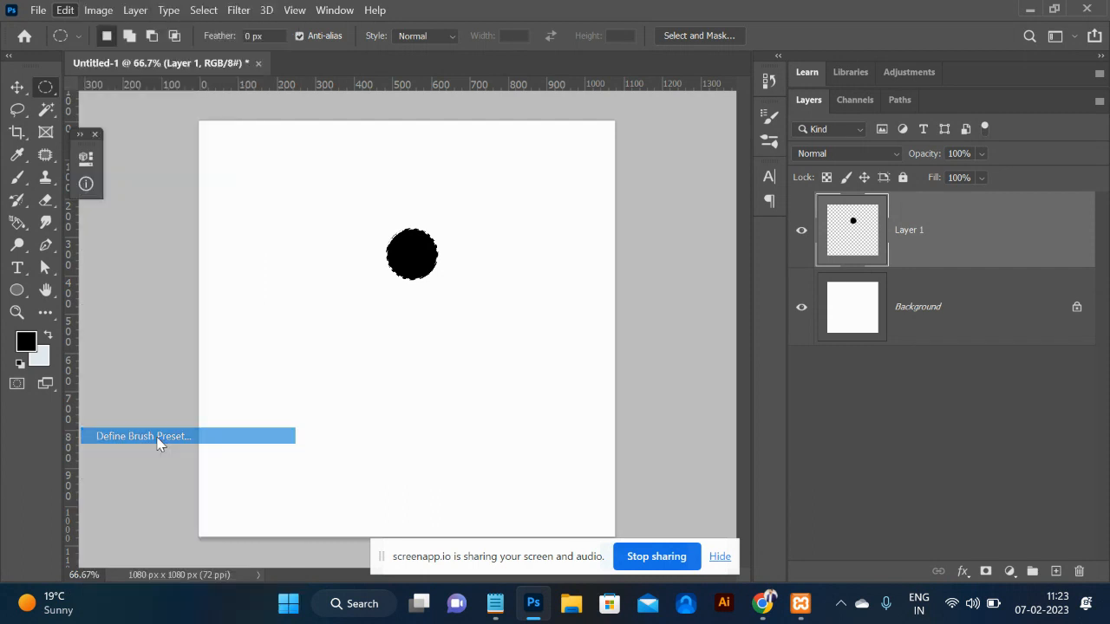
click(741, 184)
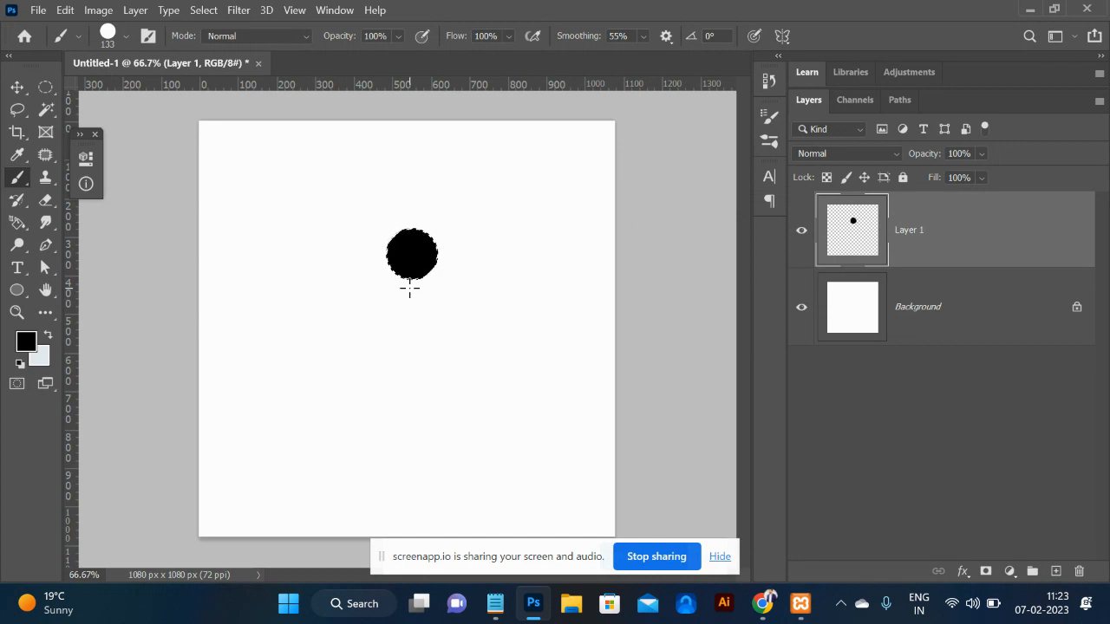
Deselect the circle, paint a test loop with the circle brush, then undo it.
key(ctrl+d)
mouse_move(497, 346)
mouse_down()
mouse_move(290, 333)
mouse_move(293, 241)
mouse_move(348, 201)
mouse_move(416, 178)
mouse_move(452, 180)
mouse_move(504, 227)
mouse_move(500, 347)
mouse_up()
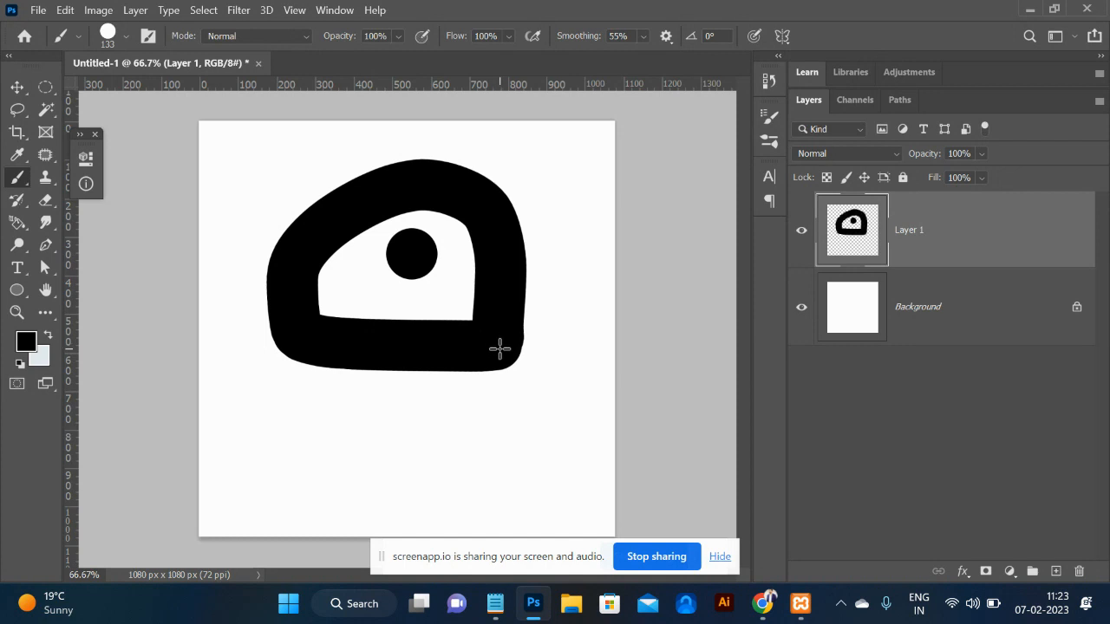
key(ctrl+z)
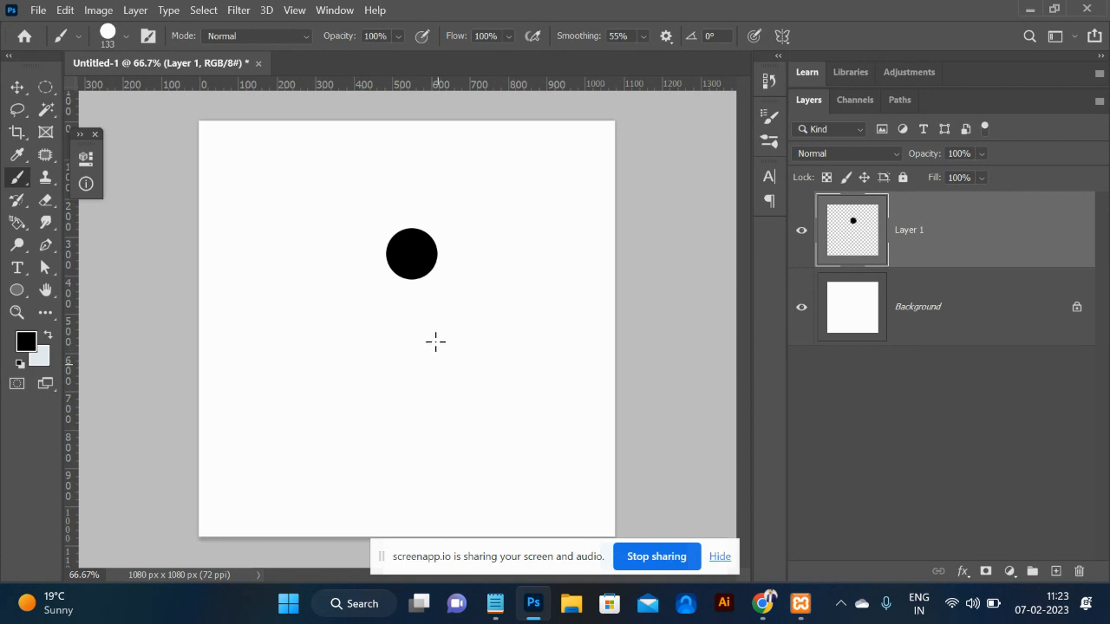
key(Caps_Lock)
click(70, 10)
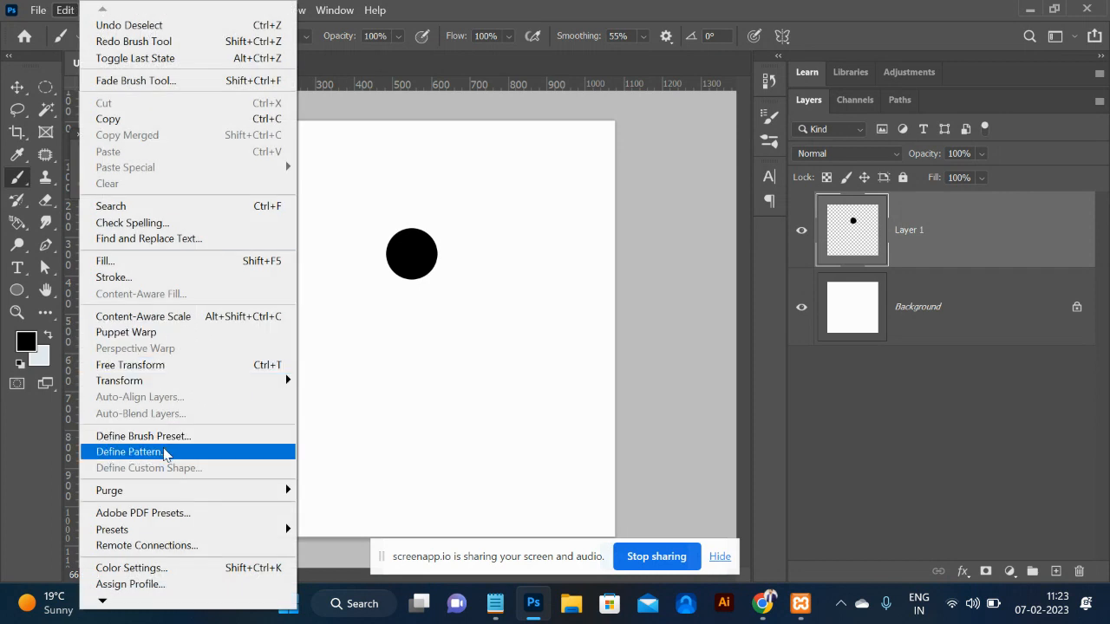
click(506, 338)
Admit the waiting guest in the Chrome Google Meet tab, then return to Photoshop.
key(alt+Tab)
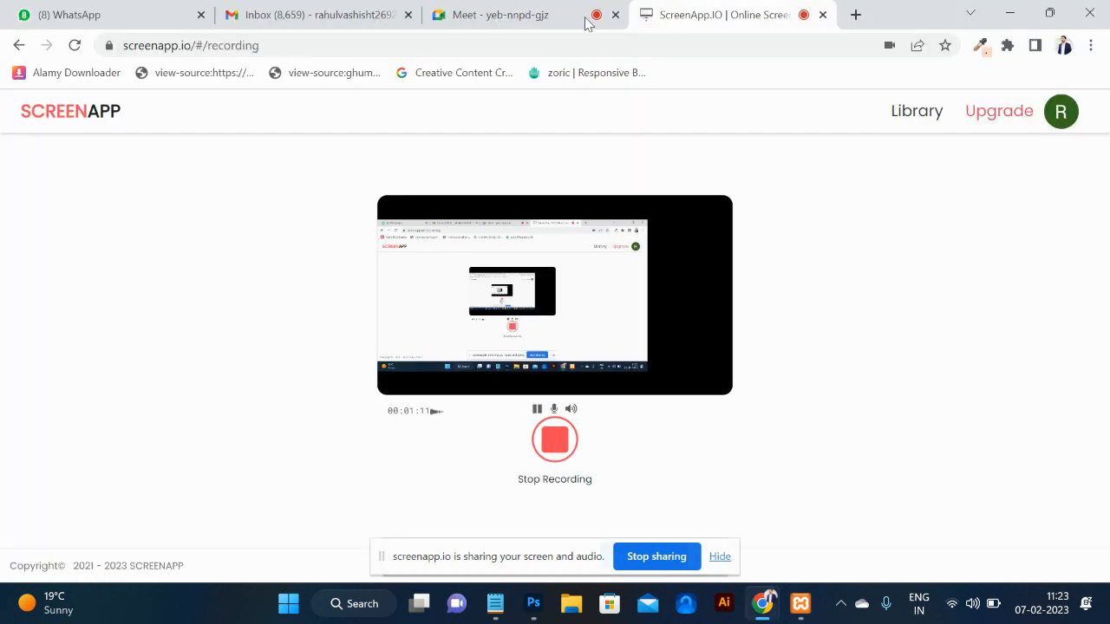
click(539, 10)
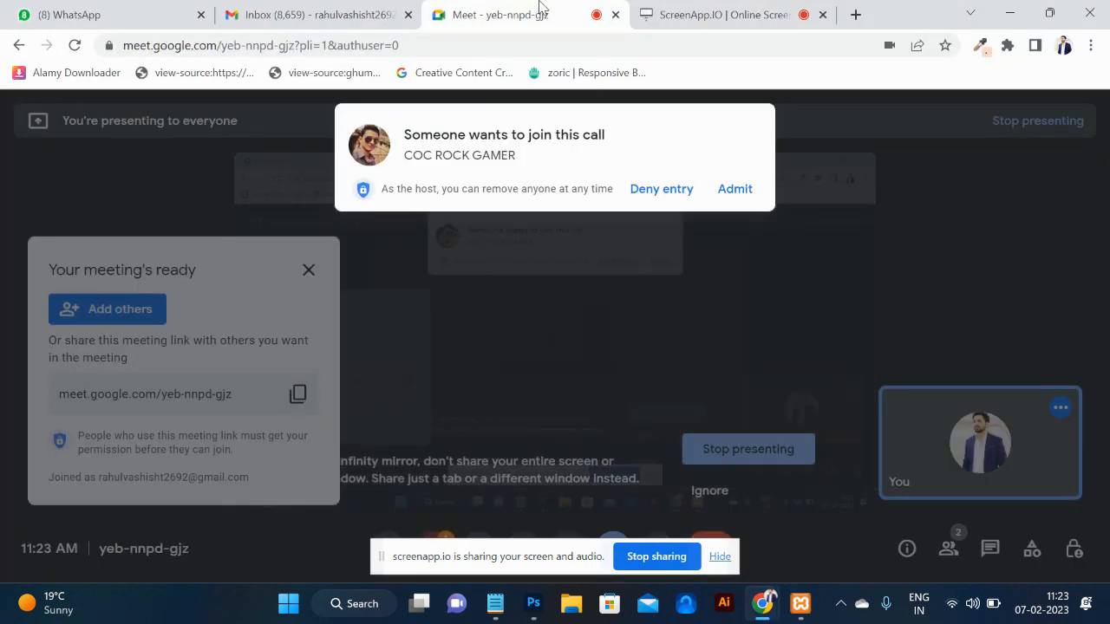
click(737, 190)
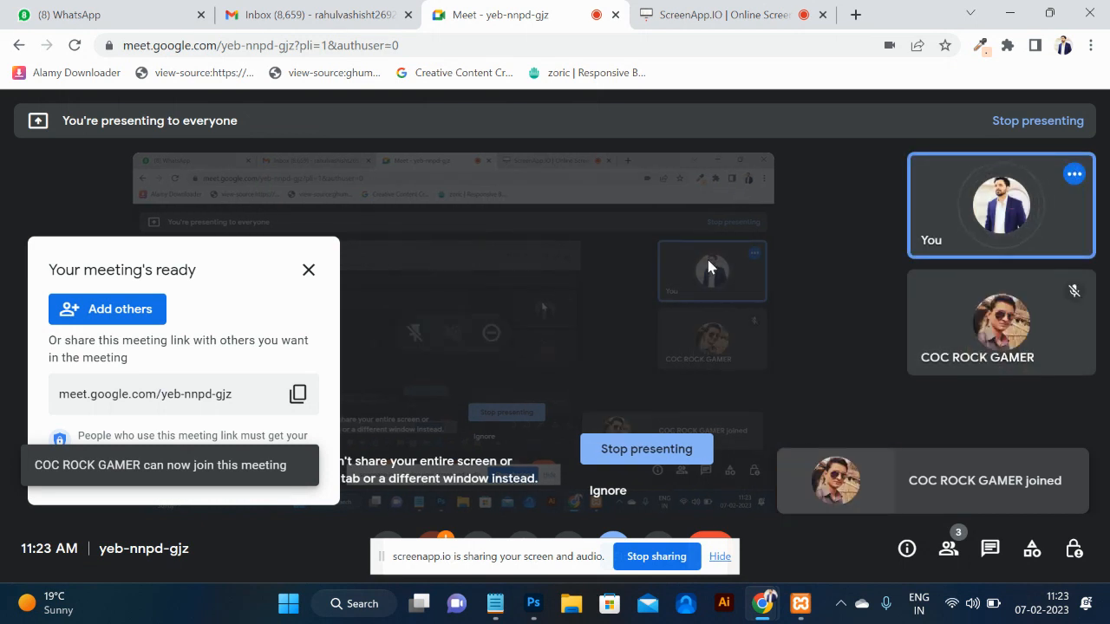
key(alt+Tab)
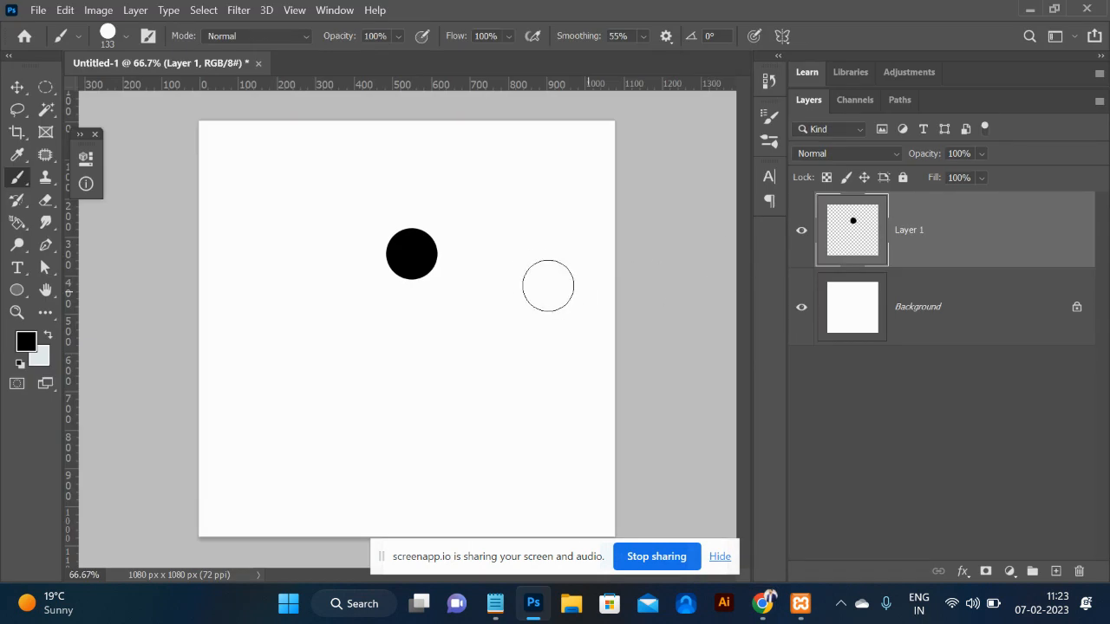
Undo a test stroke and draw a small rectangular square selection below the circle.
mouse_move(538, 276)
mouse_down()
mouse_move(480, 349)
mouse_move(417, 391)
mouse_move(335, 403)
mouse_move(267, 329)
mouse_move(290, 258)
mouse_move(367, 195)
mouse_move(443, 180)
mouse_move(510, 185)
mouse_move(550, 246)
mouse_up()
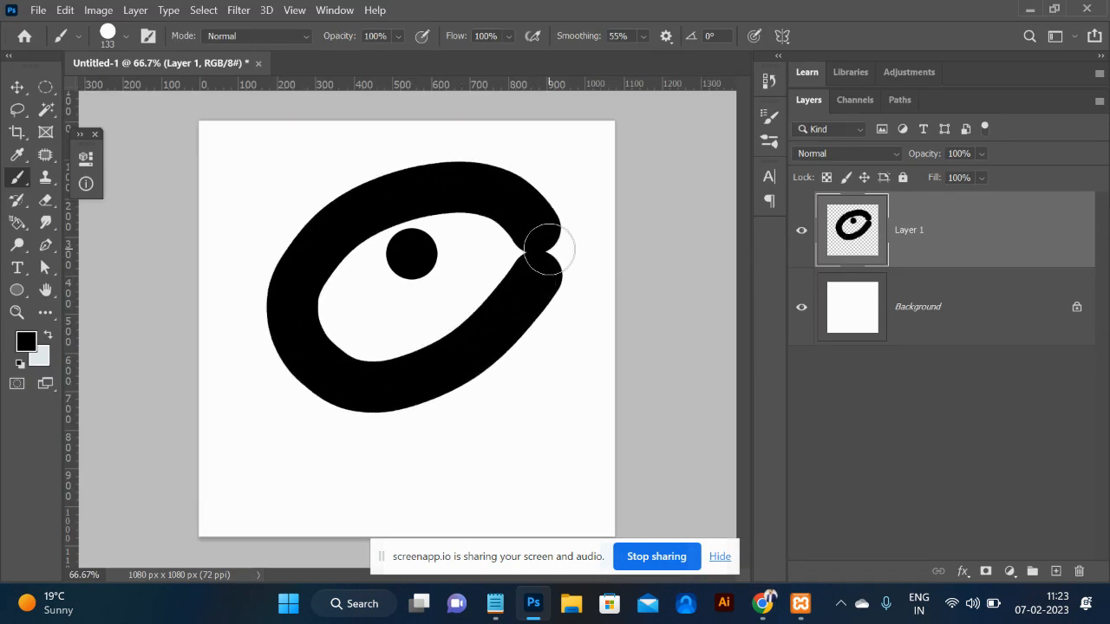
key(ctrl+z)
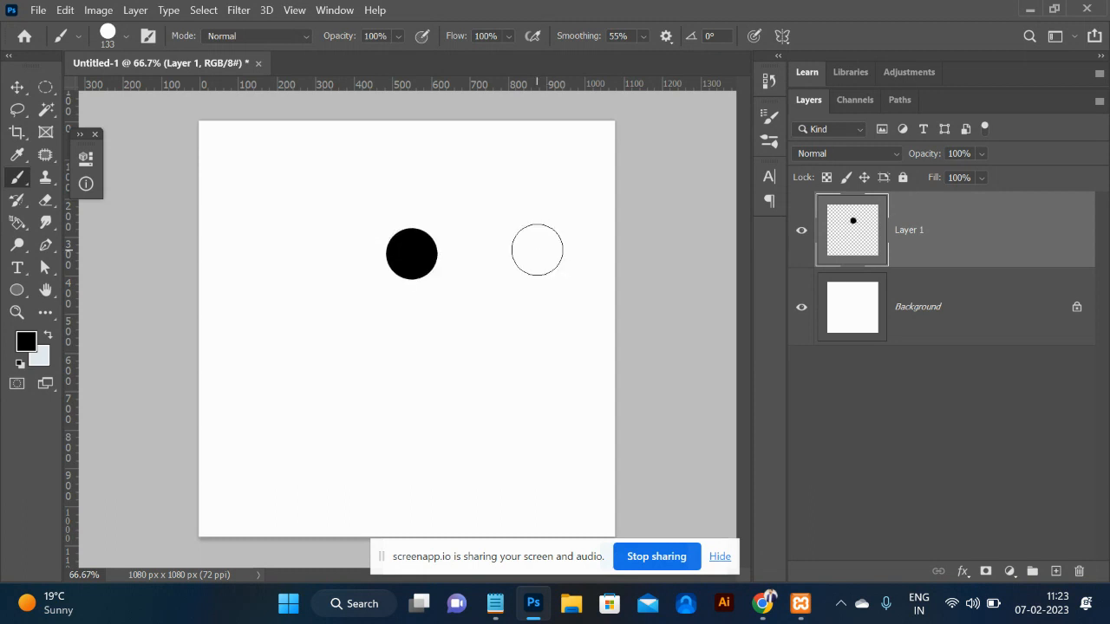
right_click(49, 93)
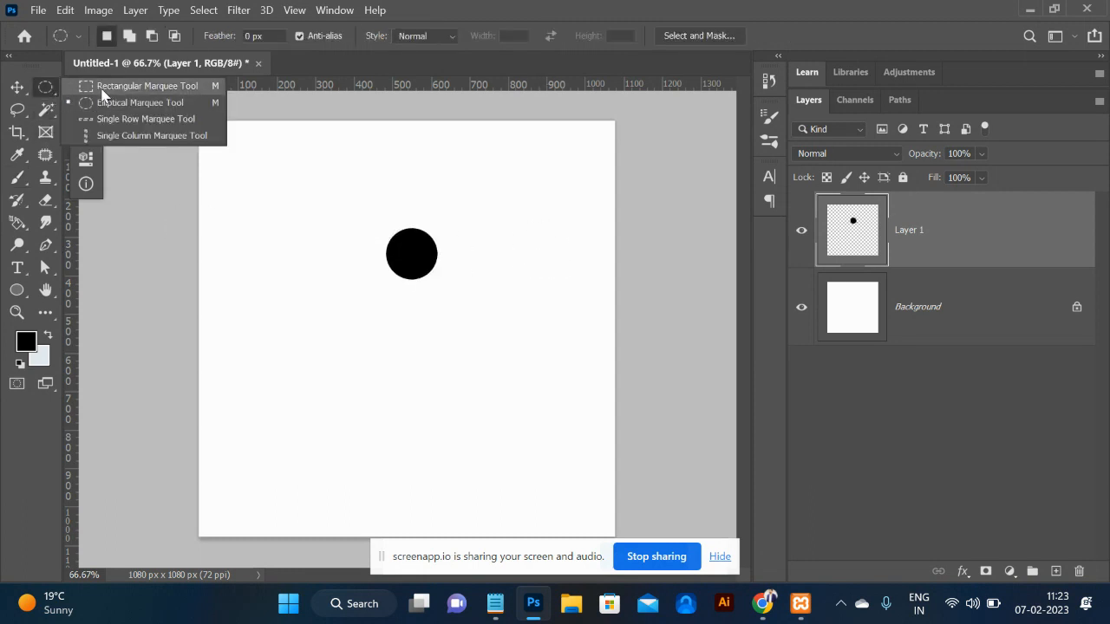
click(101, 89)
drag(410, 324, 428, 348)
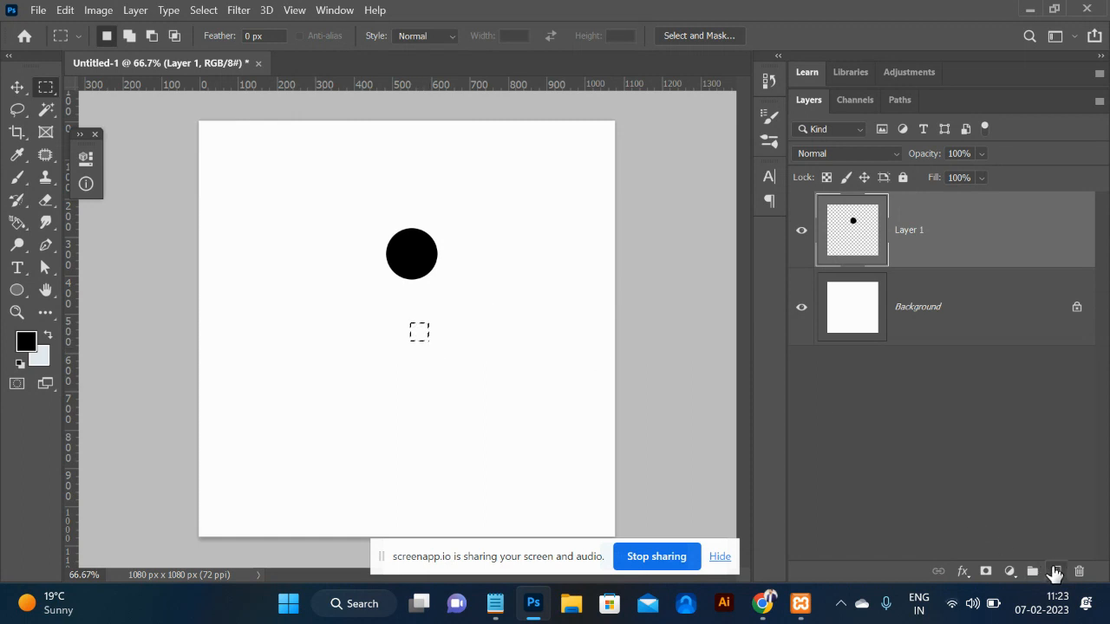
Fill the square selection with black on a new Layer 2.
click(1055, 573)
key(alt+BackSpace)
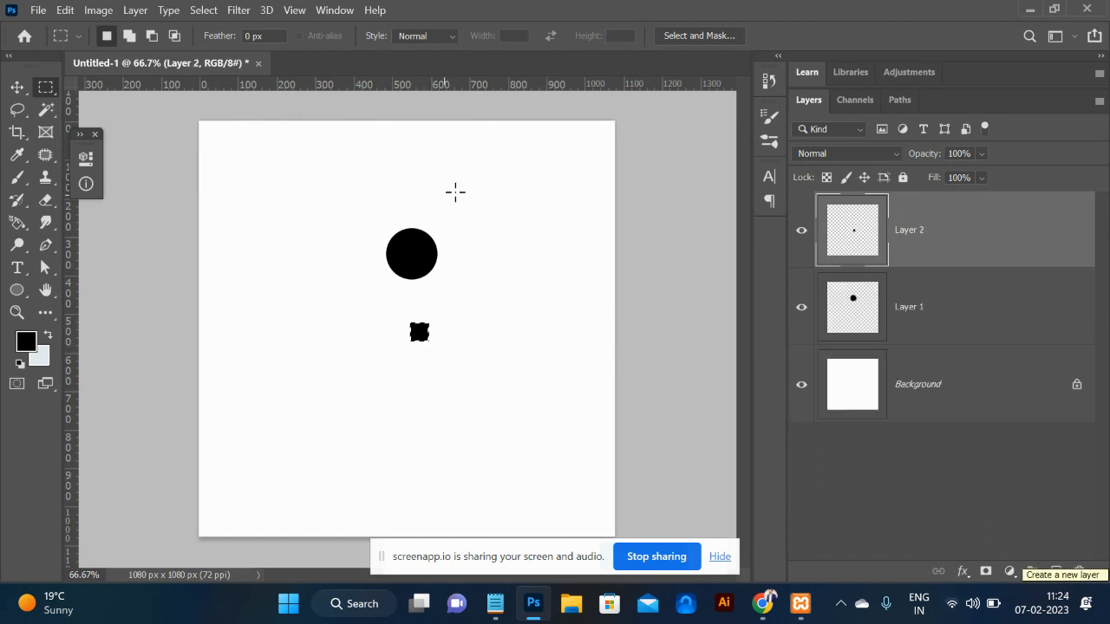
click(65, 9)
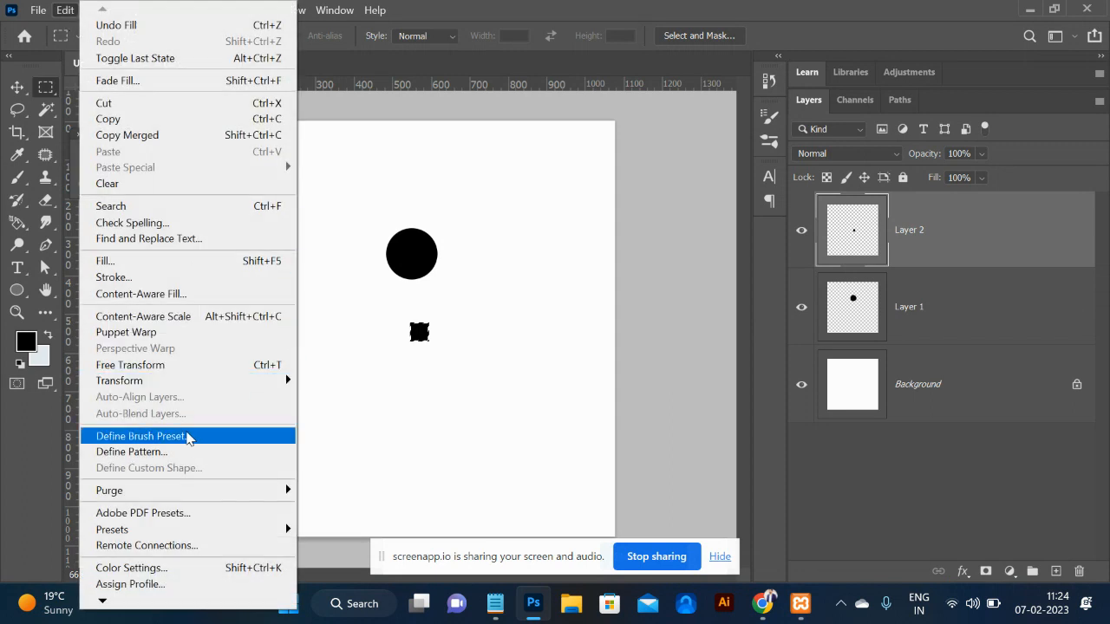
Define the black square as a new 47 px brush preset and deselect it.
click(188, 436)
click(736, 185)
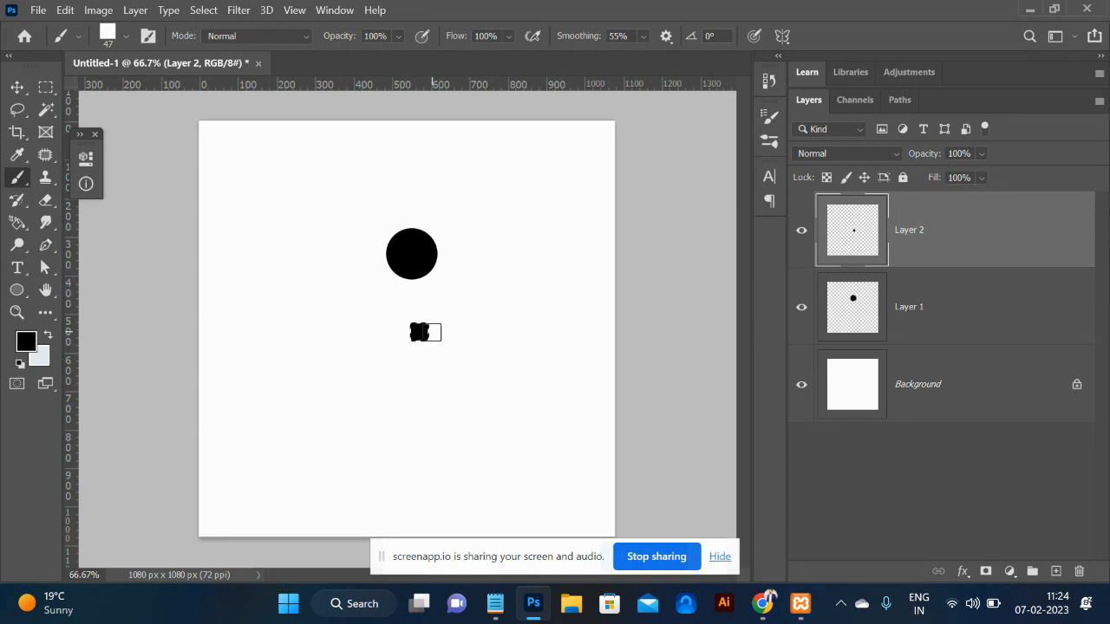
key(ctrl+d)
Paint two test strokes with the square brush, undoing each one.
mouse_move(510, 147)
mouse_down()
mouse_move(319, 152)
mouse_move(277, 166)
mouse_move(251, 247)
mouse_move(325, 335)
mouse_move(488, 327)
mouse_move(527, 231)
mouse_move(494, 132)
mouse_up()
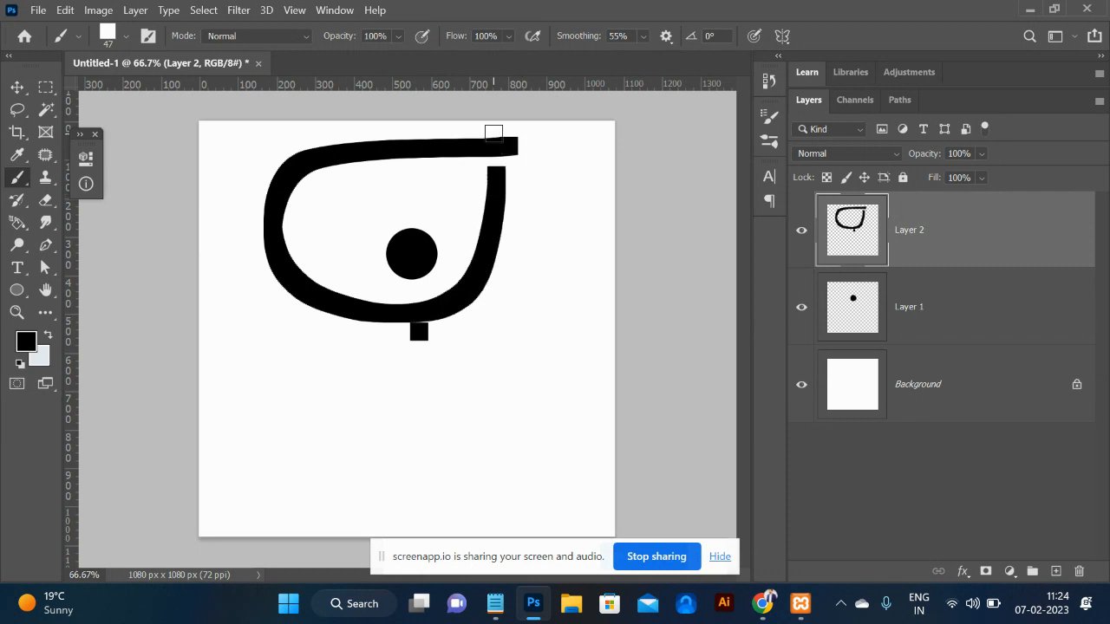
key(ctrl+z)
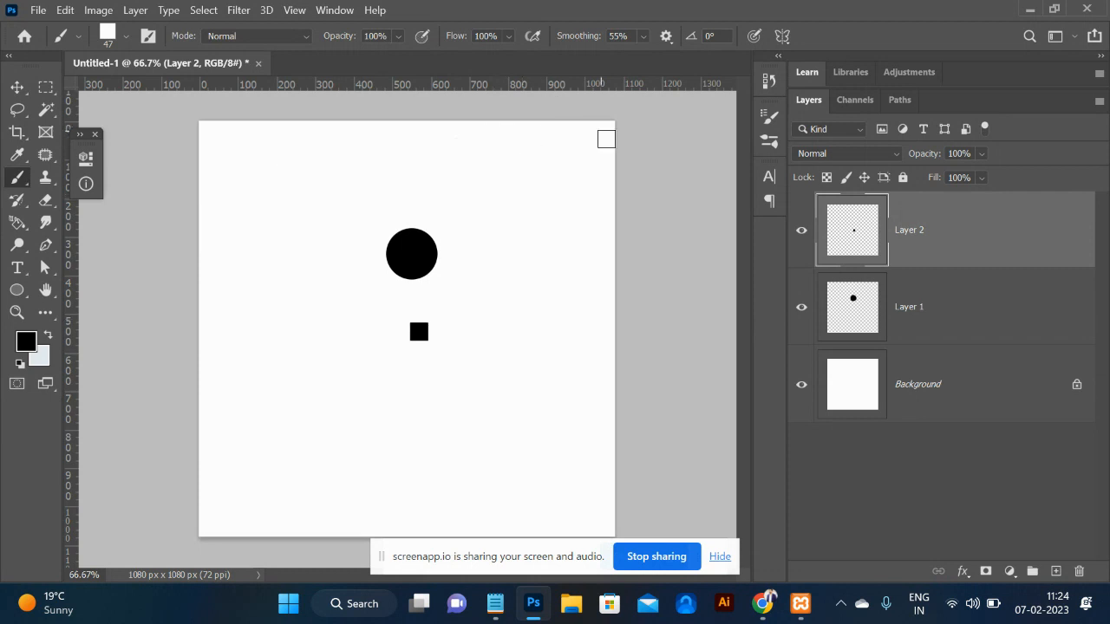
drag(552, 165, 228, 164)
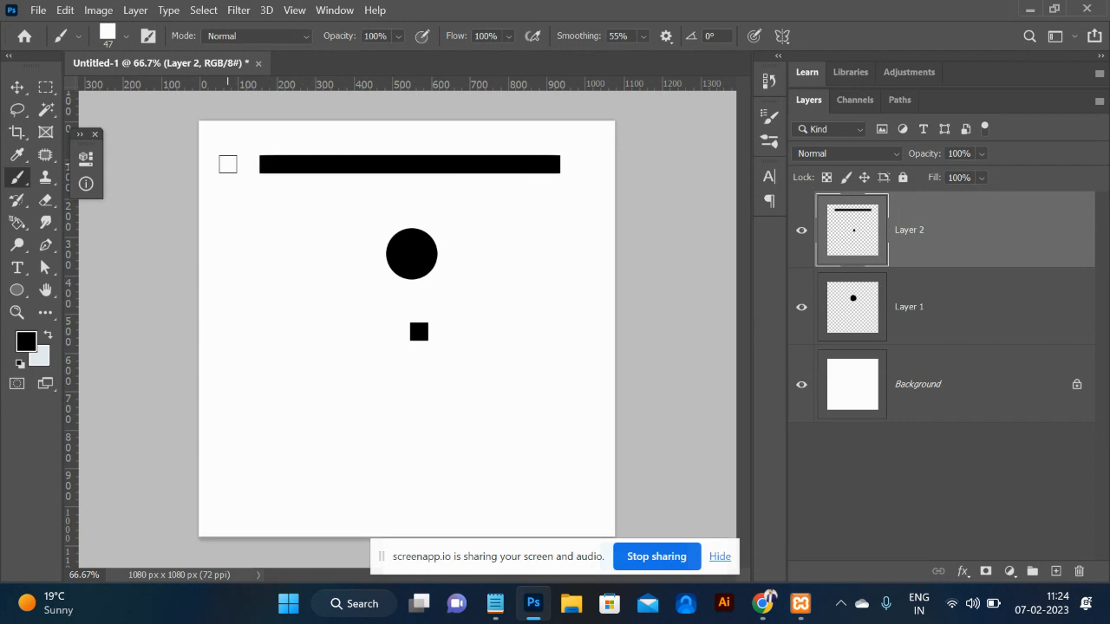
key(ctrl+z)
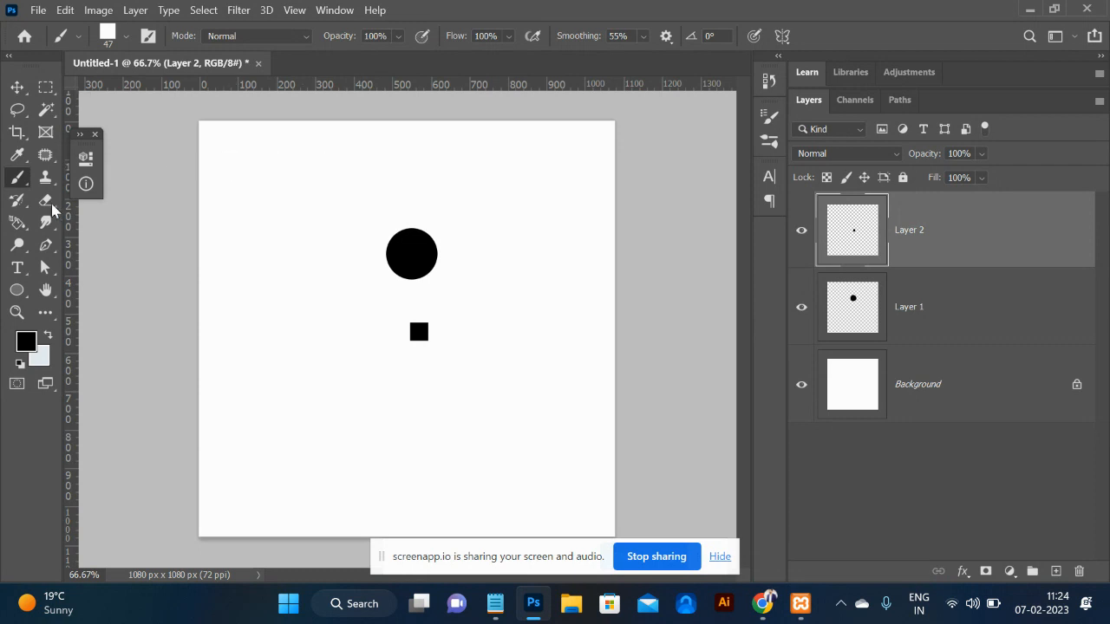
Raise the square brush's Spacing to 220% in Brush Settings, then close the panel.
click(148, 36)
click(149, 38)
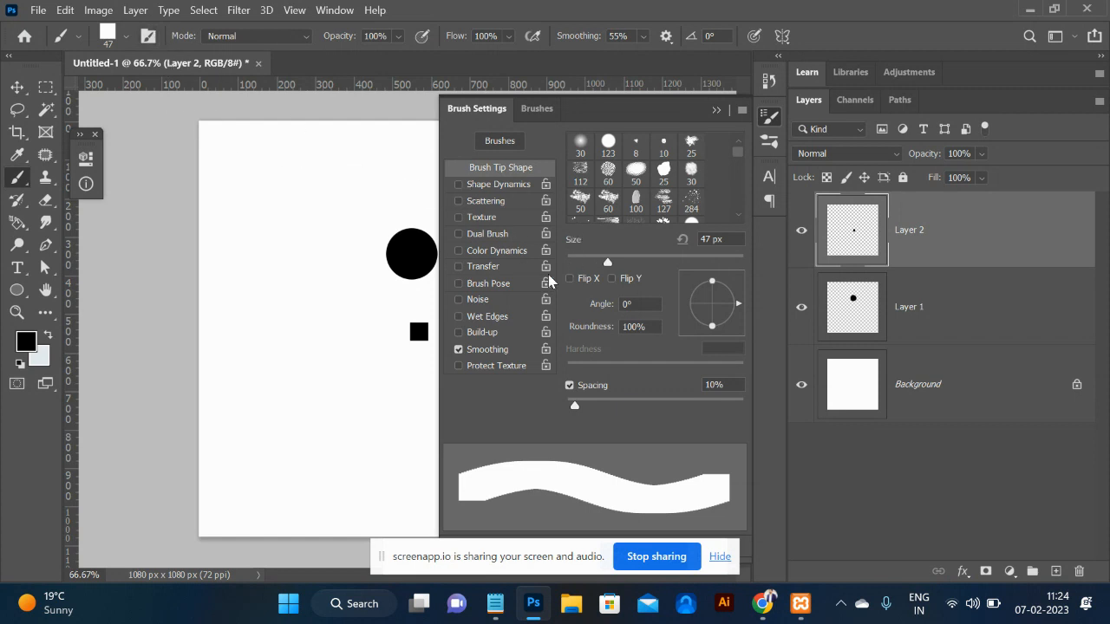
drag(575, 410, 703, 420)
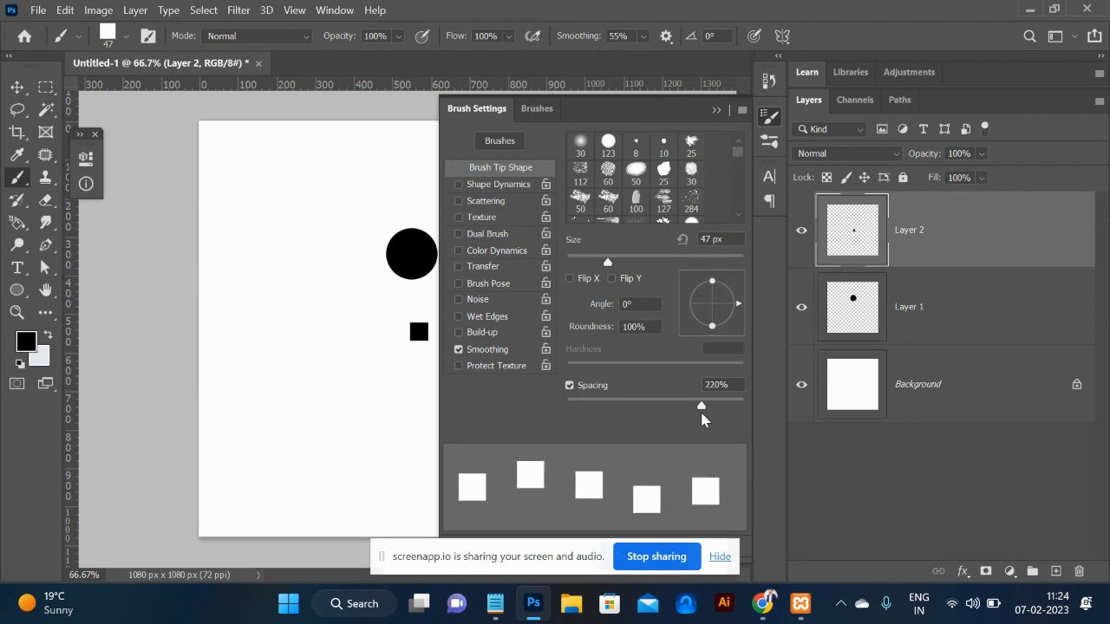
click(717, 111)
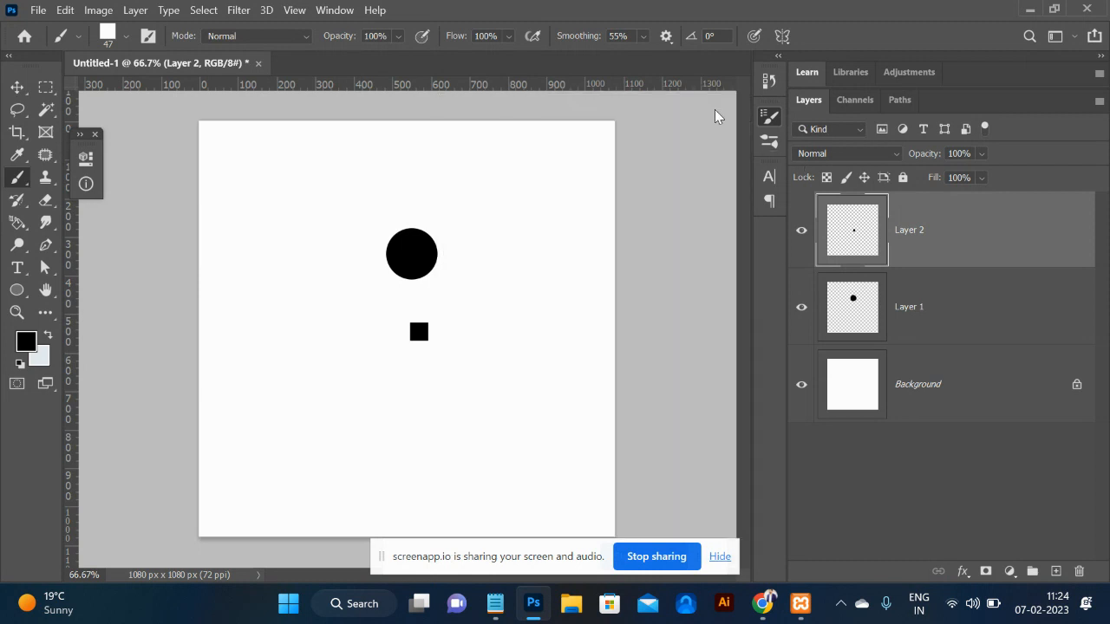
Paint test rows and columns of spaced squares along the canvas edges, undoing the strokes.
drag(550, 158, 225, 172)
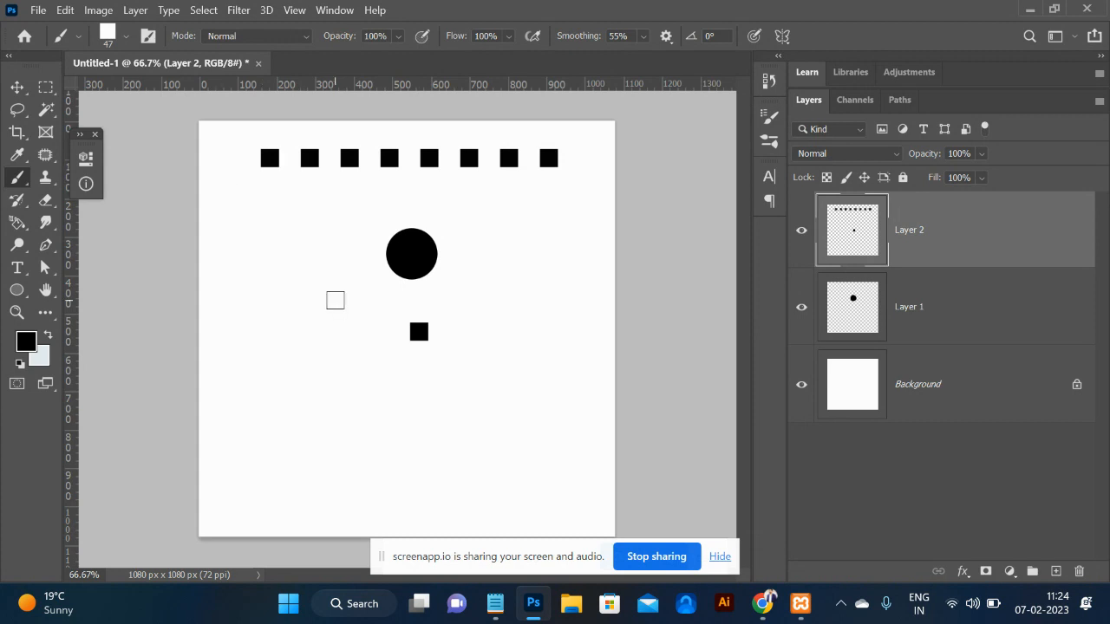
key(ctrl+z)
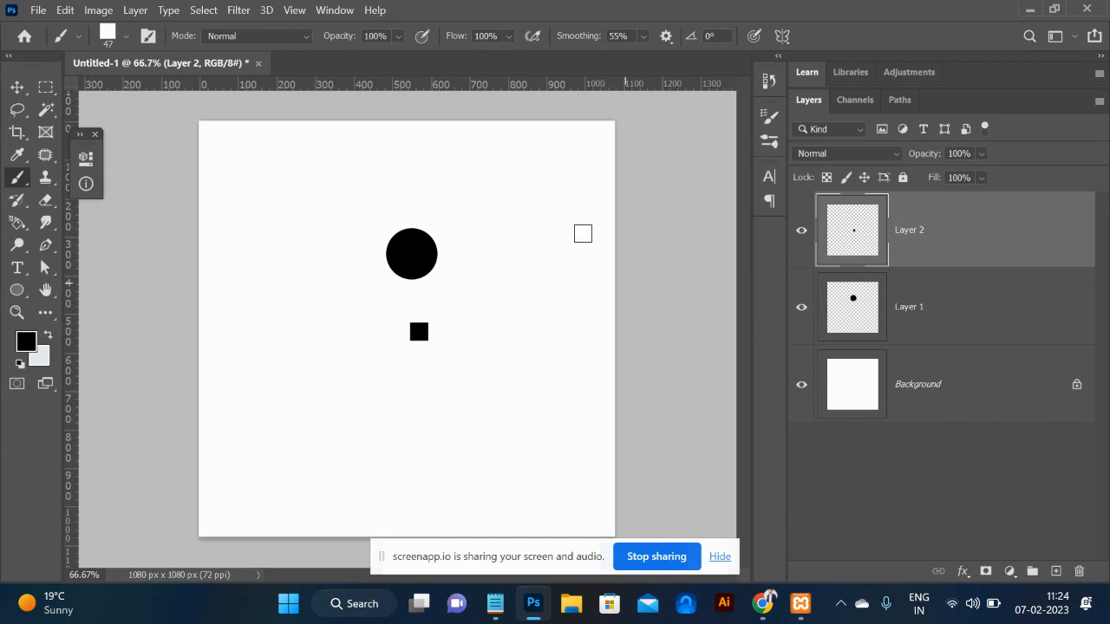
drag(564, 203, 581, 566)
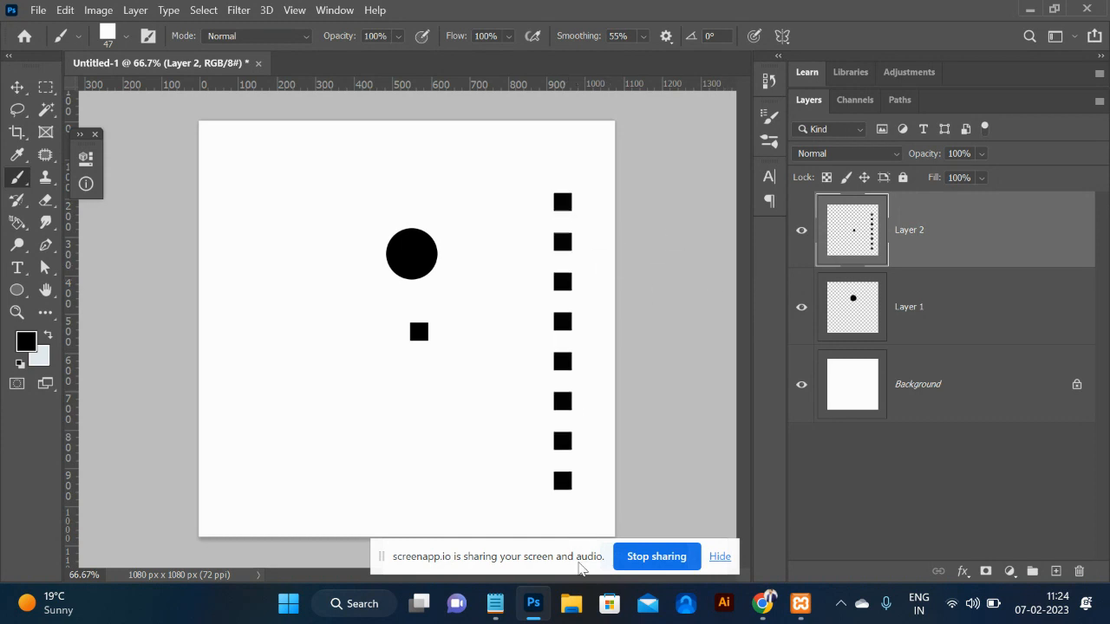
drag(224, 487, 429, 485)
key(ctrl+z)
drag(234, 171, 250, 486)
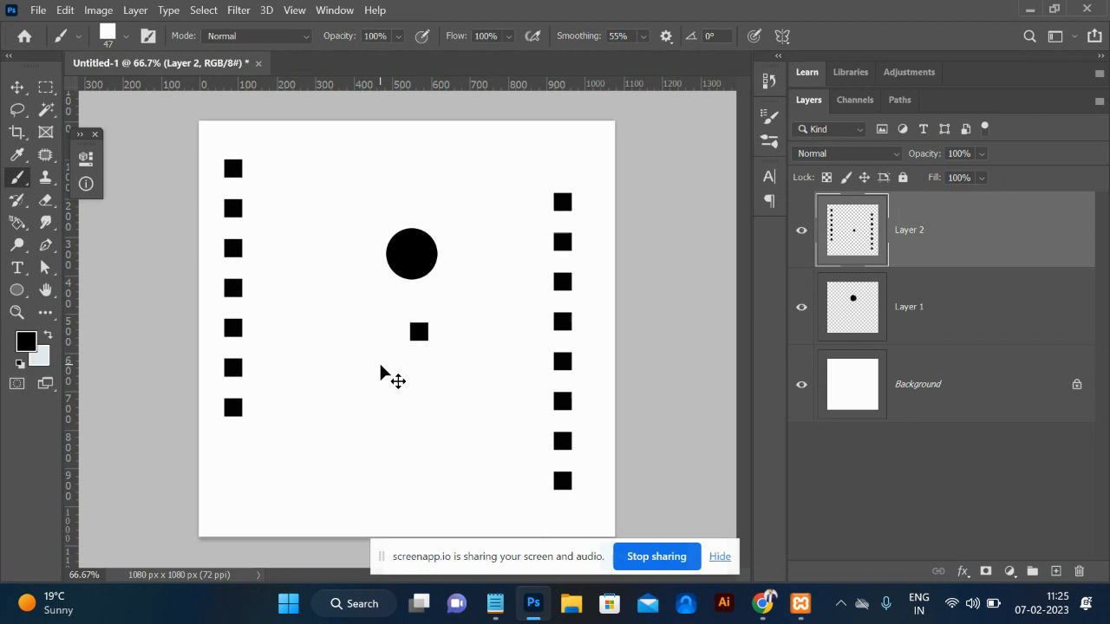
key(ctrl+z)
key(ctrl+z)
key(ctrl+z)
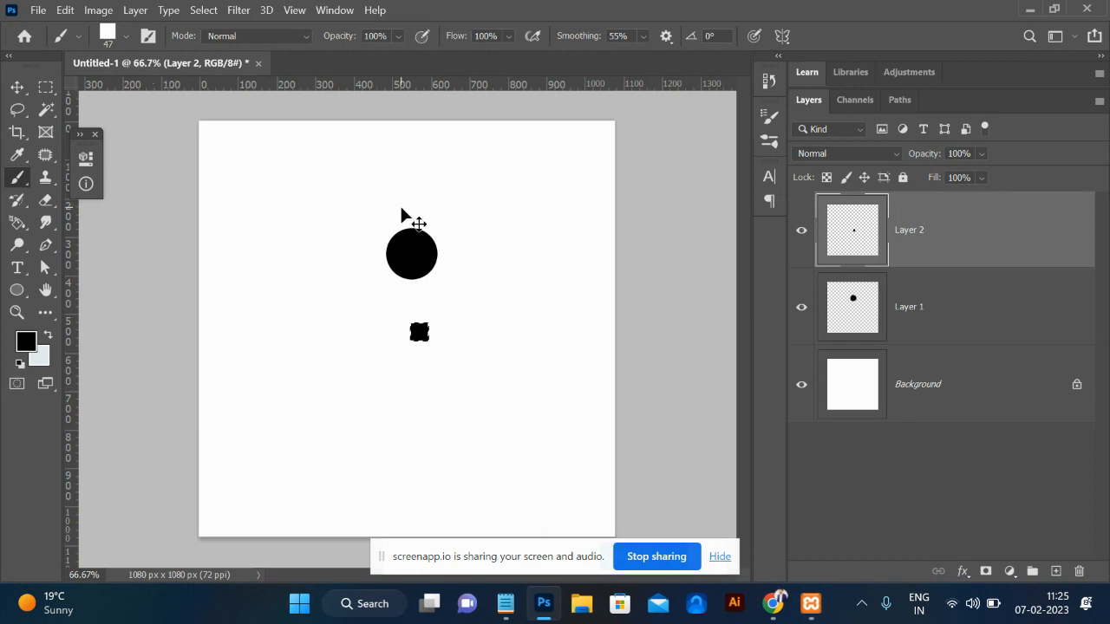
Delete the circle and square layers and type a person's name in capitals.
shift+click(958, 301)
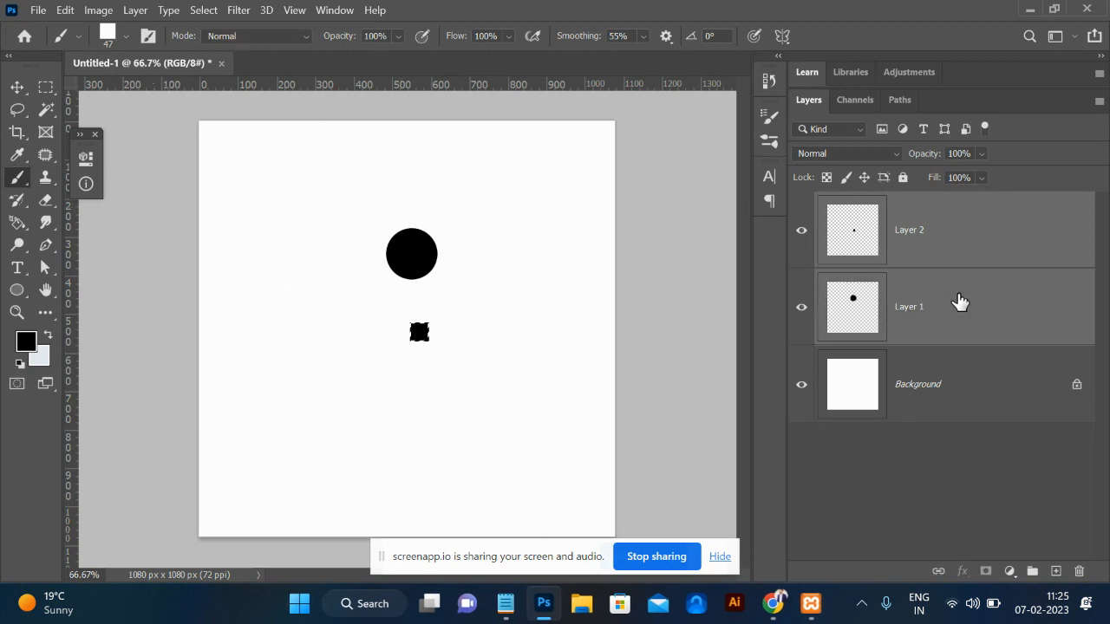
click(1078, 573)
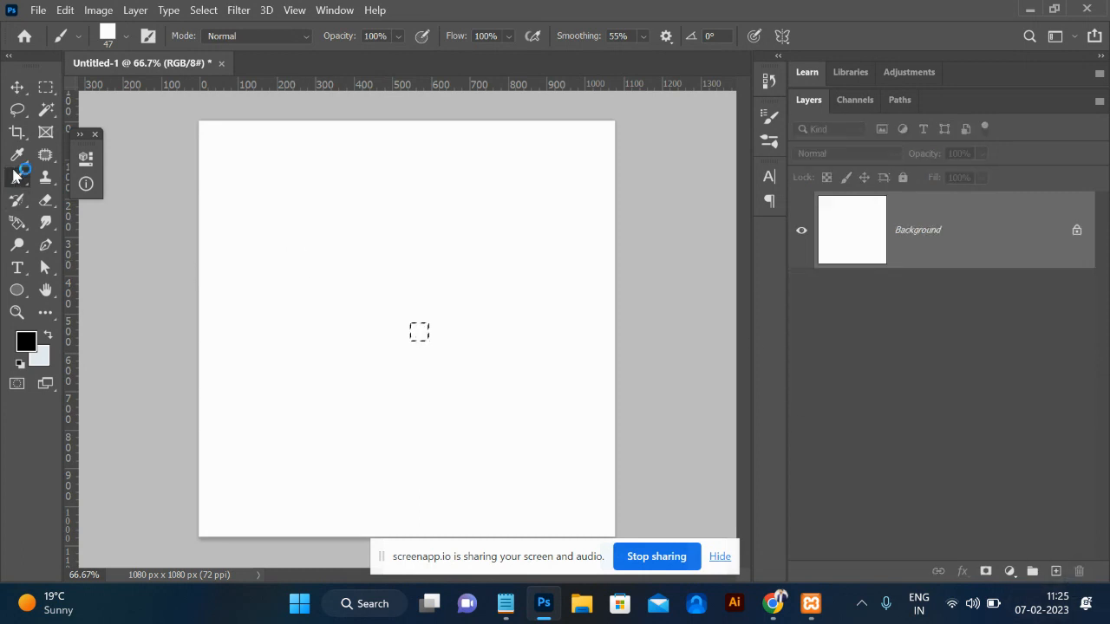
click(16, 268)
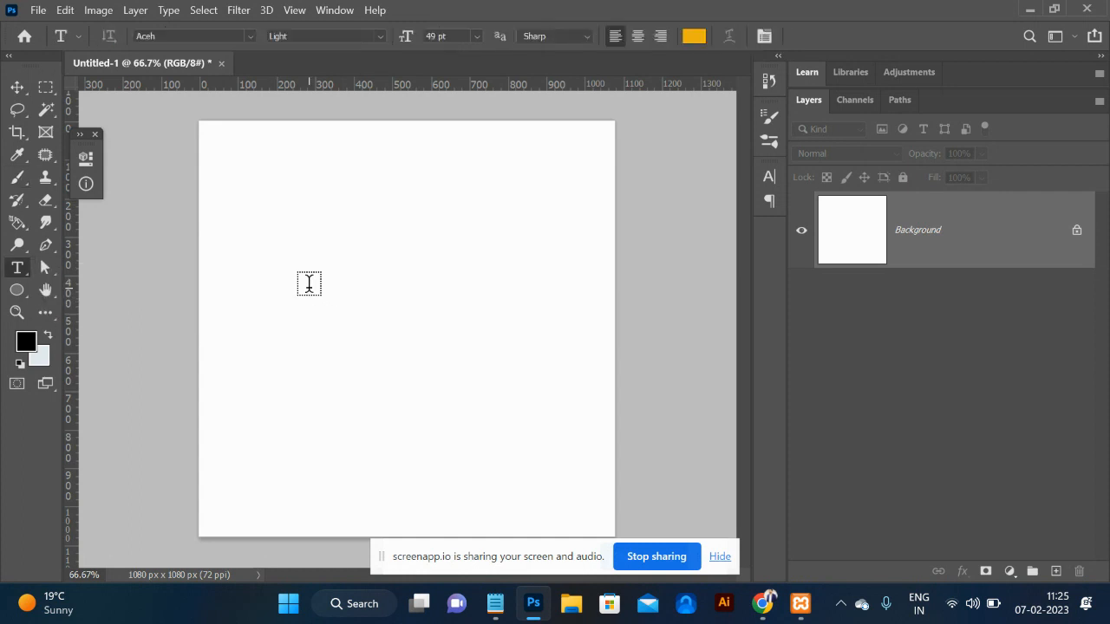
click(309, 286)
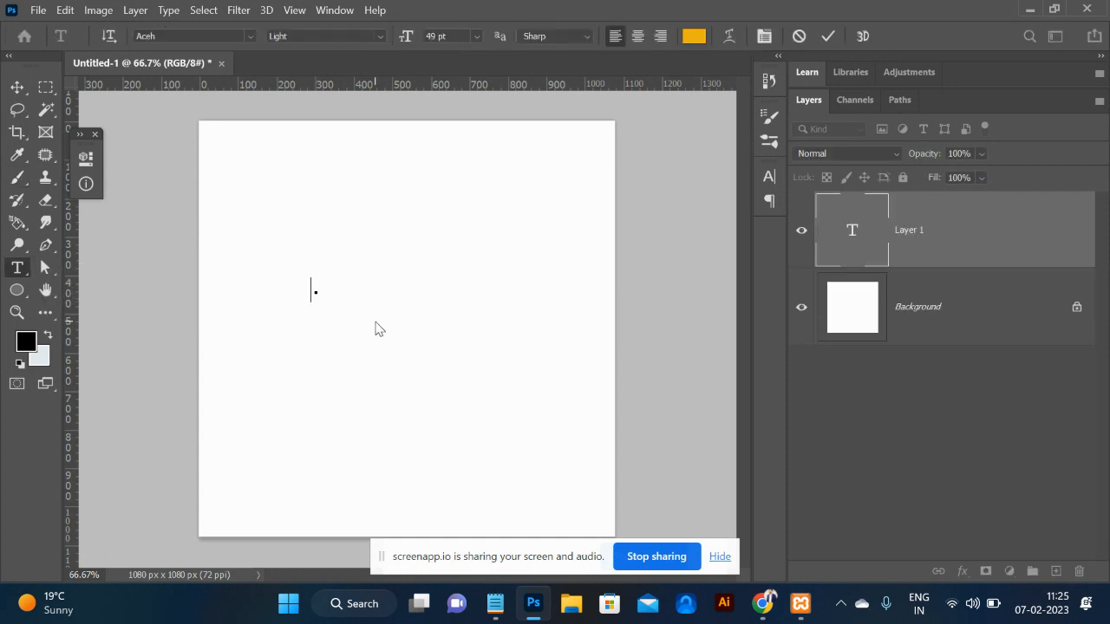
key(Caps_Lock)
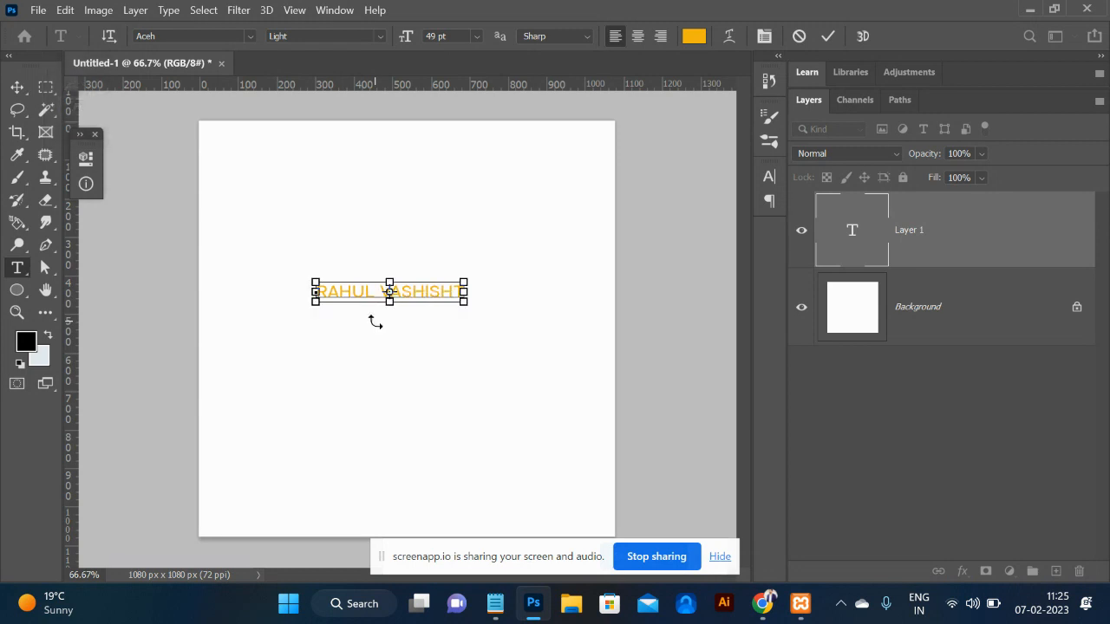
Commit the name text and load its outline as a selection.
key(ctrl+a)
click(17, 88)
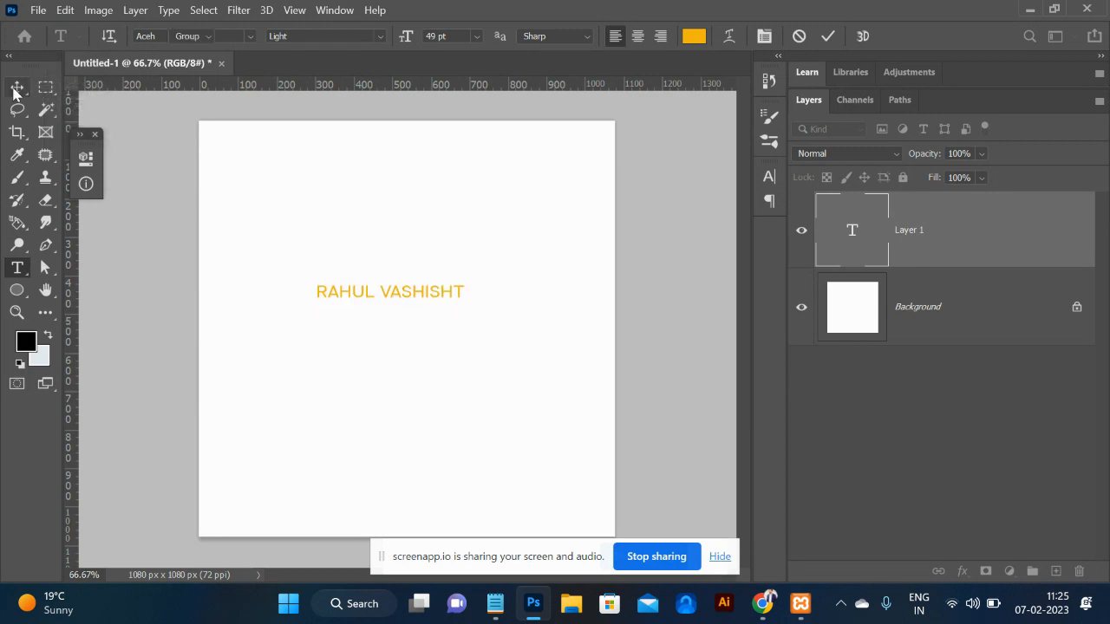
click(860, 247)
ctrl+click(860, 247)
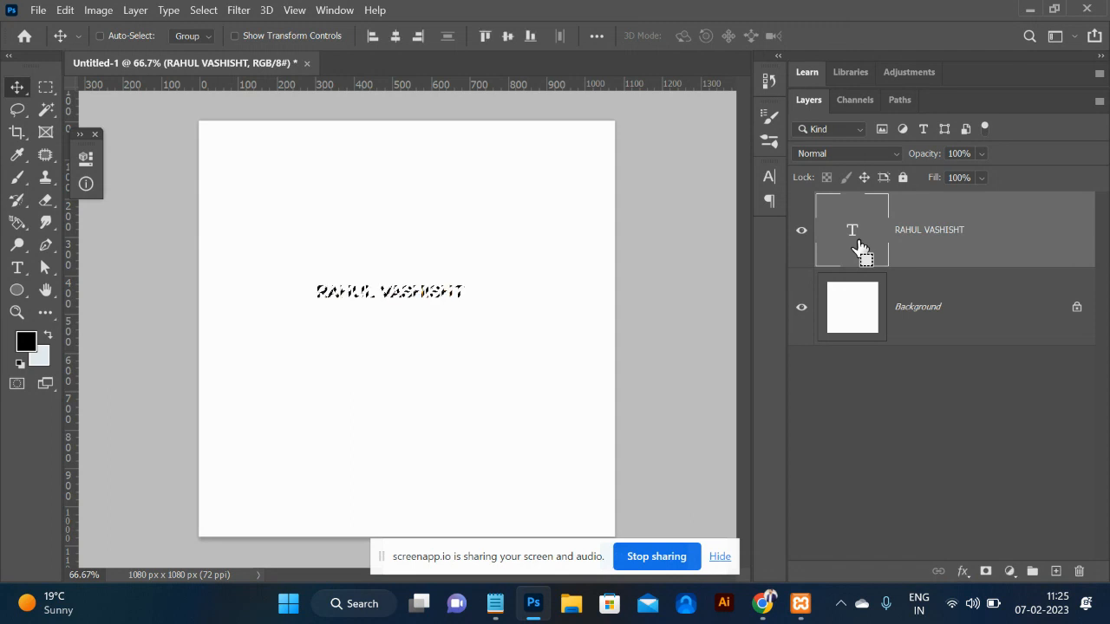
click(65, 10)
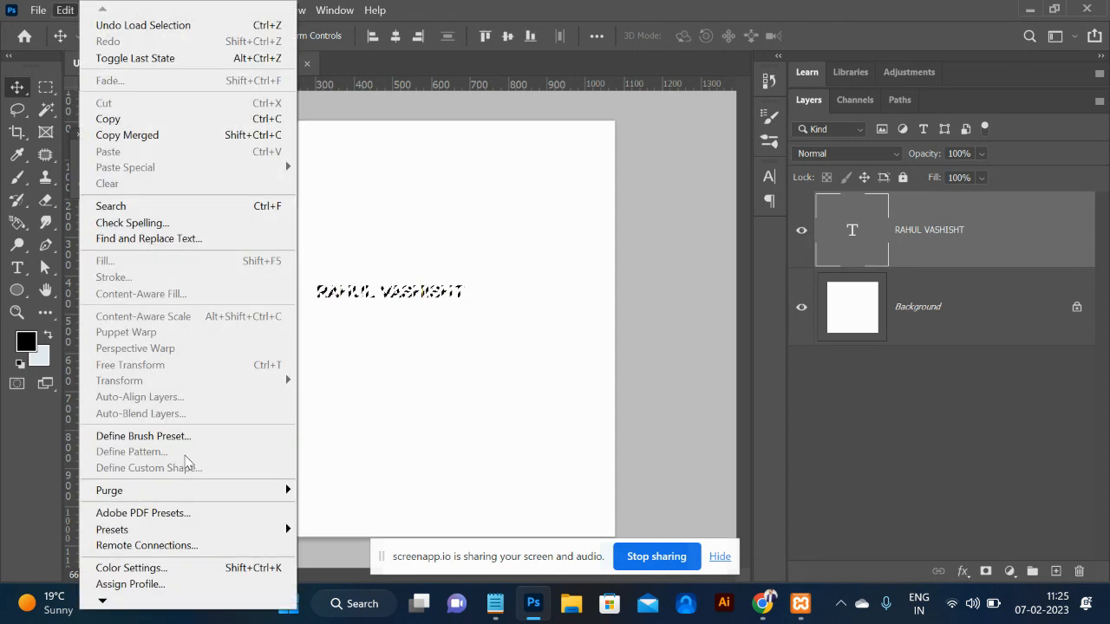
Define the name text as the 381 px brush preset Sampled Brush 9.
click(144, 440)
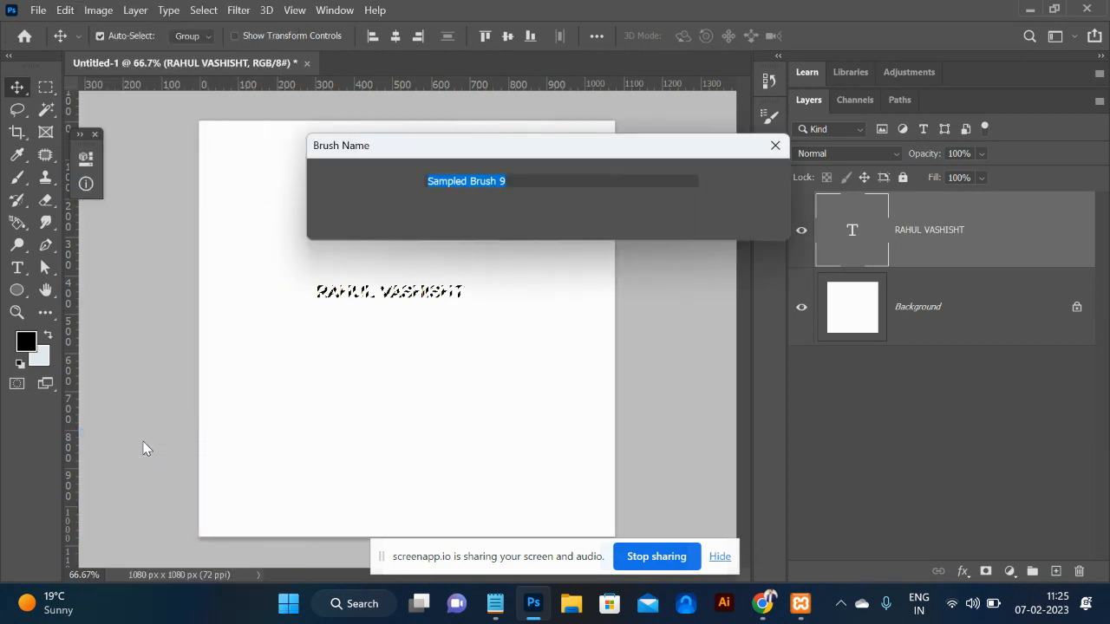
click(758, 184)
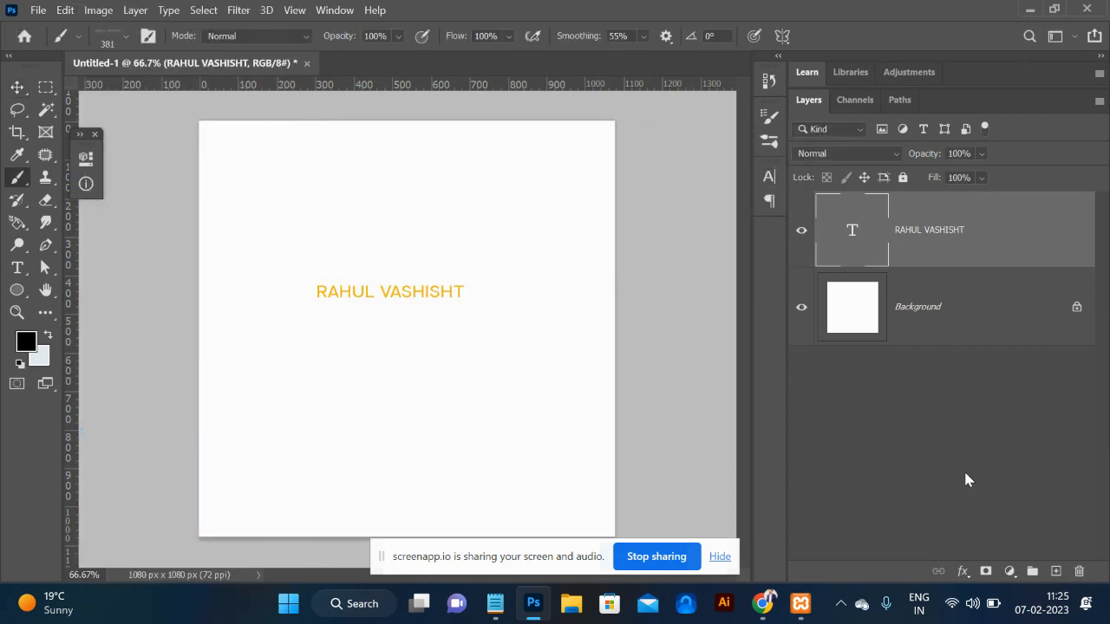
Add a new layer and stamp the name brush at five spots around the canvas.
click(1055, 571)
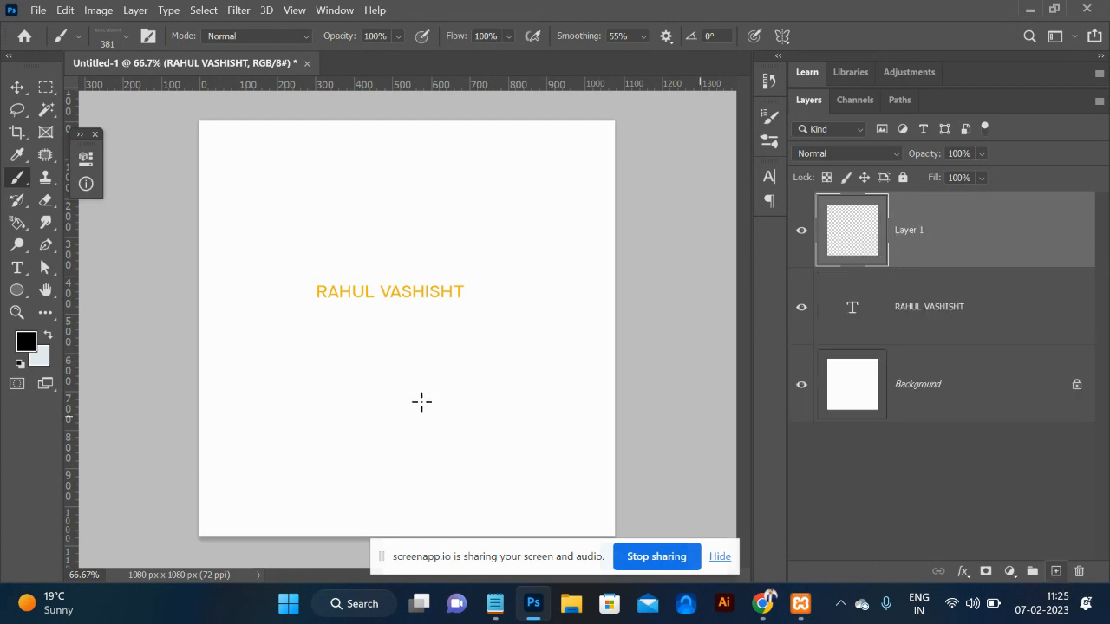
click(403, 390)
click(436, 234)
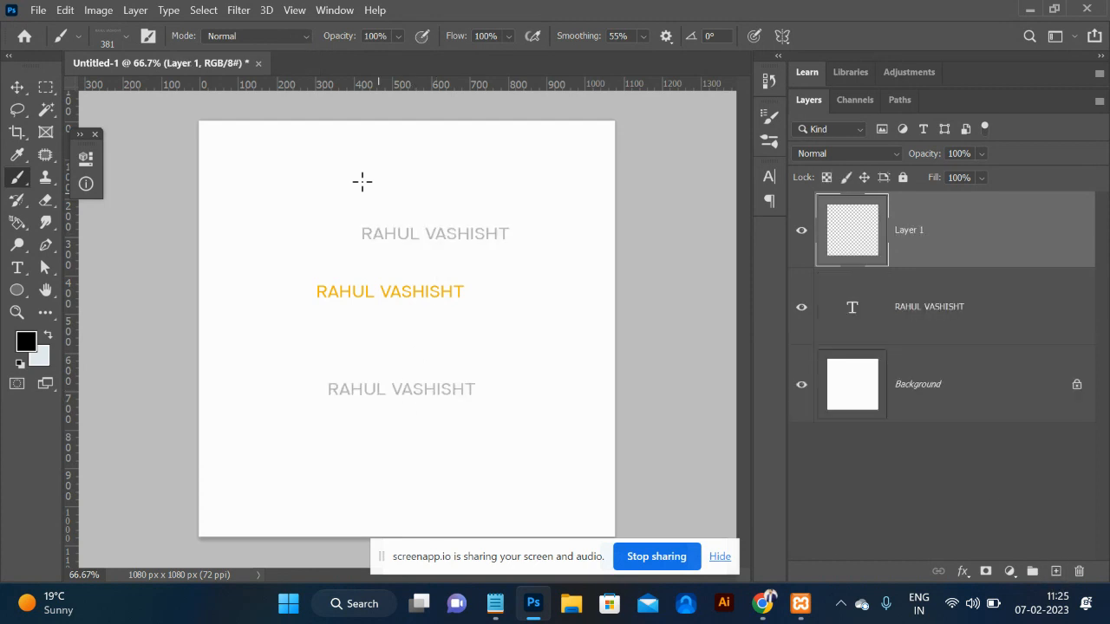
click(338, 166)
click(572, 152)
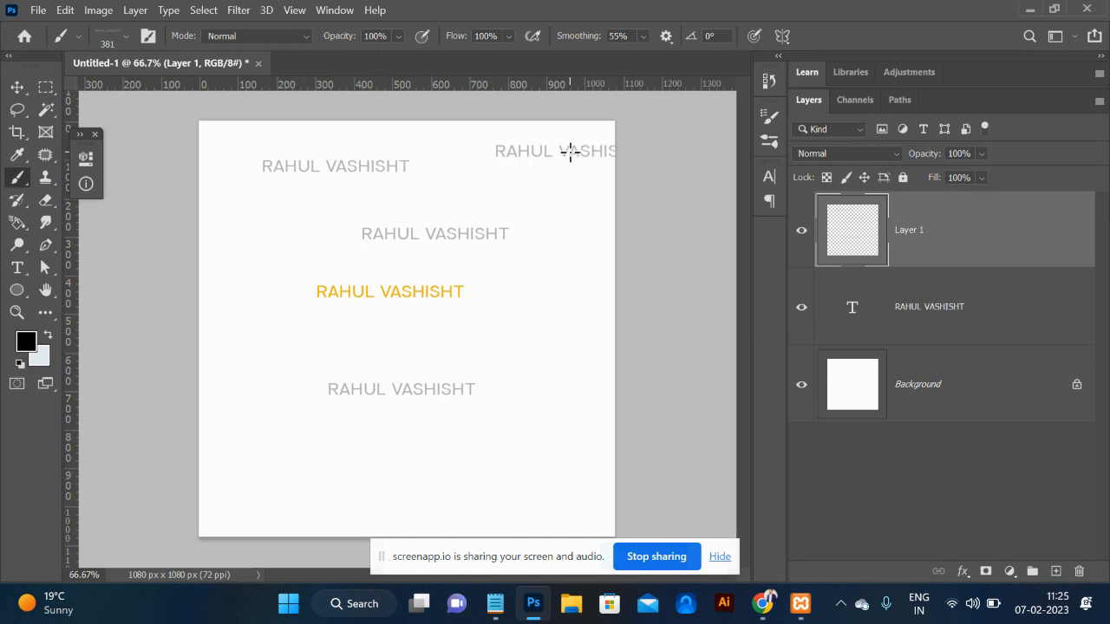
click(574, 305)
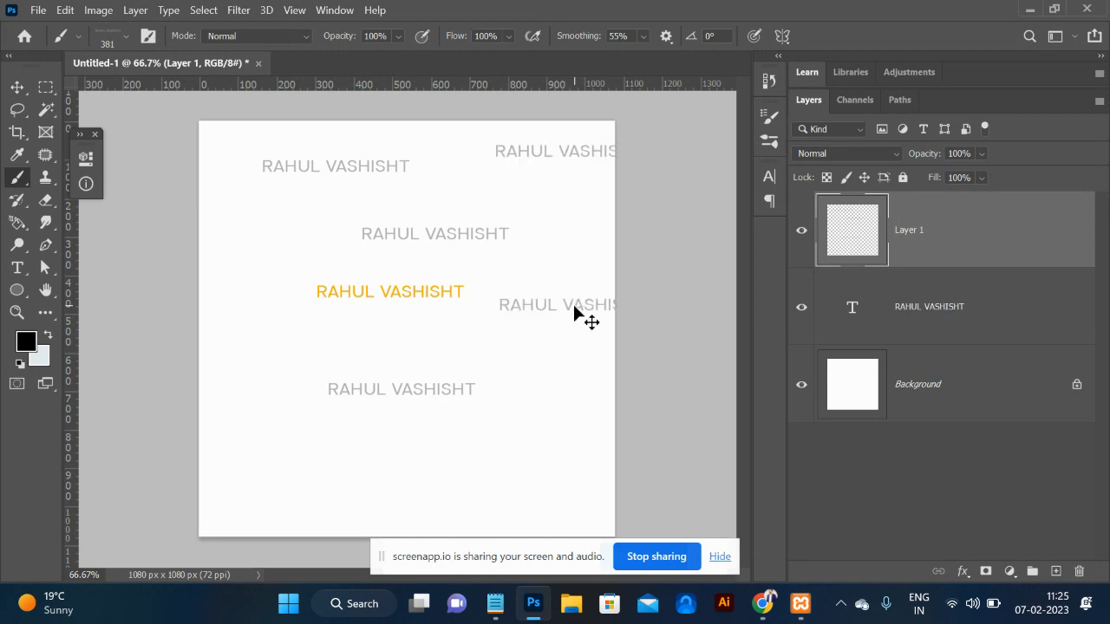
Undo the extra stamps and the black test stroke, keeping one grey copy below the text.
key(ctrl+z)
key(ctrl+z)
key(ctrl+z)
key(ctrl+z)
drag(617, 144, 250, 151)
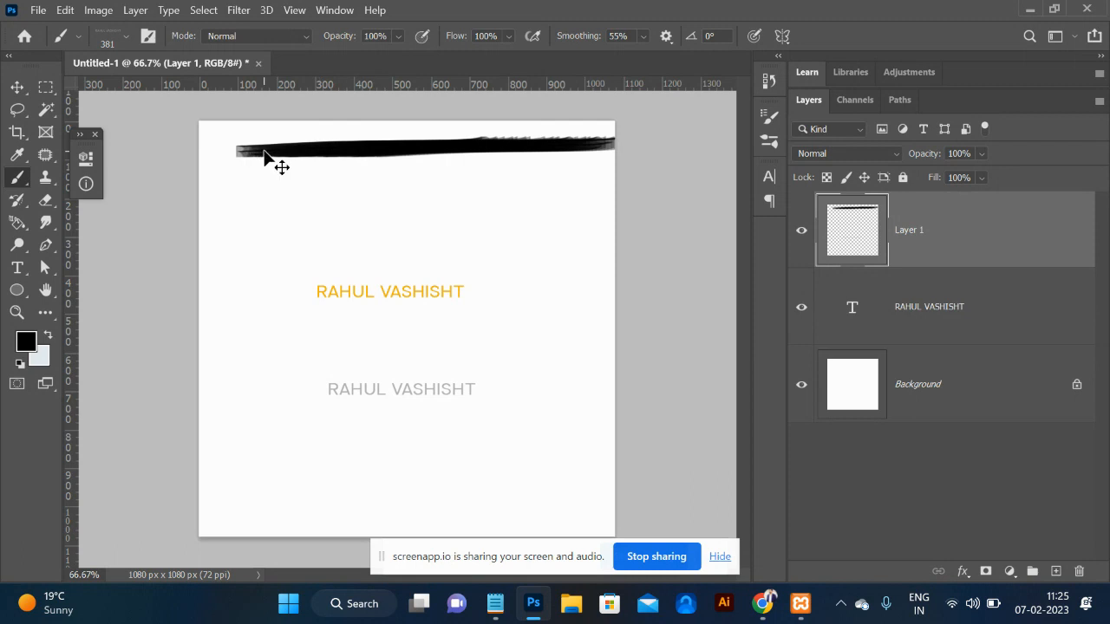
key(ctrl+z)
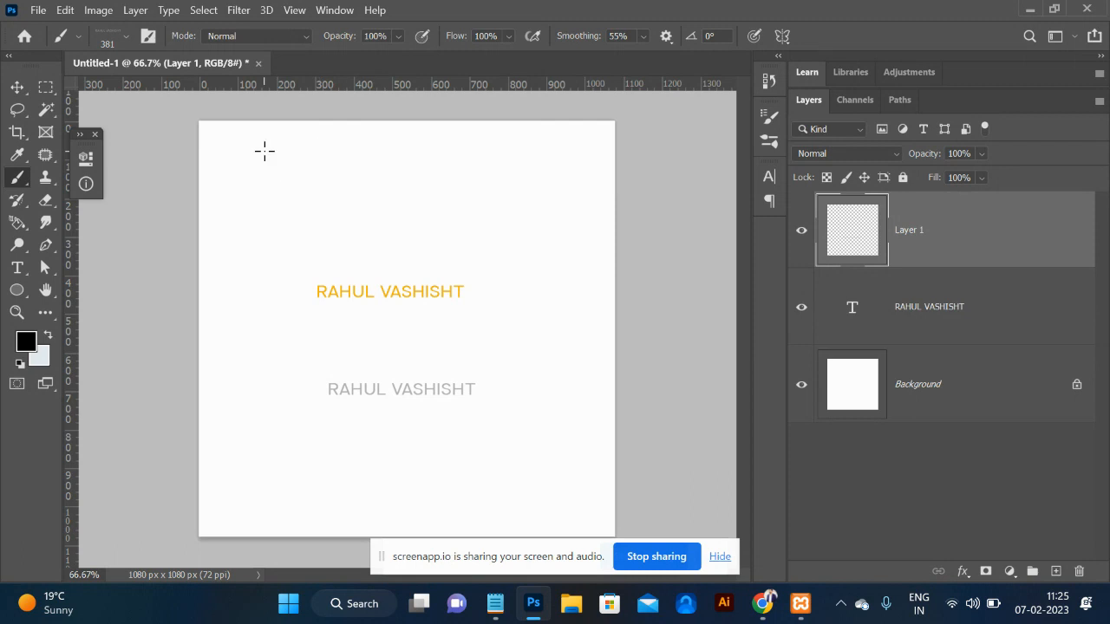
click(149, 35)
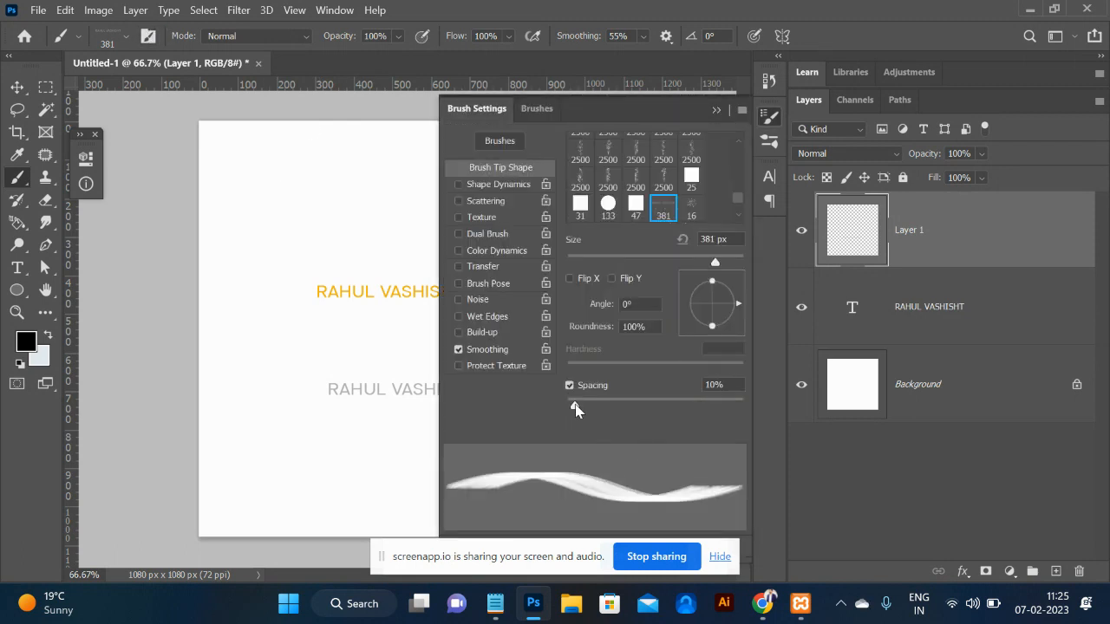
Raise the name brush spacing to 1000% and stamp about ten copies around the canvas.
drag(613, 407, 749, 416)
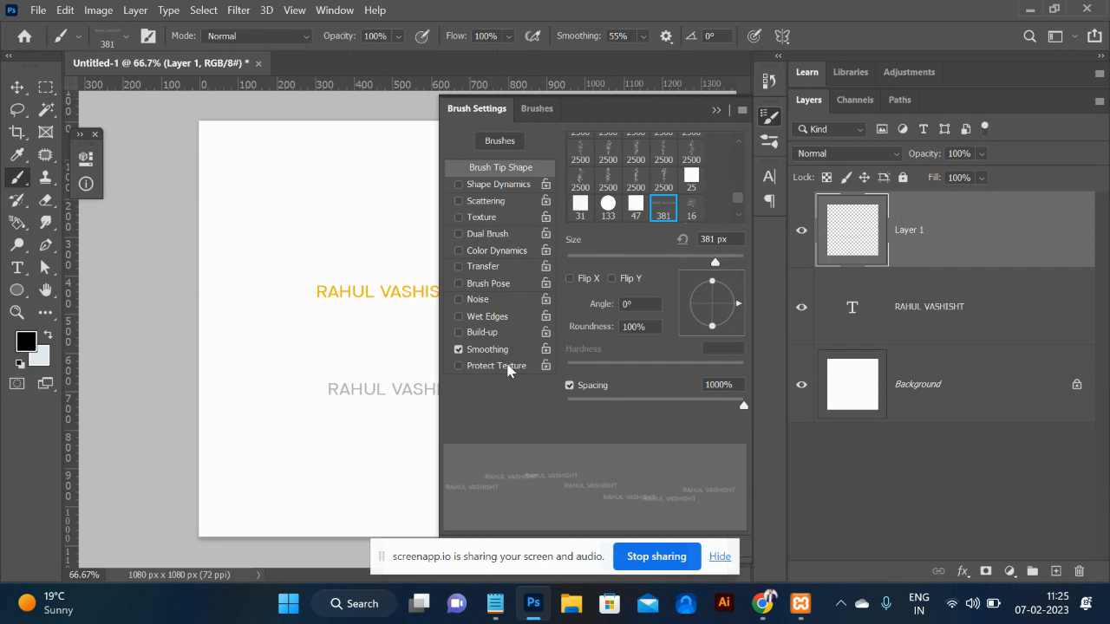
click(357, 209)
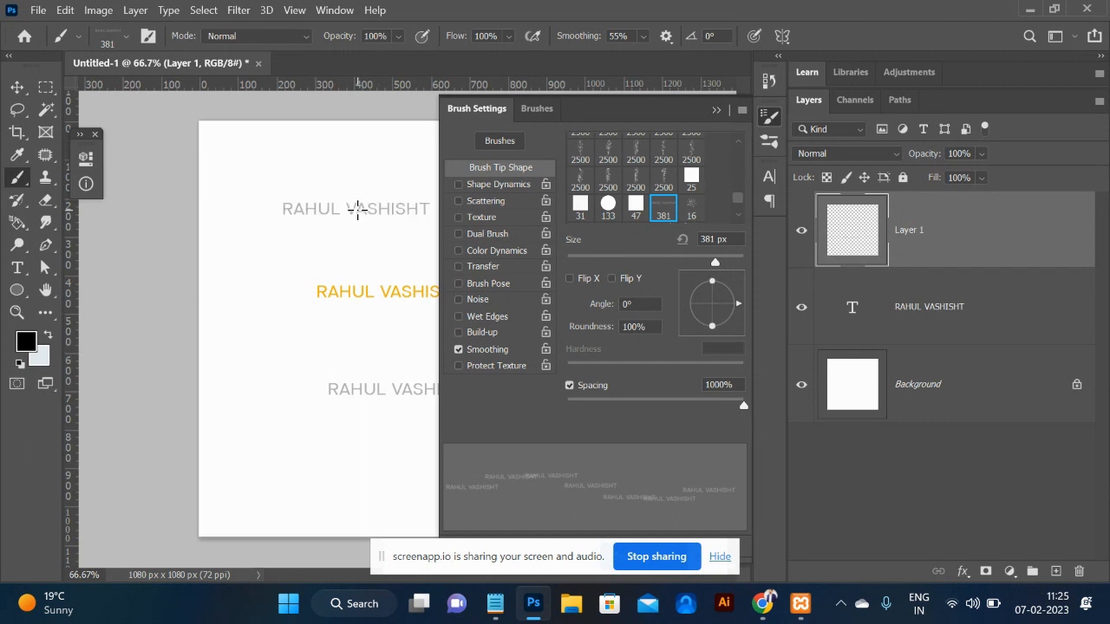
click(716, 111)
click(517, 201)
click(532, 318)
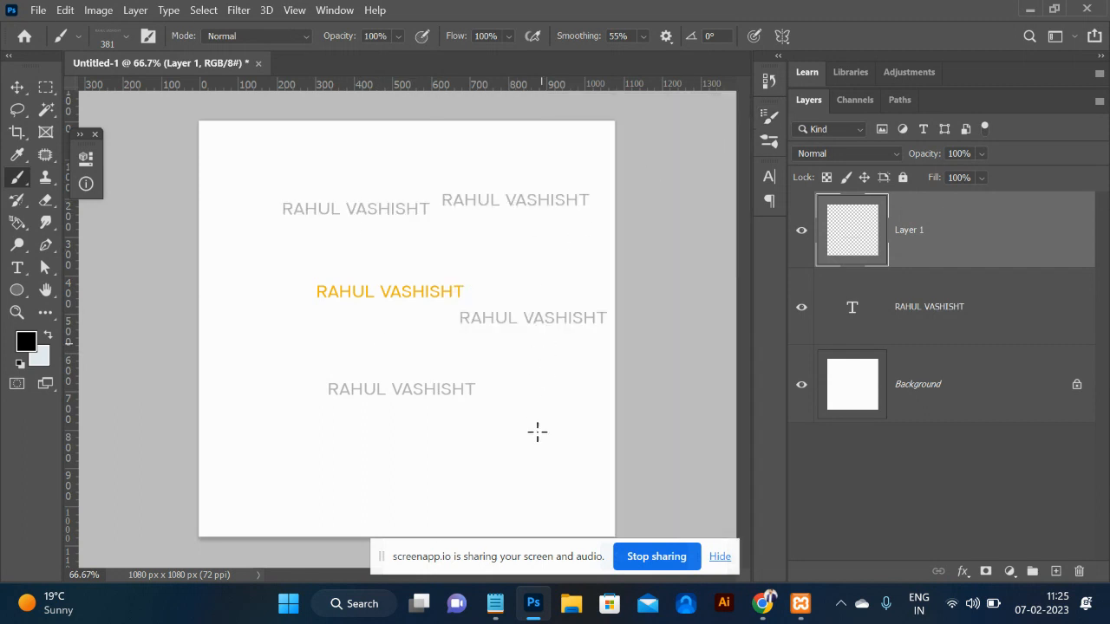
click(516, 432)
click(401, 443)
click(291, 401)
click(268, 288)
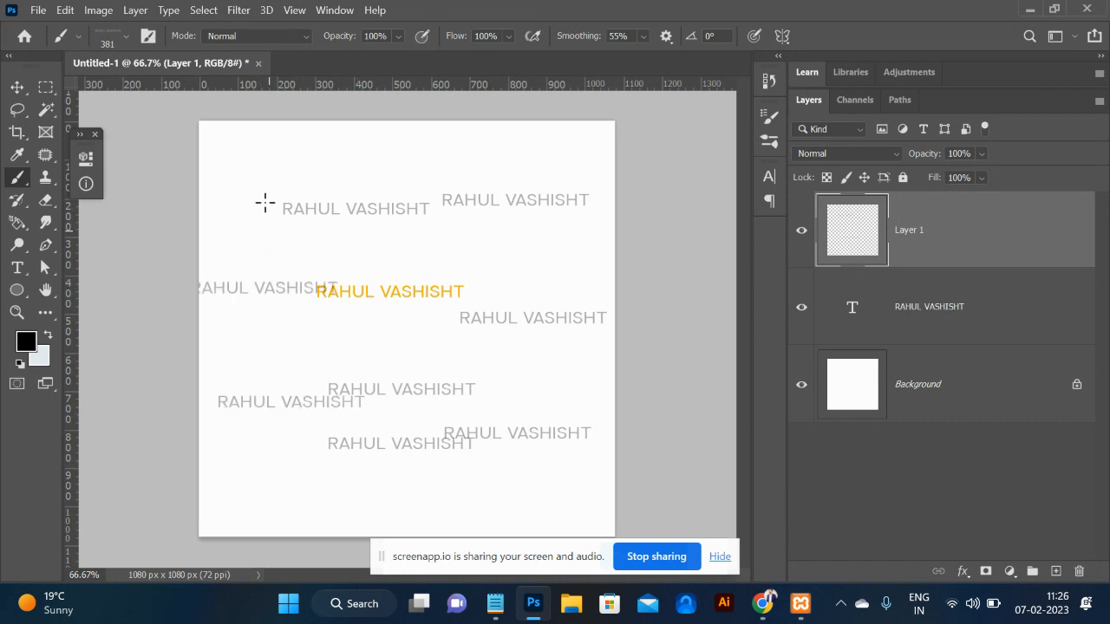
click(266, 171)
click(376, 150)
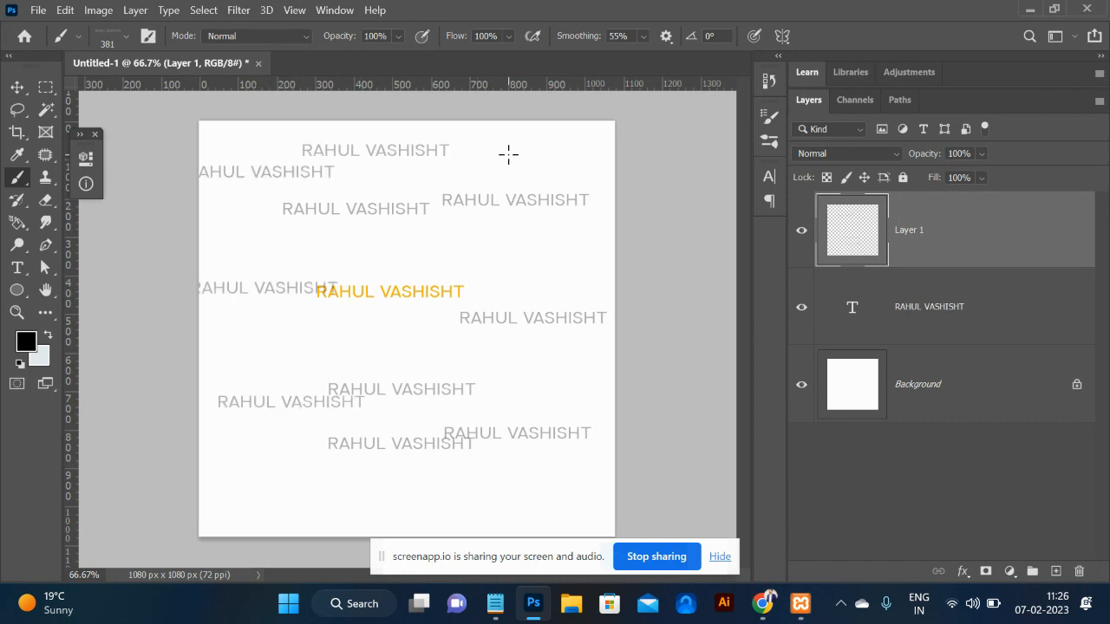
Delete the brush-stamp layer and the orange name text layer.
key(Delete)
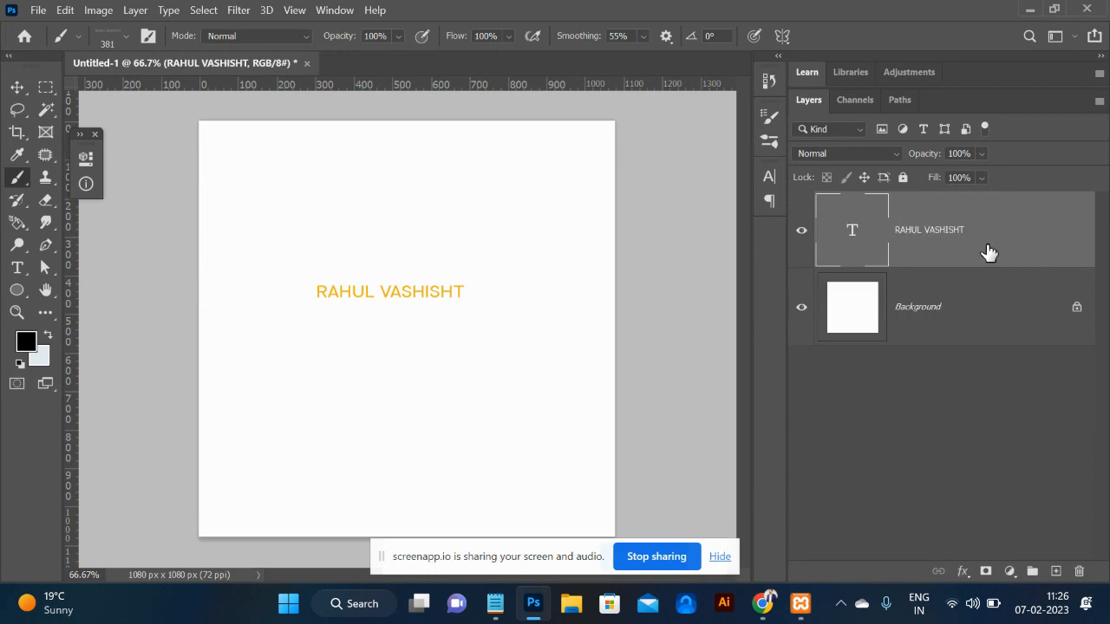
key(Delete)
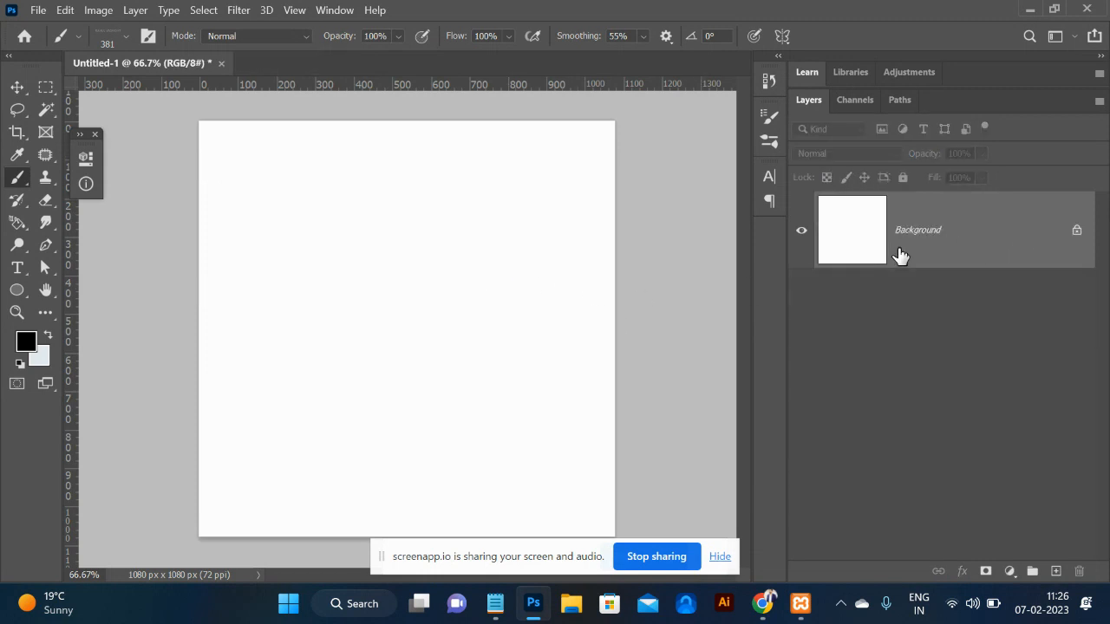
key(alt+Tab)
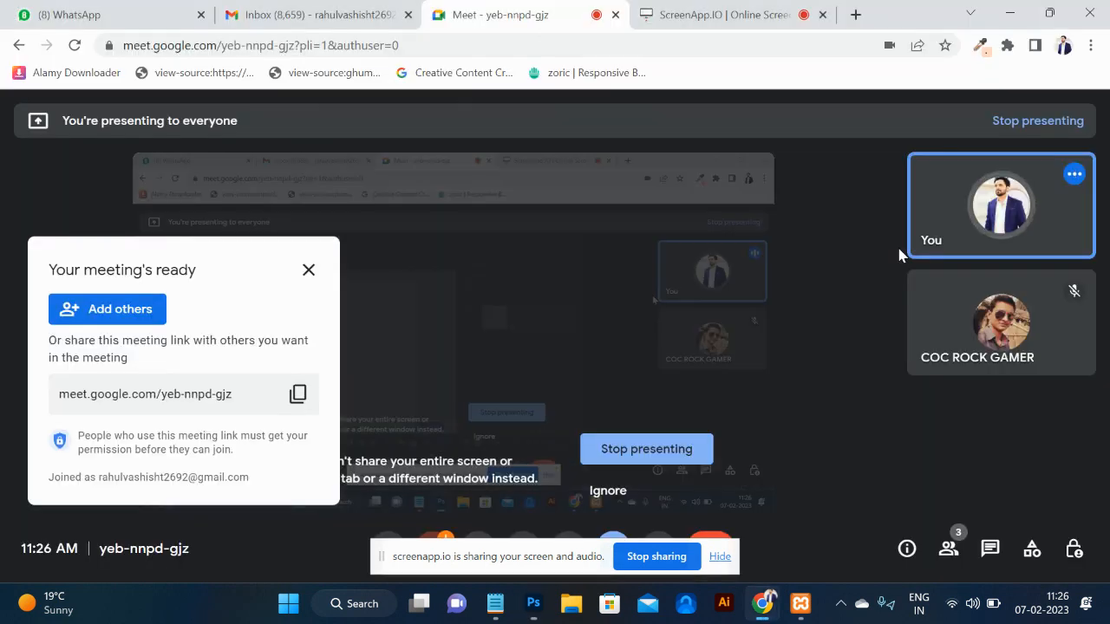
Search Google for 'chain png' in a new tab, briefly admitting a waiting call participant.
click(855, 15)
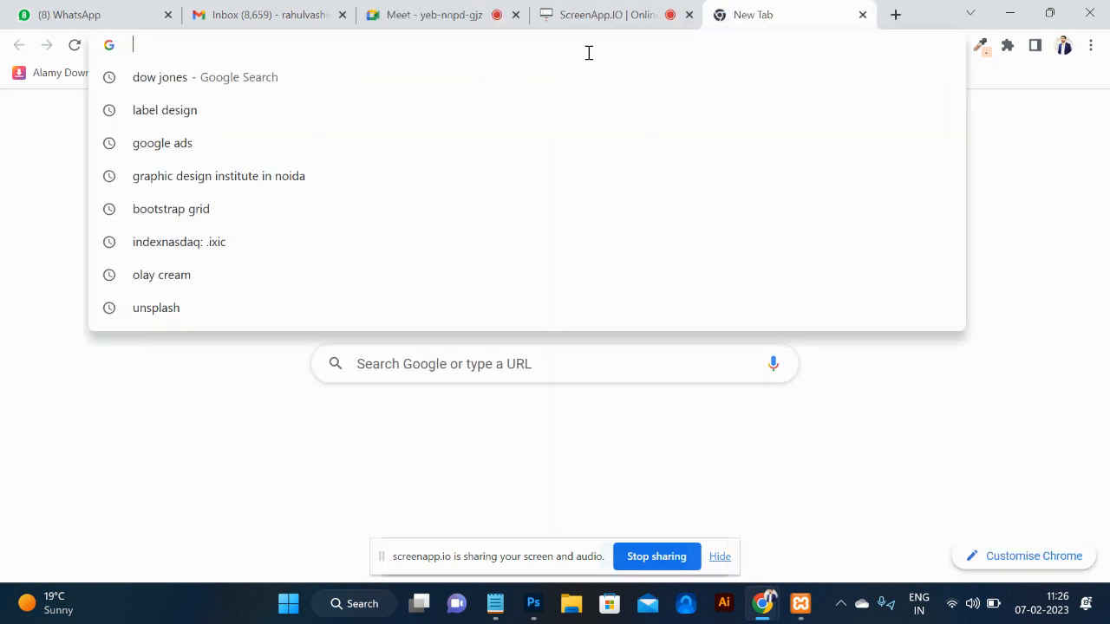
text(CH)
click(475, 15)
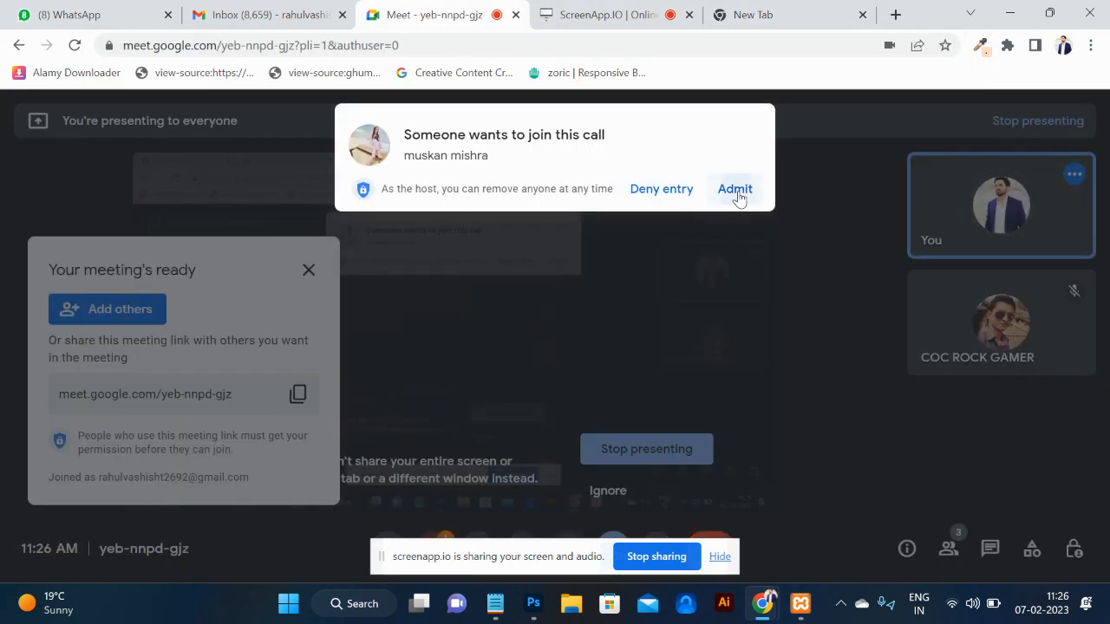
click(738, 189)
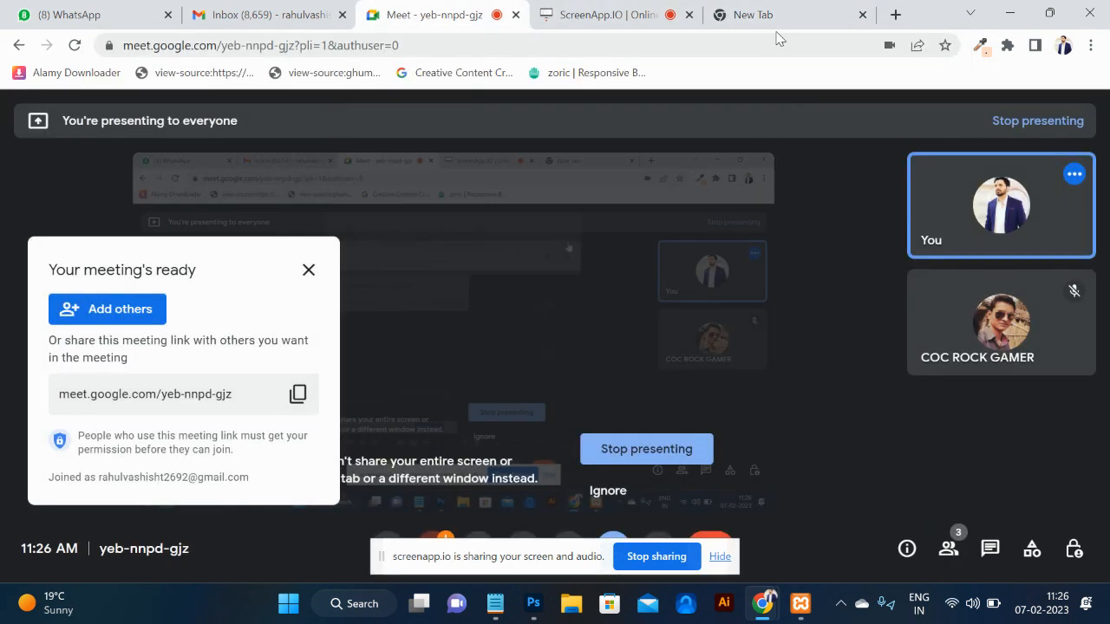
click(747, 15)
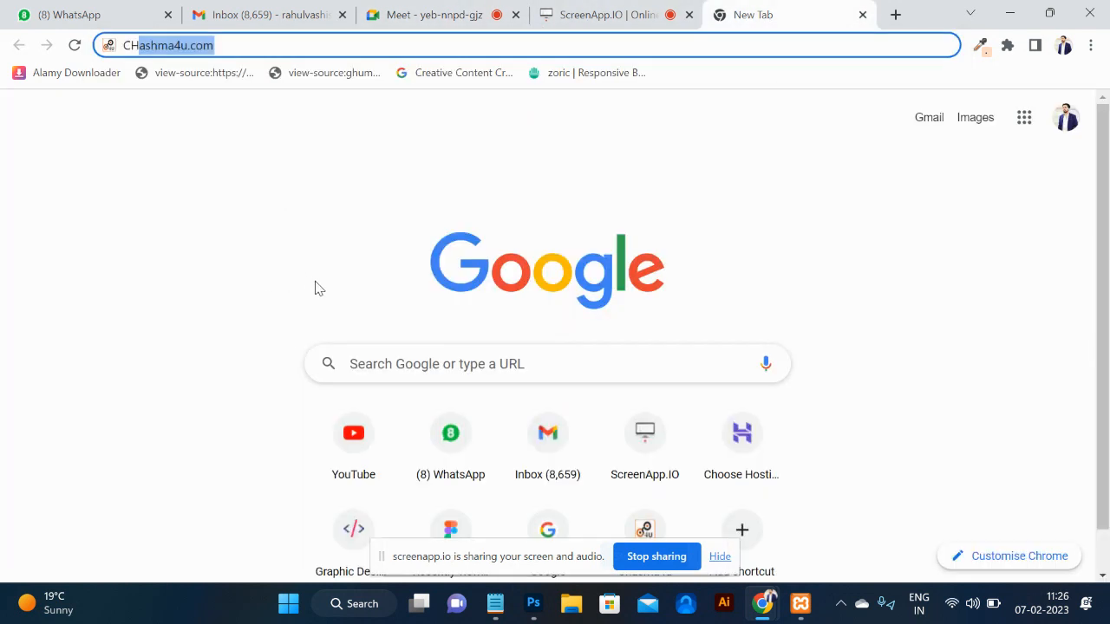
text(IN)
key(BackSpace)
key(BackSpace)
text(AIN PNG)
key(Return)
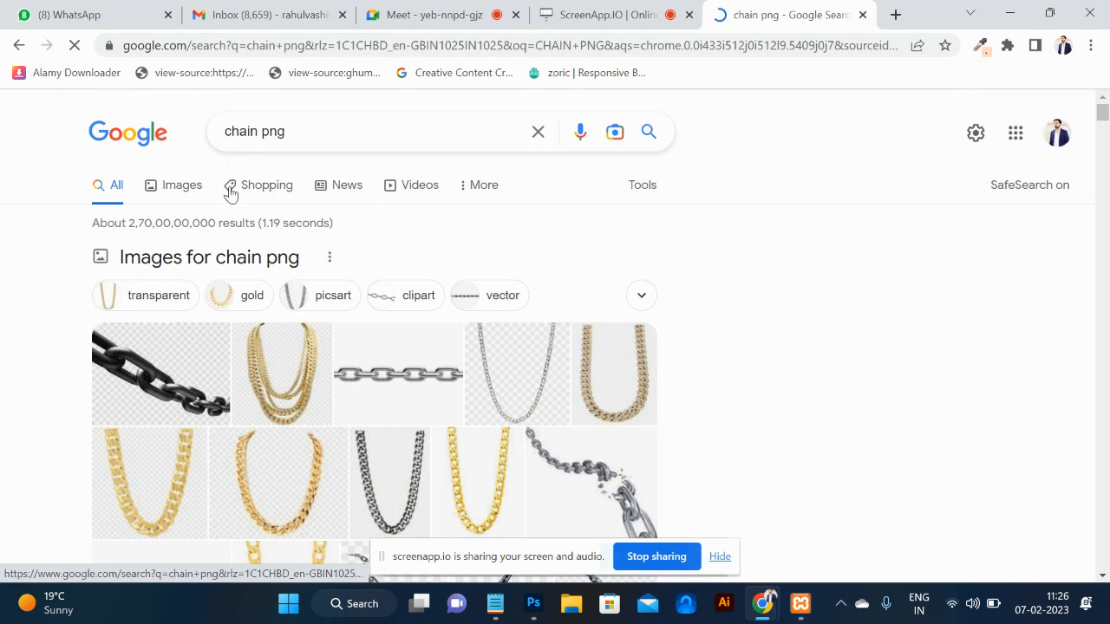
Save the Textures4Photoshop seamless chain image from Google Images, keeping the blocked download.
click(163, 196)
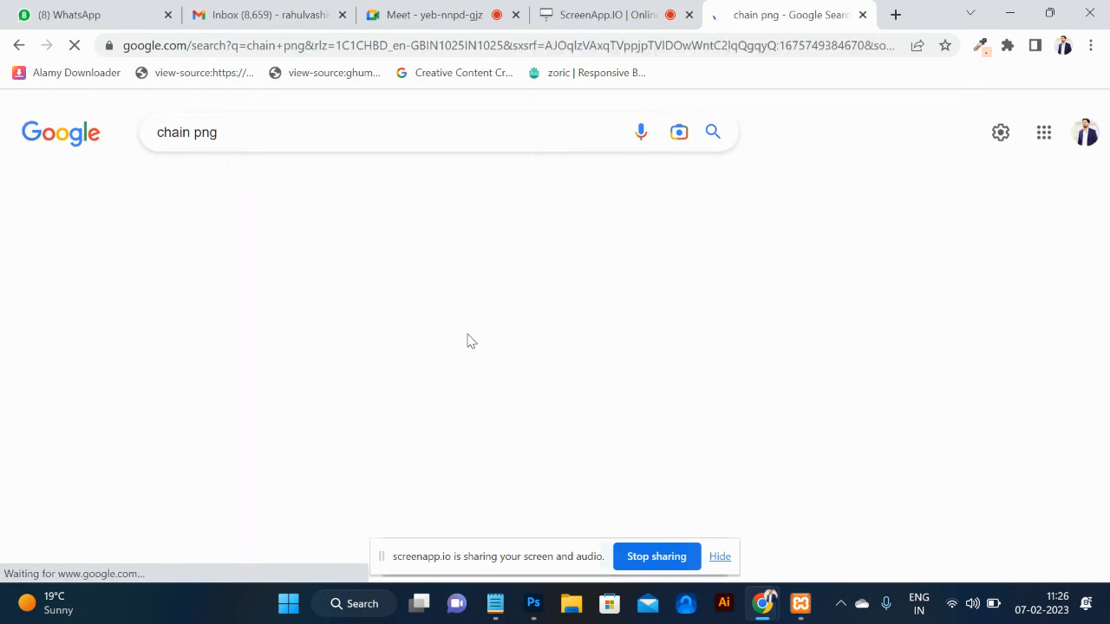
scroll(460, 352, down, 1)
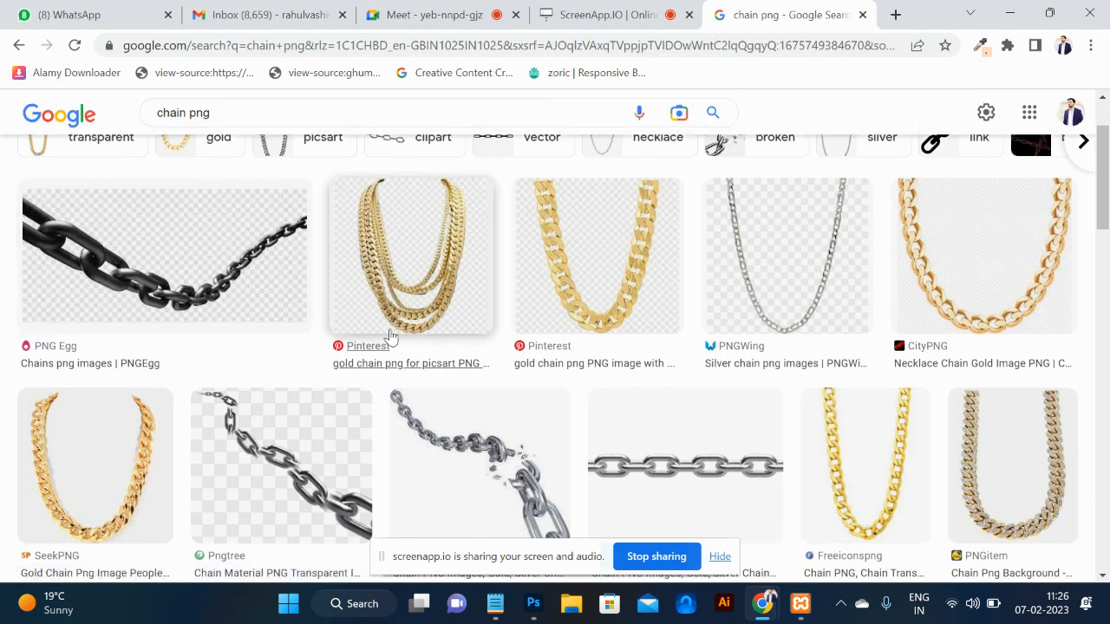
scroll(498, 340, down, 3)
scroll(497, 341, down, 8)
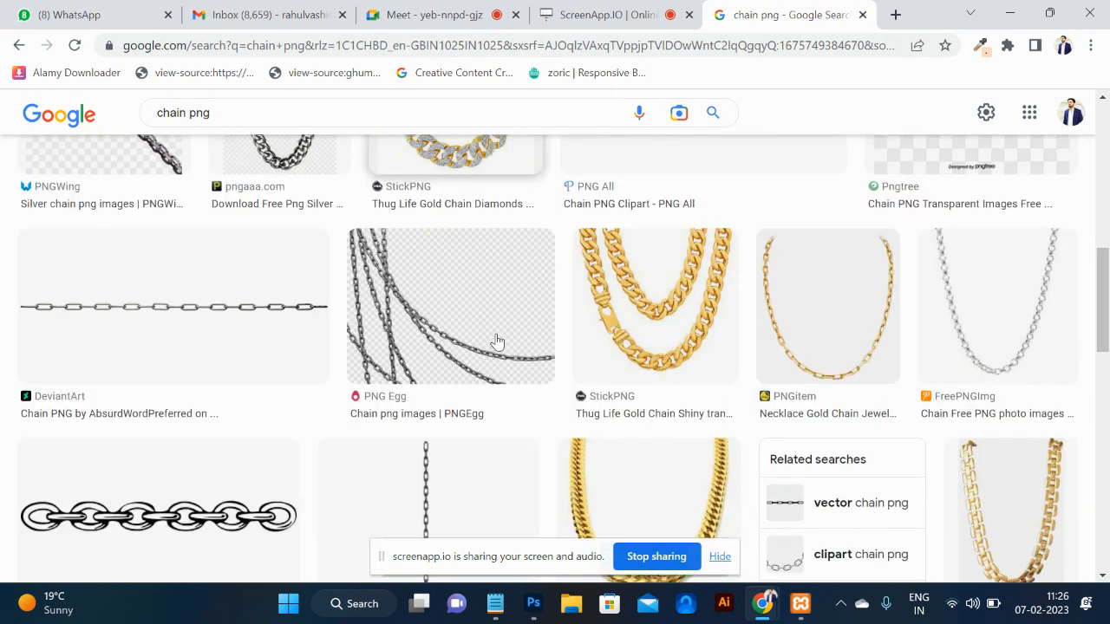
scroll(497, 341, down, 5)
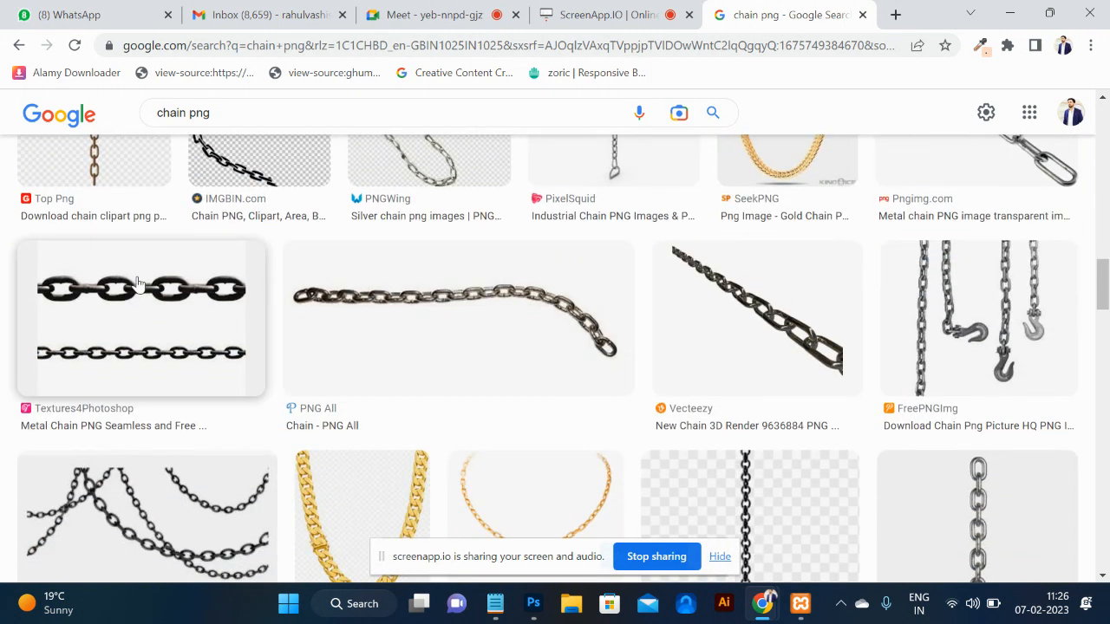
click(137, 285)
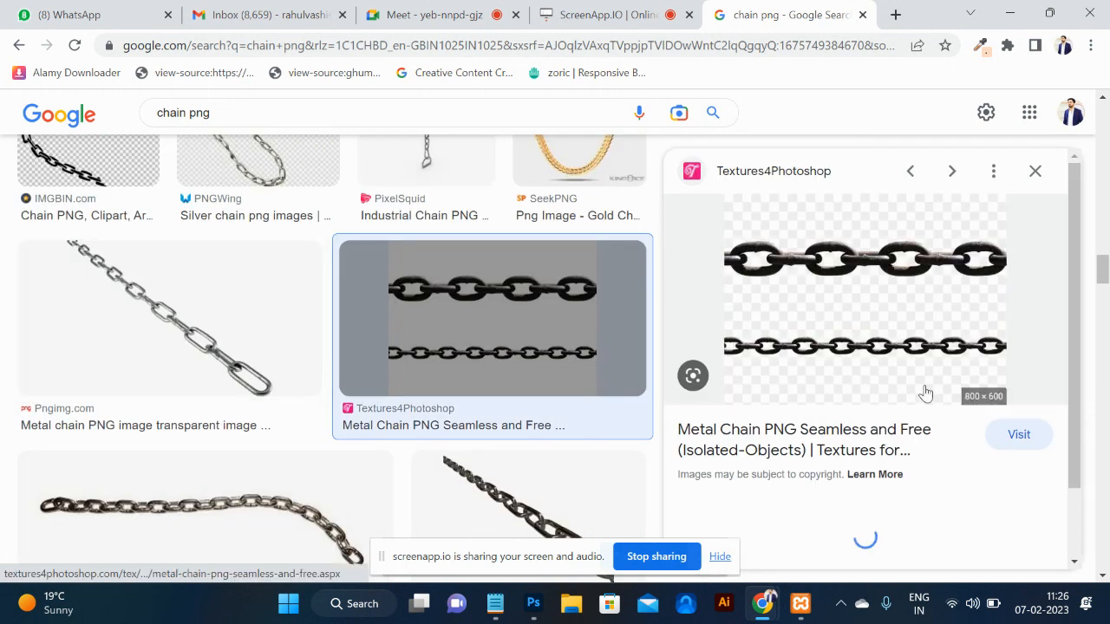
right_click(864, 276)
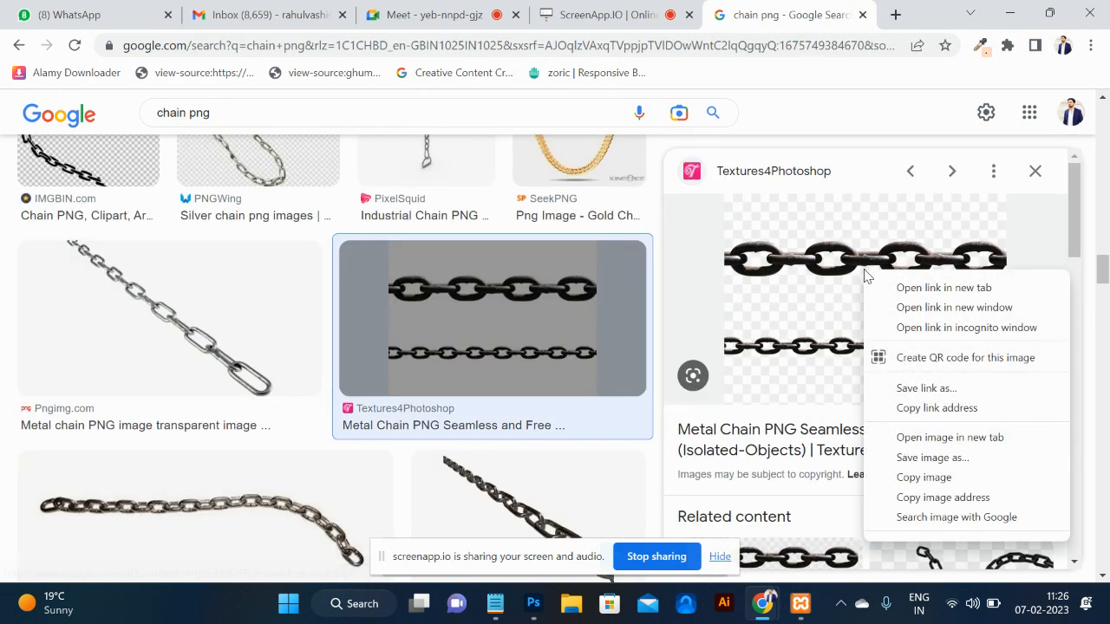
click(941, 471)
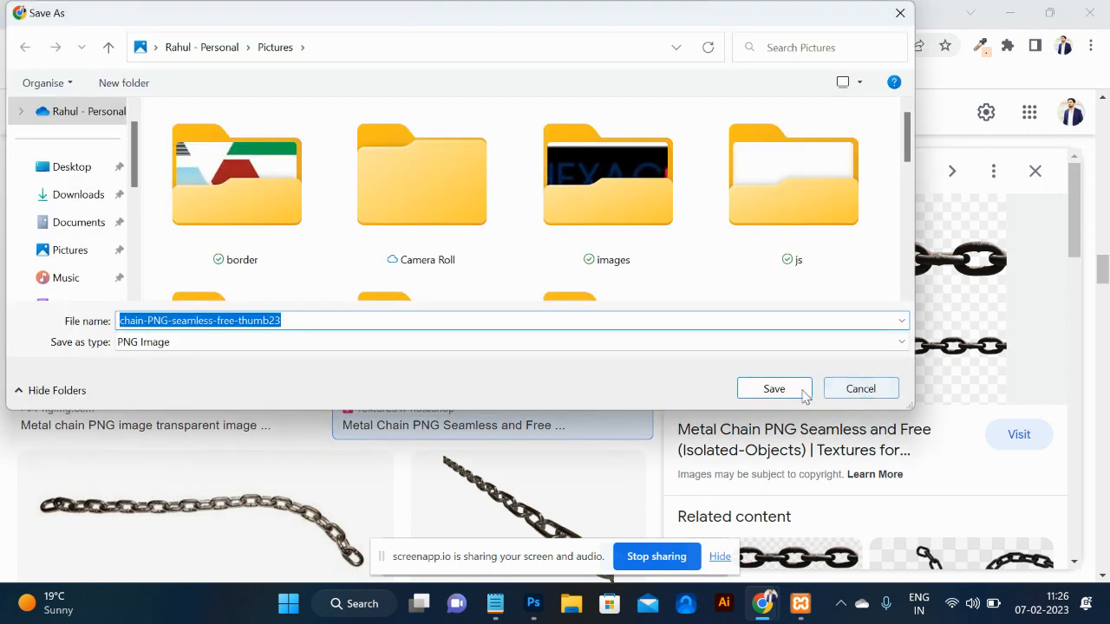
click(792, 392)
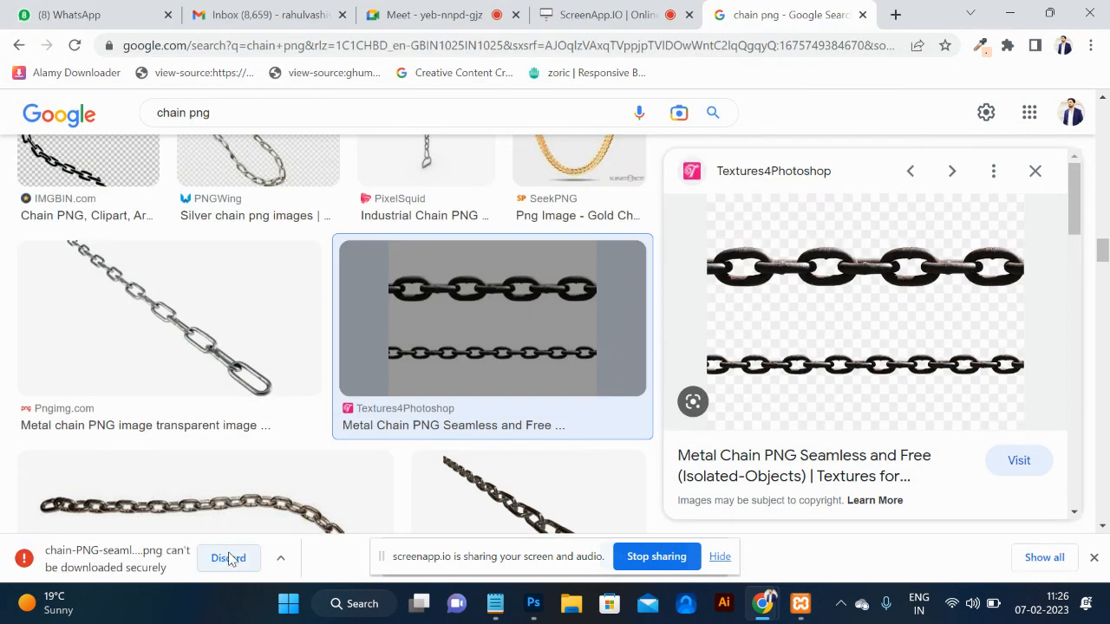
click(281, 566)
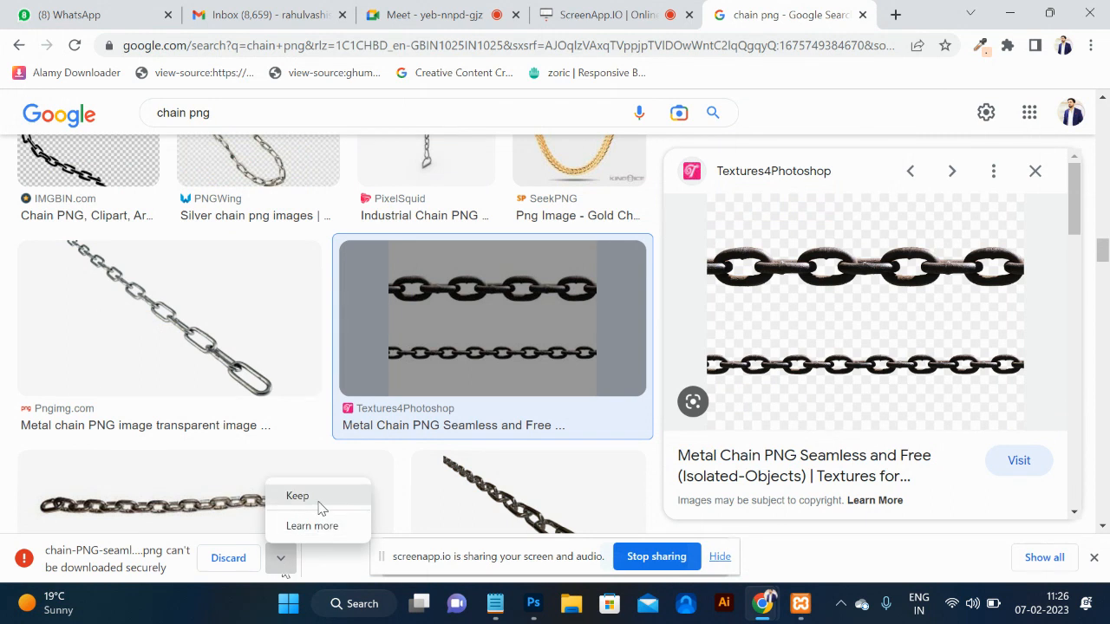
click(318, 508)
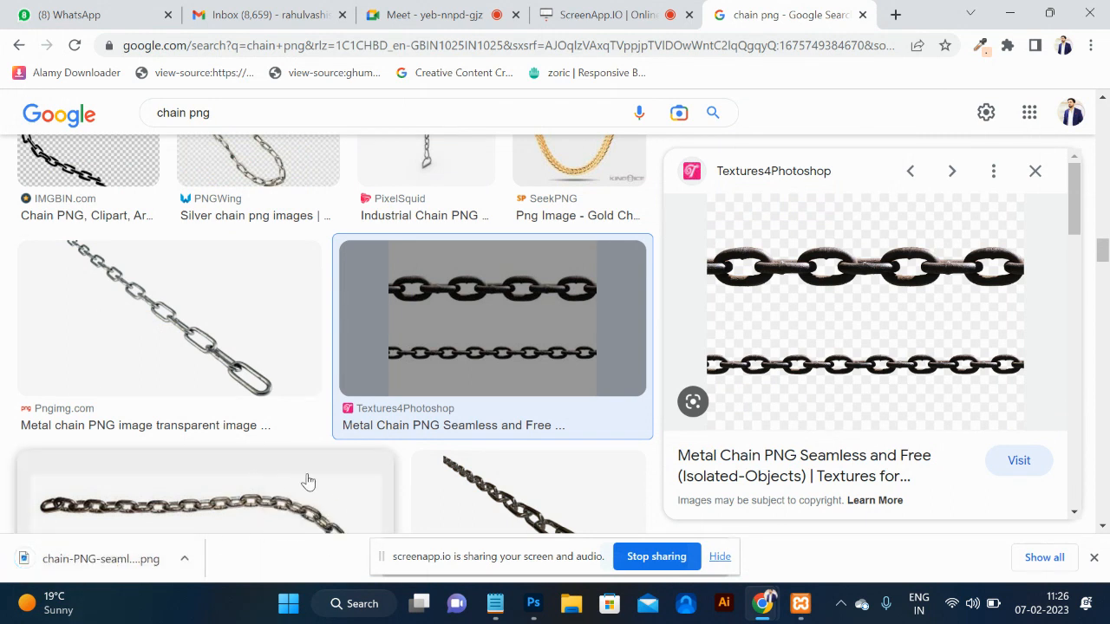
Drag the downloaded chain PNG onto the blank Photoshop canvas and commit the placement.
scroll(303, 481, down, 6)
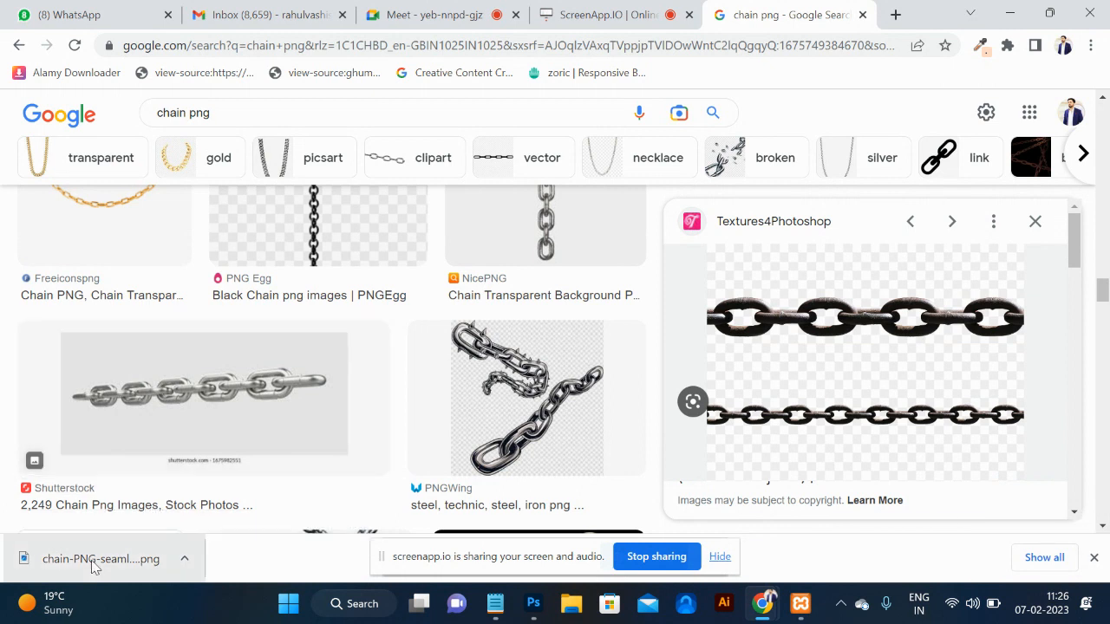
drag(95, 566, 574, 390)
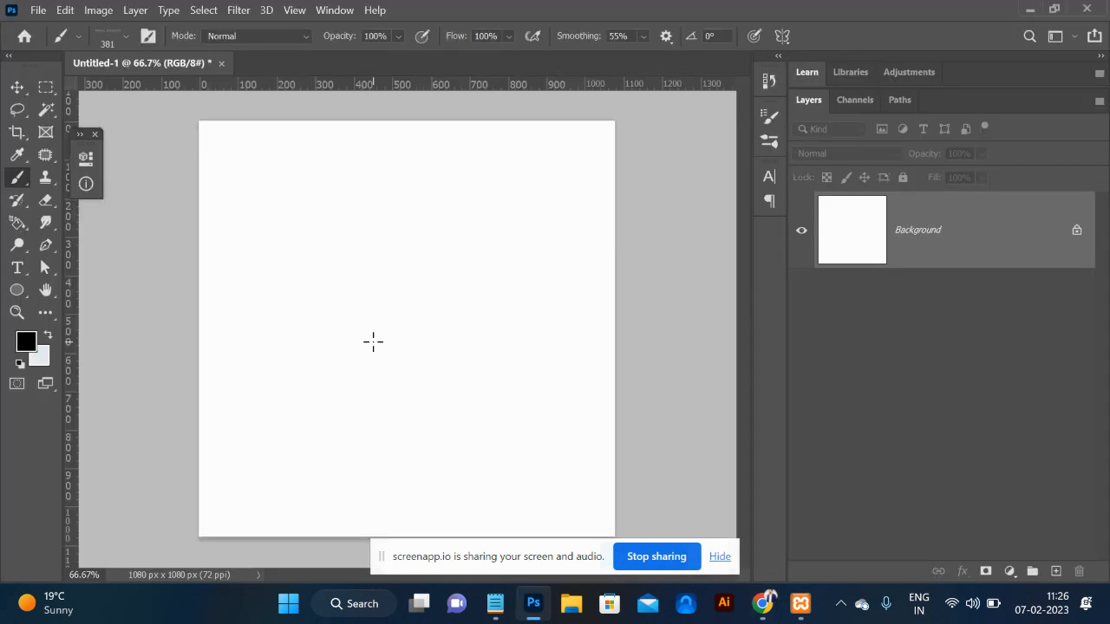
drag(373, 341, 371, 337)
key(Return)
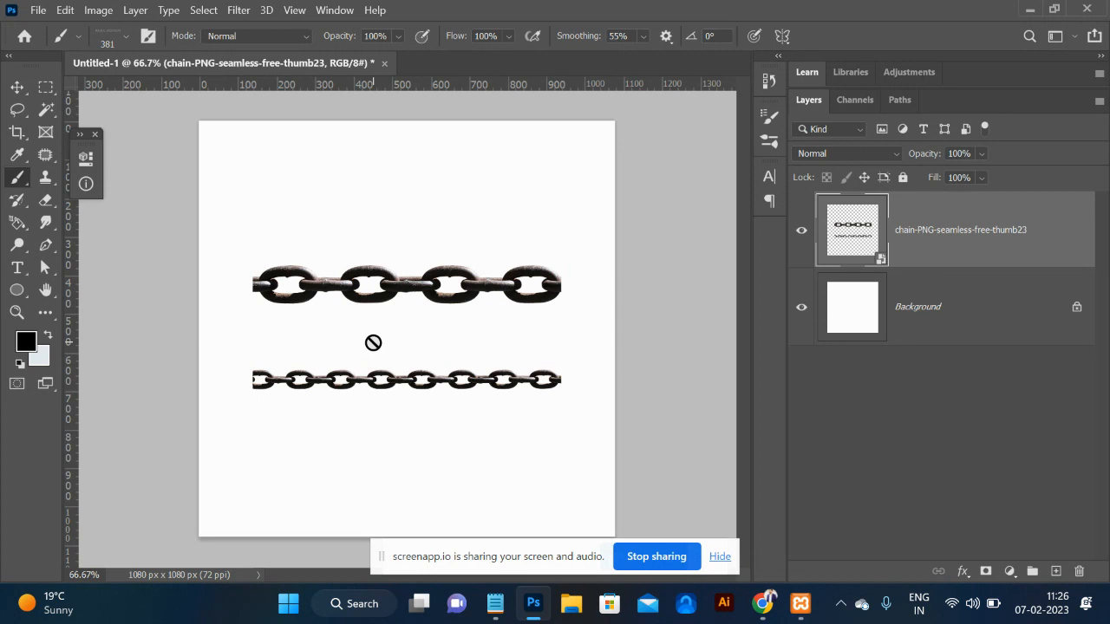
click(44, 87)
Rasterize the placed chain layer and marquee the thinner lower chain.
right_click(964, 228)
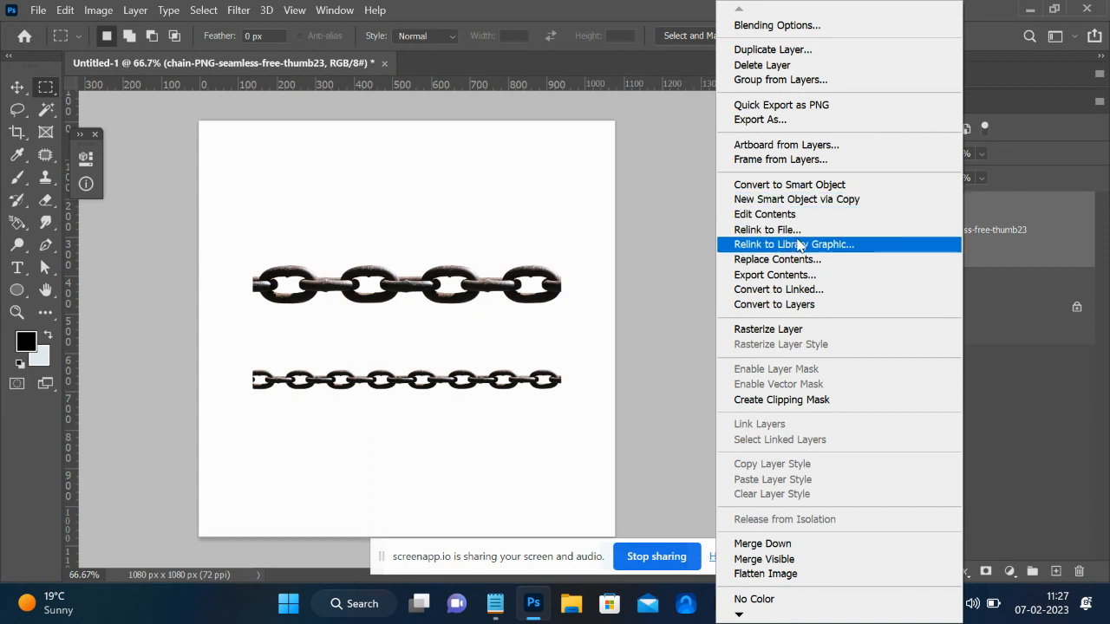
click(768, 330)
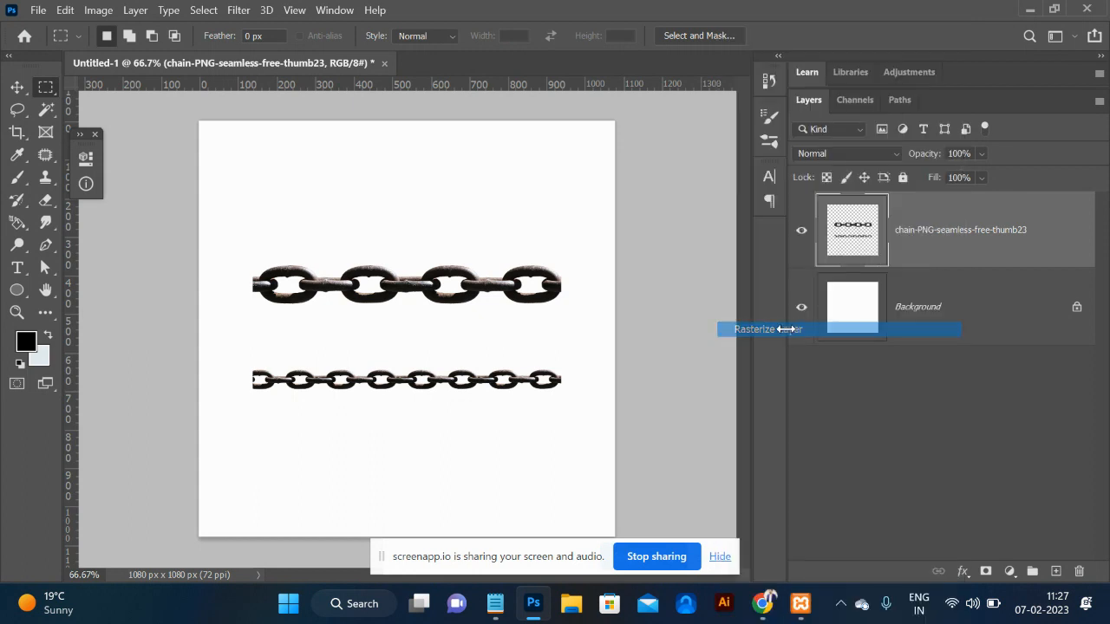
drag(208, 325, 600, 518)
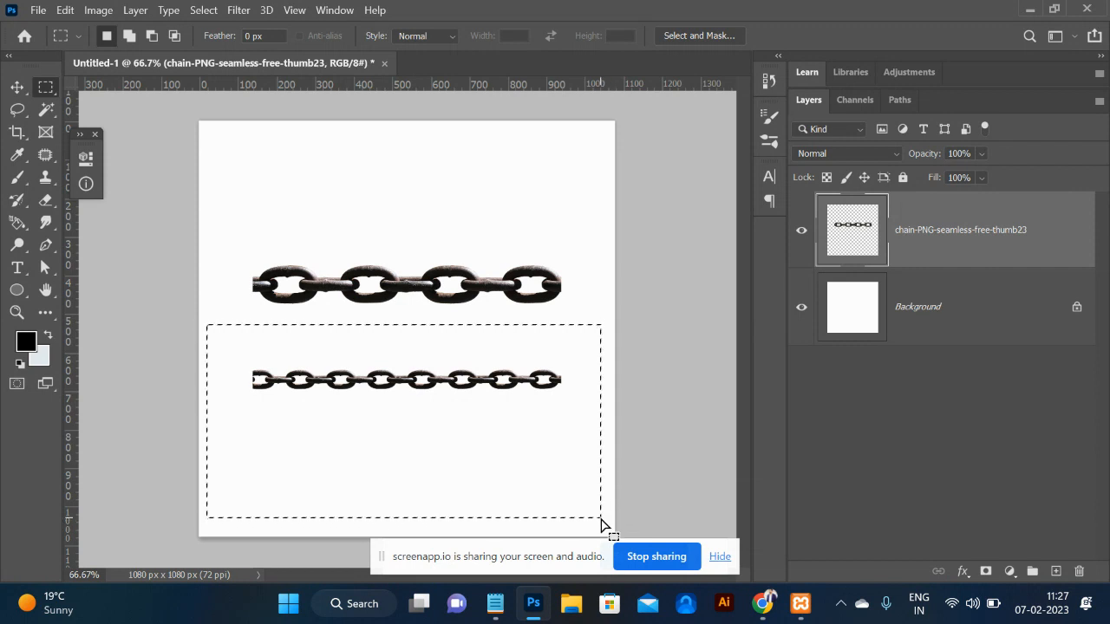
Delete the lower chain and every upper link except the rightmost, then deselect.
key(Delete)
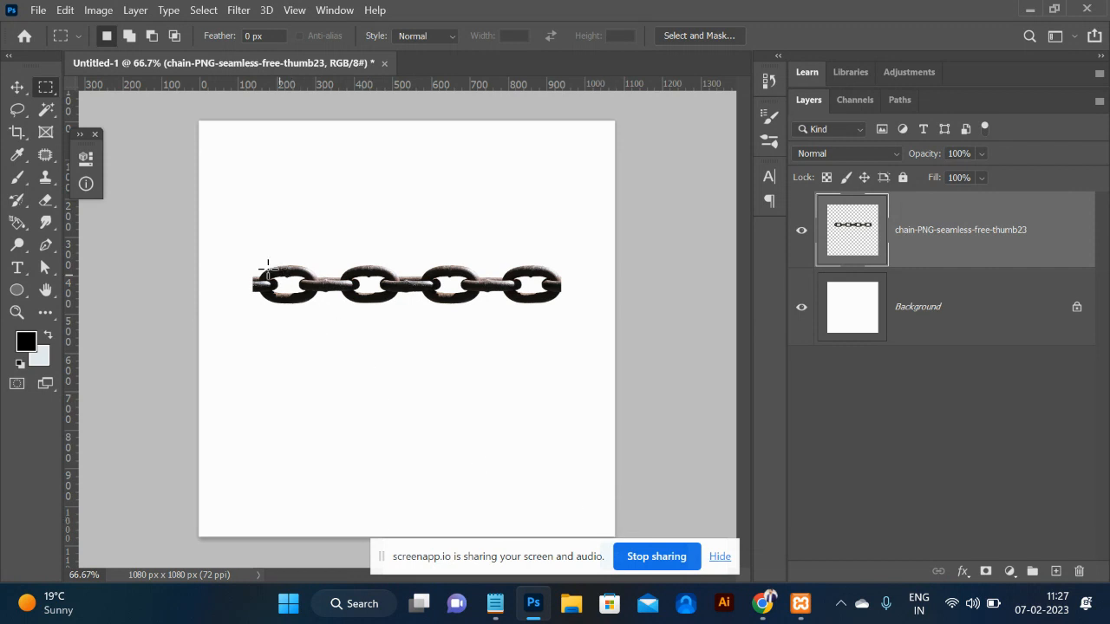
drag(228, 232, 499, 391)
key(Delete)
key(ctrl+d)
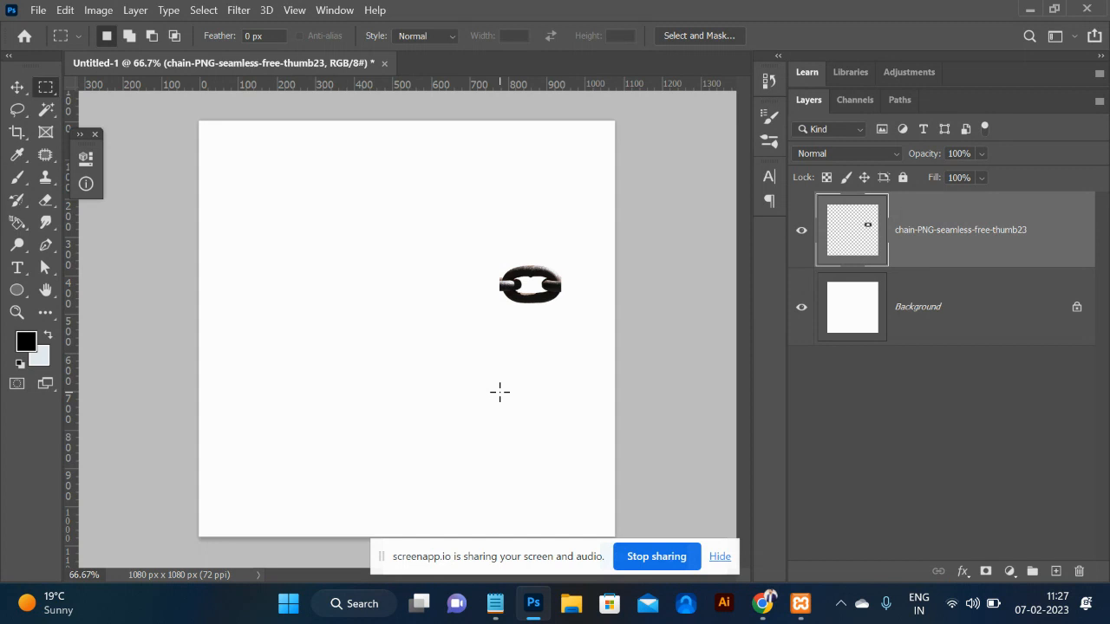
Move the single link toward the upper left and rotate it 90° to stand upright.
click(16, 87)
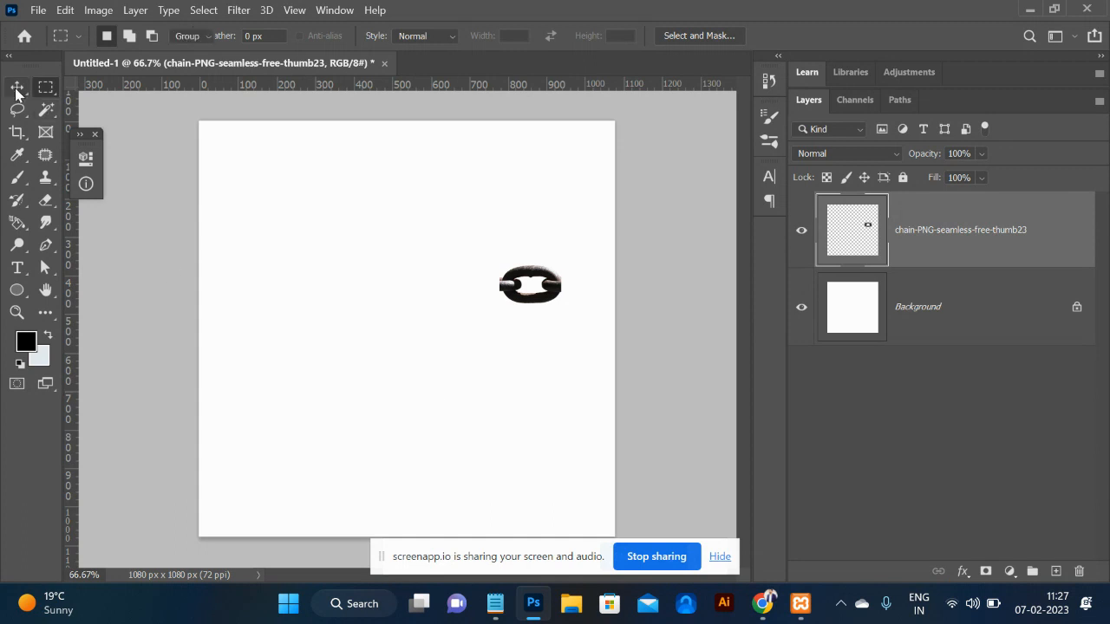
click(555, 283)
drag(556, 284, 413, 258)
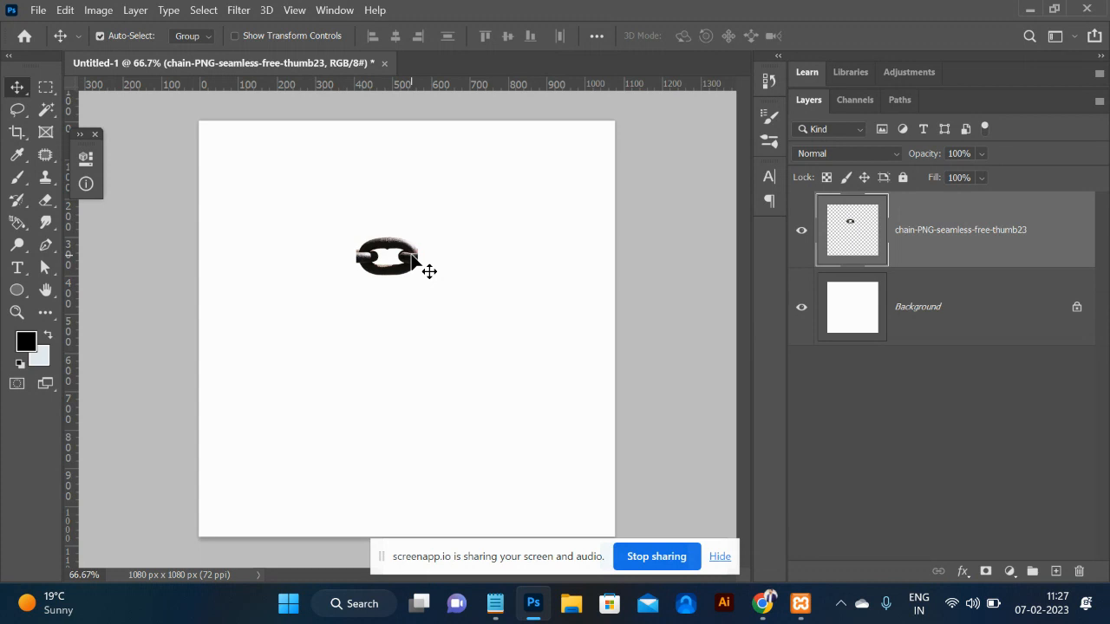
key(ctrl+t)
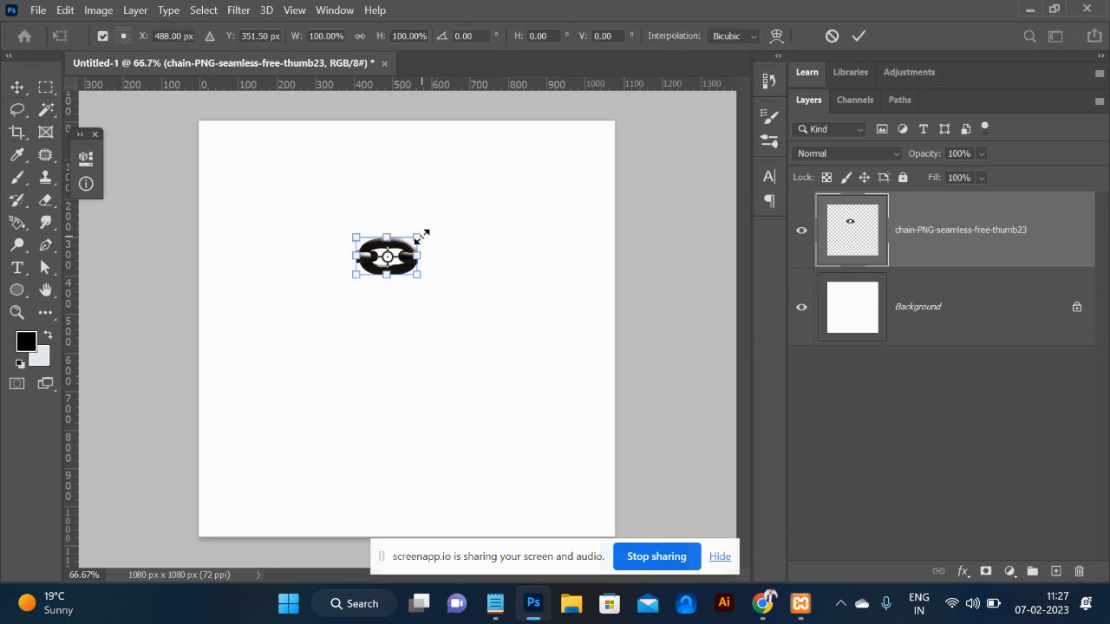
drag(429, 228, 418, 300)
key(Return)
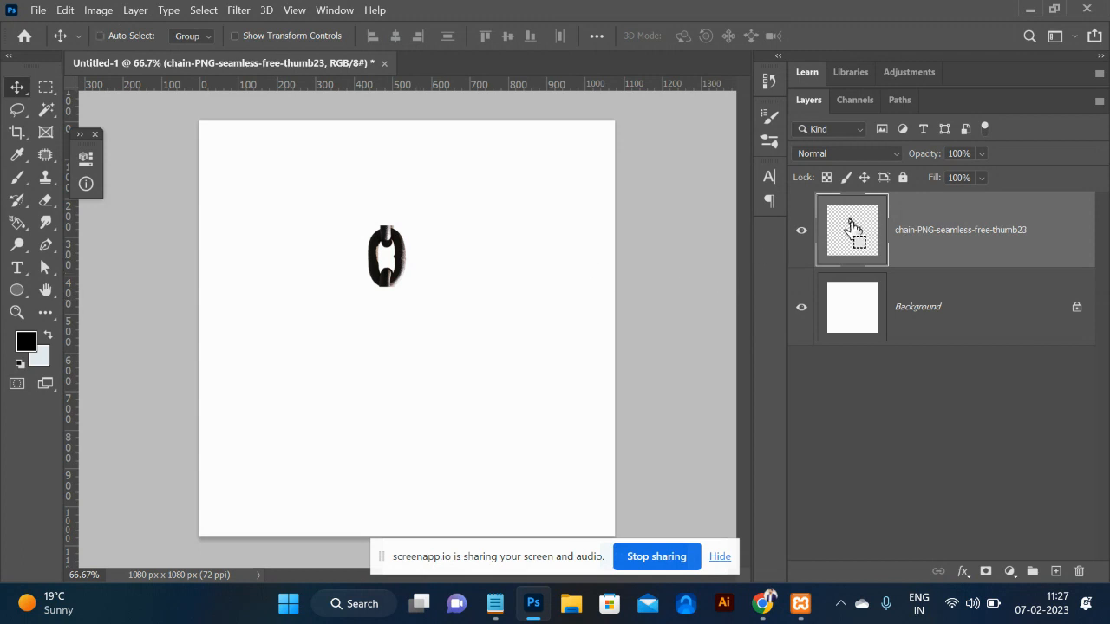
Fill the link's outline with black on a new layer and shift the black copy right.
ctrl+click(849, 224)
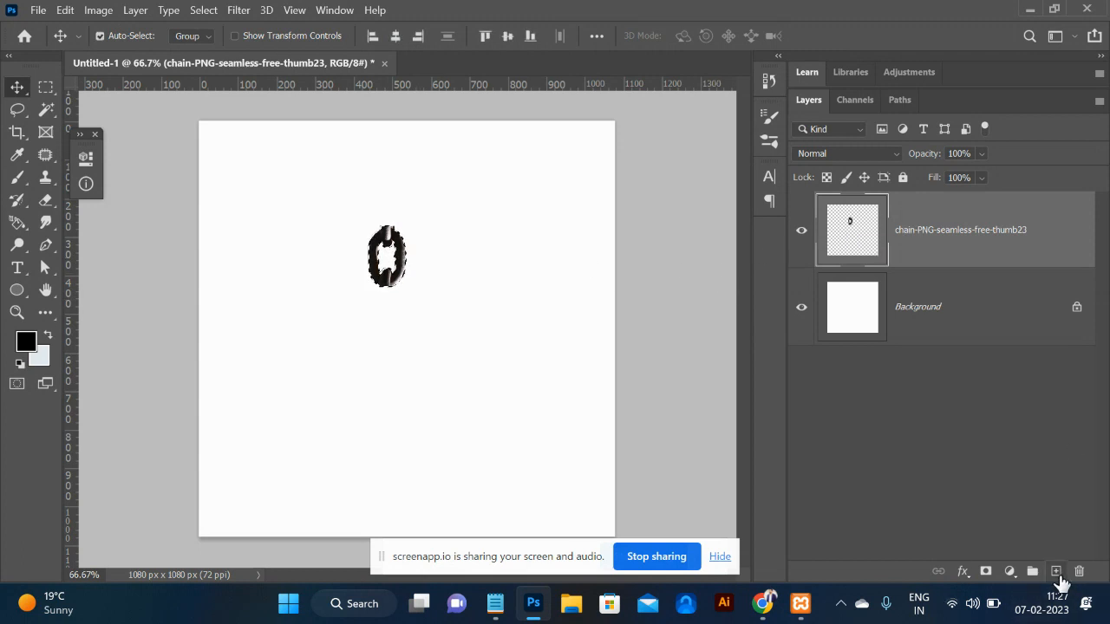
click(1055, 572)
key(alt+BackSpace)
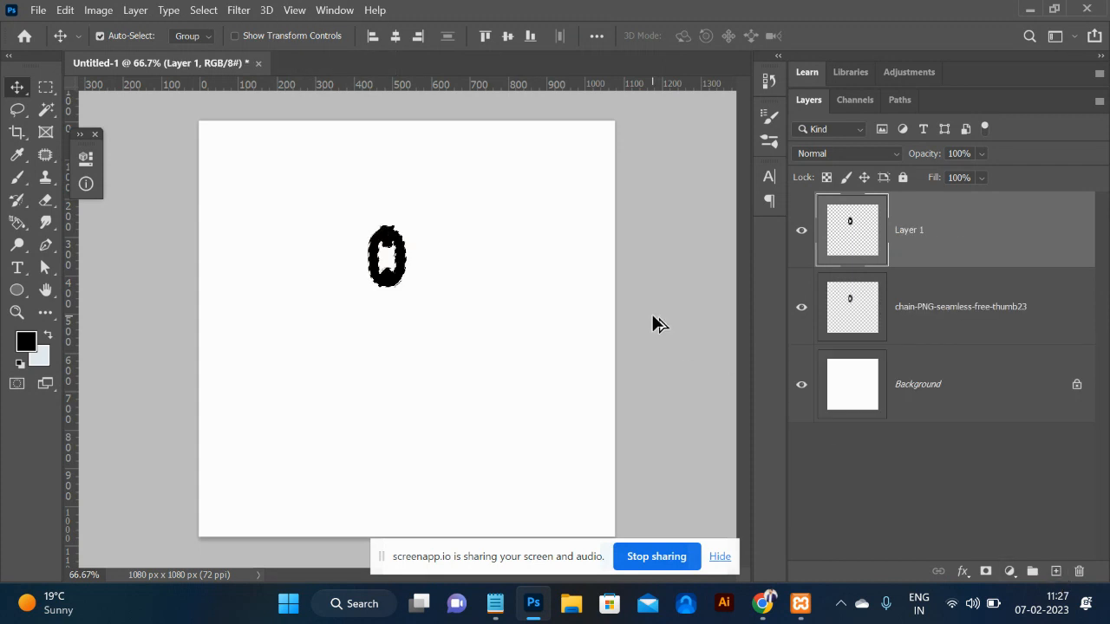
key(ctrl+d)
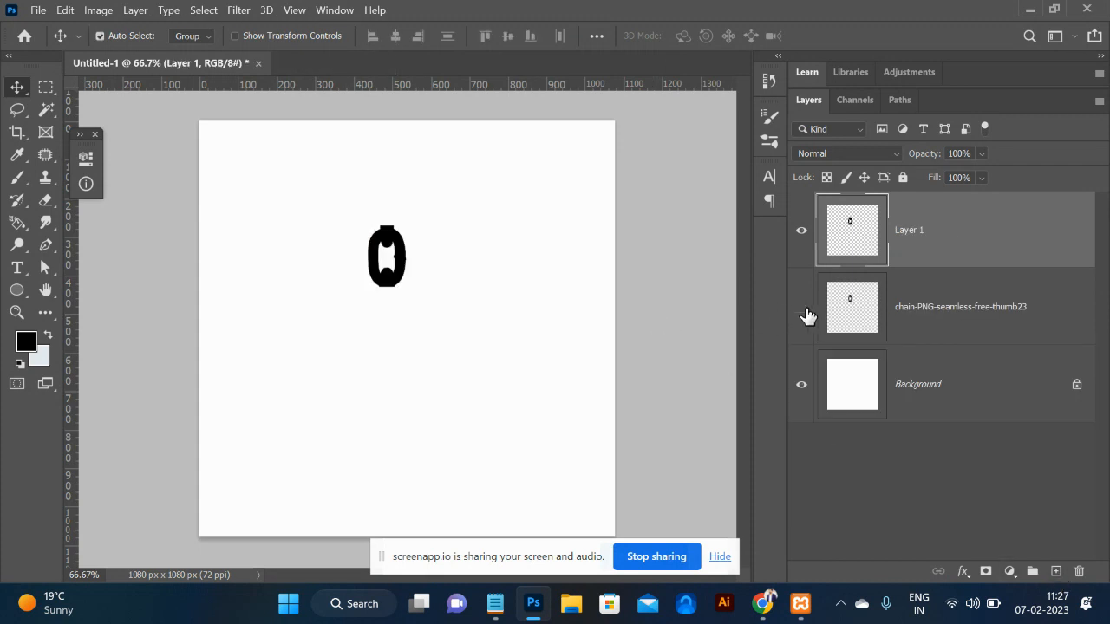
drag(411, 292, 453, 280)
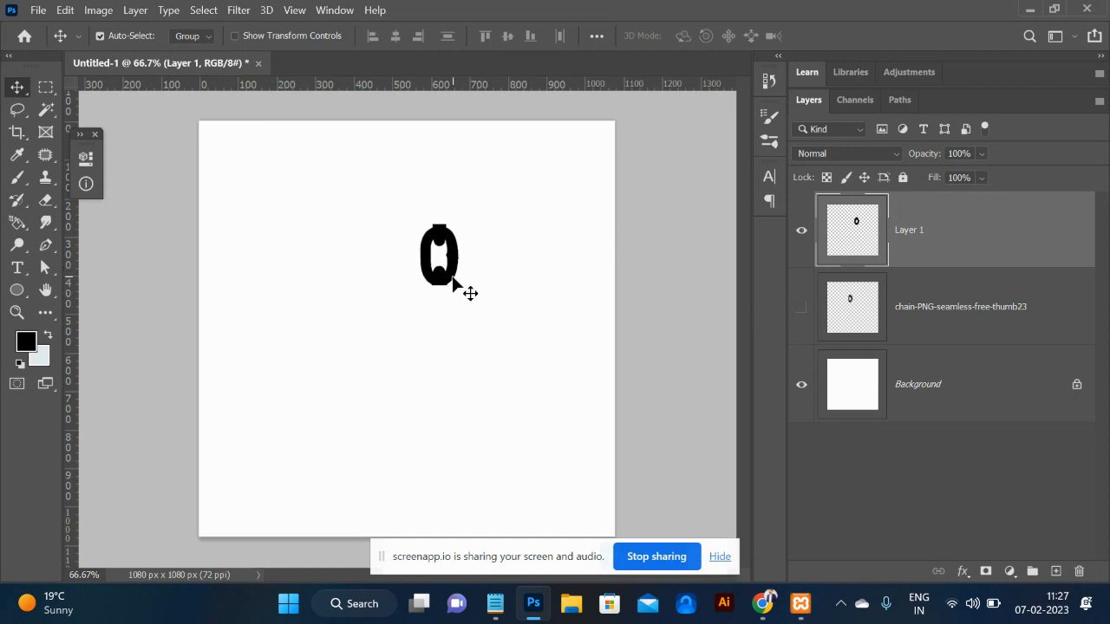
ctrl+click(859, 220)
Define the black link as the brush preset 'Sampled Brush 10', then test and undo a stroke.
click(65, 10)
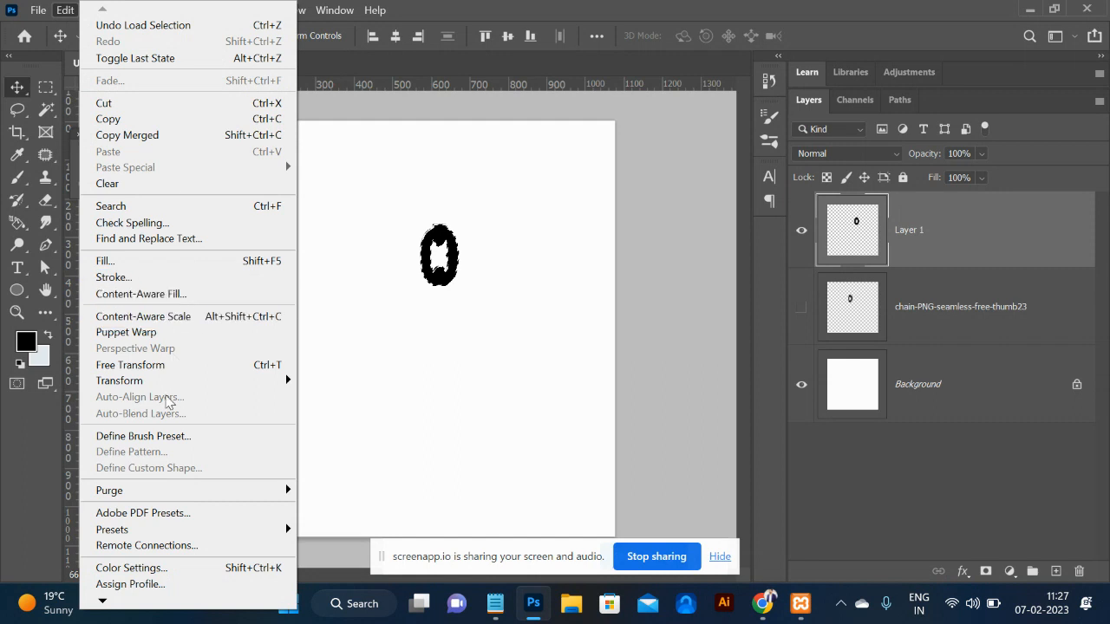
click(174, 438)
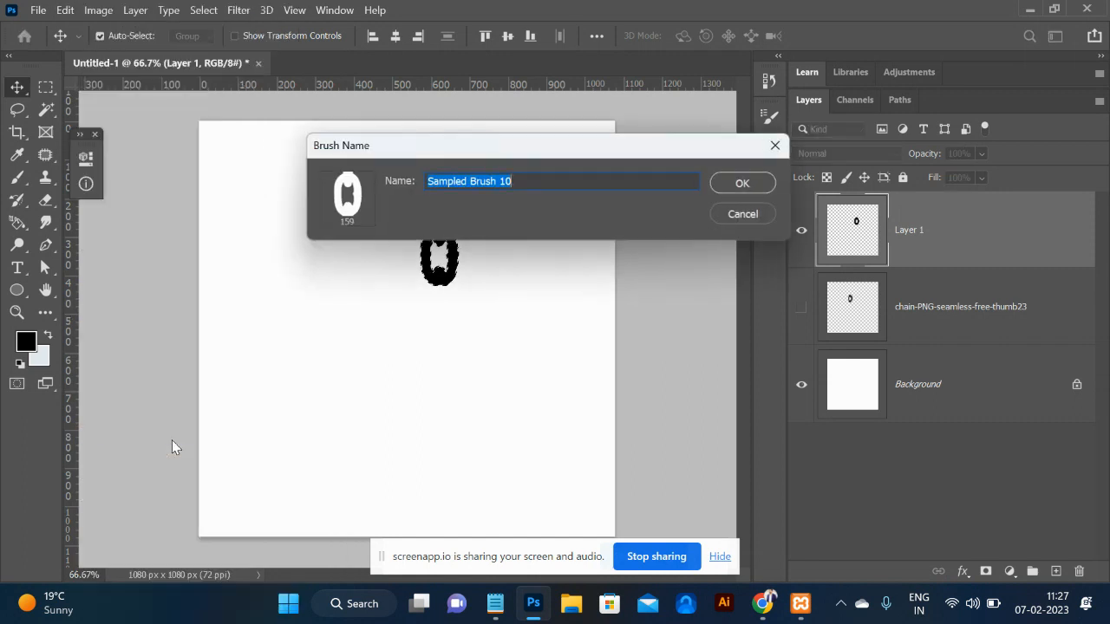
click(731, 185)
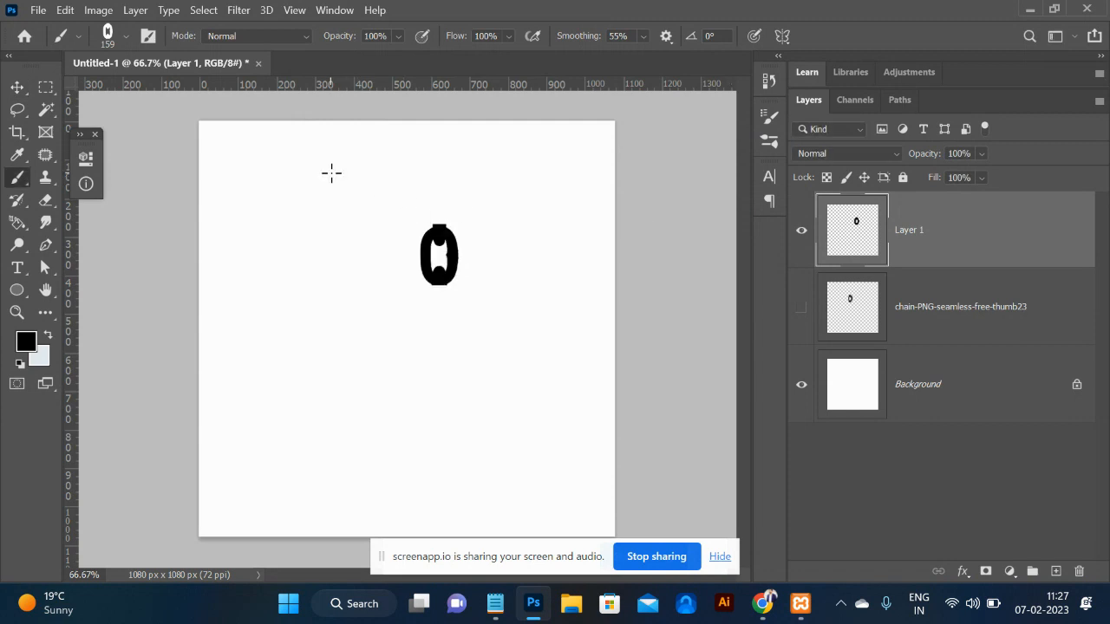
drag(317, 159, 314, 444)
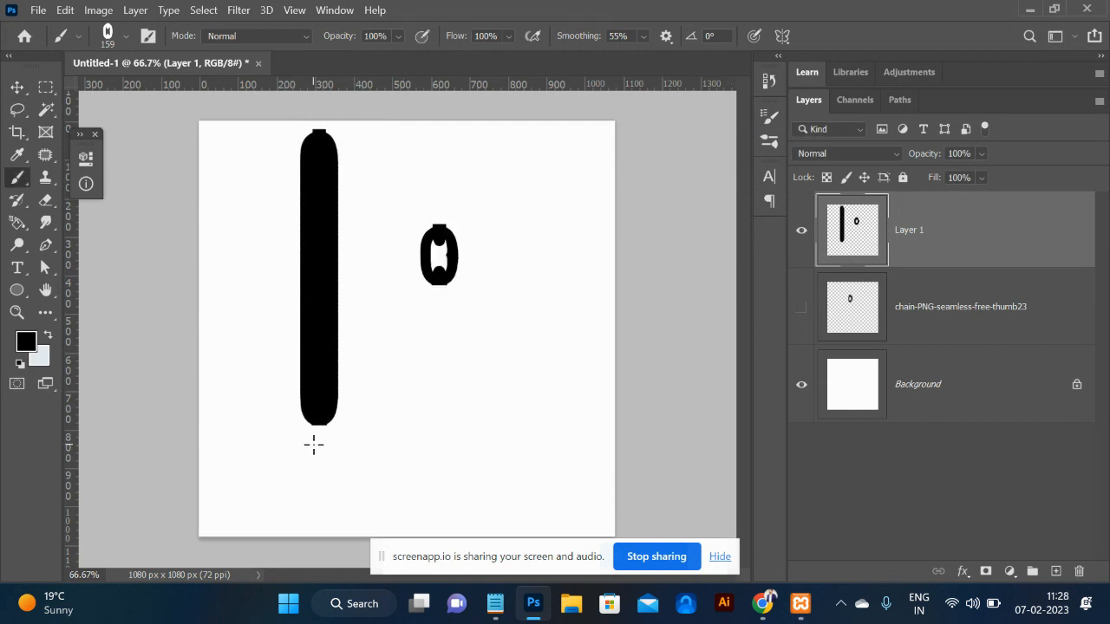
key(ctrl+z)
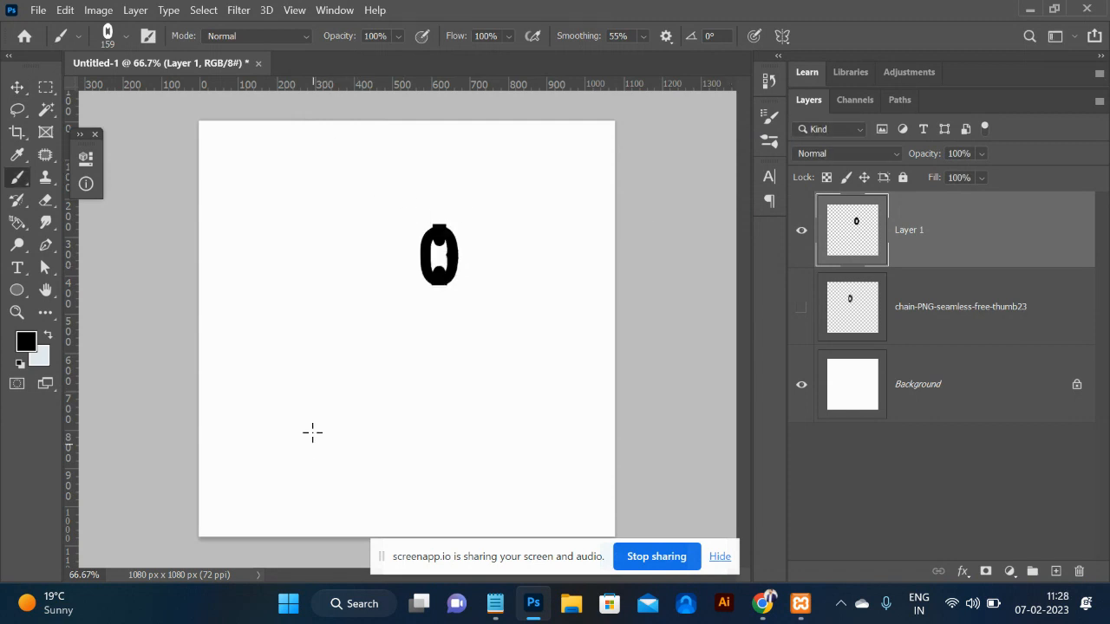
click(148, 36)
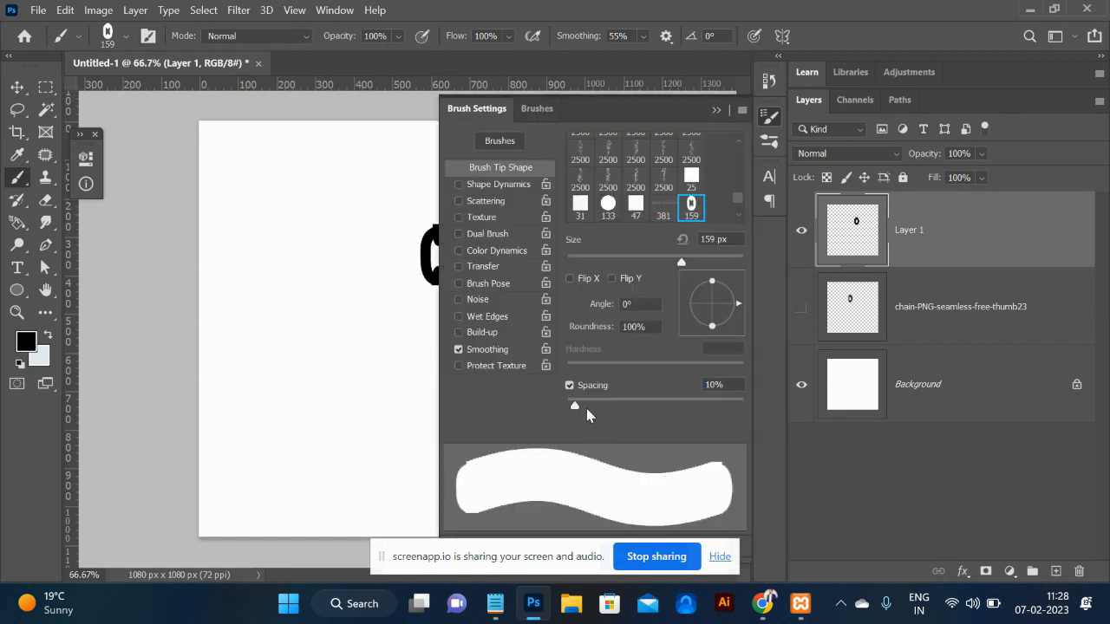
Set the link brush spacing to 96% and try tip angles of 10°, 90°, 100° and 80°.
drag(579, 409, 653, 415)
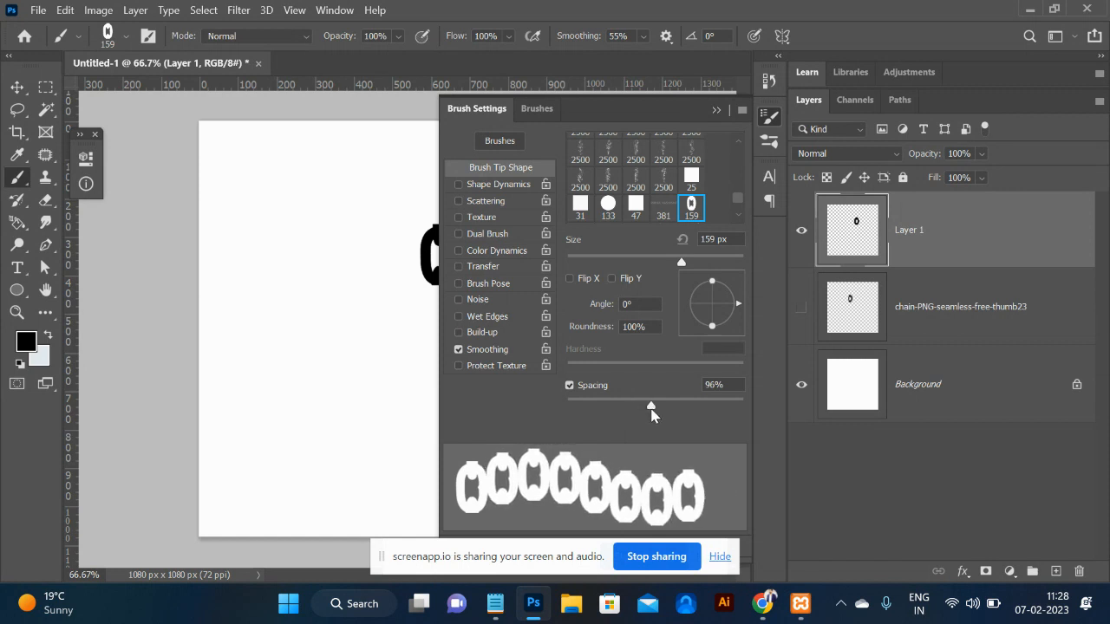
click(644, 304)
text(10)
key(Return)
text(90)
key(Return)
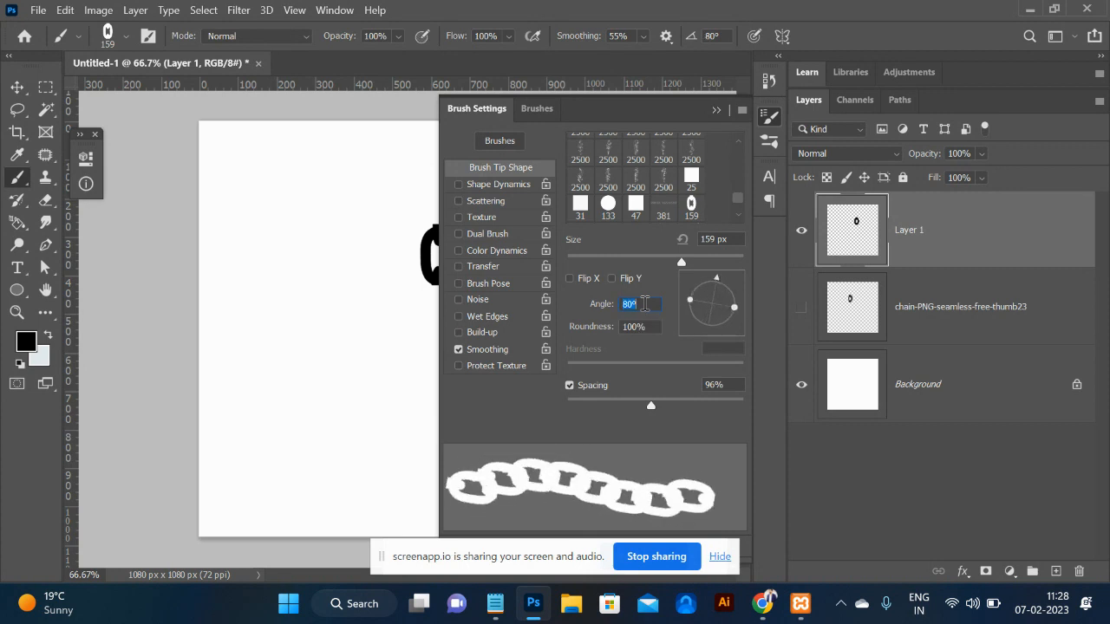
text(100)
key(Return)
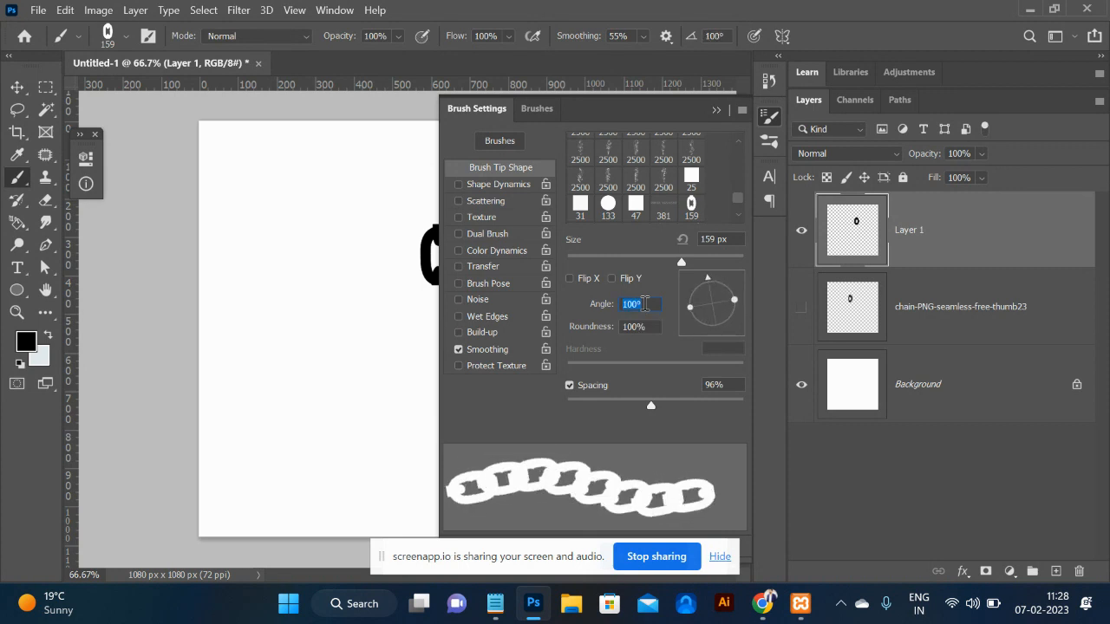
text(80)
key(Return)
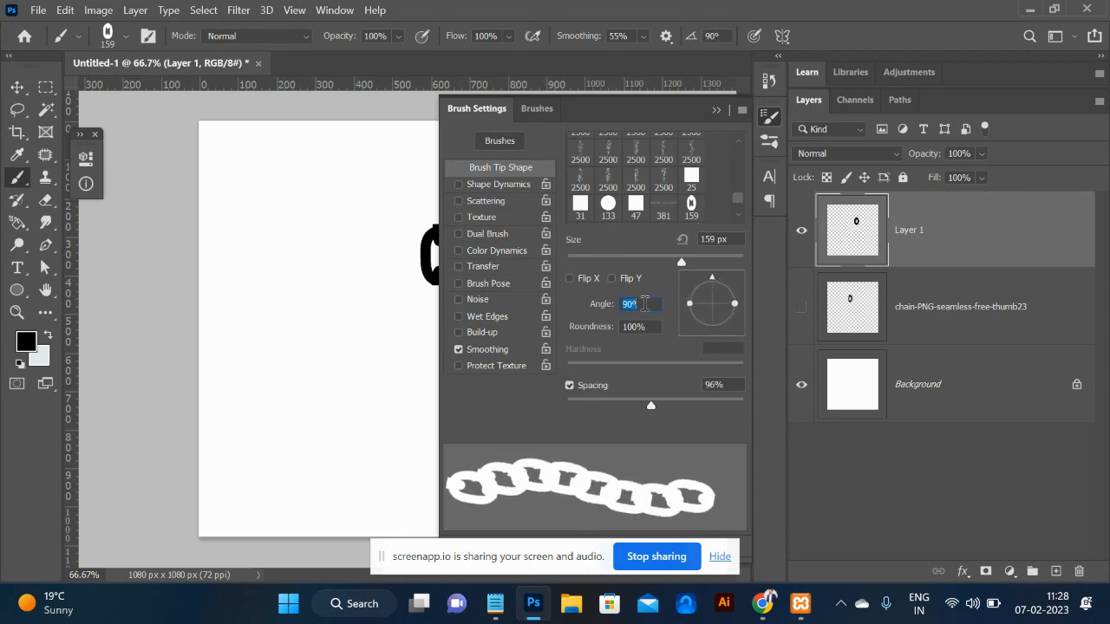
Paint three test chain strokes down the canvas, undoing each one.
drag(274, 165, 311, 375)
key(ctrl+z)
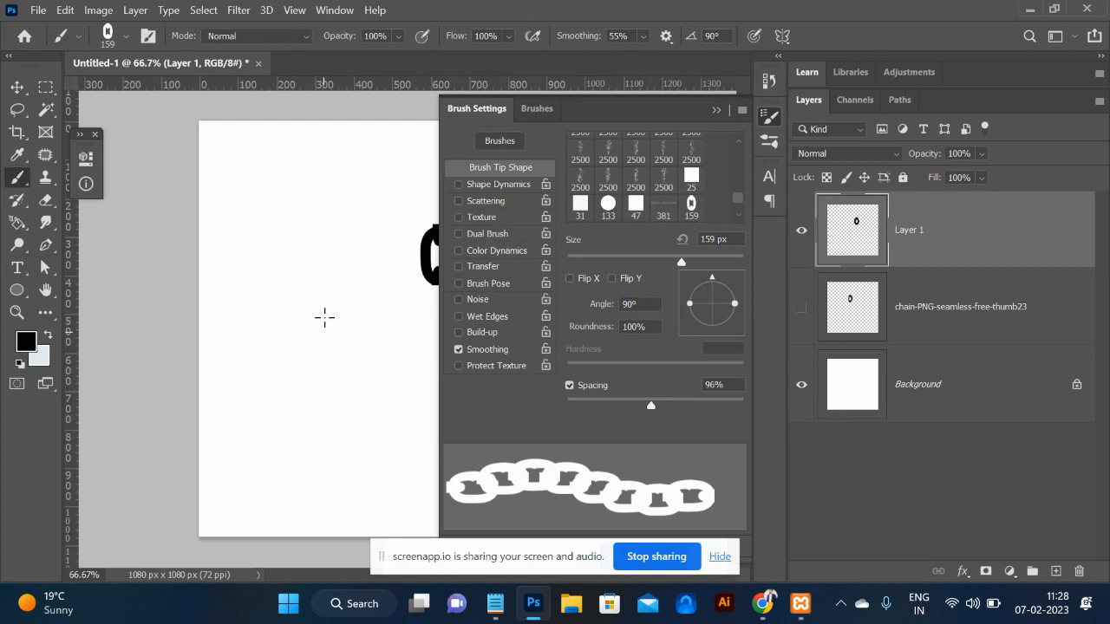
mouse_move(244, 170)
mouse_down()
mouse_move(373, 198)
mouse_move(400, 248)
mouse_move(390, 312)
mouse_move(357, 365)
mouse_move(244, 379)
mouse_up()
key(ctrl+z)
drag(244, 147, 237, 466)
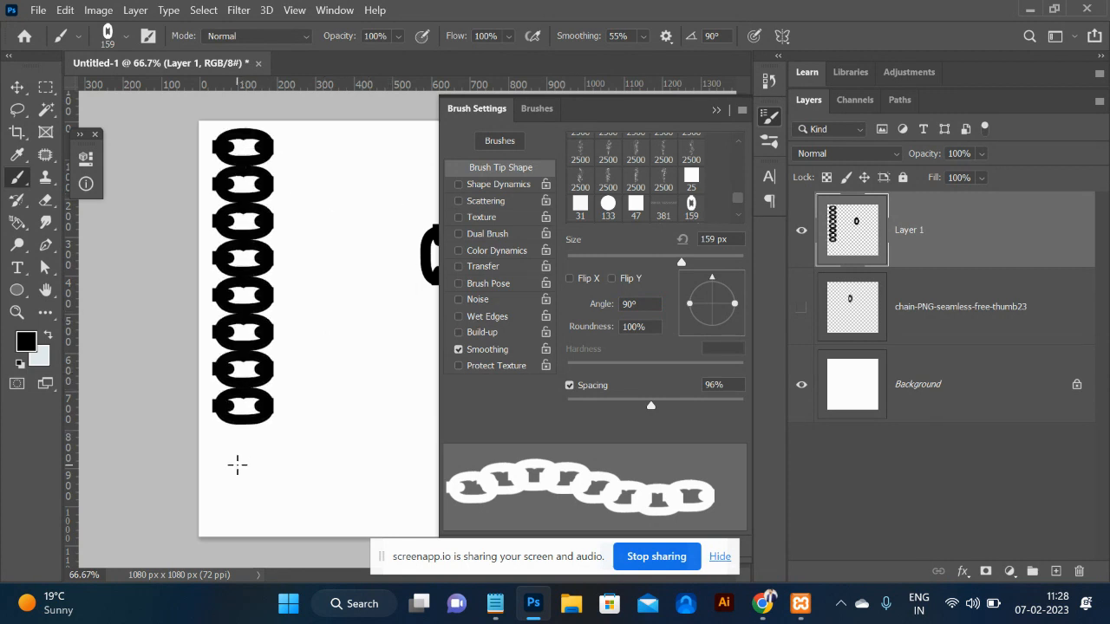
key(ctrl+z)
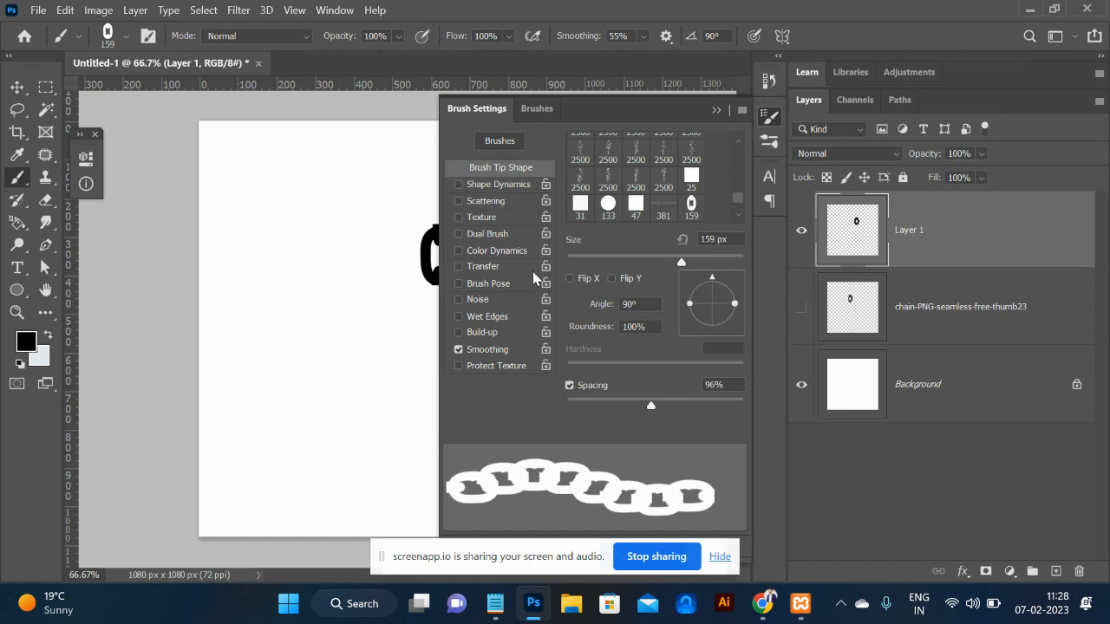
Admit the waiting participant in the browser's meeting tab and return to Photoshop.
key(alt+Tab)
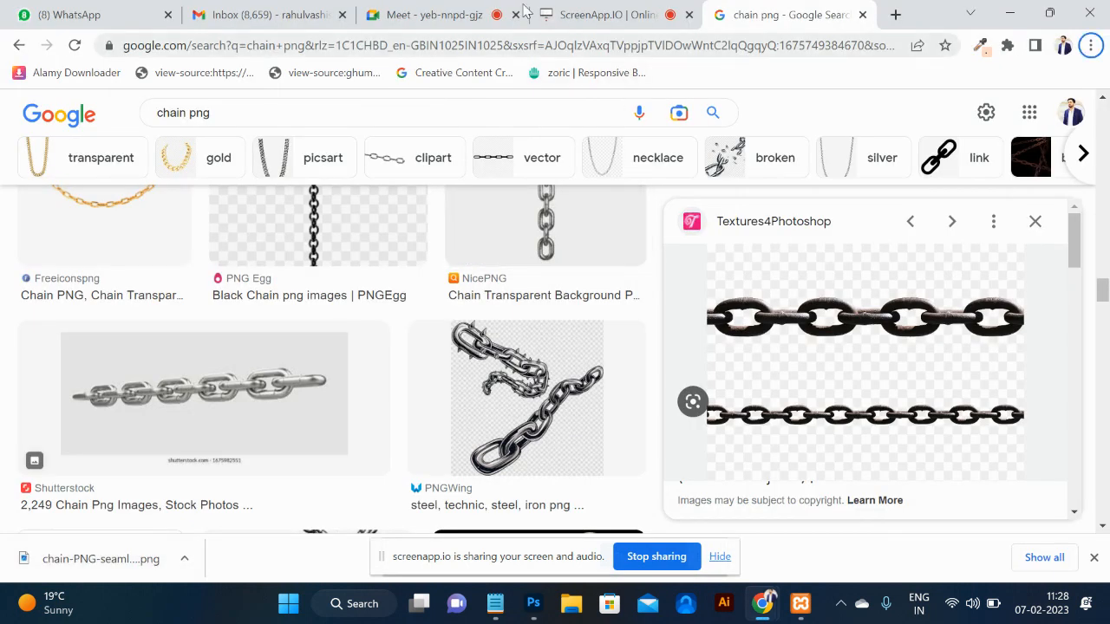
click(446, 15)
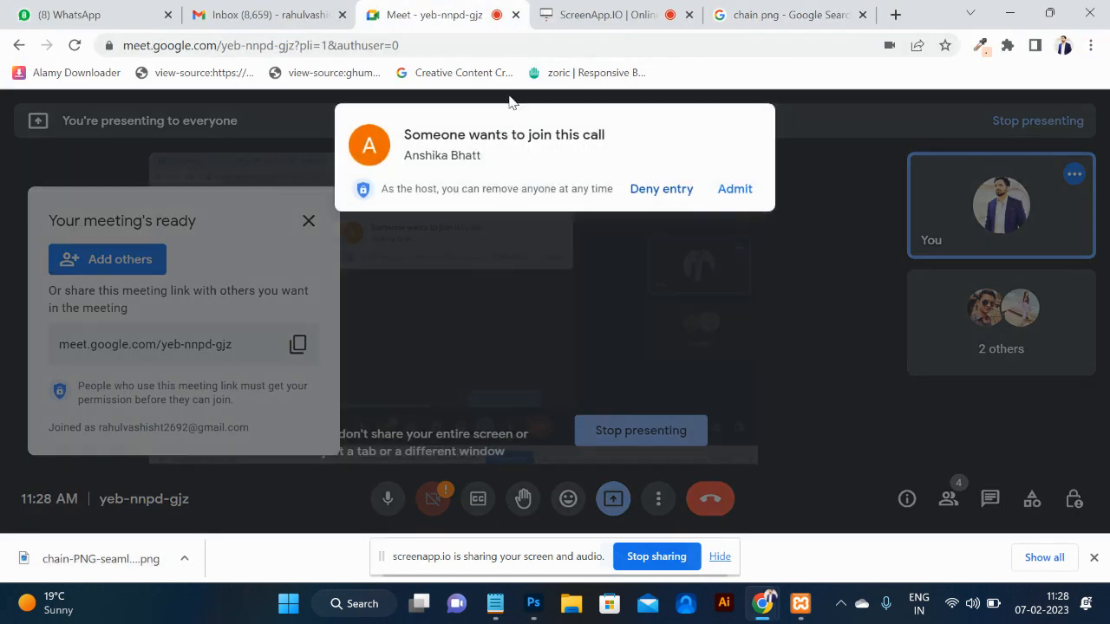
click(732, 189)
key(alt+Tab)
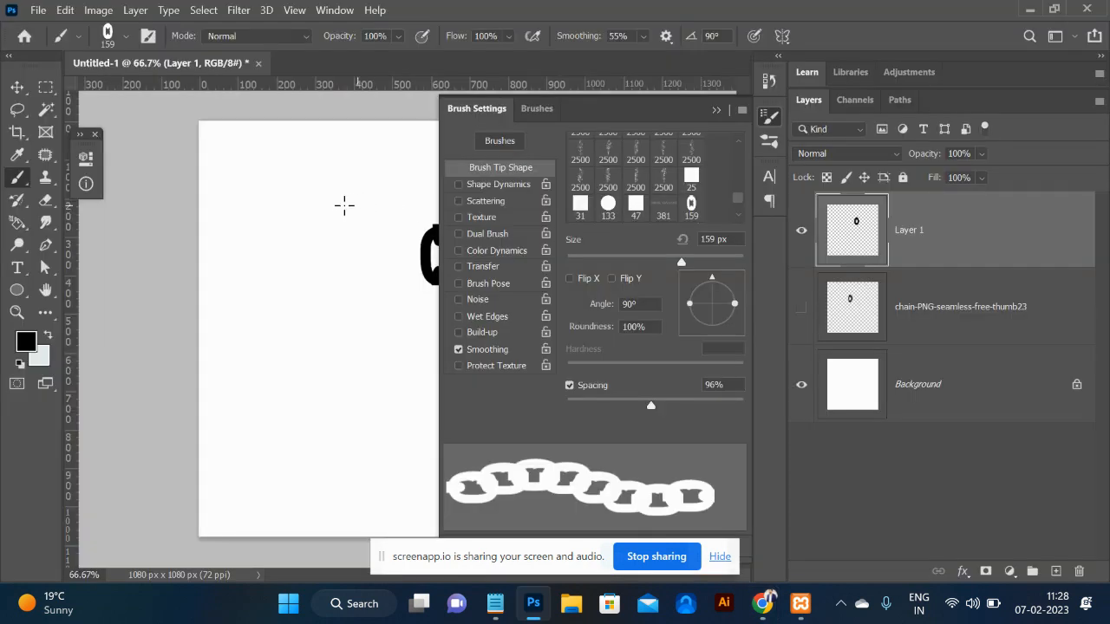
Enable Shape Dynamics with Angle Jitter controlled by Direction and paint a curving test stroke.
click(503, 192)
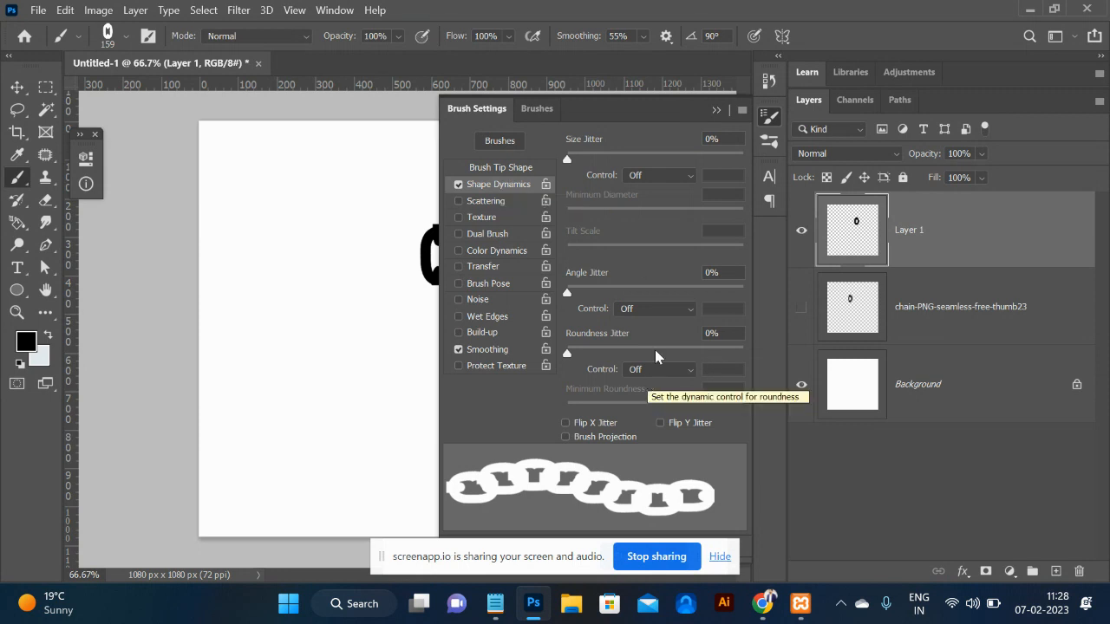
click(664, 311)
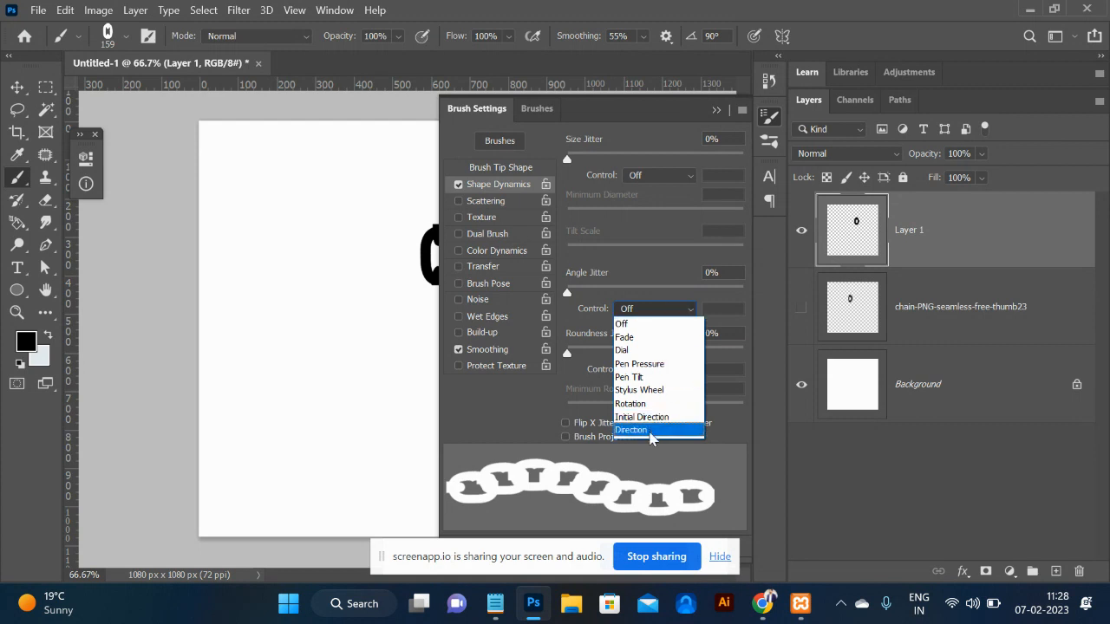
click(652, 430)
mouse_move(220, 163)
mouse_down()
mouse_move(305, 192)
mouse_move(326, 216)
mouse_move(342, 282)
mouse_move(320, 337)
mouse_move(265, 393)
mouse_move(258, 442)
mouse_move(296, 506)
mouse_move(343, 531)
mouse_move(380, 455)
mouse_move(386, 249)
mouse_move(419, 193)
mouse_up()
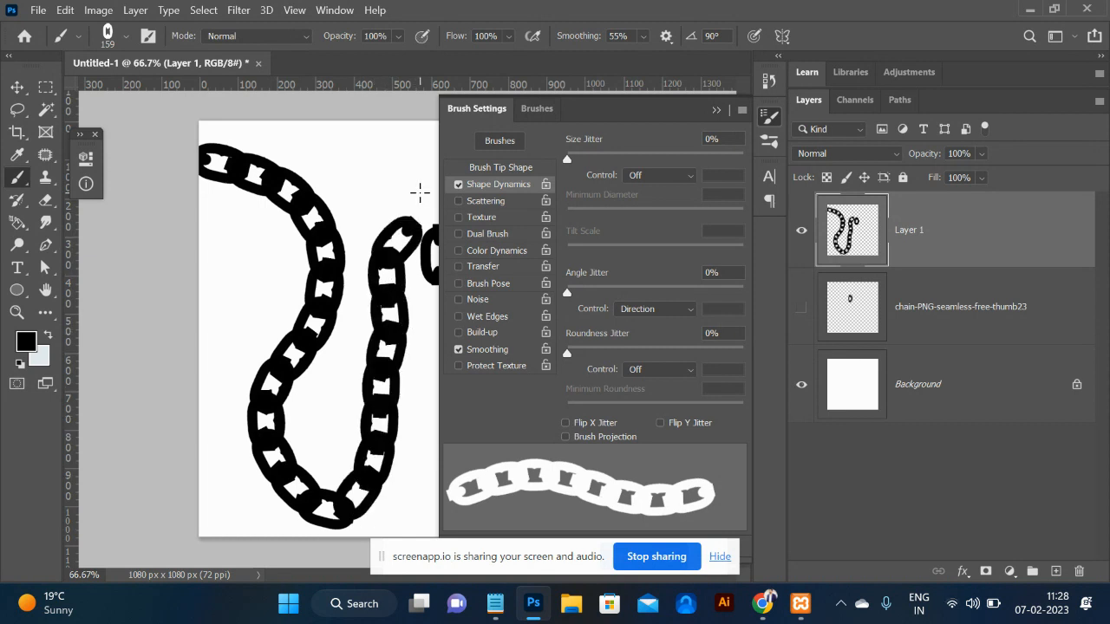
Select both the painted chain layer and the chain image layer and delete them.
click(716, 111)
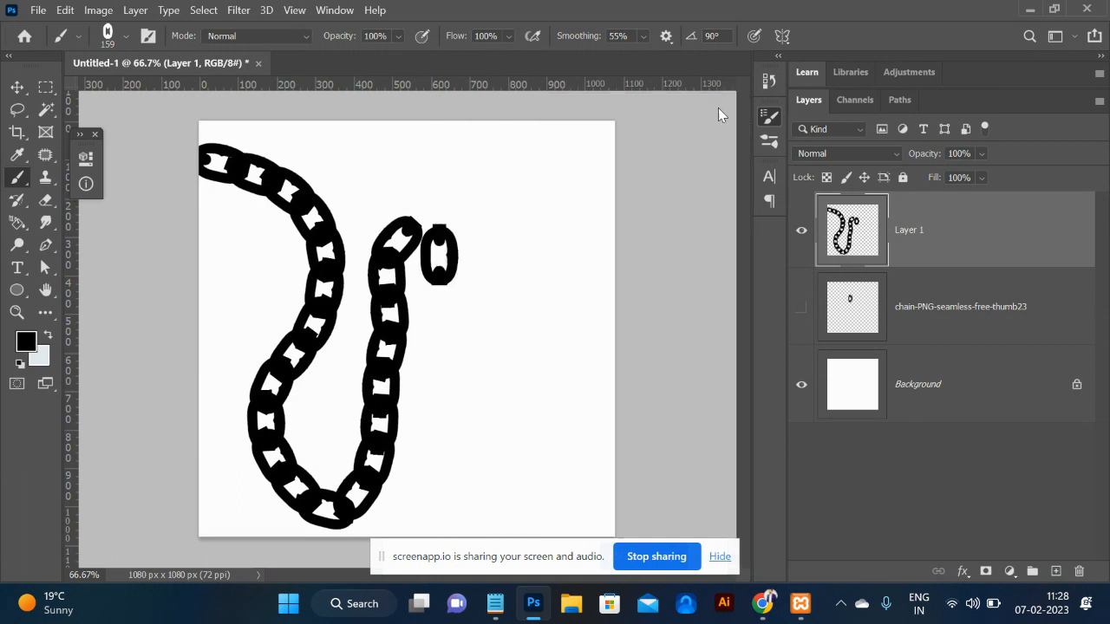
click(952, 321)
key(Delete)
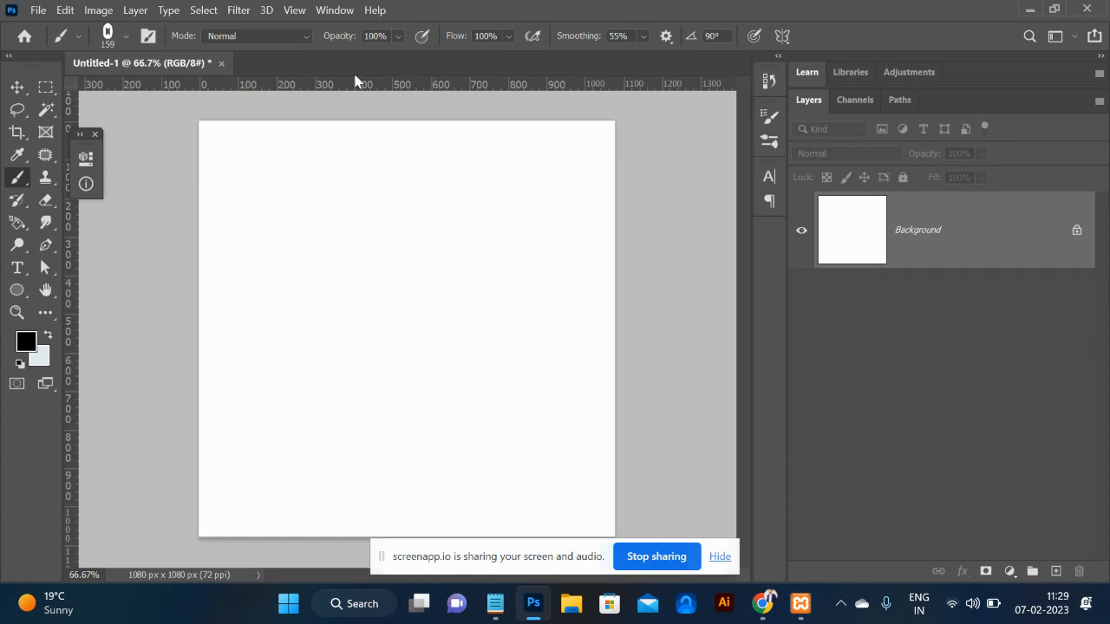
Draw a small elliptical selection near the upper middle and fill it with black on a new layer.
click(46, 87)
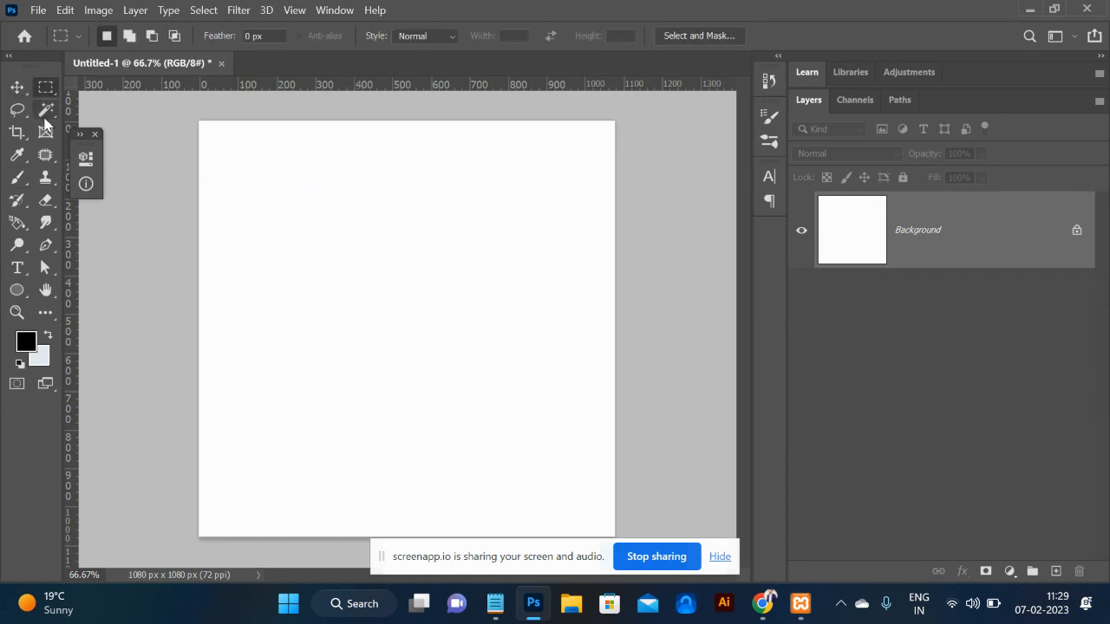
right_click(46, 92)
click(130, 102)
drag(419, 274, 441, 307)
click(1054, 572)
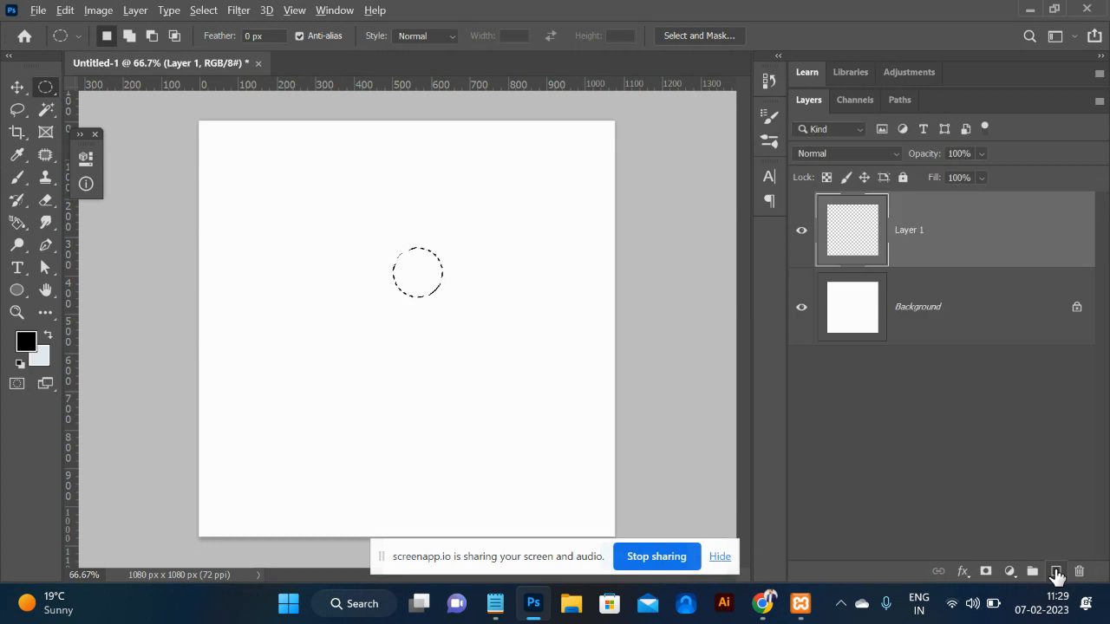
key(alt+BackSpace)
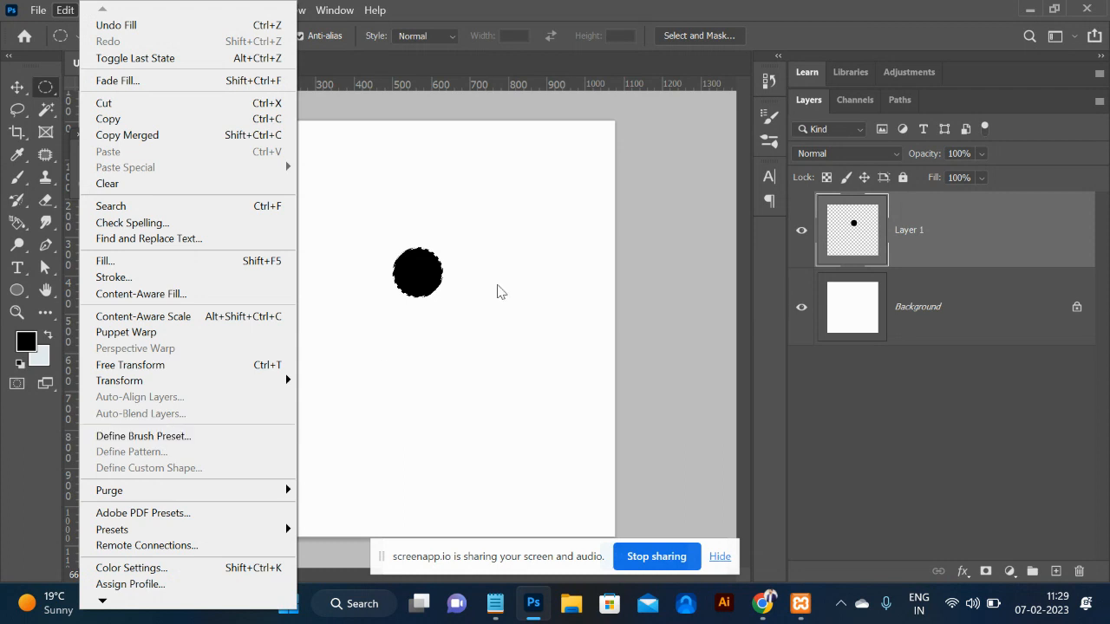
Define the black circle as brush preset 'Sampled Brush 11' and deselect it.
click(411, 278)
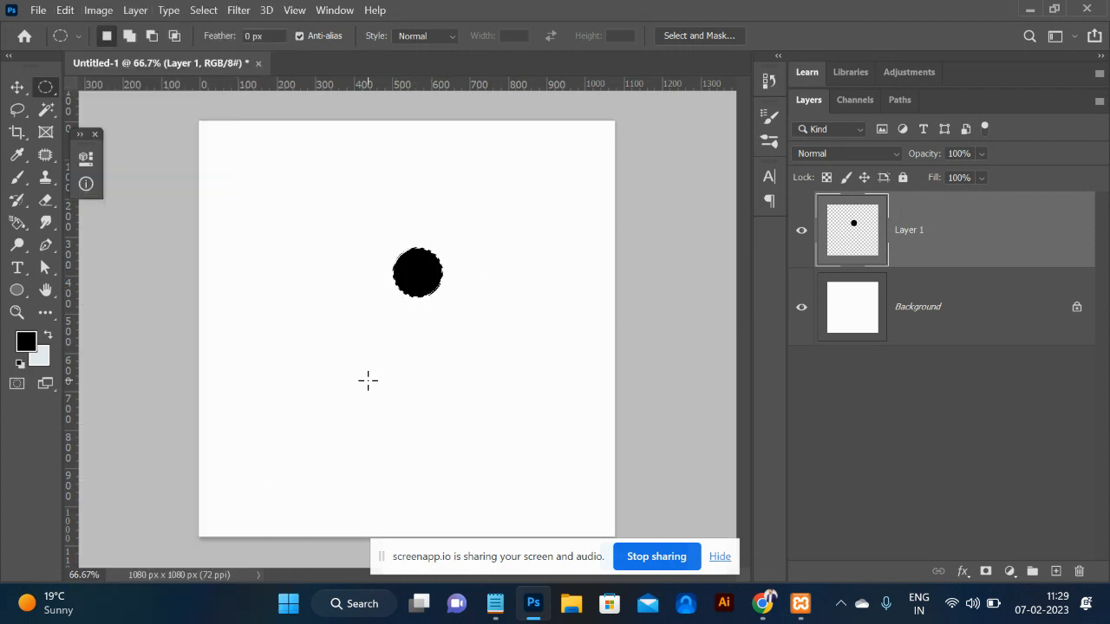
click(65, 10)
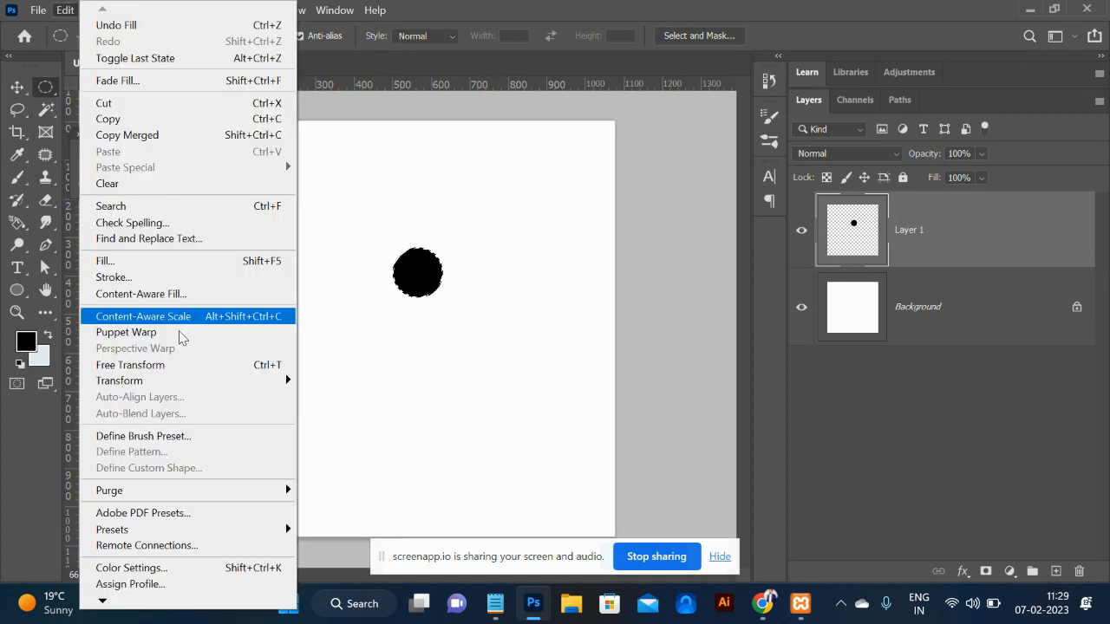
click(172, 436)
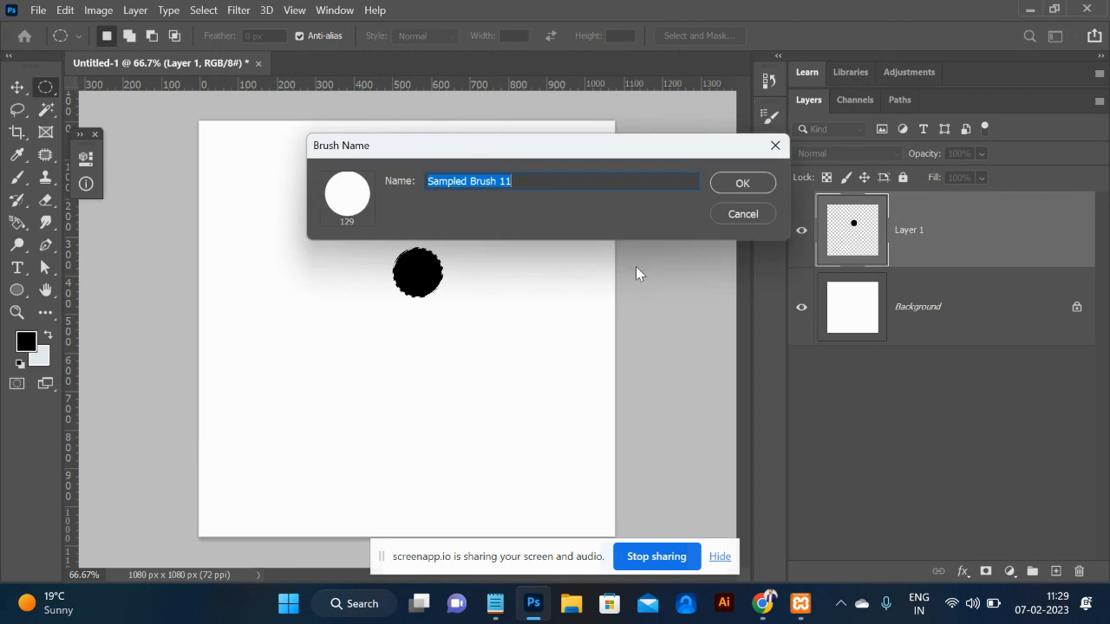
click(730, 178)
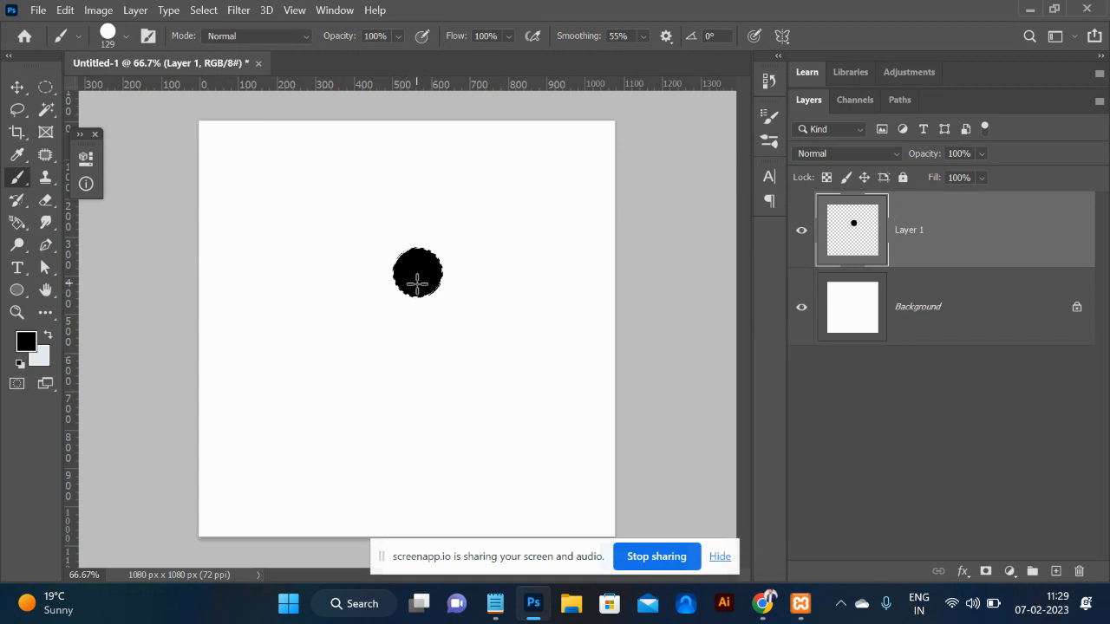
key(ctrl+d)
Paint two test strokes with the circle brush and undo both.
mouse_move(577, 190)
mouse_down()
mouse_move(480, 149)
mouse_move(245, 322)
mouse_move(612, 222)
mouse_move(542, 232)
mouse_up()
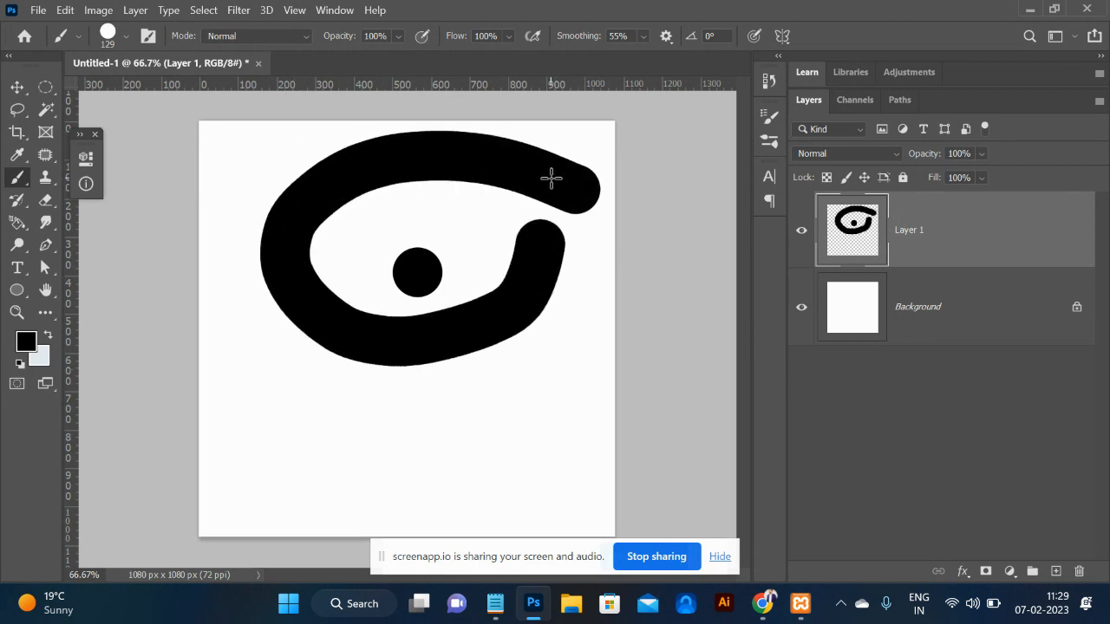
key(ctrl+z)
drag(553, 171, 257, 173)
key(ctrl+z)
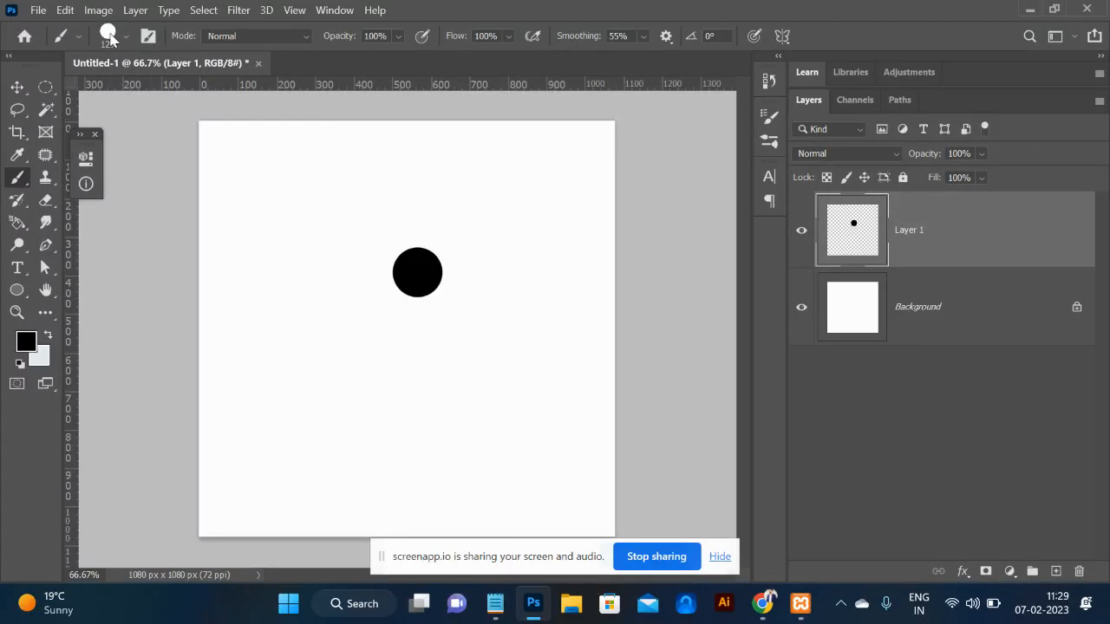
click(108, 35)
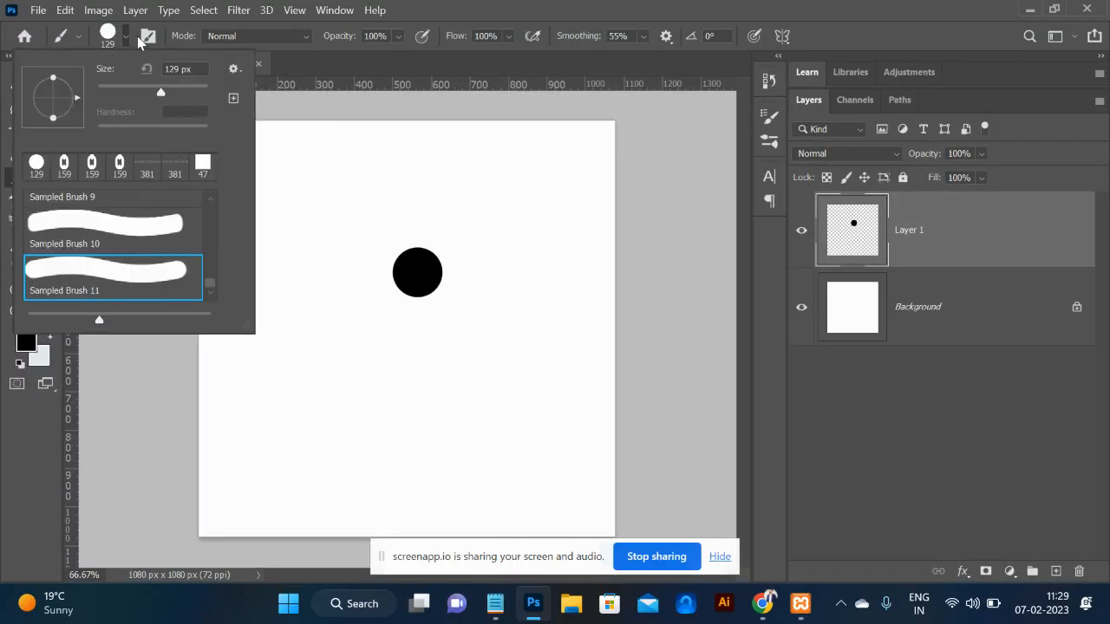
click(147, 36)
click(147, 36)
click(459, 184)
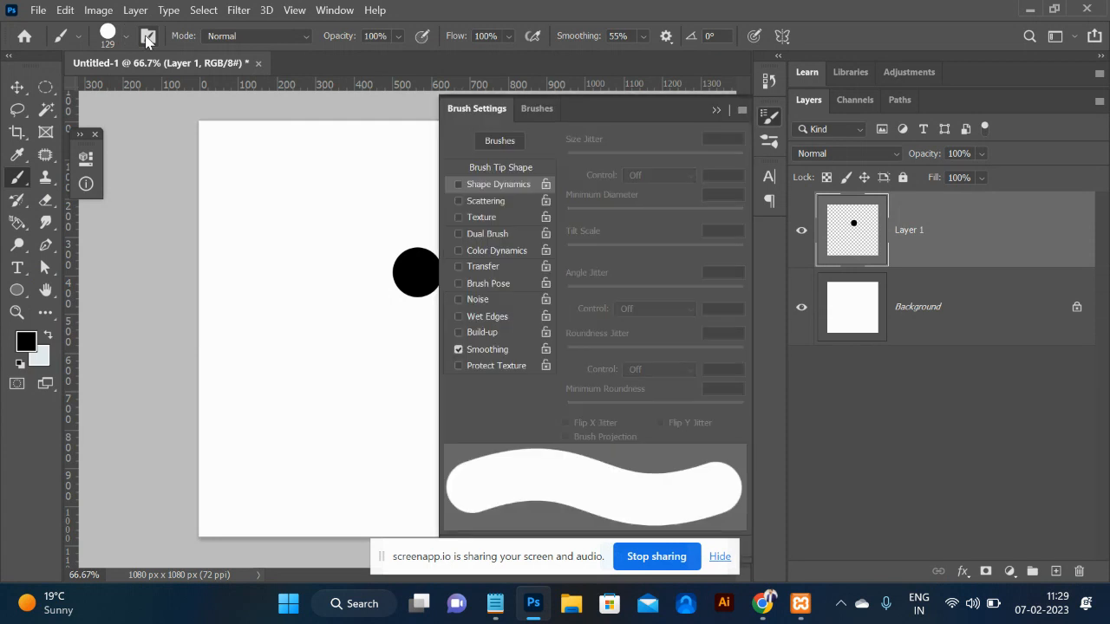
click(502, 168)
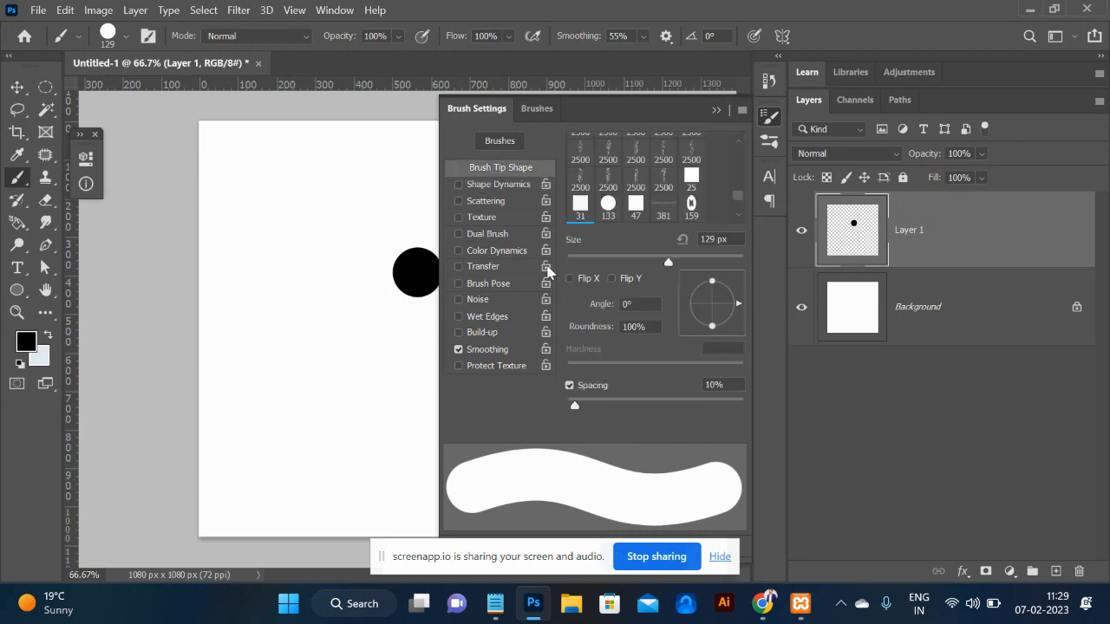
drag(573, 404, 675, 408)
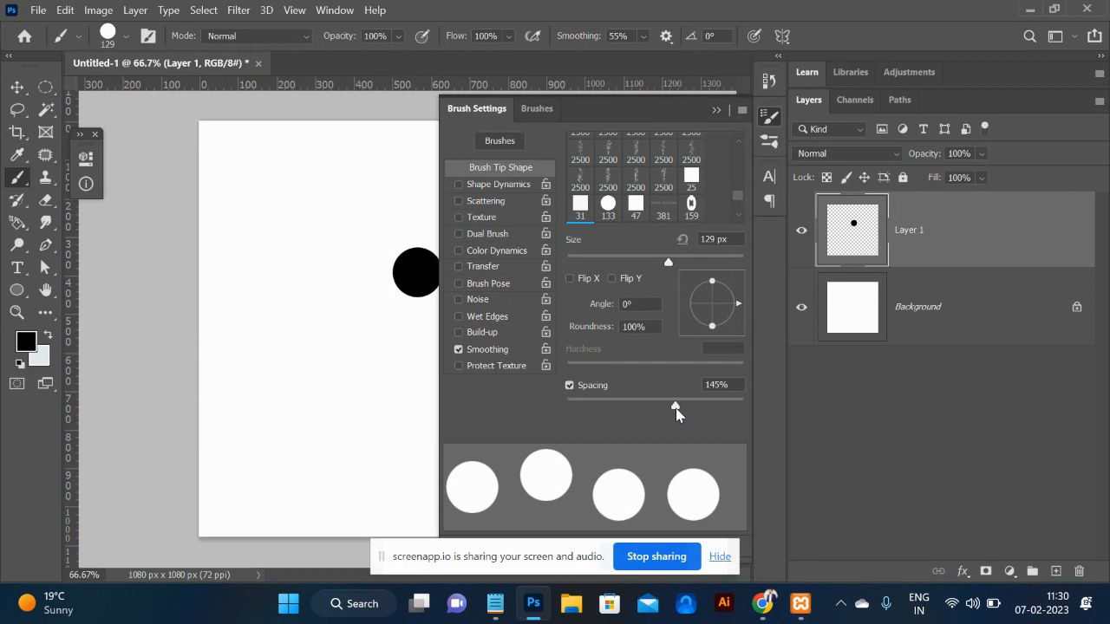
click(250, 192)
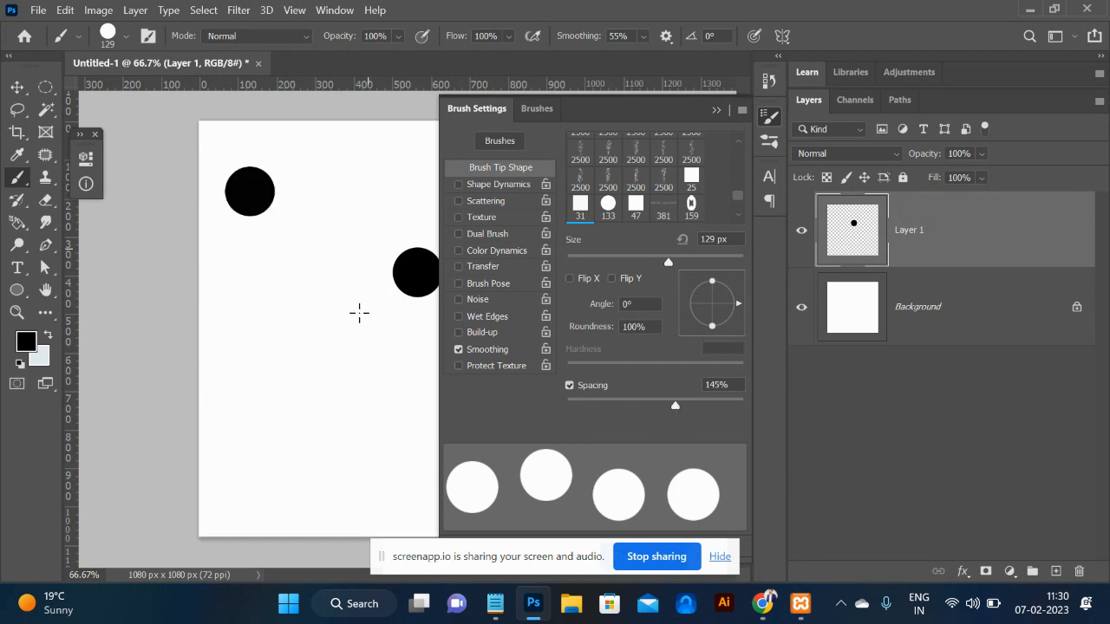
click(308, 228)
click(318, 299)
click(294, 367)
click(291, 433)
click(353, 453)
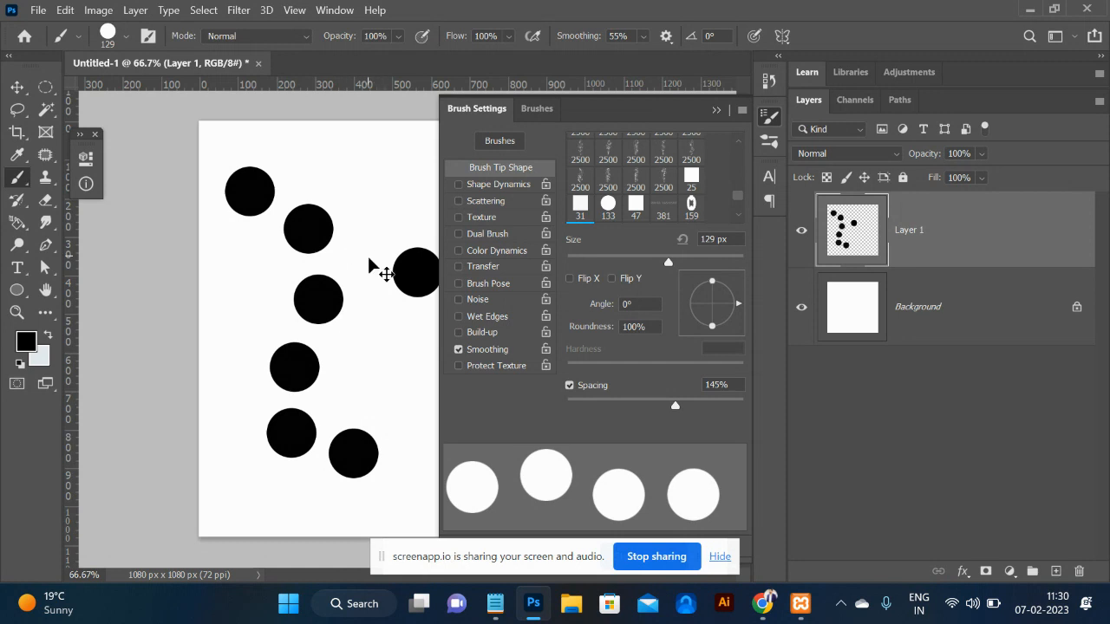
key(ctrl+z)
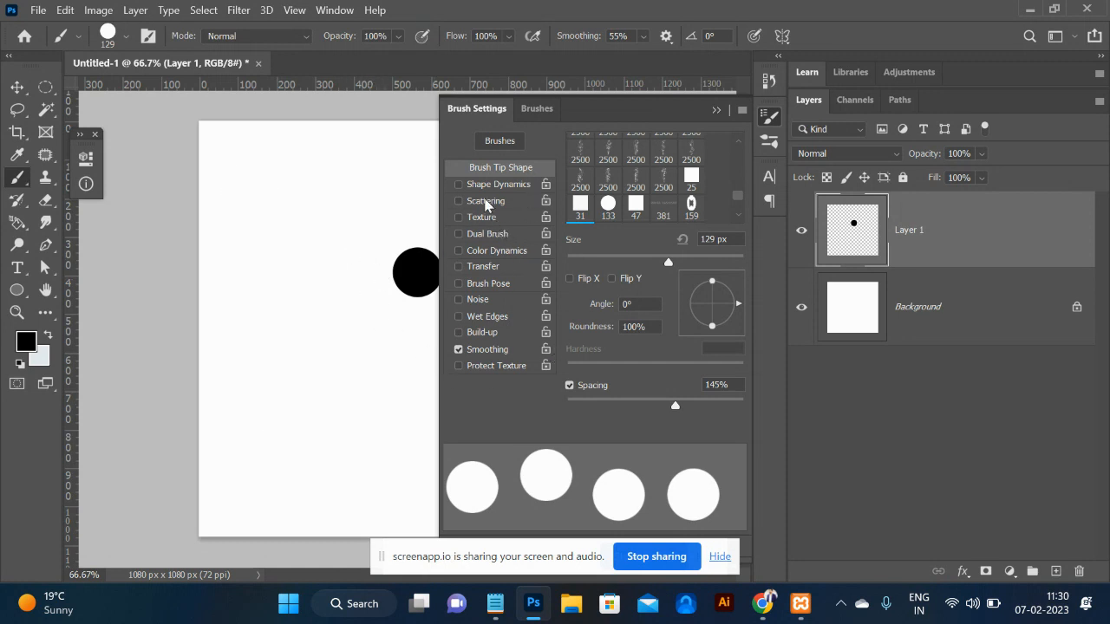
Enable Shape Dynamics with Size Jitter at 100%.
click(487, 189)
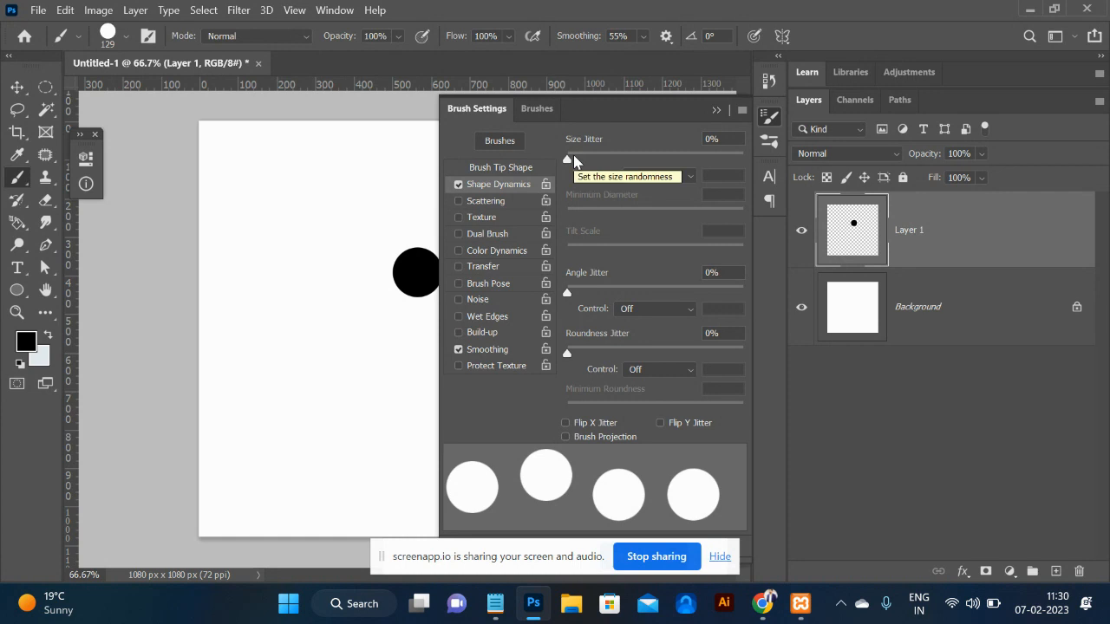
drag(568, 160, 757, 174)
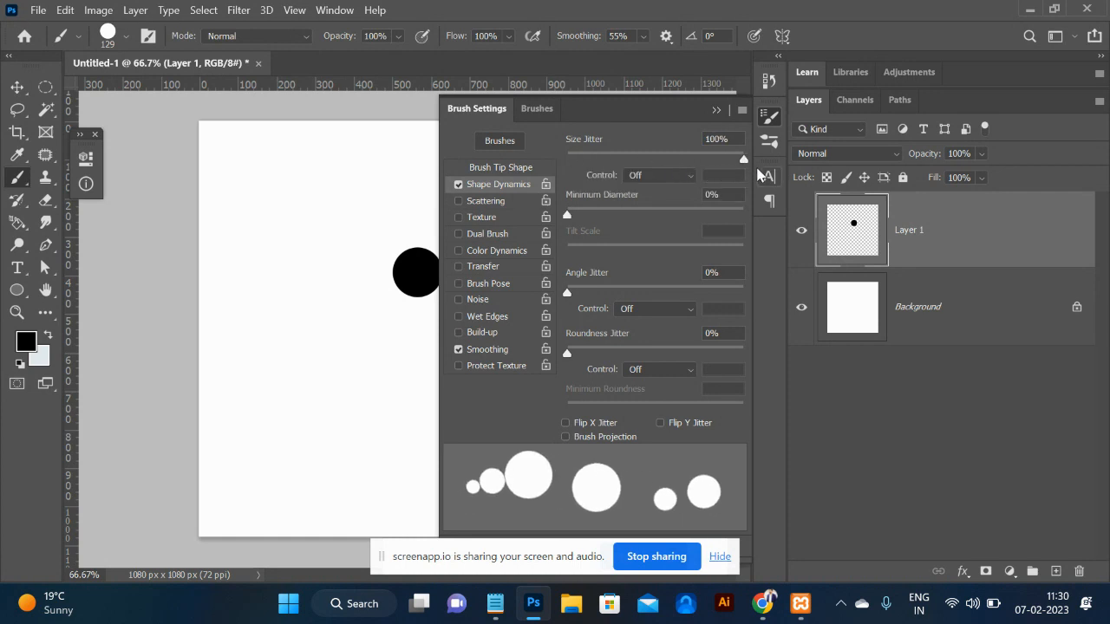
click(716, 110)
Paint two test strokes of randomly sized dots, then undo them.
mouse_move(534, 192)
mouse_down()
mouse_move(342, 170)
mouse_move(286, 321)
mouse_move(401, 378)
mouse_move(534, 358)
mouse_move(580, 371)
mouse_move(498, 355)
mouse_move(492, 219)
mouse_move(600, 214)
mouse_move(599, 319)
mouse_move(515, 422)
mouse_move(296, 422)
mouse_move(236, 386)
mouse_move(275, 233)
mouse_move(243, 157)
mouse_move(150, 228)
mouse_move(250, 234)
mouse_move(315, 108)
mouse_move(504, 248)
mouse_up()
mouse_move(510, 444)
mouse_down()
mouse_move(326, 476)
mouse_move(242, 416)
mouse_move(290, 448)
mouse_move(233, 489)
mouse_up()
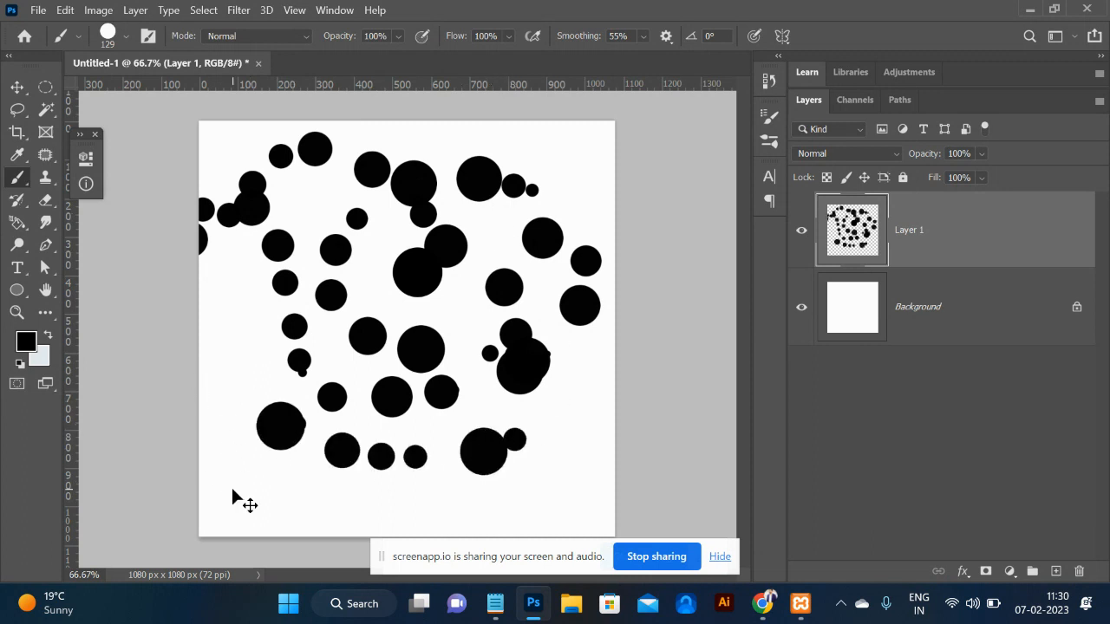
key(ctrl+z)
key(ctrl+z)
key(ctrl+z)
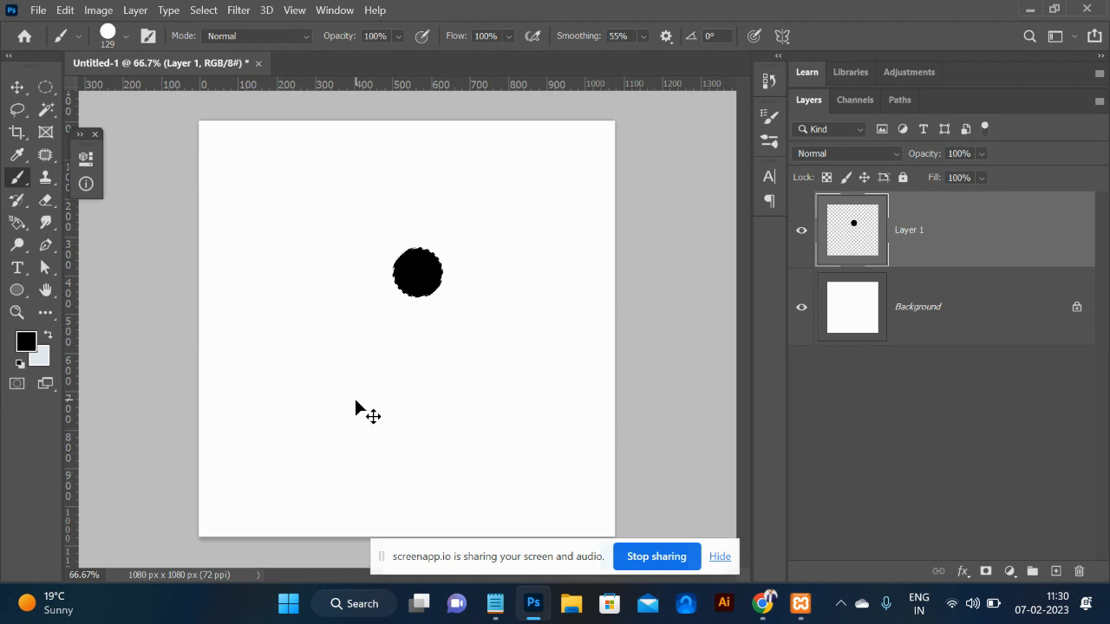
Replace Layer 1 with a new empty layer and set the foreground colour to magenta e70eef.
key(ctrl+z)
key(ctrl+z)
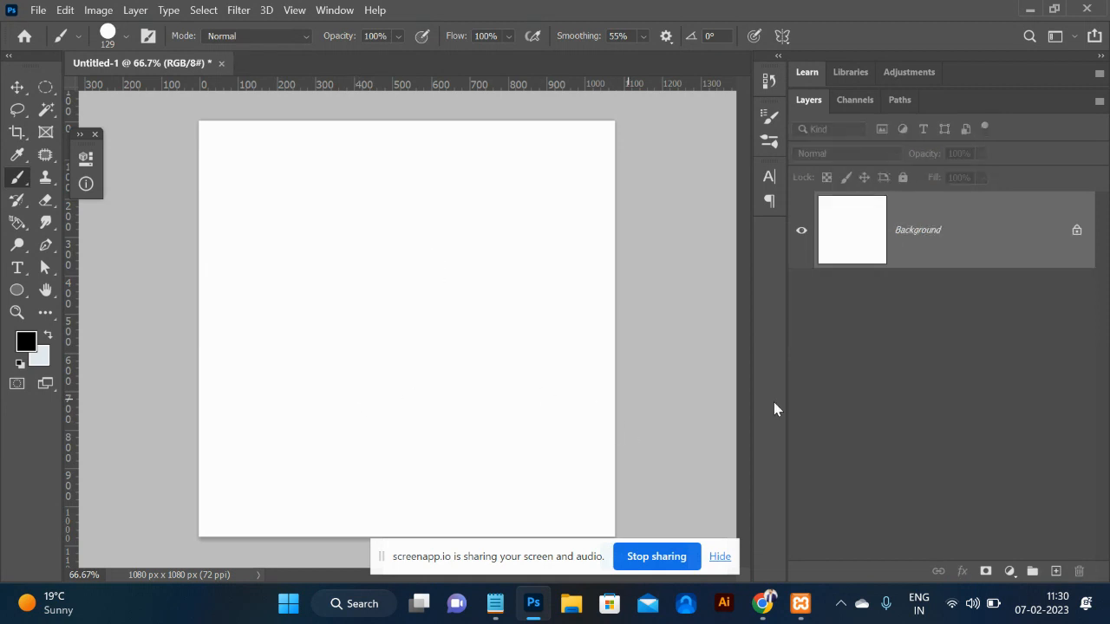
click(1054, 571)
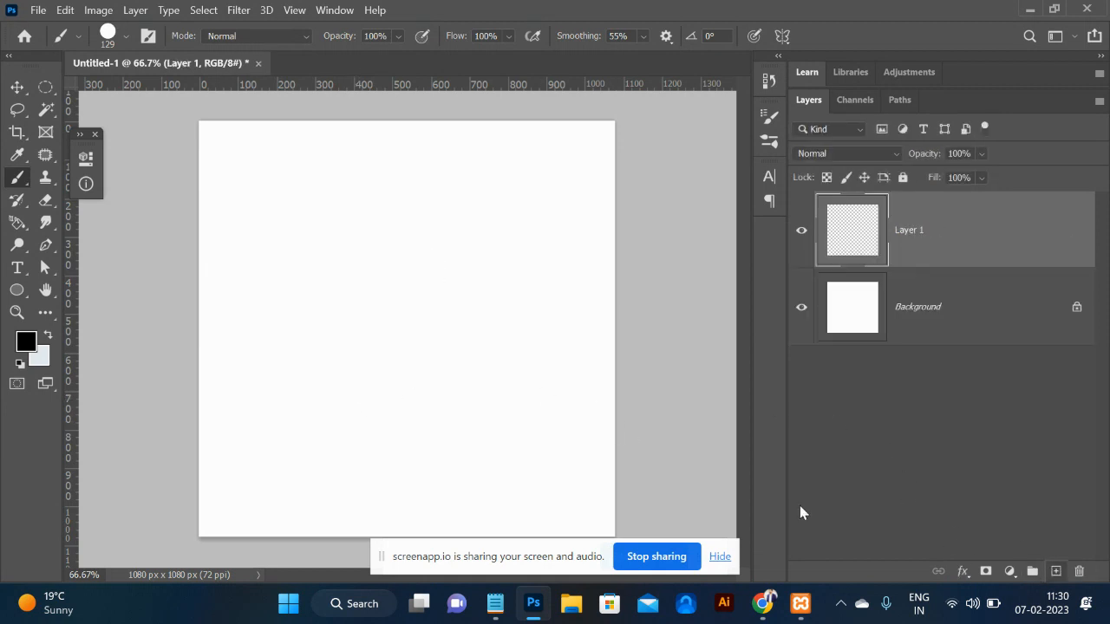
click(27, 342)
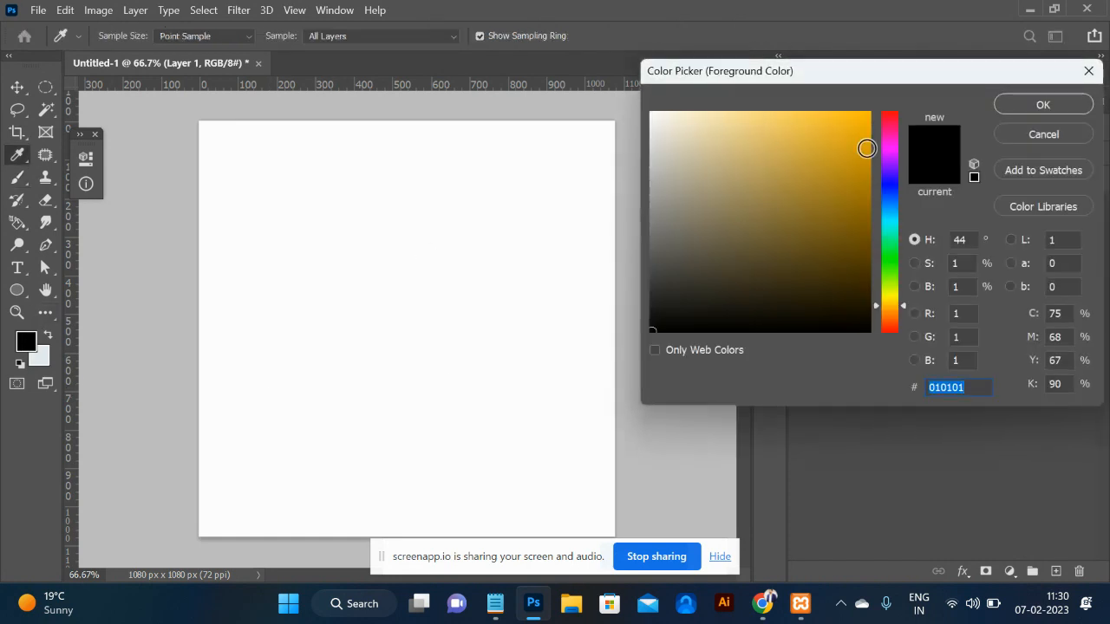
click(889, 155)
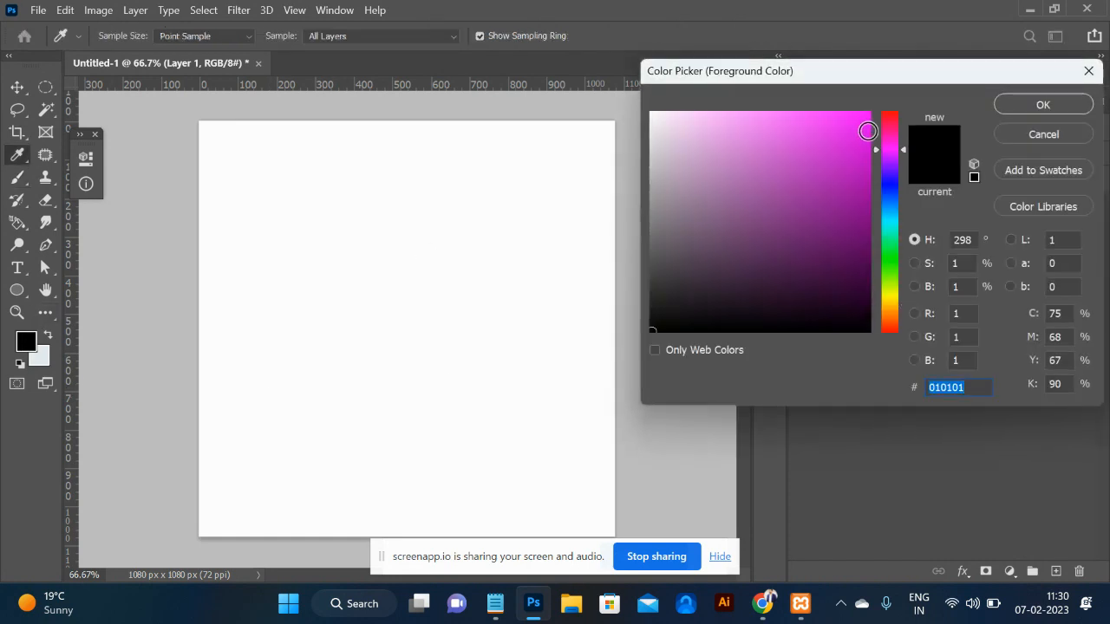
click(857, 126)
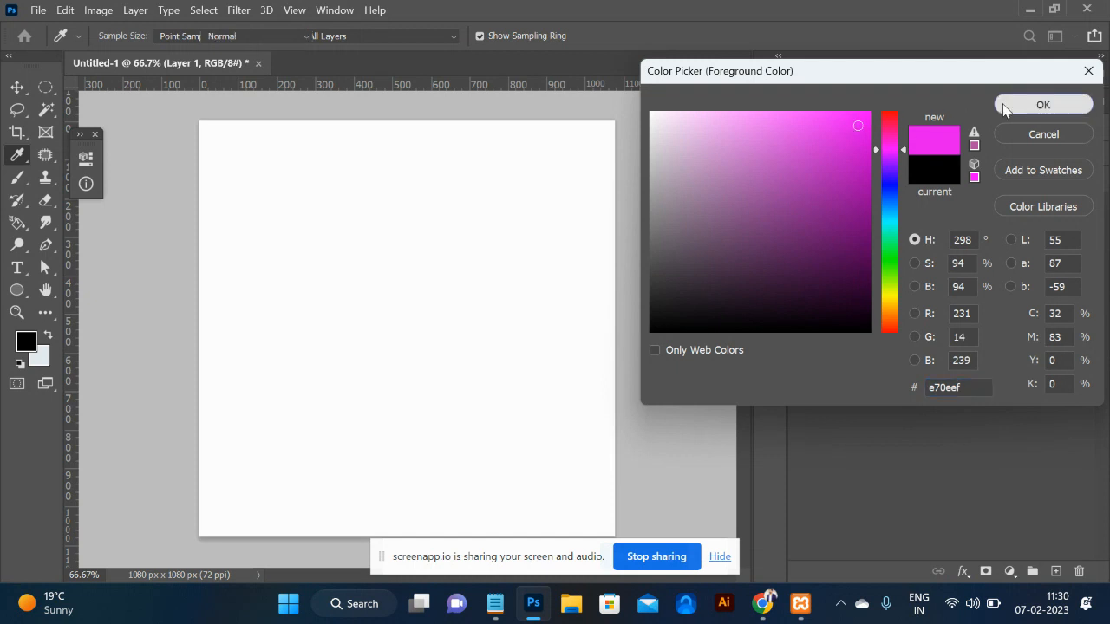
click(1031, 105)
Set the background colour to blue 0992ed.
click(37, 356)
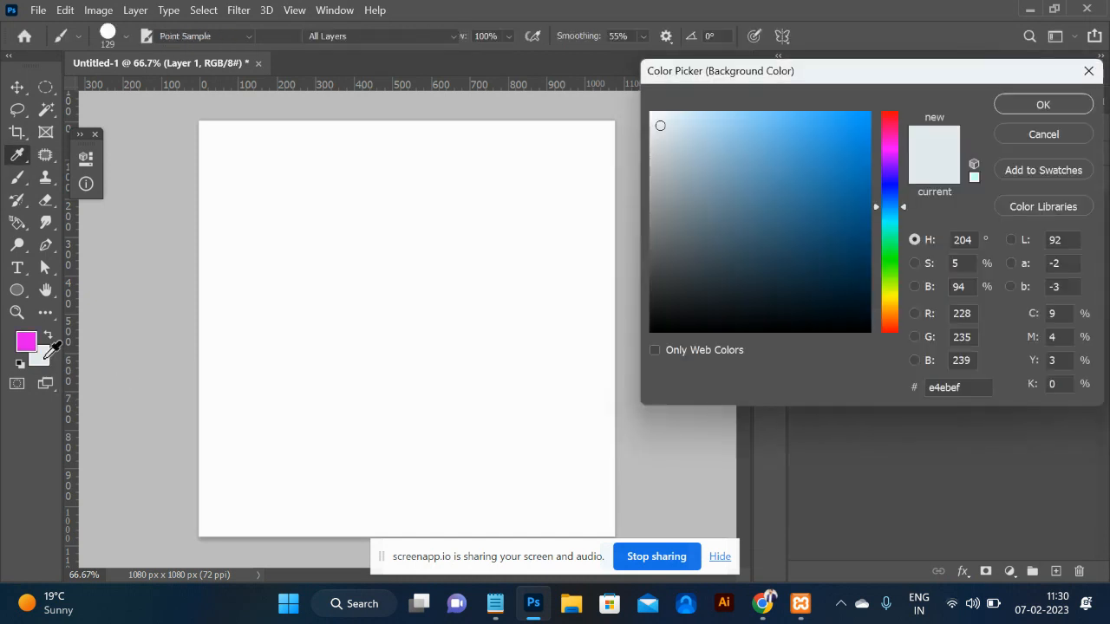
click(861, 128)
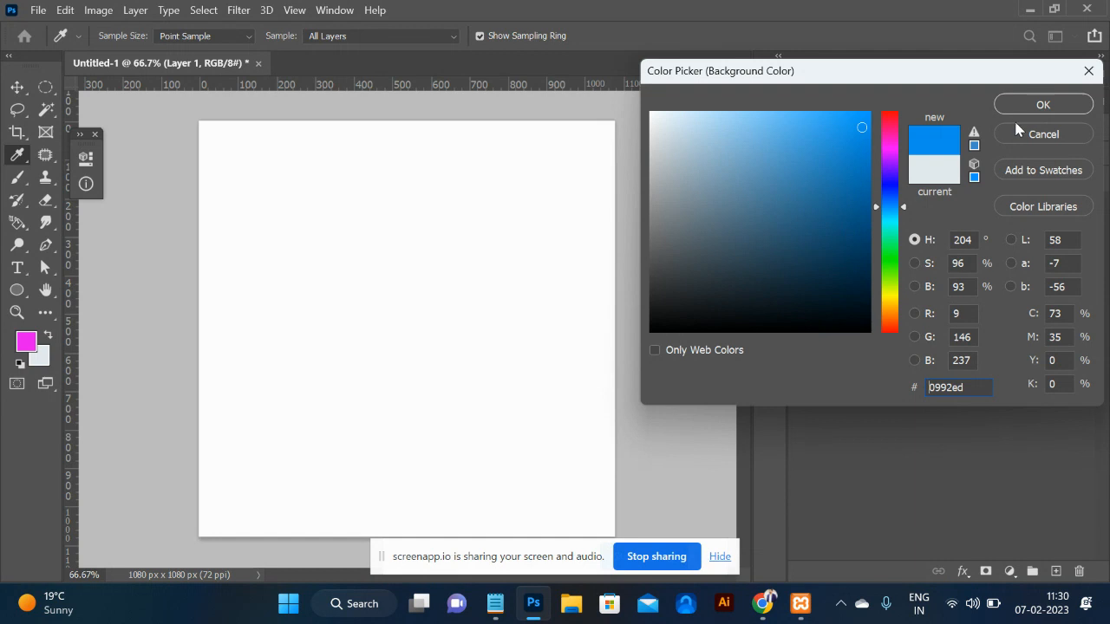
click(1024, 108)
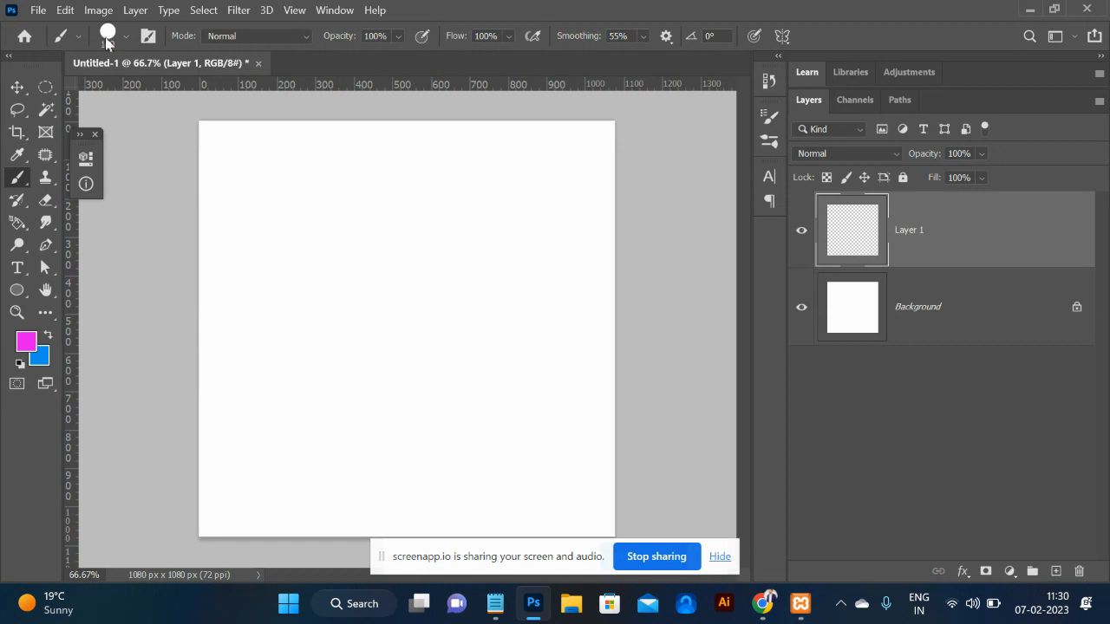
Try and undo a magenta test stroke, then enable Color Dynamics for the brush.
mouse_move(335, 248)
mouse_down()
mouse_move(532, 359)
mouse_move(263, 377)
mouse_move(376, 512)
mouse_move(390, 498)
mouse_up()
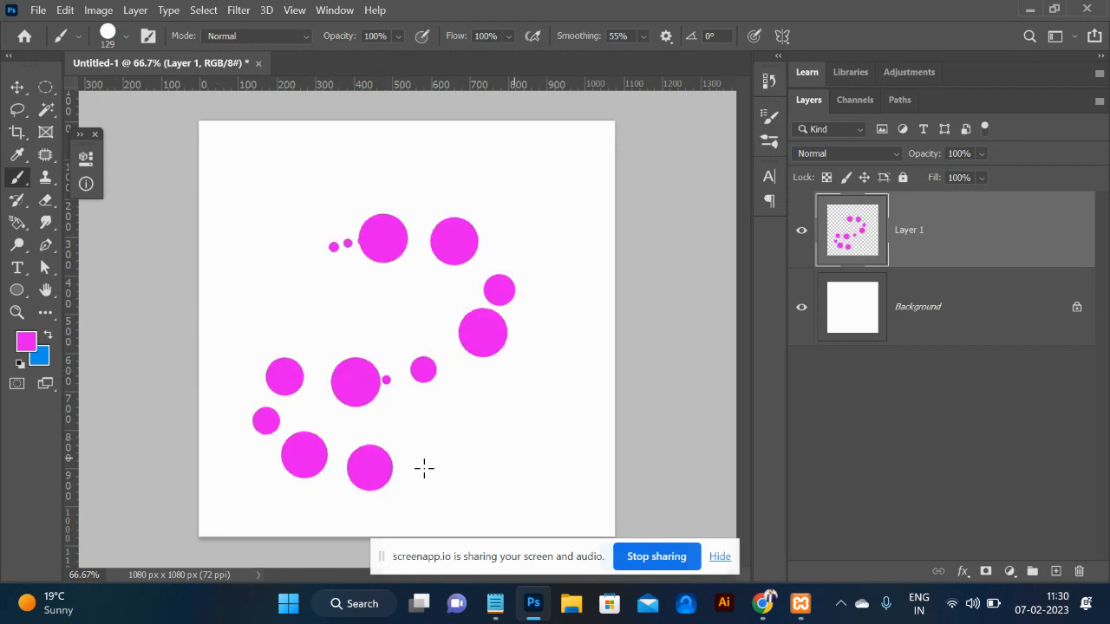
key(ctrl+z)
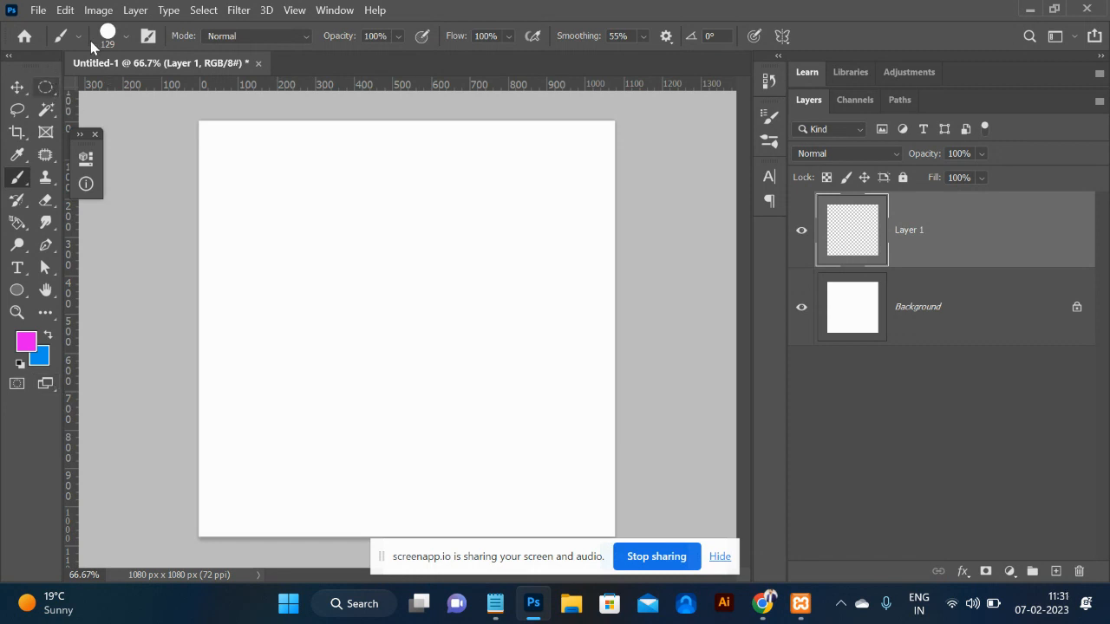
click(148, 37)
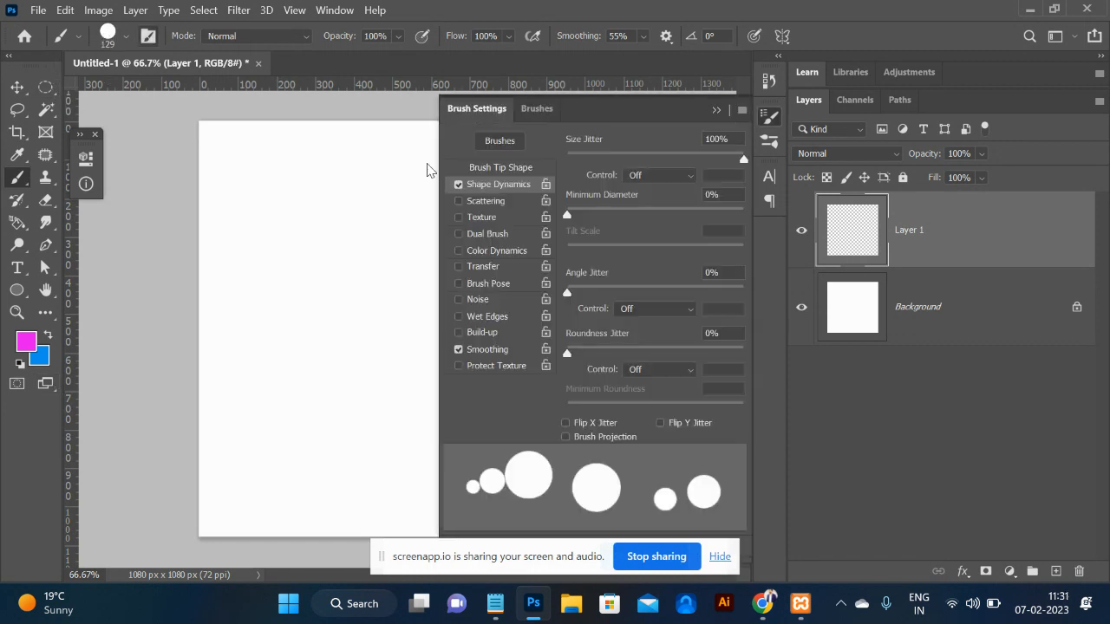
click(494, 257)
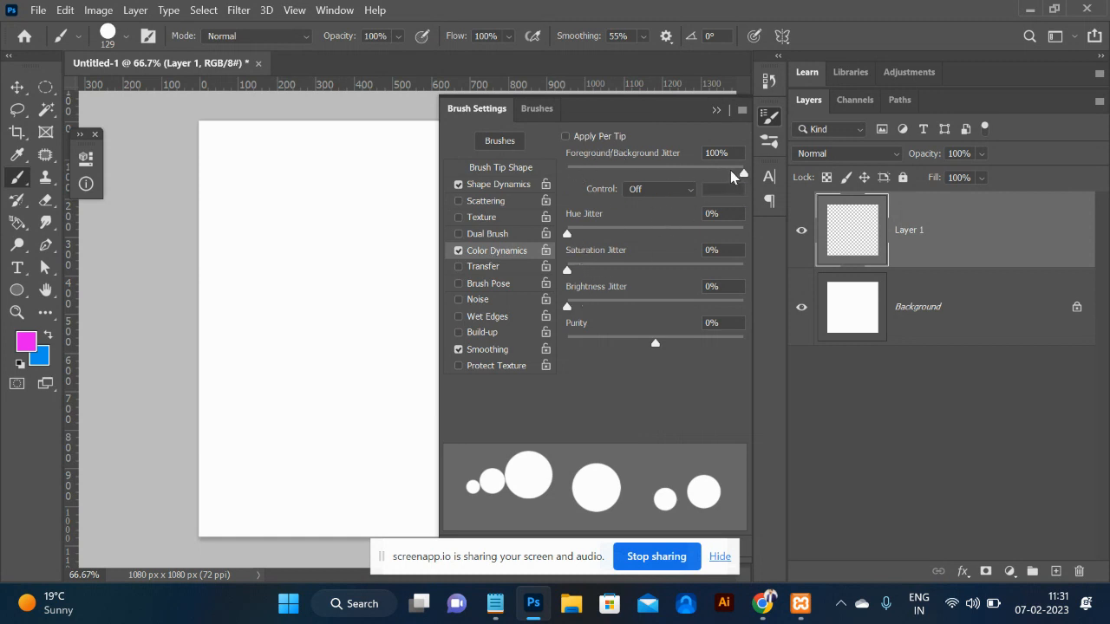
Paint several mixed magenta-and-blue test strokes and single dots across the canvas.
mouse_move(261, 229)
mouse_down()
mouse_move(363, 236)
mouse_move(381, 291)
mouse_move(355, 369)
mouse_up()
drag(334, 431, 414, 324)
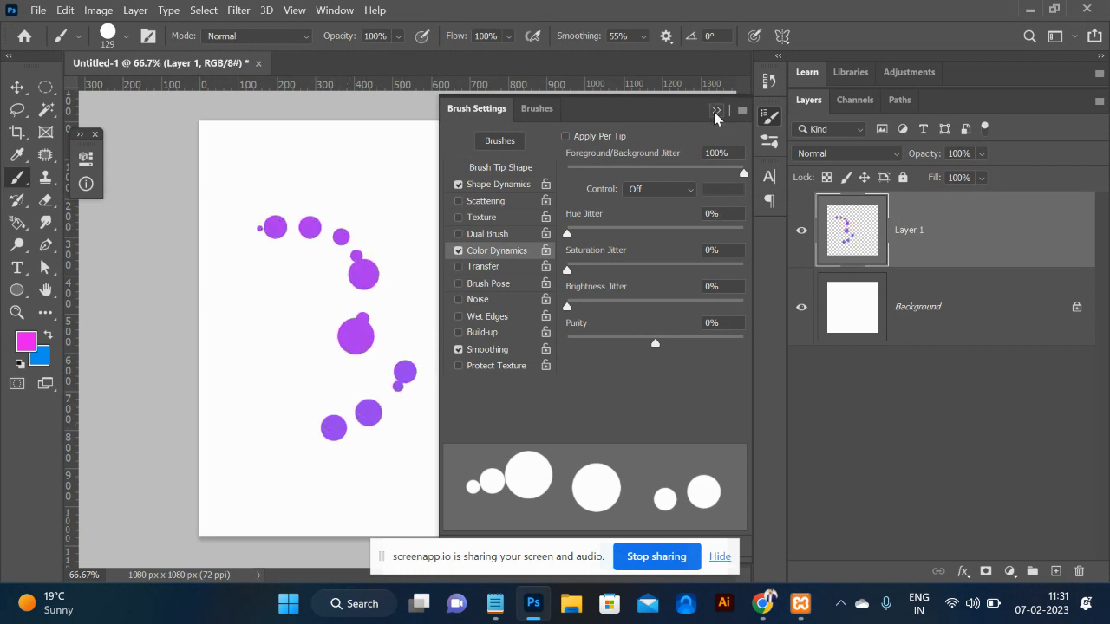
click(715, 110)
mouse_move(530, 230)
mouse_down()
mouse_move(424, 194)
mouse_move(373, 235)
mouse_move(526, 260)
mouse_up()
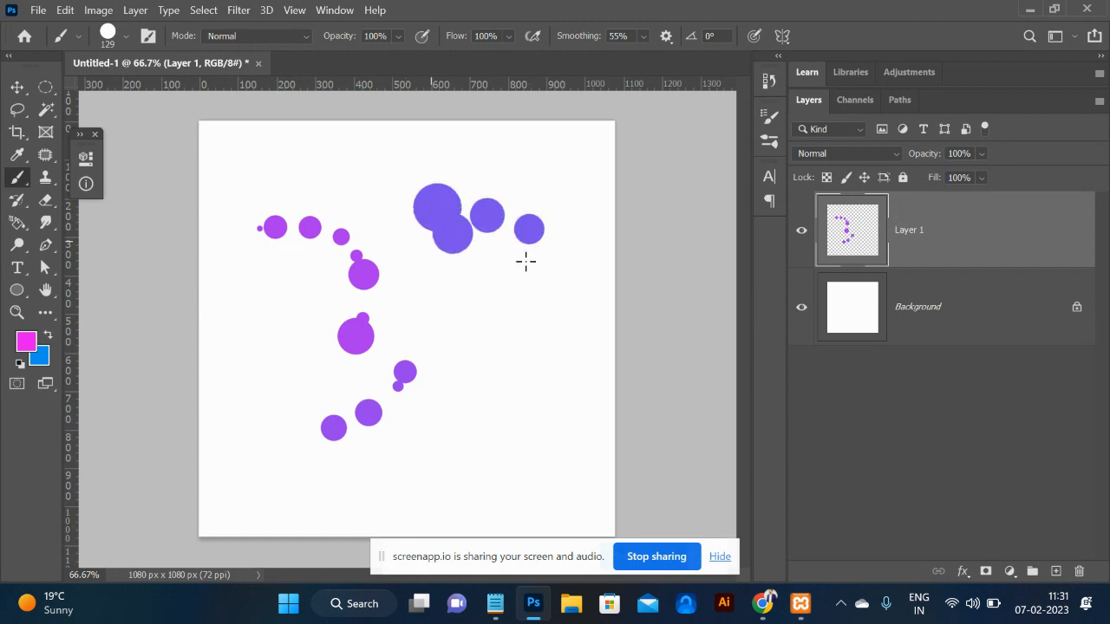
mouse_move(534, 345)
mouse_down()
mouse_move(503, 464)
mouse_move(543, 508)
mouse_move(429, 486)
mouse_up()
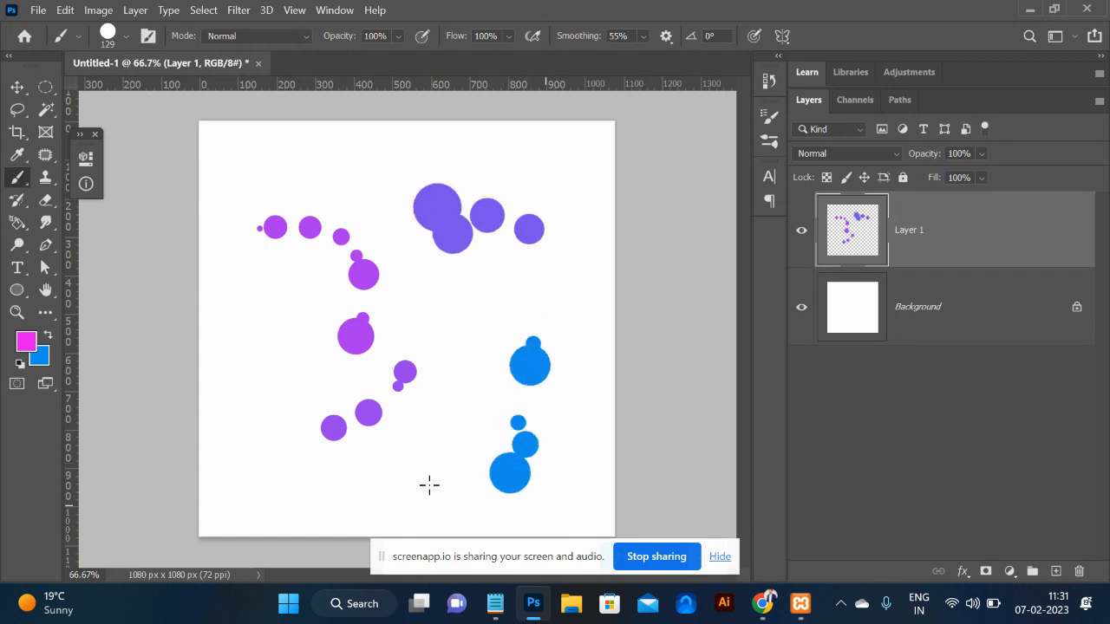
click(444, 318)
click(504, 295)
mouse_move(588, 464)
mouse_down()
mouse_move(561, 500)
mouse_move(450, 514)
mouse_move(349, 492)
mouse_move(234, 490)
mouse_move(231, 251)
mouse_move(239, 165)
mouse_move(622, 56)
mouse_move(621, 74)
mouse_move(508, 239)
mouse_move(604, 249)
mouse_move(556, 350)
mouse_move(598, 335)
mouse_move(612, 404)
mouse_move(604, 468)
mouse_move(558, 430)
mouse_move(412, 400)
mouse_move(380, 448)
mouse_move(408, 467)
mouse_move(484, 477)
mouse_move(477, 526)
mouse_move(223, 504)
mouse_move(198, 442)
mouse_move(241, 146)
mouse_move(289, 126)
mouse_move(446, 146)
mouse_up()
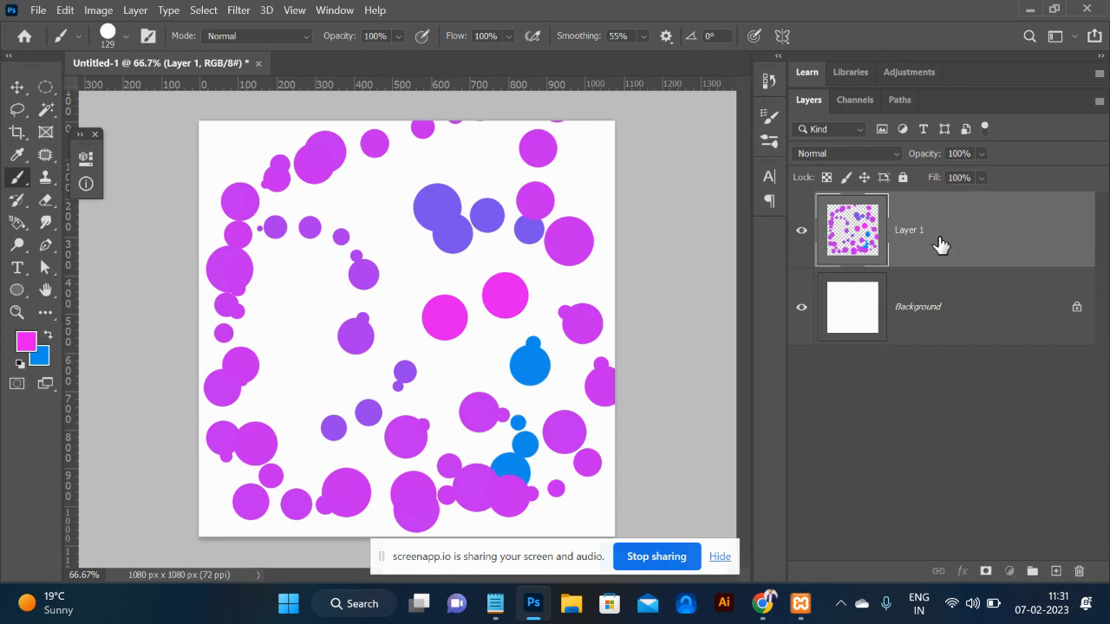
Delete the painted test layer and check the chain png search results before returning to Photoshop.
key(Delete)
key(alt+Tab)
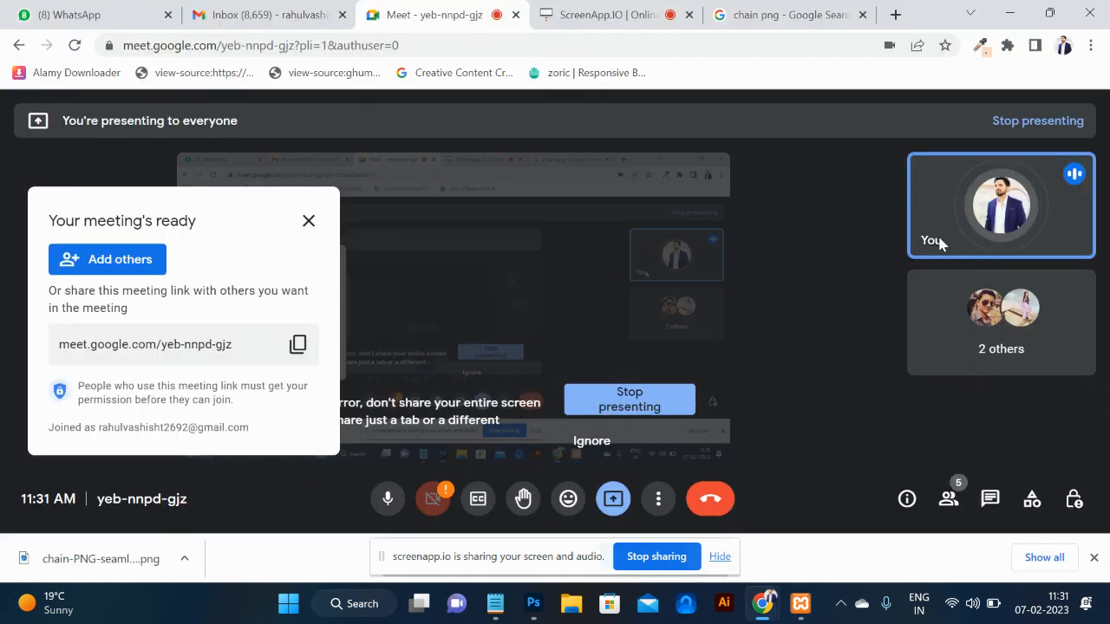
click(824, 13)
key(alt+Tab)
click(485, 235)
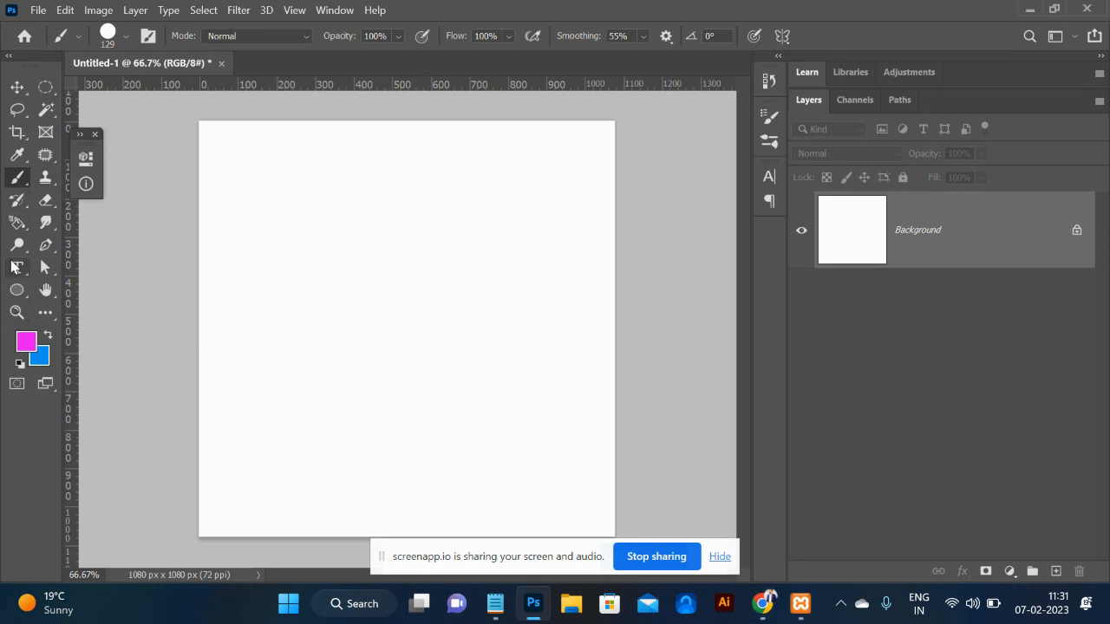
Type HEXACODE in capitals near the canvas centre and commit it.
click(16, 267)
click(337, 289)
key(Caps_Lock)
text(HEXACODE)
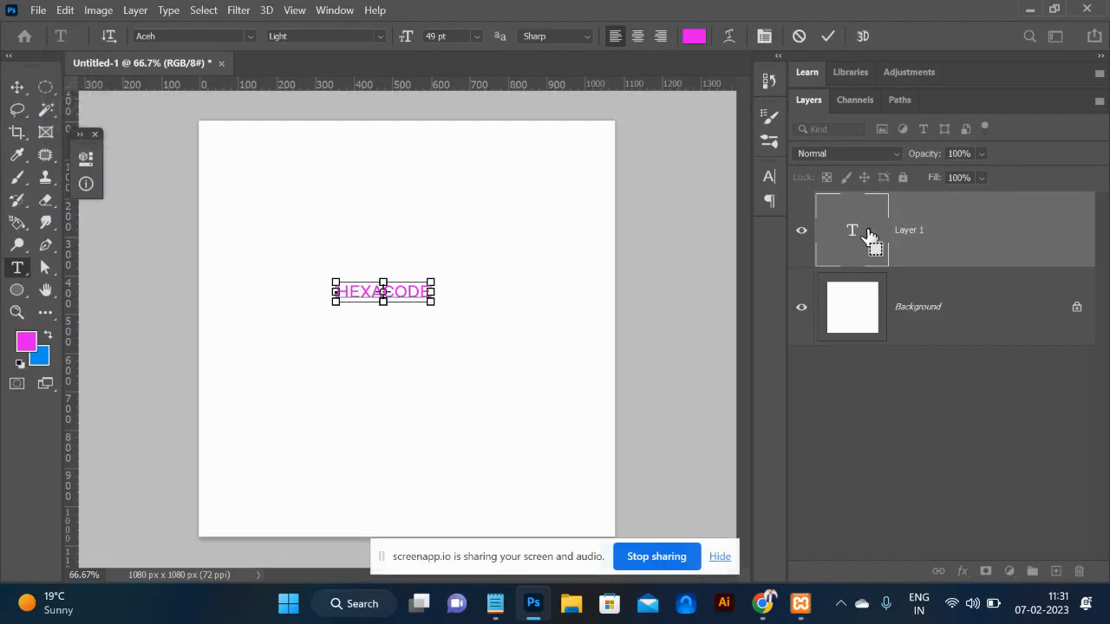
click(869, 236)
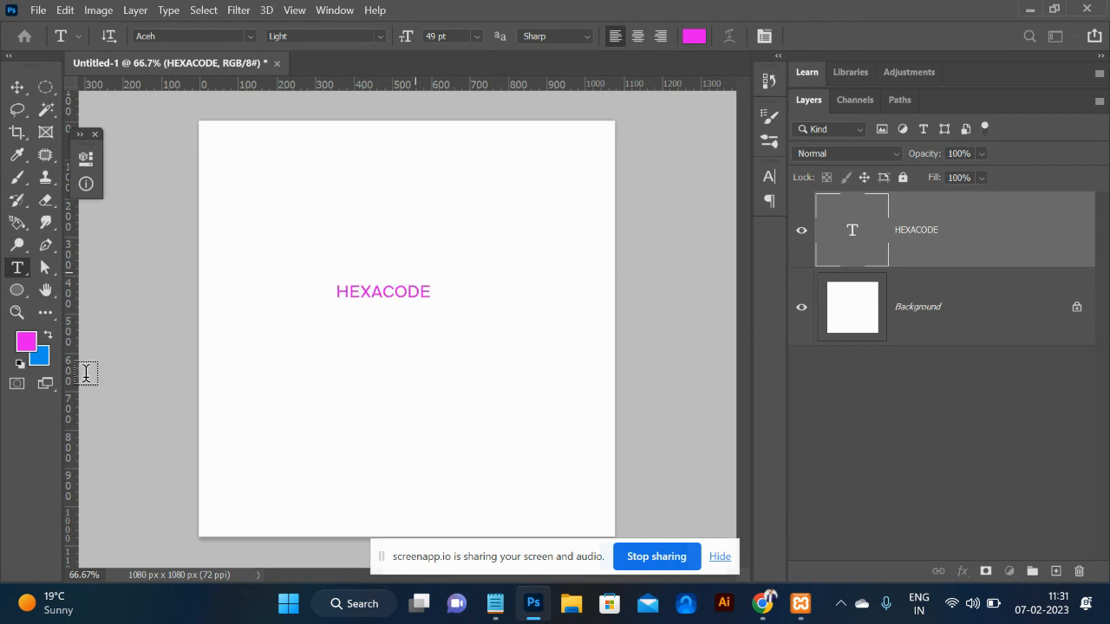
Set the foreground colour to black and load the HEXACODE letters as a selection.
click(23, 344)
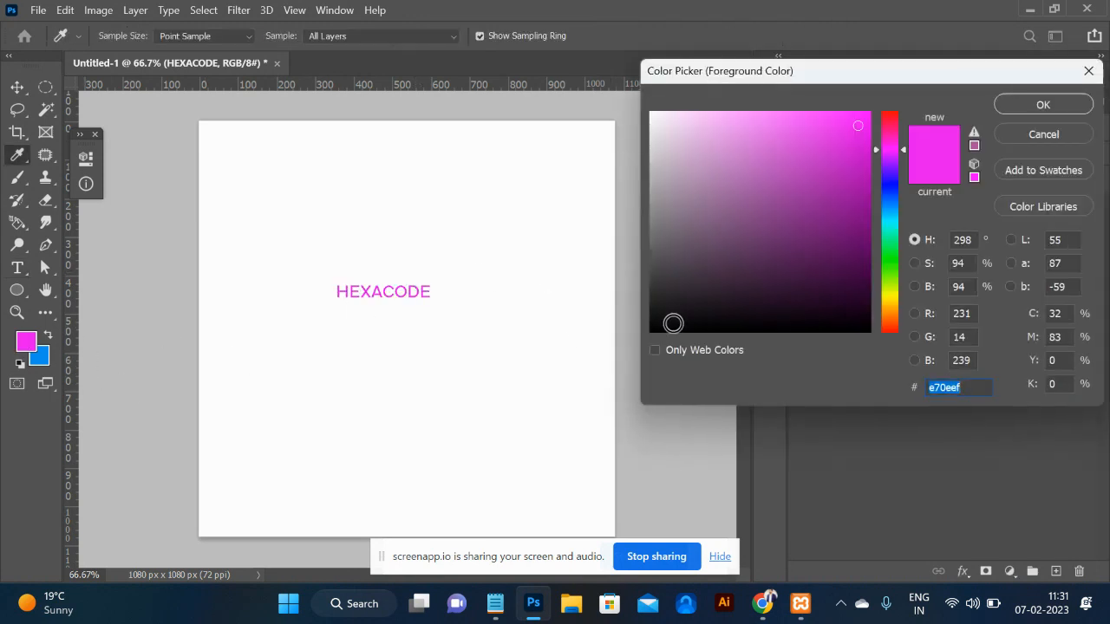
click(659, 332)
click(1039, 105)
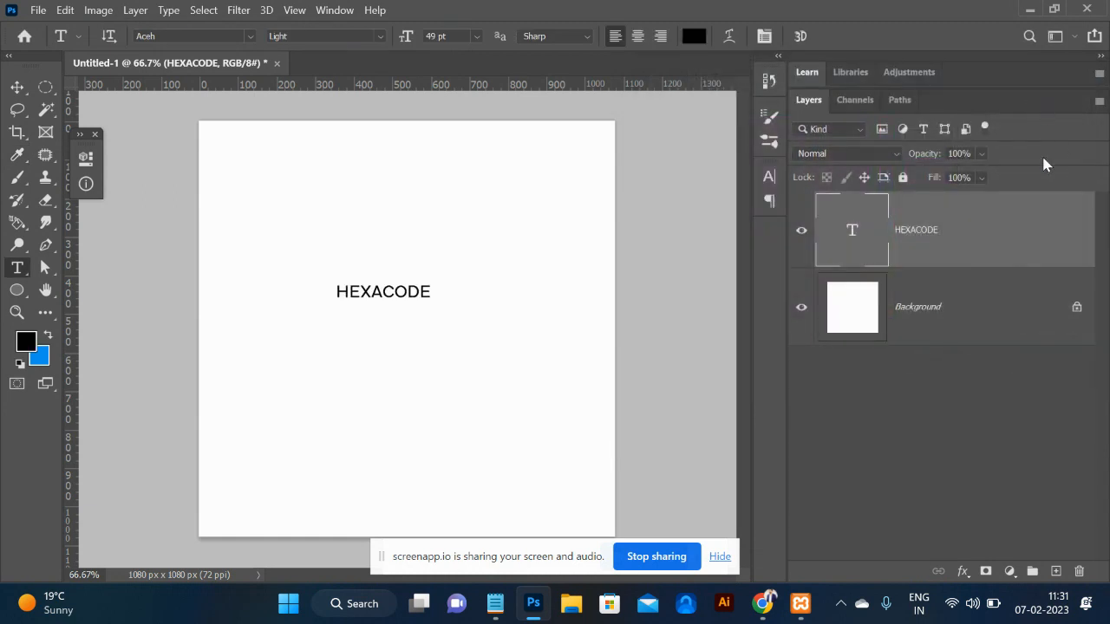
ctrl+click(876, 218)
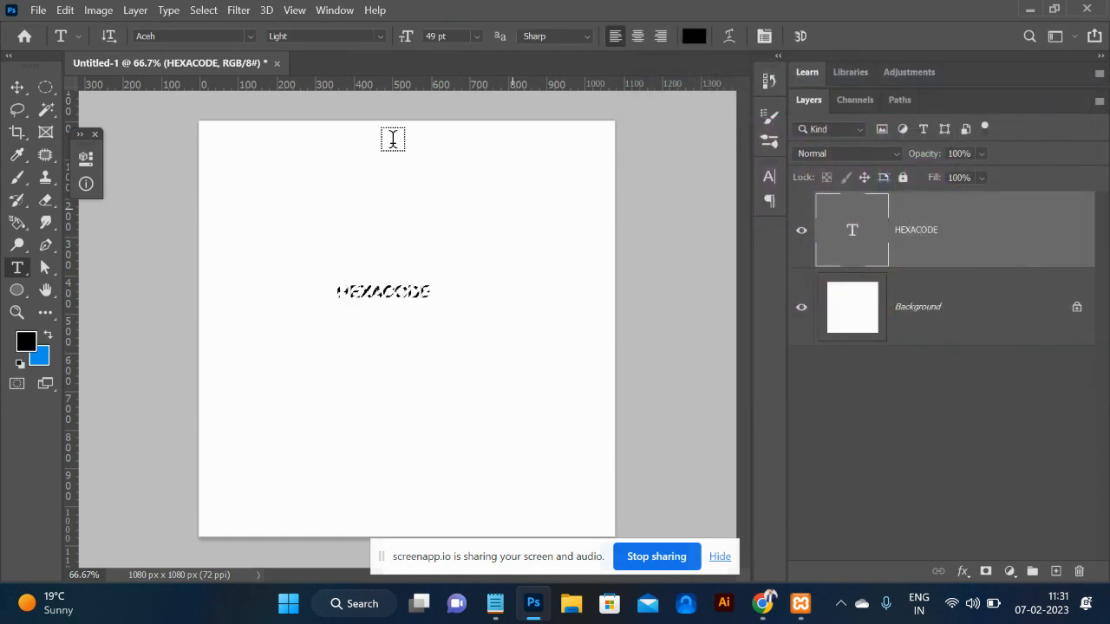
Define the HEXACODE text as brush 'Sampled Brush 12', deselect, and hide the text layer.
click(64, 10)
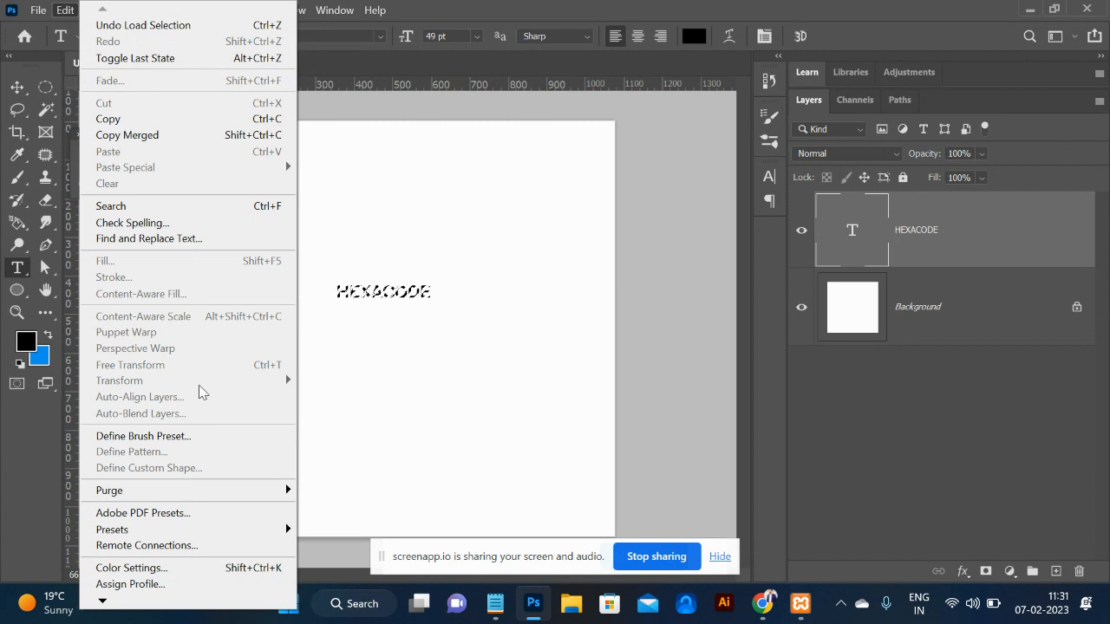
click(165, 438)
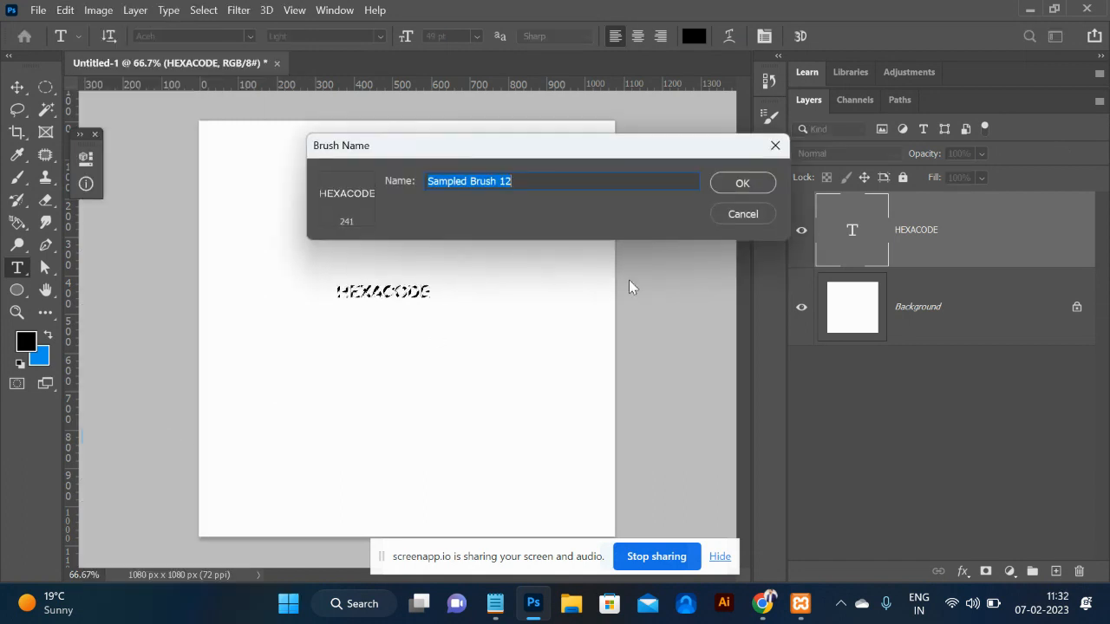
click(743, 184)
key(ctrl+d)
double_click(937, 234)
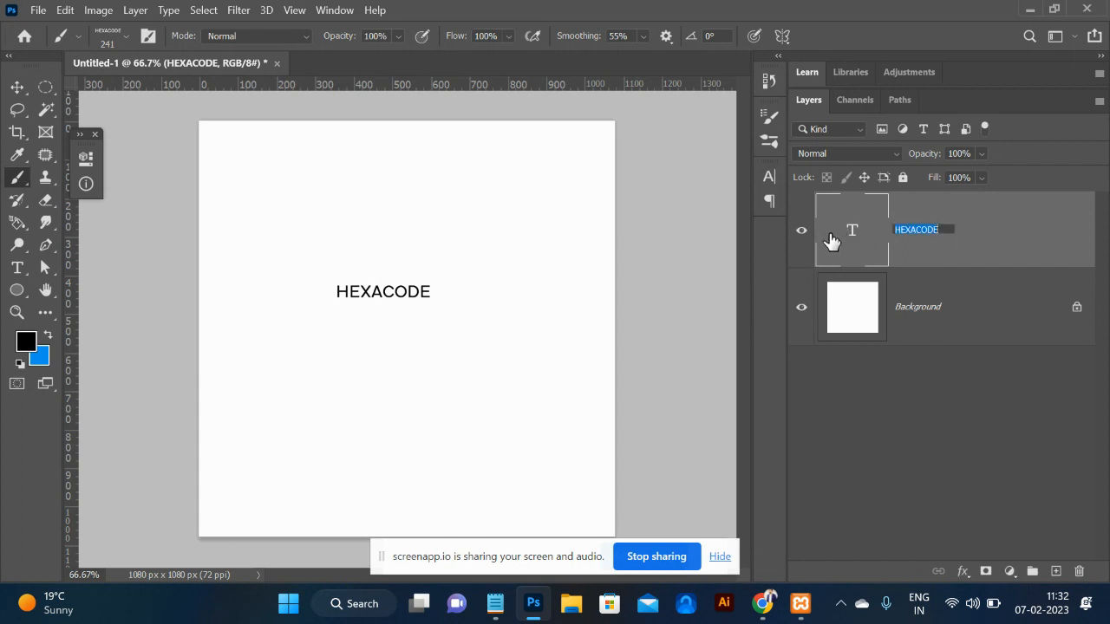
click(801, 231)
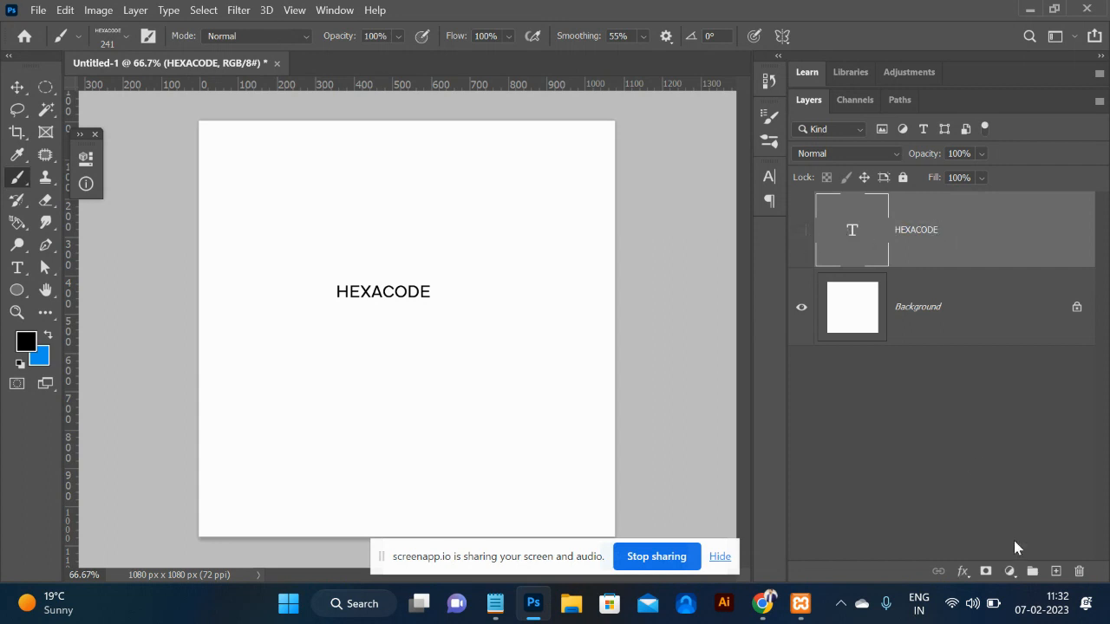
Add a new layer and try a HEXACODE brush test stroke, then undo it.
click(1055, 572)
mouse_move(292, 255)
mouse_down()
mouse_move(378, 234)
mouse_move(466, 264)
mouse_move(492, 347)
mouse_move(320, 399)
mouse_up()
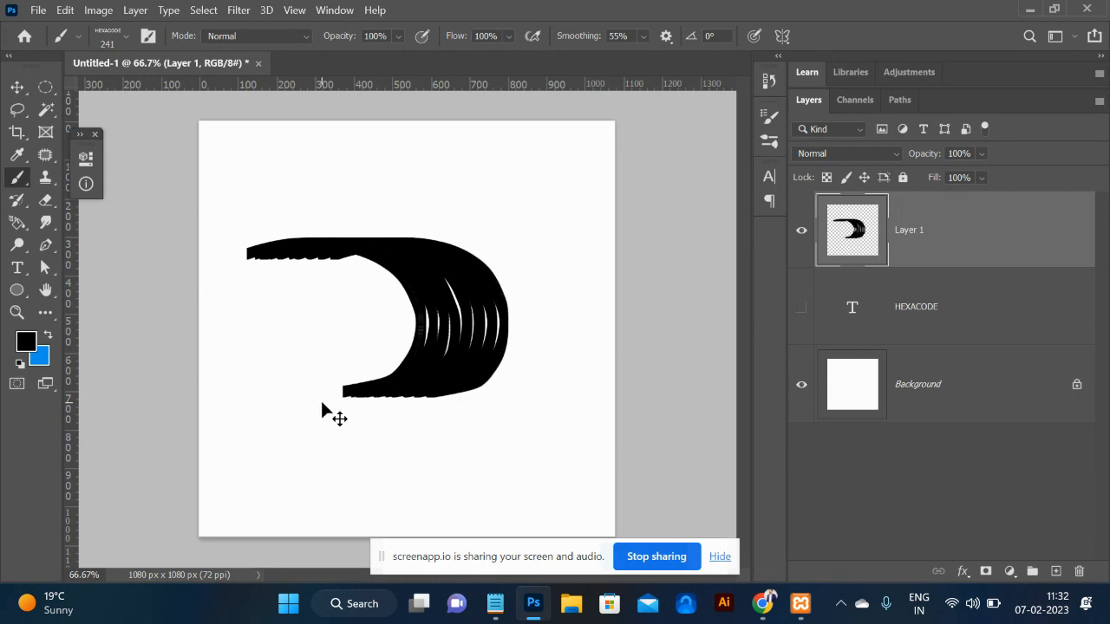
key(ctrl+z)
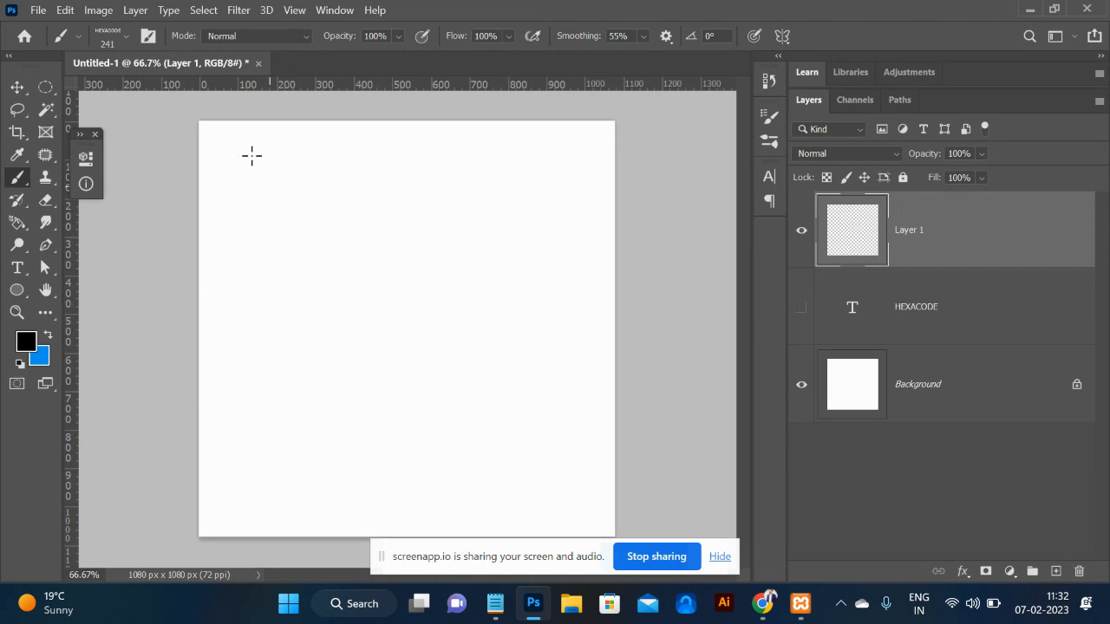
Raise the HEXACODE brush tip spacing to 985%.
click(148, 35)
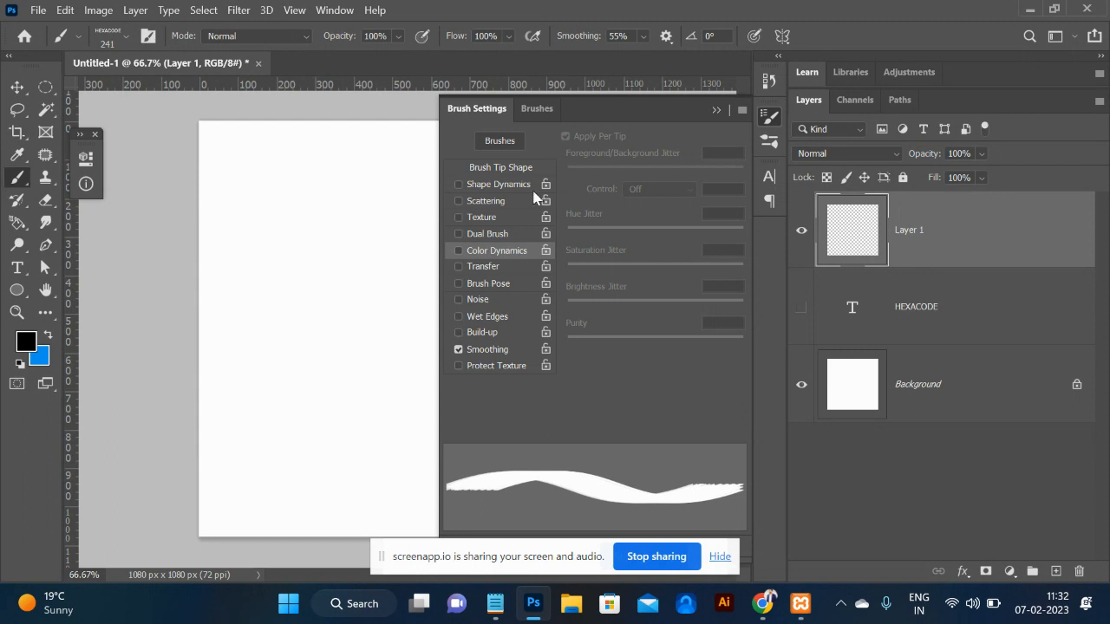
click(508, 167)
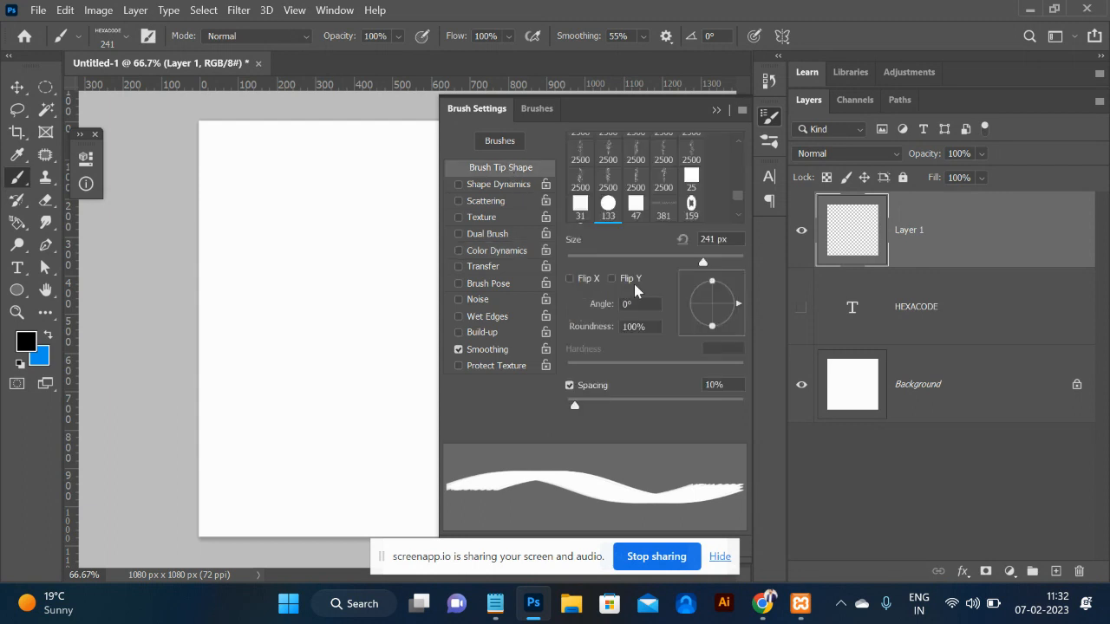
drag(577, 404, 738, 412)
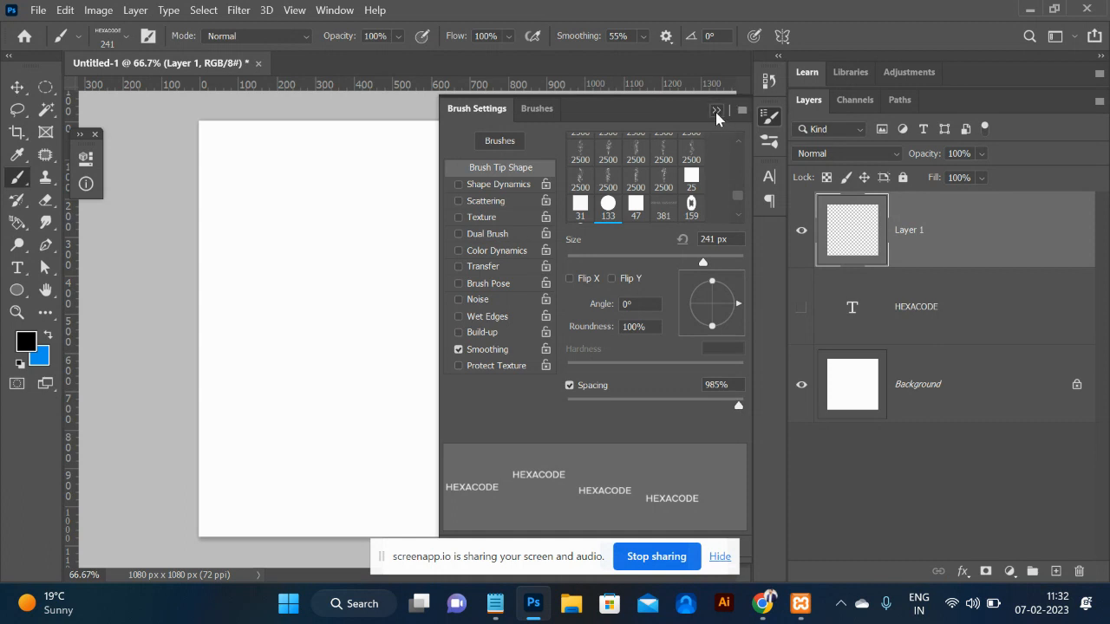
click(715, 111)
Test and undo a spaced stroke, then stamp three separate HEXACODE marks.
mouse_move(251, 203)
mouse_down()
mouse_move(263, 278)
mouse_move(360, 423)
mouse_move(548, 206)
mouse_move(631, 268)
mouse_move(570, 428)
mouse_move(543, 462)
mouse_move(364, 466)
mouse_move(278, 445)
mouse_move(252, 393)
mouse_up()
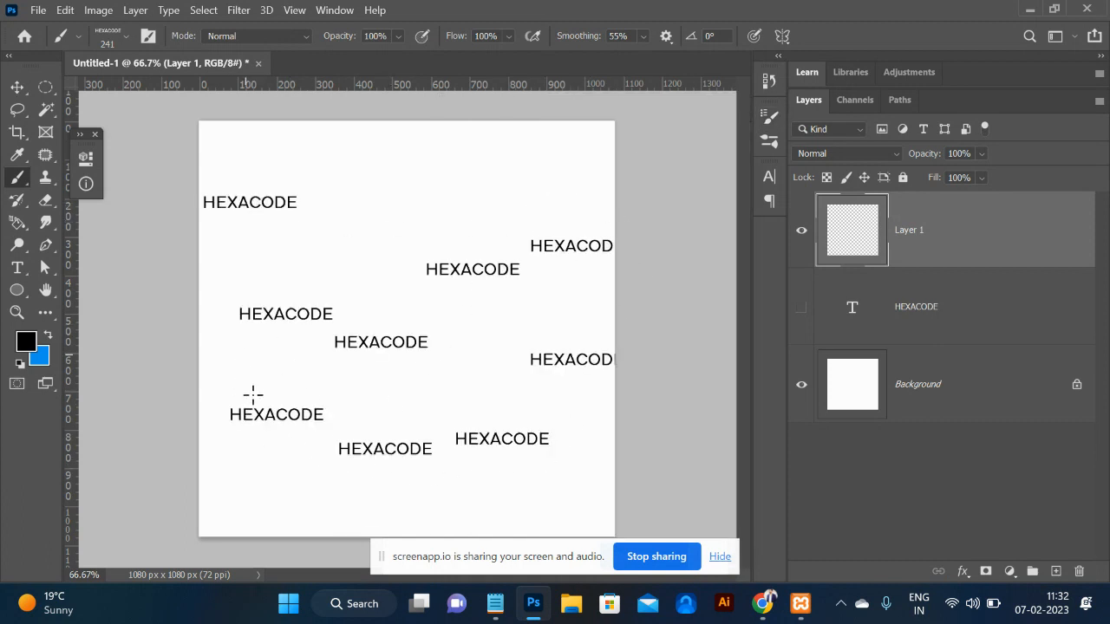
key(ctrl+z)
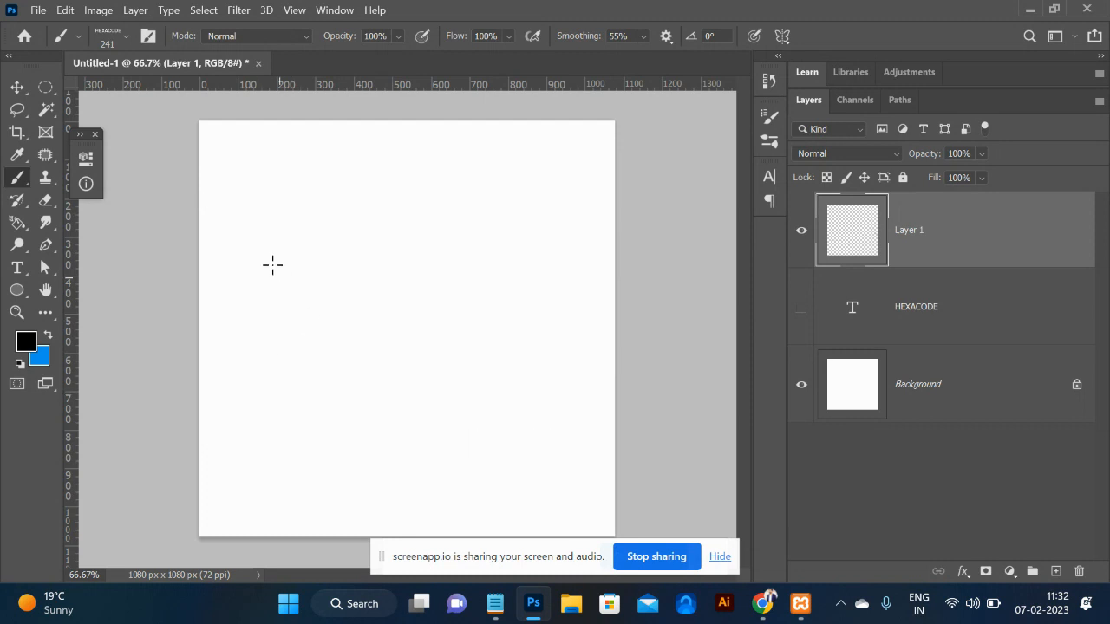
click(260, 201)
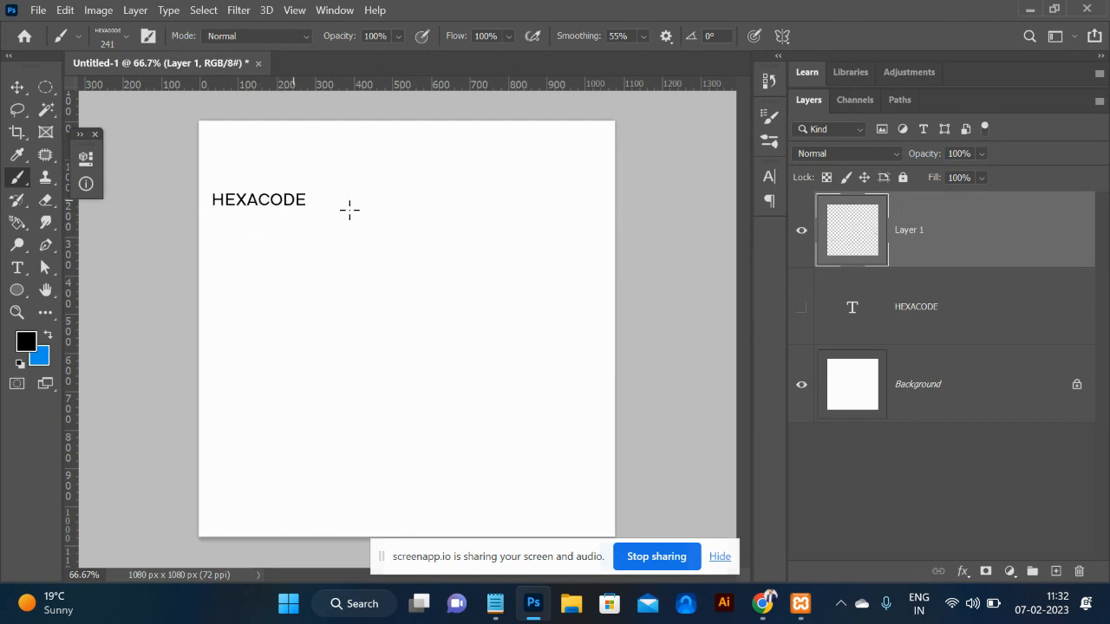
click(365, 237)
click(375, 351)
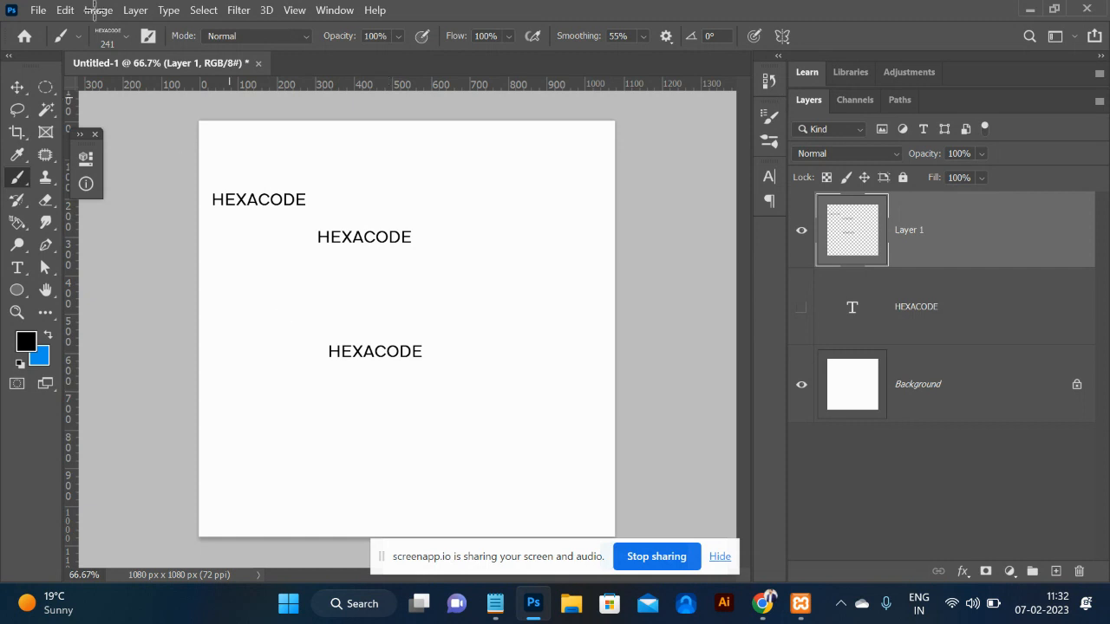
Enable Shape Dynamics with Angle Jitter Control set to Direction for the HEXACODE brush.
click(148, 36)
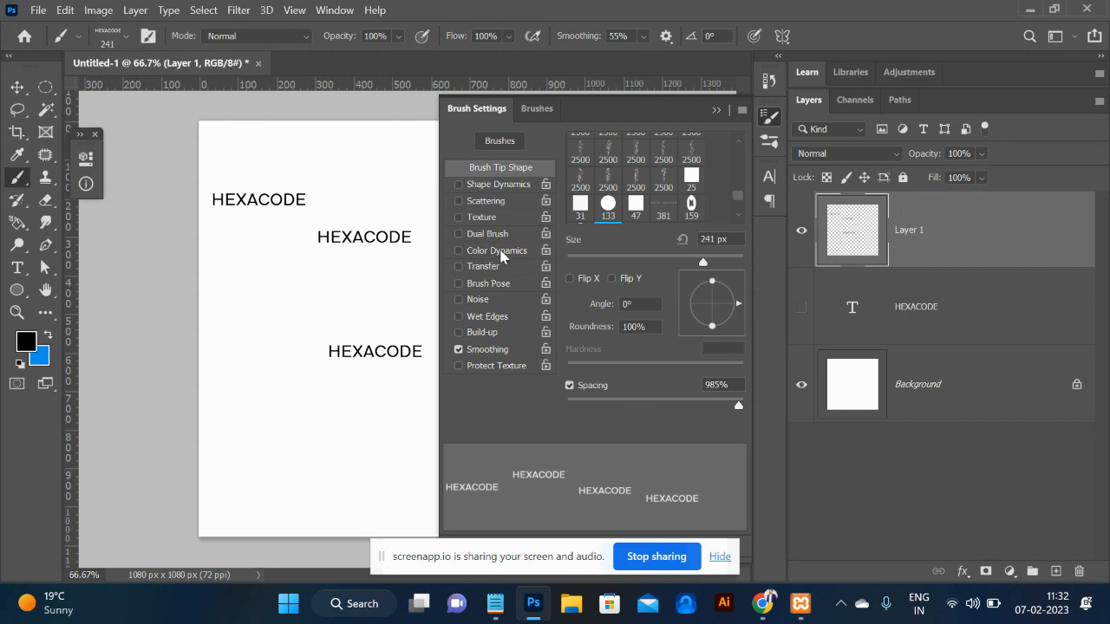
click(487, 185)
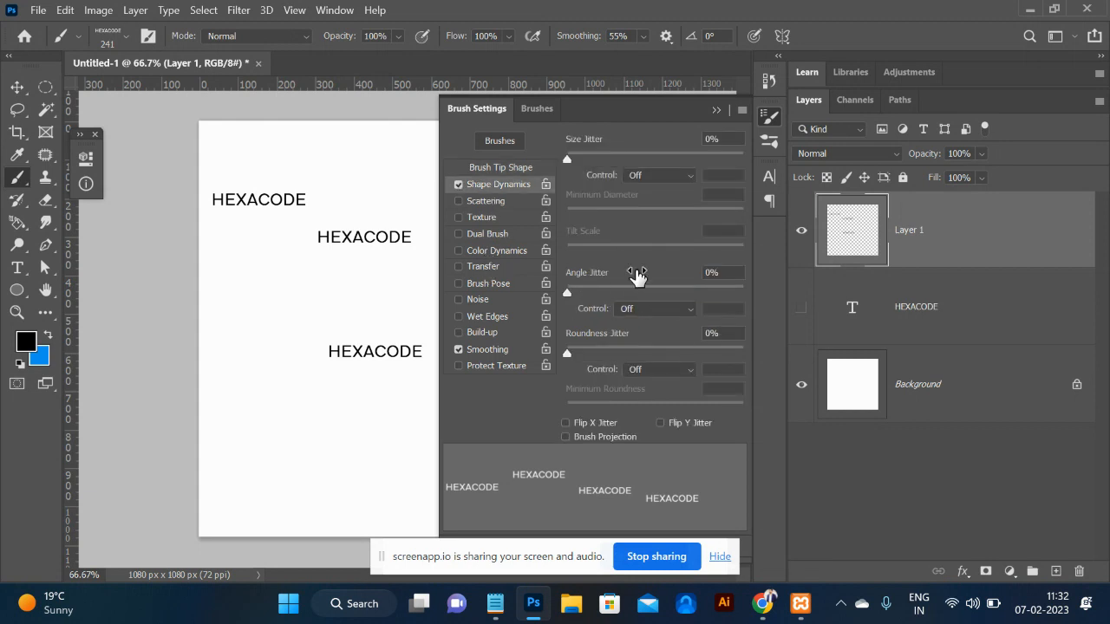
click(677, 315)
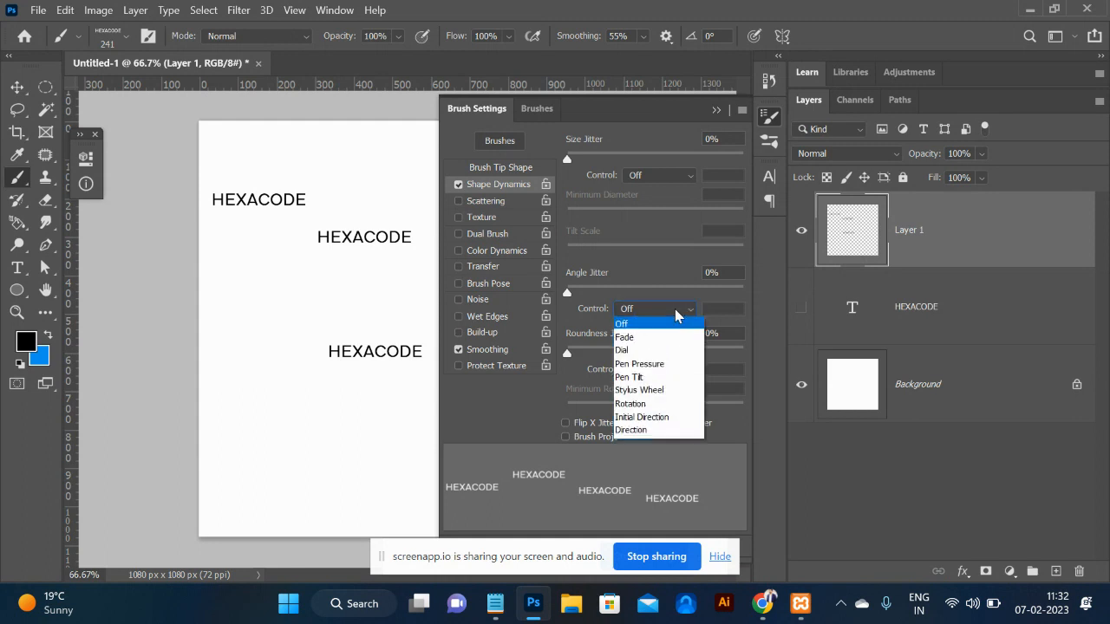
click(646, 430)
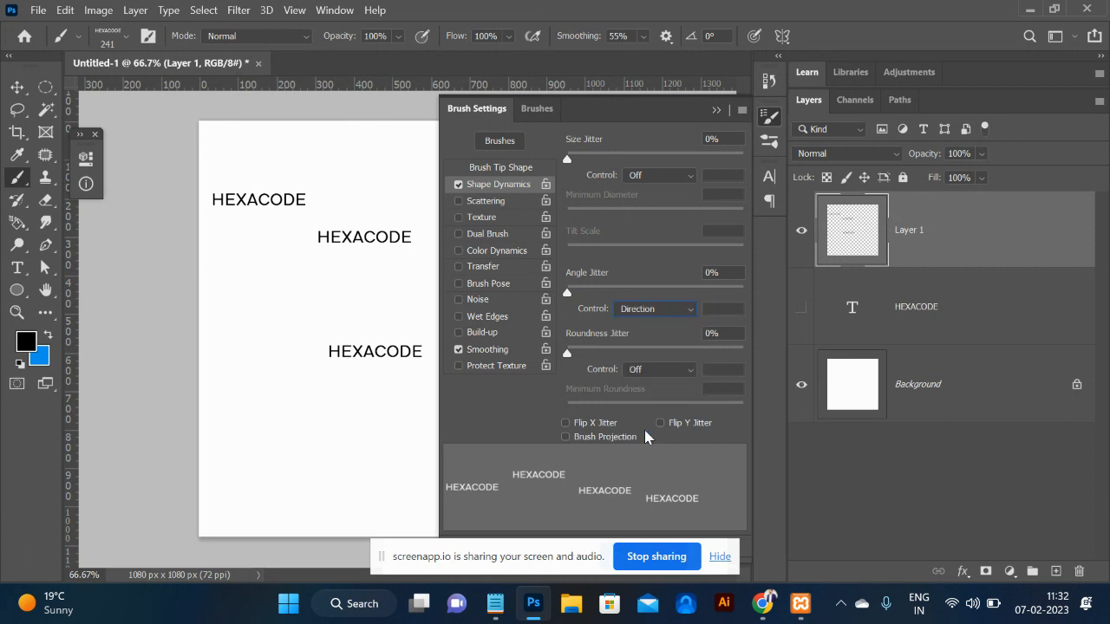
click(716, 111)
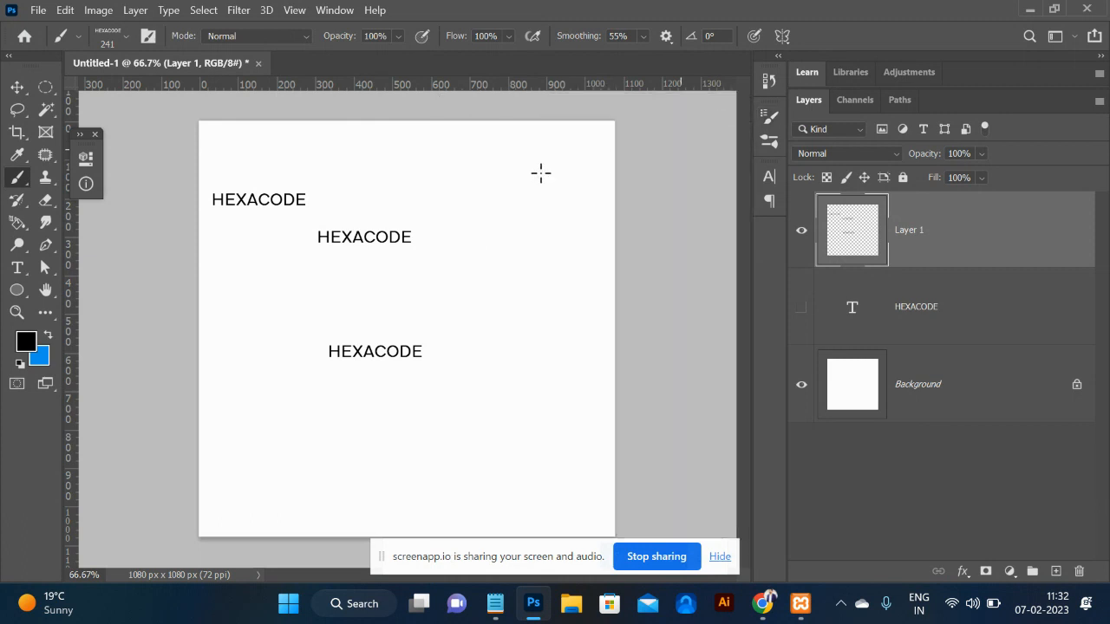
Paint three curved strokes of direction-rotated HEXACODE stamps.
mouse_move(401, 146)
mouse_down()
mouse_move(538, 212)
mouse_move(550, 287)
mouse_move(471, 387)
mouse_up()
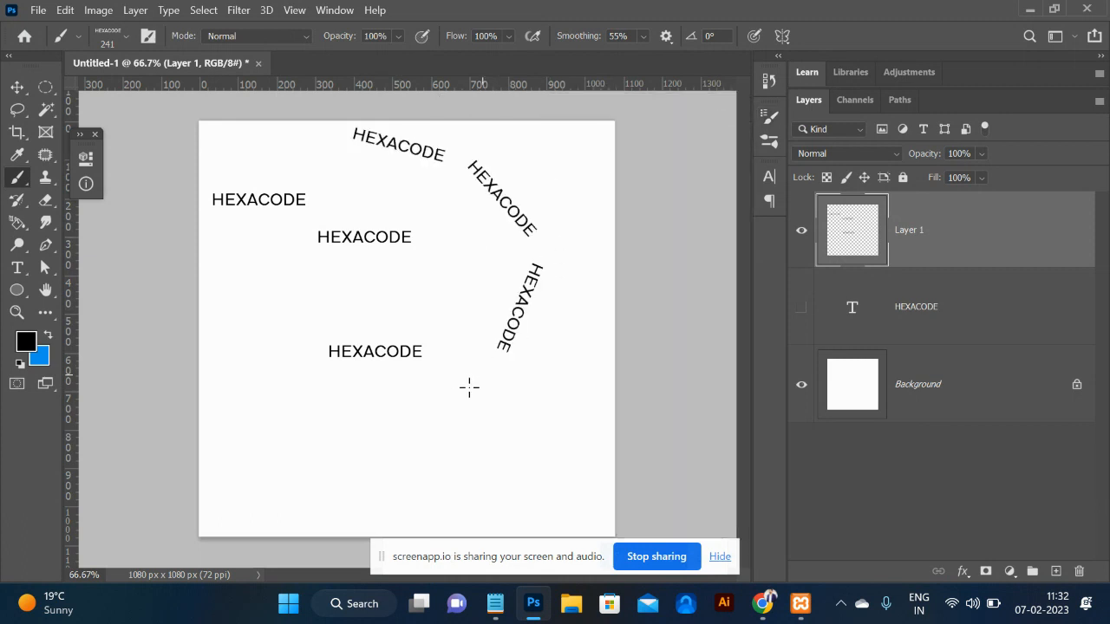
mouse_move(393, 362)
mouse_down()
mouse_move(330, 286)
mouse_move(376, 237)
mouse_move(409, 230)
mouse_move(460, 287)
mouse_up()
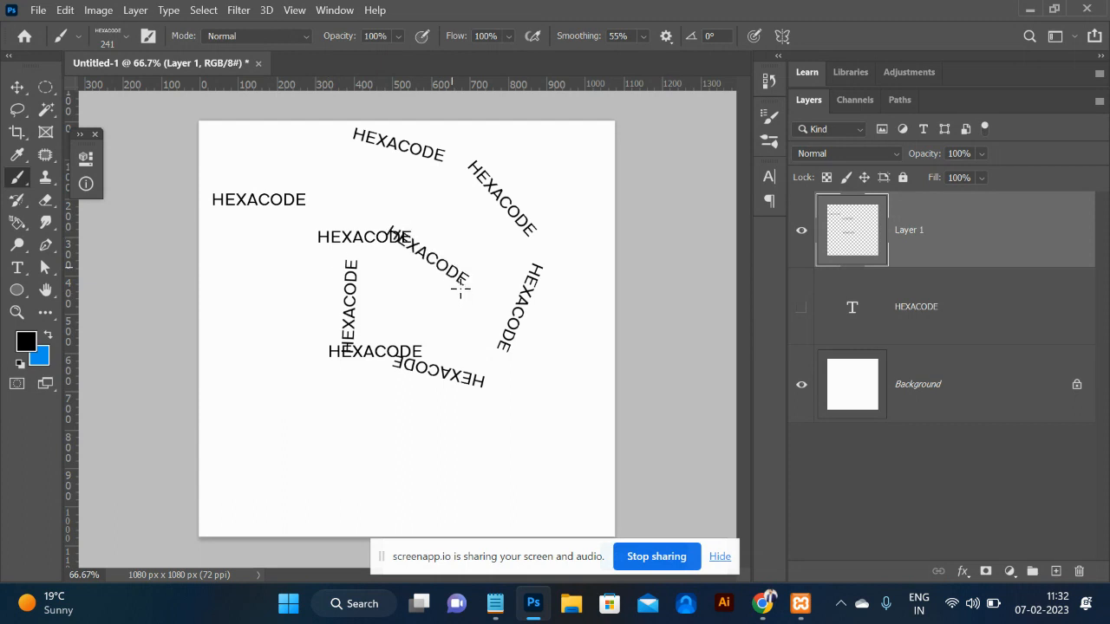
mouse_move(449, 365)
mouse_down()
mouse_move(518, 474)
mouse_move(585, 448)
mouse_move(573, 273)
mouse_up()
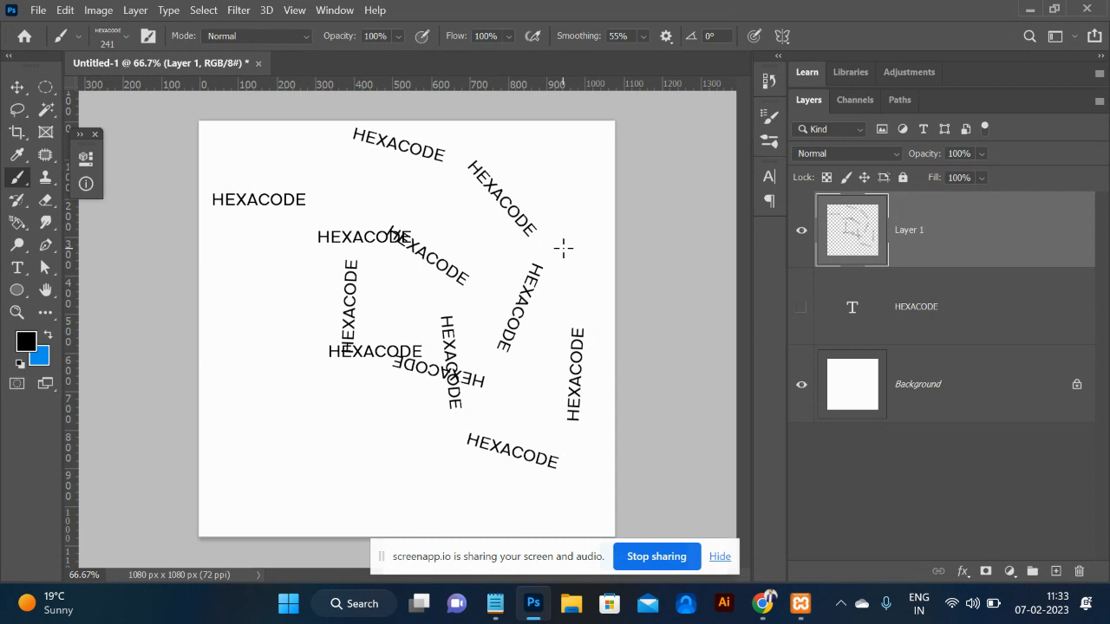
Stamp thirteen single rotated HEXACODE marks around the canvas, then delete Layer 1.
click(280, 402)
click(393, 437)
click(394, 481)
click(283, 501)
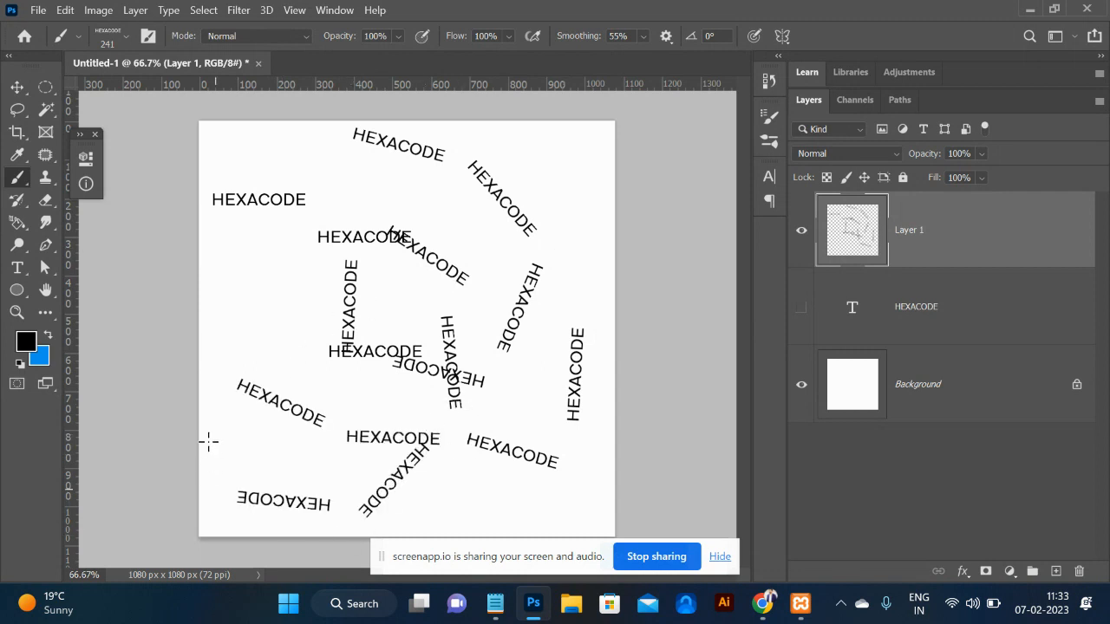
click(216, 423)
click(224, 307)
click(305, 322)
click(383, 405)
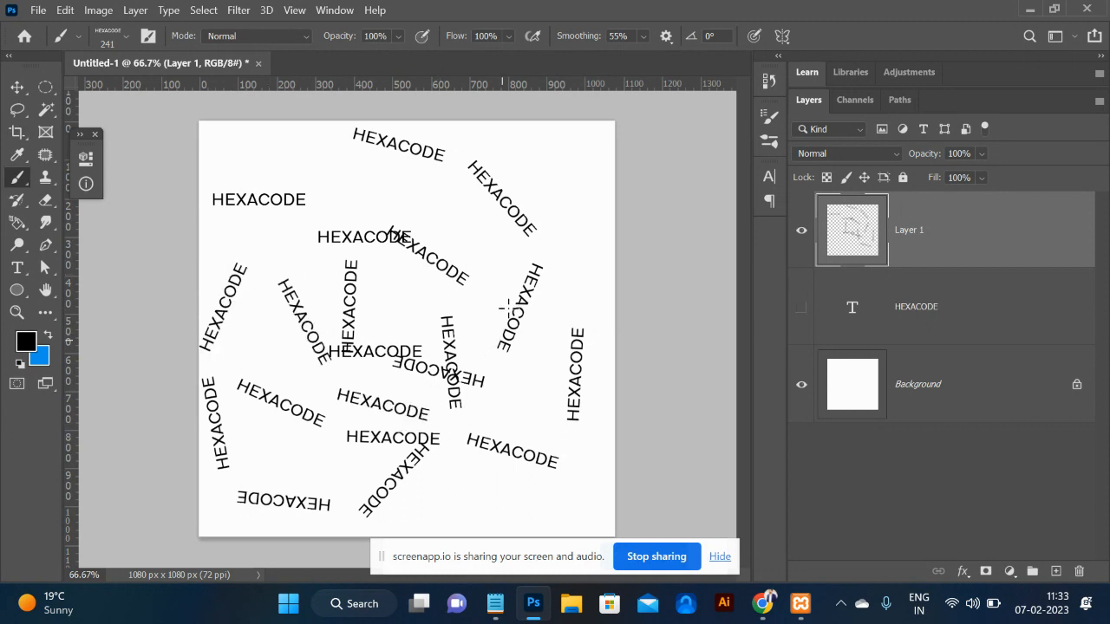
click(477, 346)
click(553, 267)
click(581, 372)
click(573, 490)
click(470, 503)
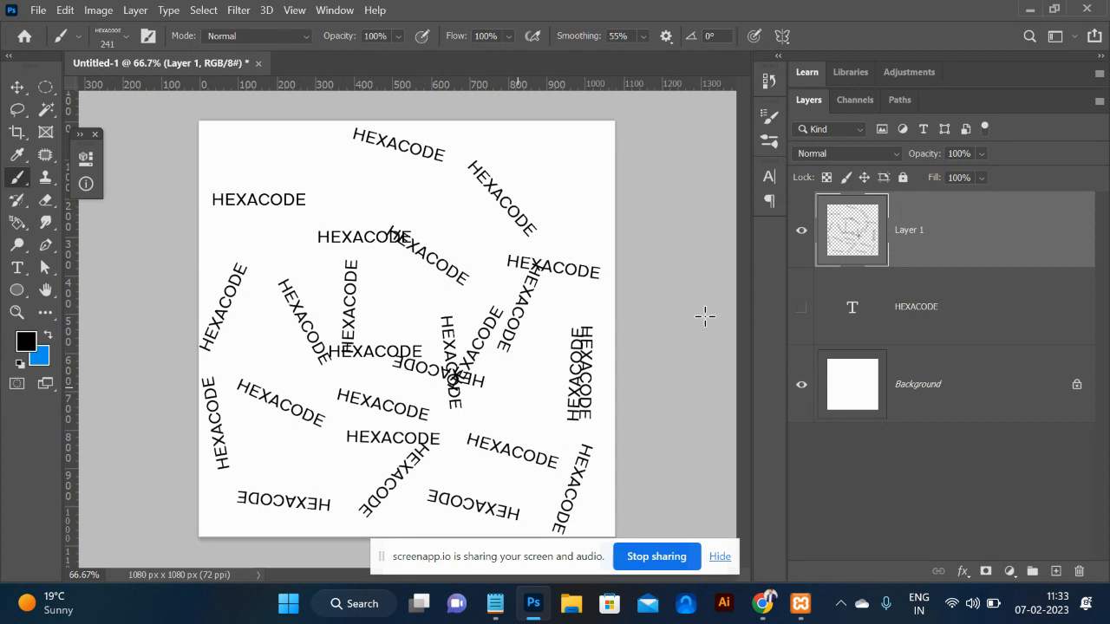
key(Delete)
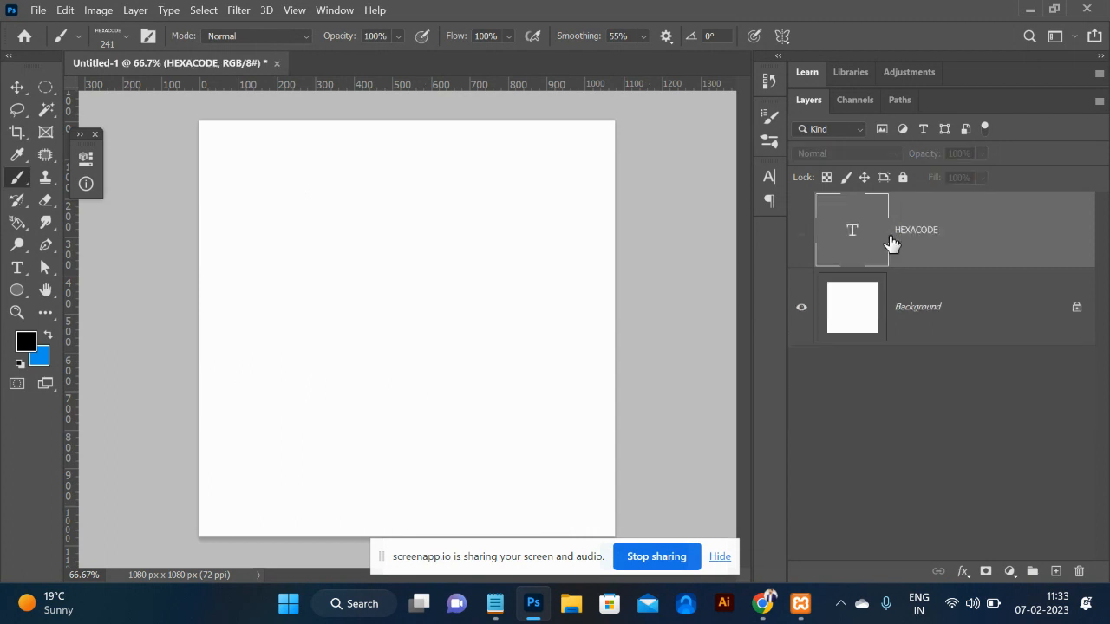
In Chrome's Google Images, narrow the chain image results to 'link' and browse them.
key(alt+Tab)
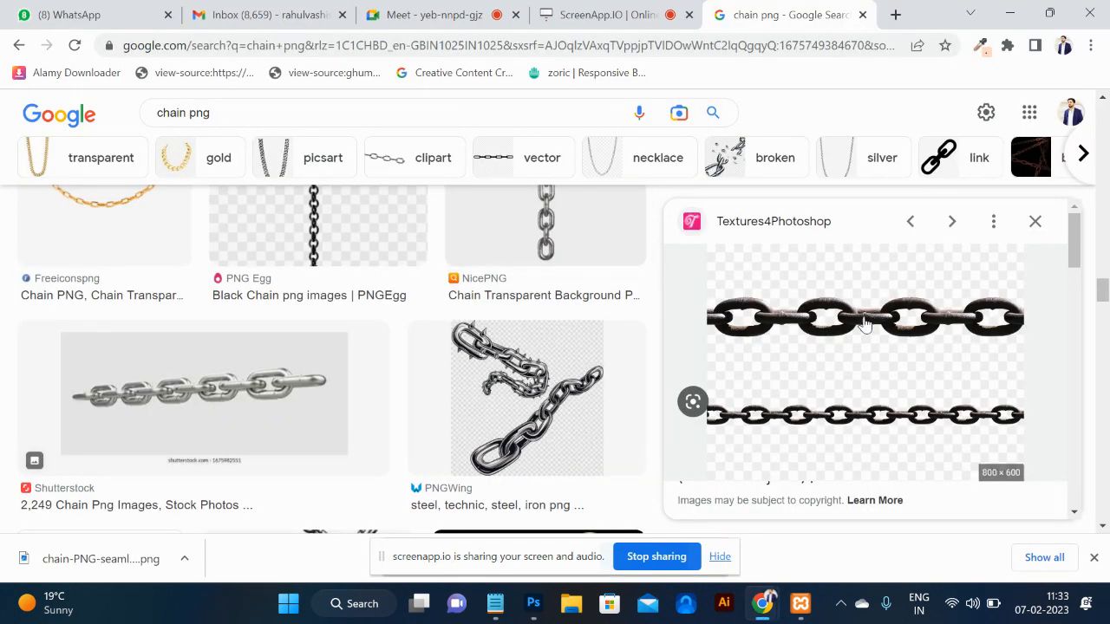
click(950, 156)
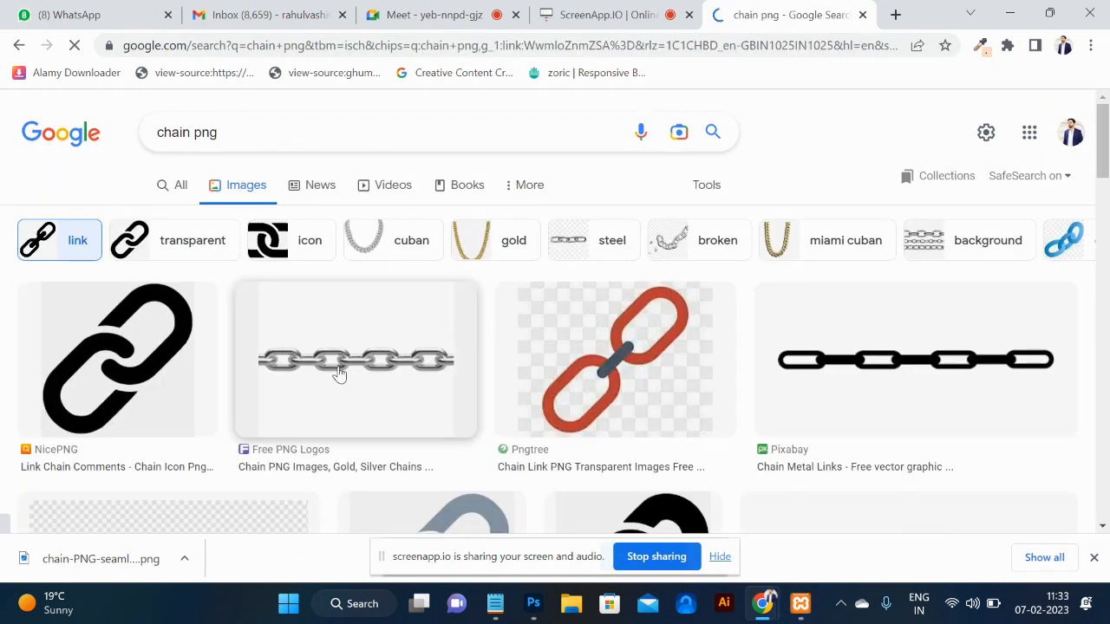
scroll(830, 365, down, 2)
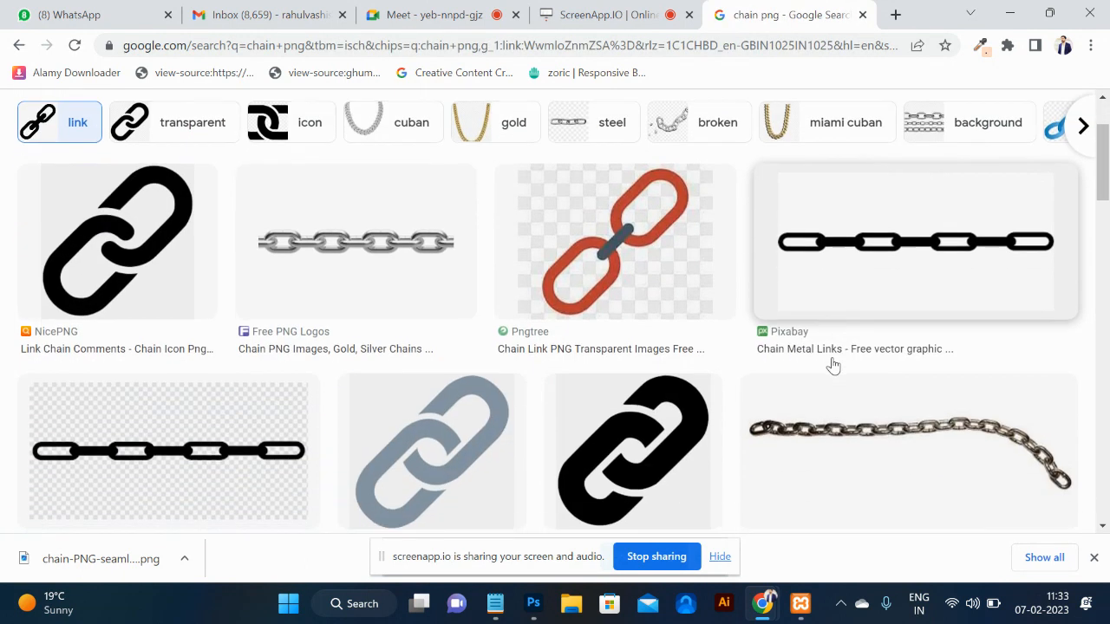
scroll(534, 416, up, 1)
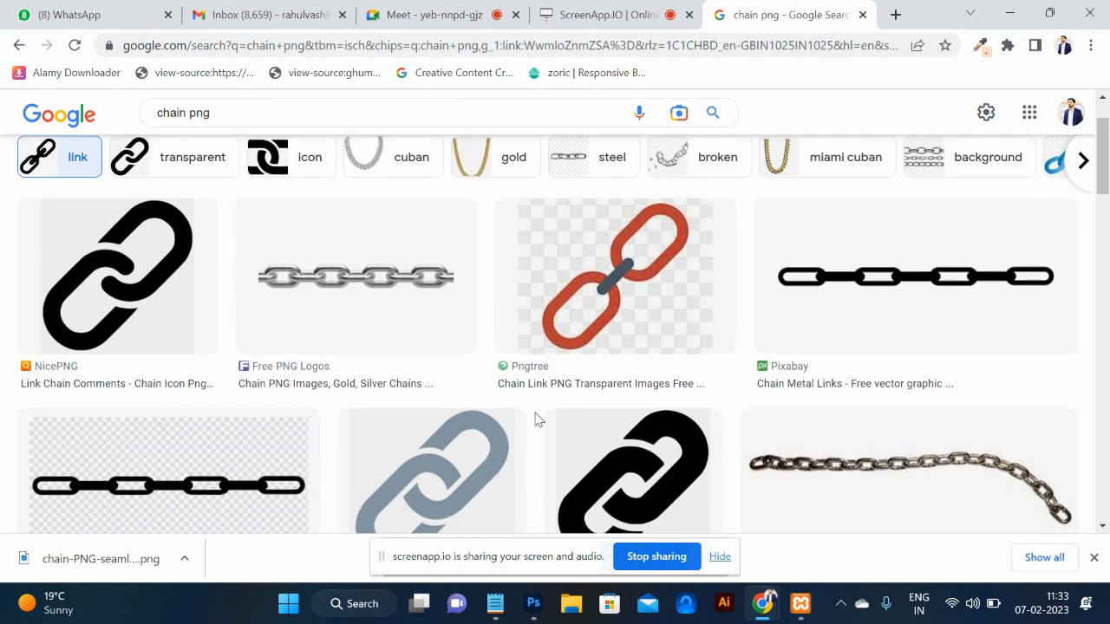
scroll(142, 320, down, 7)
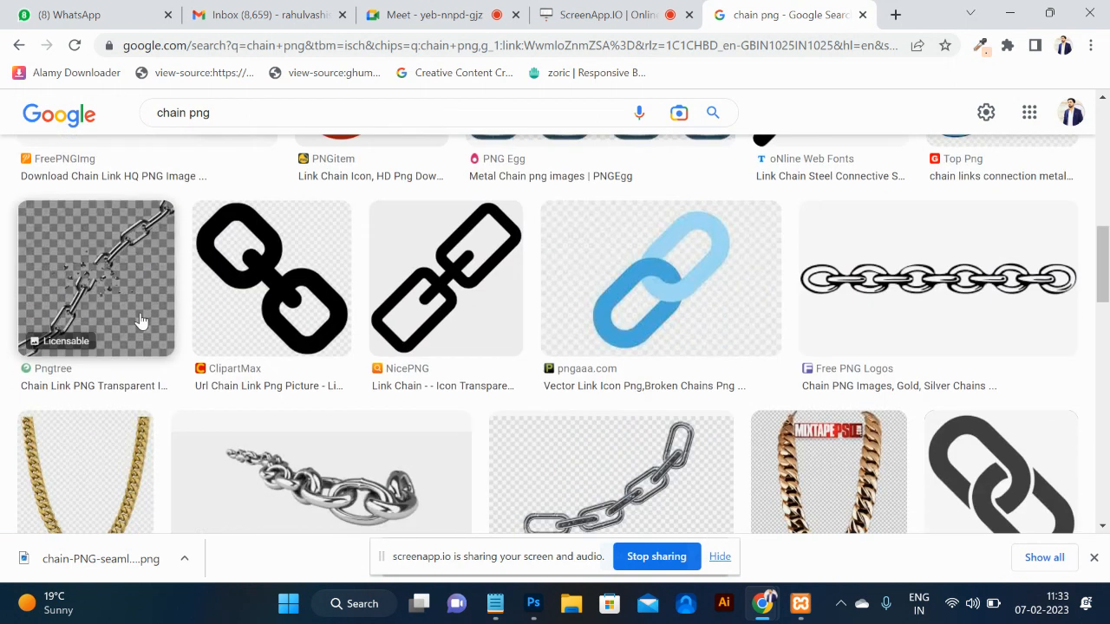
scroll(141, 320, down, 3)
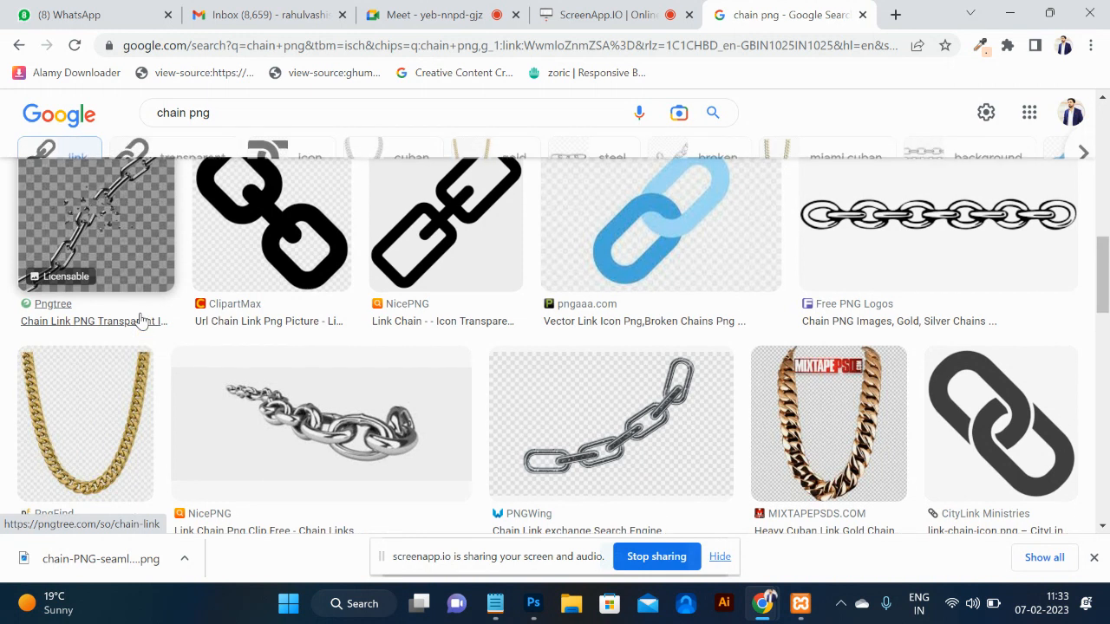
scroll(141, 321, down, 3)
scroll(141, 321, up, 4)
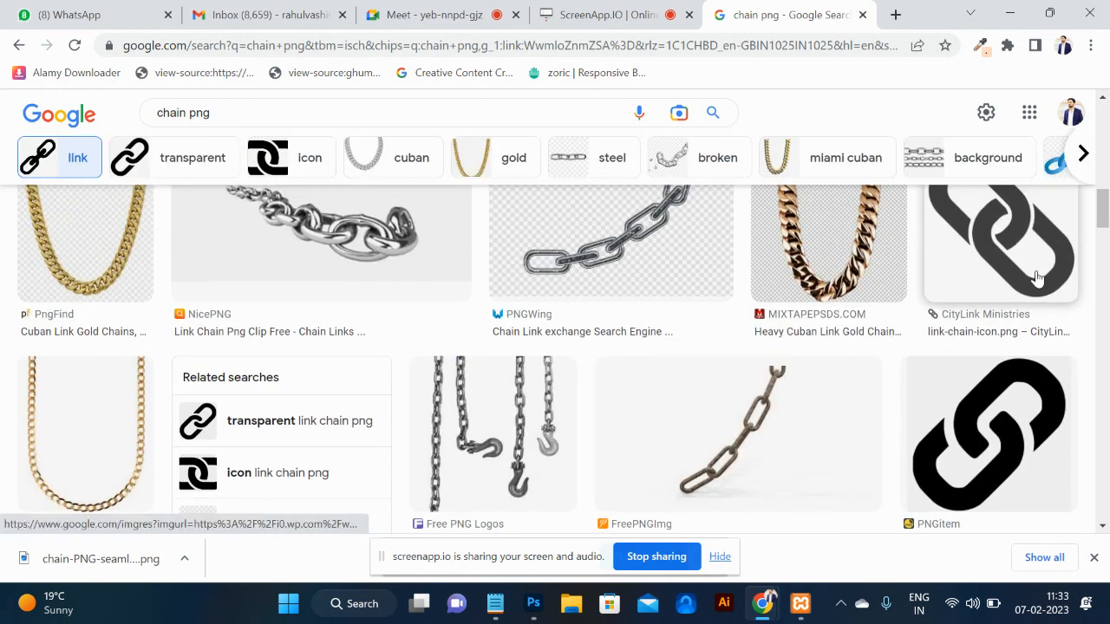
Preview a chain-link image result and start saving it, then cancel the save.
click(969, 308)
right_click(916, 295)
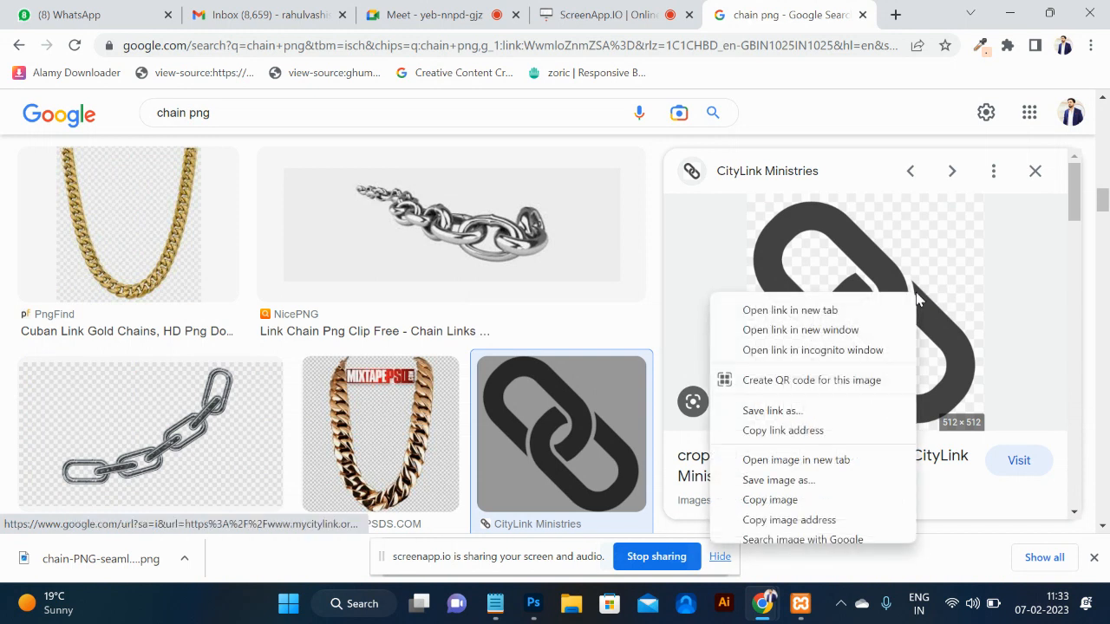
click(802, 482)
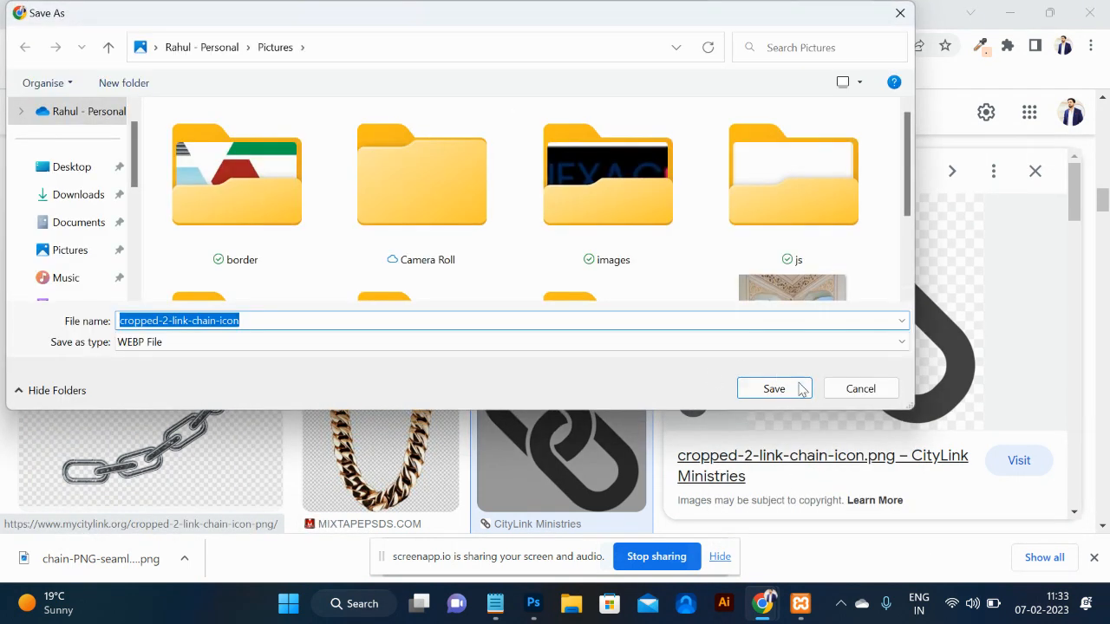
click(868, 389)
Copy the Creative Fabrica chain icon image and paste it into the Photoshop document.
scroll(876, 507, down, 6)
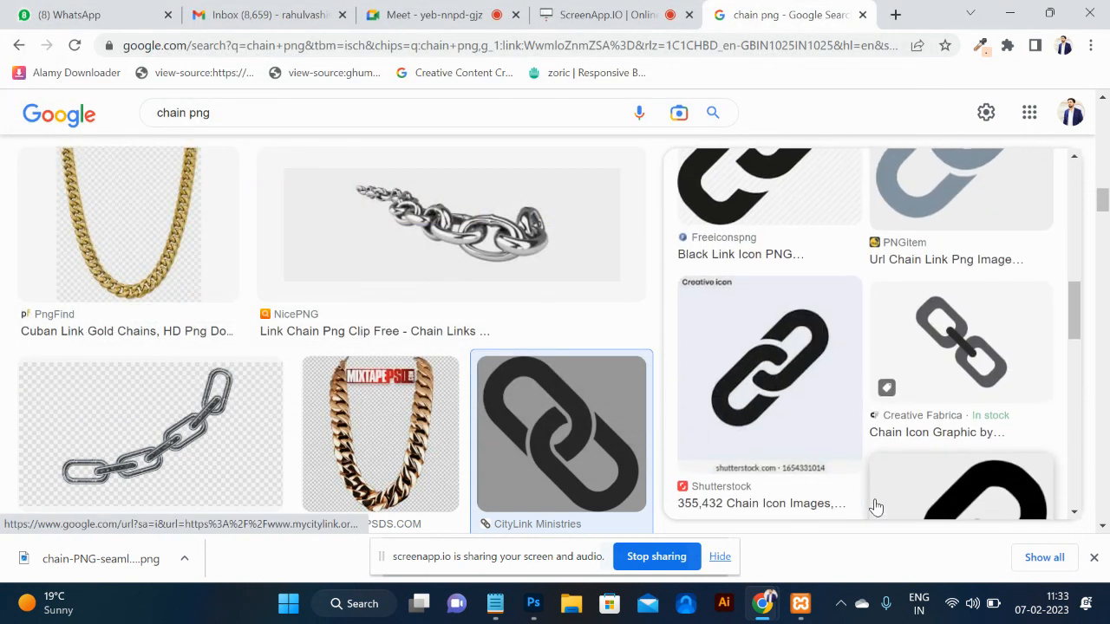
click(936, 370)
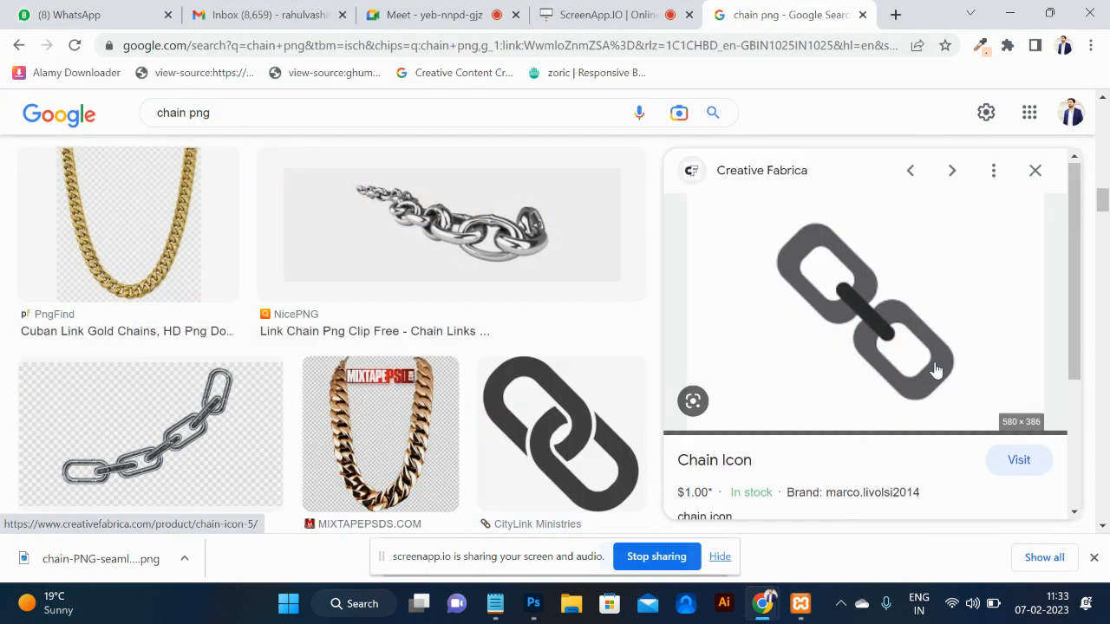
right_click(865, 303)
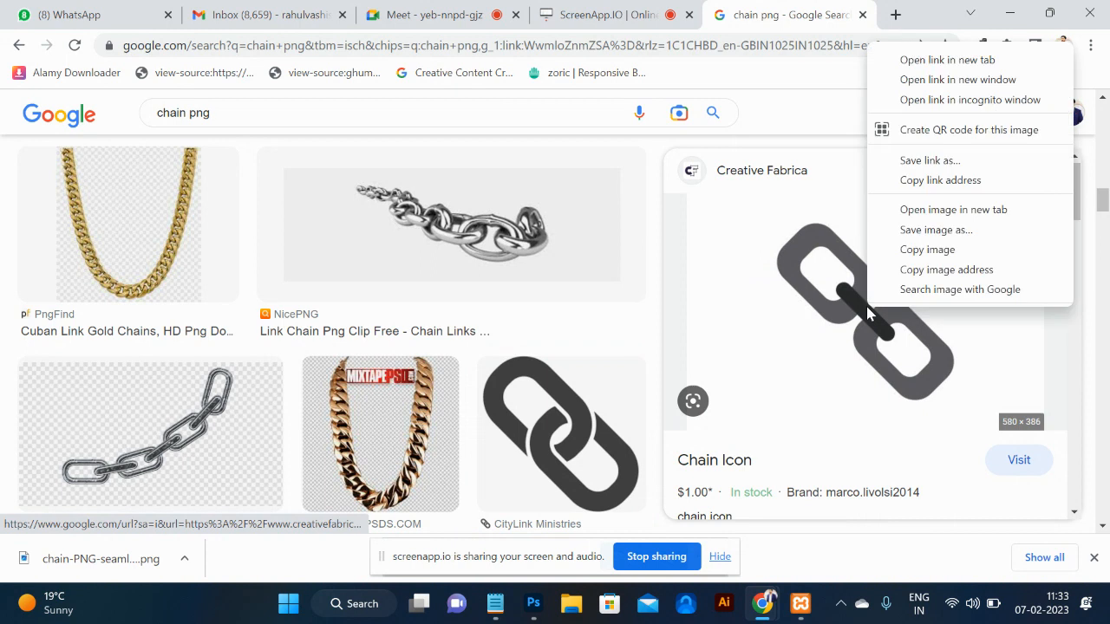
click(949, 250)
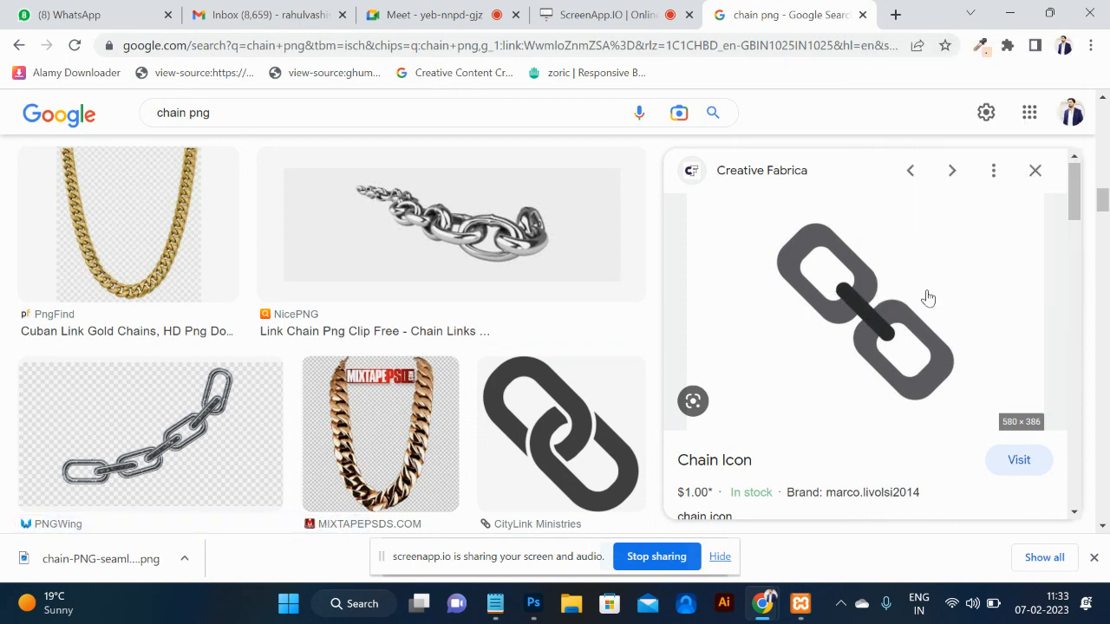
key(alt+Tab)
key(ctrl+v)
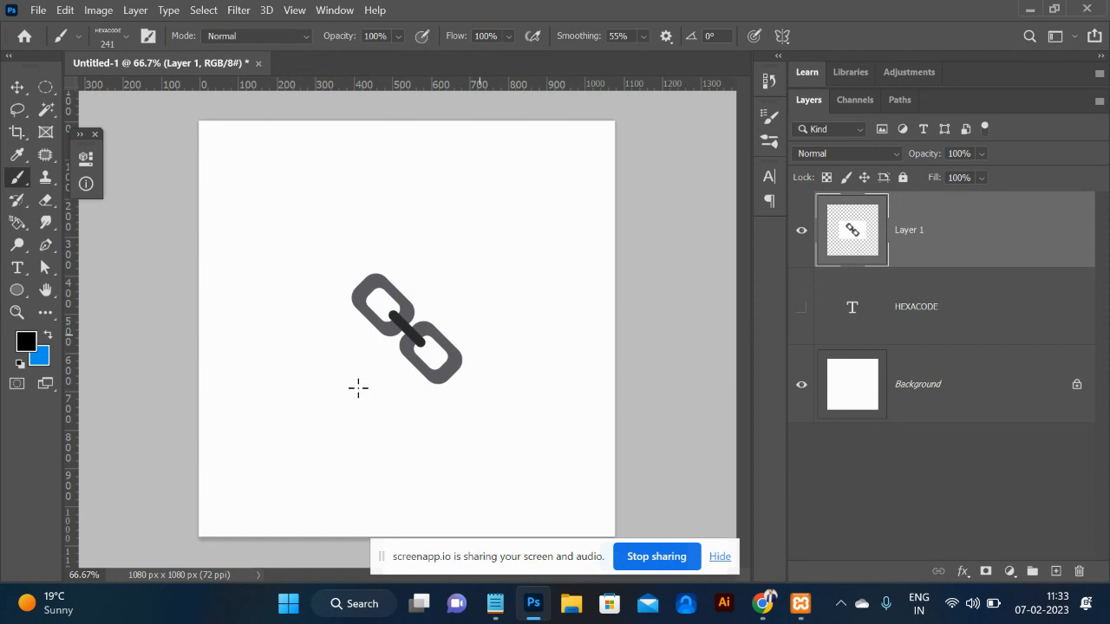
Use the Magic Wand to select the chain icon's upper link, connector bar and lower link.
key(w)
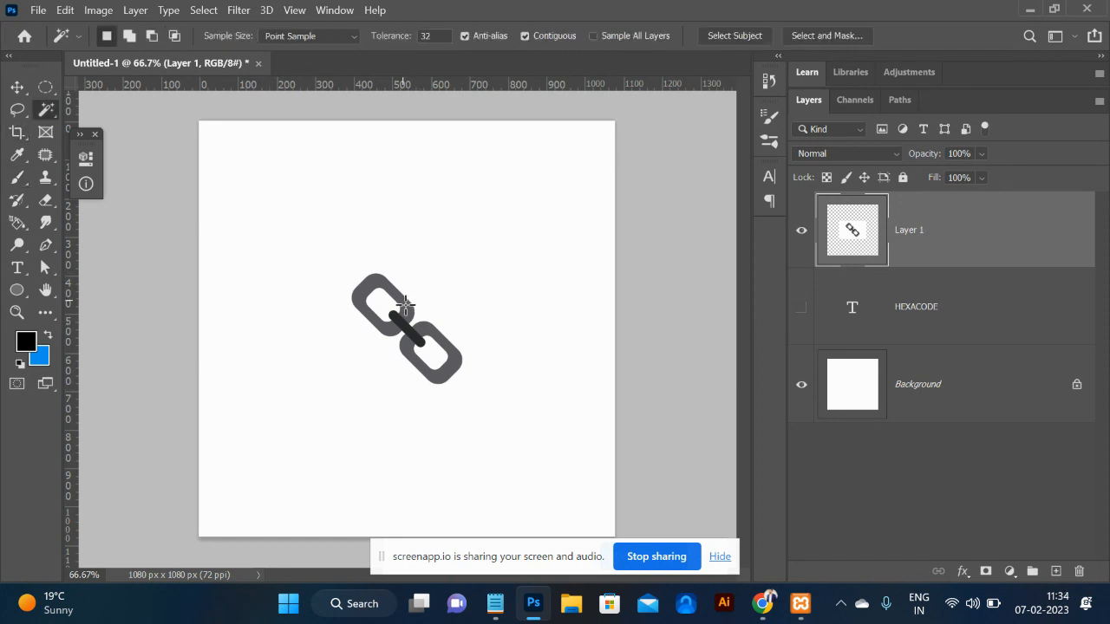
key(ctrl+plus)
key(ctrl+plus)
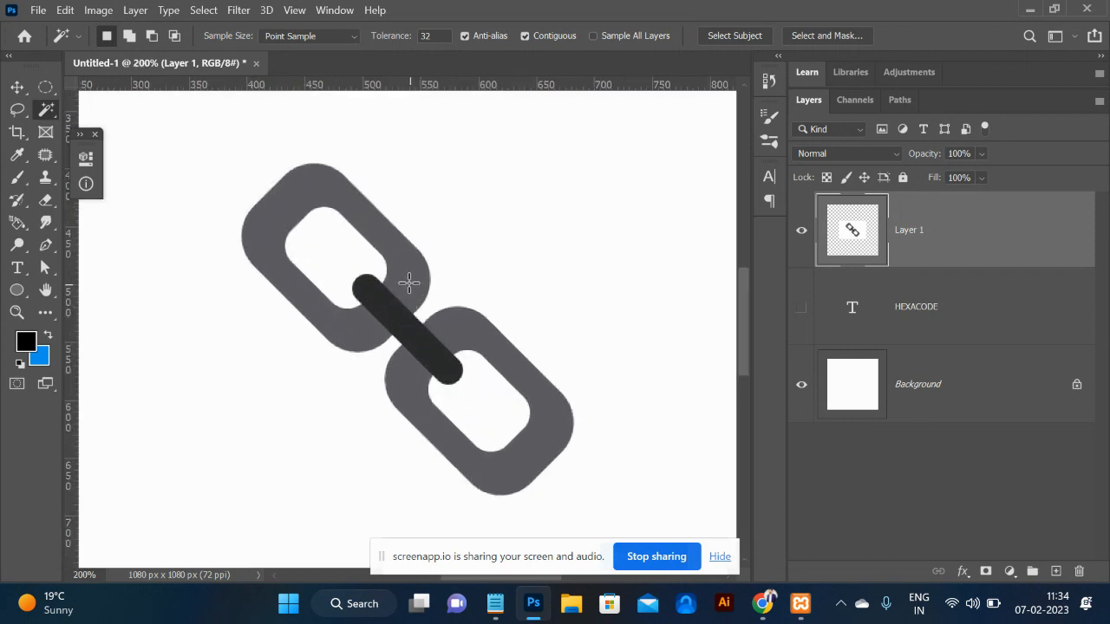
click(408, 283)
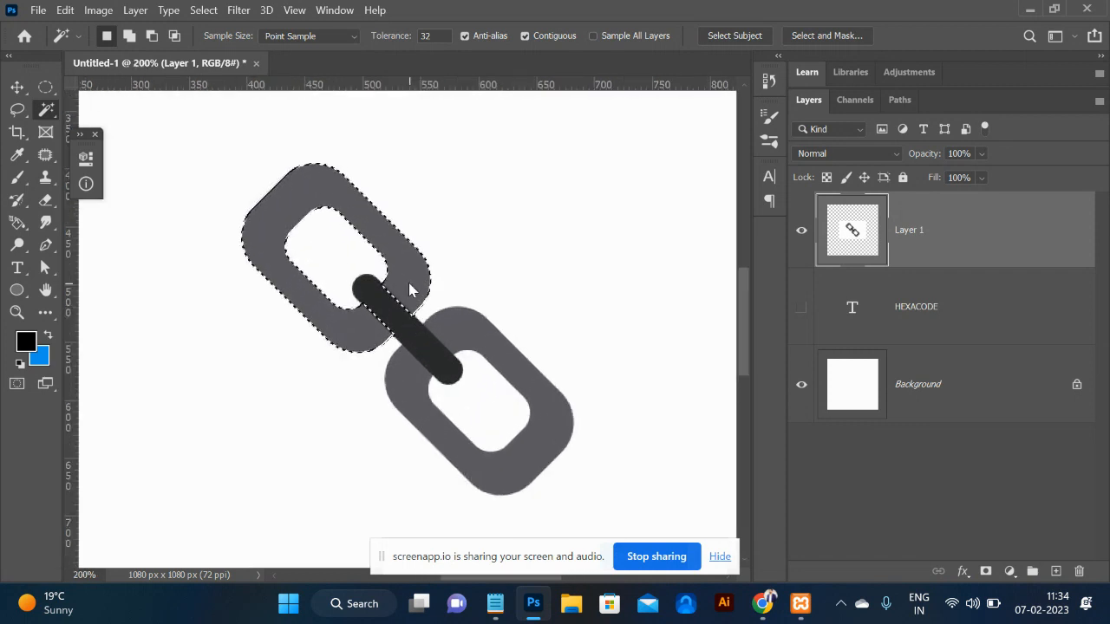
right_click(48, 113)
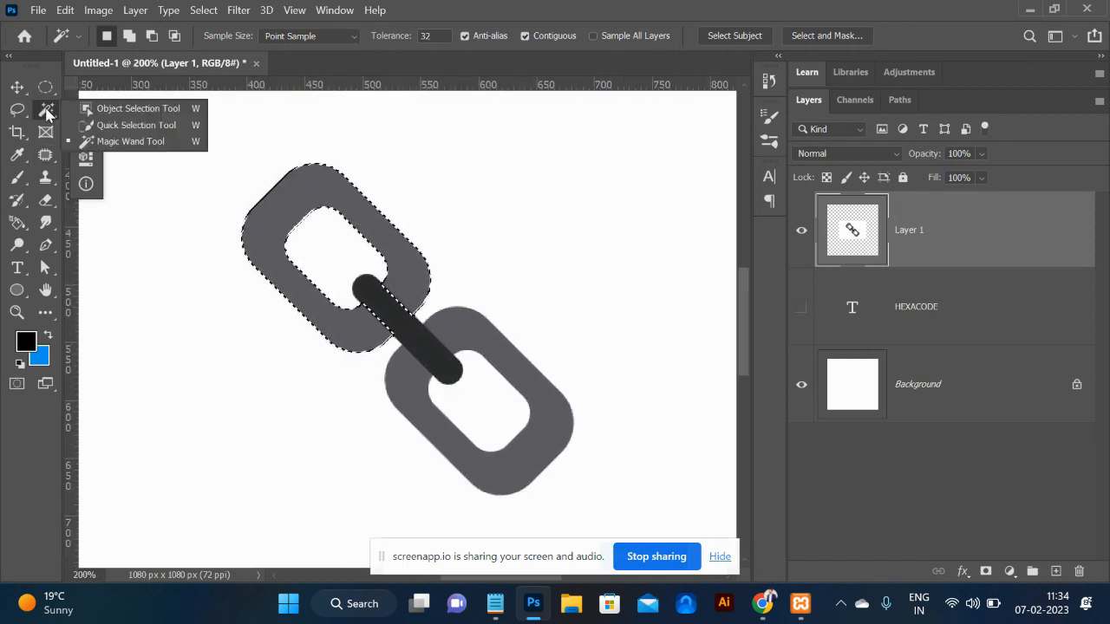
click(105, 143)
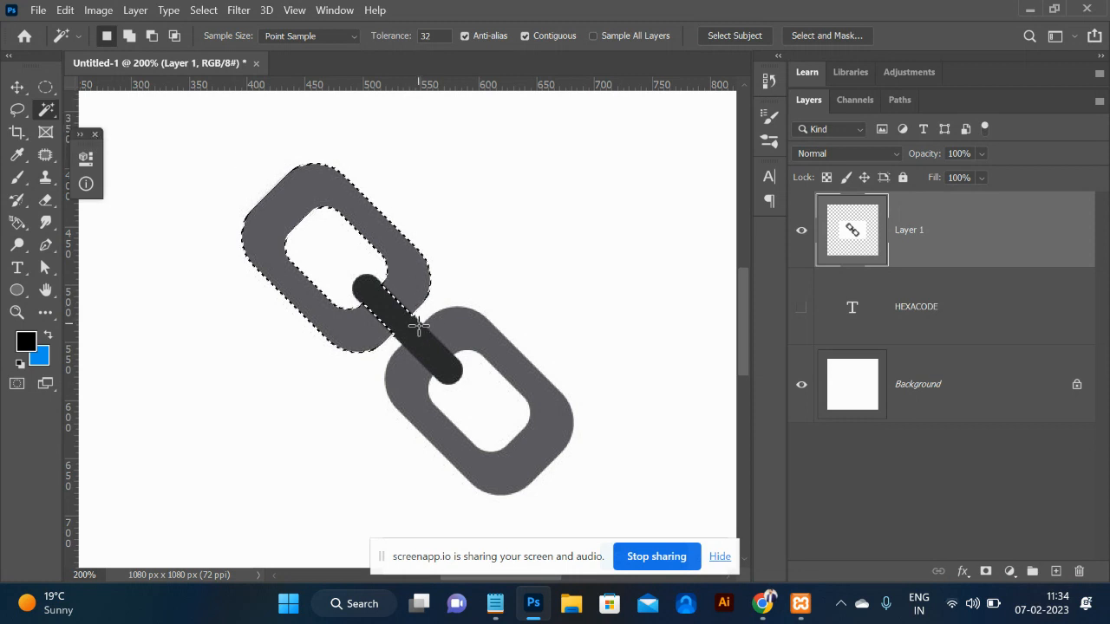
shift+click(418, 334)
shift+click(496, 347)
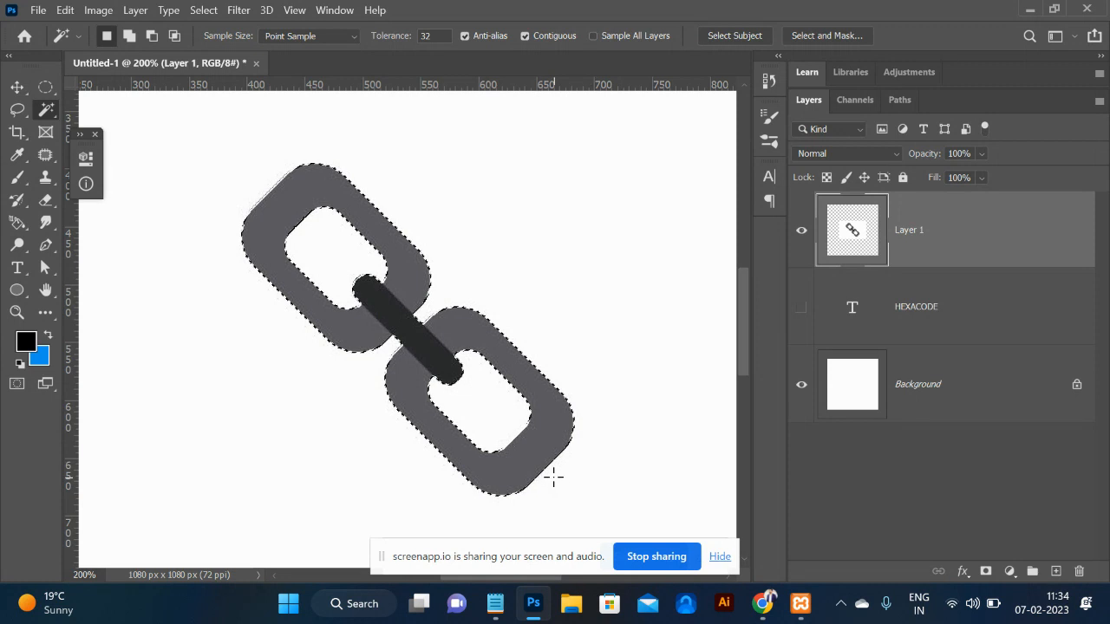
Define the selected chain as a new brush preset named Sampled Brush 13.
click(66, 9)
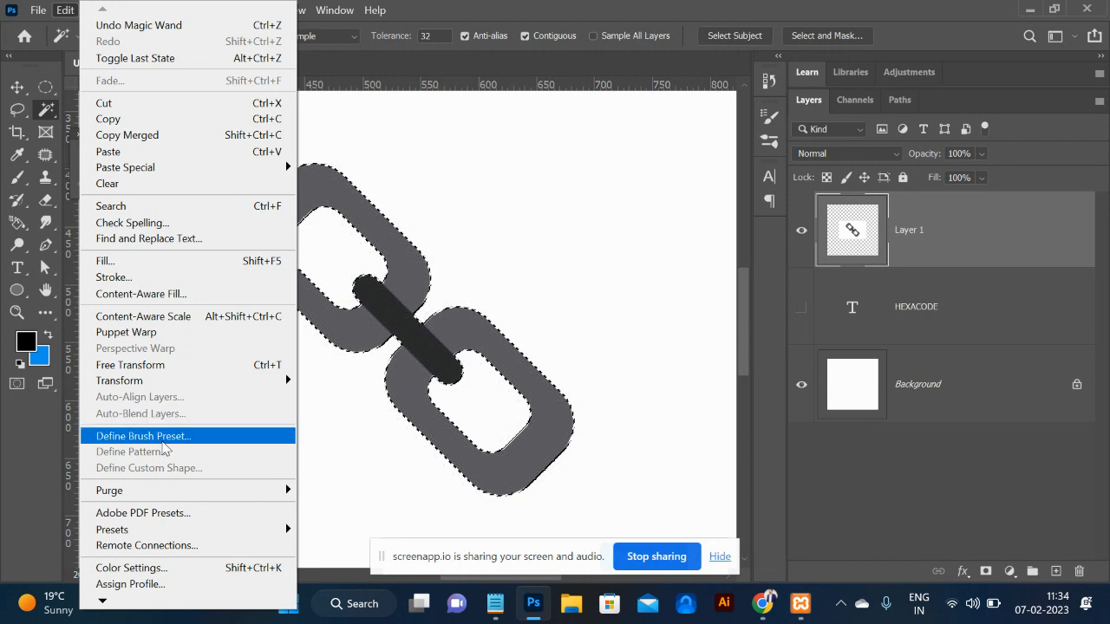
click(162, 440)
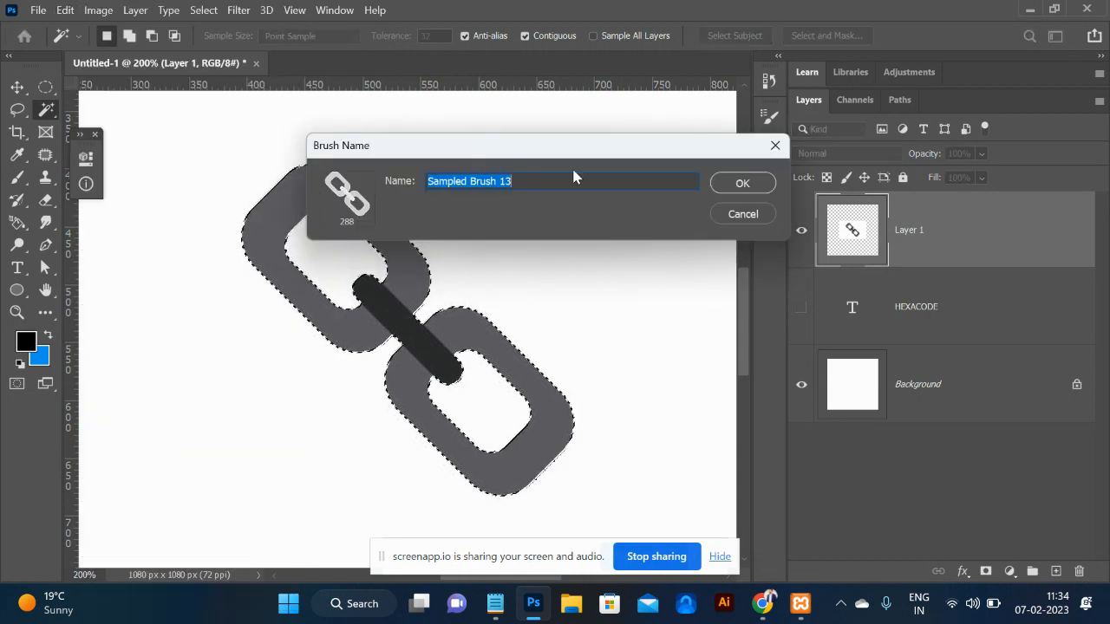
click(740, 183)
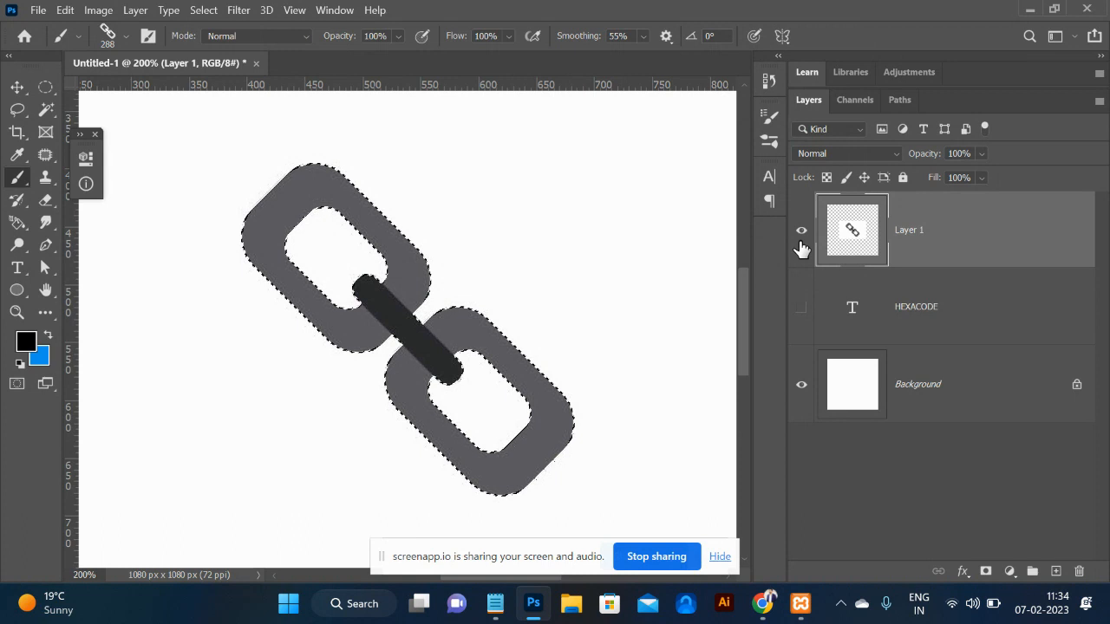
Hide Layer 1, add an empty Layer 2, deselect, fit the page, and stamp the chain brush.
click(801, 233)
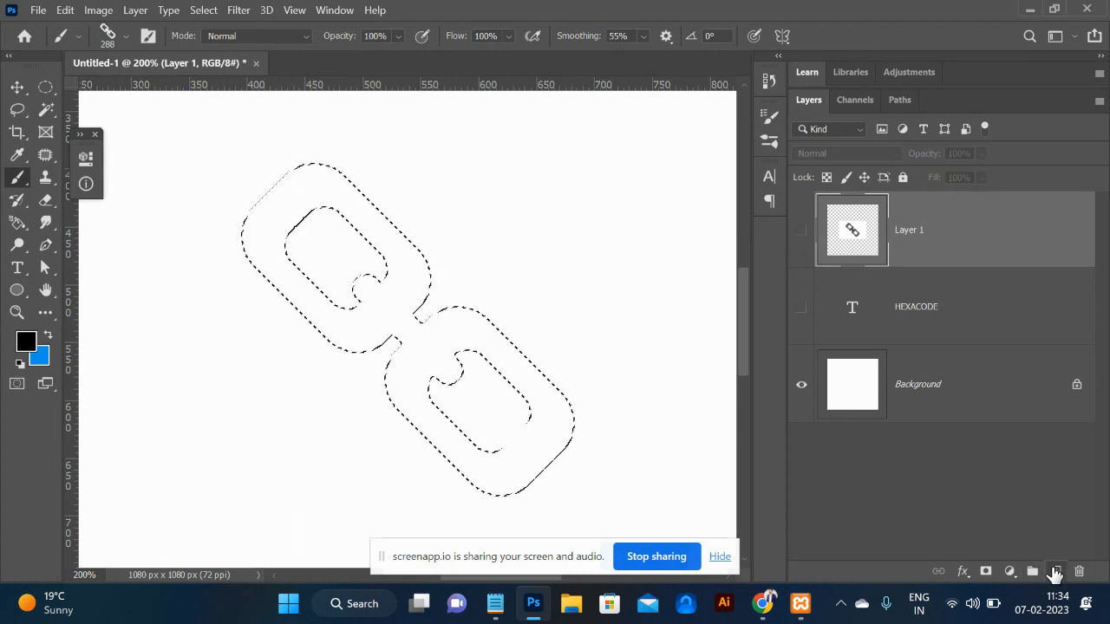
click(1054, 572)
key(ctrl+d)
key(ctrl+minus)
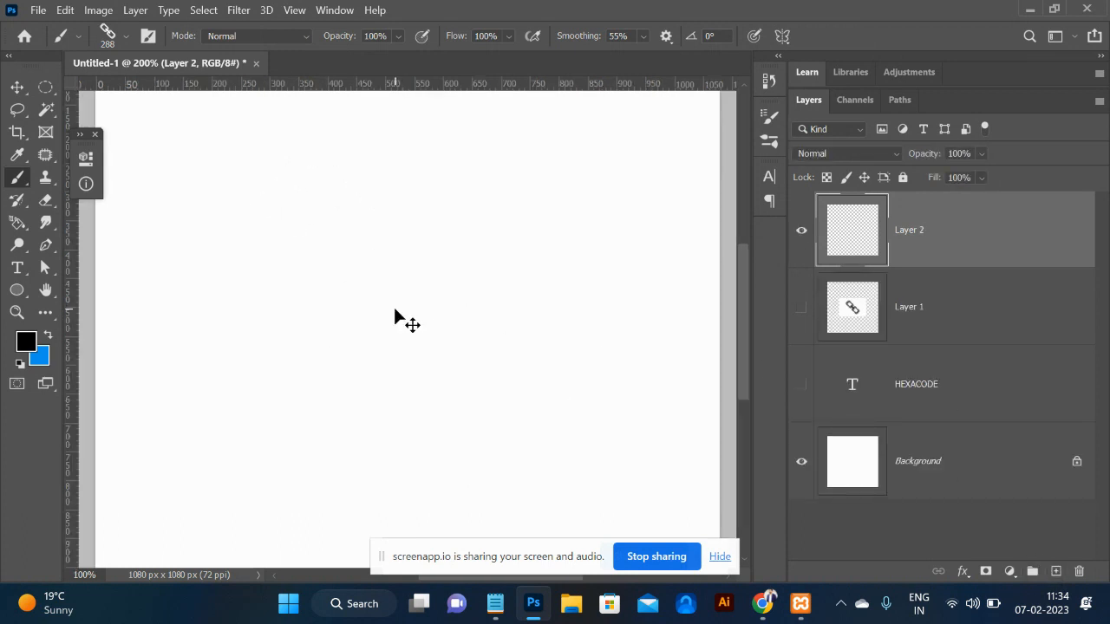
key(ctrl+minus)
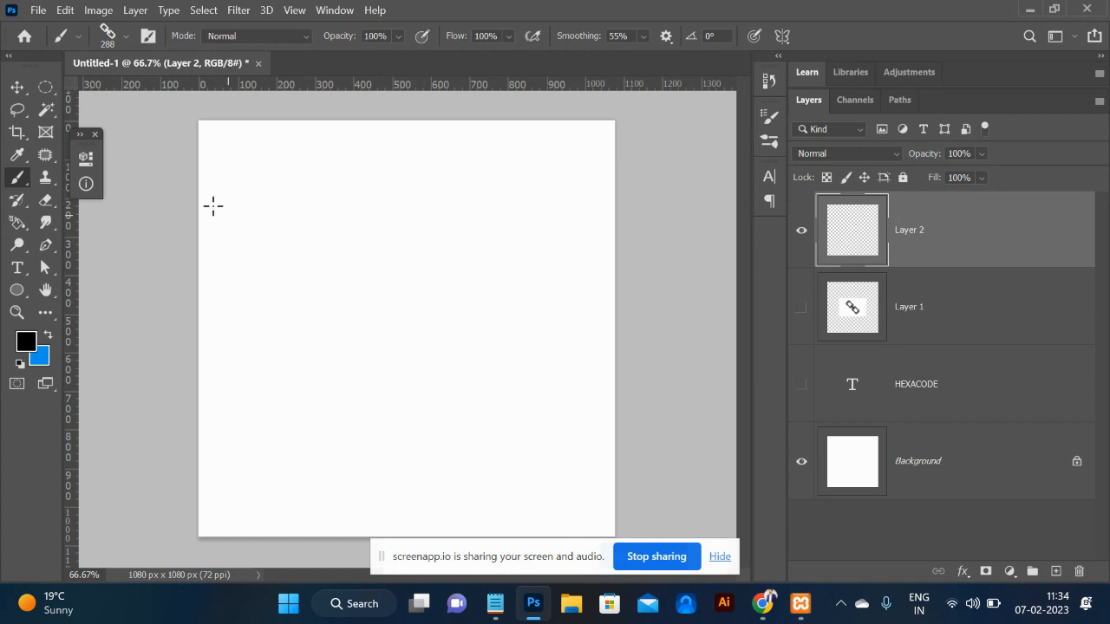
click(294, 256)
Stamp more test chains and paint a diagonal test stroke on Layer 2, then undo them.
click(424, 333)
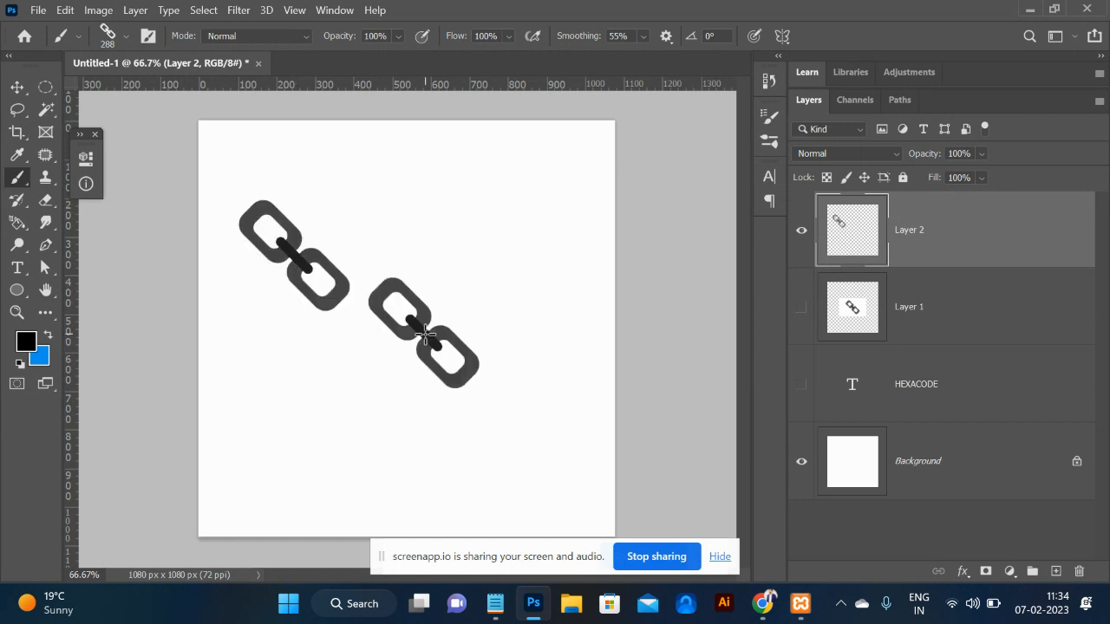
click(494, 212)
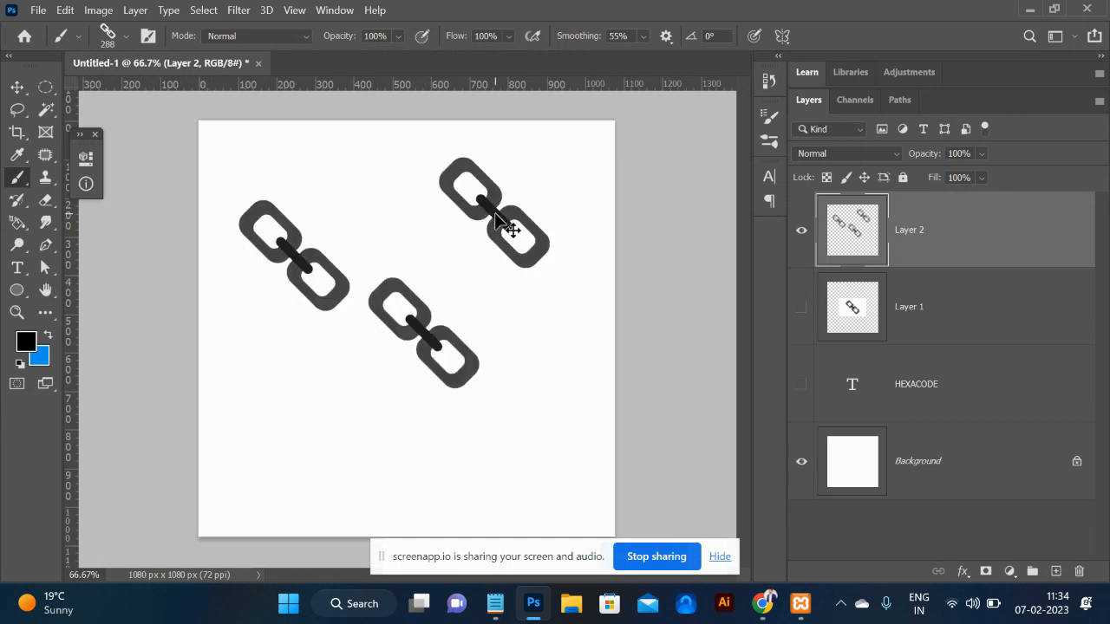
key(ctrl+z)
key(ctrl+z)
key(ctrl+z)
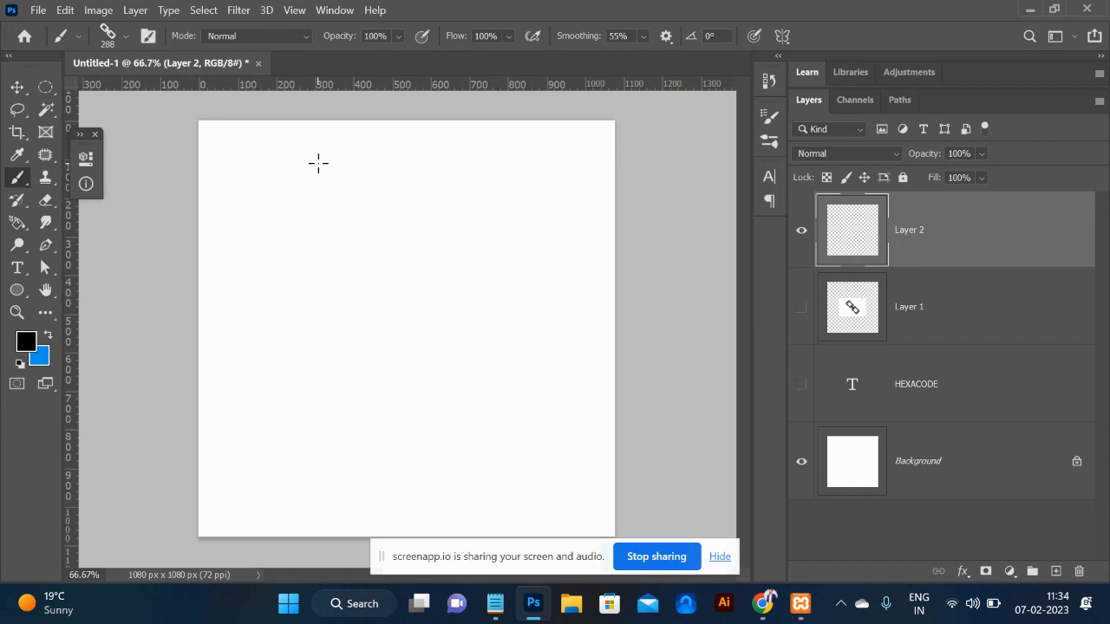
mouse_move(249, 132)
mouse_down()
mouse_move(534, 344)
mouse_move(569, 418)
mouse_up()
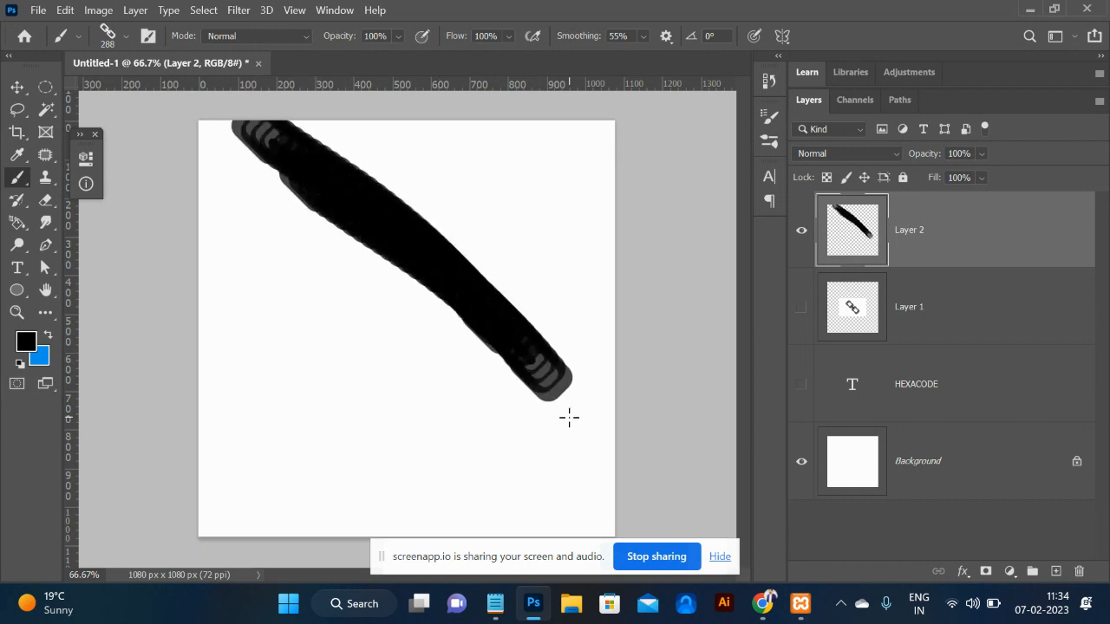
key(ctrl+z)
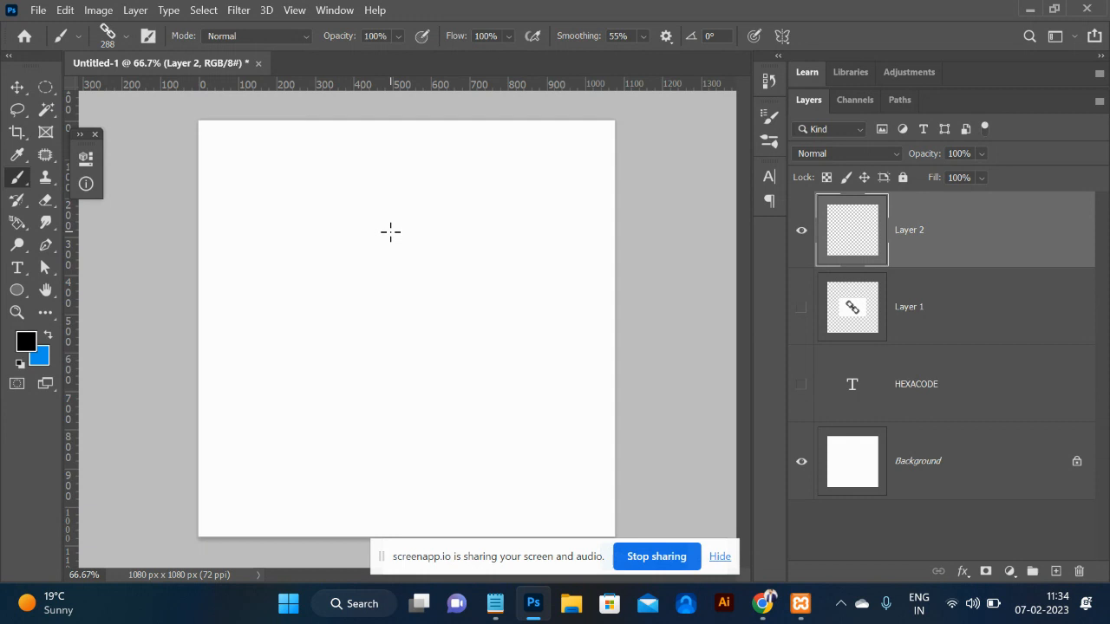
Resize the chain brush to 125 px, then paint and undo one more test stroke.
key(Caps_Lock)
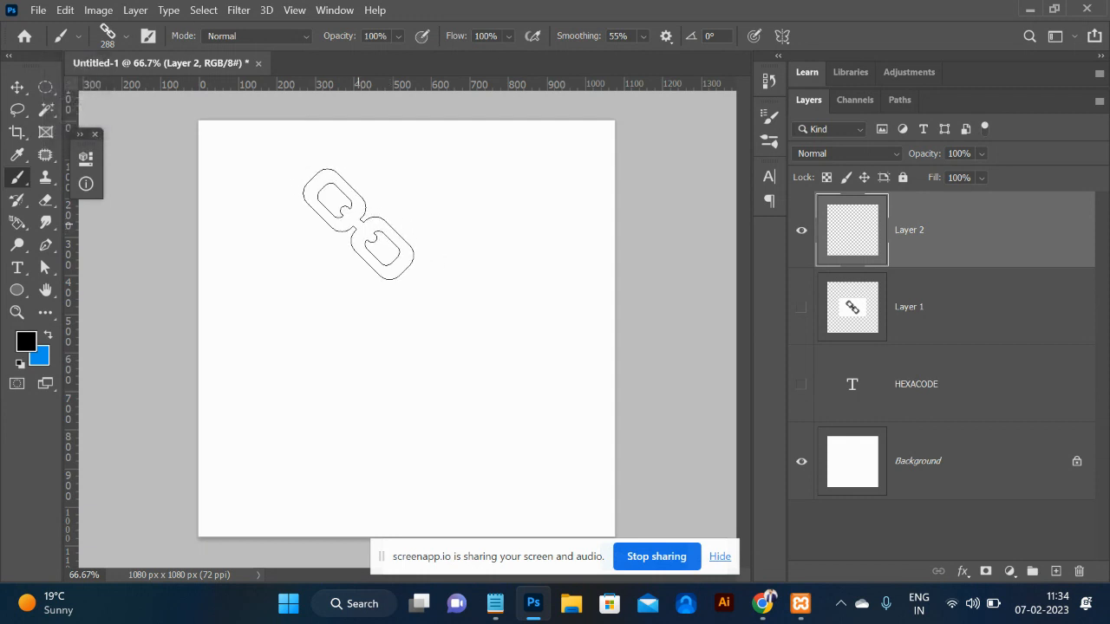
key(bracketleft)
key(bracketleft)
key(bracketleft)
key(bracketleft)
key(bracketleft)
key(bracketleft)
key(bracketleft)
key(bracketleft)
key(bracketleft)
key(bracketleft)
key(bracketleft)
key(bracketleft)
key(bracketleft)
key(bracketleft)
key(bracketleft)
key(bracketleft)
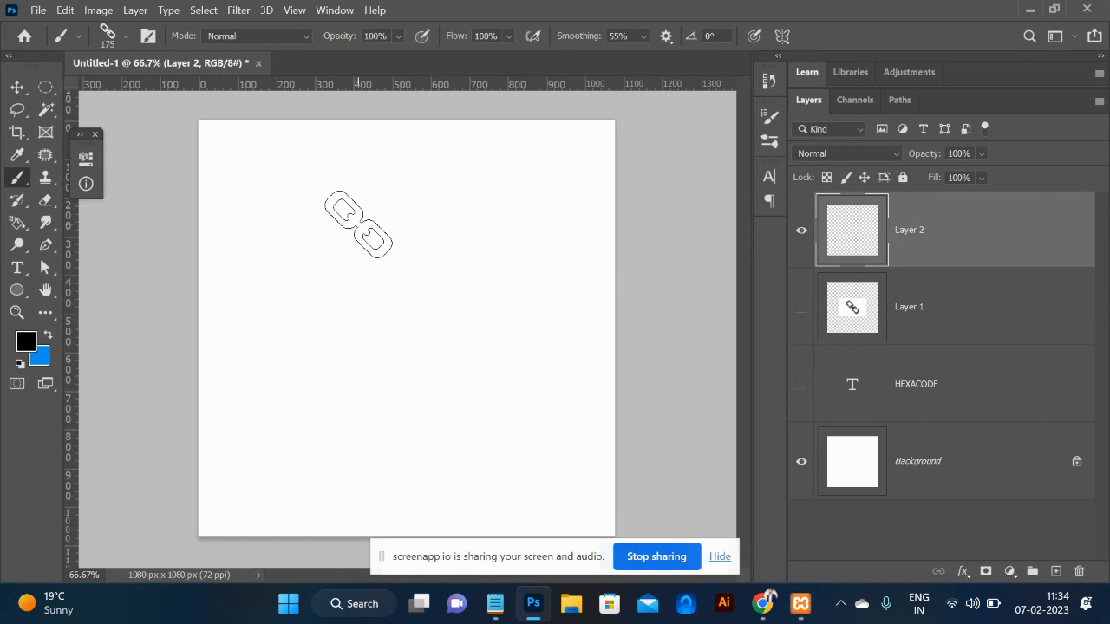
key(bracketleft)
key(bracketleft)
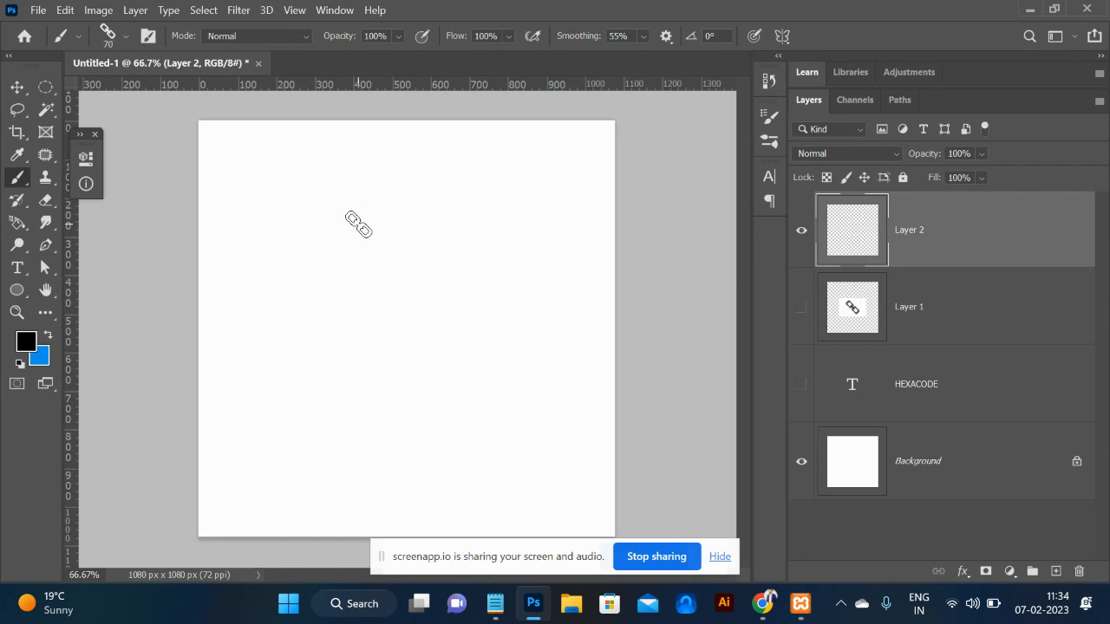
key(bracketright)
key(bracketright)
key(bracketright)
key(bracketright)
key(bracketright)
key(bracketright)
key(bracketright)
key(bracketright)
key(bracketright)
key(bracketright)
key(bracketleft)
key(bracketleft)
key(bracketleft)
key(bracketleft)
key(bracketleft)
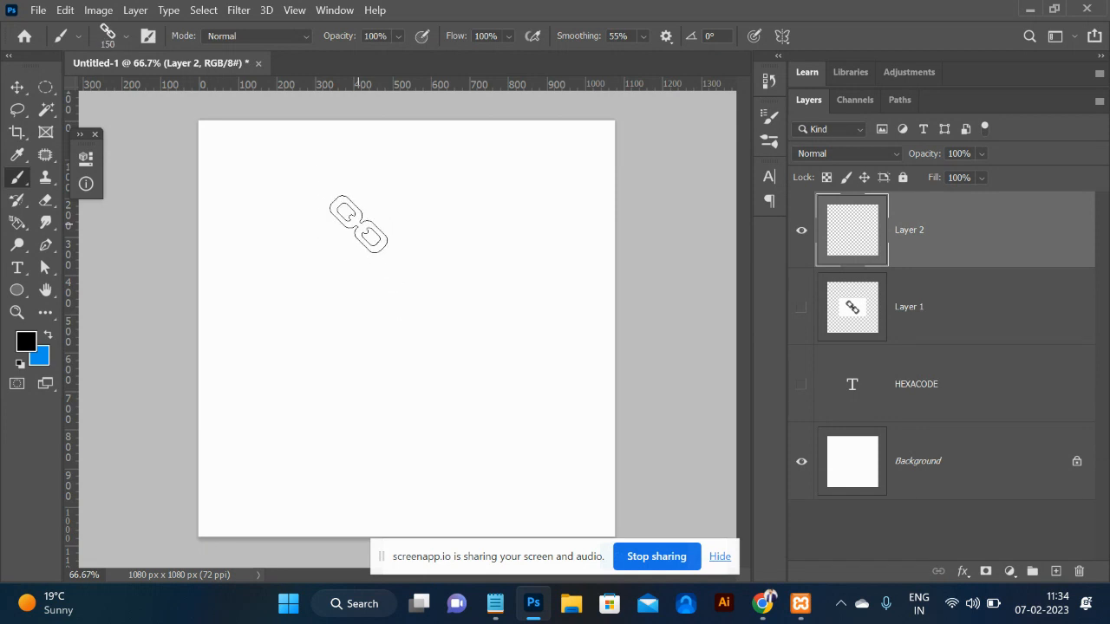
key(bracketleft)
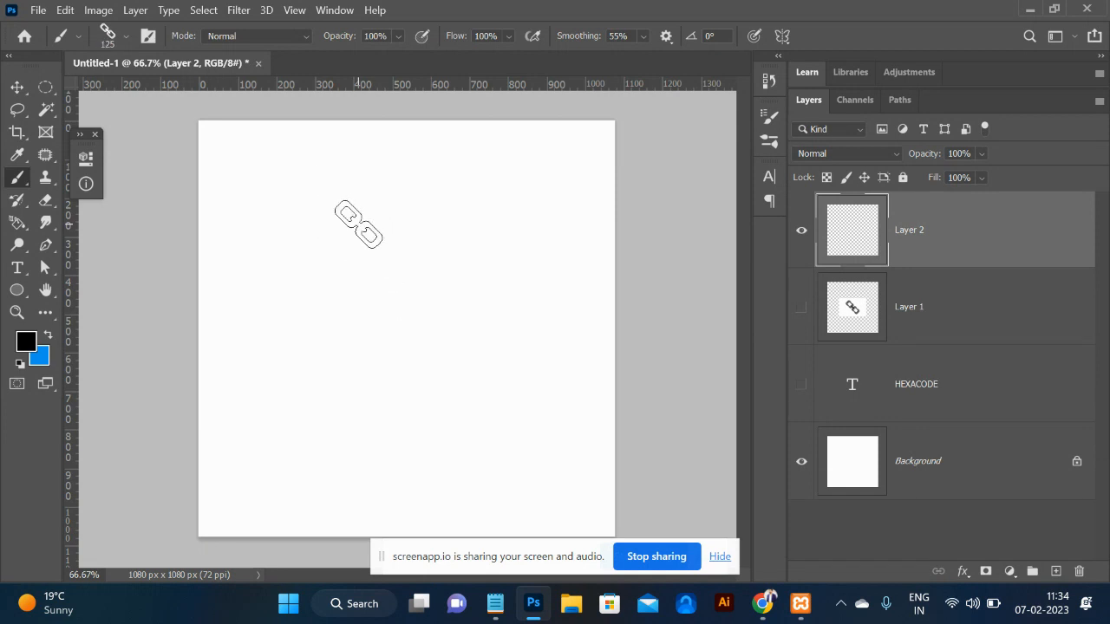
mouse_move(293, 167)
mouse_down()
mouse_move(420, 276)
mouse_move(522, 436)
mouse_up()
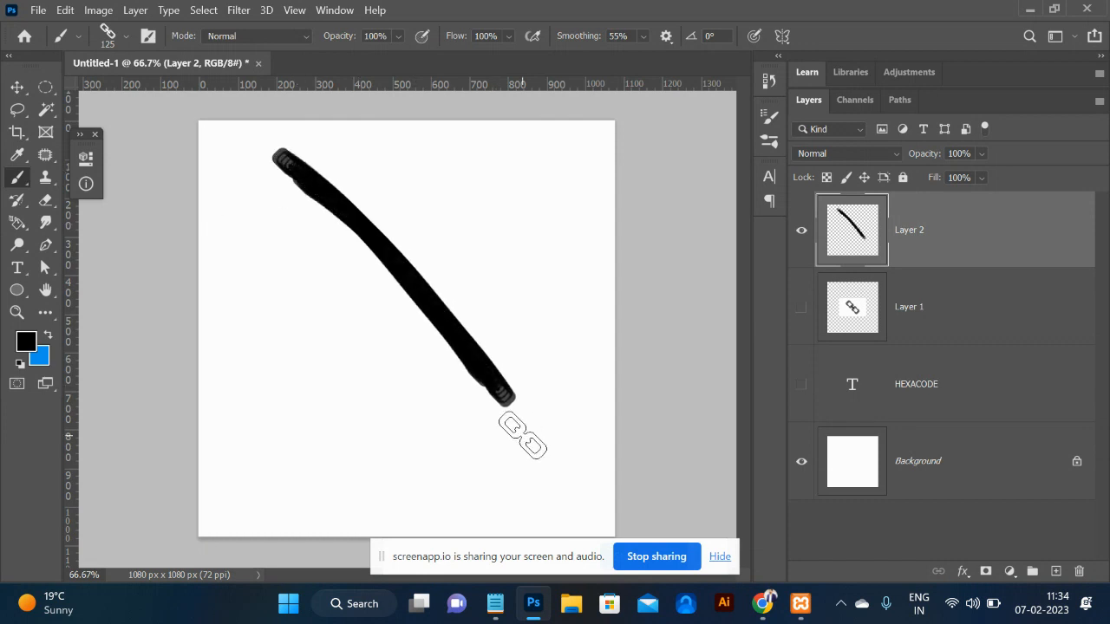
key(ctrl+z)
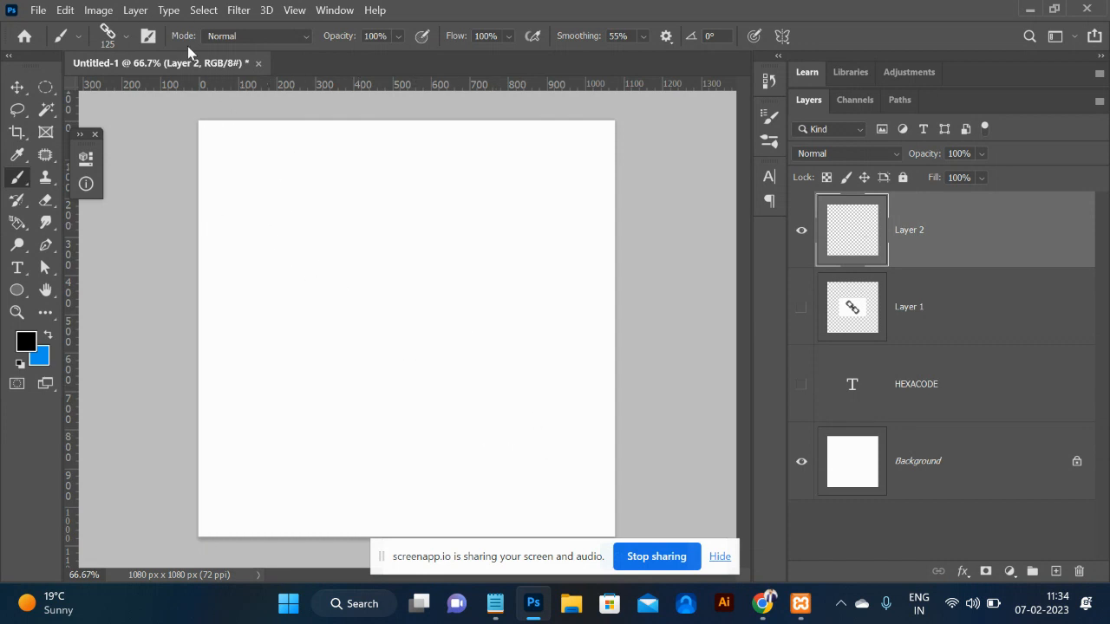
In Brush Tip Shape, set the chain brush spacing to 122% and rotate the tip.
click(146, 37)
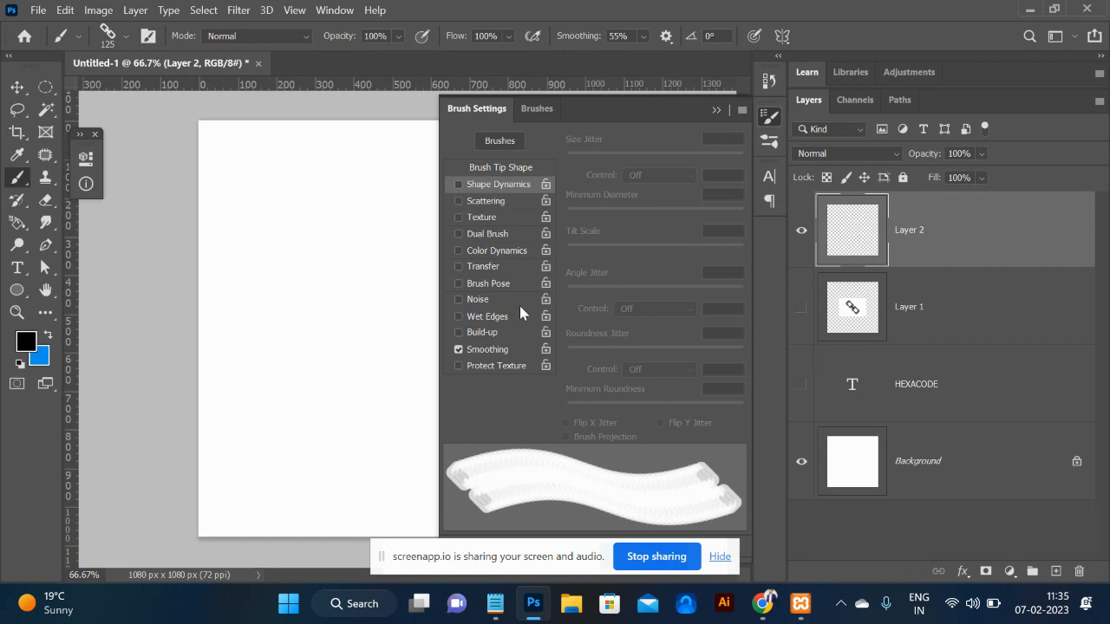
click(496, 169)
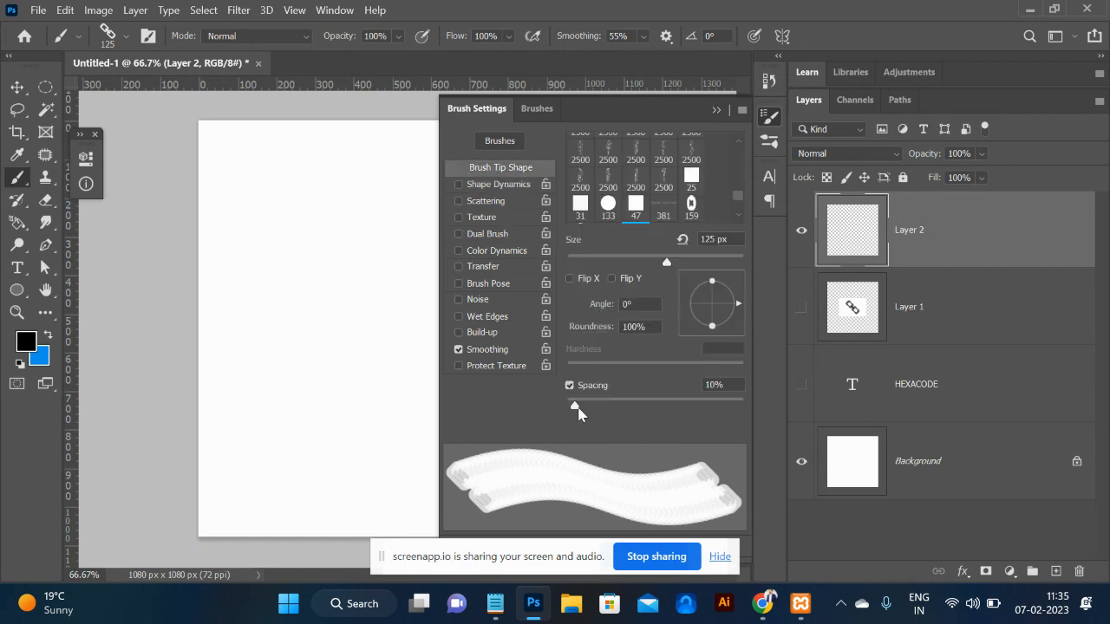
drag(575, 406, 664, 413)
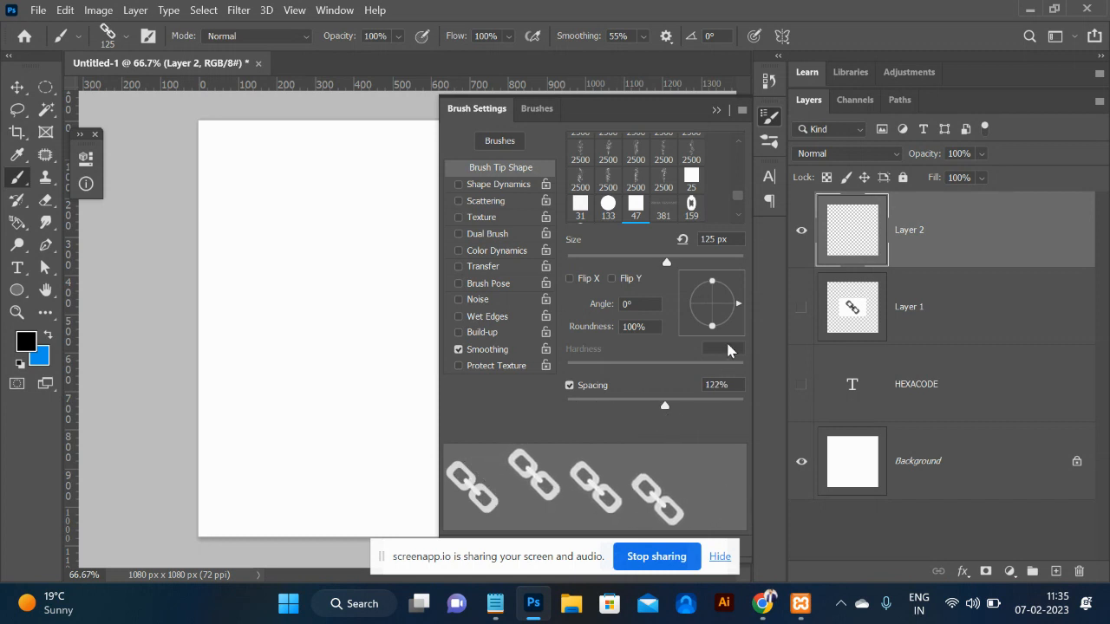
mouse_move(736, 306)
mouse_down()
mouse_move(726, 282)
mouse_move(732, 295)
mouse_up()
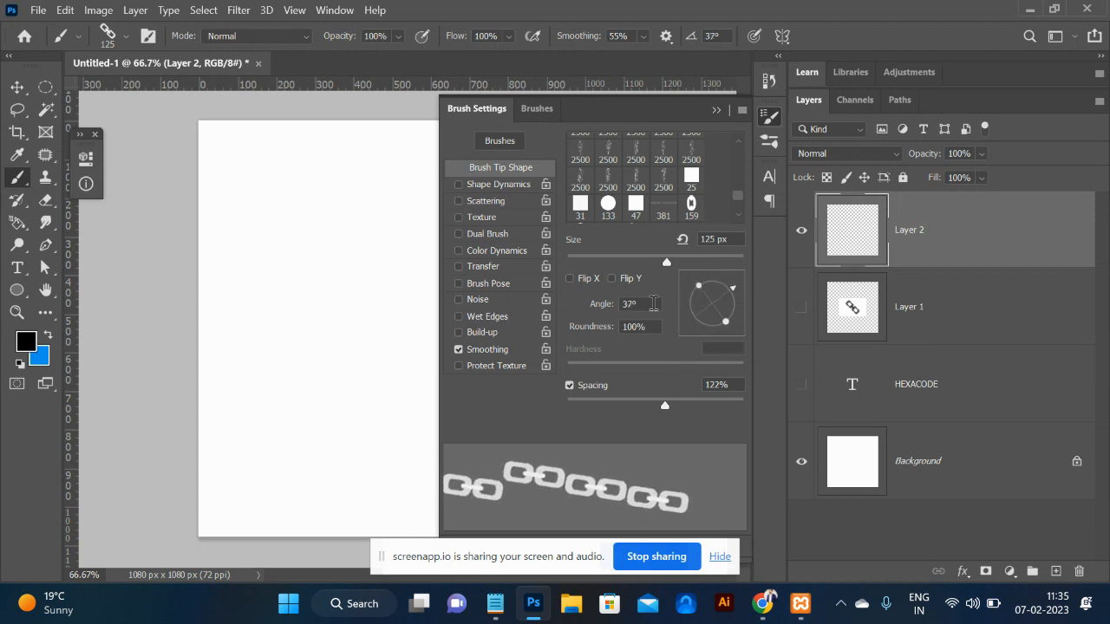
Enable Shape Dynamics with Angle Jitter Control set to Direction, and set the tip angle to 45°.
click(493, 185)
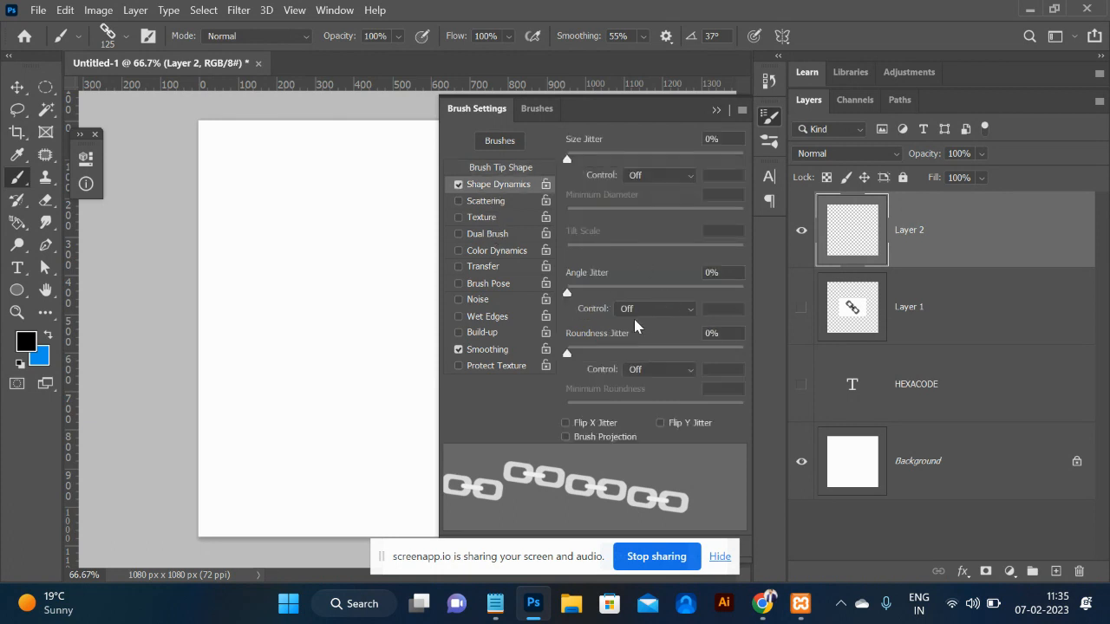
click(654, 310)
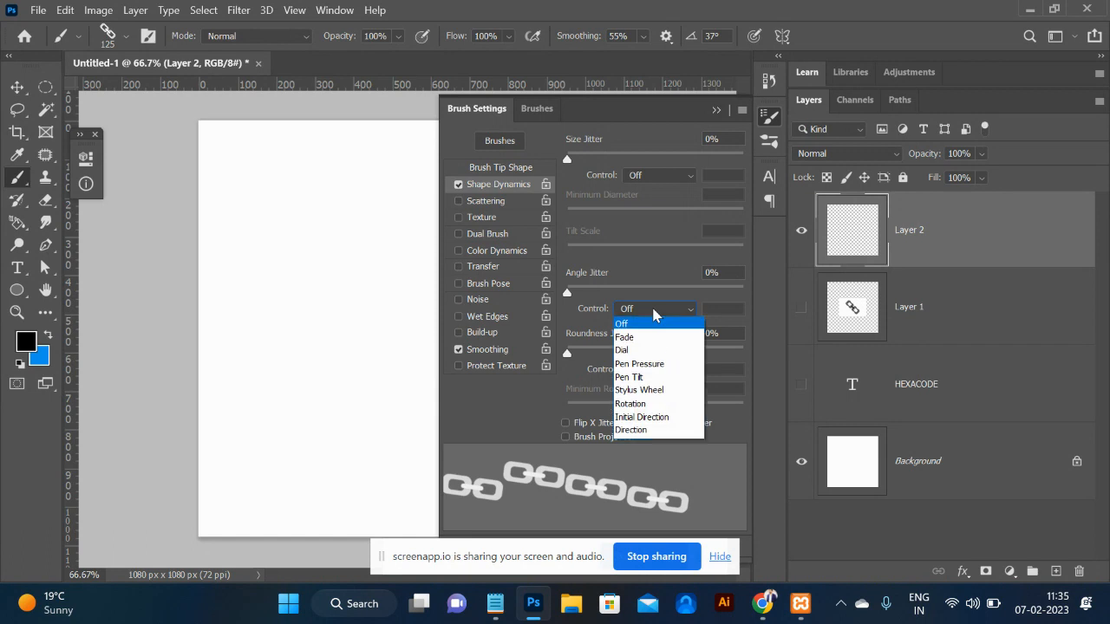
click(646, 430)
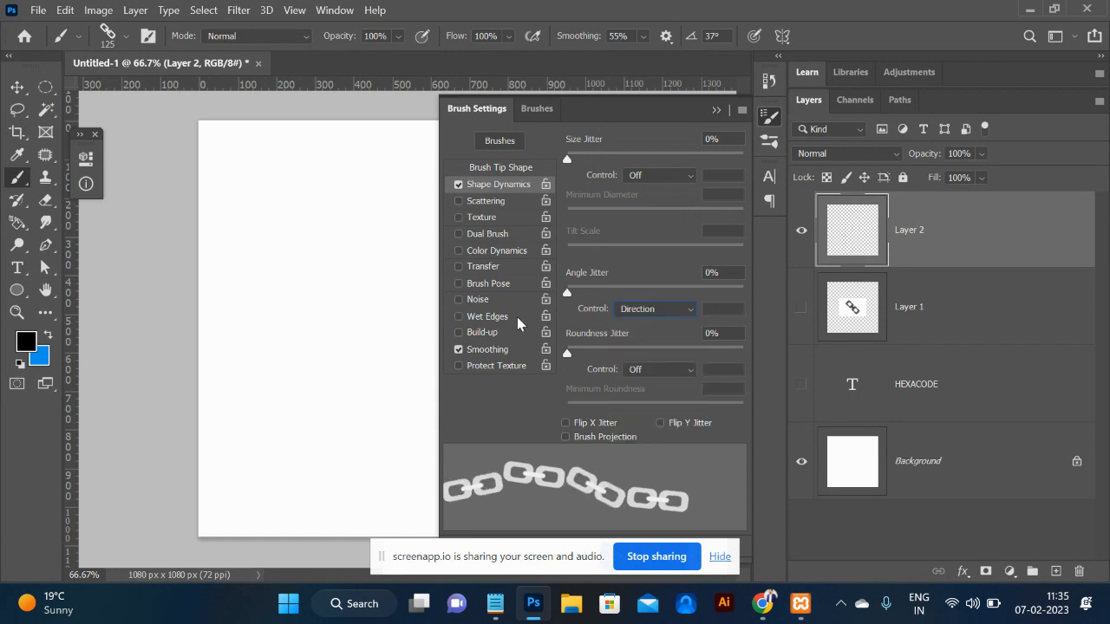
click(490, 168)
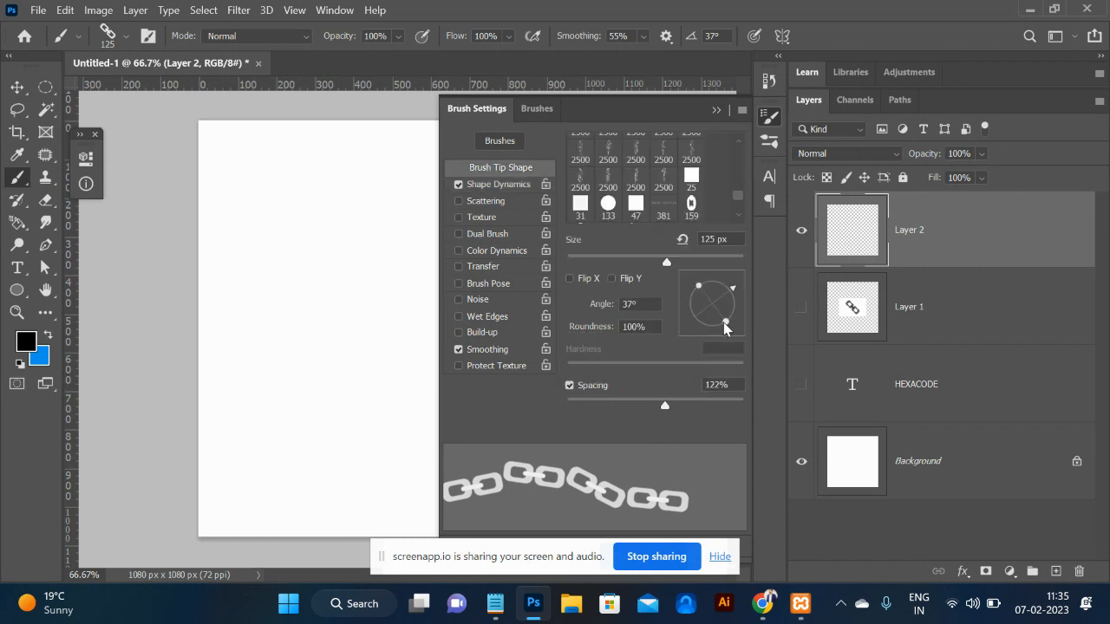
drag(732, 293, 732, 290)
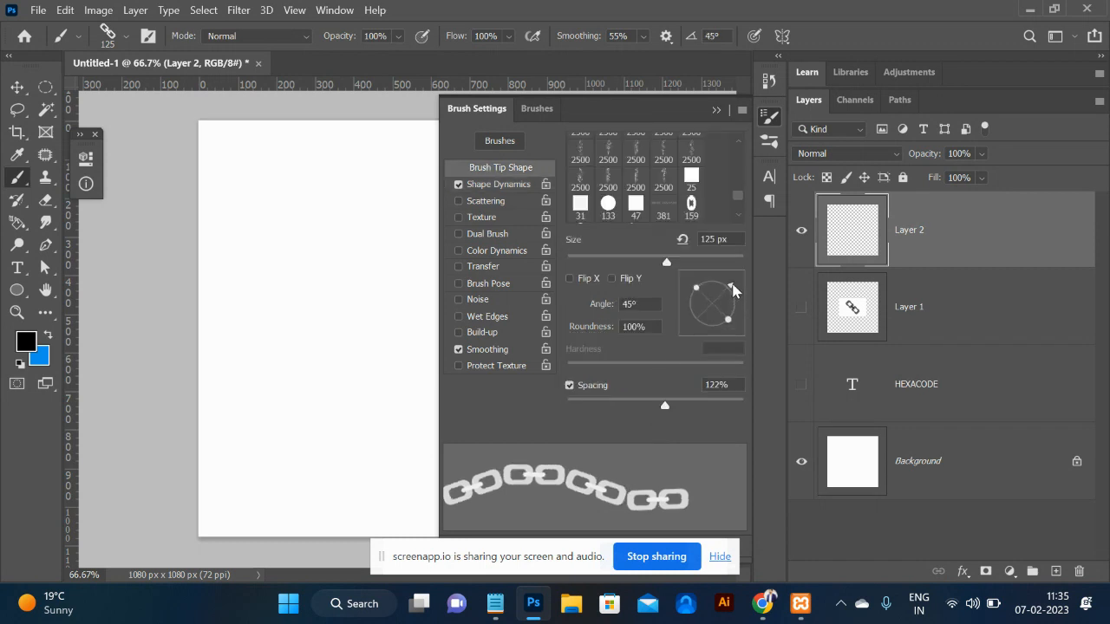
click(716, 110)
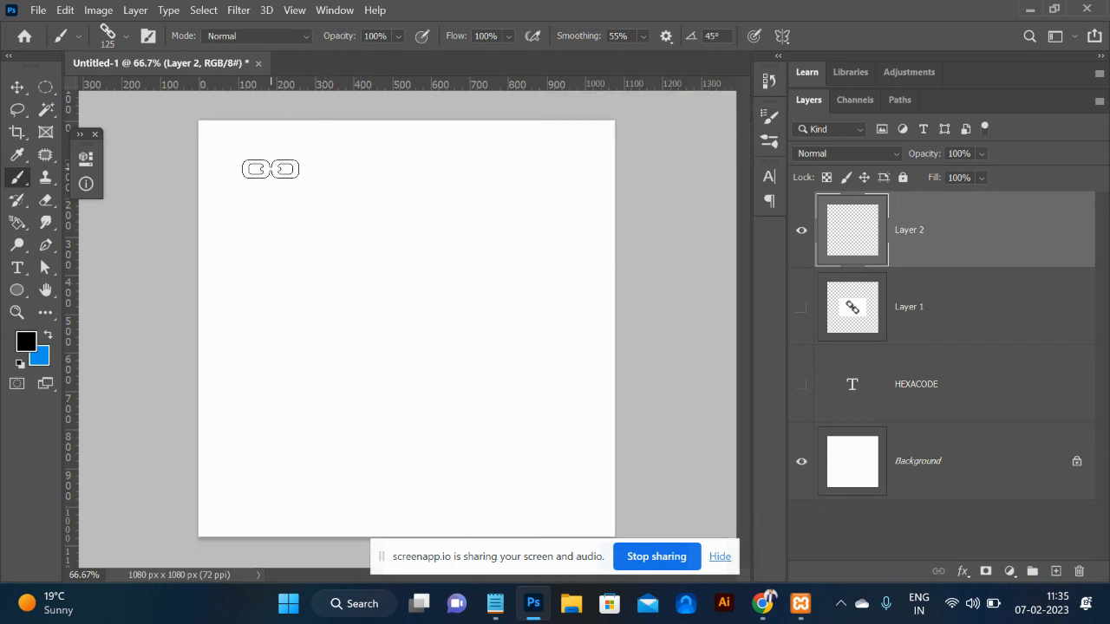
Paint test chain strokes across the top left of the page, then undo them.
drag(260, 167, 346, 182)
mouse_move(415, 228)
mouse_down()
mouse_move(401, 330)
mouse_move(383, 365)
mouse_move(386, 384)
mouse_move(428, 415)
mouse_move(492, 405)
mouse_move(532, 196)
mouse_move(558, 175)
mouse_move(634, 221)
mouse_move(662, 289)
mouse_move(687, 313)
mouse_move(647, 366)
mouse_move(532, 443)
mouse_move(474, 460)
mouse_move(414, 509)
mouse_move(348, 511)
mouse_move(285, 437)
mouse_move(266, 358)
mouse_move(265, 227)
mouse_up()
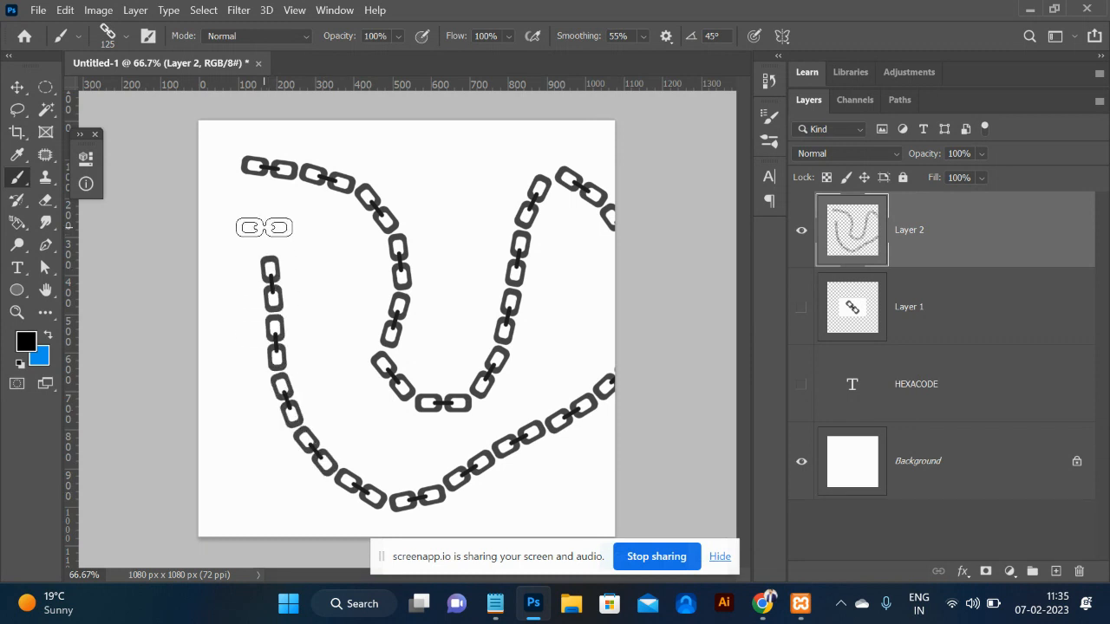
key(Caps_Lock)
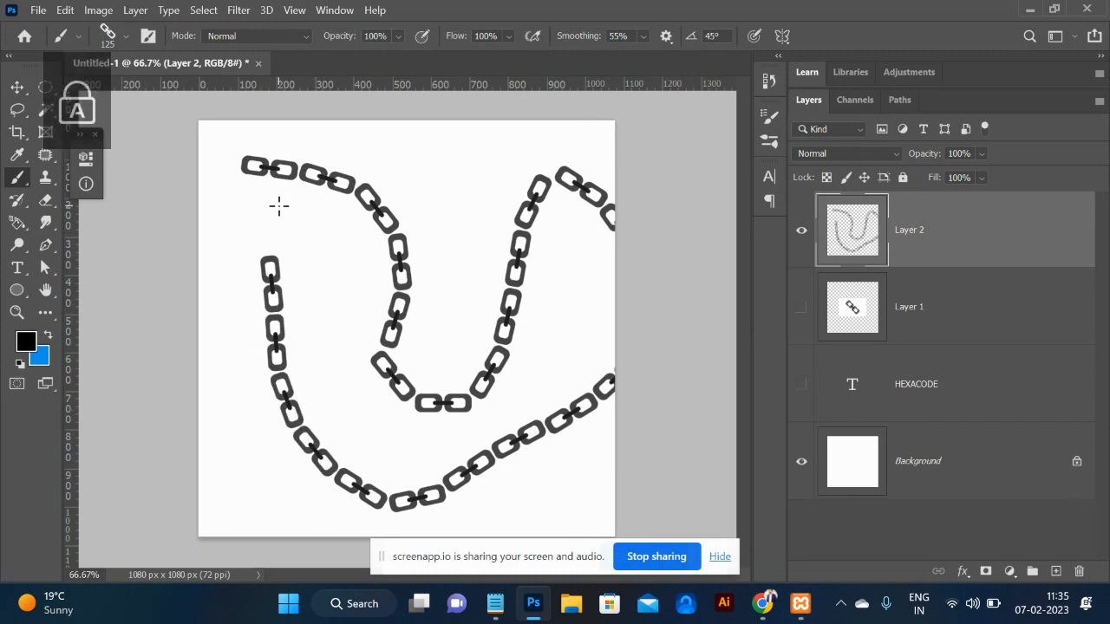
key(Caps_Lock)
drag(263, 226, 255, 161)
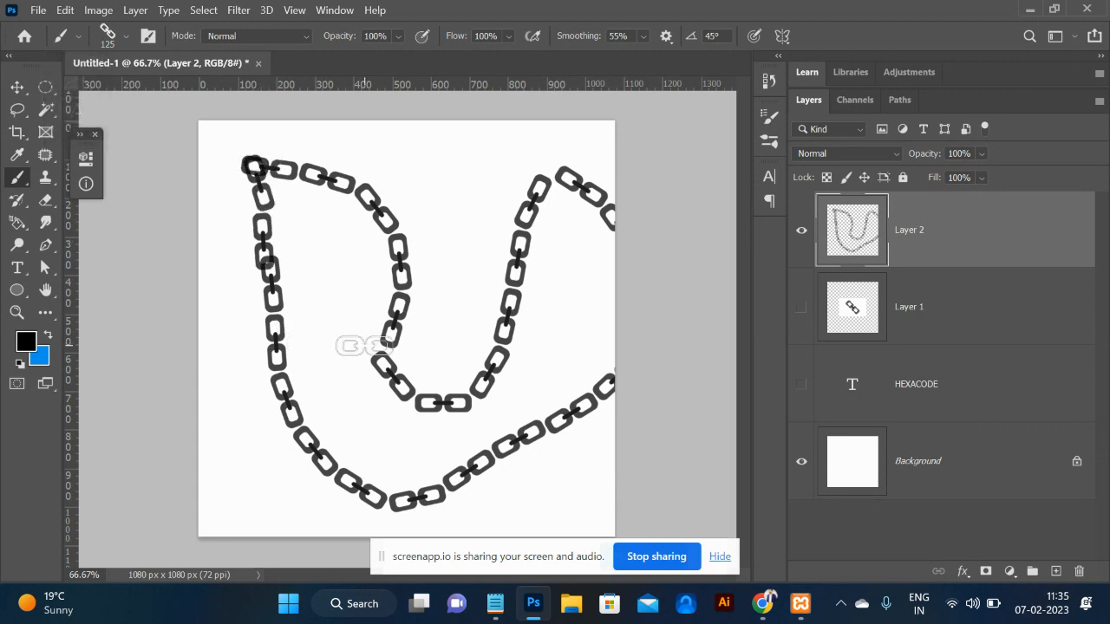
key(ctrl+z)
key(ctrl+z)
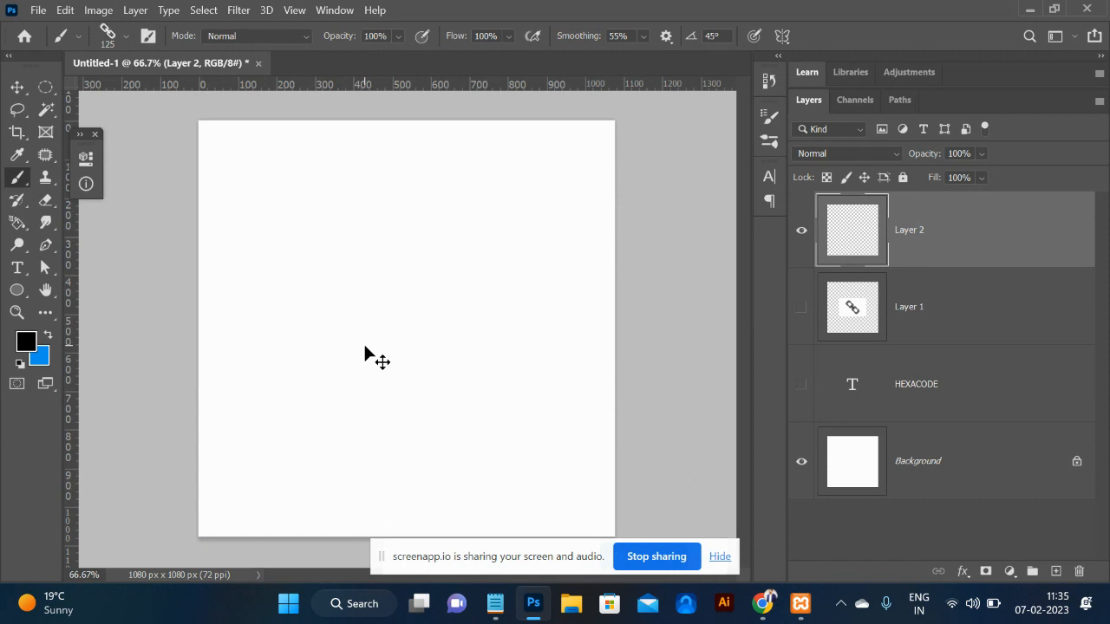
Remove Layer 2, deselect, and delete Layer 1 holding the original chain artwork.
key(ctrl+z)
key(ctrl+z)
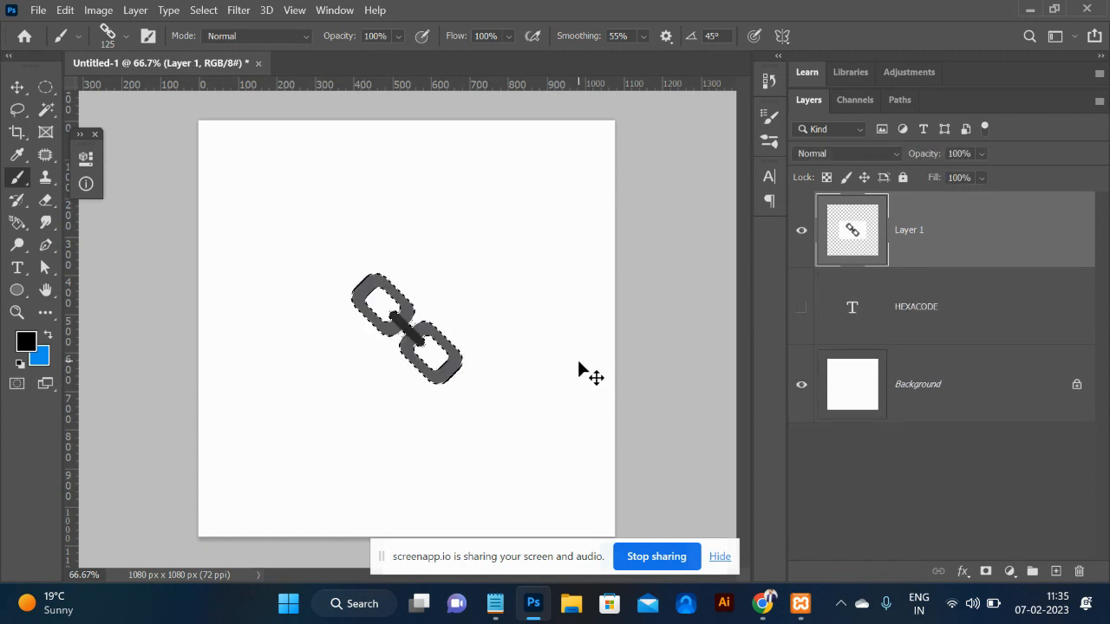
key(ctrl+d)
key(Delete)
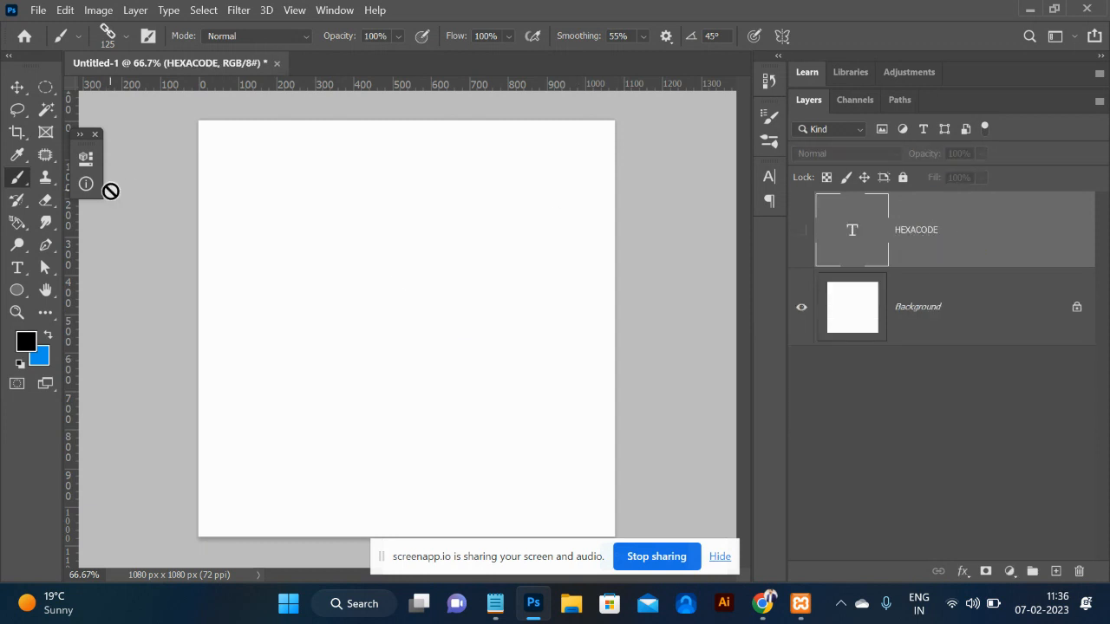
On a new empty layer, draw a circular path with the Ellipse tool in Path mode.
click(16, 291)
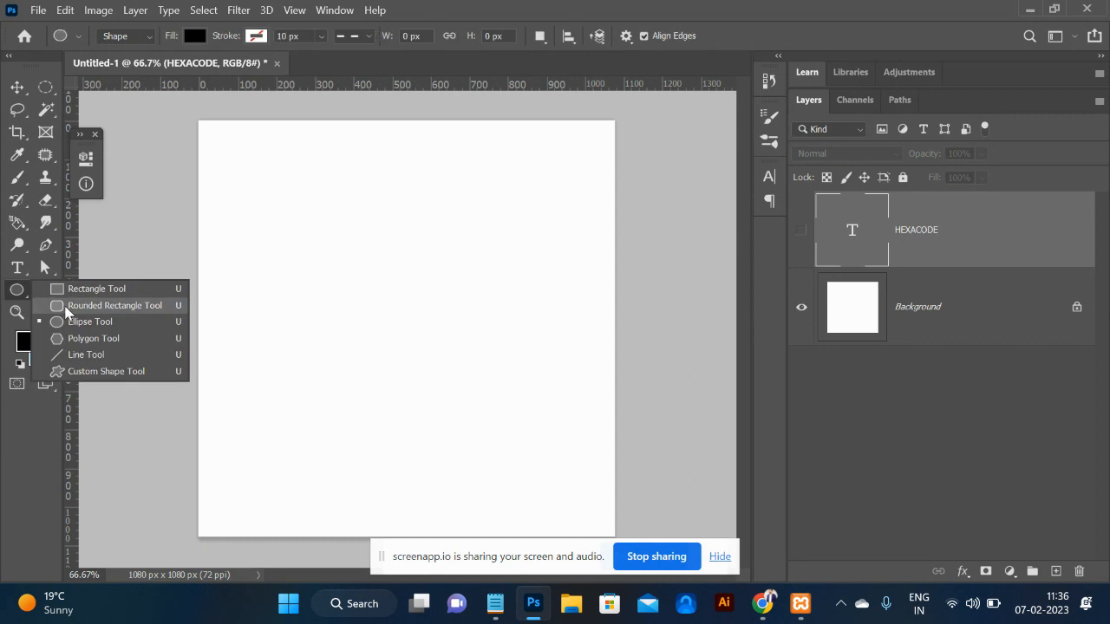
click(131, 35)
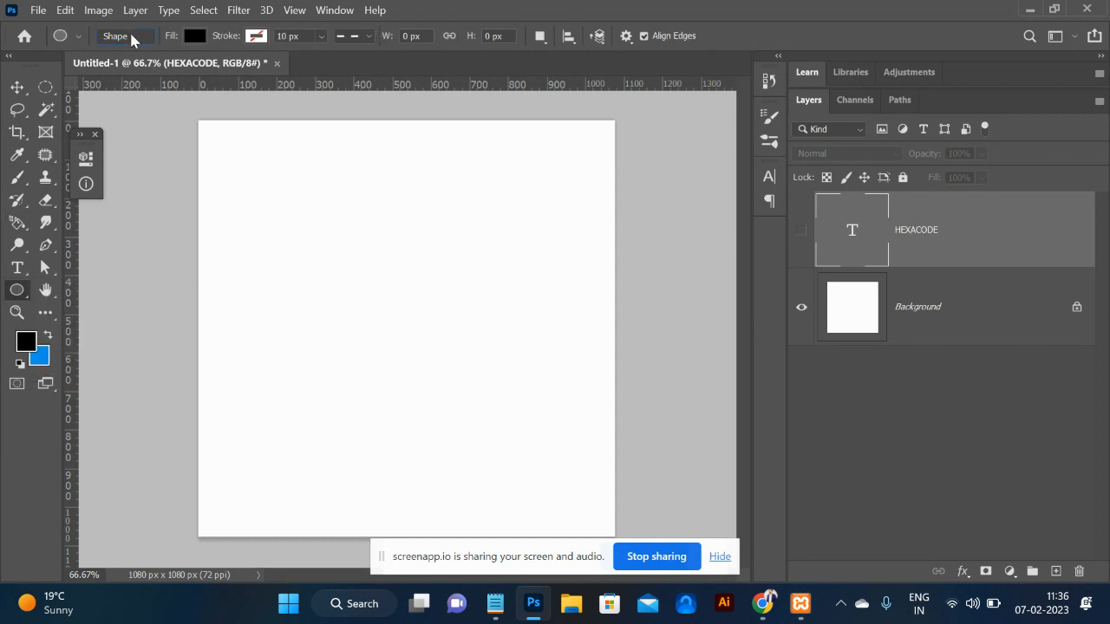
click(132, 34)
click(121, 67)
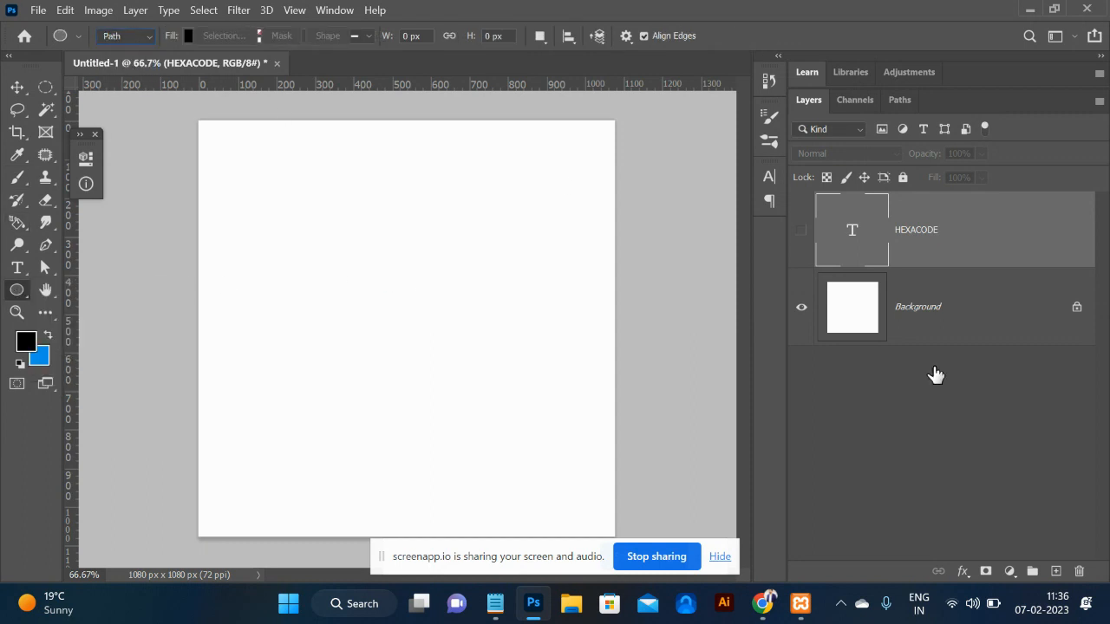
click(1054, 572)
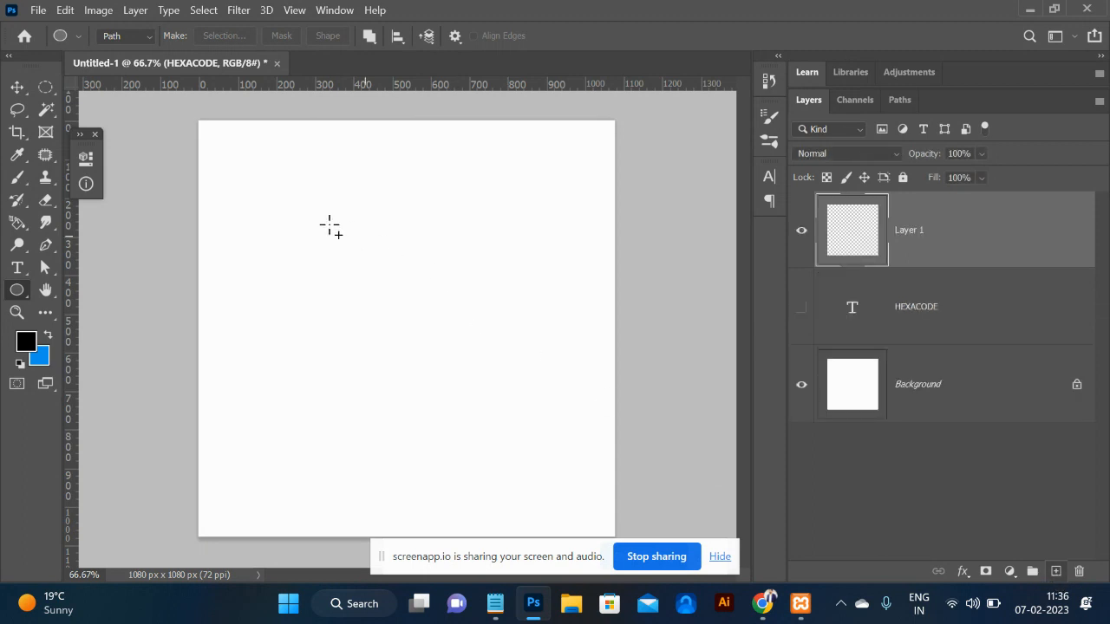
drag(287, 212, 526, 452)
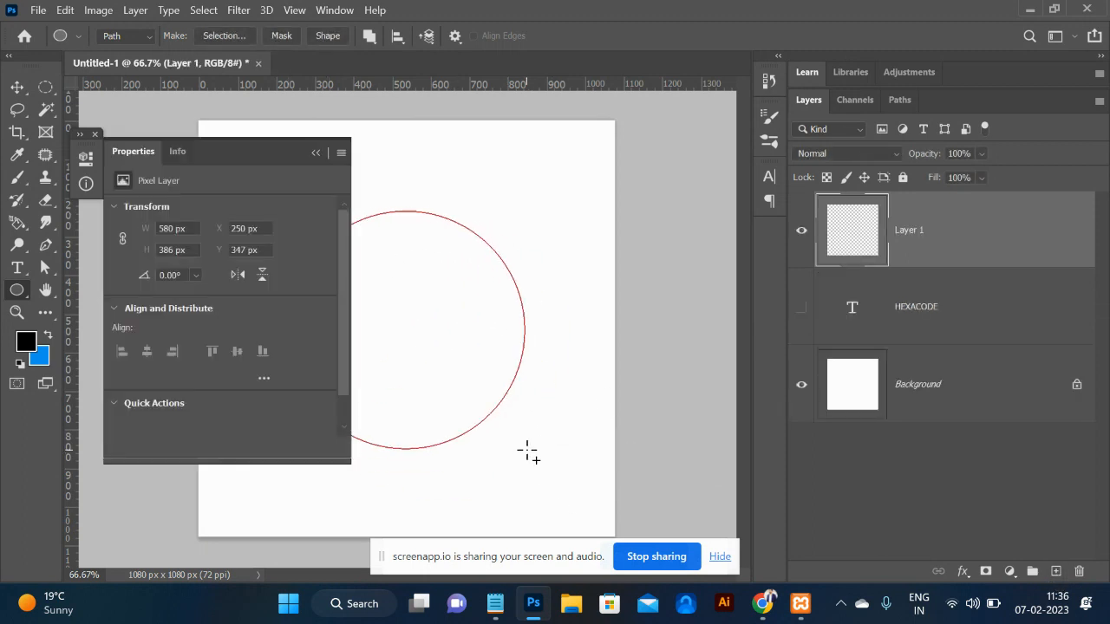
click(322, 154)
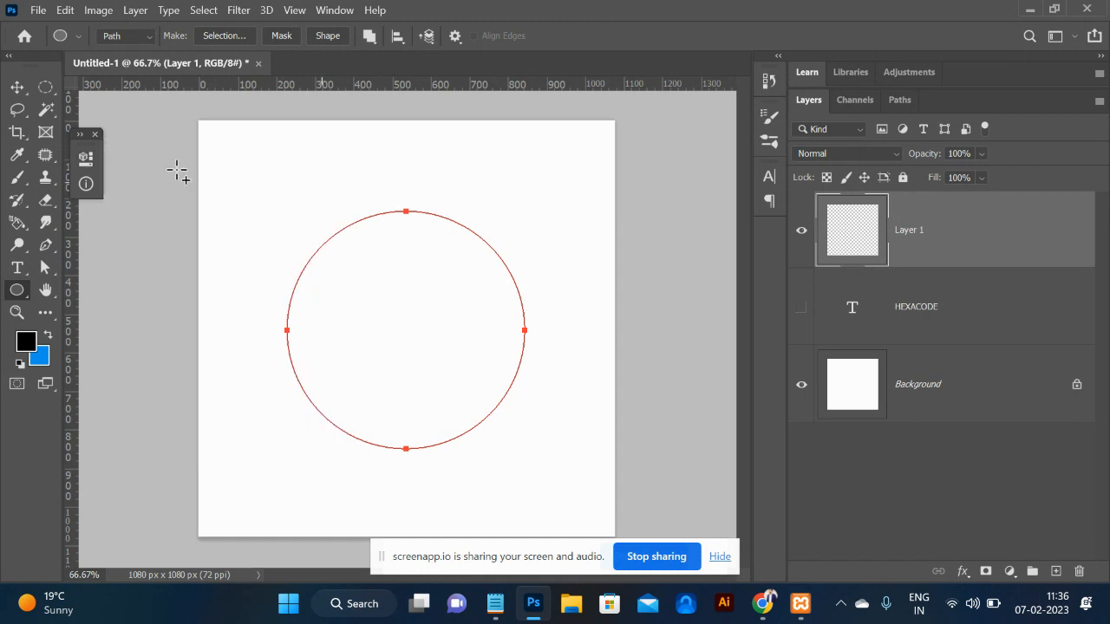
Stroke the circle path with the chain brush, then hide the work path.
click(46, 246)
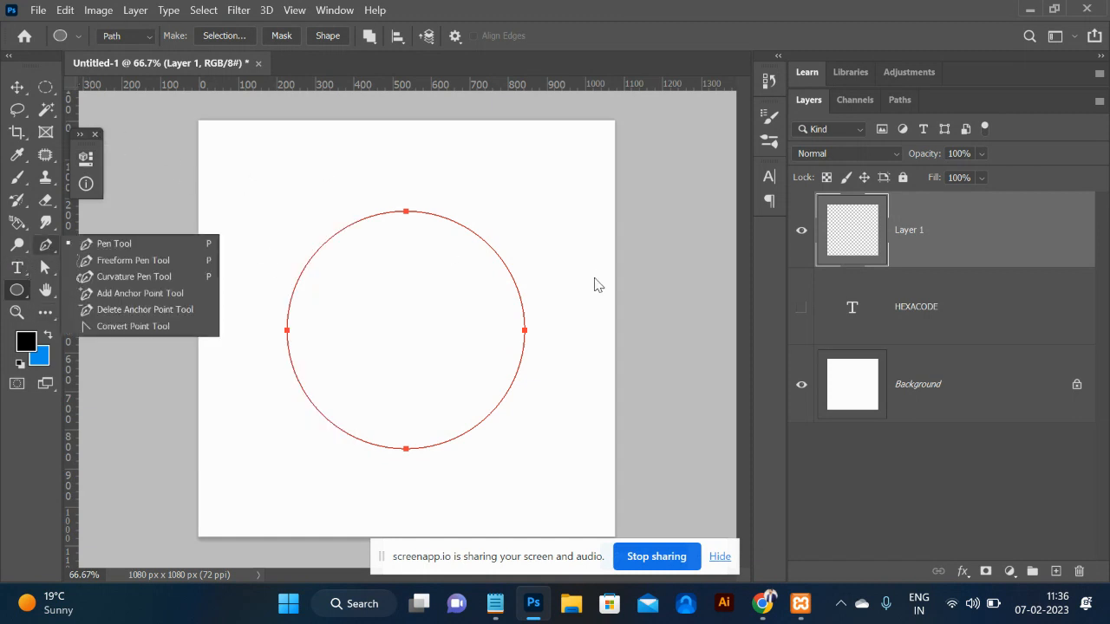
right_click(411, 221)
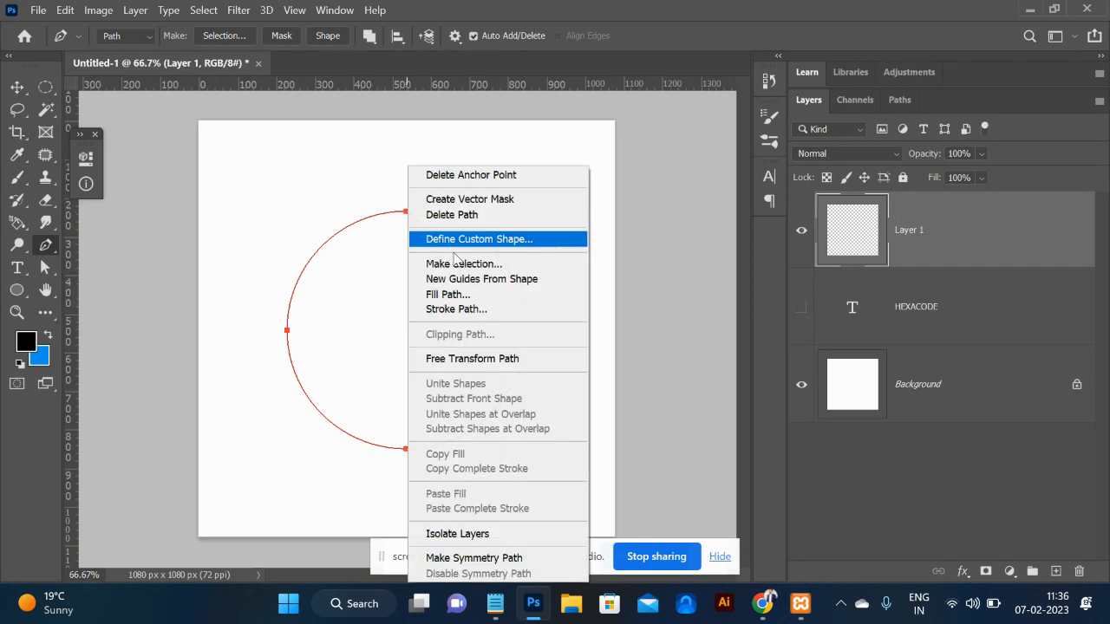
click(479, 312)
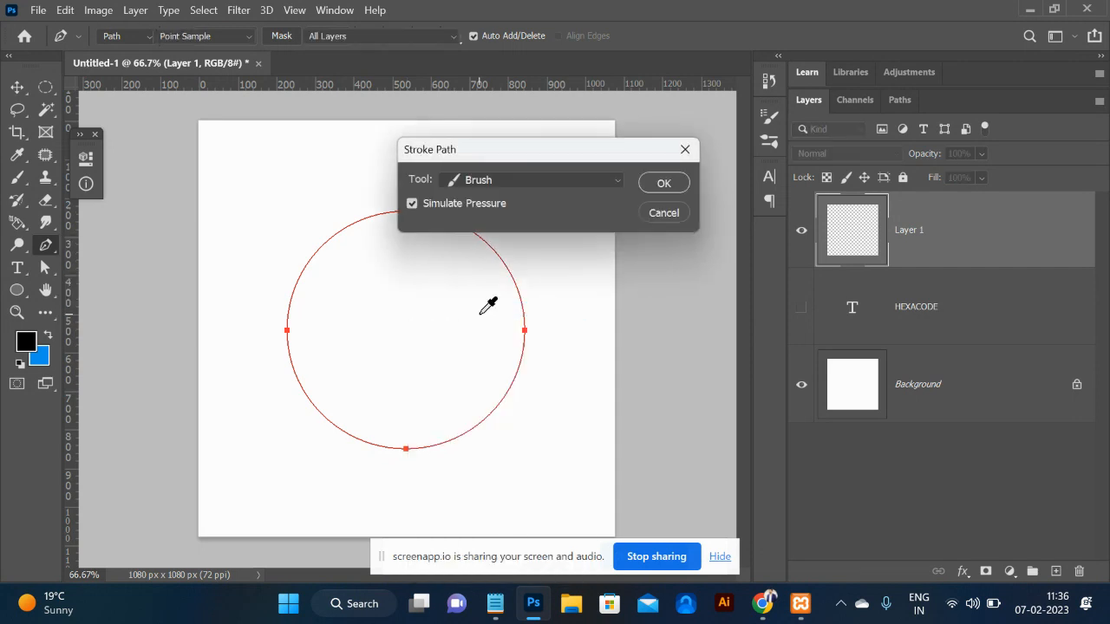
click(663, 184)
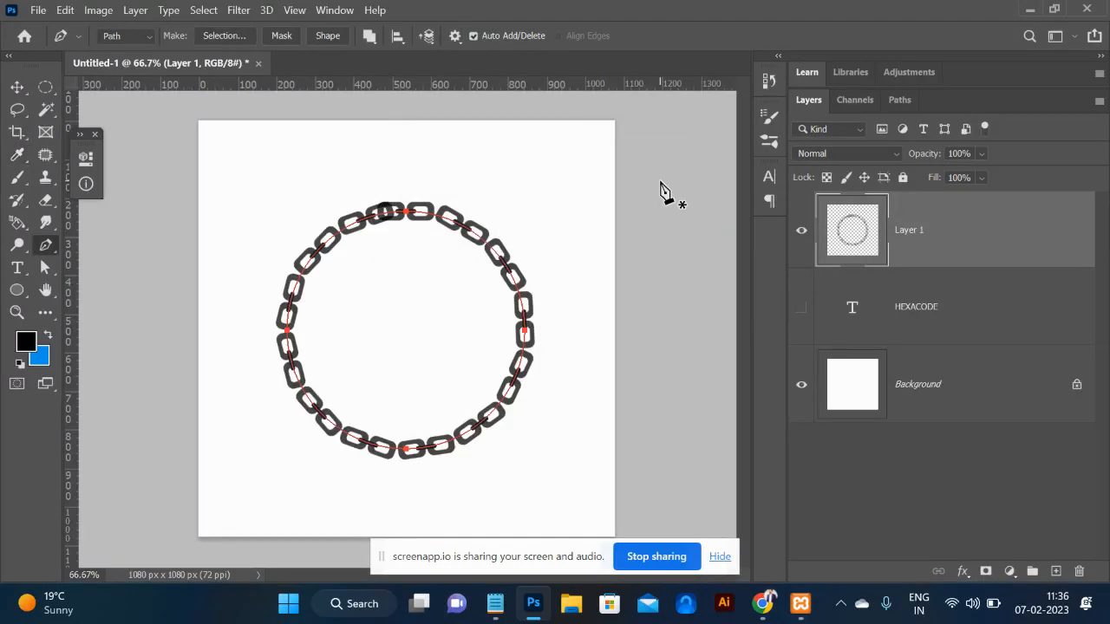
key(Return)
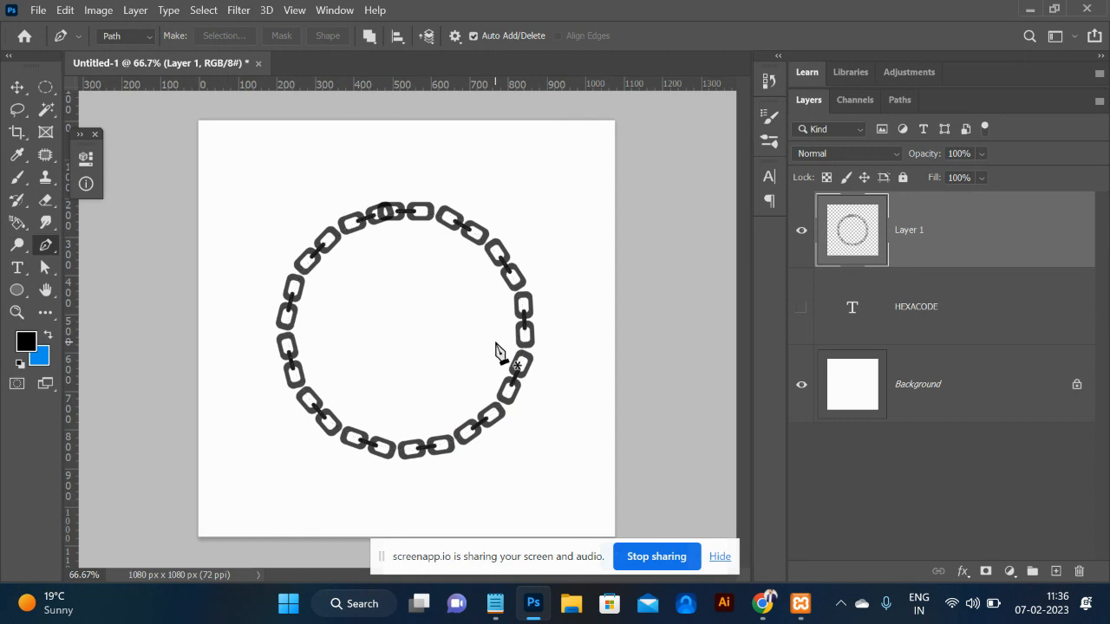
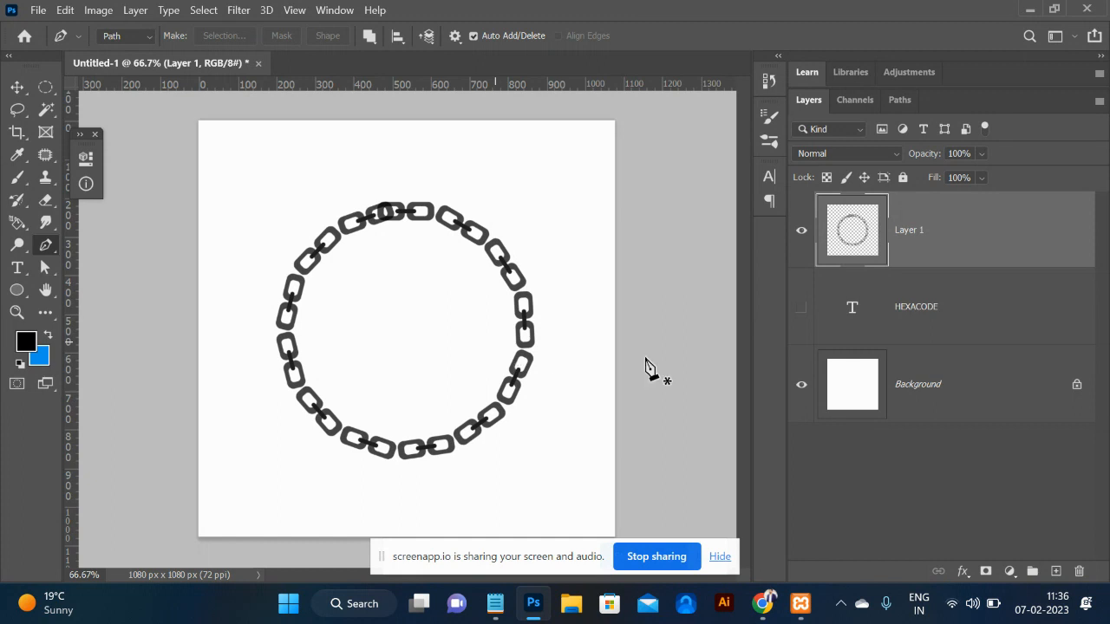
Undo the chain-link ring stroke so Layer 1 is empty on the 1080 × 1080 white canvas.
key(ctrl+z)
key(ctrl+z)
key(ctrl+z)
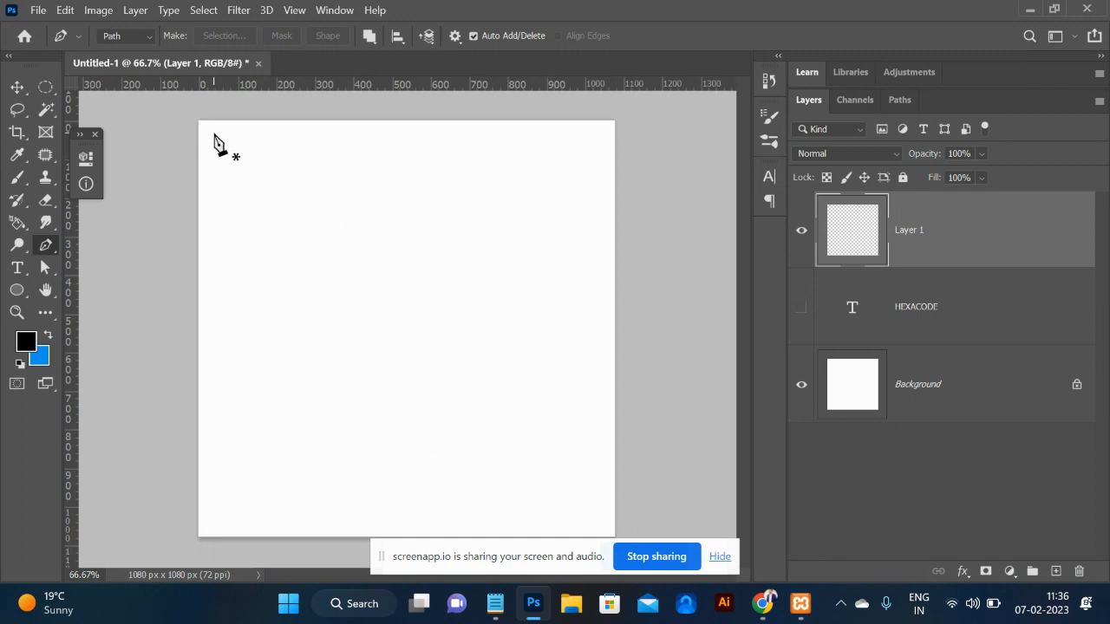
shift+click(572, 143)
Clear the old work path, then draw a roughly 994 × 976 px rectangle path across the canvas.
key(ctrl+z)
key(ctrl+z)
click(17, 289)
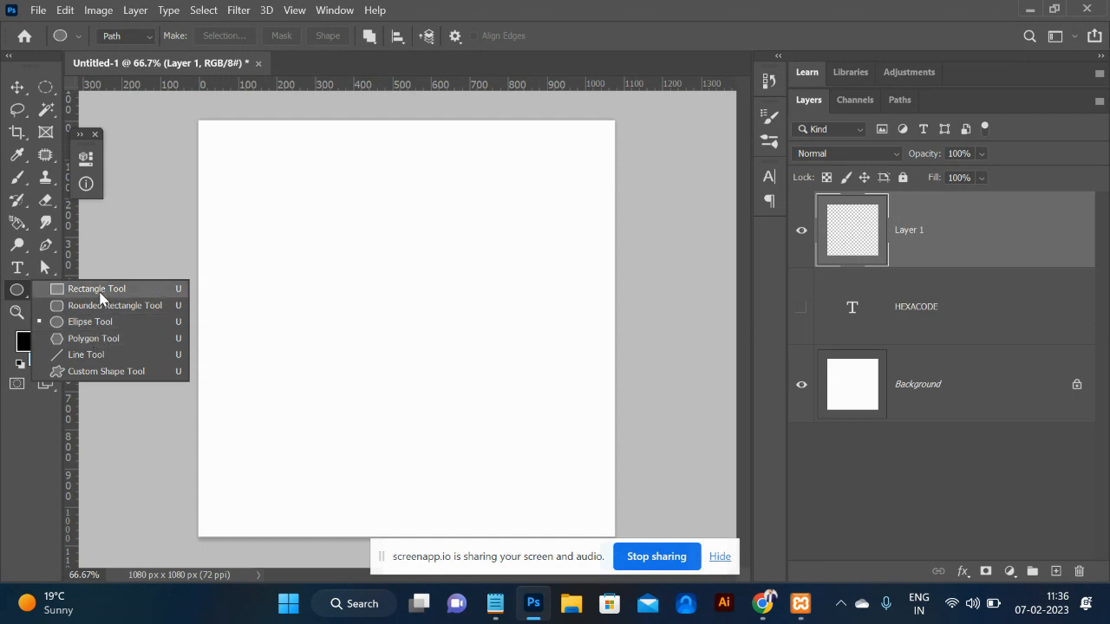
key(Escape)
drag(212, 140, 593, 518)
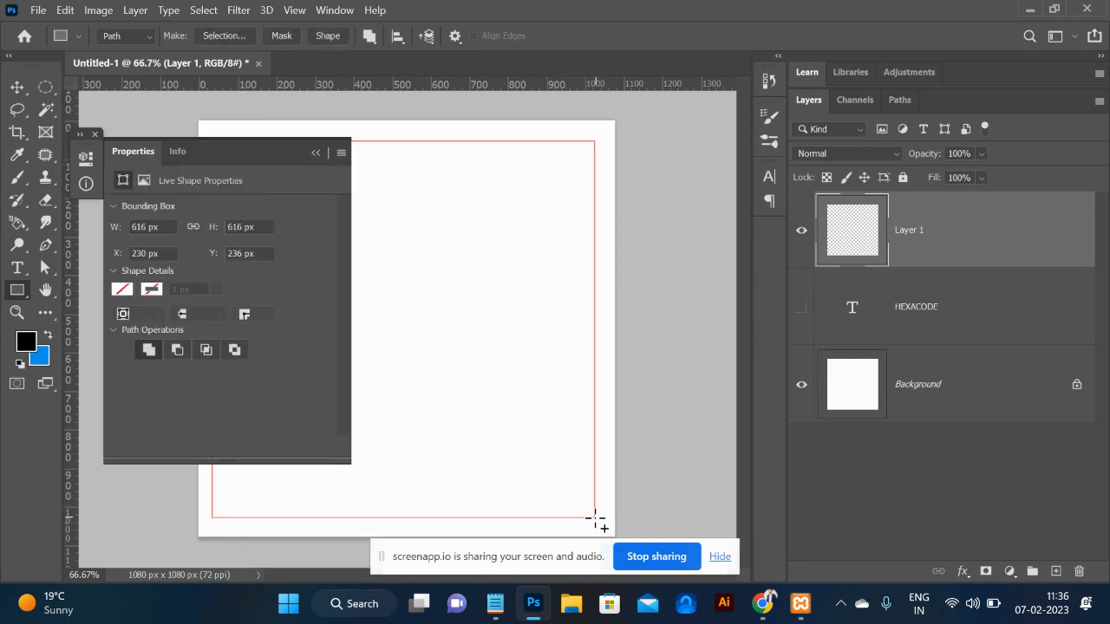
click(322, 154)
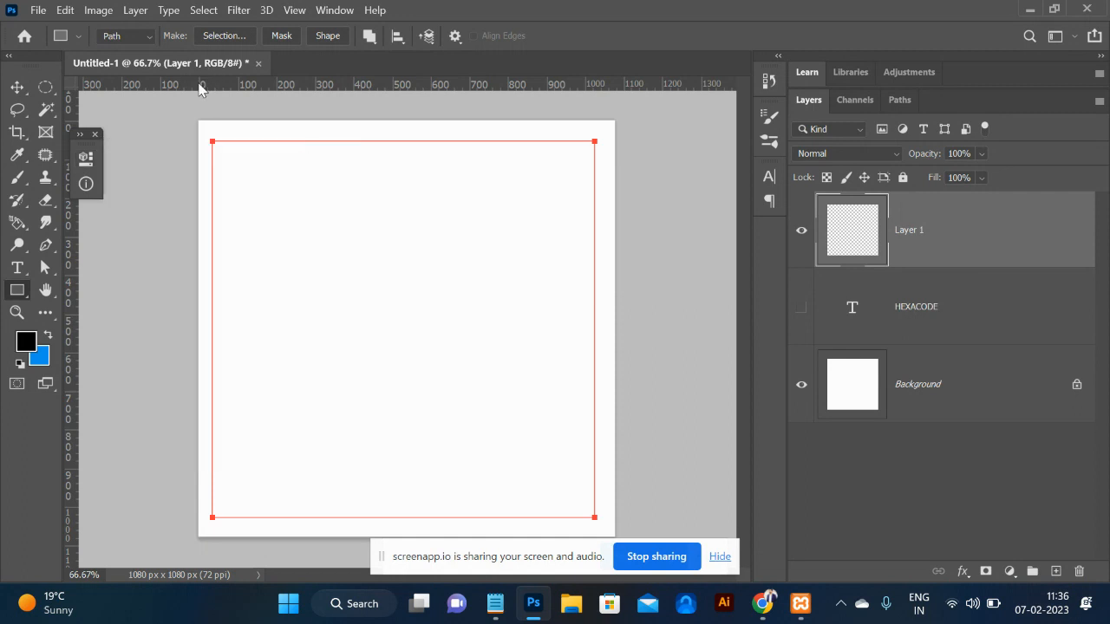
key(b)
click(108, 39)
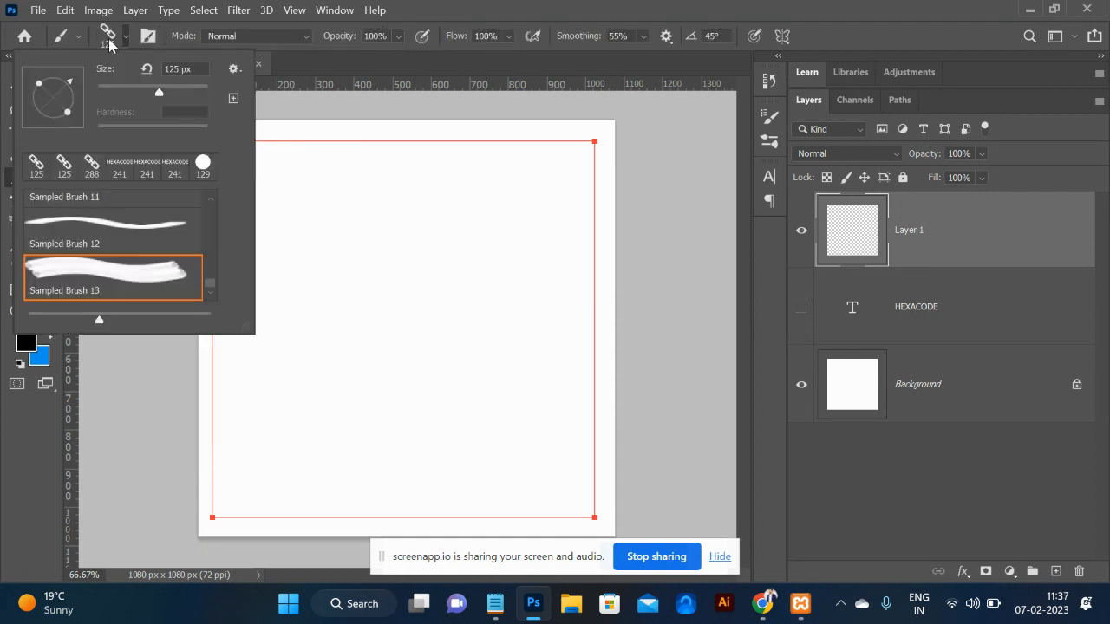
Use the 241 px HEXACODE brush with 798% spacing and Shape Dynamics angle set to Direction.
click(178, 171)
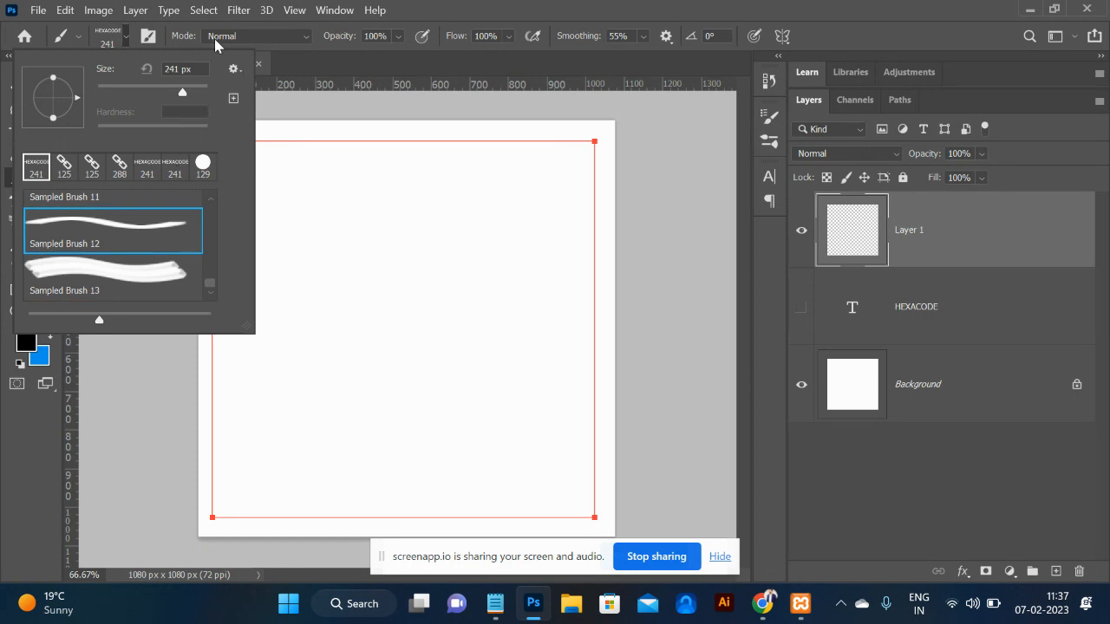
click(146, 38)
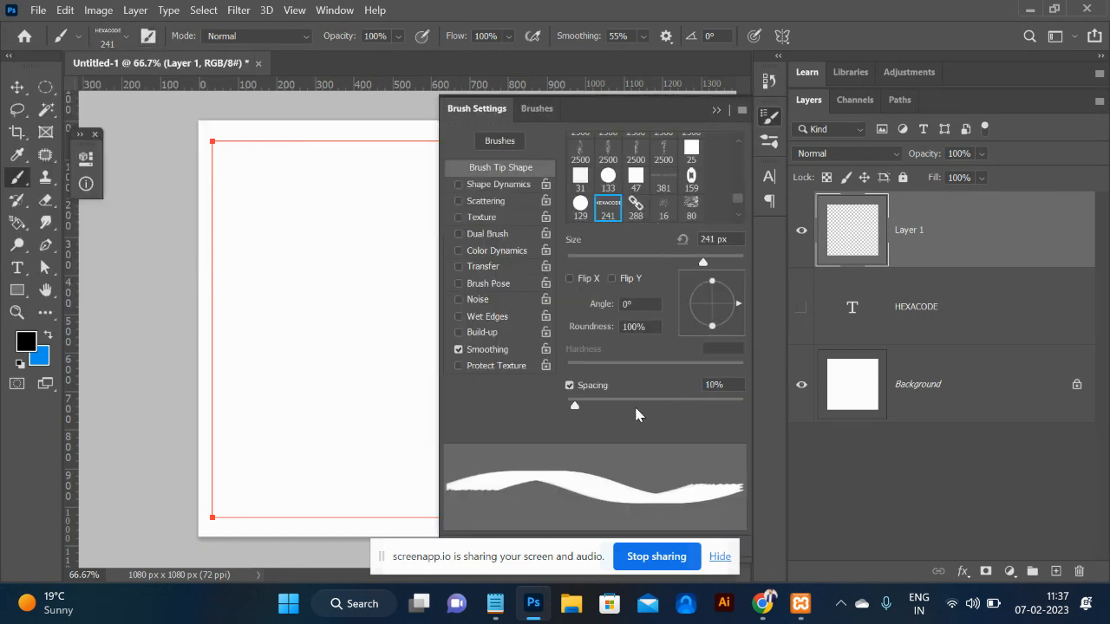
drag(575, 404, 728, 414)
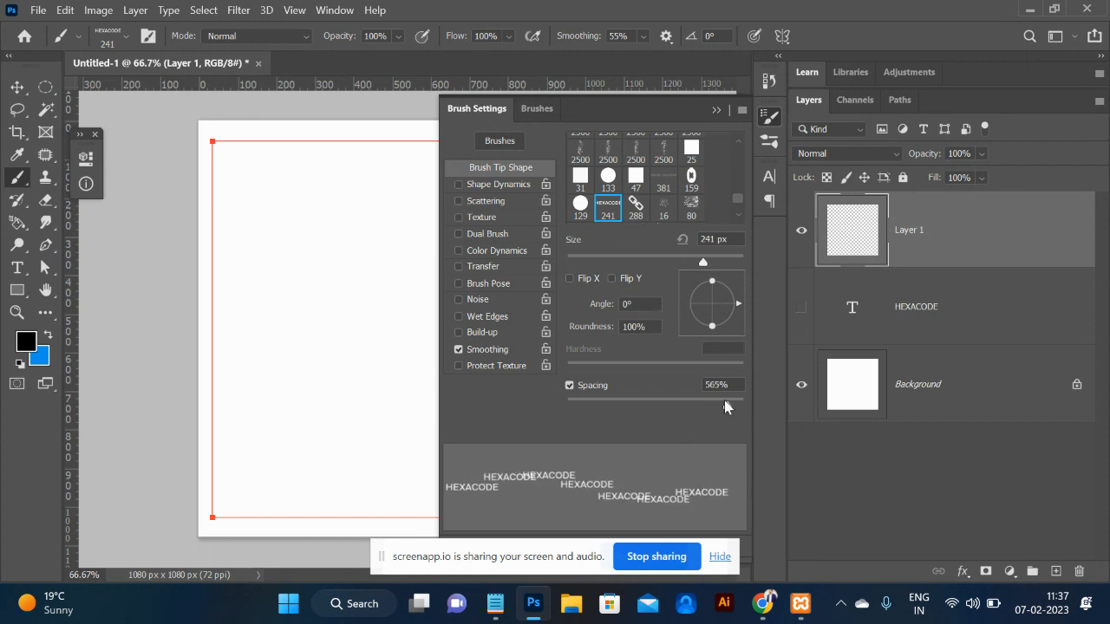
drag(730, 411, 732, 413)
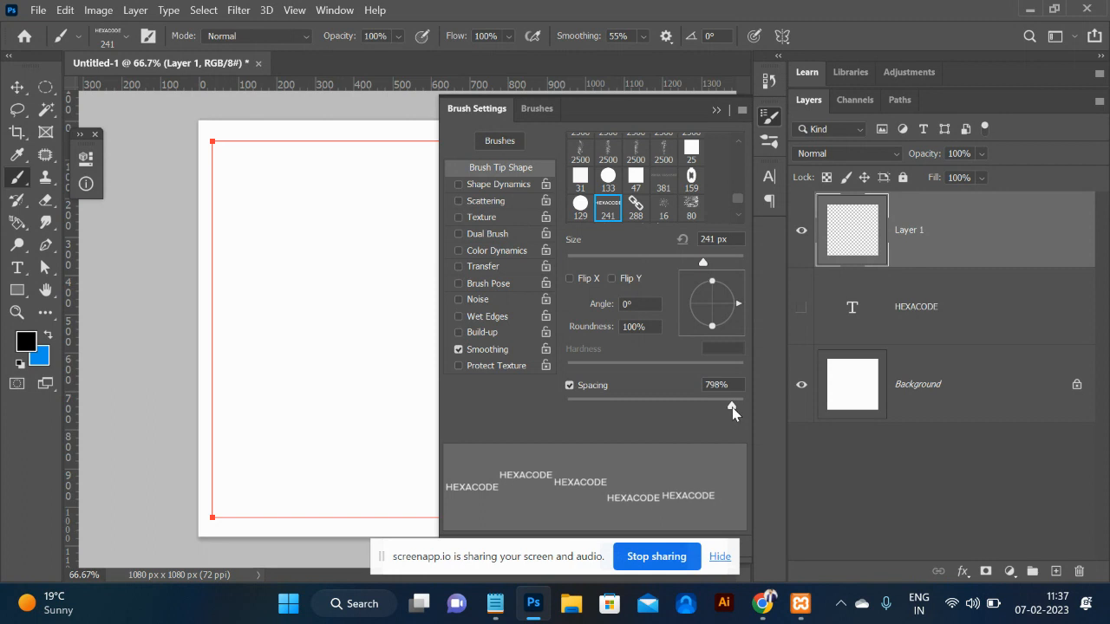
click(499, 185)
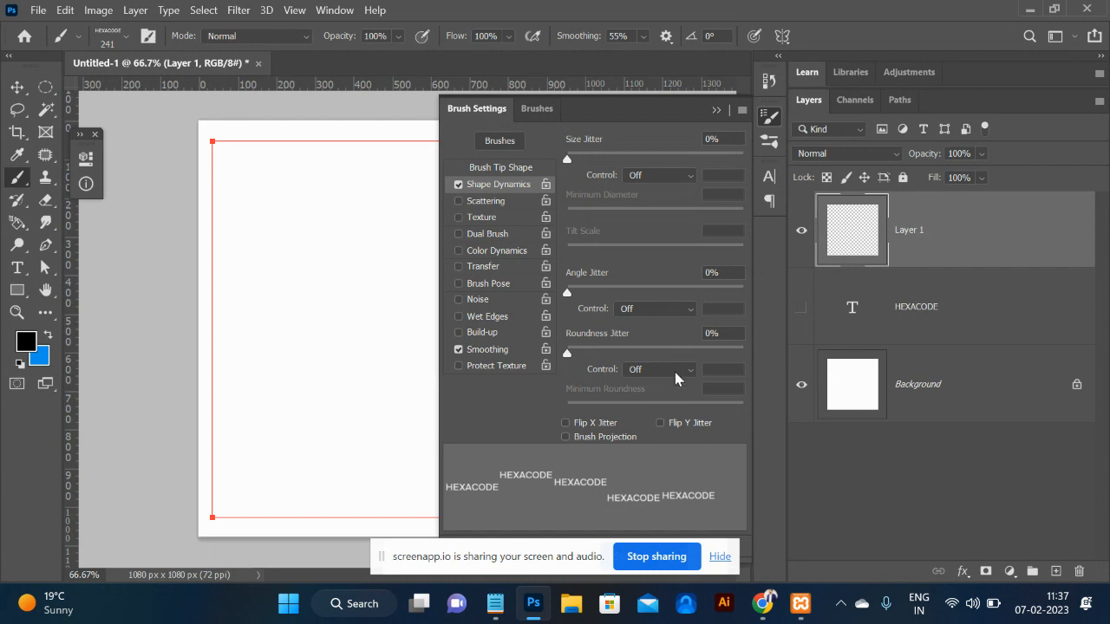
click(668, 314)
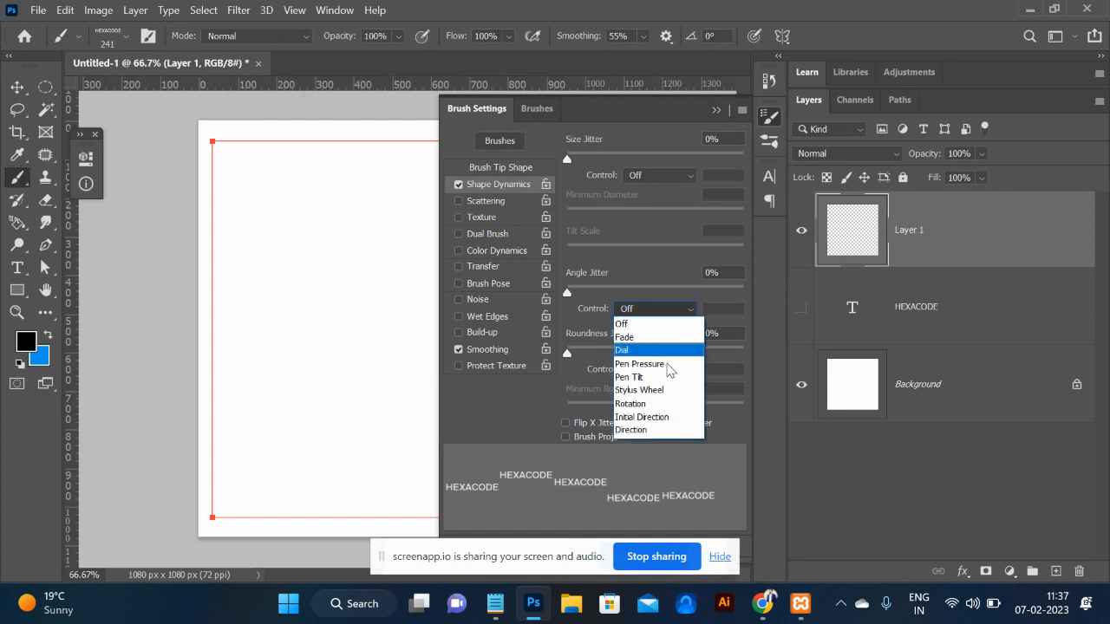
click(664, 431)
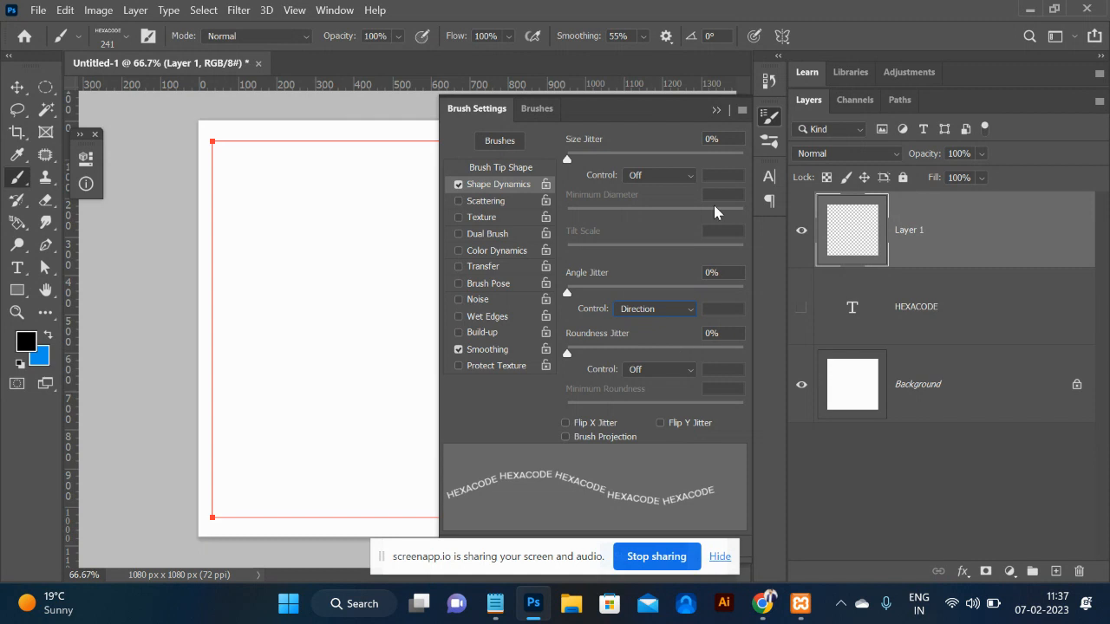
click(716, 110)
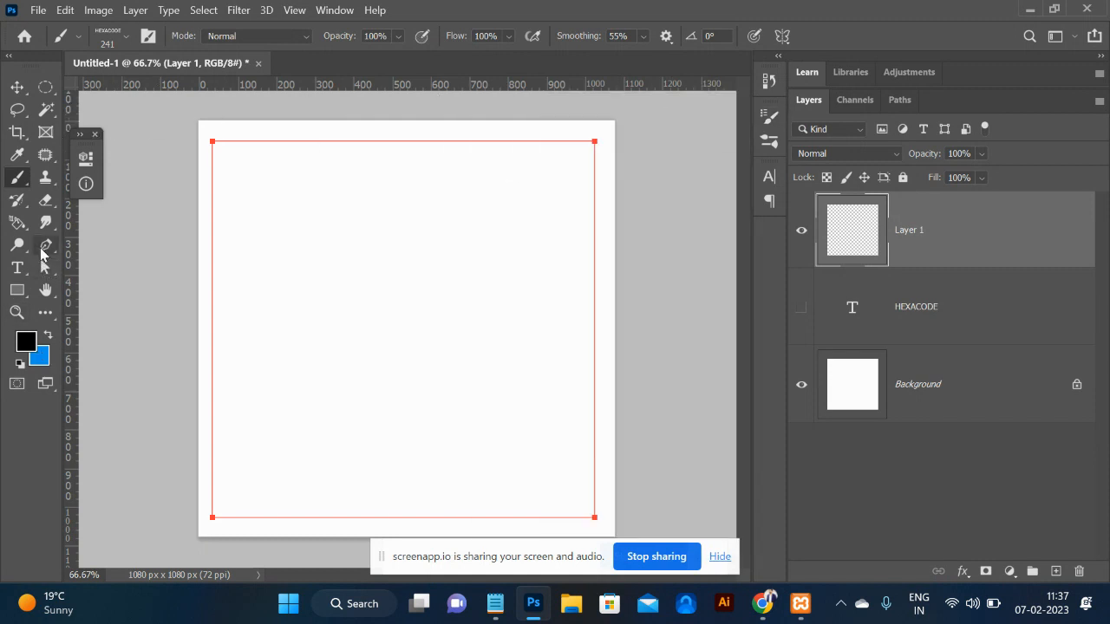
Stroke the rectangle path with the HEXACODE brush to make a lettered border.
click(46, 247)
click(209, 140)
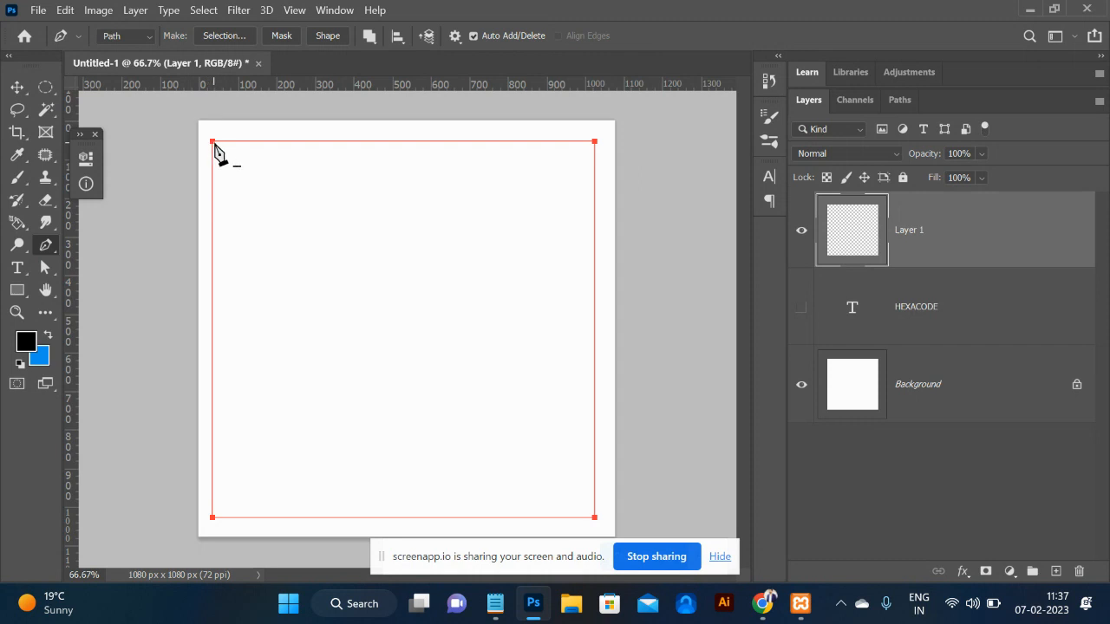
right_click(214, 143)
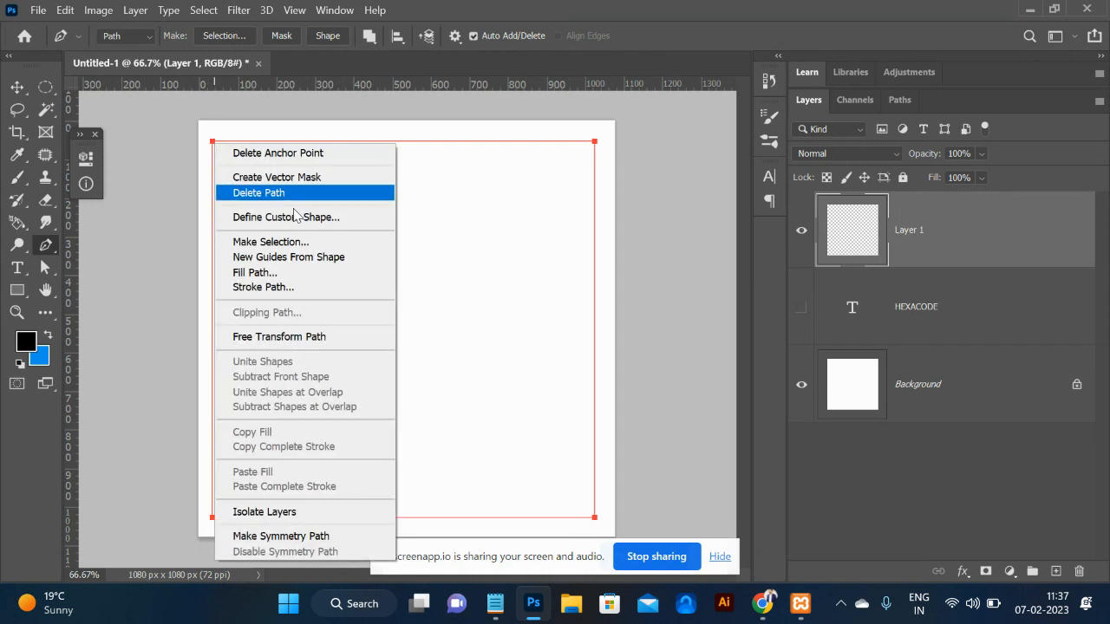
click(293, 288)
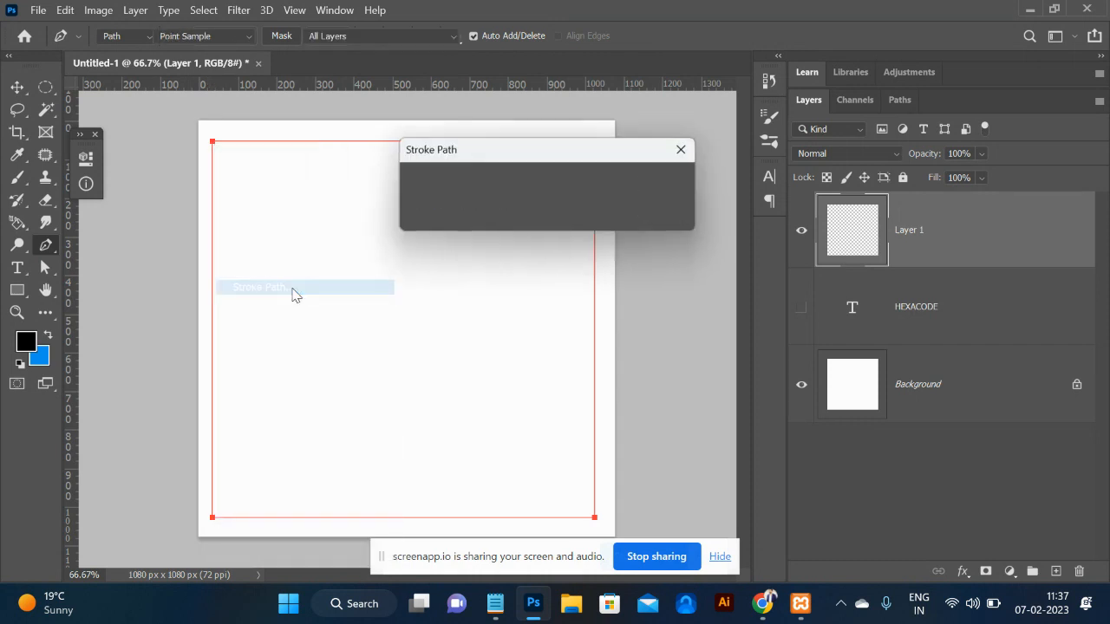
click(665, 183)
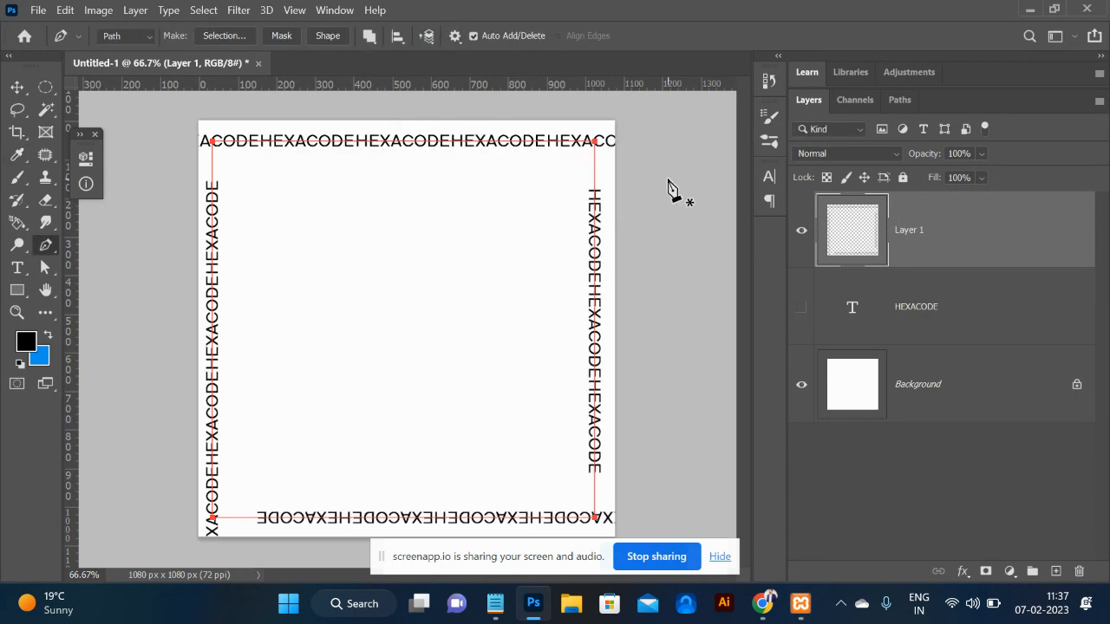
Hide the path to review the text border, then undo the stroke and remove the path.
key(Return)
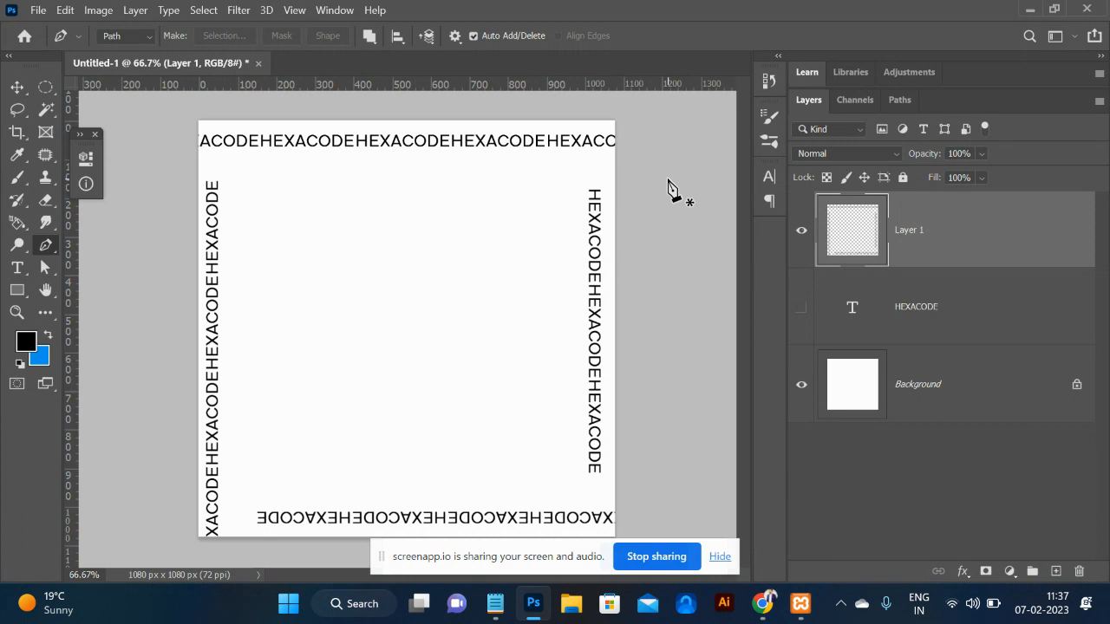
key(ctrl+z)
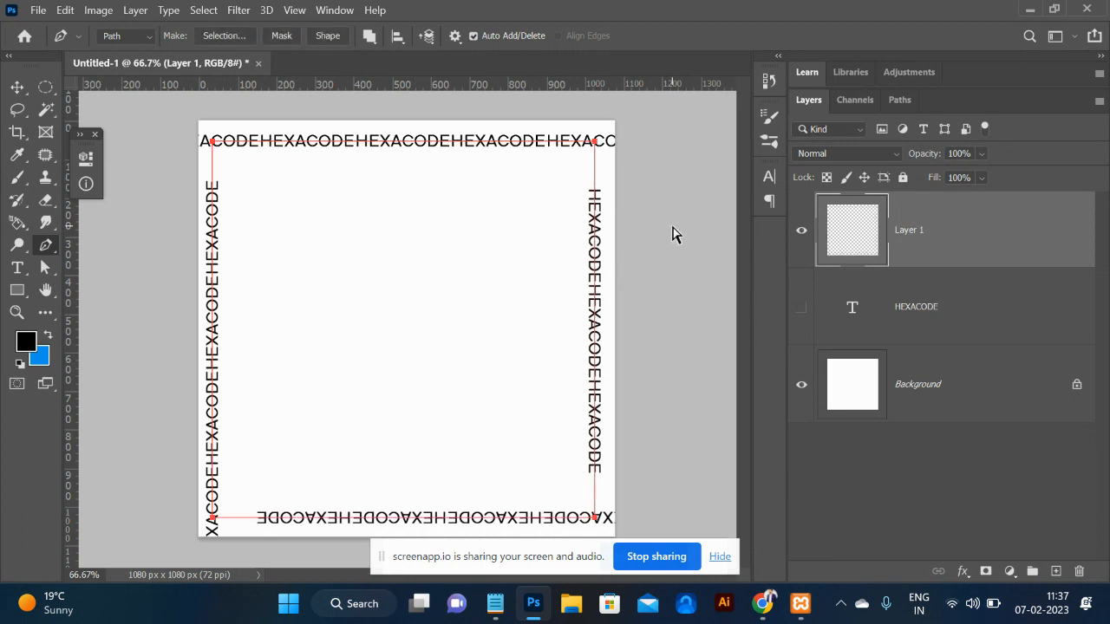
key(ctrl+z)
key(ctrl+z)
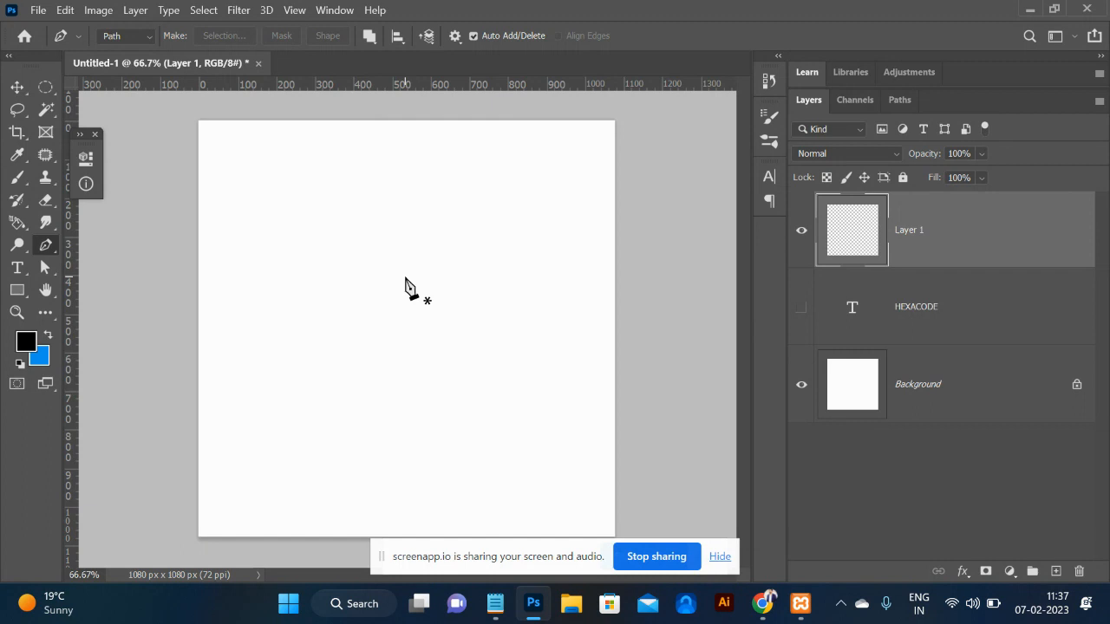
In Chrome, replace the old search with 'watersplash png' and run it.
key(alt+Tab)
triple_click(348, 113)
text(sm)
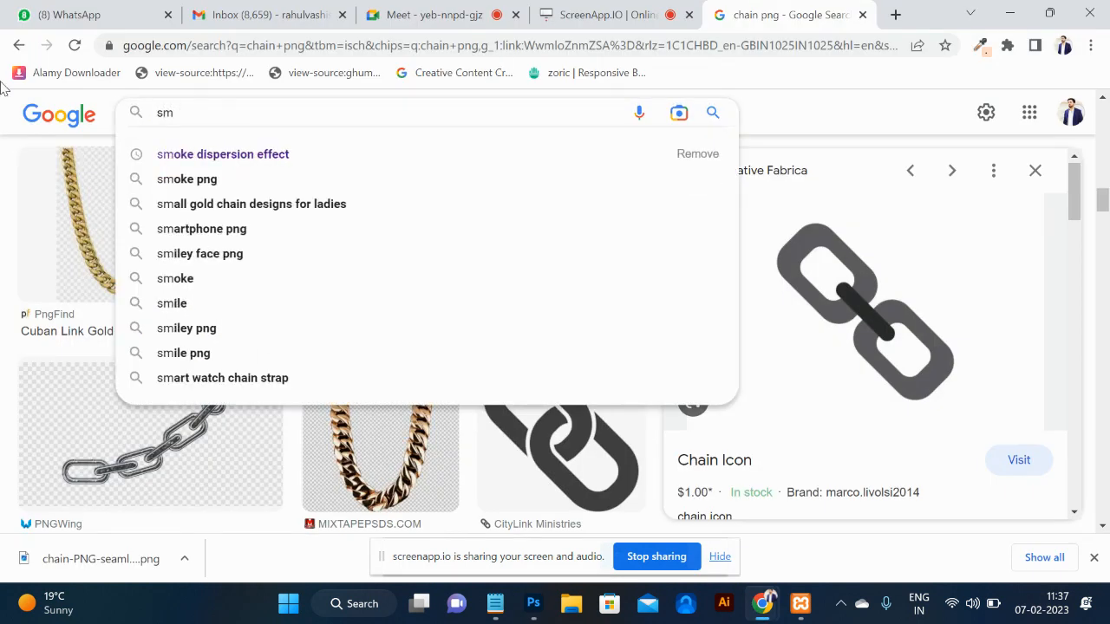
key(BackSpace)
key(BackSpace)
text(watersplash )
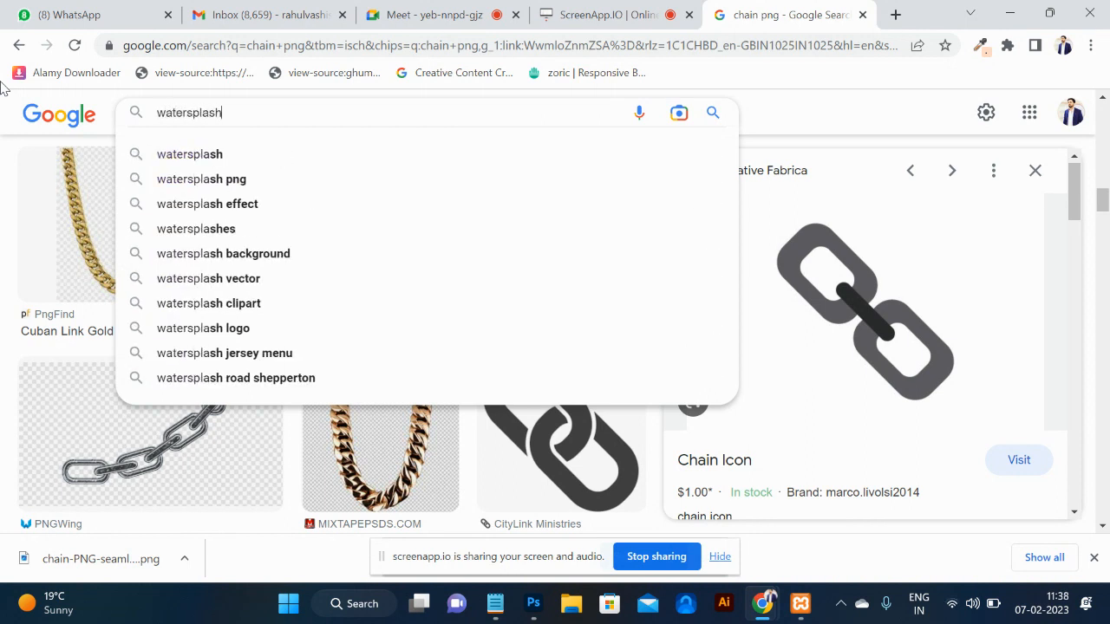
text(png)
key(Return)
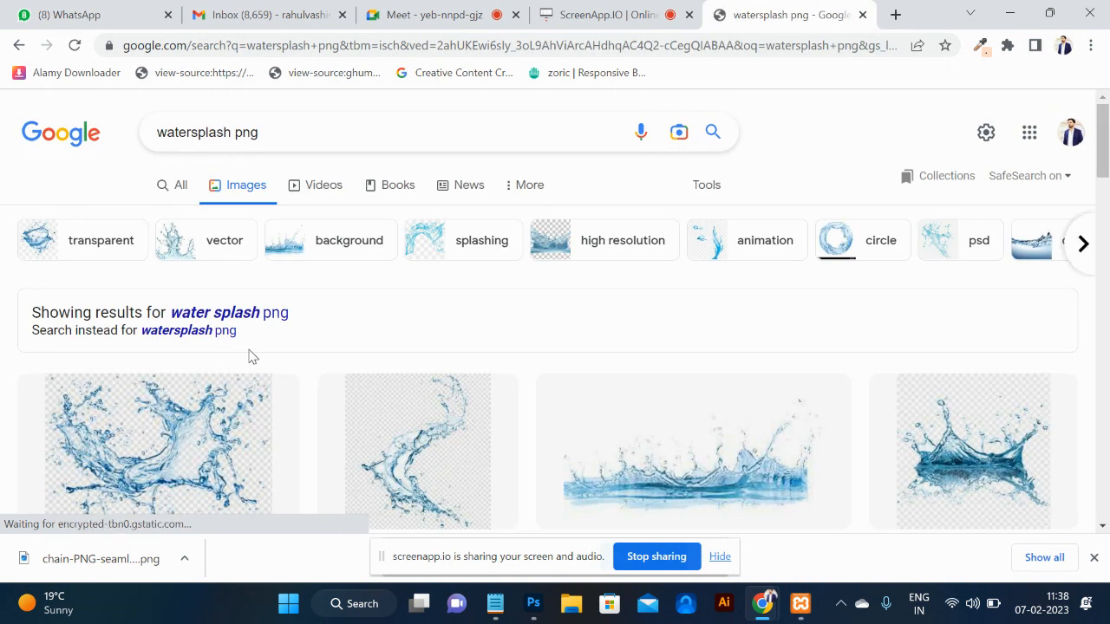
Open the SeekPNG water splash preview and copy the image.
scroll(247, 354, down, 5)
scroll(742, 355, up, 2)
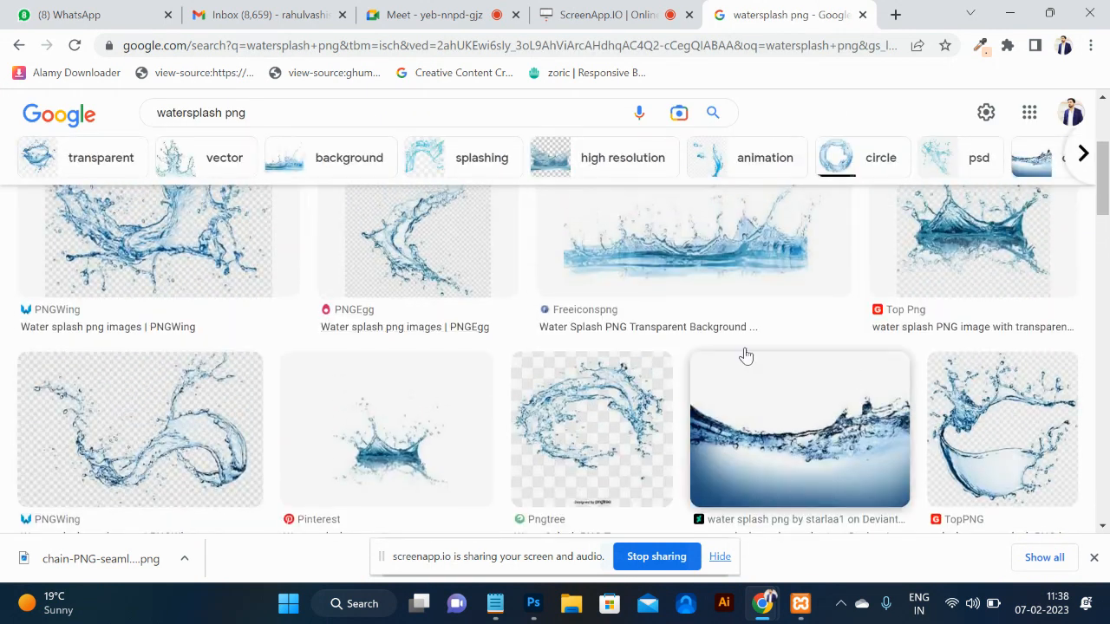
scroll(794, 438, down, 4)
scroll(794, 438, down, 2)
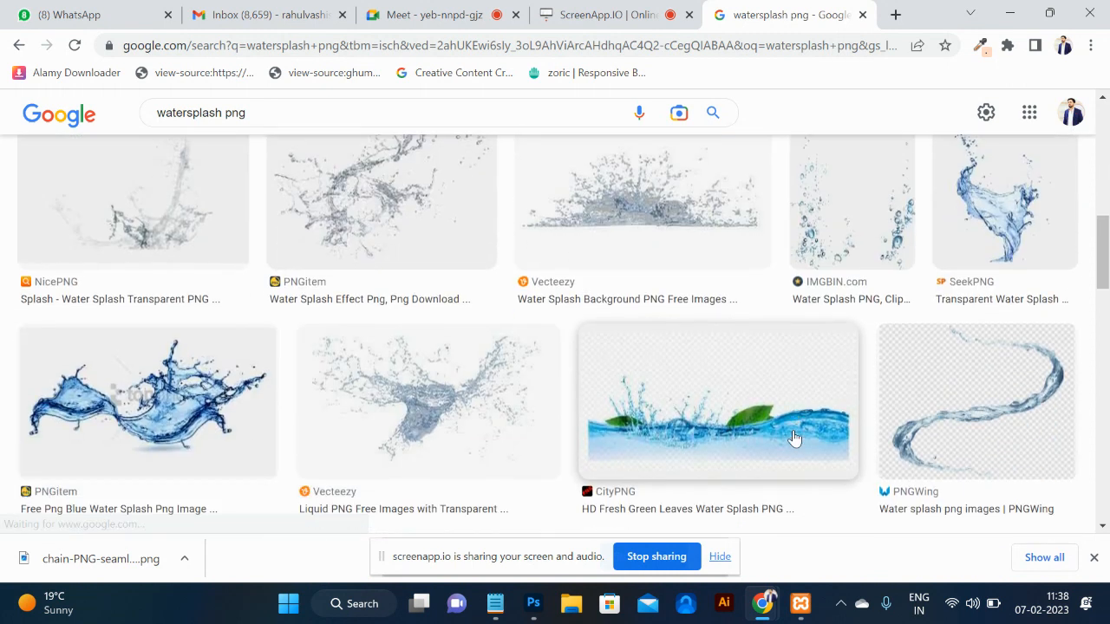
click(1026, 211)
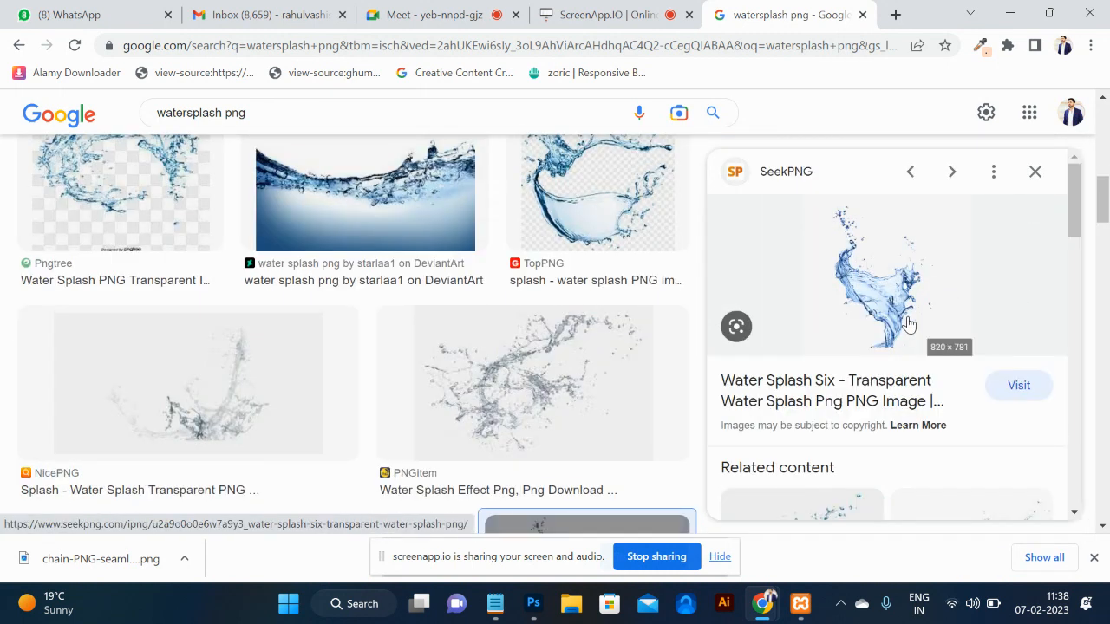
right_click(907, 323)
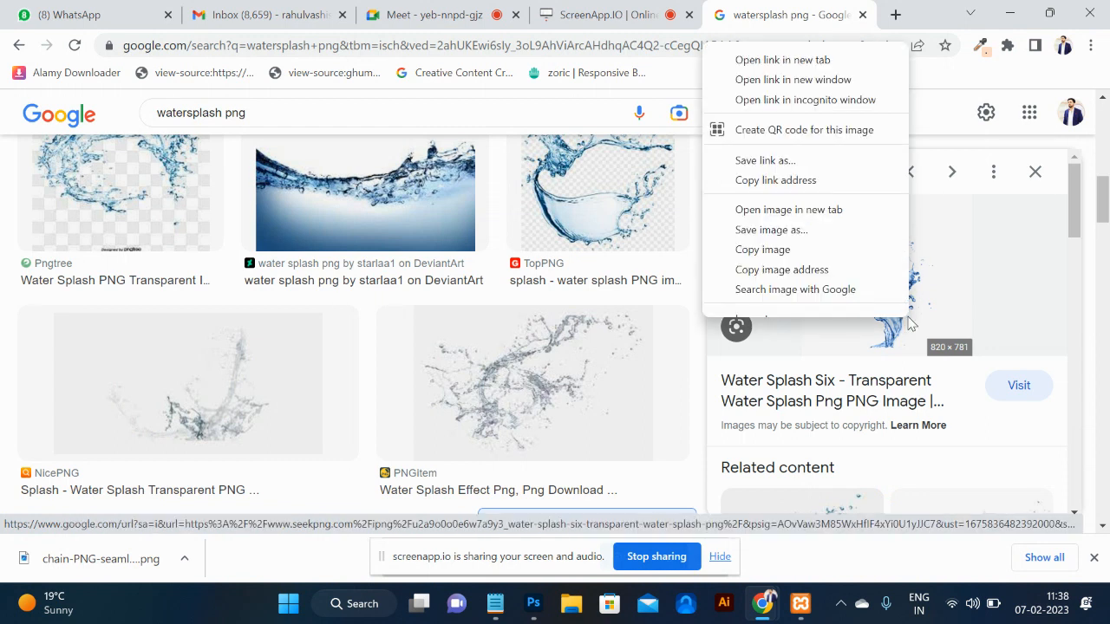
click(792, 260)
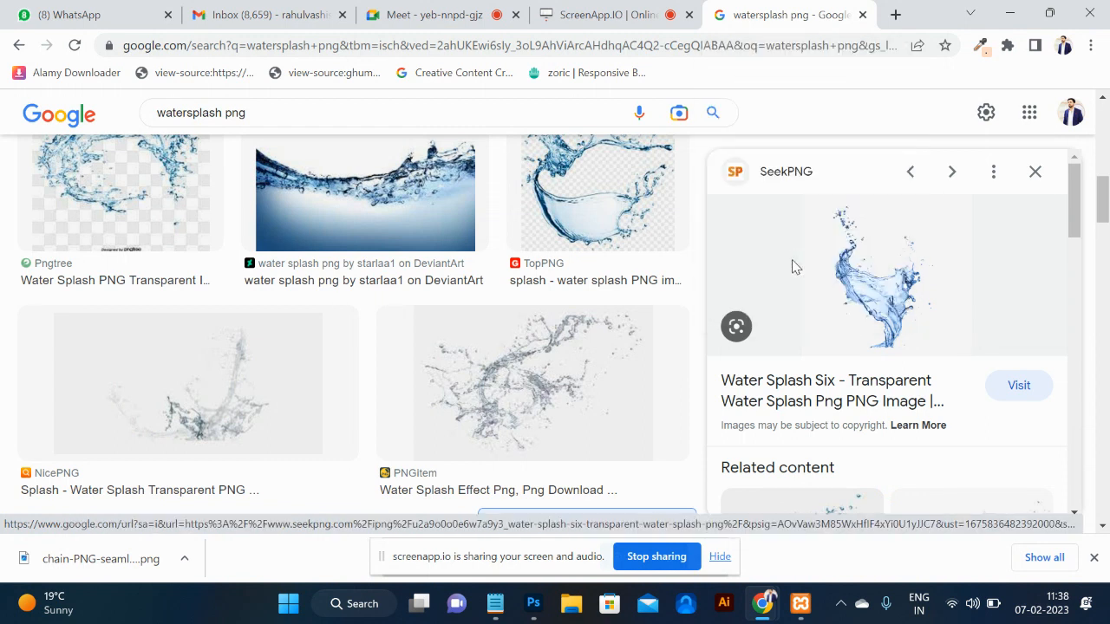
Paste the water splash into Layer 1 in Photoshop.
key(alt+Tab)
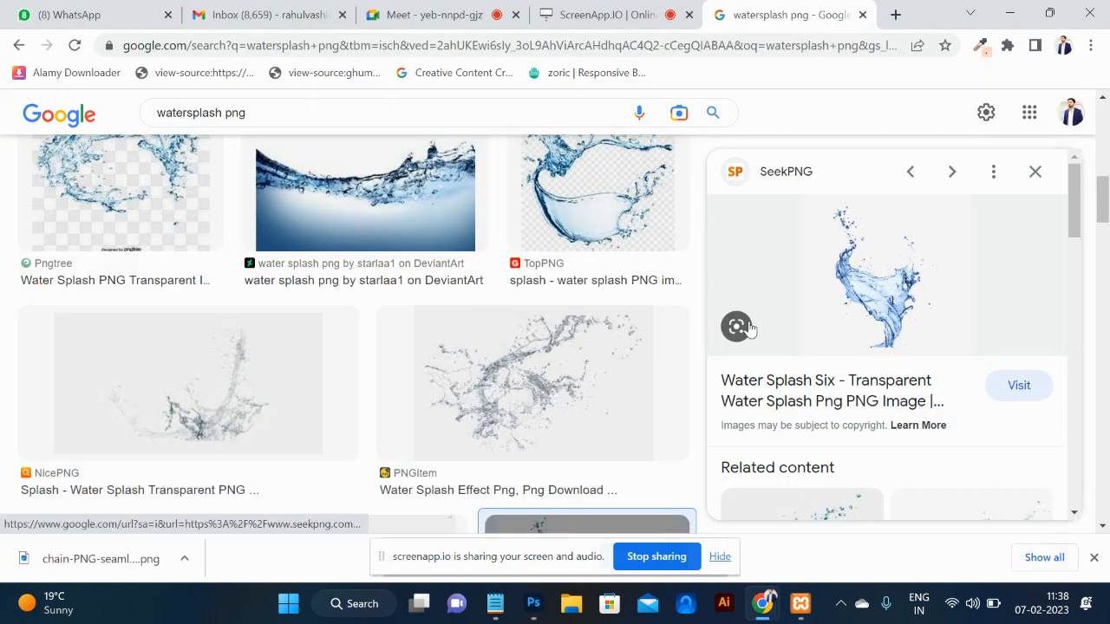
key(alt+Tab)
key(ctrl+v)
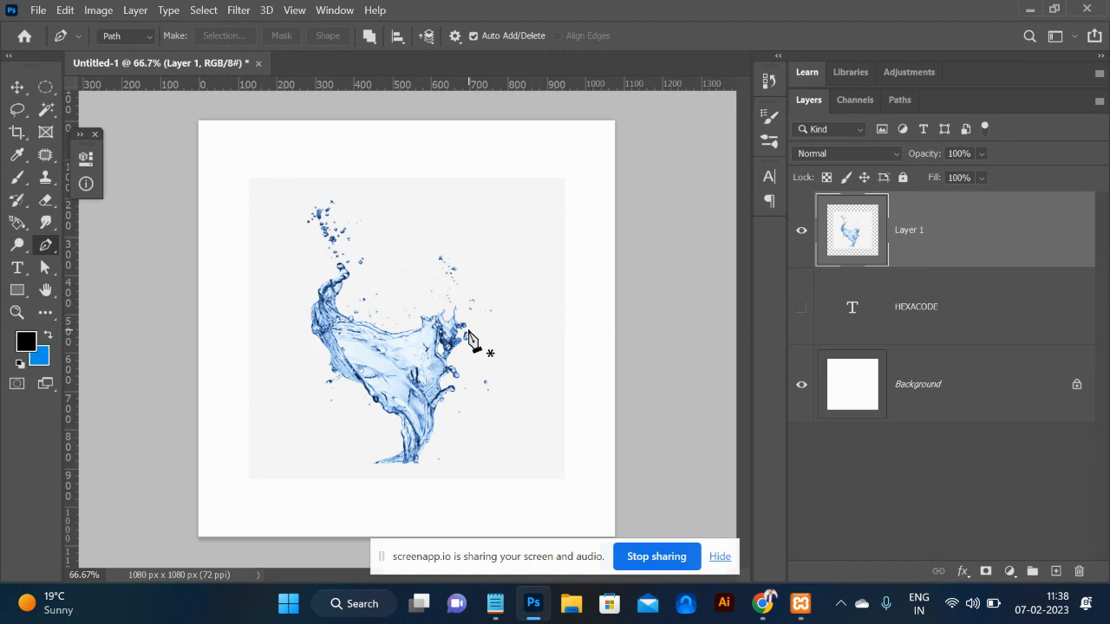
Select the splash with the Magic Wand and extend it to all similar areas.
click(46, 110)
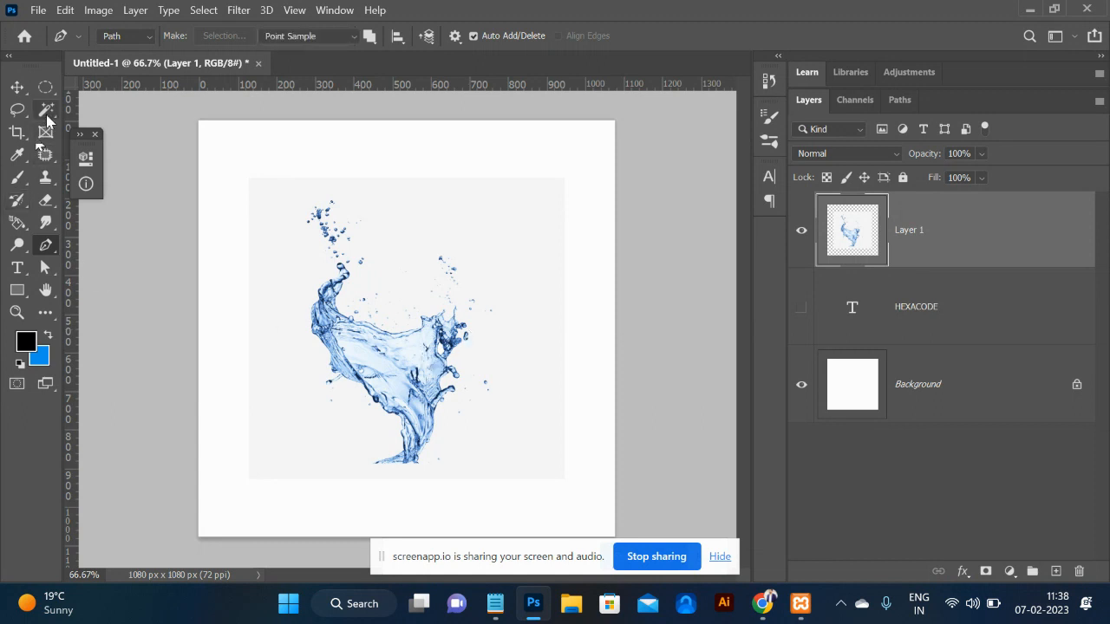
click(416, 421)
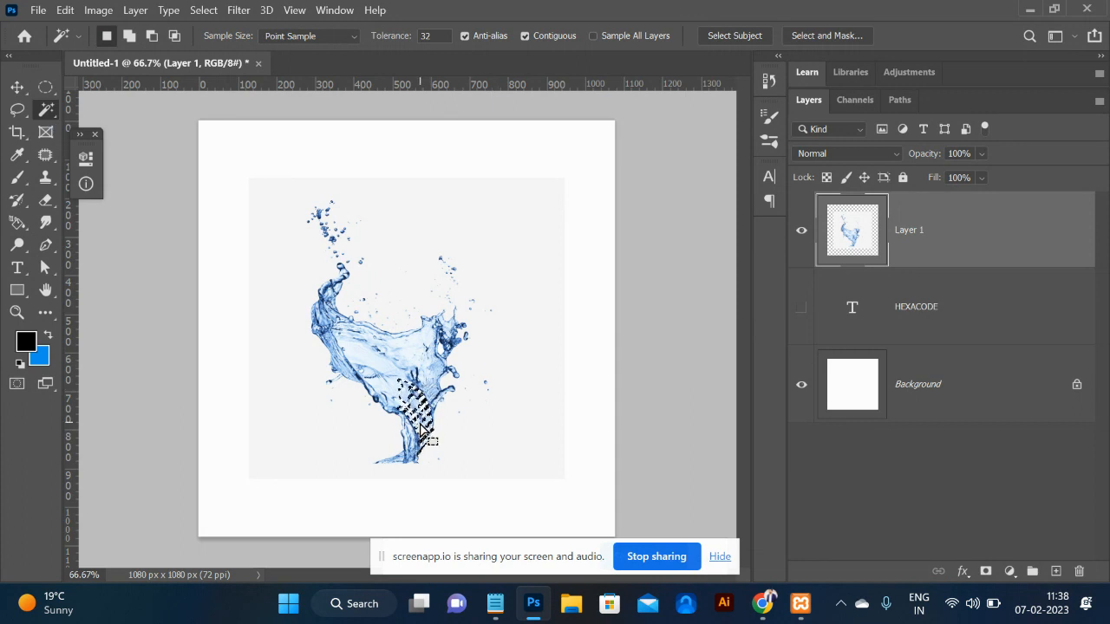
right_click(420, 428)
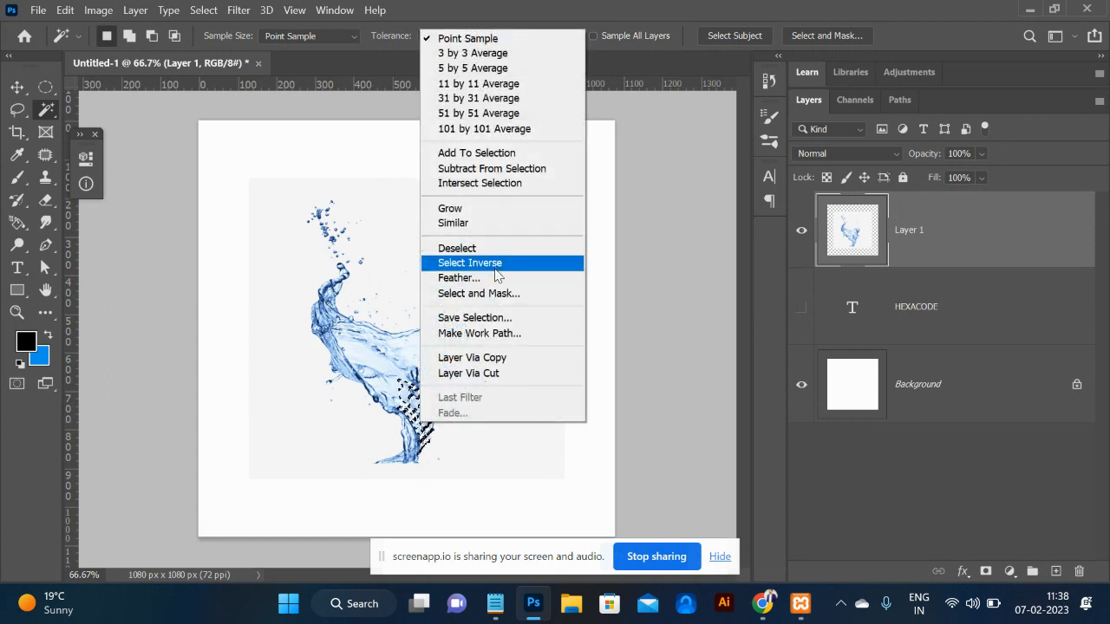
click(475, 225)
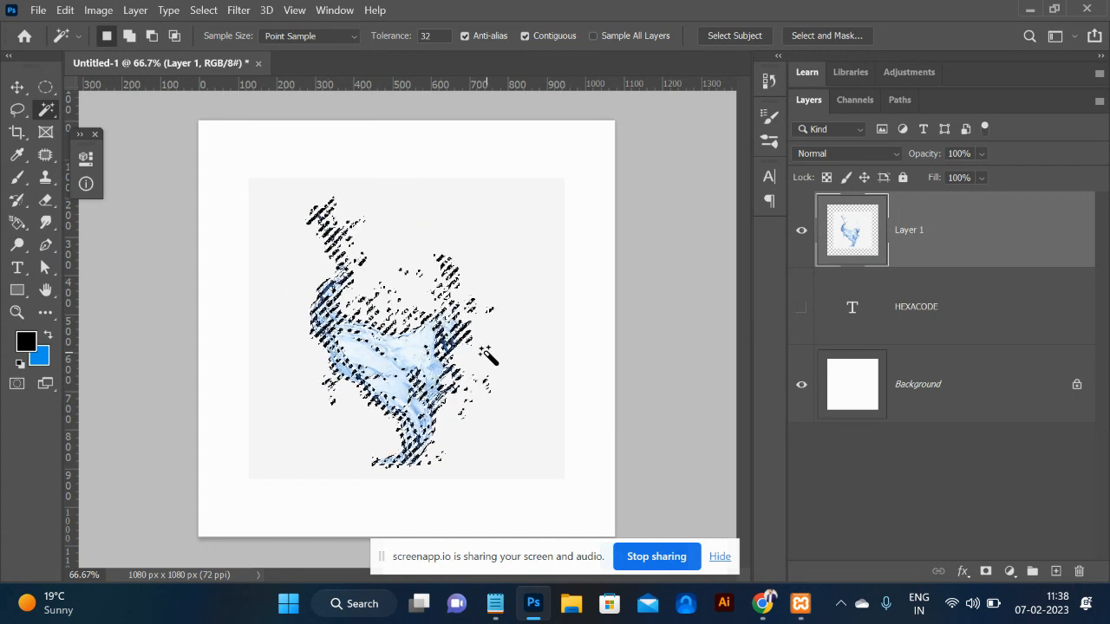
Define the selection as a brush preset named Sampled Brush 14.
click(68, 11)
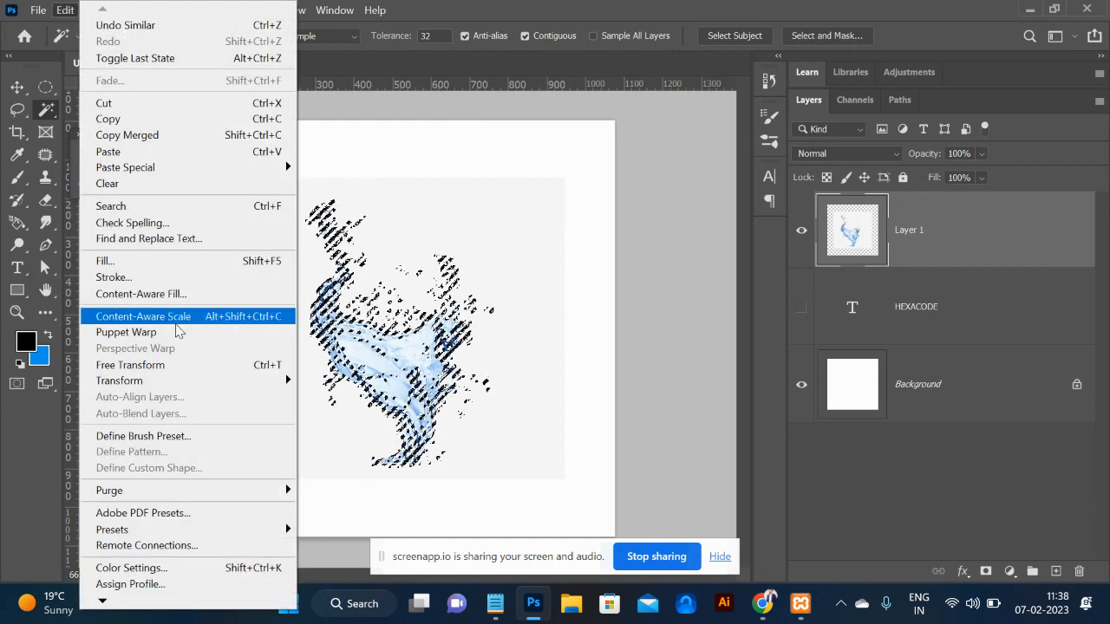
click(171, 435)
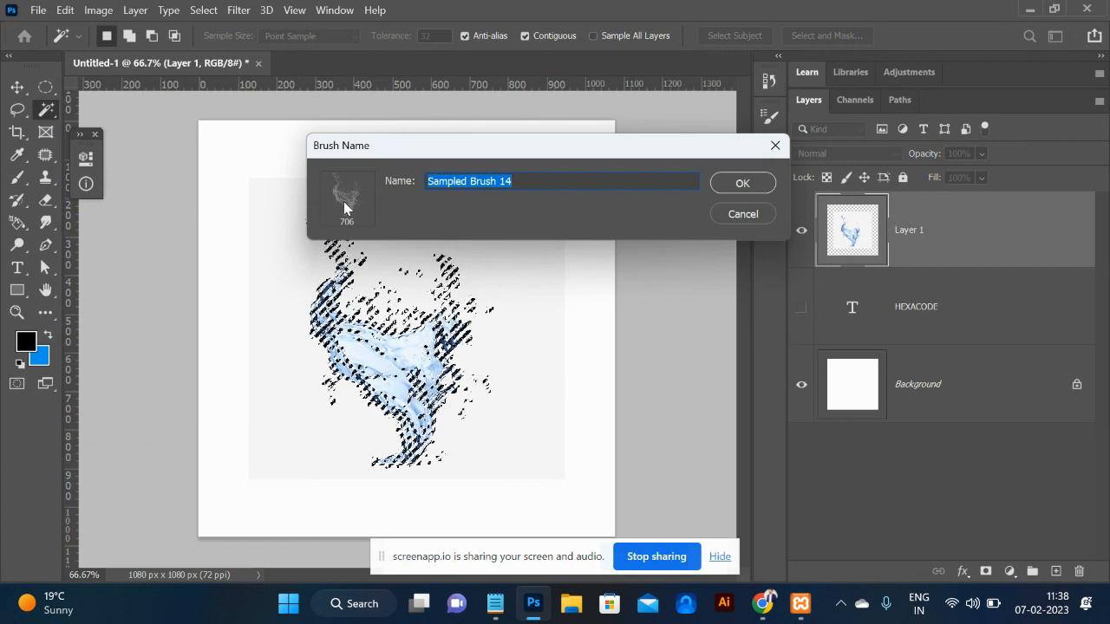
click(762, 186)
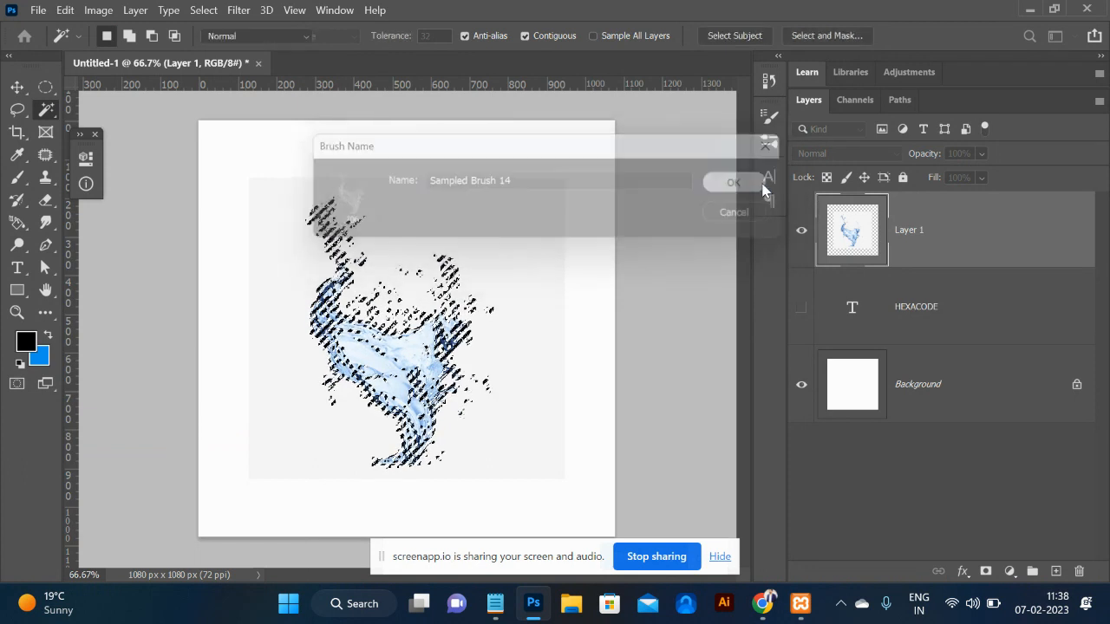
Hide Layer 1, deselect, add Layer 2, and stamp the 706 px splash brush once on it.
click(801, 230)
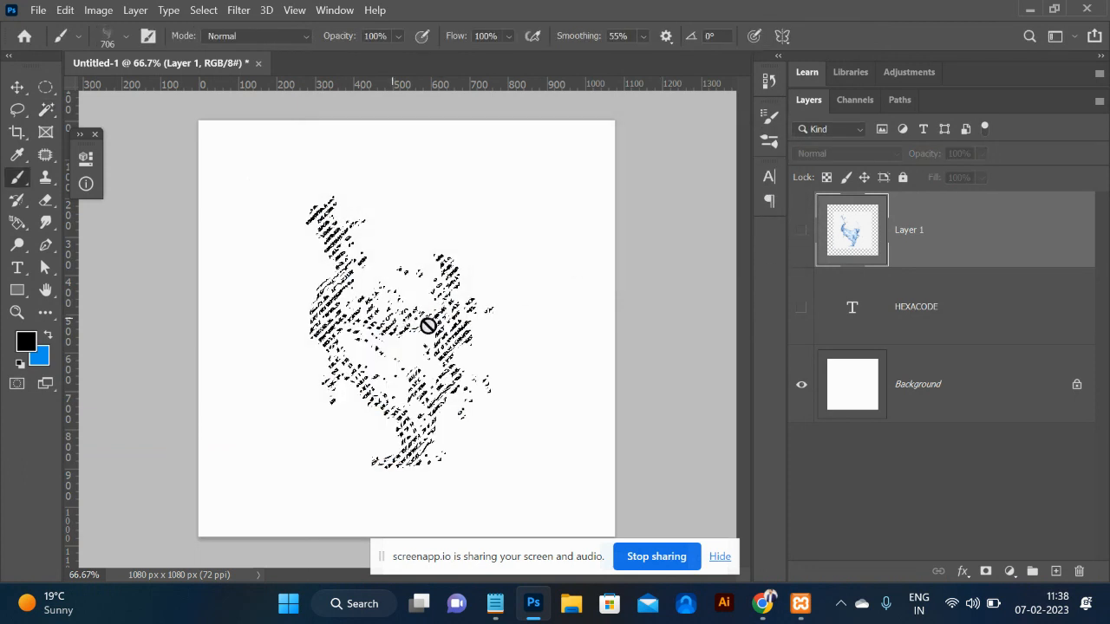
key(ctrl+d)
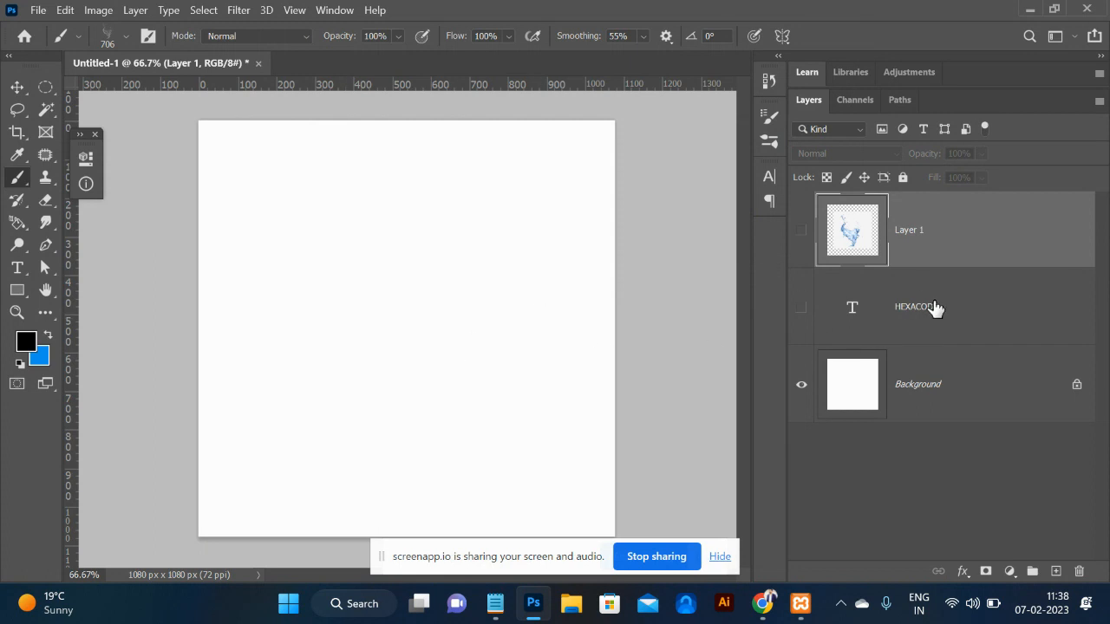
click(1056, 572)
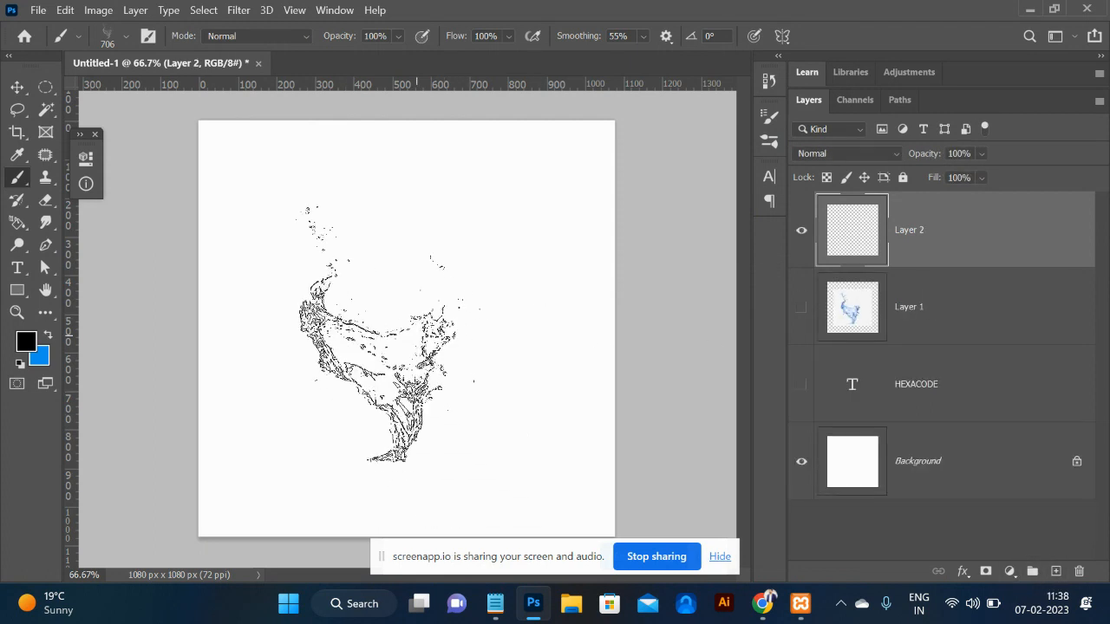
click(390, 294)
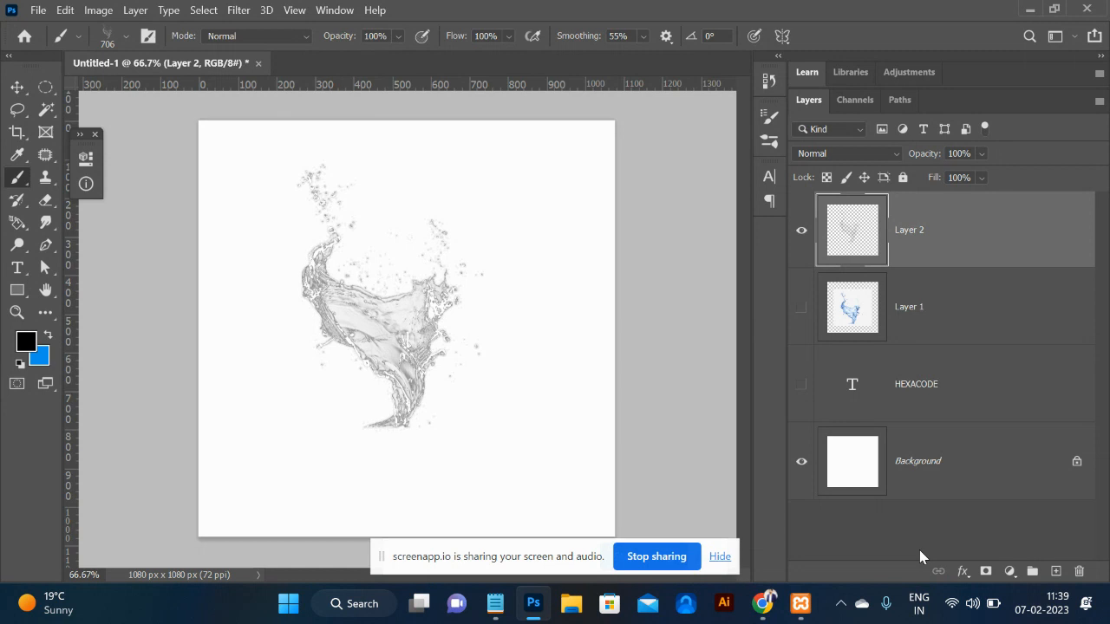
Undo the grey splash stamp and set the foreground colour to orange #ea3c0e.
key(ctrl+z)
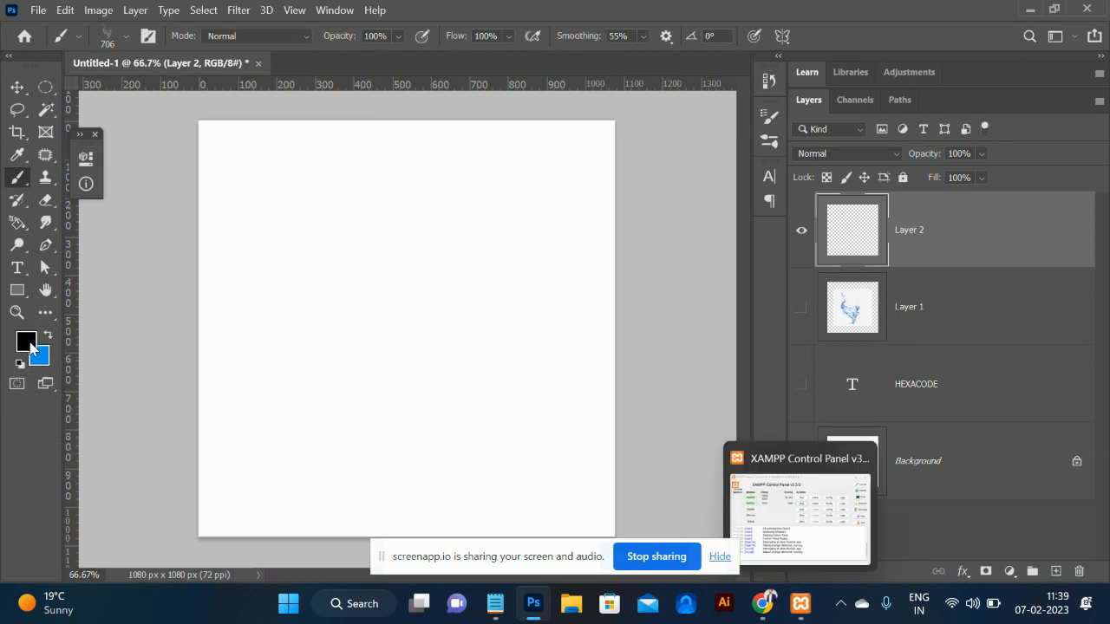
click(26, 343)
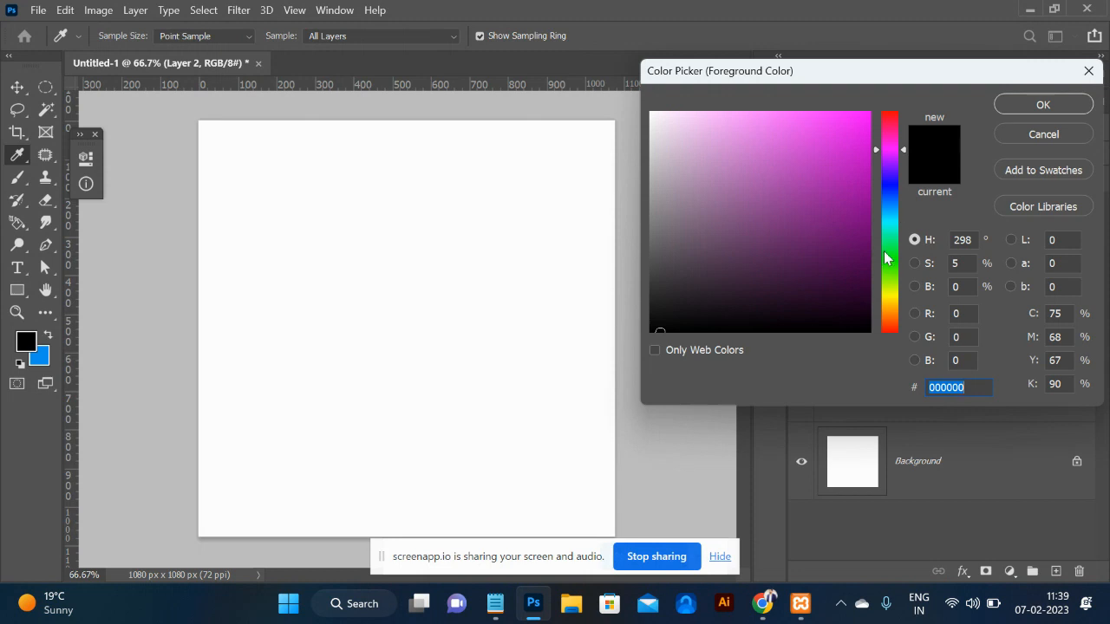
drag(893, 282, 896, 325)
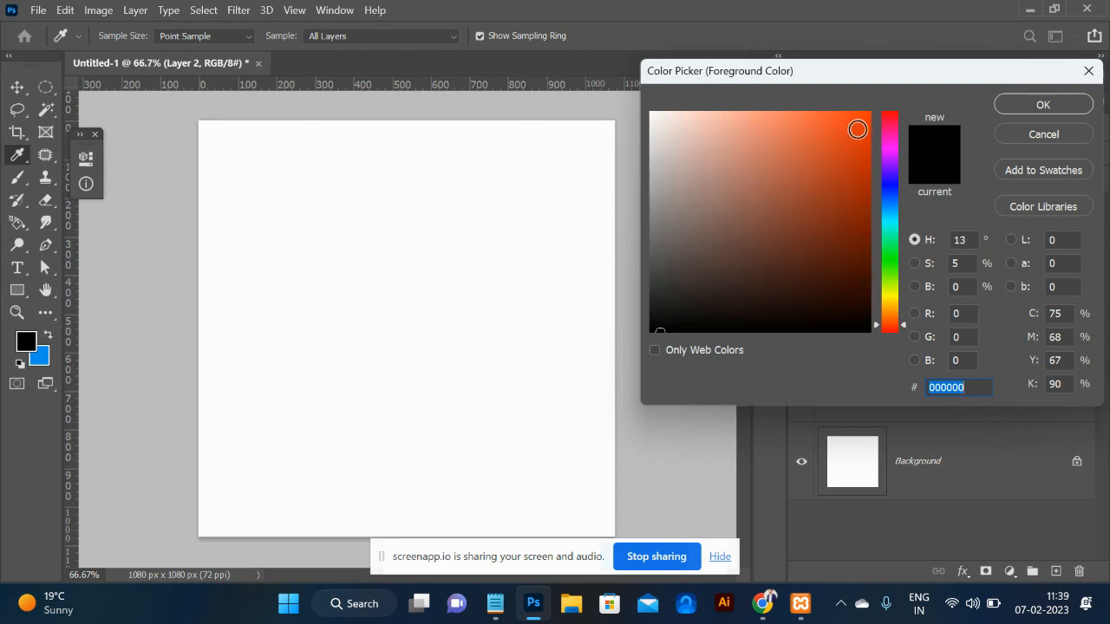
click(859, 130)
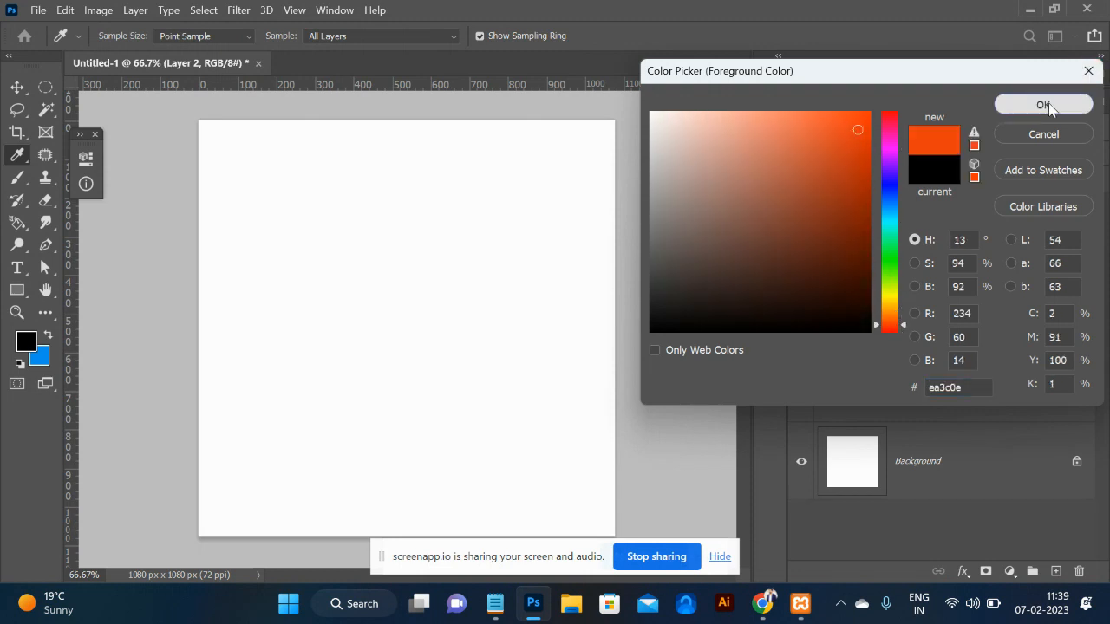
click(1043, 104)
Stamp the splash brush in orange as a test, then undo it.
click(430, 290)
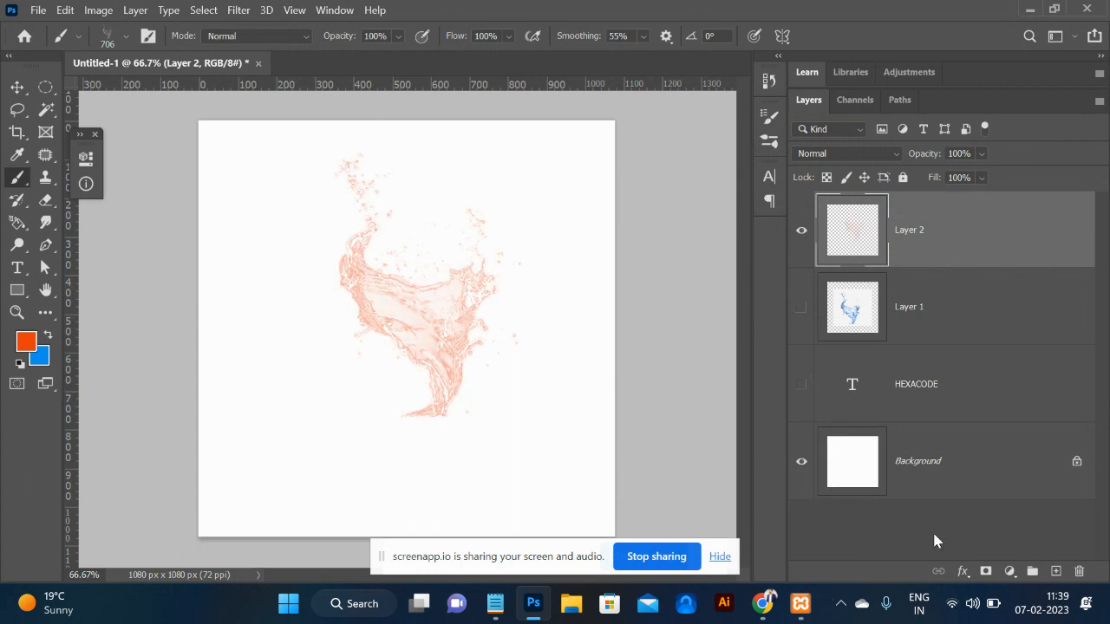
key(ctrl+z)
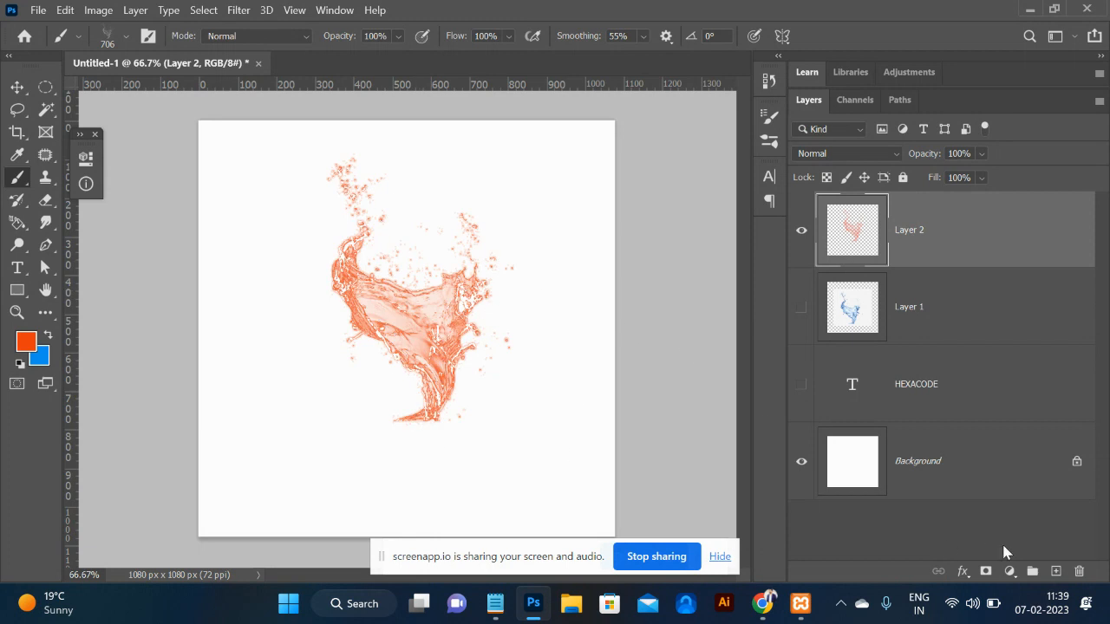
key(ctrl+z)
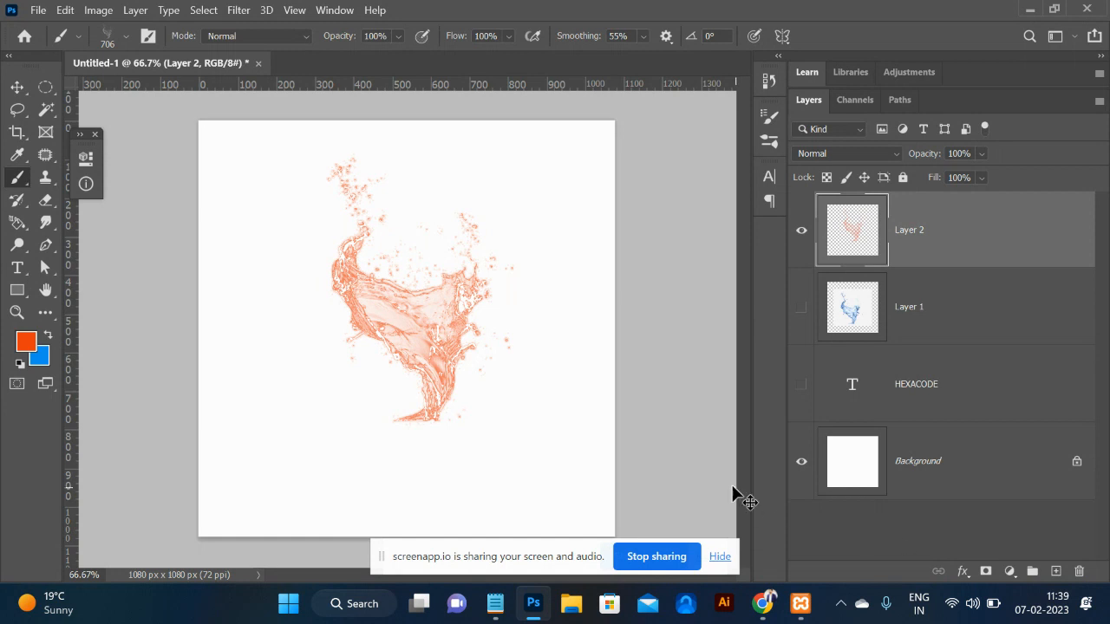
Scroll through the saved brush presets in the Brush Preset picker.
click(126, 35)
scroll(158, 224, up, 5)
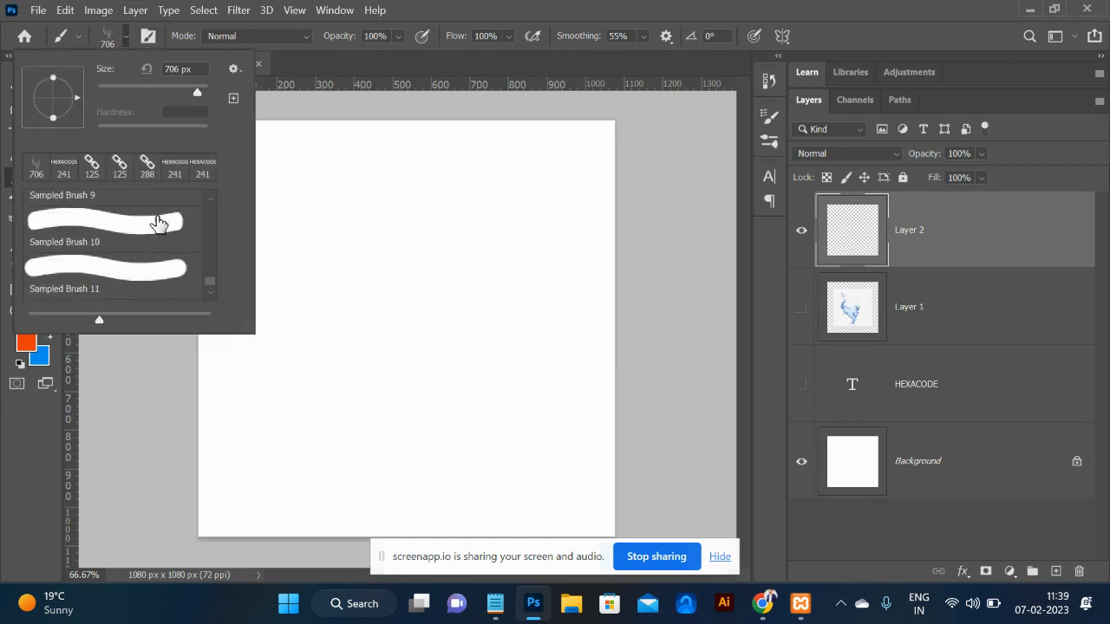
scroll(158, 224, up, 1)
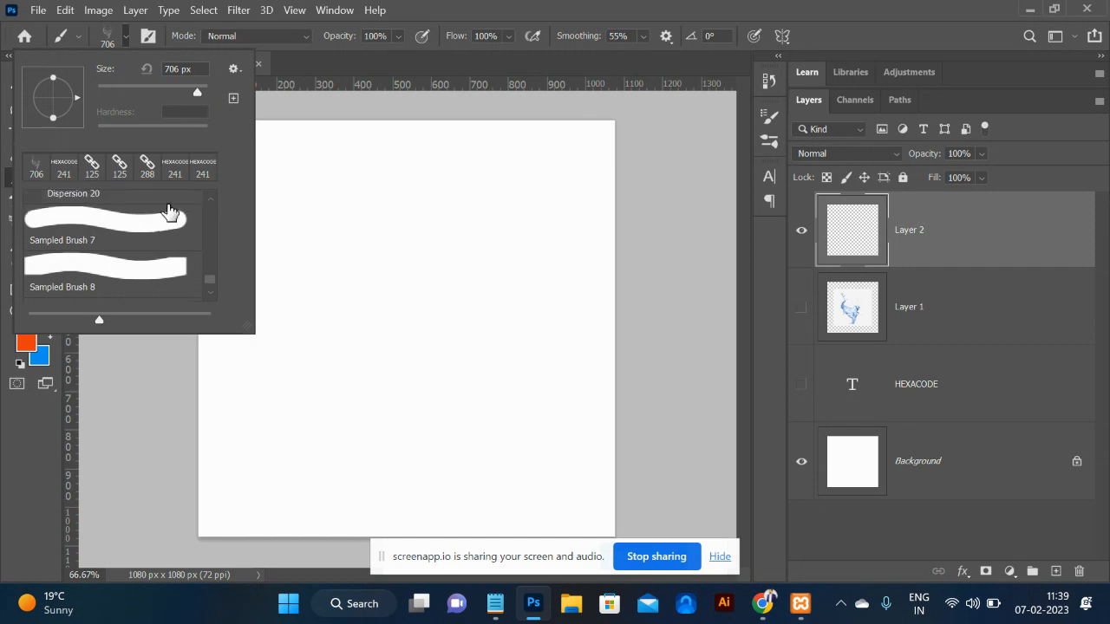
click(343, 70)
Check the Brush Tip Shape settings, then return to Chrome's watersplash png results.
click(150, 37)
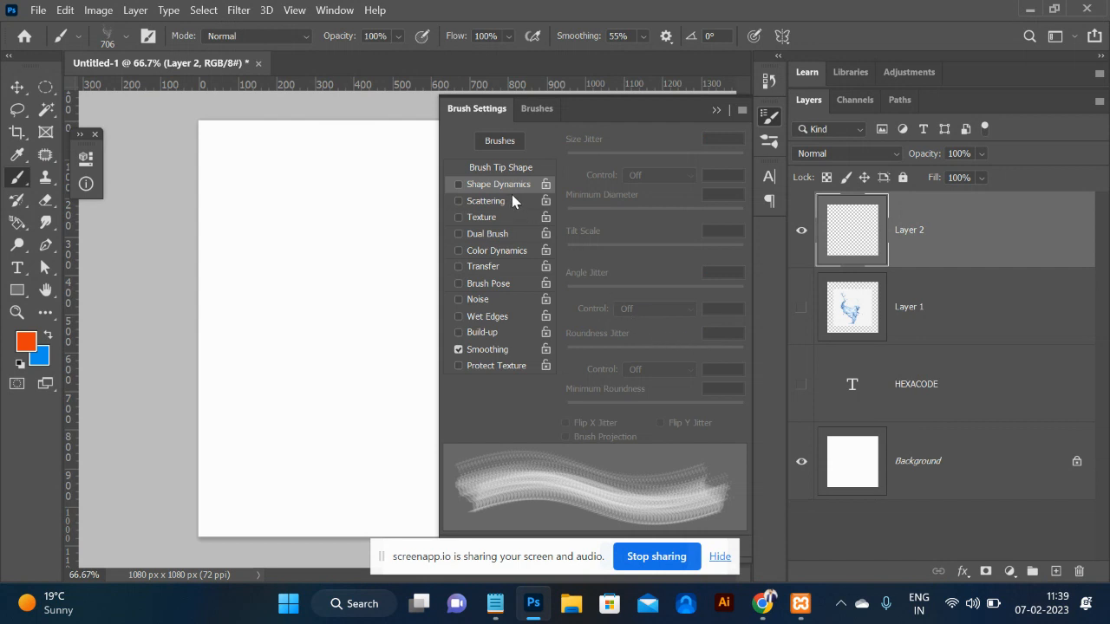
click(491, 168)
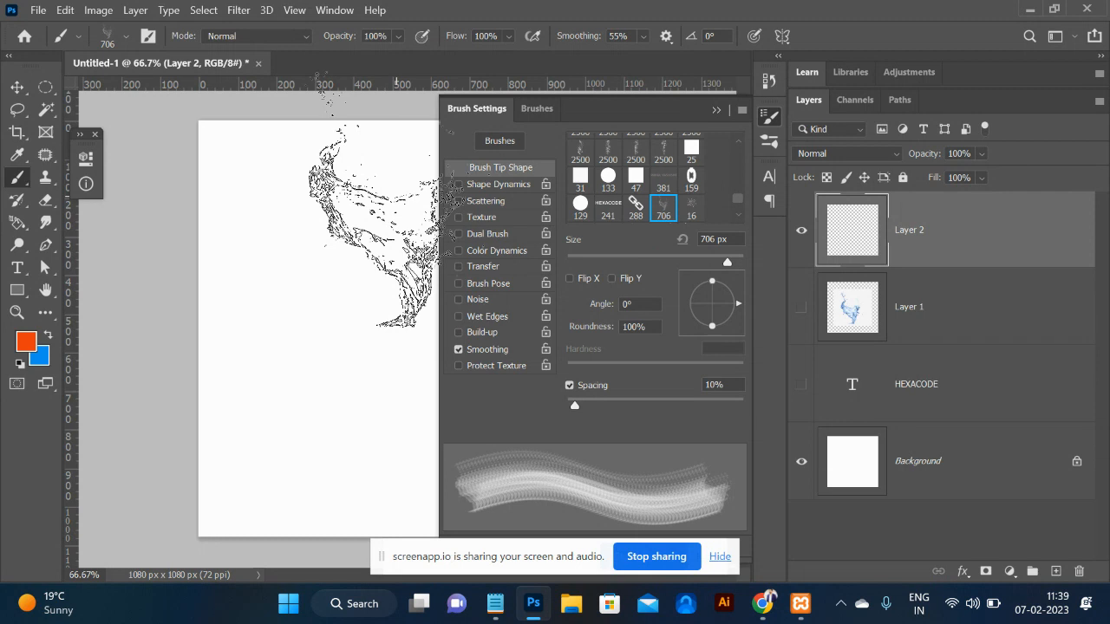
click(714, 114)
key(alt+Tab)
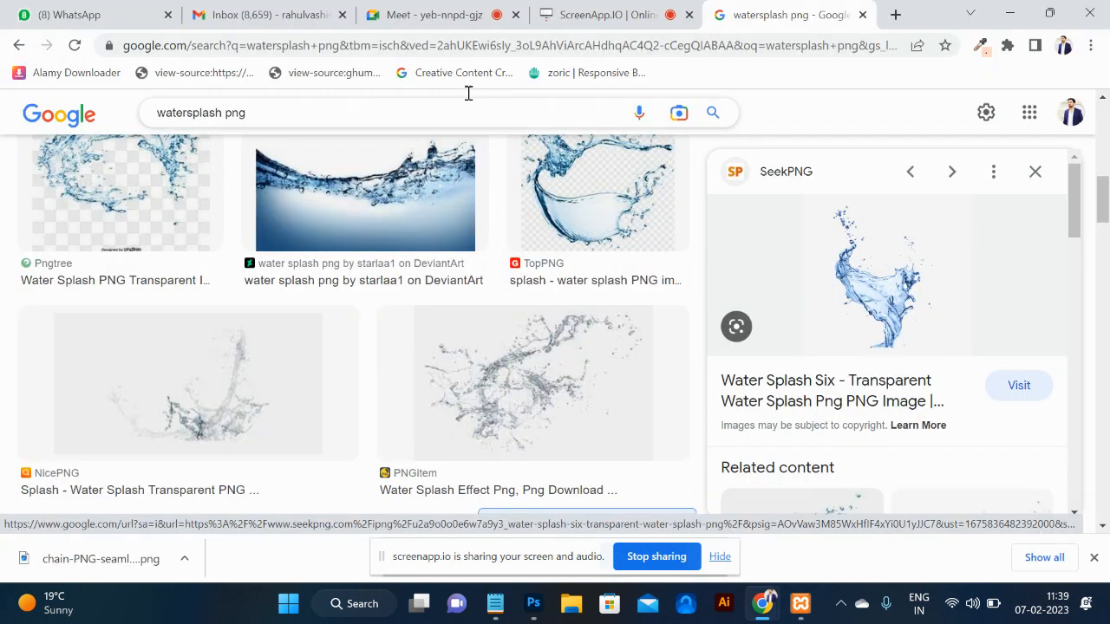
Search Google for 'download brush for photoshop' and open Brusheezy's free Photoshop brushes page.
triple_click(453, 109)
text(download br)
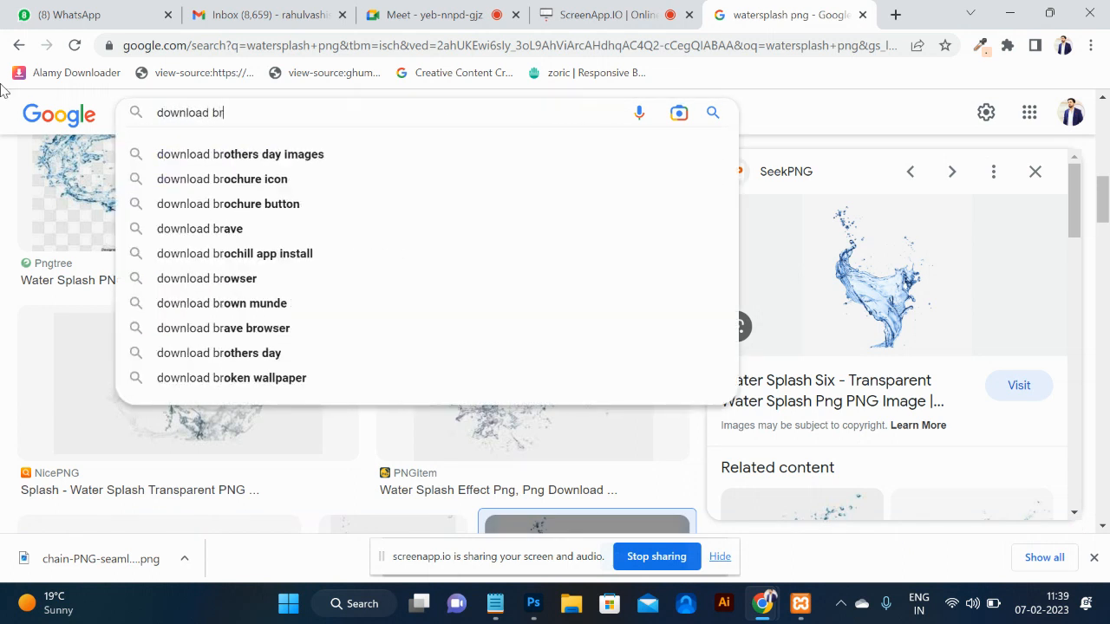
text(ush)
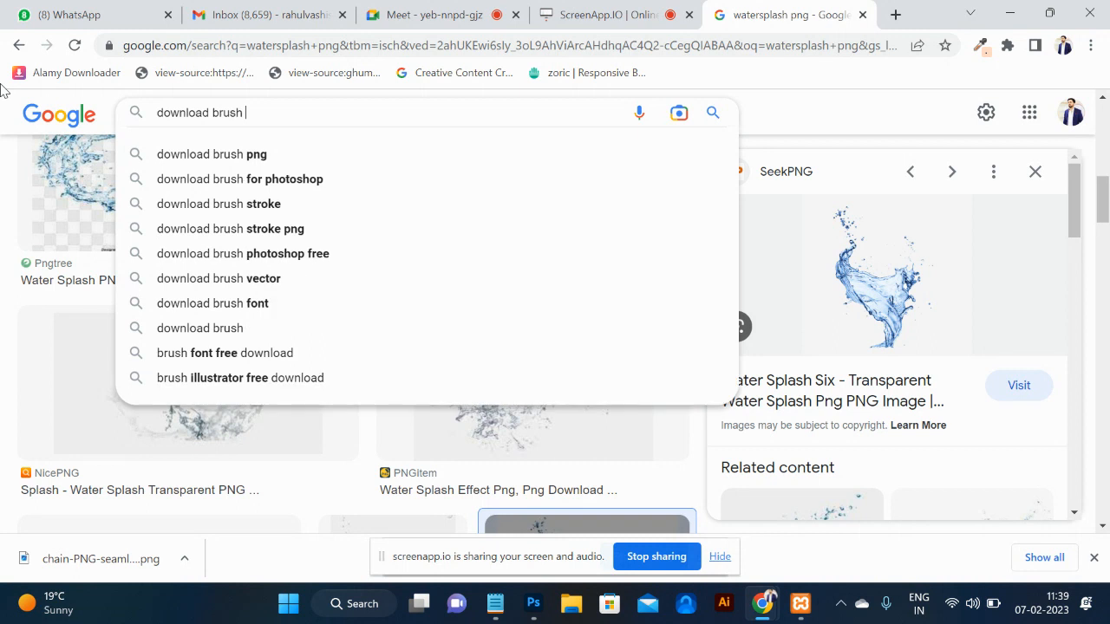
key(Down)
key(Down)
key(Return)
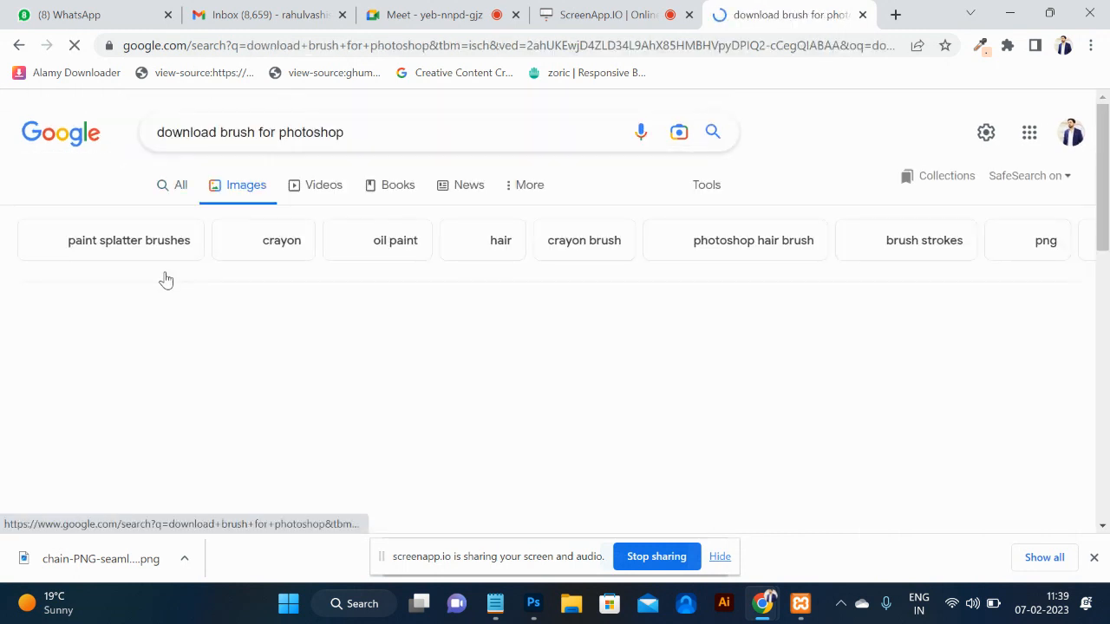
click(171, 182)
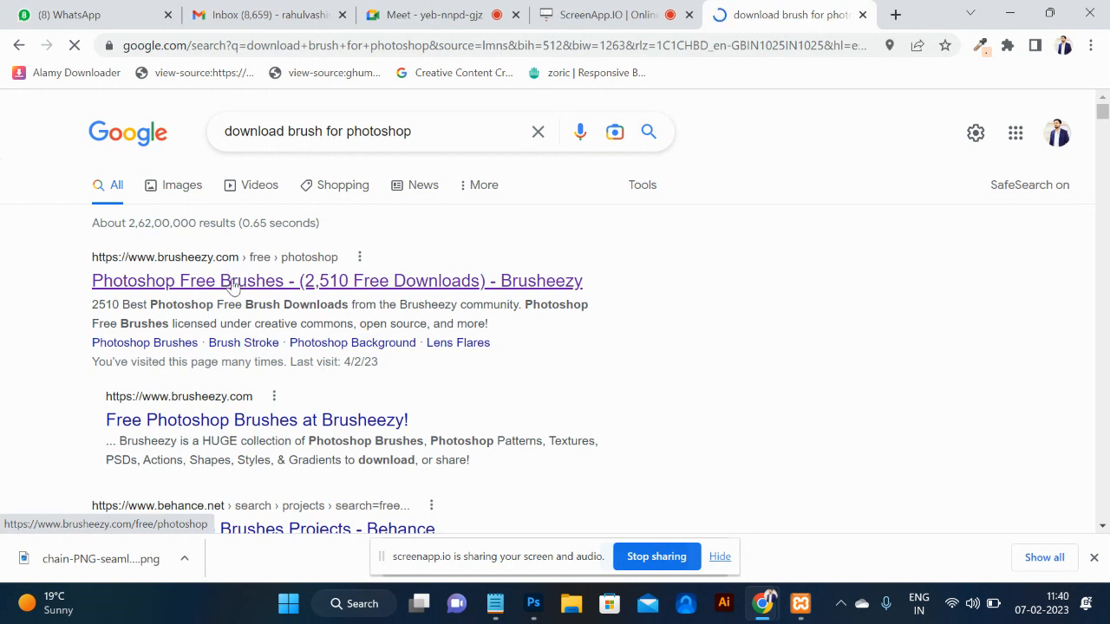
click(232, 283)
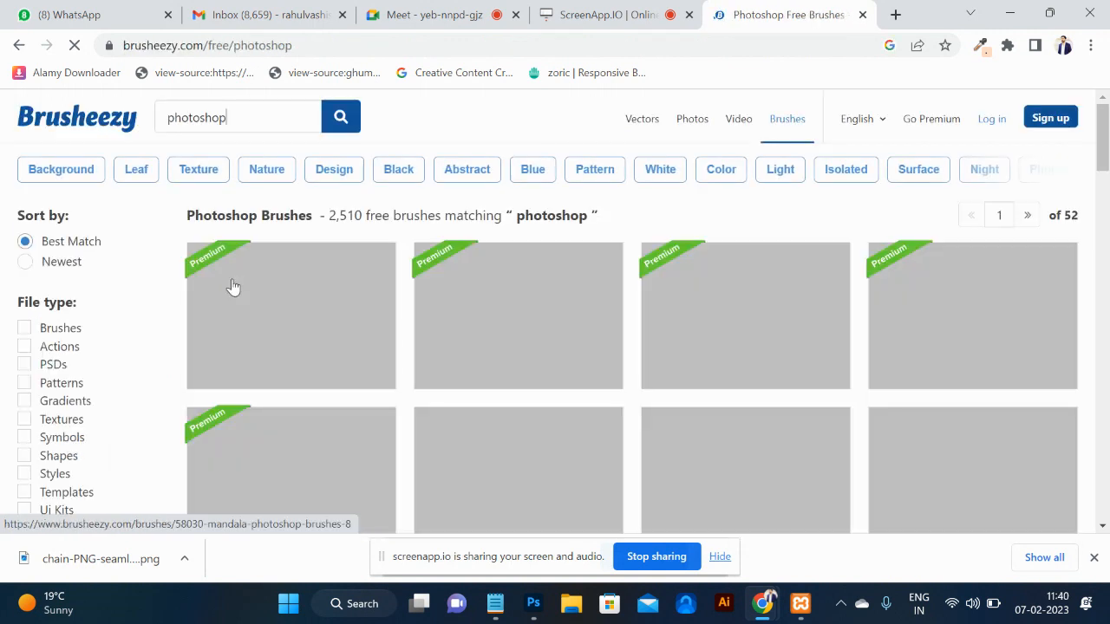
Scroll the Brusheezy results and open the Free Spray Photoshop Brushes page.
scroll(634, 386, down, 7)
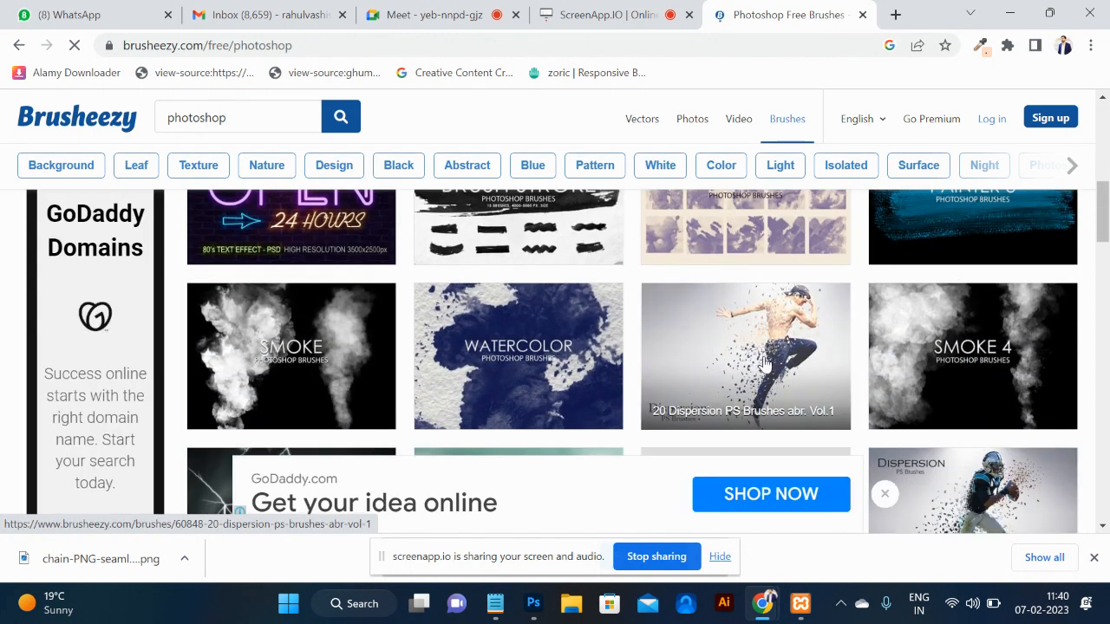
scroll(774, 364, down, 3)
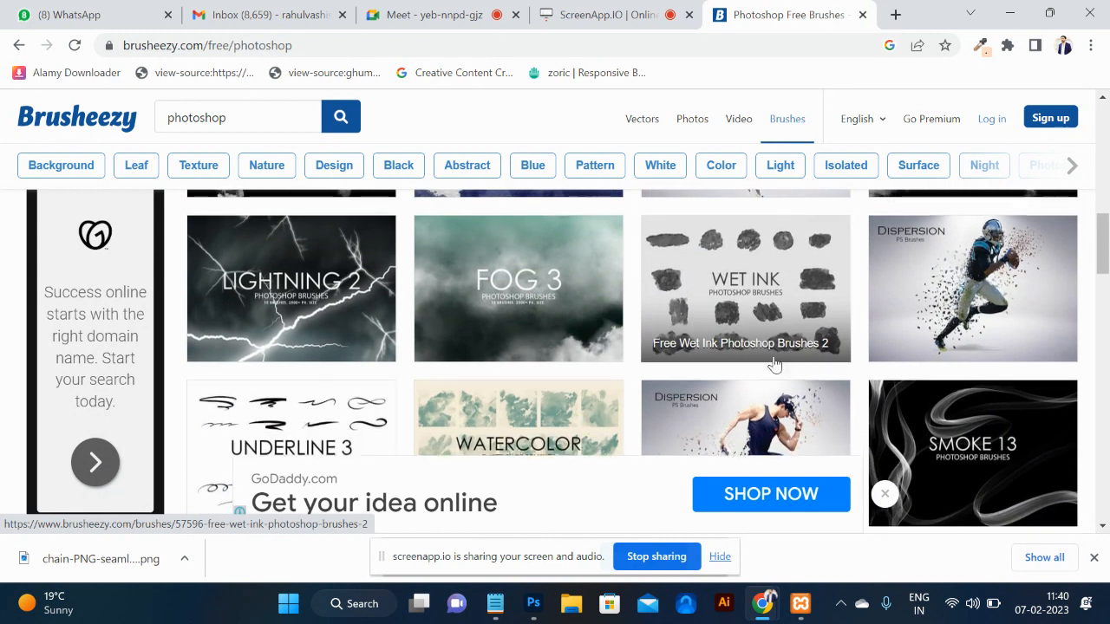
scroll(965, 293, down, 3)
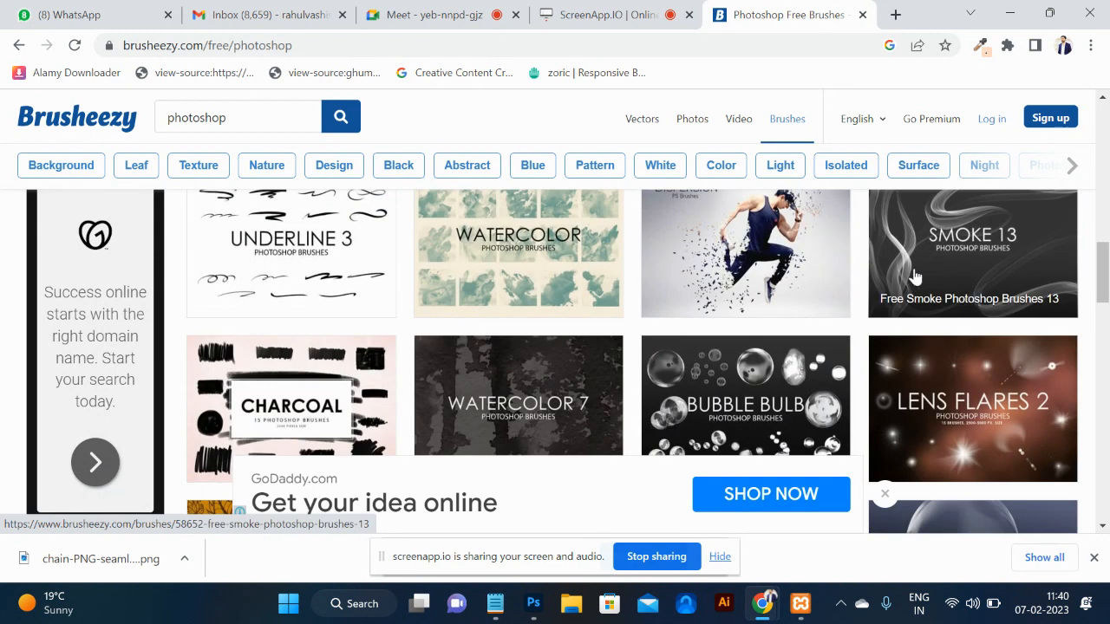
scroll(965, 282, down, 2)
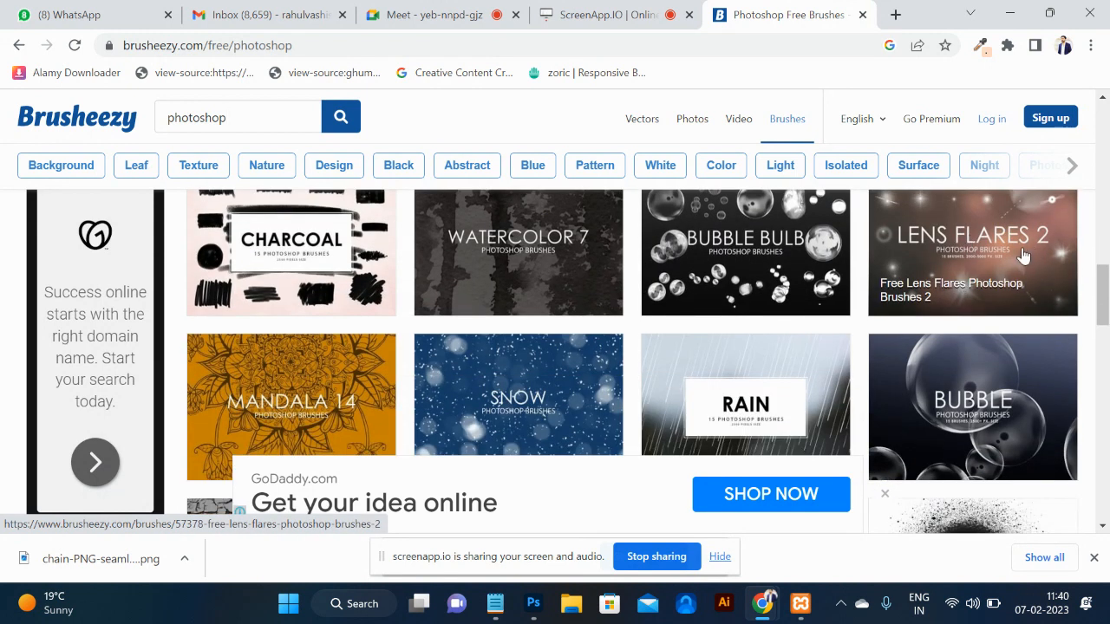
scroll(1023, 254, down, 4)
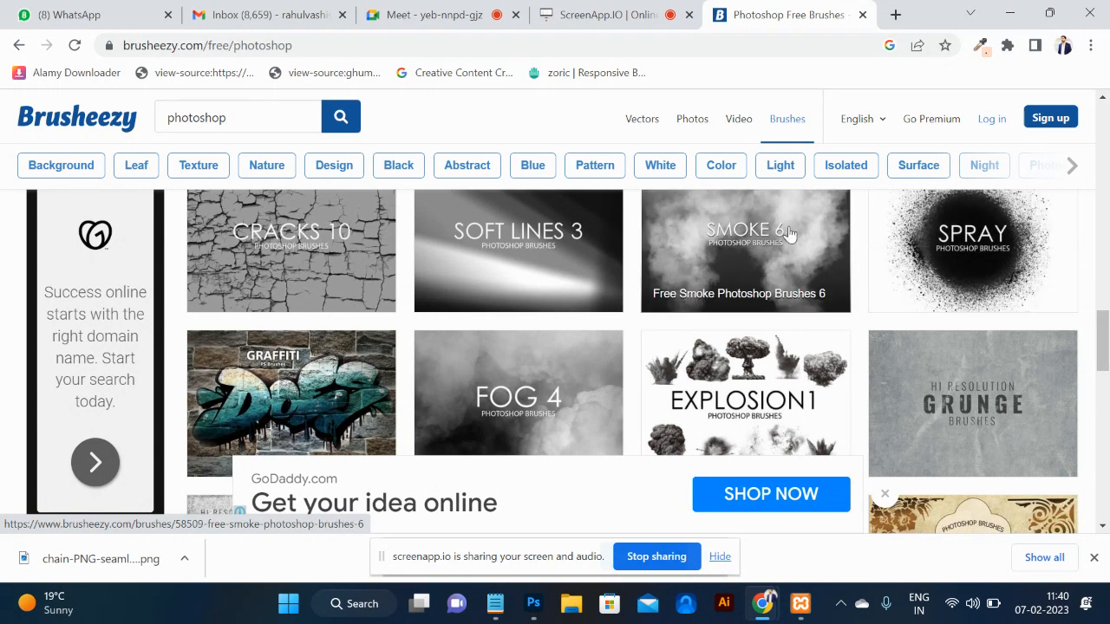
scroll(788, 237, up, 1)
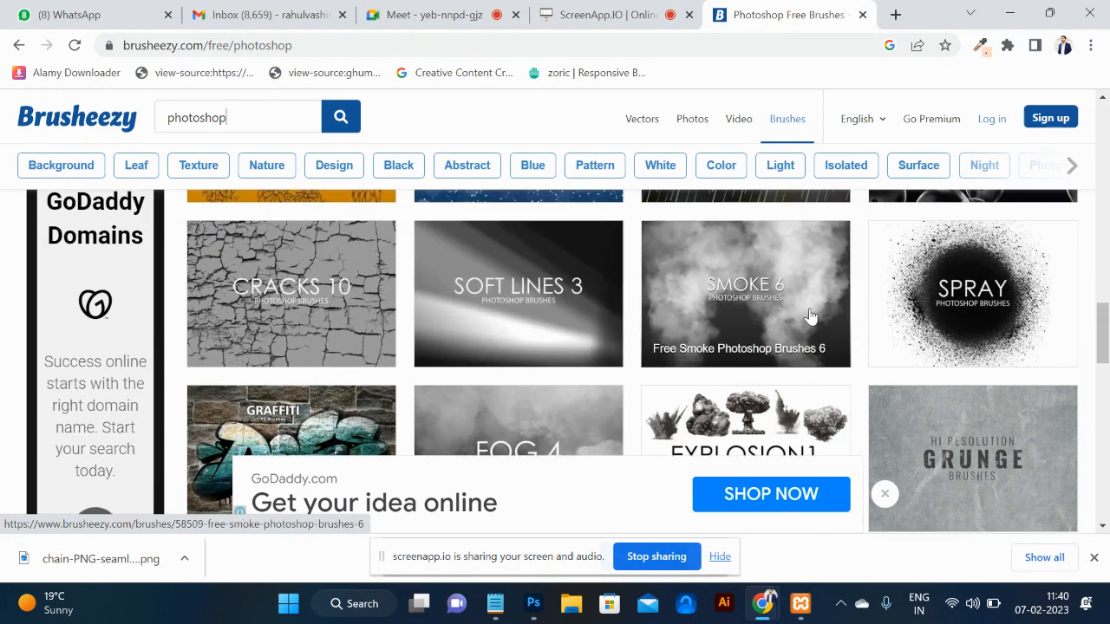
scroll(982, 312, down, 1)
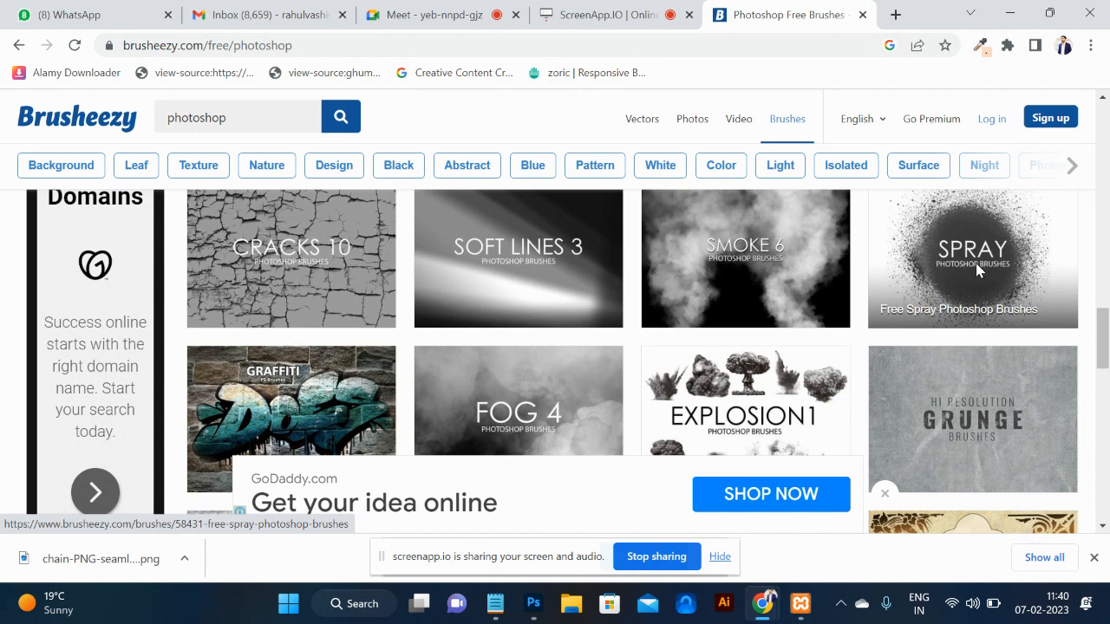
click(976, 268)
Dismiss the signup popup and download the Free Spray brushes zip.
click(763, 336)
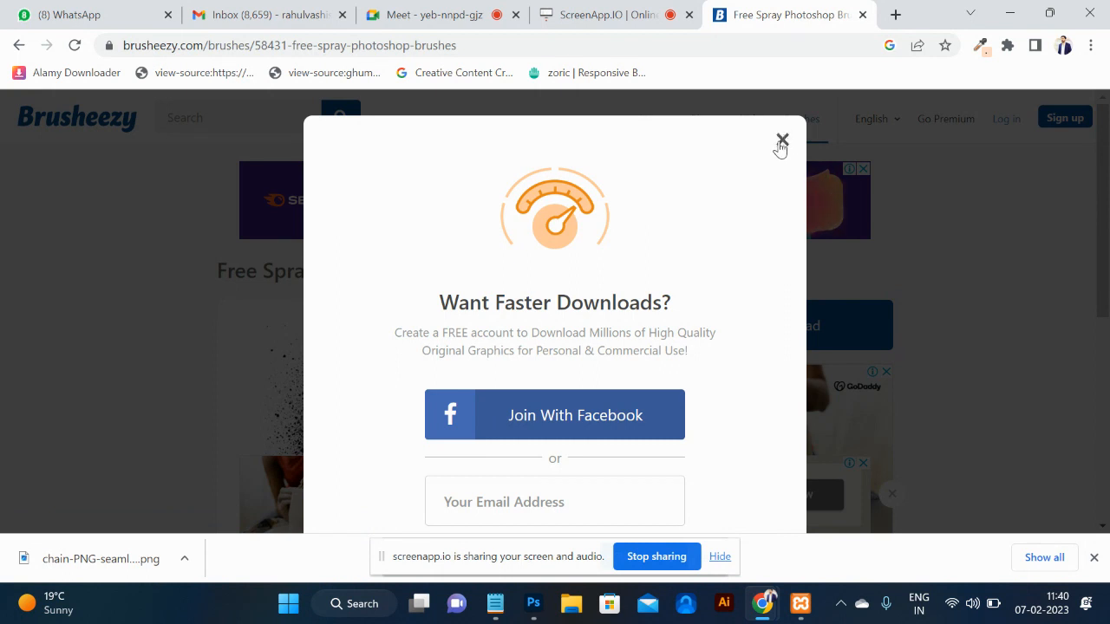
click(782, 142)
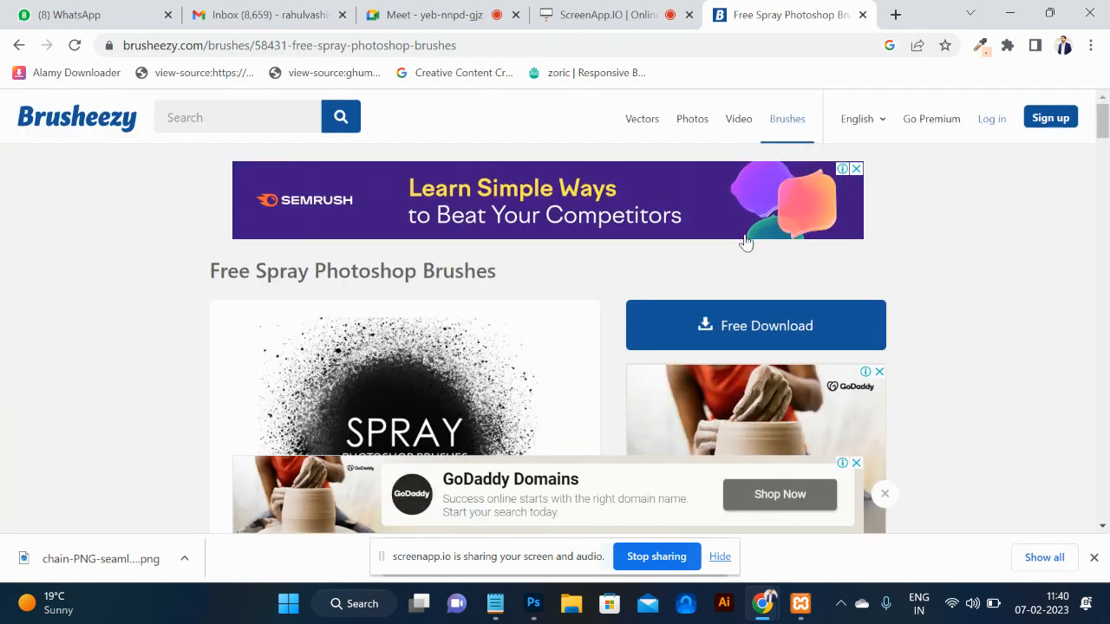
click(739, 317)
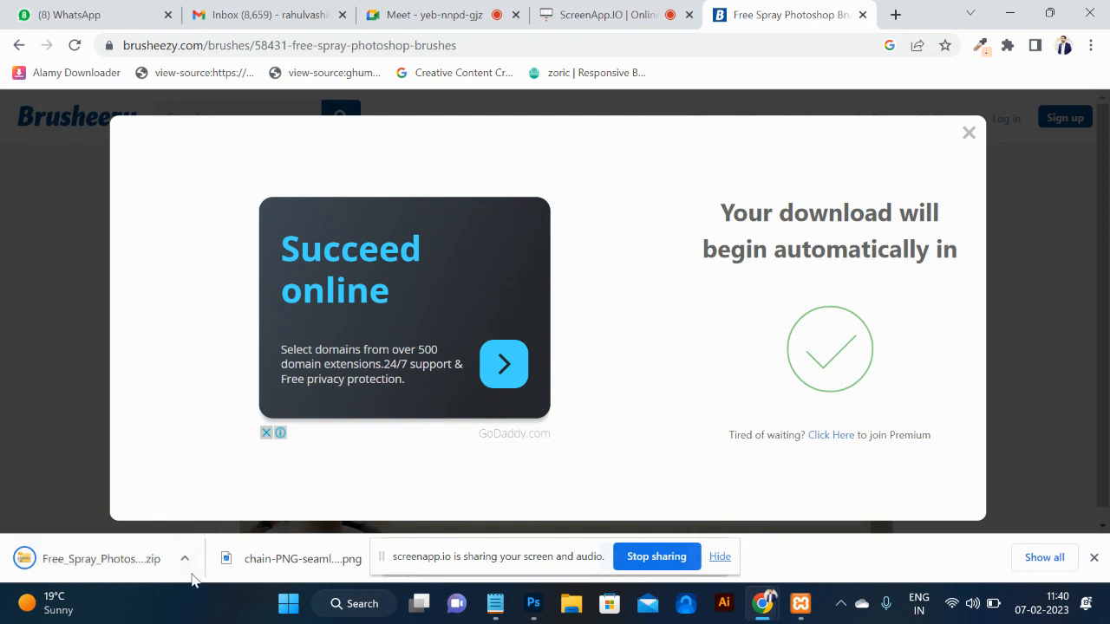
Locate the spray brushes zip and Extract All into Downloads as Free_Spray_Photoshop_Brushes_1.
click(186, 562)
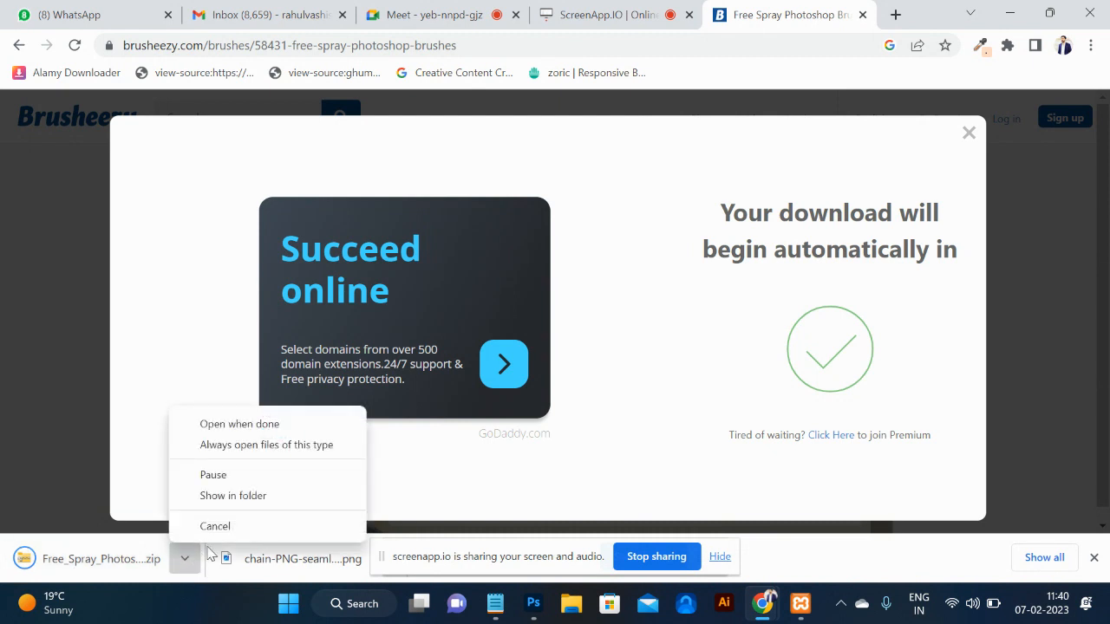
click(234, 498)
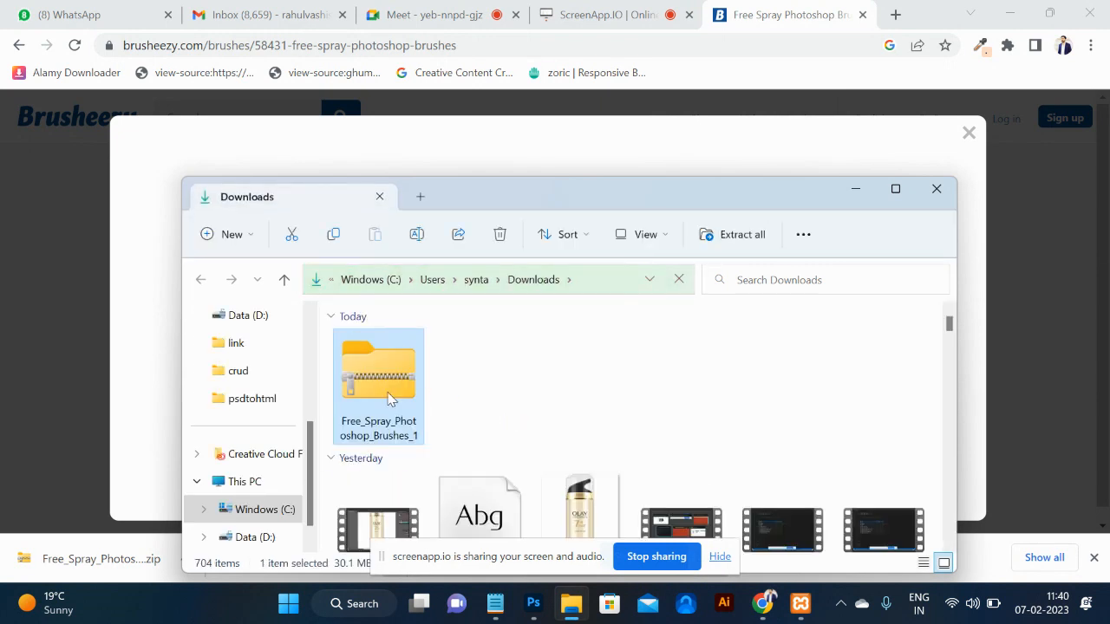
right_click(388, 397)
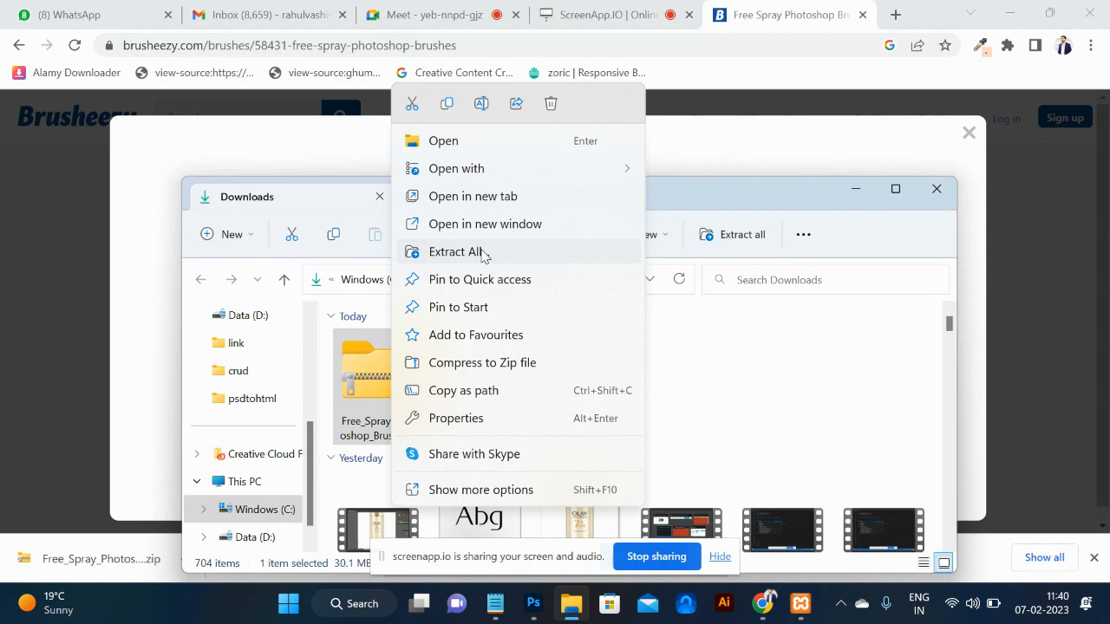
click(482, 251)
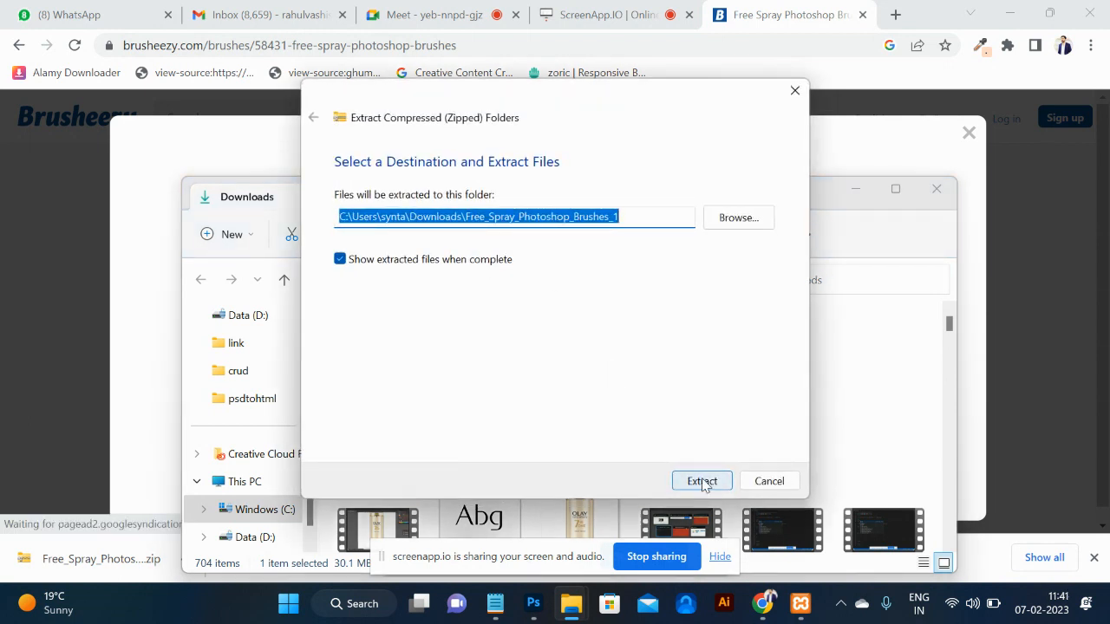
click(702, 481)
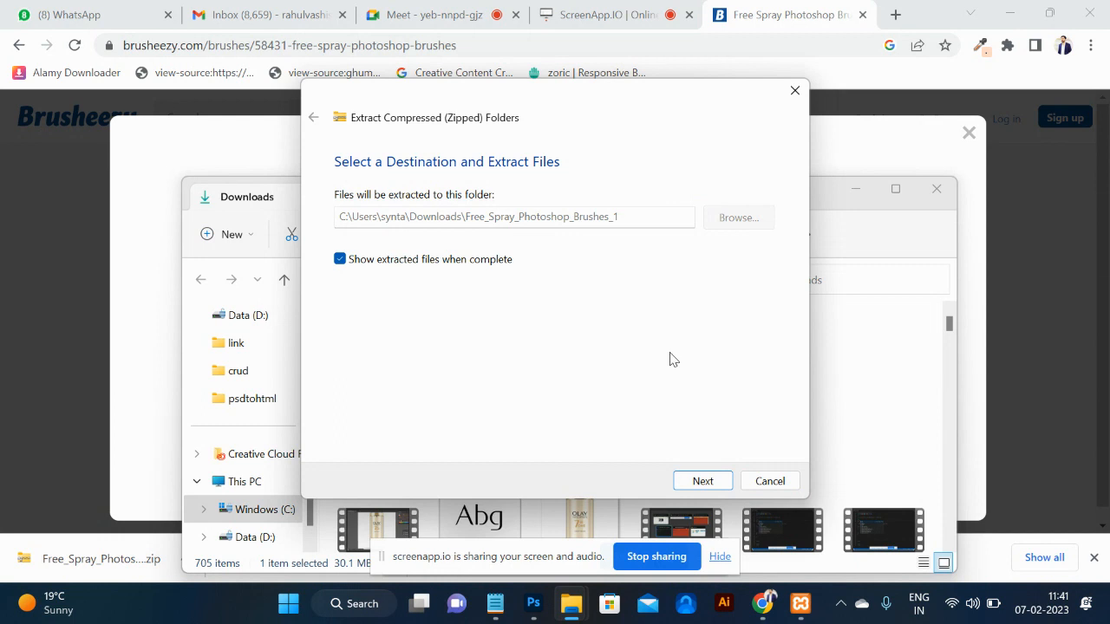
click(795, 90)
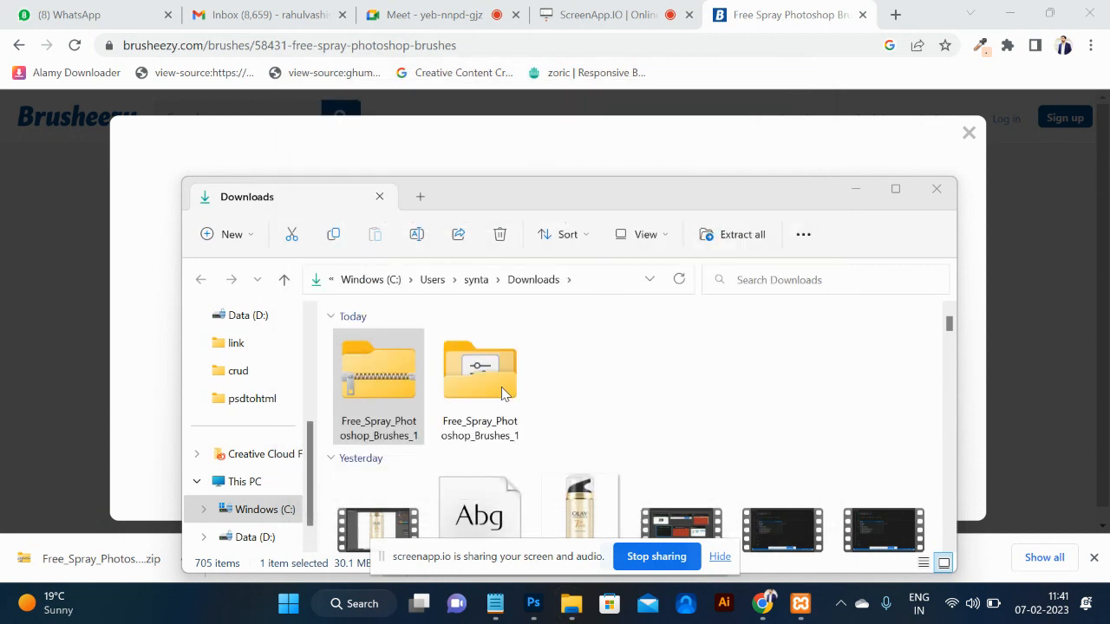
key(alt+Tab)
key(alt+Tab)
key(alt+Tab)
key(alt+Tab)
key(alt+Tab)
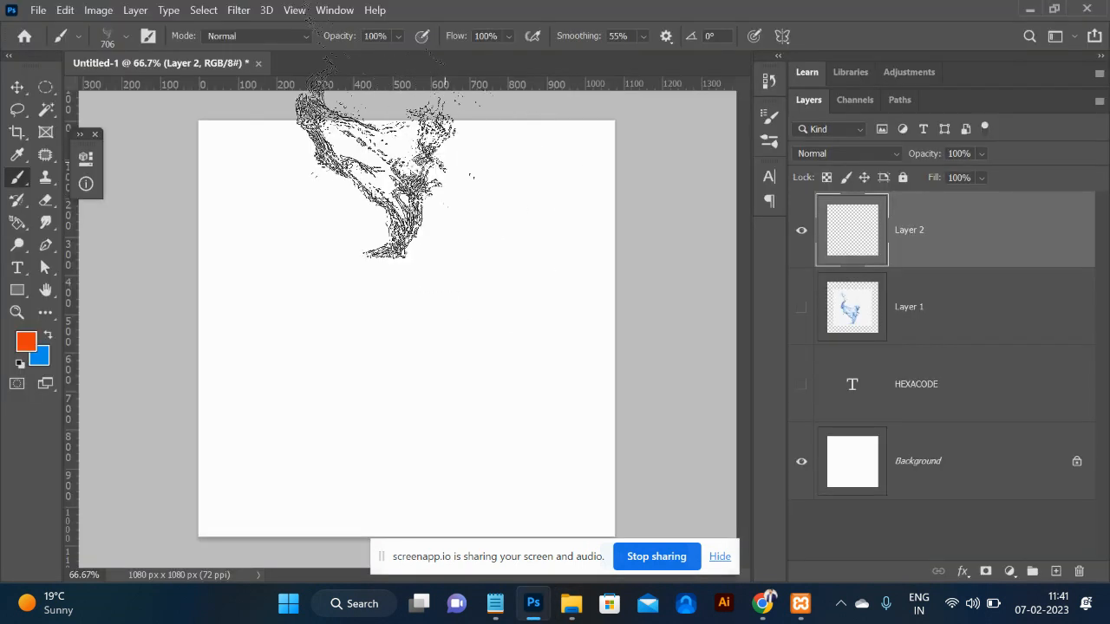
Import Free Spray Photoshop Brushes 1 from the Downloads > Free_Spray folder via Import Brushes.
key(alt+Tab)
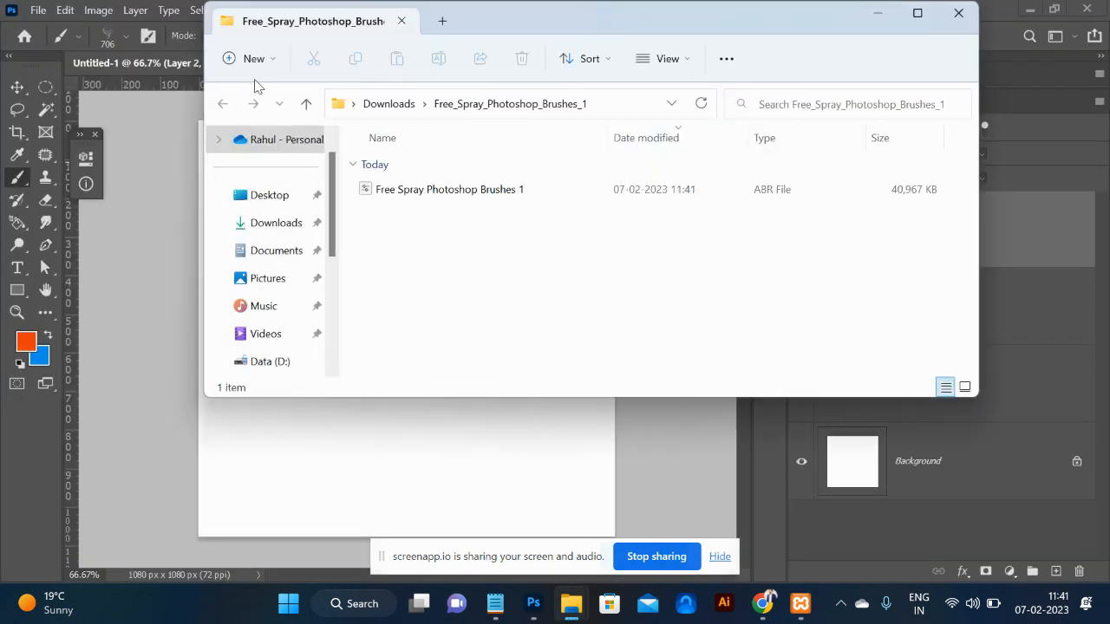
click(864, 19)
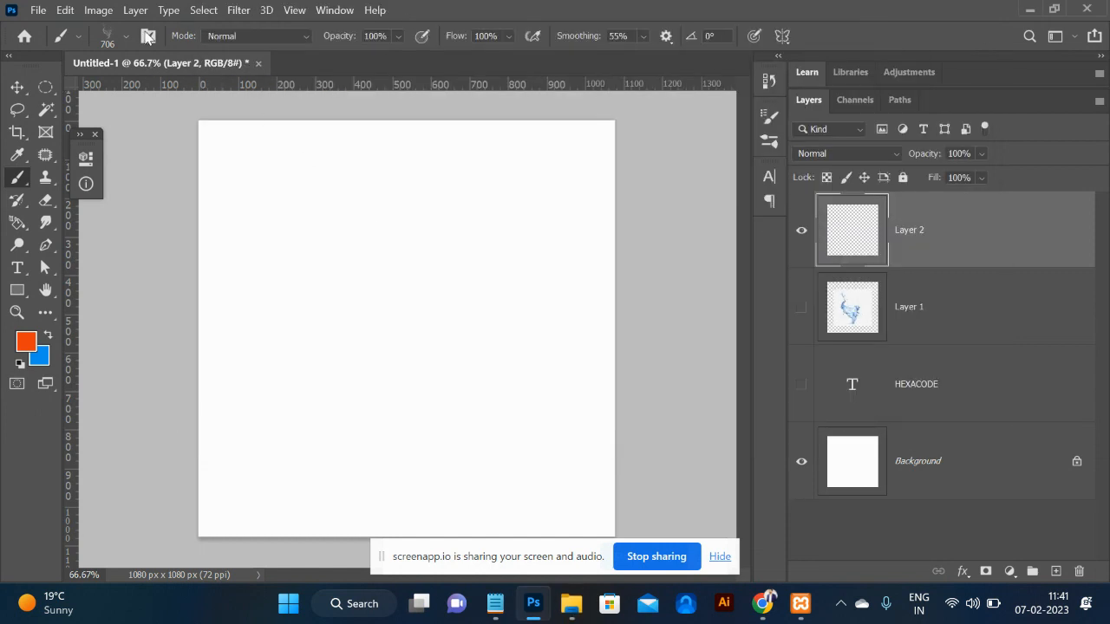
click(107, 38)
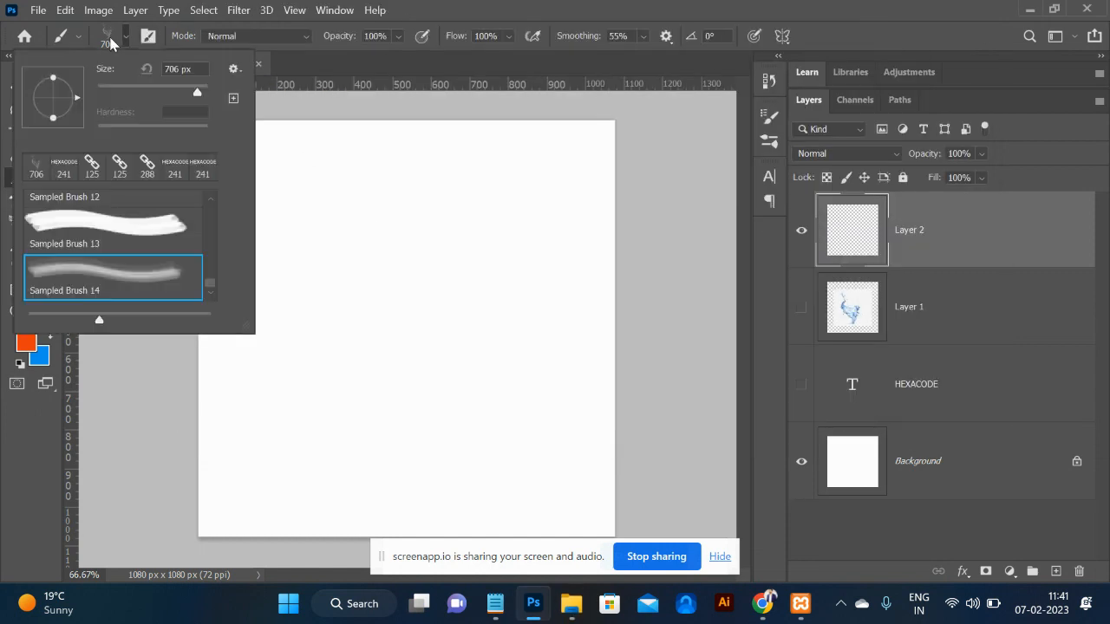
click(237, 69)
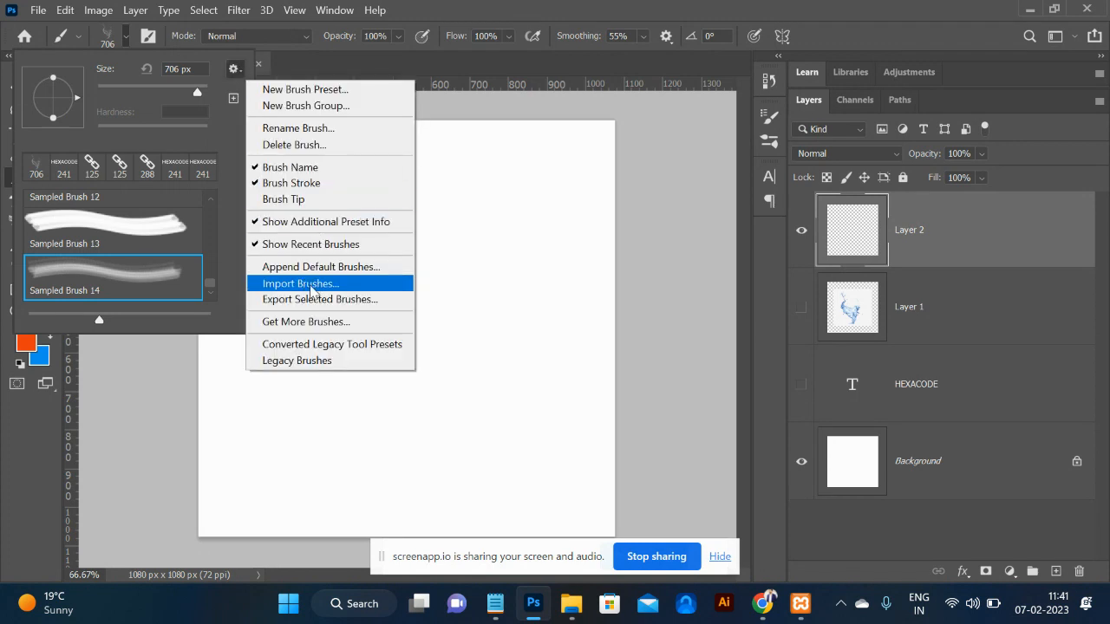
click(310, 286)
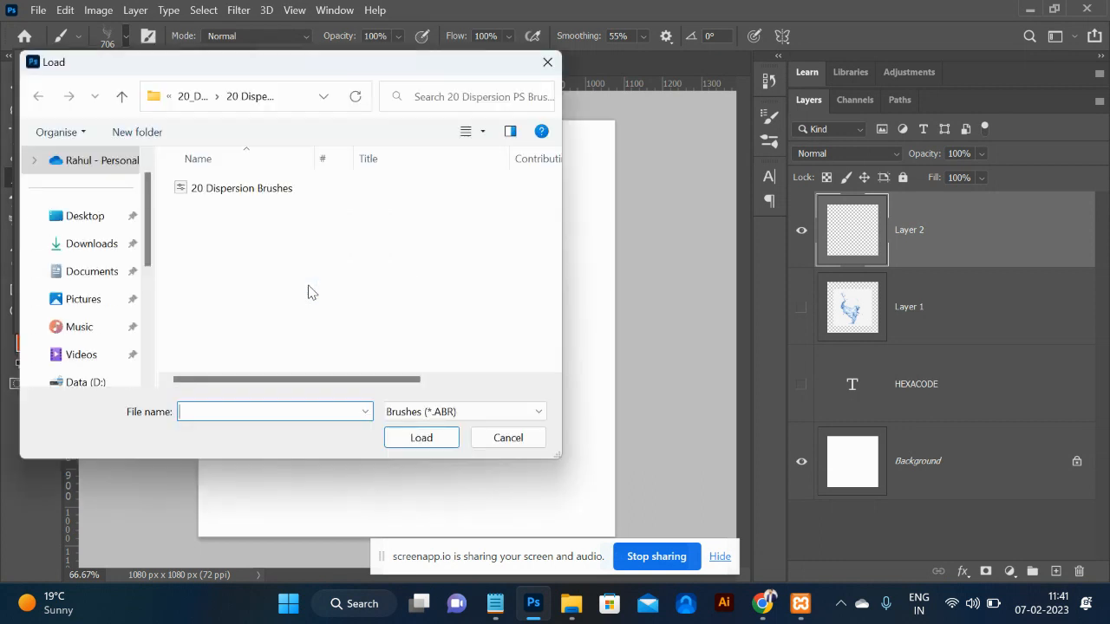
click(96, 252)
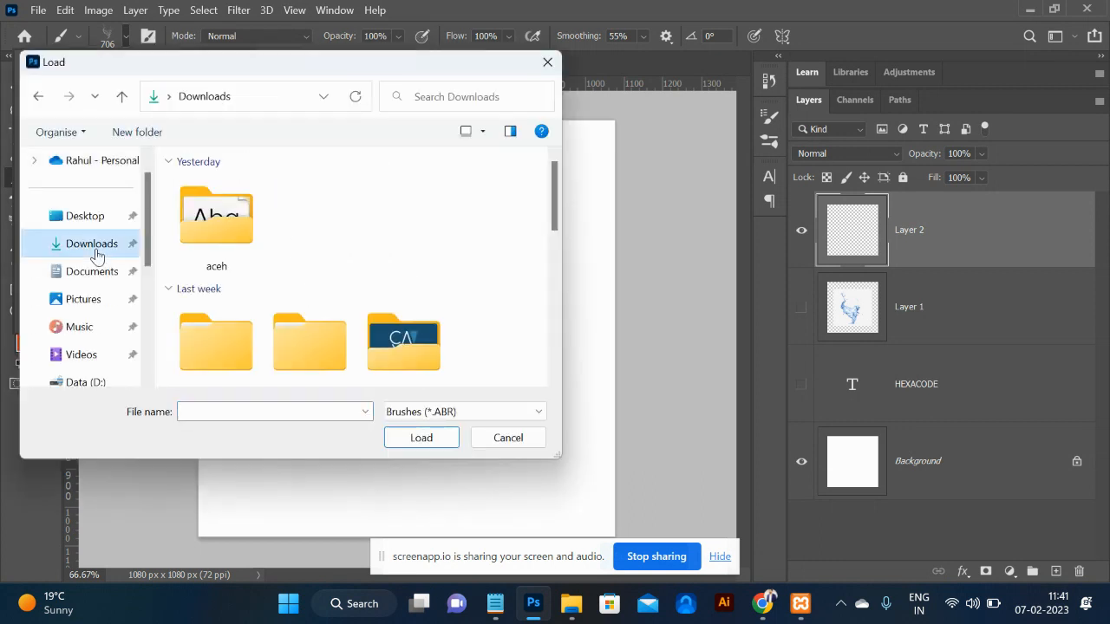
double_click(228, 227)
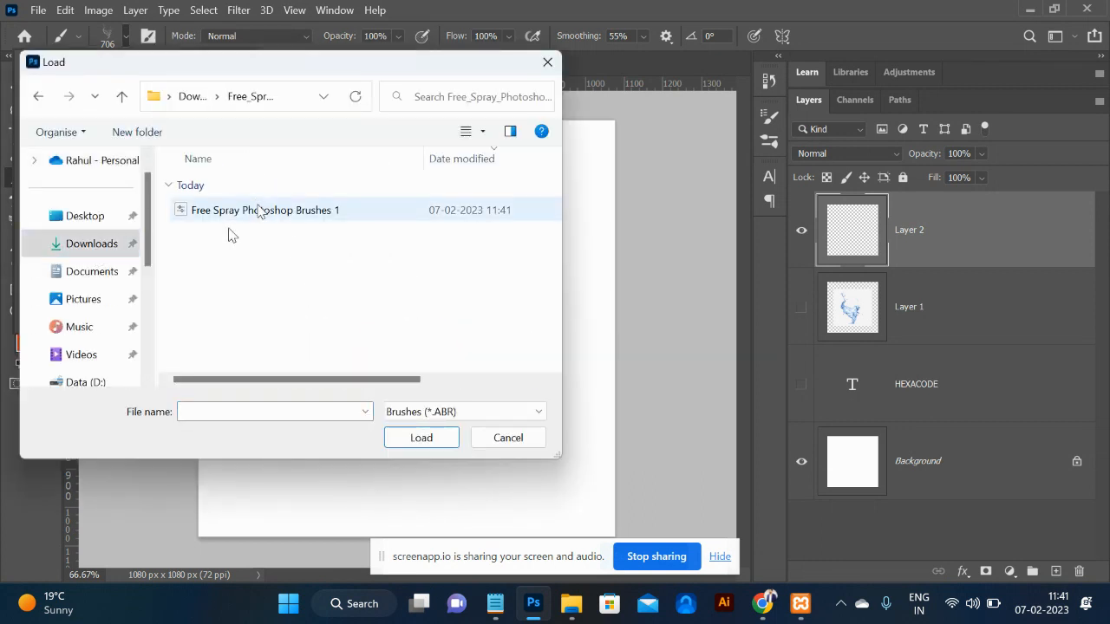
click(260, 210)
click(420, 439)
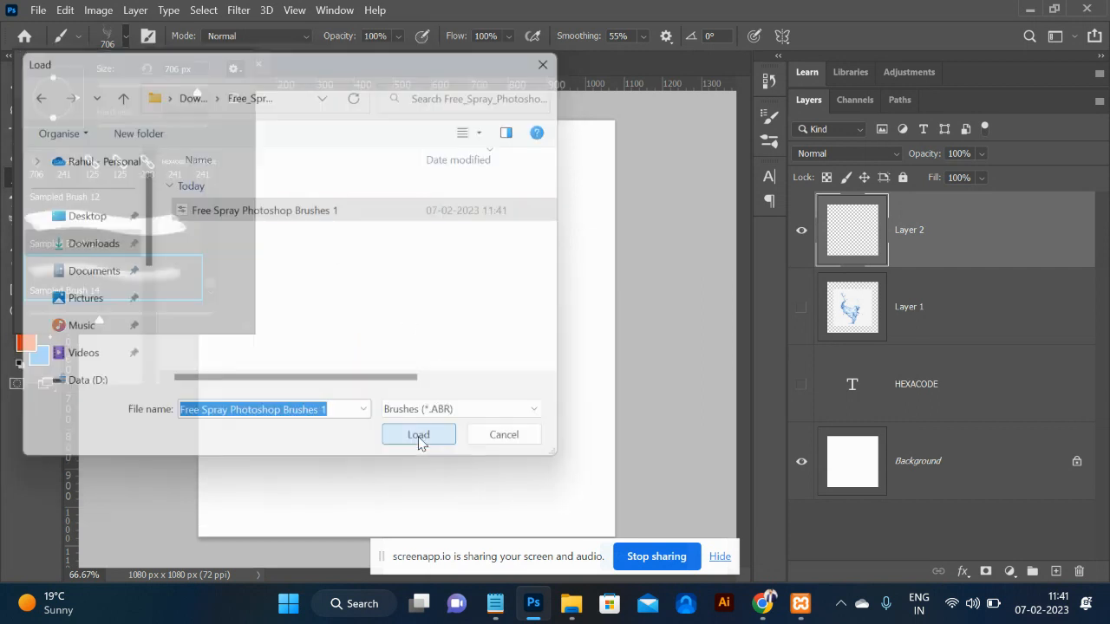
click(417, 444)
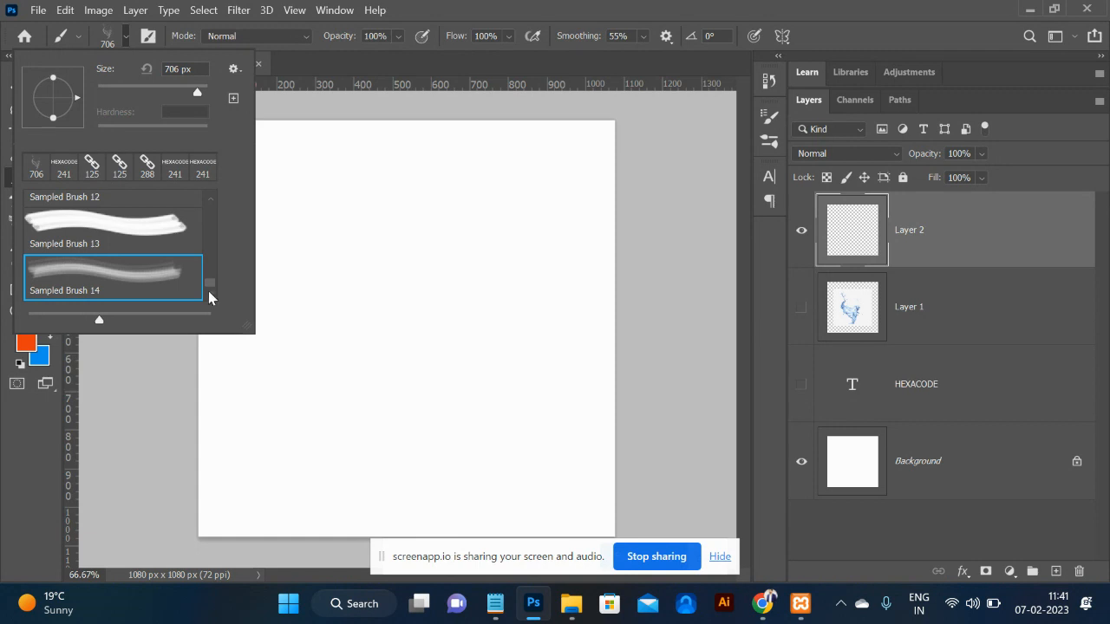
Expand the Free Spray Photoshop Brushes 1 set and pick its first brush.
drag(209, 290, 209, 306)
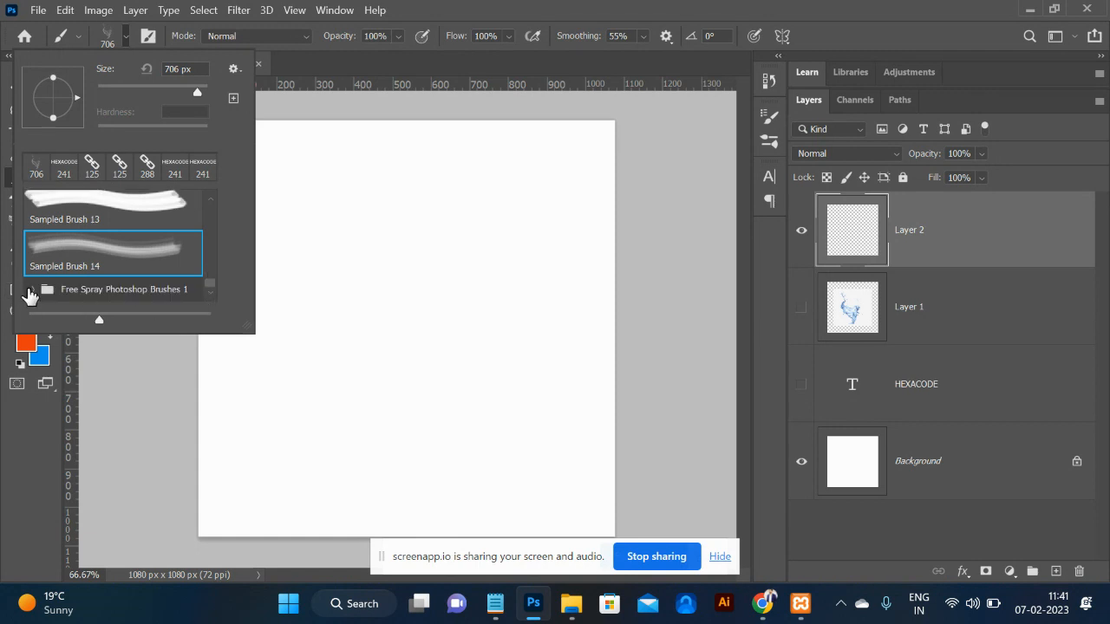
click(209, 294)
click(209, 294)
click(209, 294)
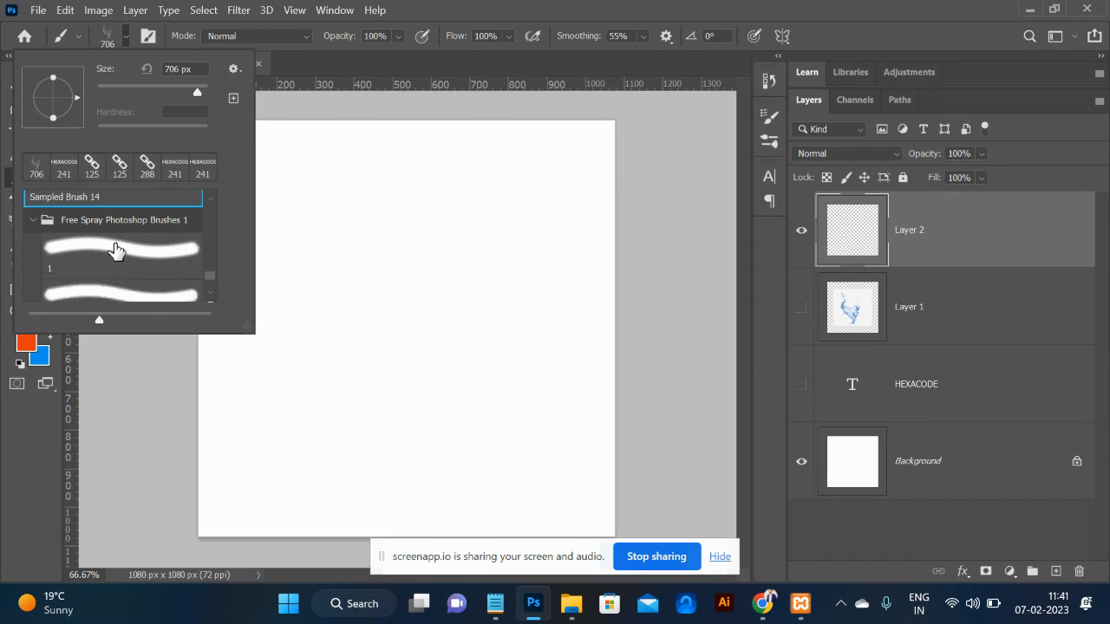
click(113, 244)
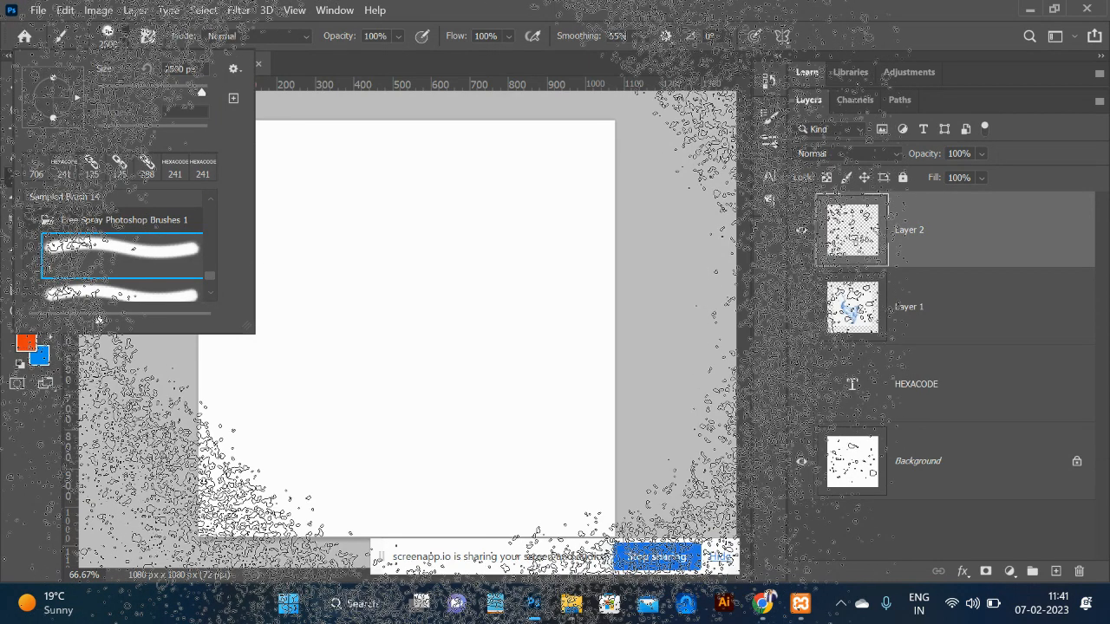
Set the spray brush to 900 px and paint a large orange splatter mid-canvas.
click(185, 87)
click(389, 306)
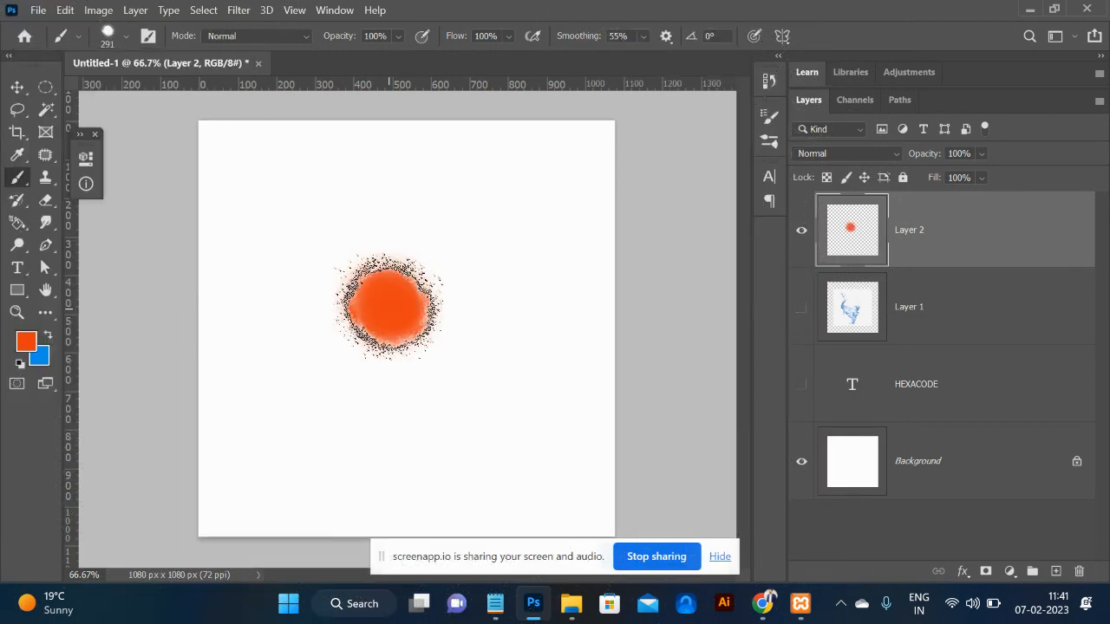
key(ctrl+z)
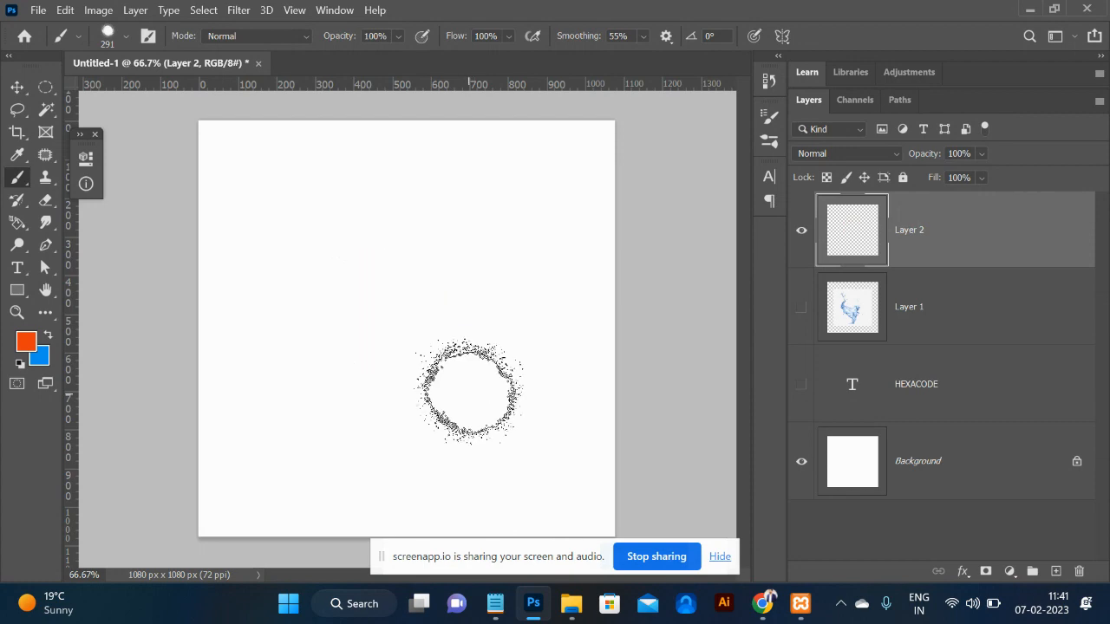
key(bracketright)
key(bracketright)
key(bracketright)
key(bracketright)
key(bracketright)
key(bracketright)
key(bracketright)
key(bracketright)
key(bracketright)
key(bracketright)
key(bracketright)
key(bracketright)
key(bracketright)
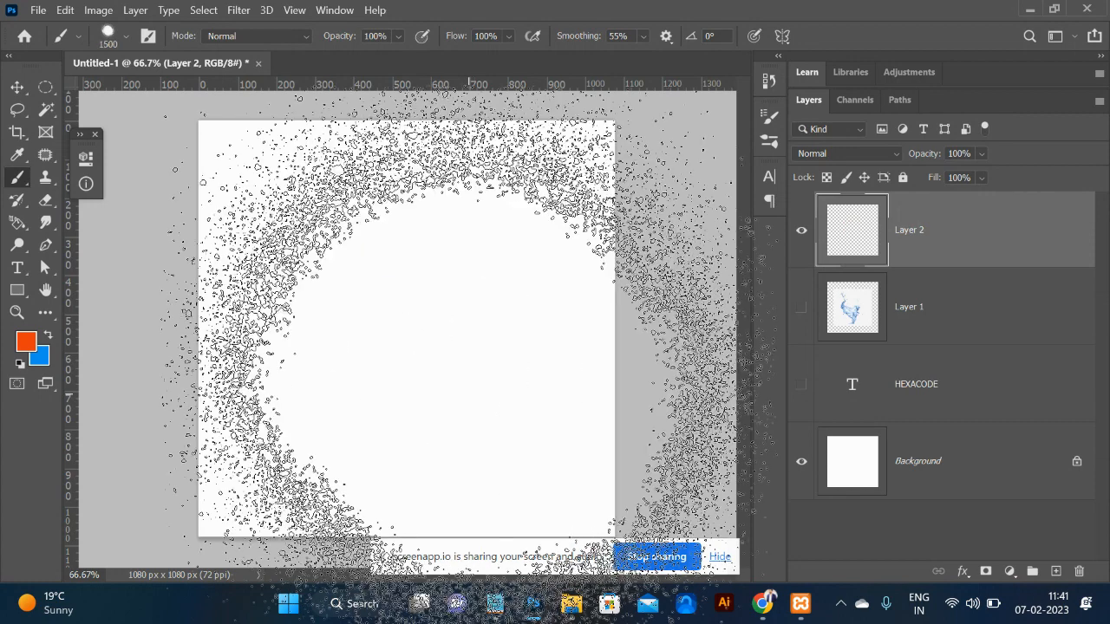
key(bracketleft)
key(bracketleft)
key(bracketleft)
key(bracketleft)
key(bracketleft)
key(bracketleft)
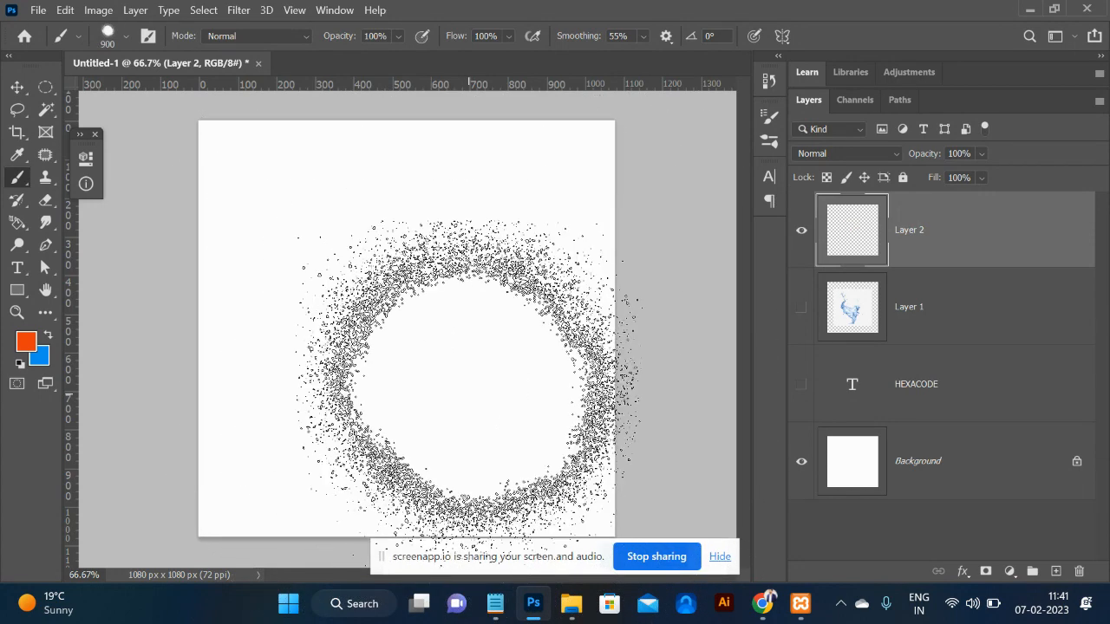
click(397, 325)
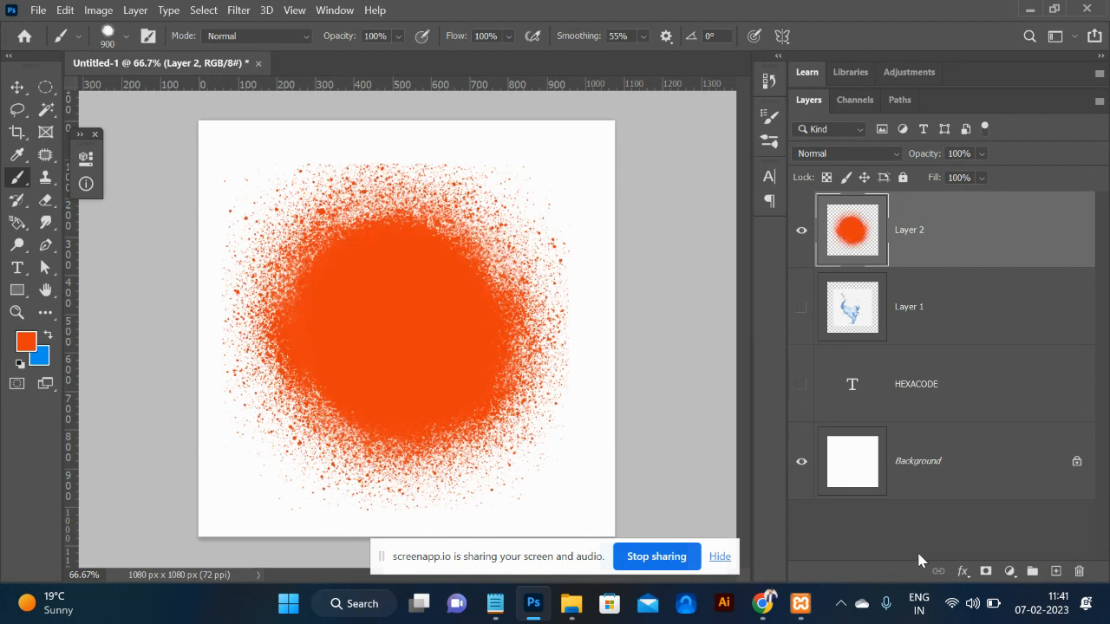
key(alt+Tab)
key(alt+Tab)
key(alt+Tab)
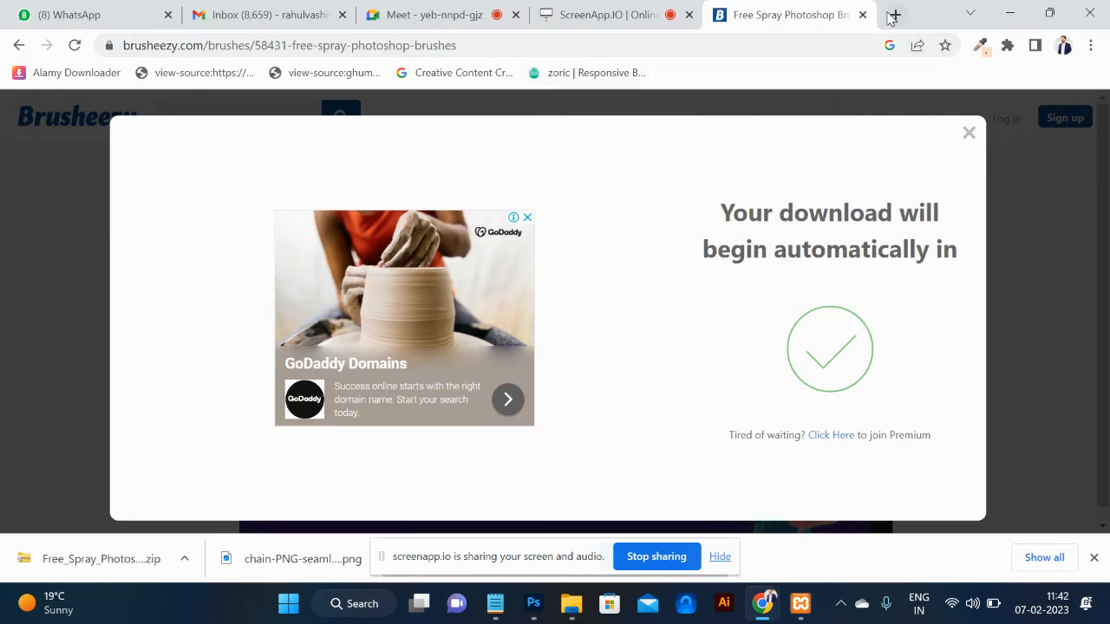
Search Google Images for 'movies poster' in a new tab.
click(894, 15)
click(704, 47)
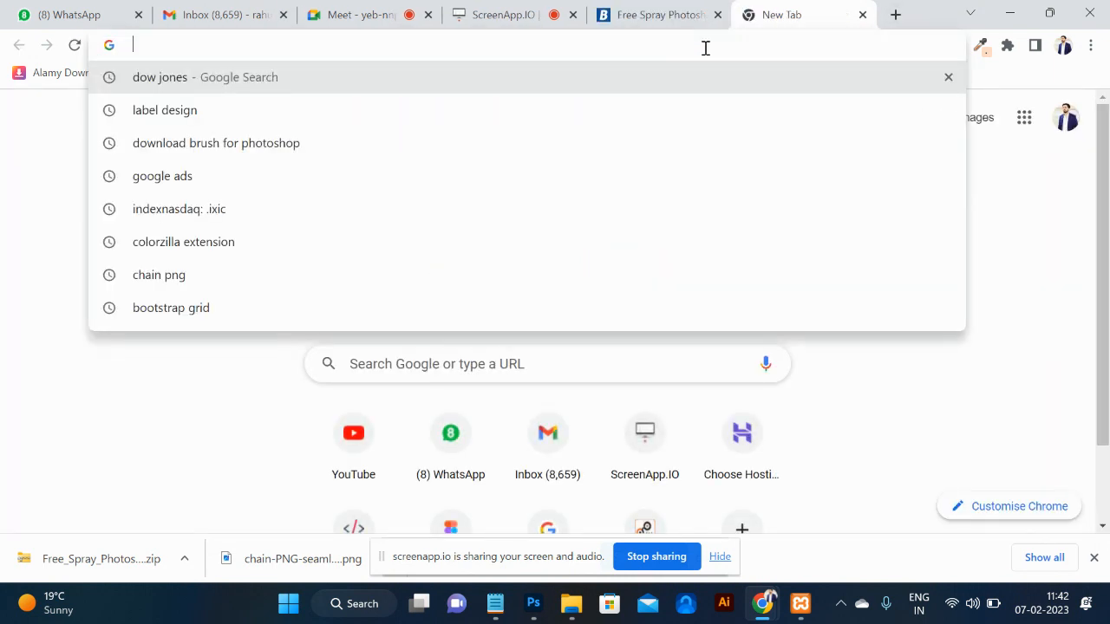
text(movie)
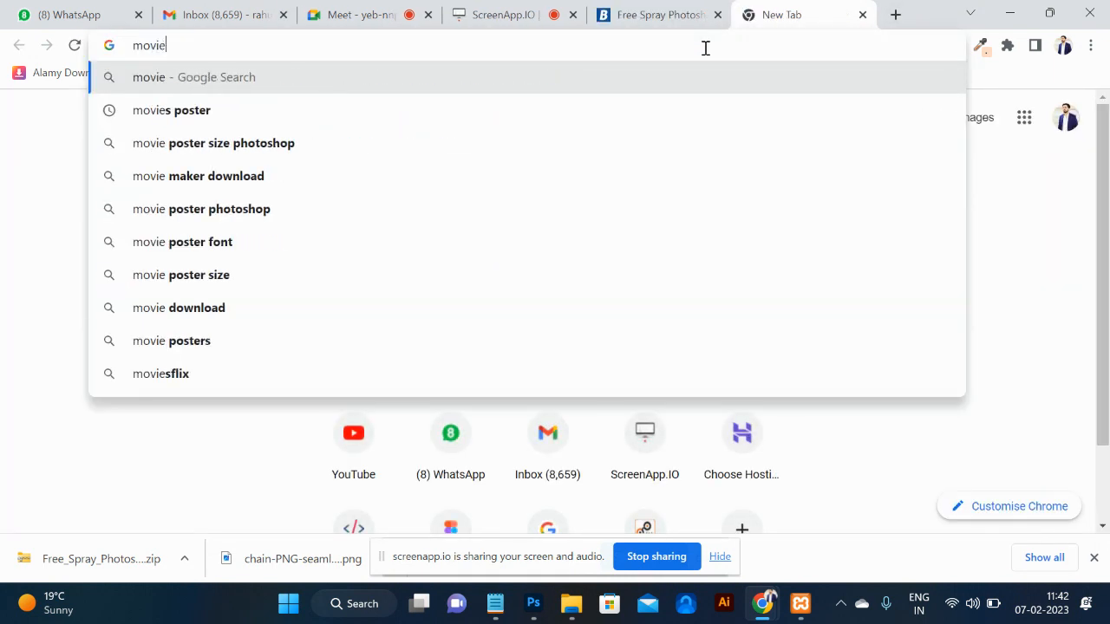
key(Down)
key(Return)
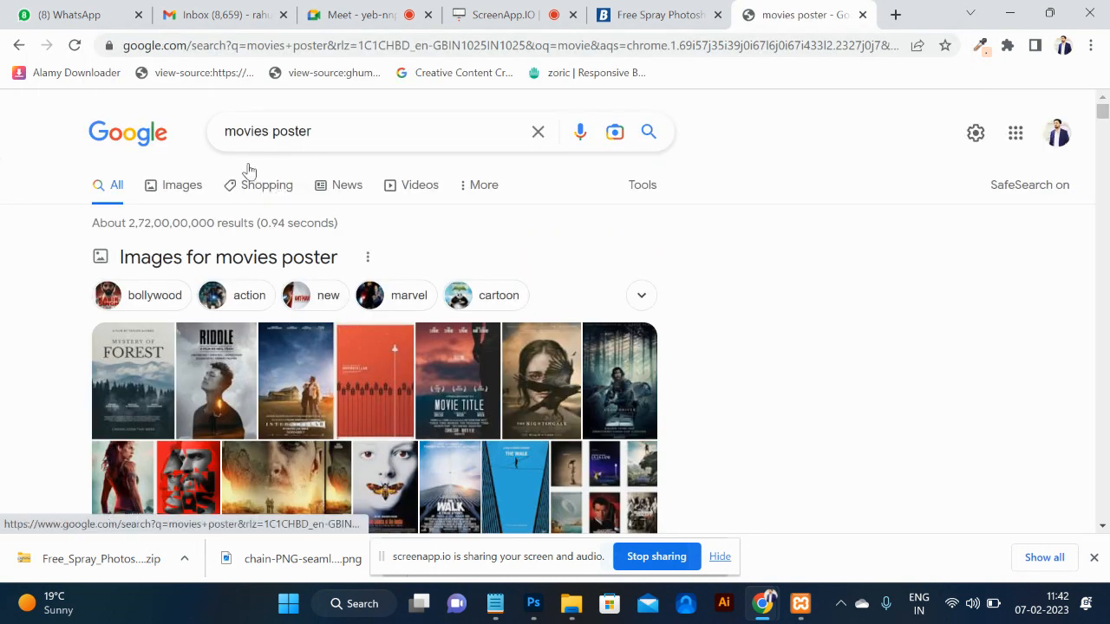
click(175, 192)
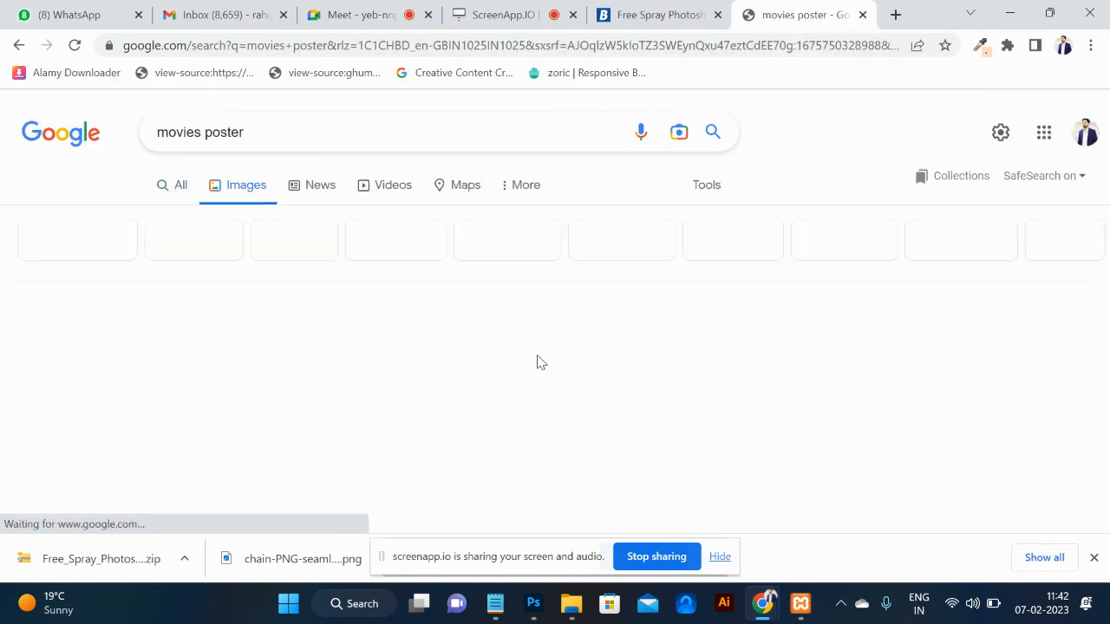
Open the Bollywood Movies Poster image in its own tab and copy it.
click(253, 359)
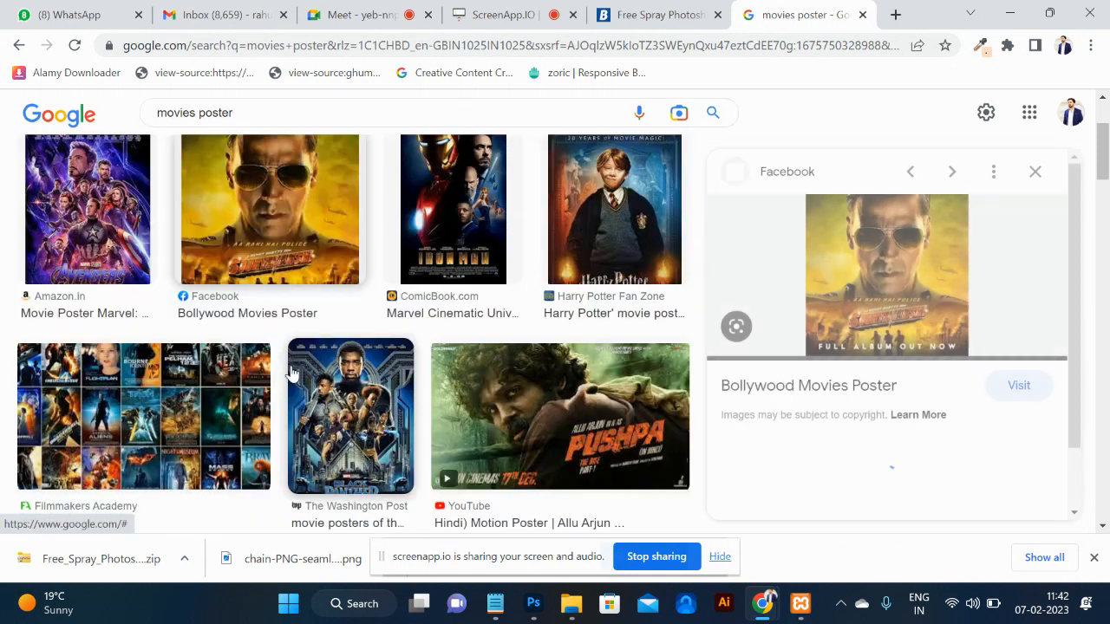
right_click(858, 256)
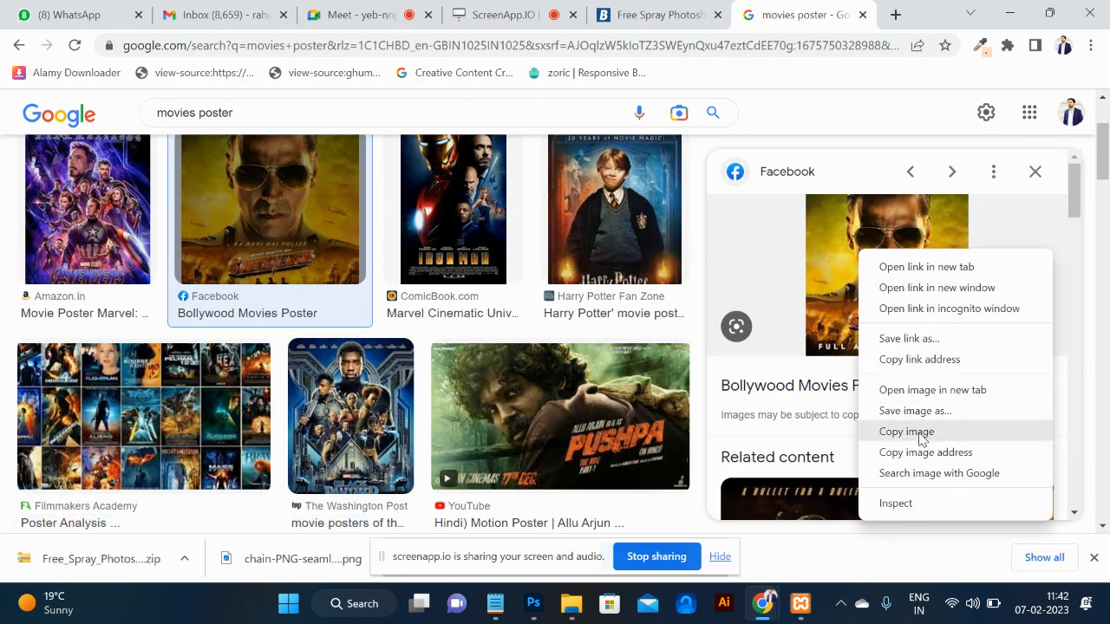
click(919, 391)
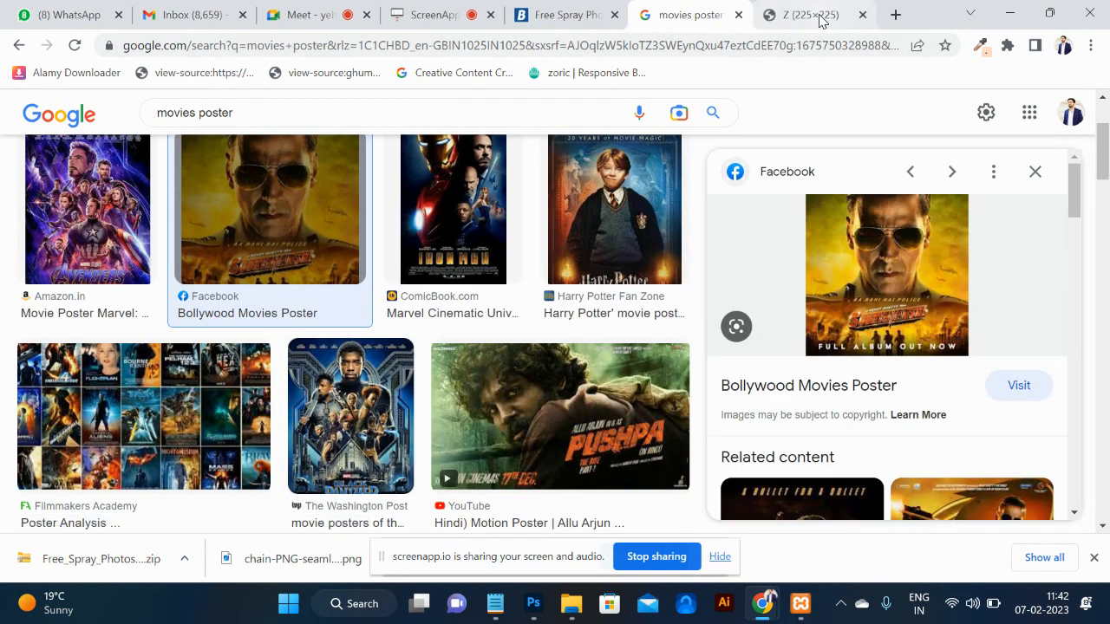
click(815, 14)
right_click(597, 247)
click(648, 309)
key(alt+Tab)
key(alt+Tab)
key(alt+Tab)
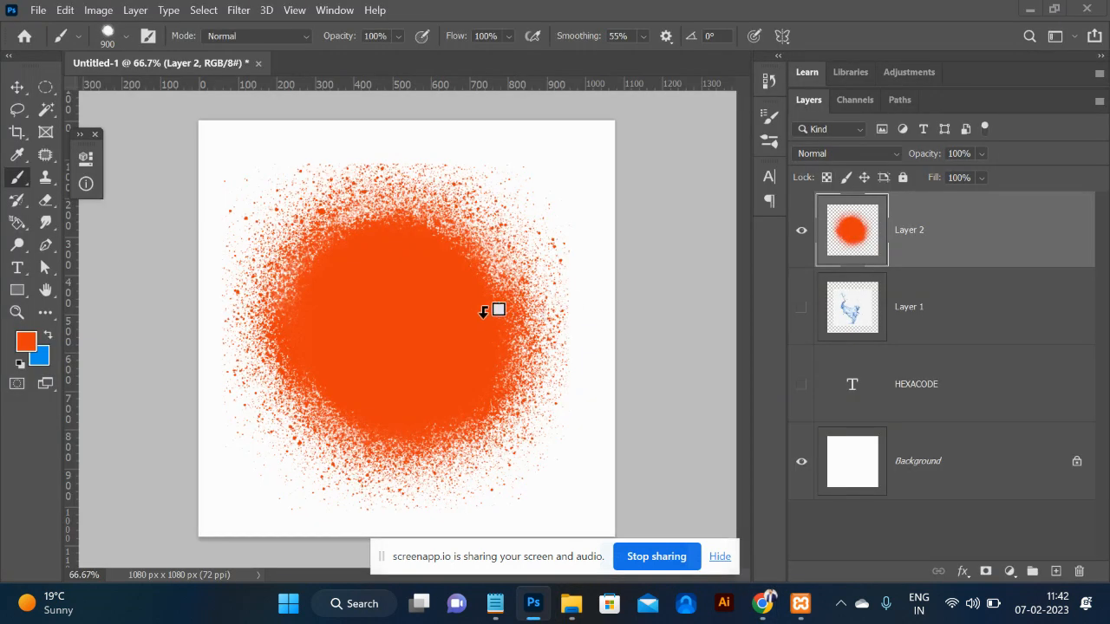
Paste the poster onto a new layer and scale it up to cover the canvas.
key(ctrl+shift+alt+n)
key(ctrl+v)
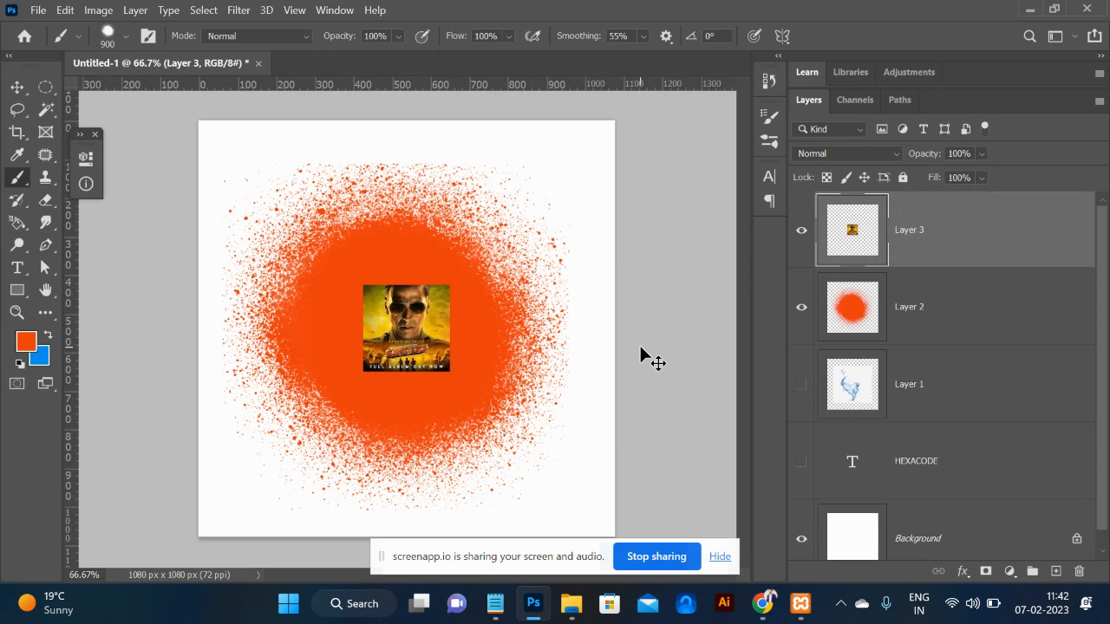
key(ctrl+t)
mouse_move(451, 371)
mouse_down()
mouse_move(606, 503)
mouse_move(598, 506)
mouse_up()
key(Return)
key(b)
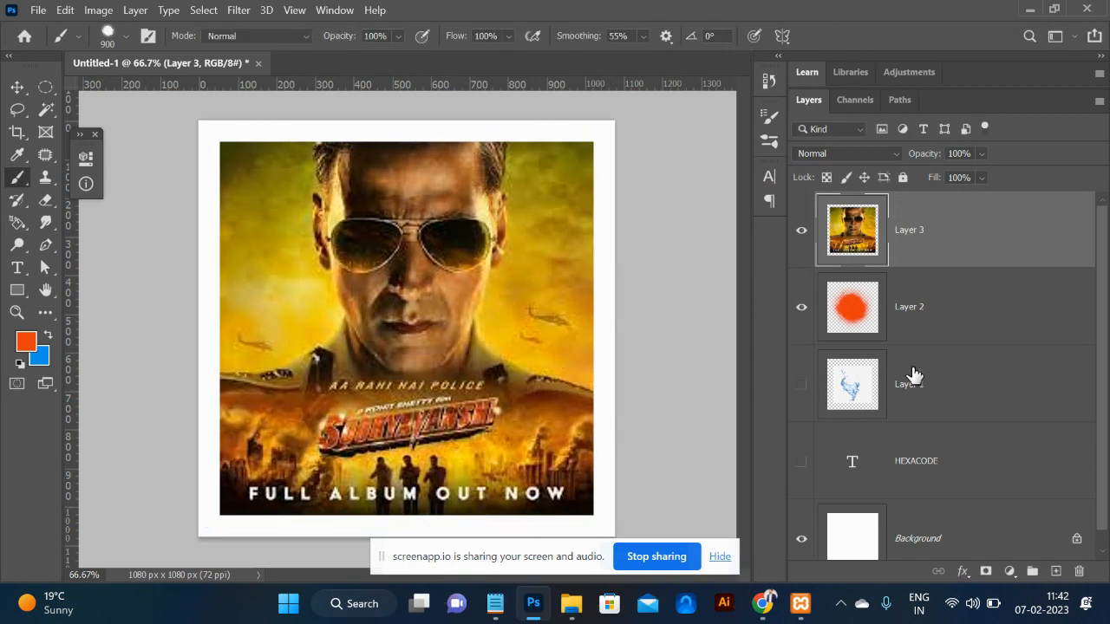
Clip the poster layer to the orange spray layer and reposition it inside the splatter.
right_click(964, 249)
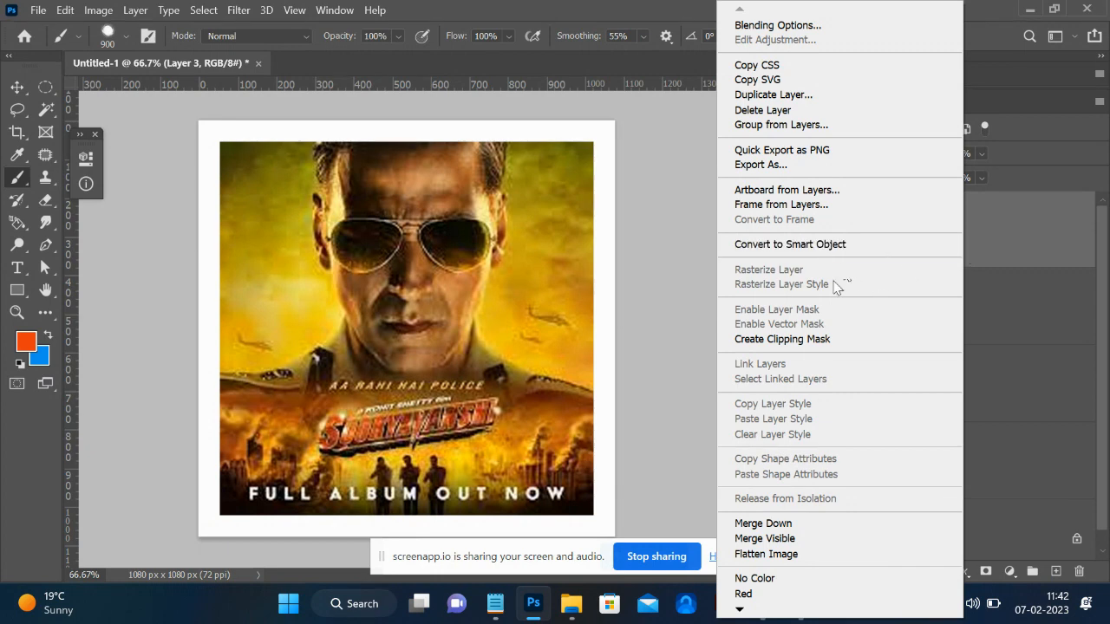
click(837, 339)
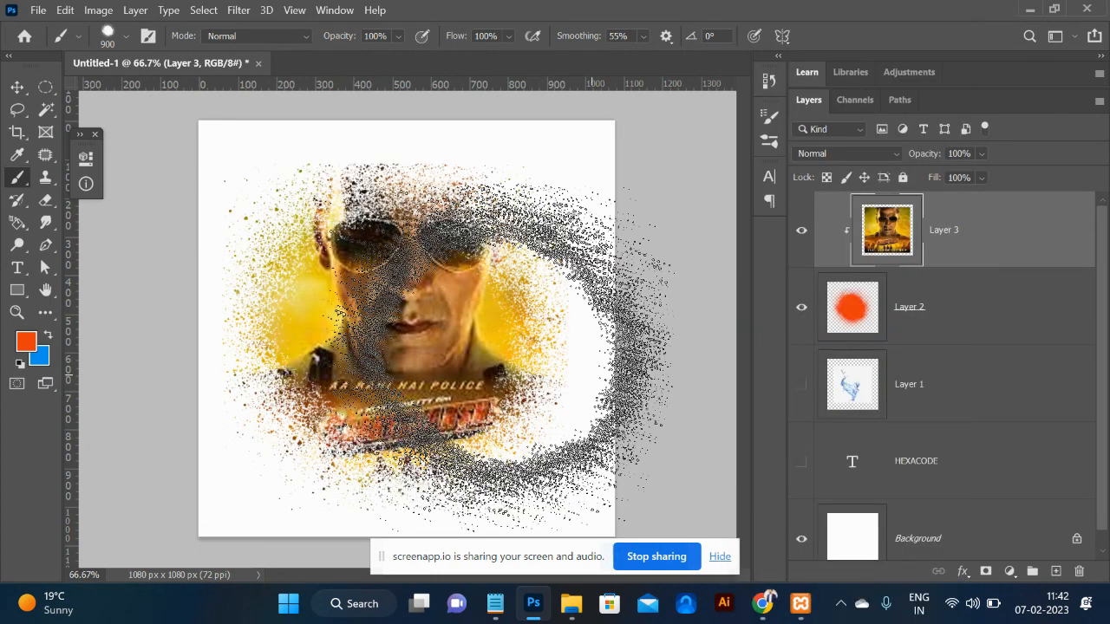
click(17, 86)
mouse_move(395, 310)
mouse_down()
mouse_move(396, 357)
mouse_move(357, 319)
mouse_move(378, 322)
mouse_up()
drag(396, 368, 418, 362)
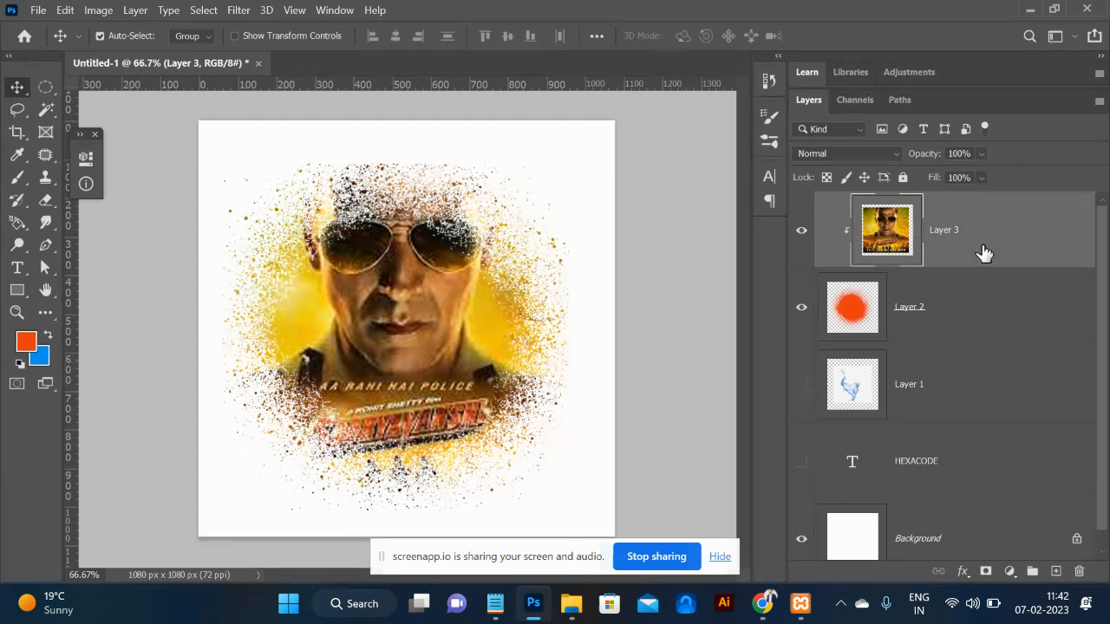
shift+click(954, 304)
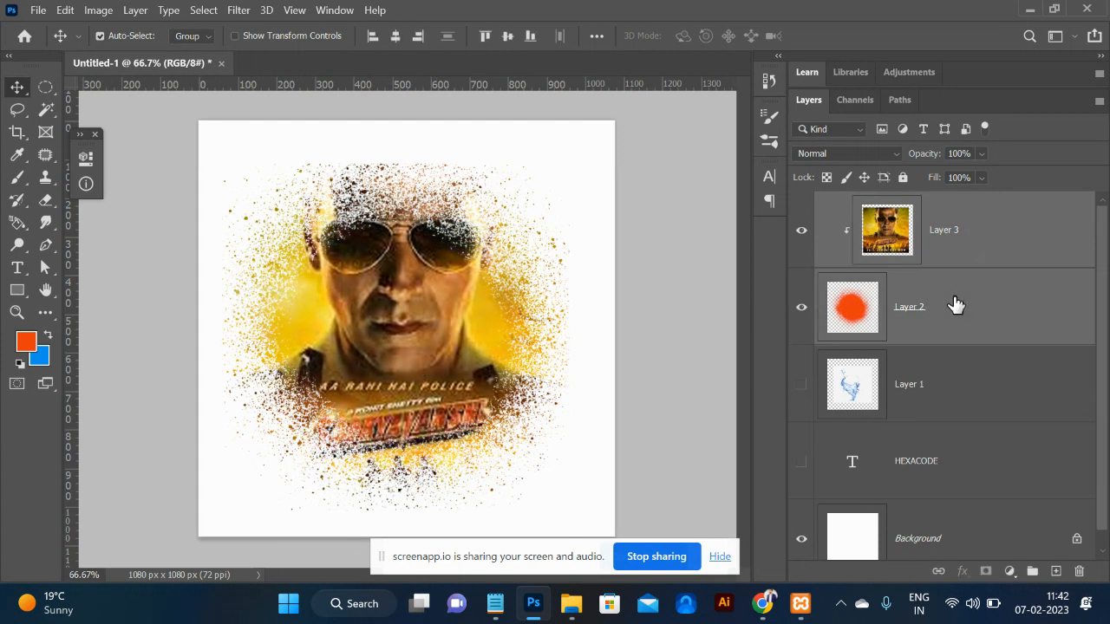
Delete the selected Layer 2 and Layer 3, leaving a blank white canvas.
key(Delete)
key(alt+Tab)
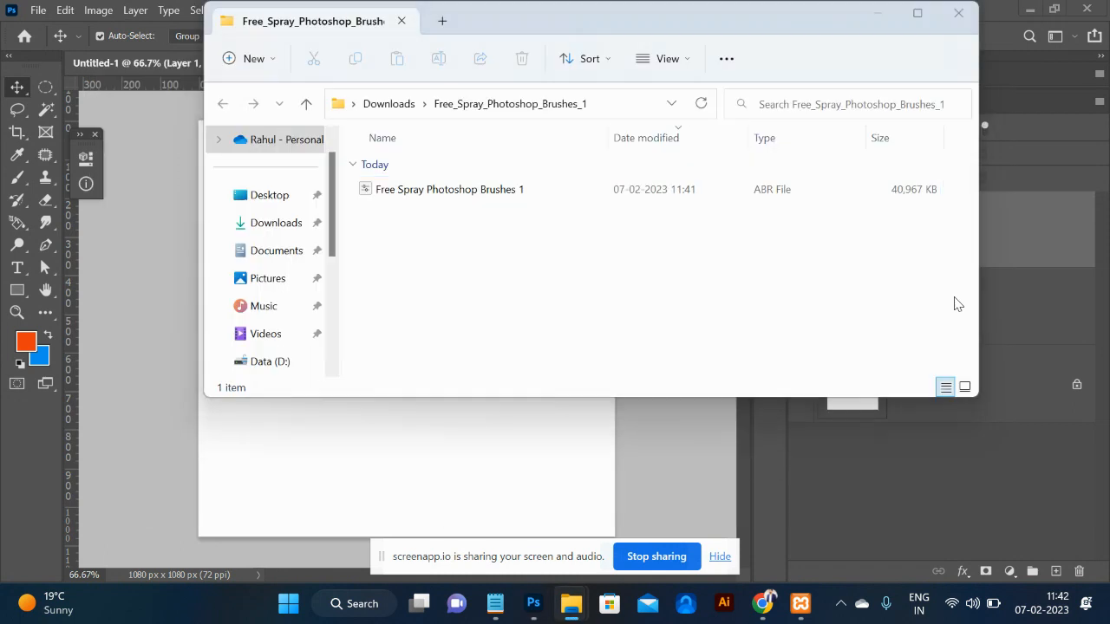
key(alt+Tab)
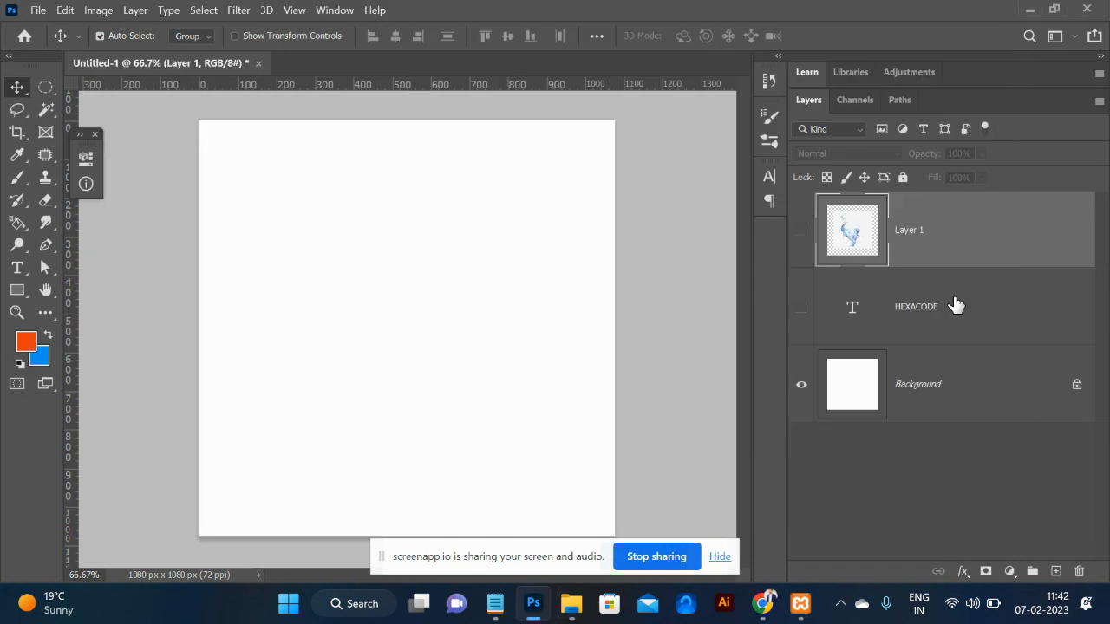
Select the 288 px chain brush, open Brush Settings, and add a new empty layer.
key(b)
click(108, 38)
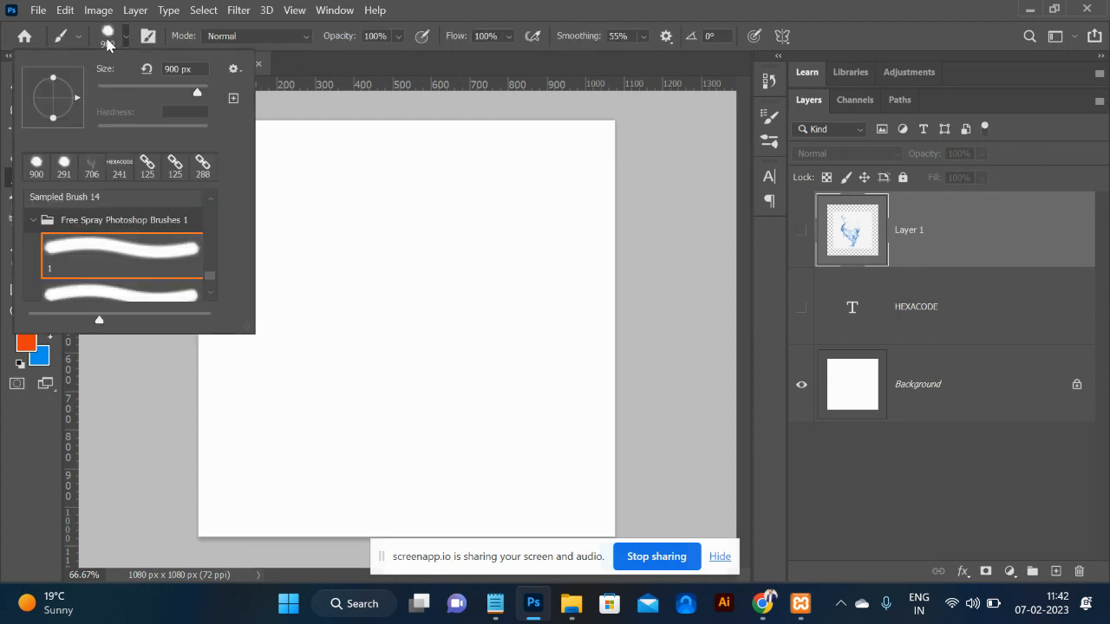
click(203, 166)
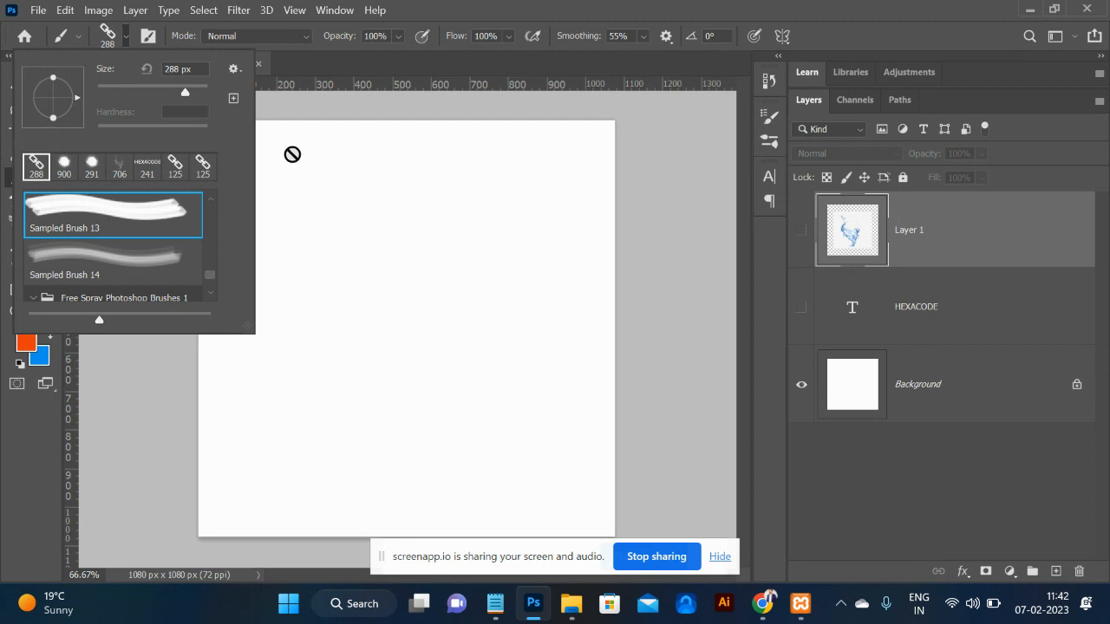
click(147, 36)
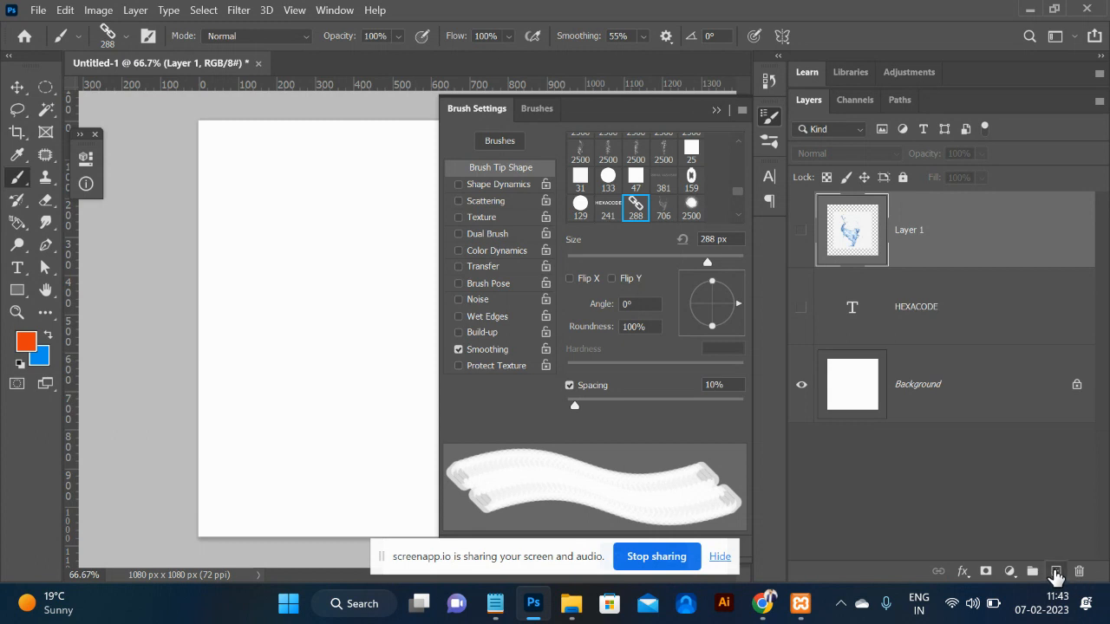
click(1055, 571)
Set the chain brush spacing to 83% and size to 55 px.
mouse_move(239, 160)
mouse_down()
mouse_move(384, 364)
mouse_move(277, 429)
mouse_up()
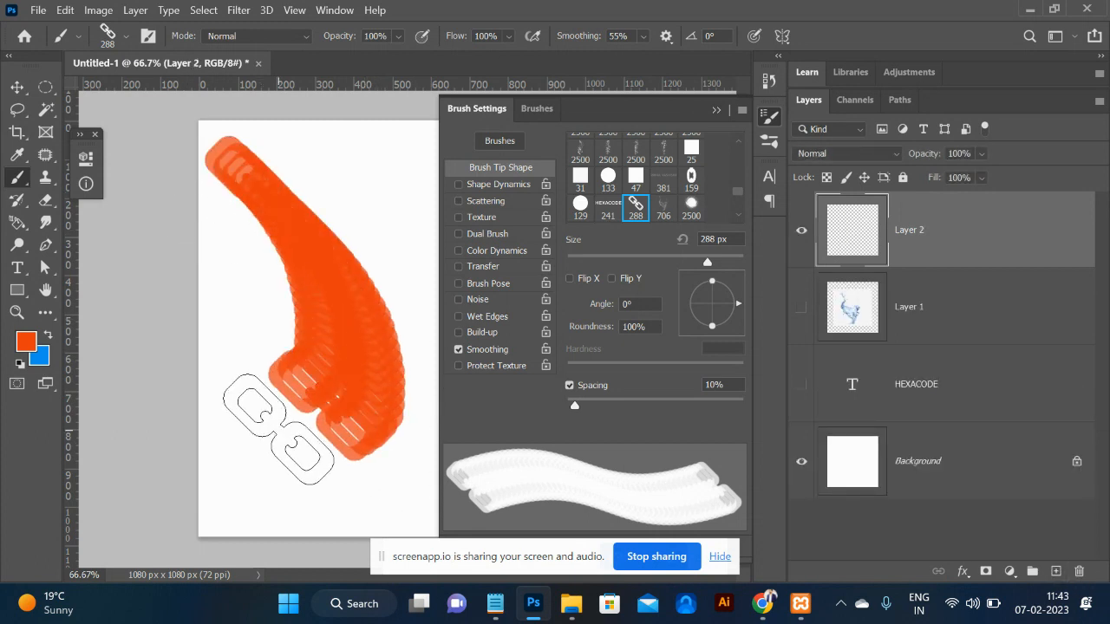
key(ctrl+z)
drag(573, 405, 640, 405)
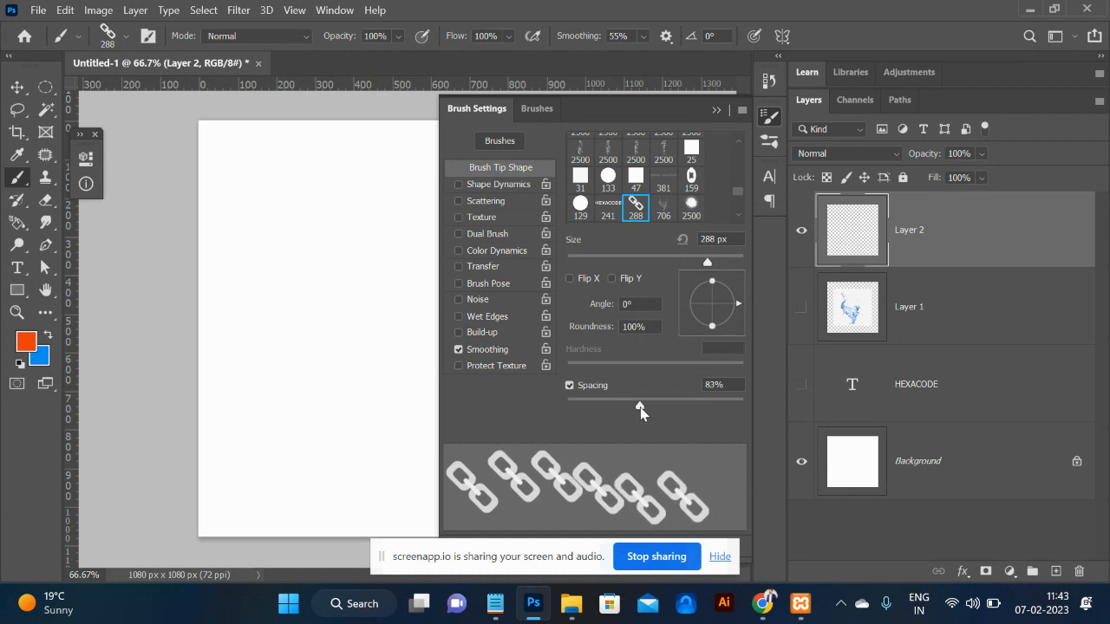
drag(704, 264, 617, 268)
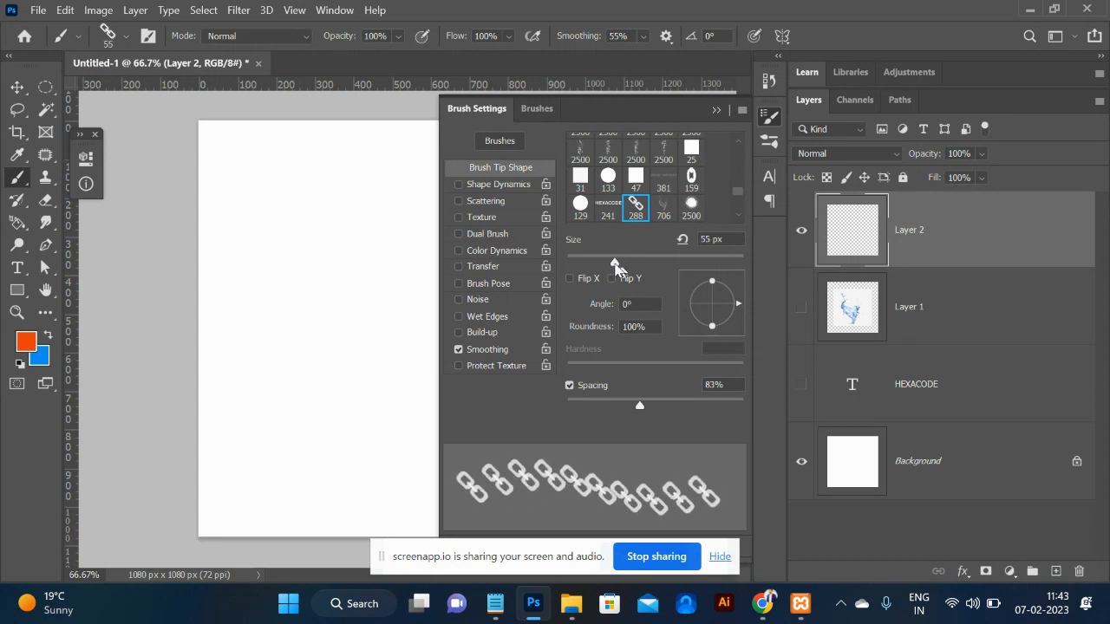
Enable Shape Dynamics with 30% Size Jitter and Angle Jitter Control set to Direction.
click(491, 185)
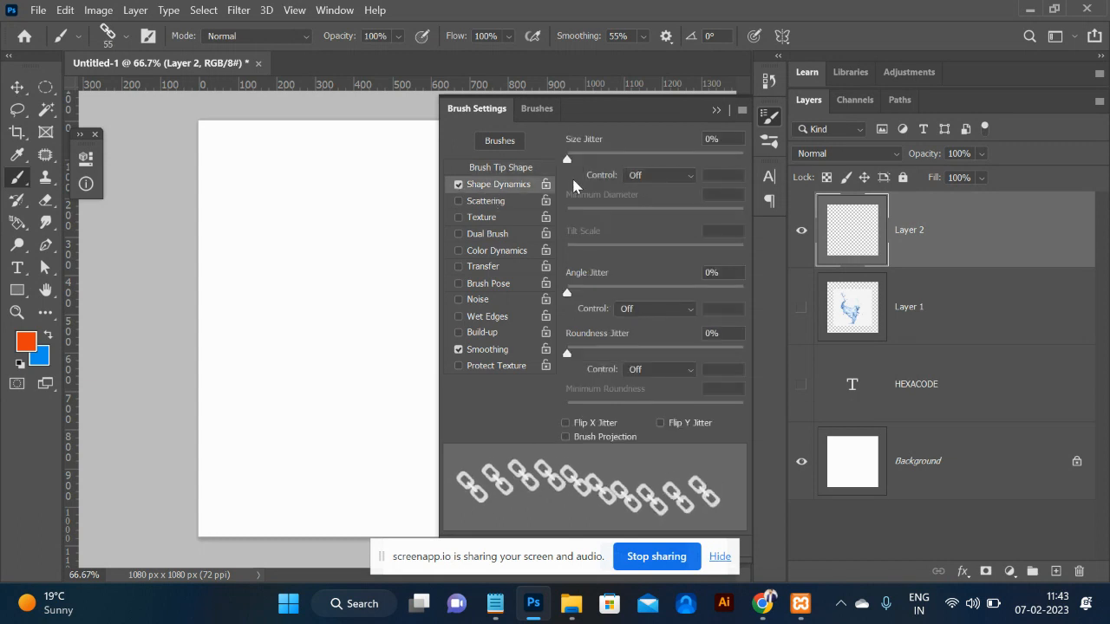
mouse_move(581, 160)
mouse_down()
mouse_move(666, 163)
mouse_move(621, 163)
mouse_up()
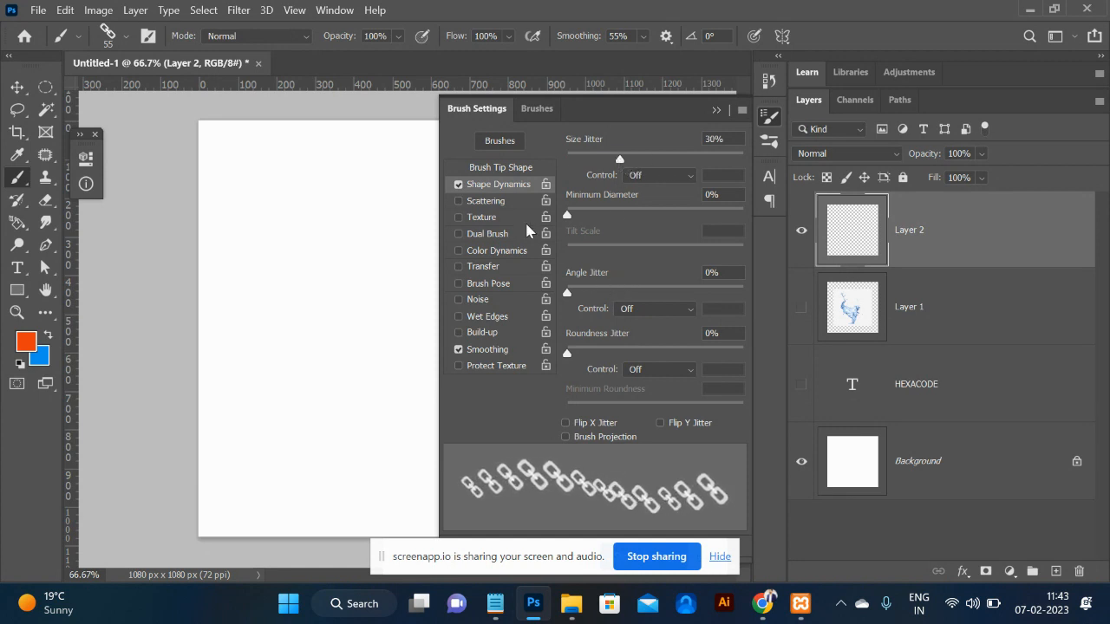
click(676, 310)
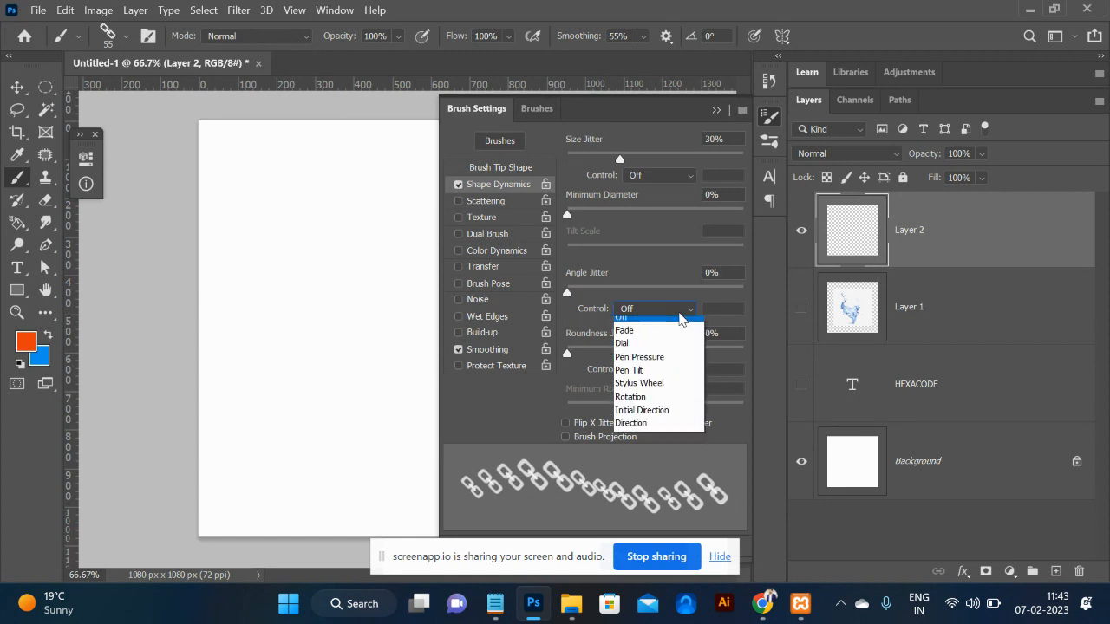
click(661, 430)
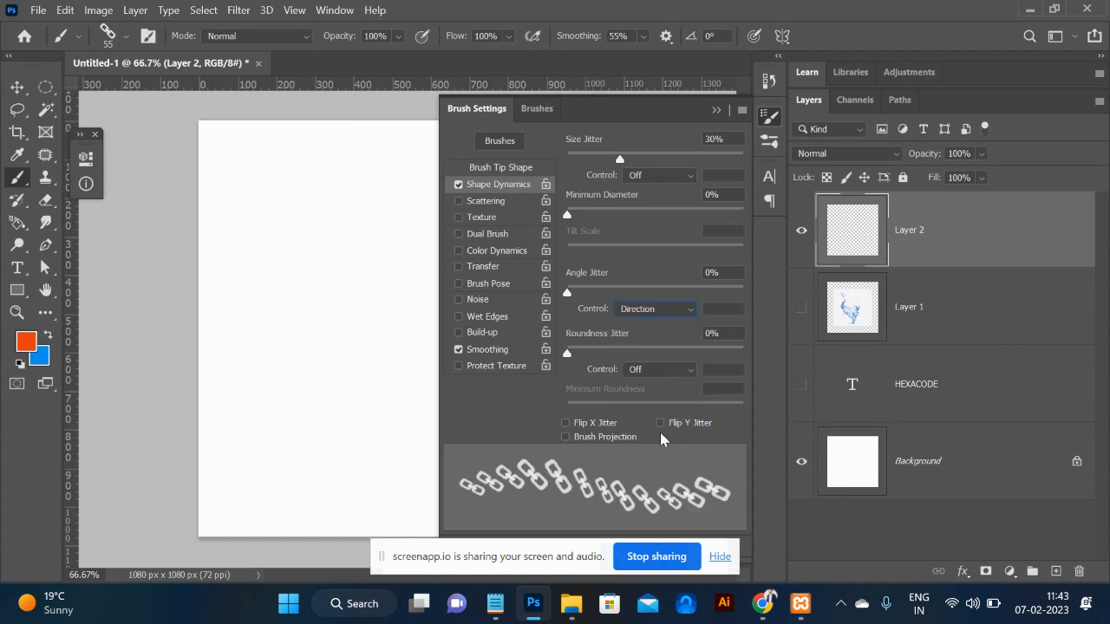
Paint two test chain strokes on Layer 2 and undo both.
key(alt+Tab)
key(alt+Tab)
mouse_move(262, 236)
mouse_down()
mouse_move(360, 343)
mouse_move(345, 410)
mouse_move(324, 433)
mouse_move(283, 433)
mouse_up()
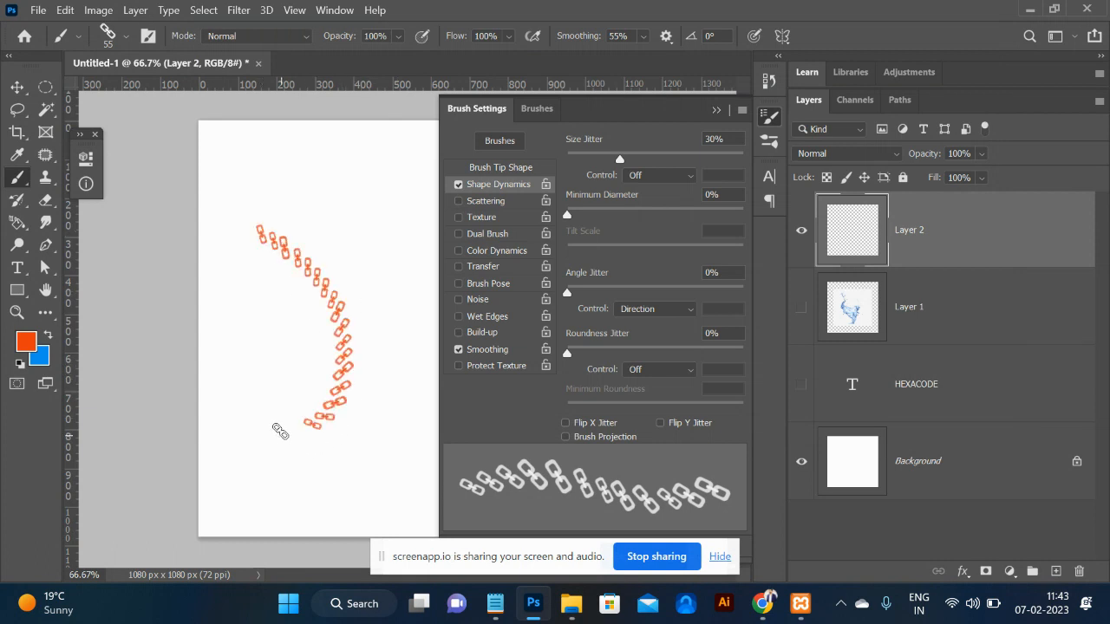
key(ctrl+z)
mouse_move(283, 178)
mouse_down()
mouse_move(367, 248)
mouse_move(376, 376)
mouse_up()
key(ctrl+z)
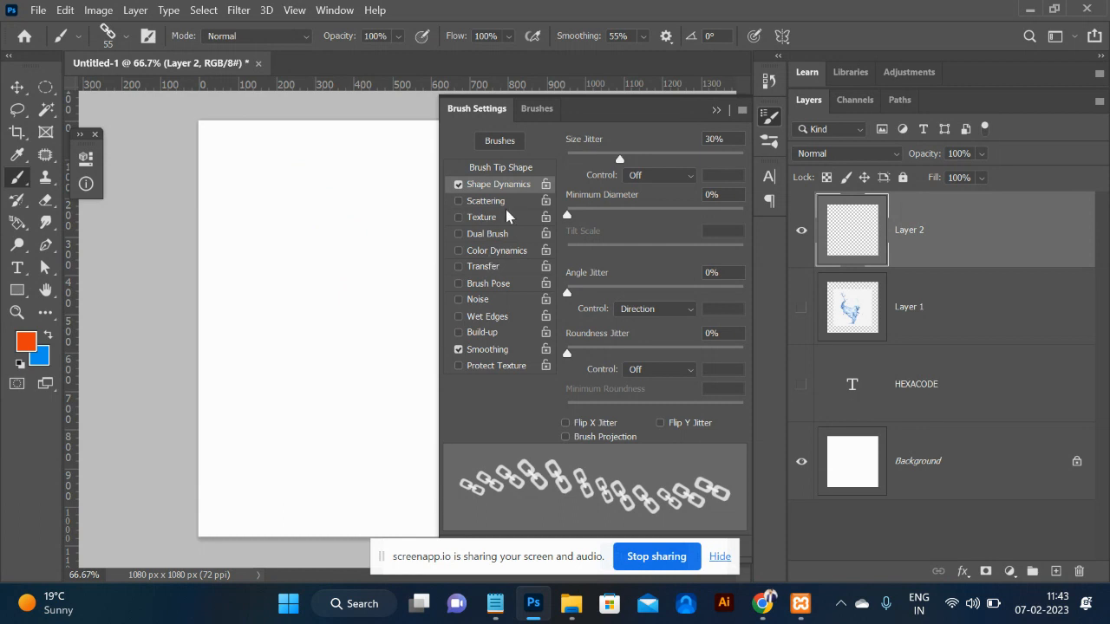
Set the chain brush tip Angle to 45° and Spacing to 106%.
click(502, 168)
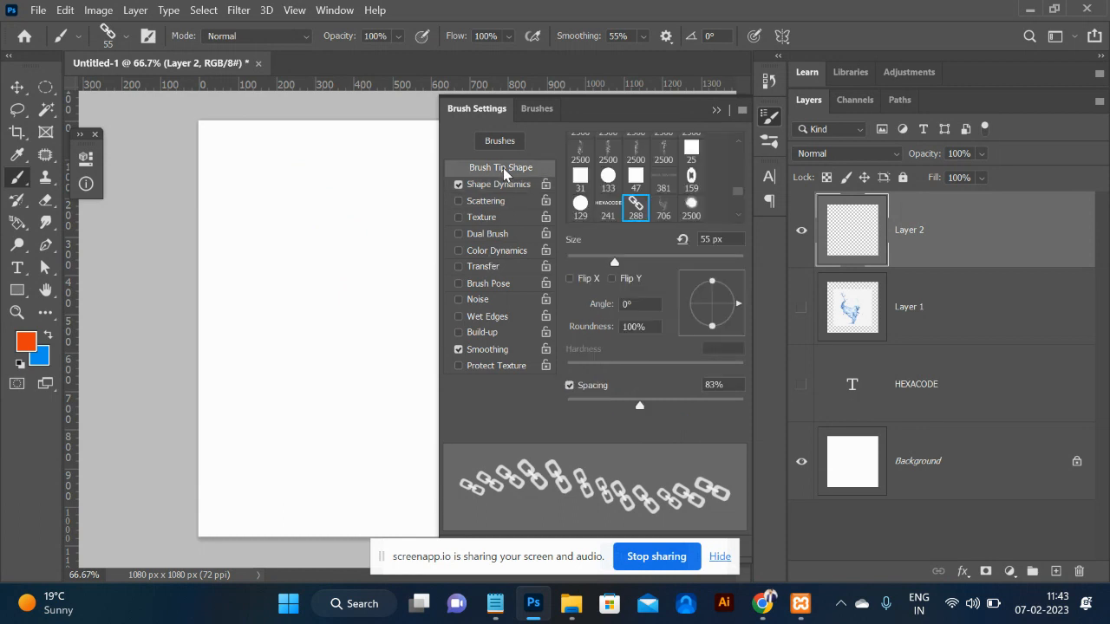
drag(738, 306, 745, 272)
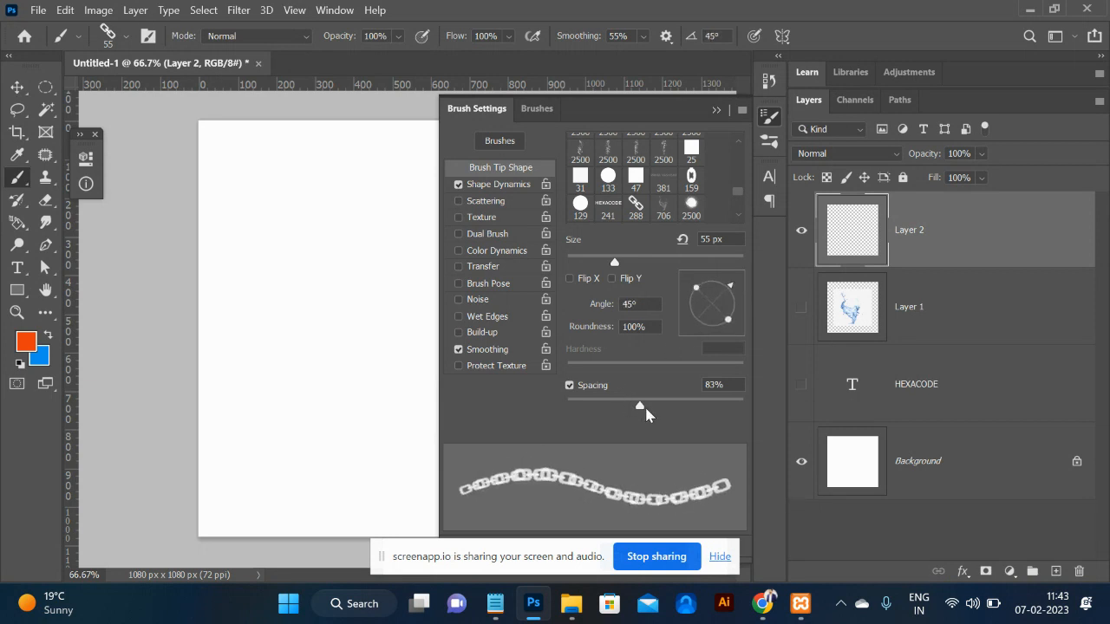
drag(643, 411, 659, 413)
Paint a V-shaped orange chain stroke on Layer 2, replacing a discarded curved attempt.
mouse_move(231, 167)
mouse_down()
mouse_move(327, 211)
mouse_move(336, 265)
mouse_move(319, 359)
mouse_move(330, 384)
mouse_move(351, 395)
mouse_move(386, 357)
mouse_move(393, 319)
mouse_move(392, 171)
mouse_move(411, 202)
mouse_move(383, 336)
mouse_move(392, 374)
mouse_up()
key(ctrl+z)
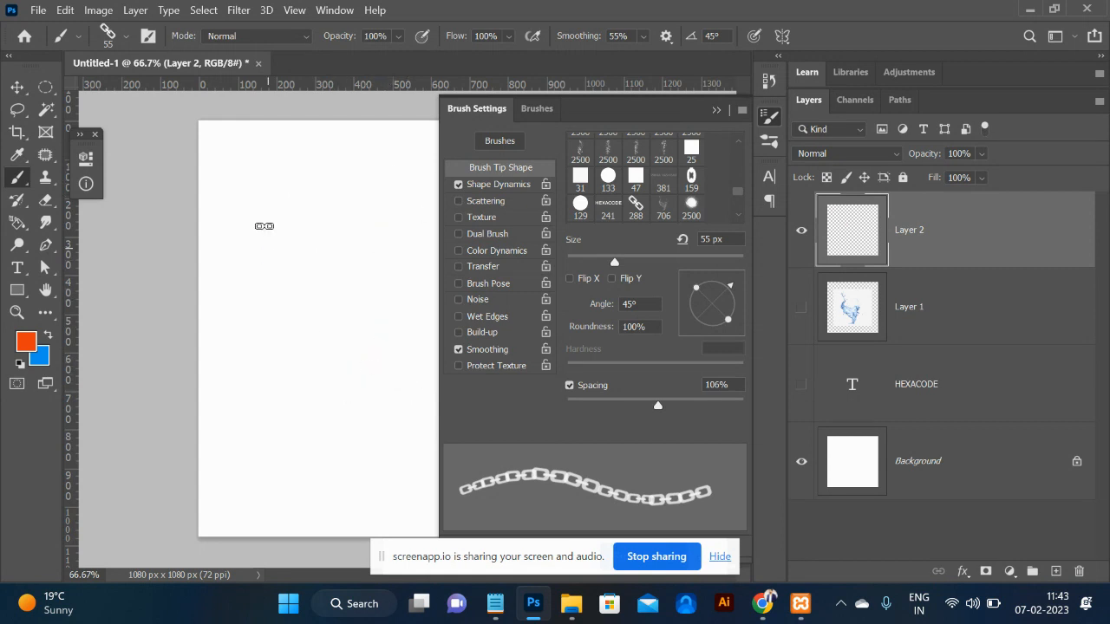
mouse_move(272, 188)
mouse_down()
mouse_move(293, 316)
mouse_move(378, 366)
mouse_move(400, 214)
mouse_up()
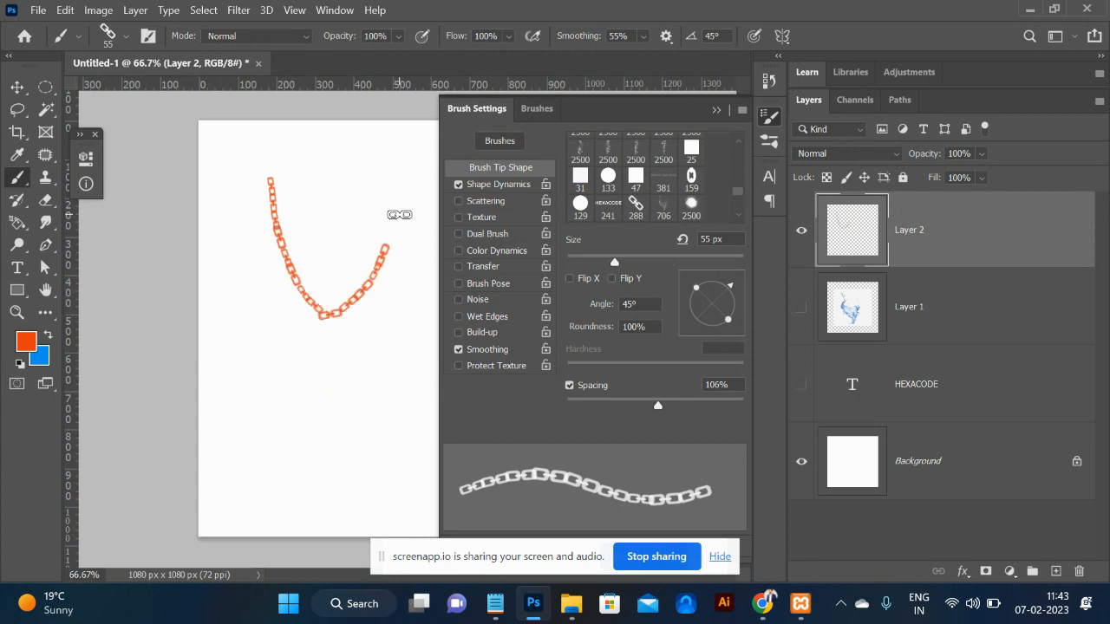
Undo the previous chain stroke and finish the curved pen path with its end anchor.
click(714, 112)
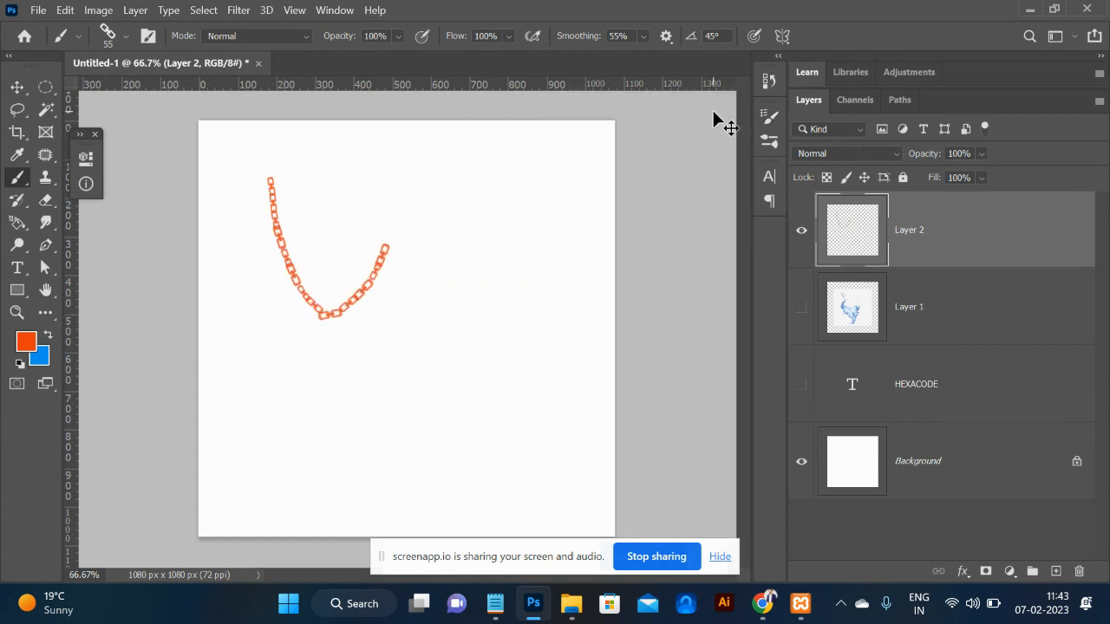
key(ctrl+z)
key(p)
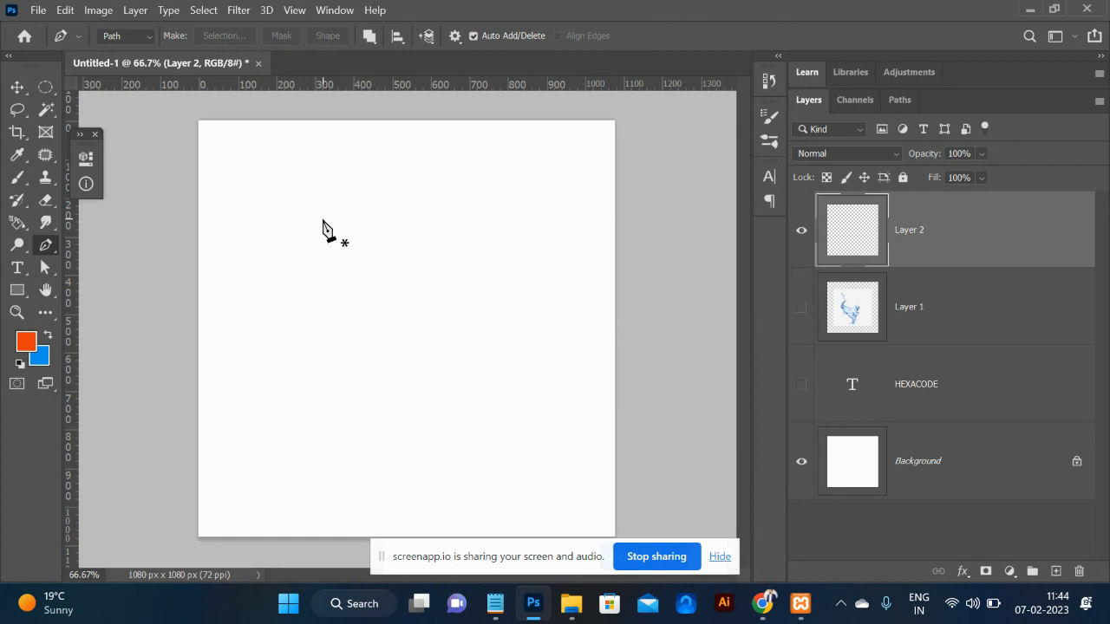
drag(419, 328, 531, 243)
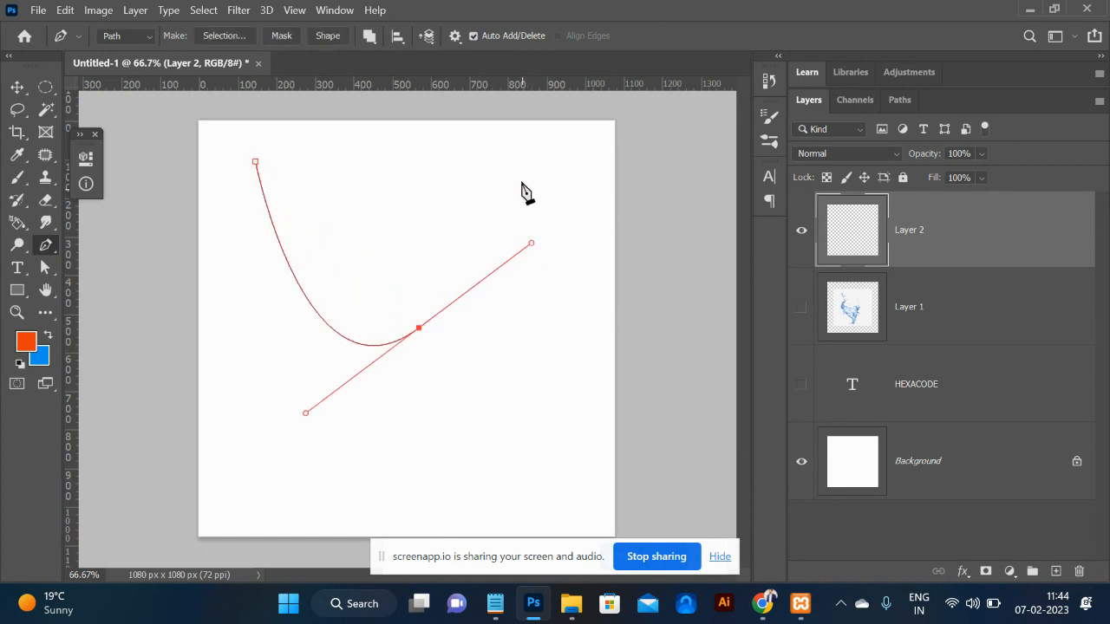
click(449, 166)
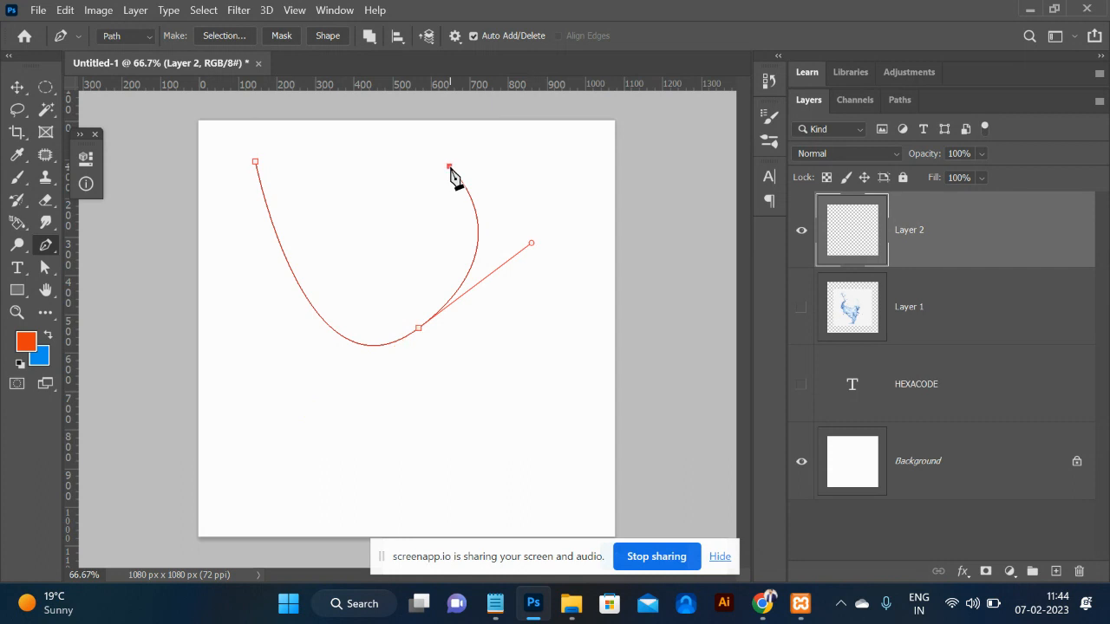
Stroke the curved path with the orange chain brush and hide the path outline.
right_click(450, 174)
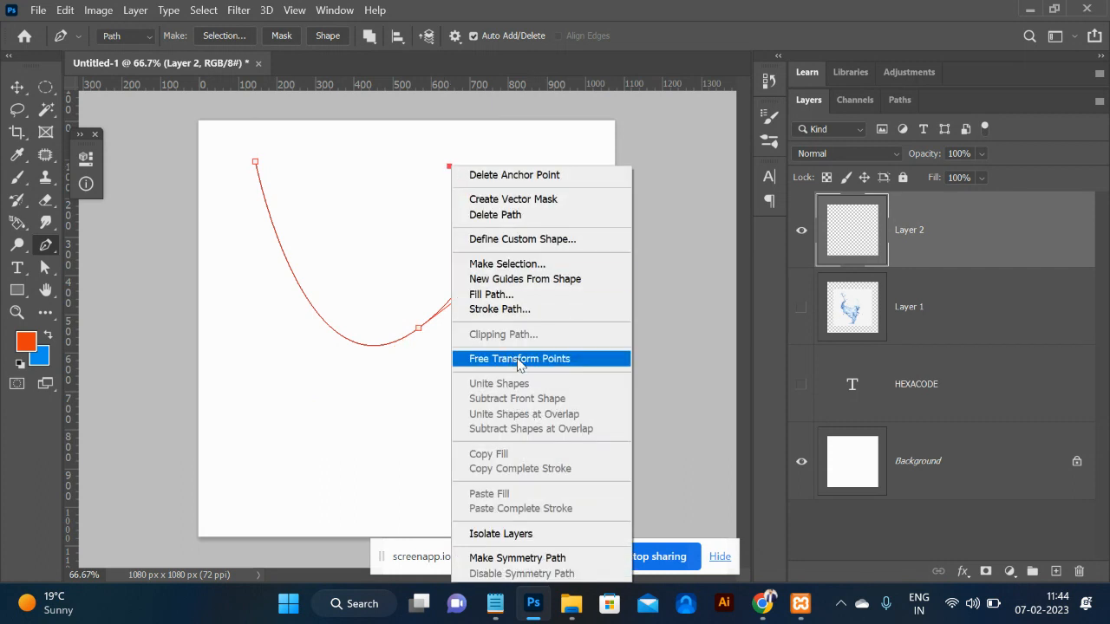
click(510, 310)
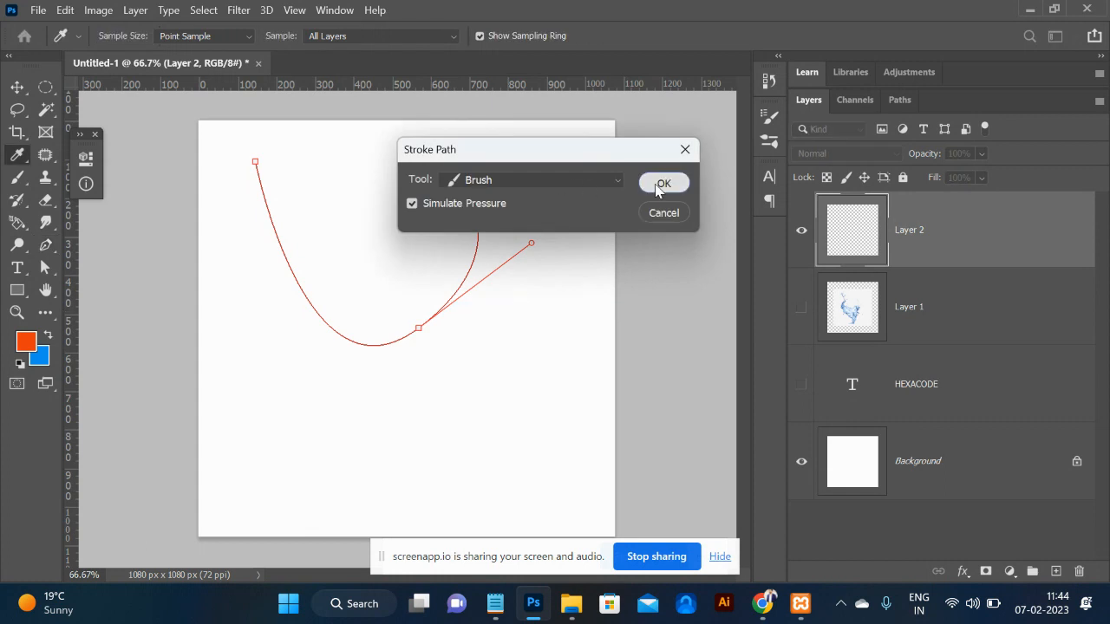
click(661, 184)
key(ctrl+h)
key(ctrl+plus)
key(ctrl+plus)
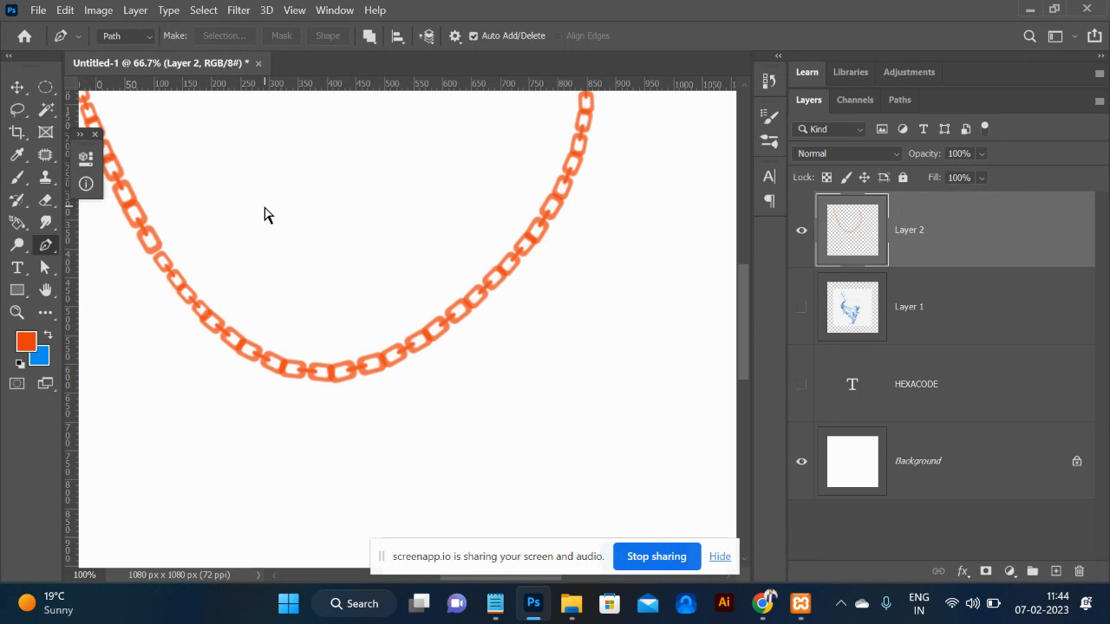
key(ctrl+minus)
key(ctrl+minus)
key(ctrl+minus)
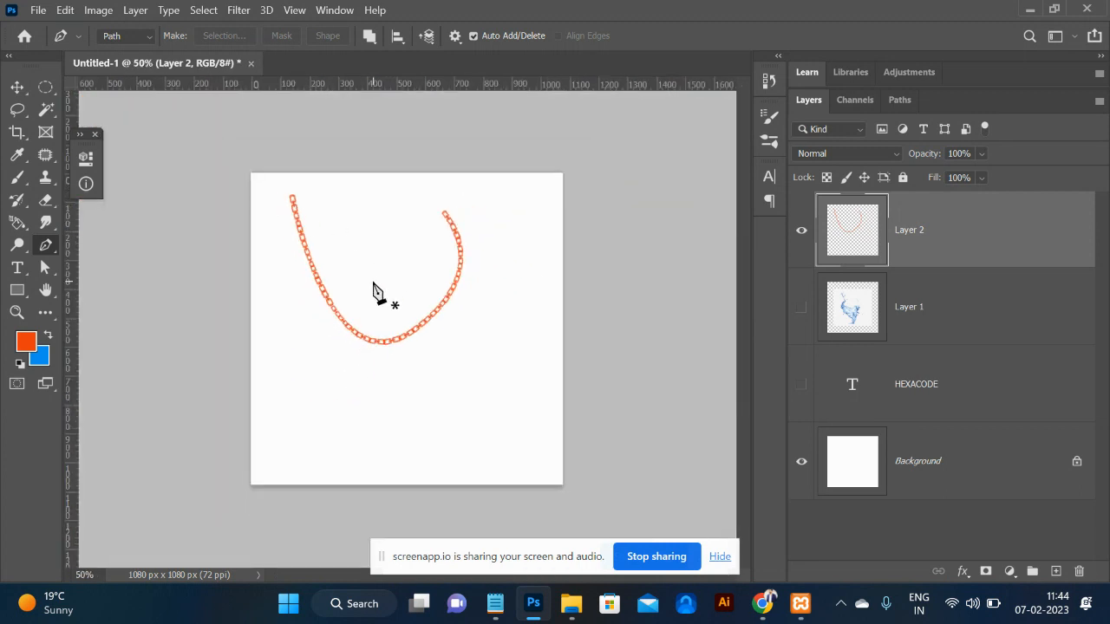
click(26, 88)
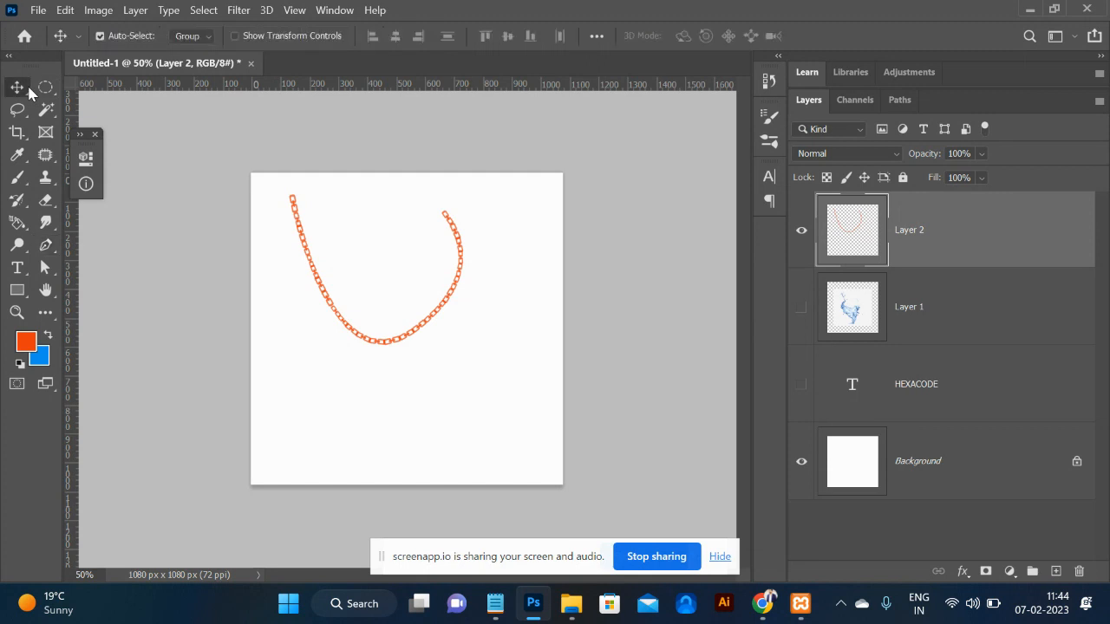
Delete the chain layer and add a new empty layer.
drag(383, 342, 440, 341)
key(Delete)
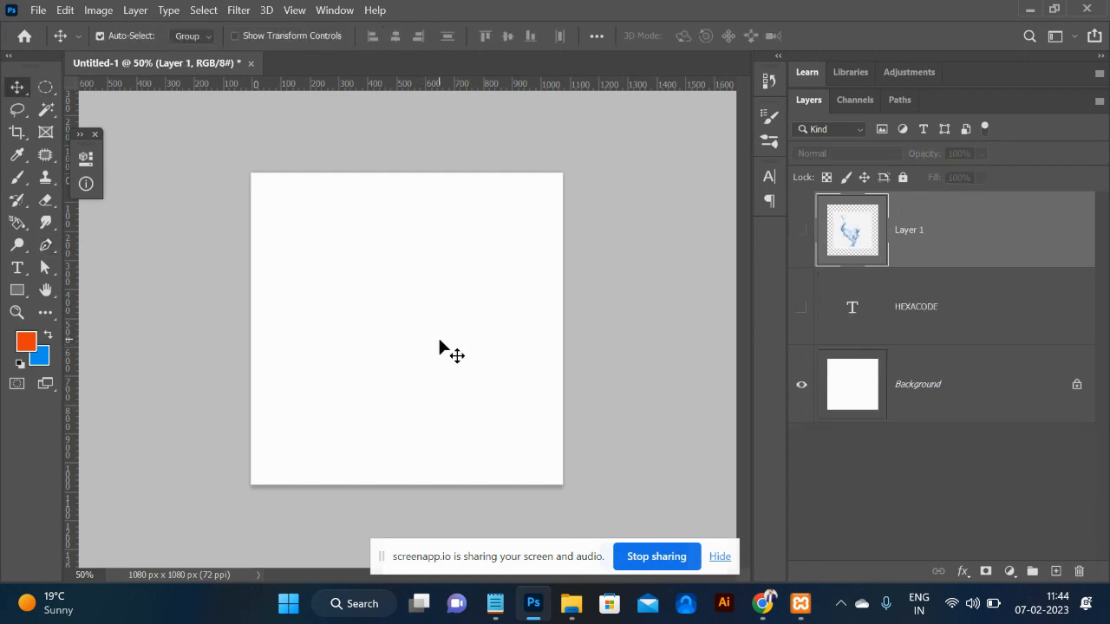
click(1056, 572)
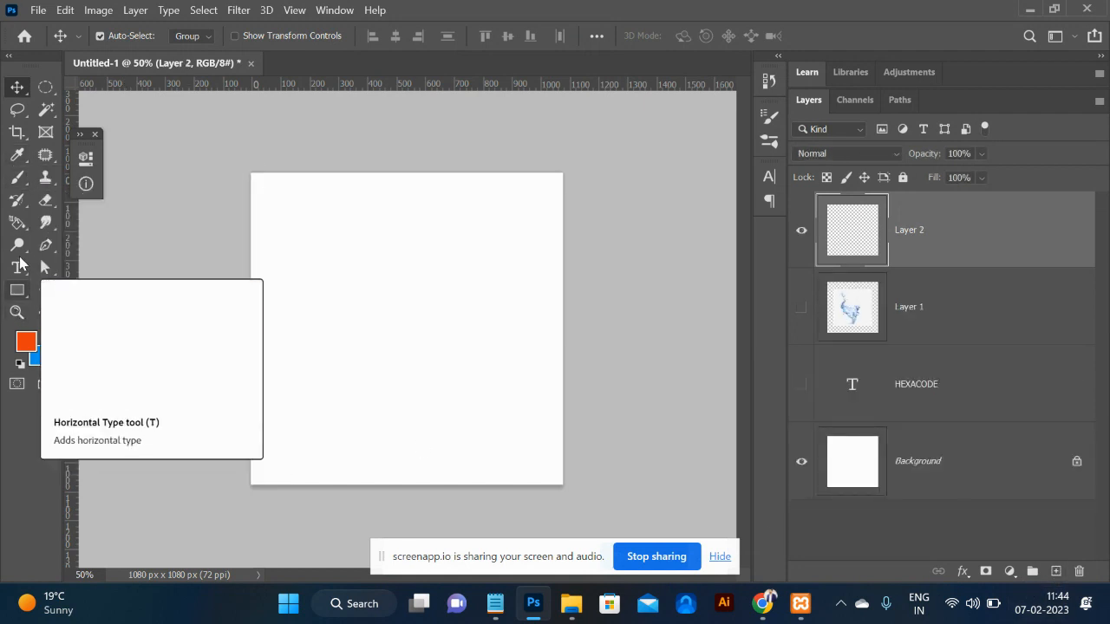
Type an orange letter T, enlarge it to 569 pt and centre it on the canvas.
click(17, 267)
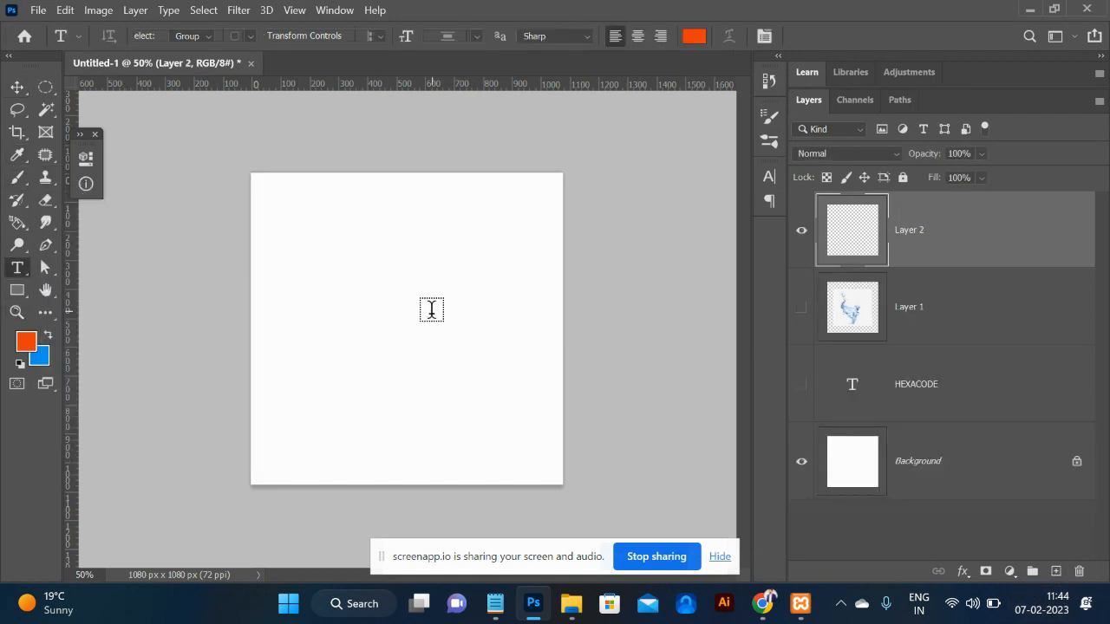
click(384, 309)
key(ctrl+a)
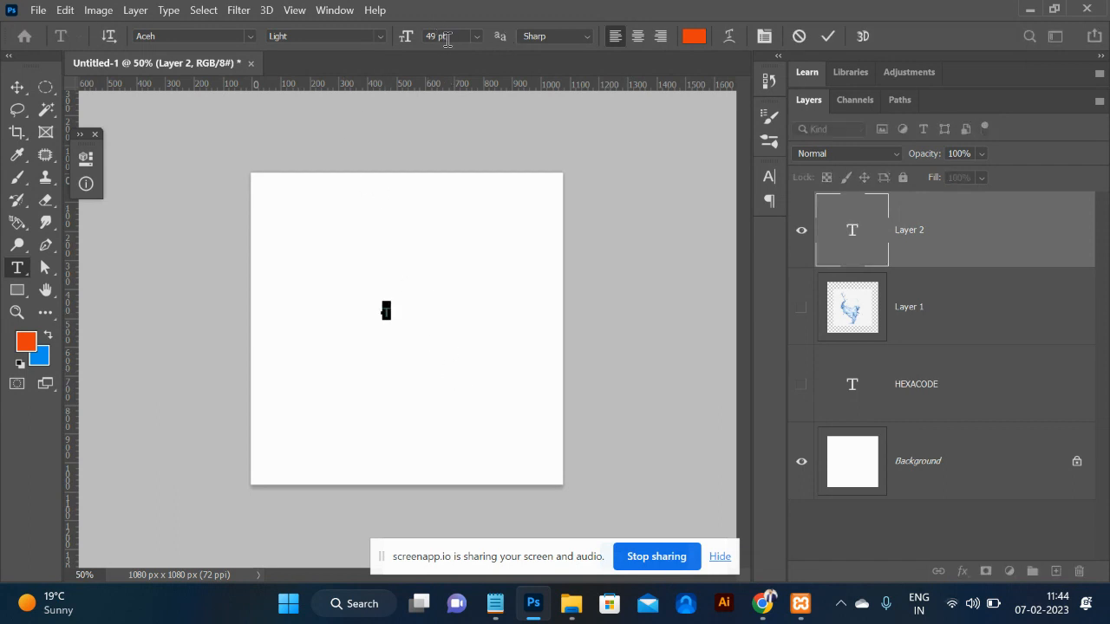
key(shift+Up)
key(shift+Up)
key(shift+Up)
key(shift+Up)
key(shift+Up)
key(shift+Up)
key(shift+Up)
key(shift+Up)
key(shift+Up)
key(shift+Up)
key(shift+Up)
key(shift+Up)
key(shift+Up)
key(shift+Up)
key(shift+Up)
key(shift+Up)
key(shift+Up)
key(shift+Up)
key(shift+Up)
key(shift+Up)
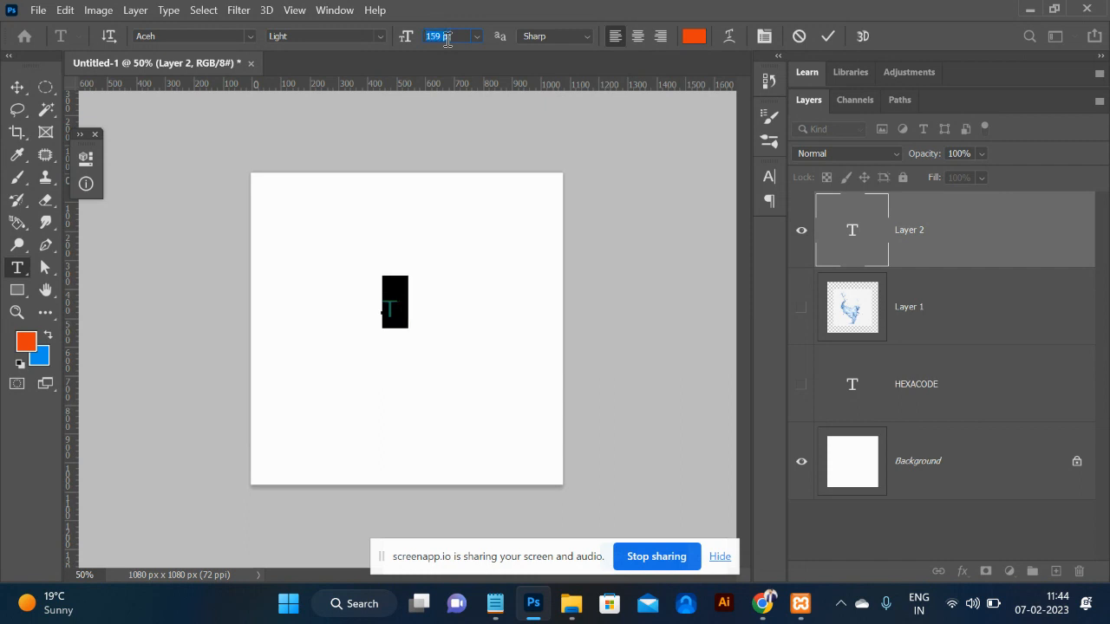
key(shift+Up)
key(shift+Up)
key(shift+Up)
key(shift+Up)
key(shift+Up)
key(shift+Up)
key(shift+Up)
key(shift+Up)
key(shift+Up)
key(shift+Up)
key(shift+Up)
key(shift+Up)
key(shift+Up)
key(shift+Up)
key(shift+Up)
key(shift+Up)
key(shift+Up)
key(shift+Up)
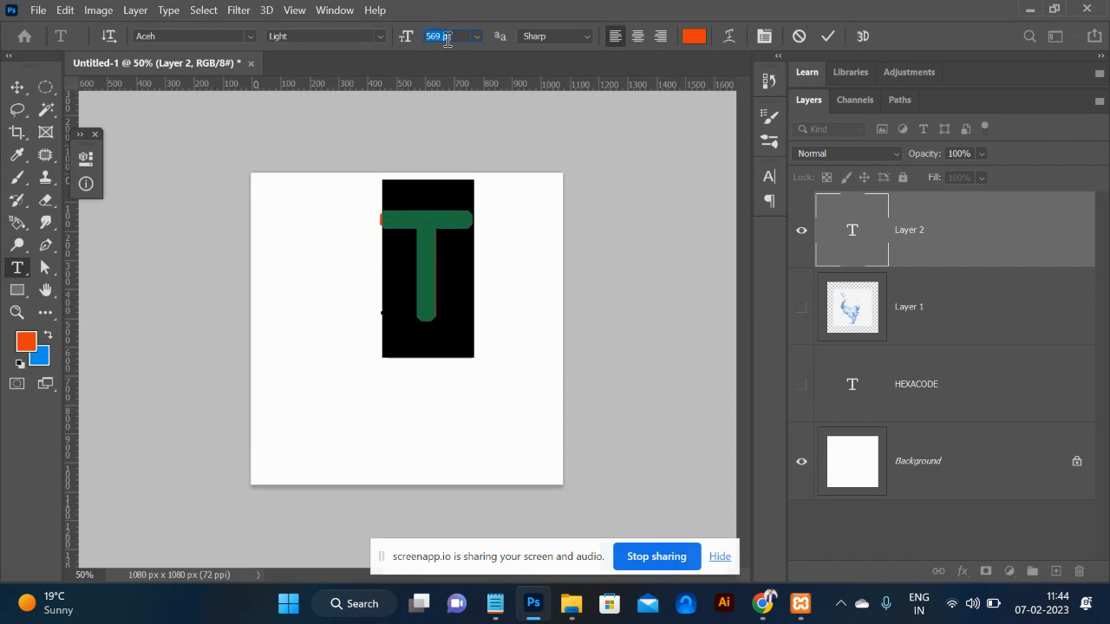
click(18, 86)
drag(419, 299, 405, 320)
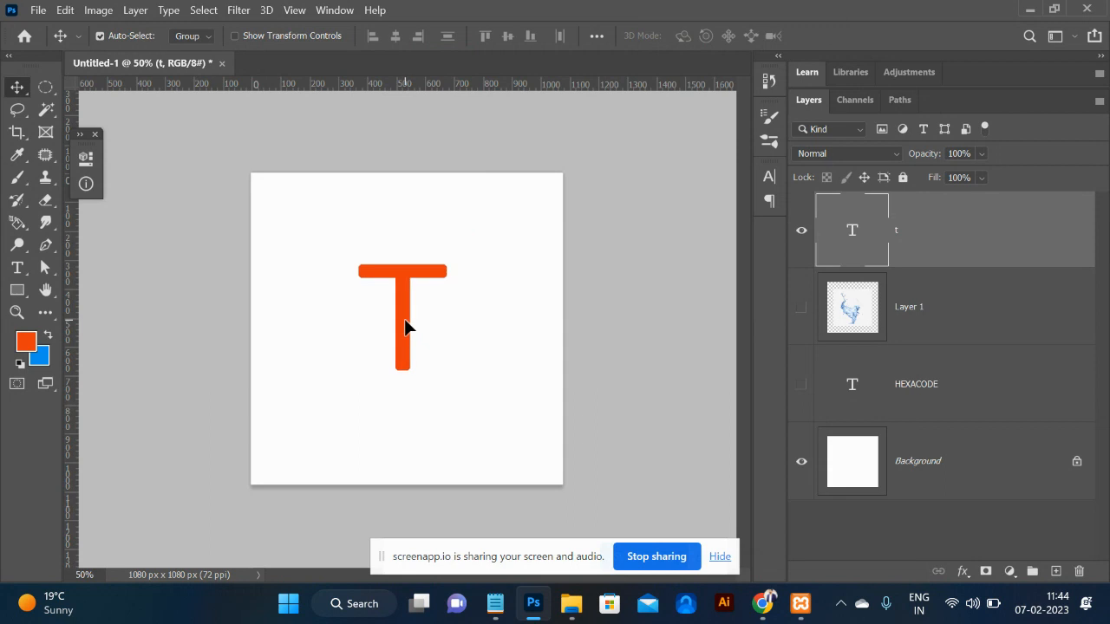
ctrl+click(871, 239)
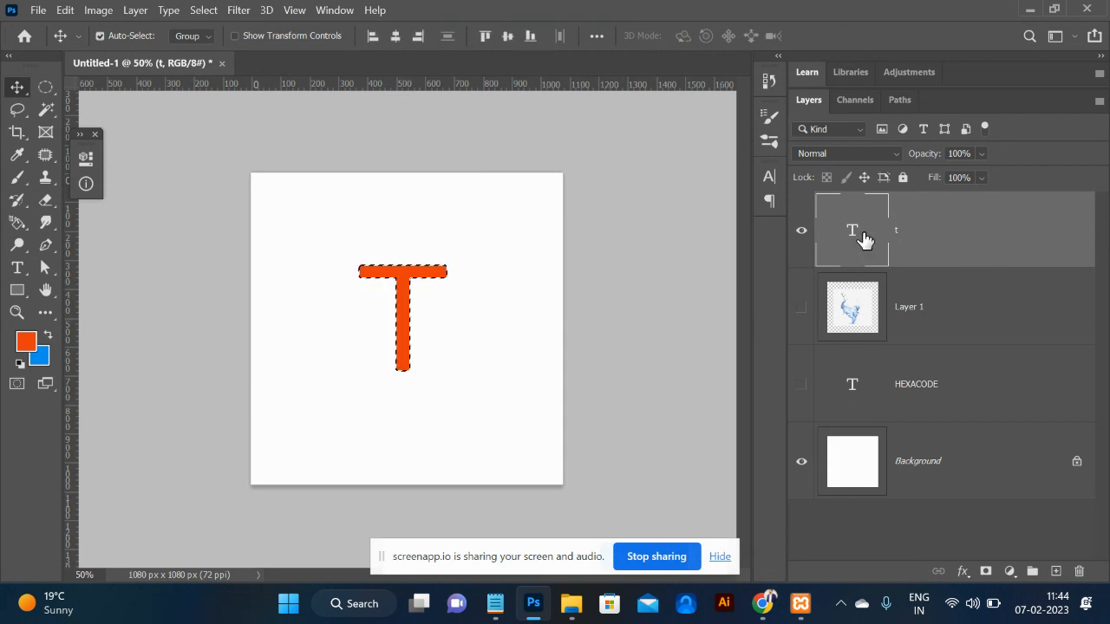
key(ctrl+d)
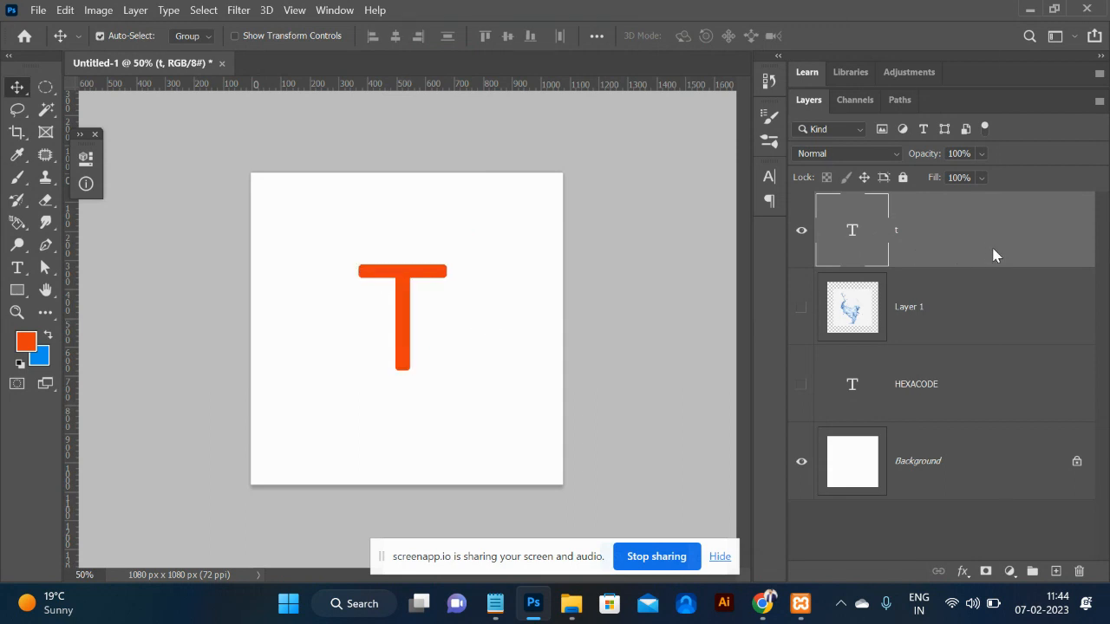
Change the T's font to Roboto Bold after the faux bold error blocks work path conversion.
right_click(993, 255)
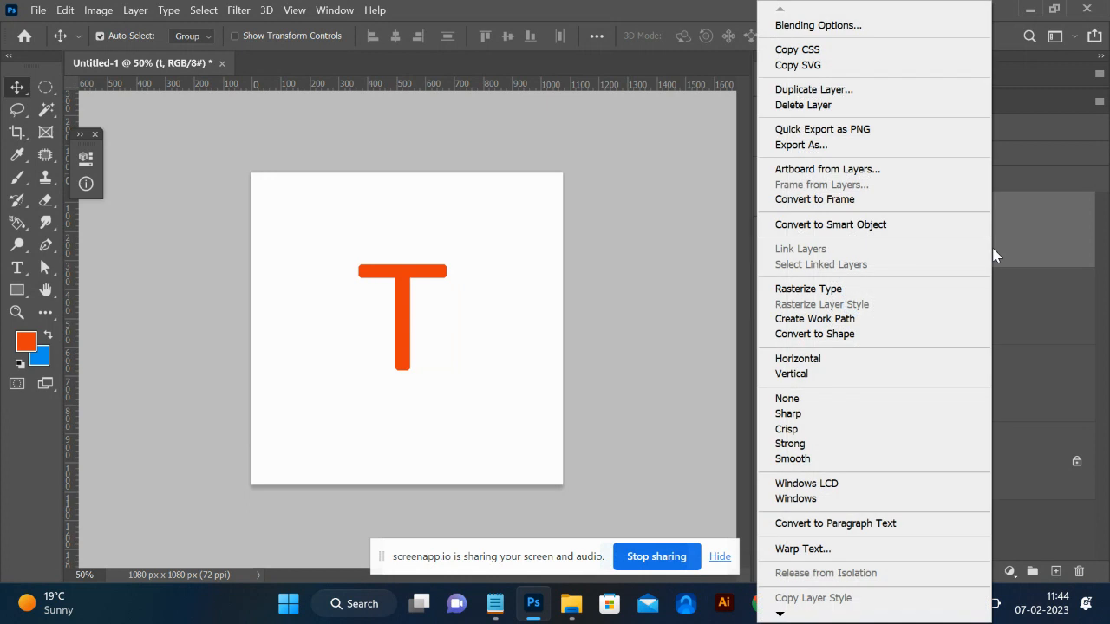
click(828, 321)
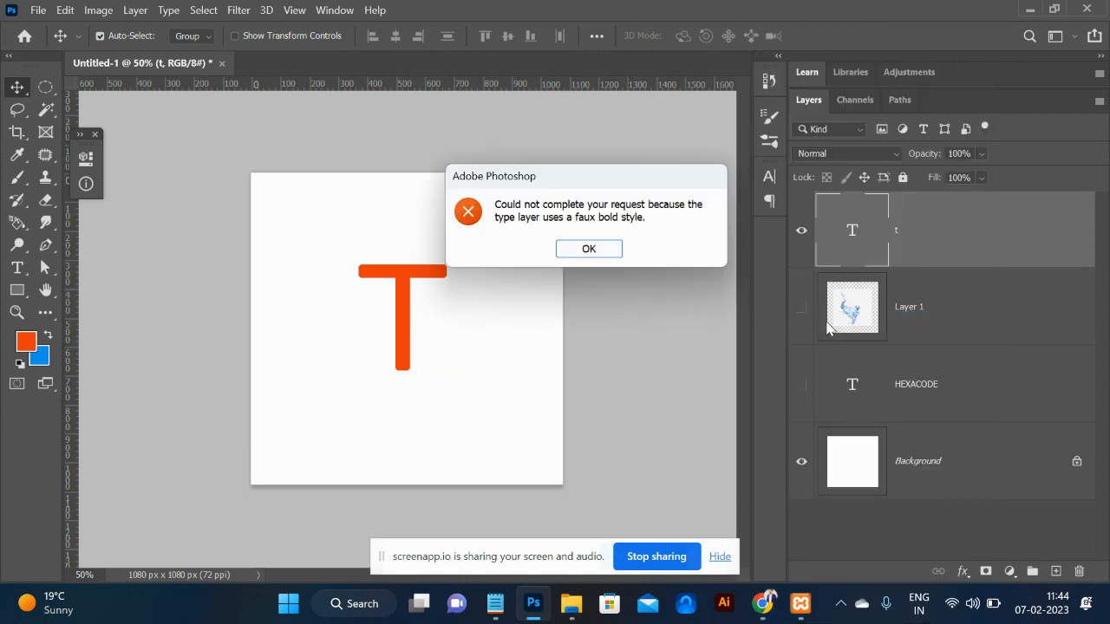
click(589, 250)
double_click(854, 231)
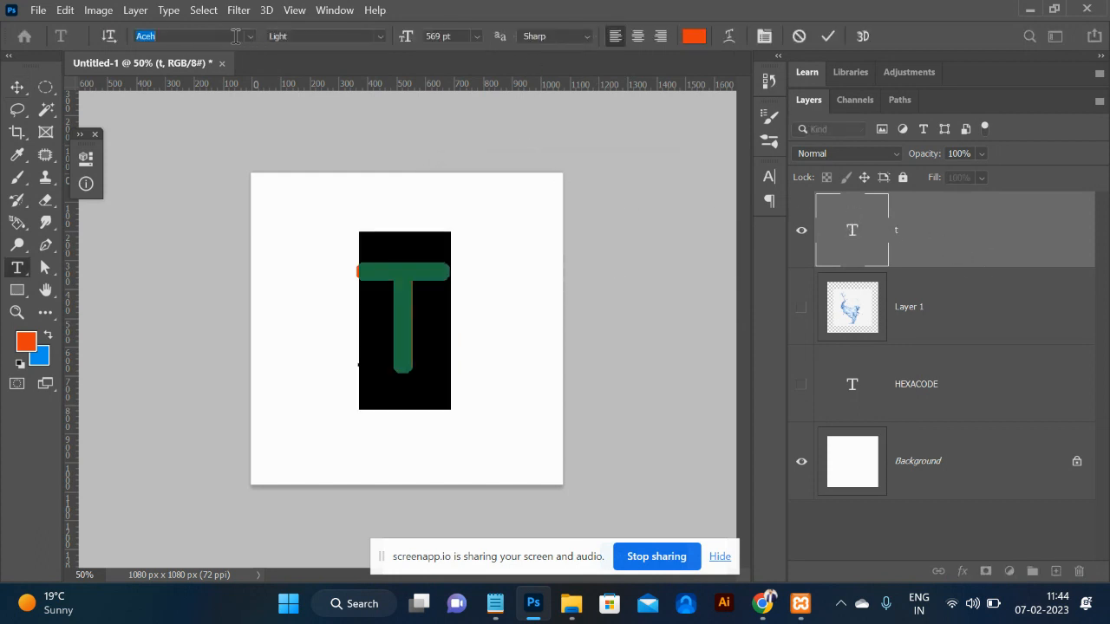
text(rob)
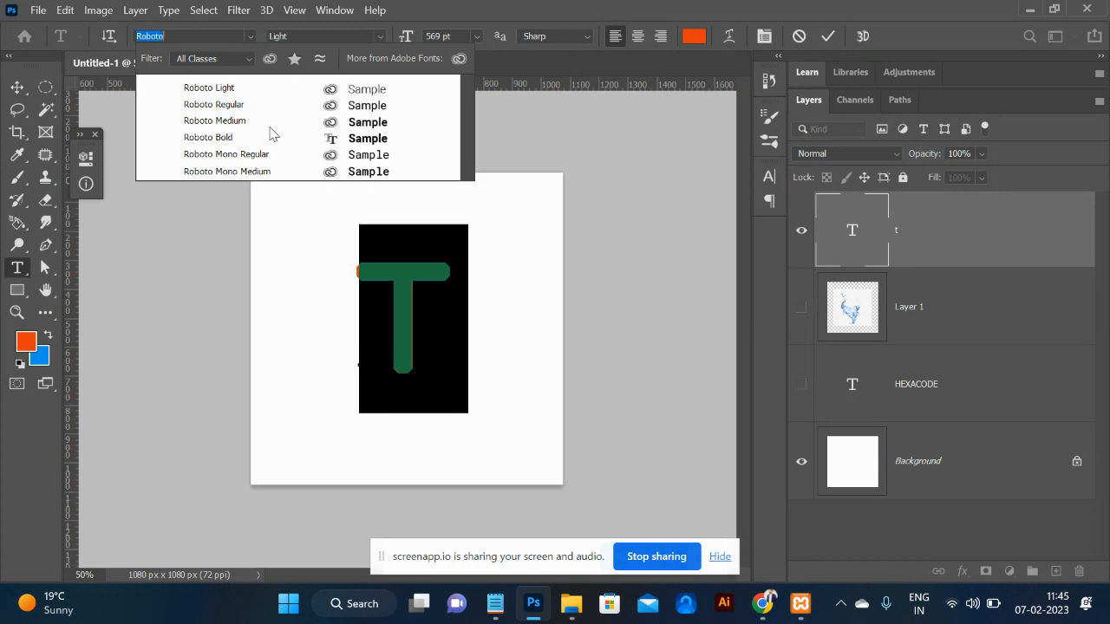
click(235, 139)
click(12, 87)
Scale the T up to about 160% and nudge it slightly lower.
right_click(959, 249)
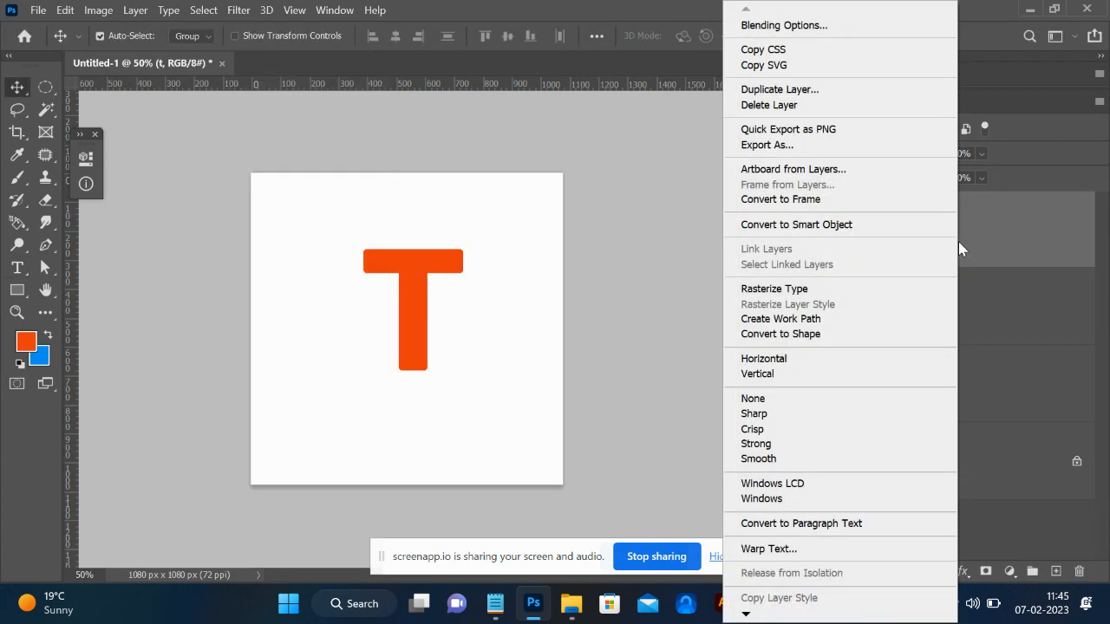
click(801, 318)
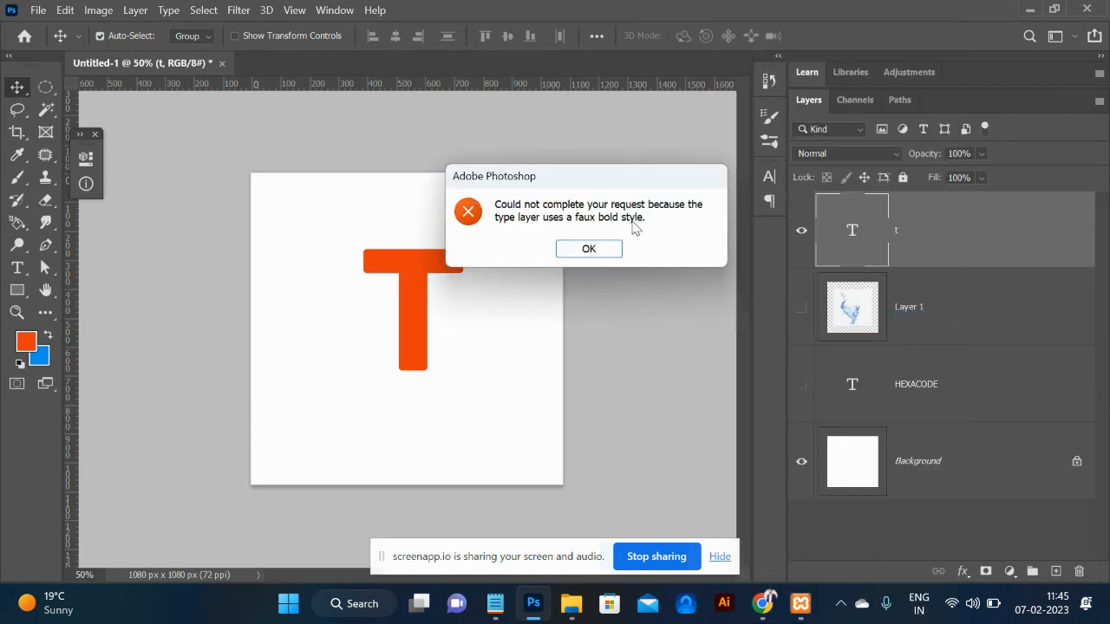
click(599, 251)
key(ctrl+t)
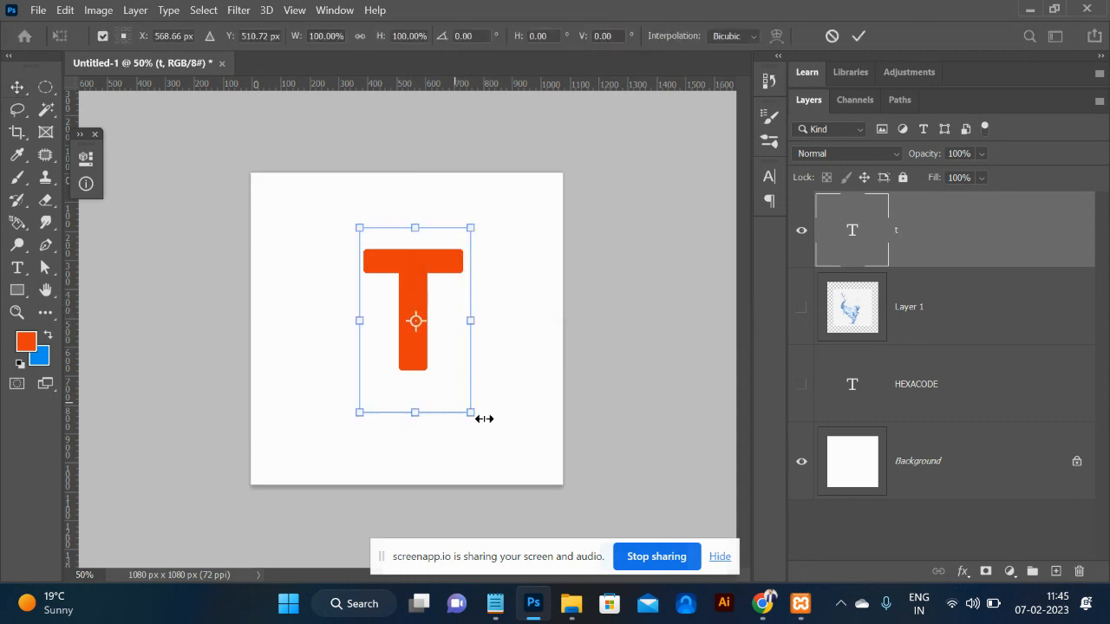
drag(475, 421, 521, 476)
key(Return)
drag(403, 315, 402, 338)
Load the T's outline as a selection and make a work path from it.
right_click(999, 228)
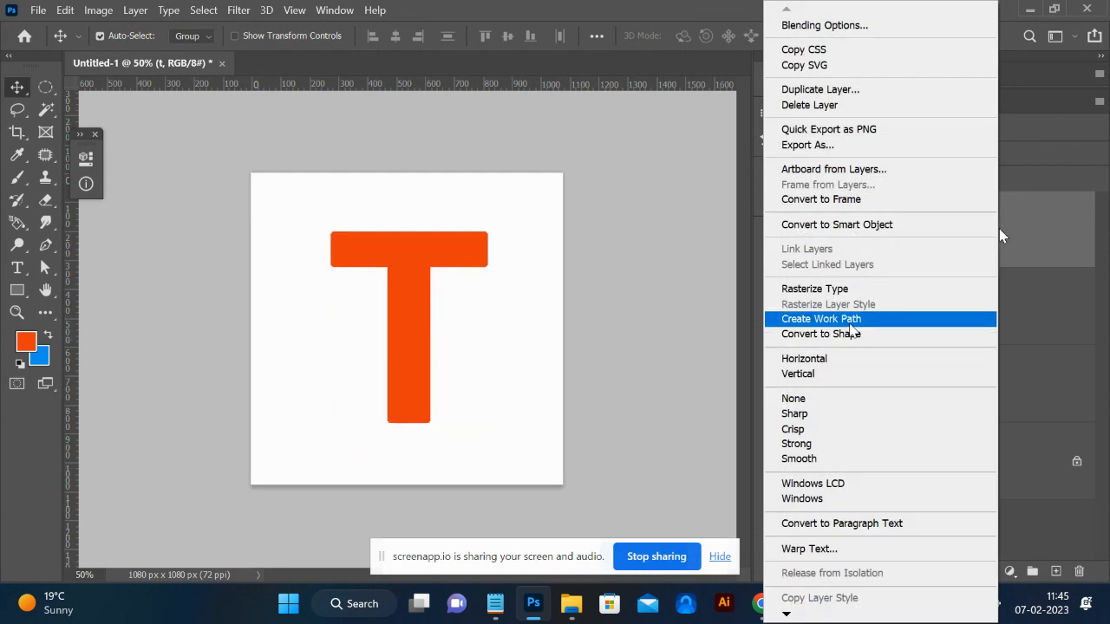
click(851, 322)
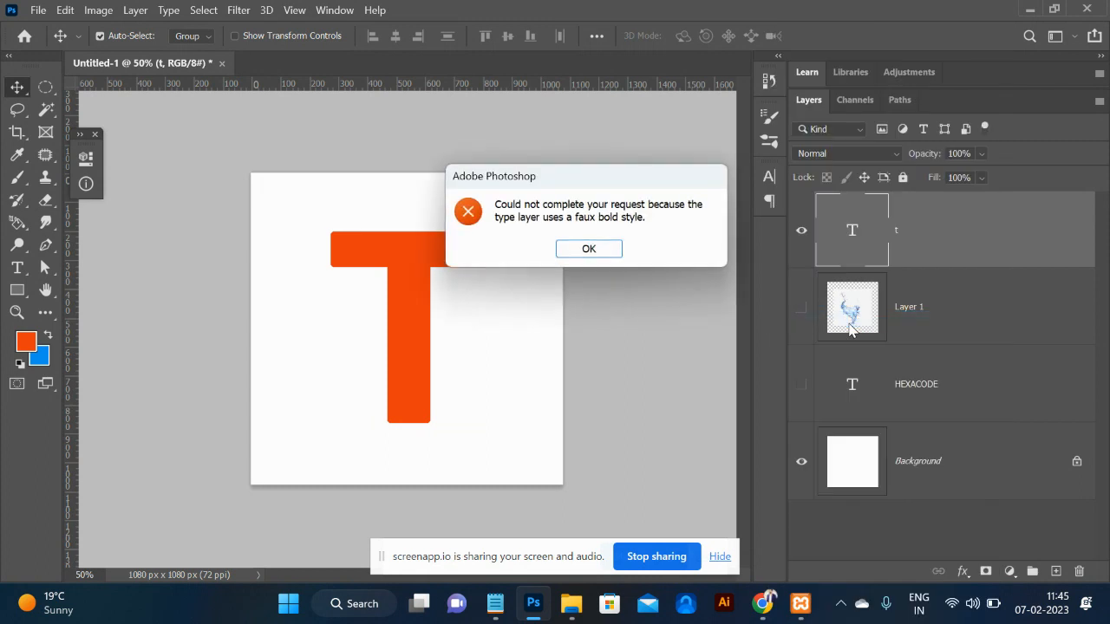
click(614, 252)
ctrl+click(856, 257)
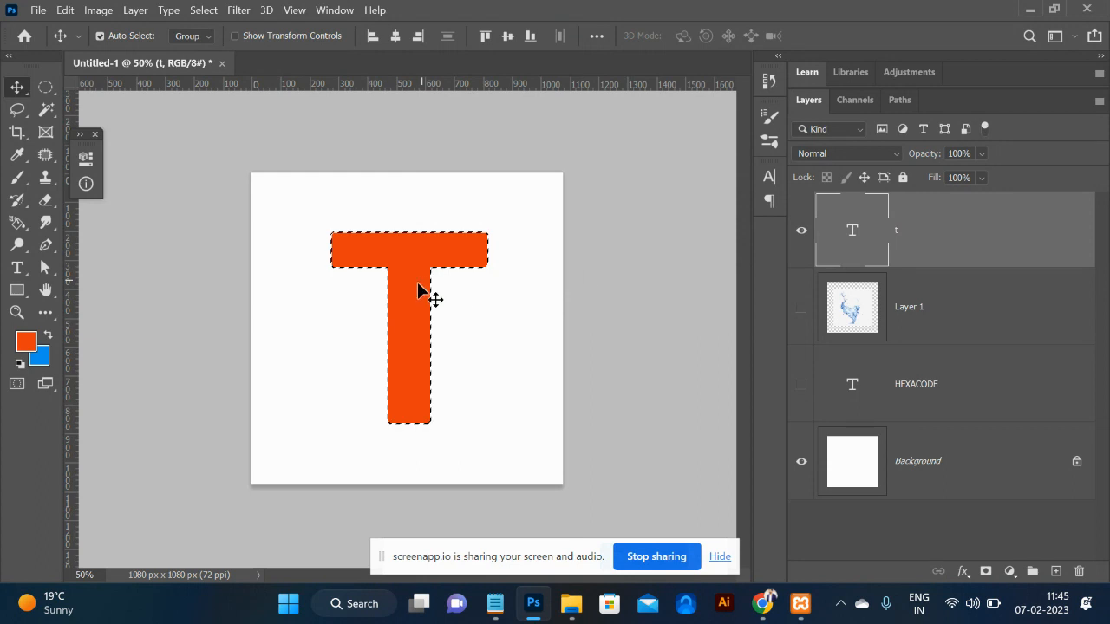
click(899, 102)
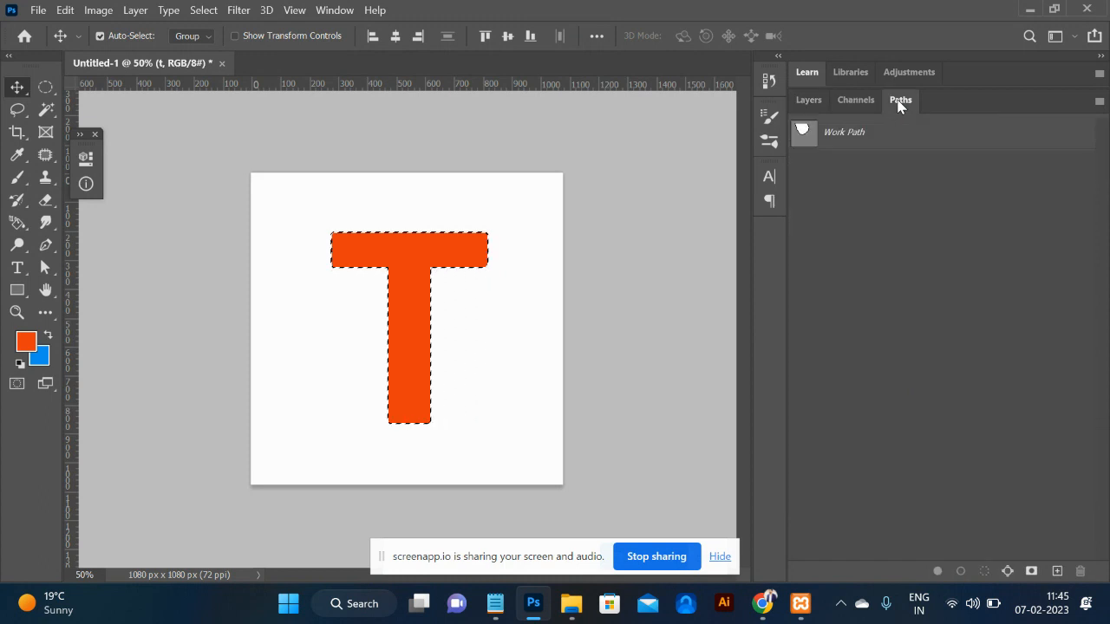
click(1007, 571)
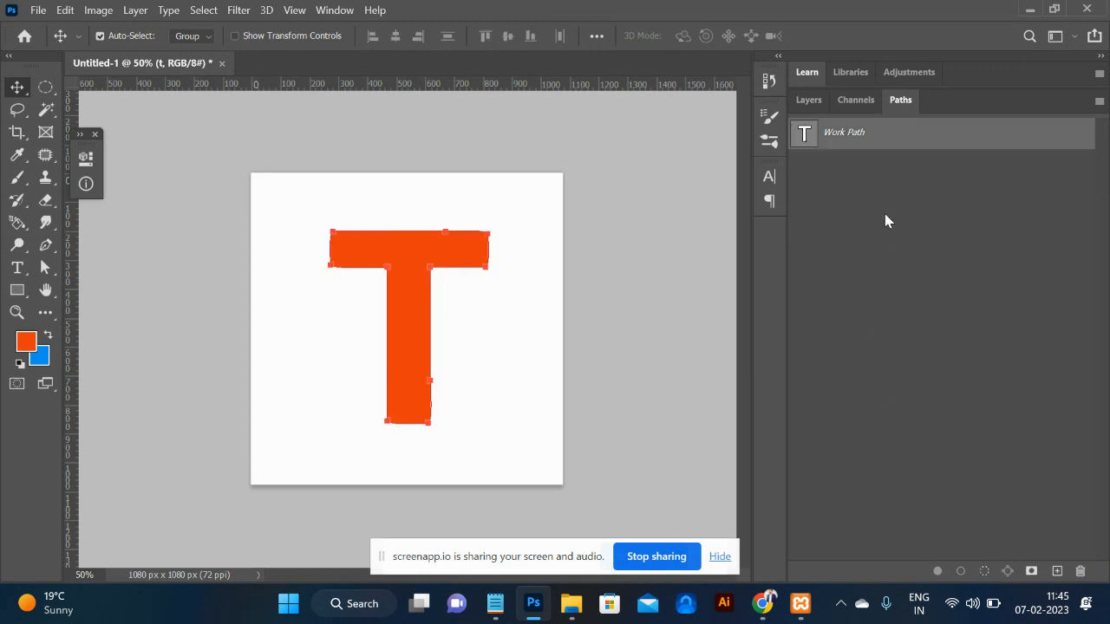
click(808, 100)
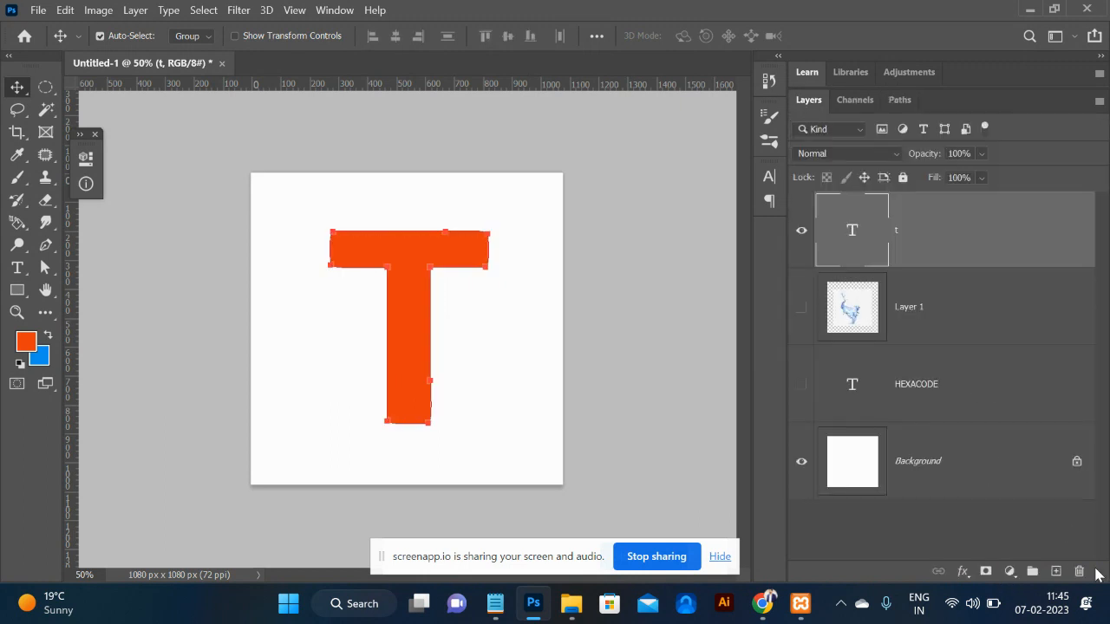
On a new layer, stroke the T work path with the chain brush.
click(1056, 572)
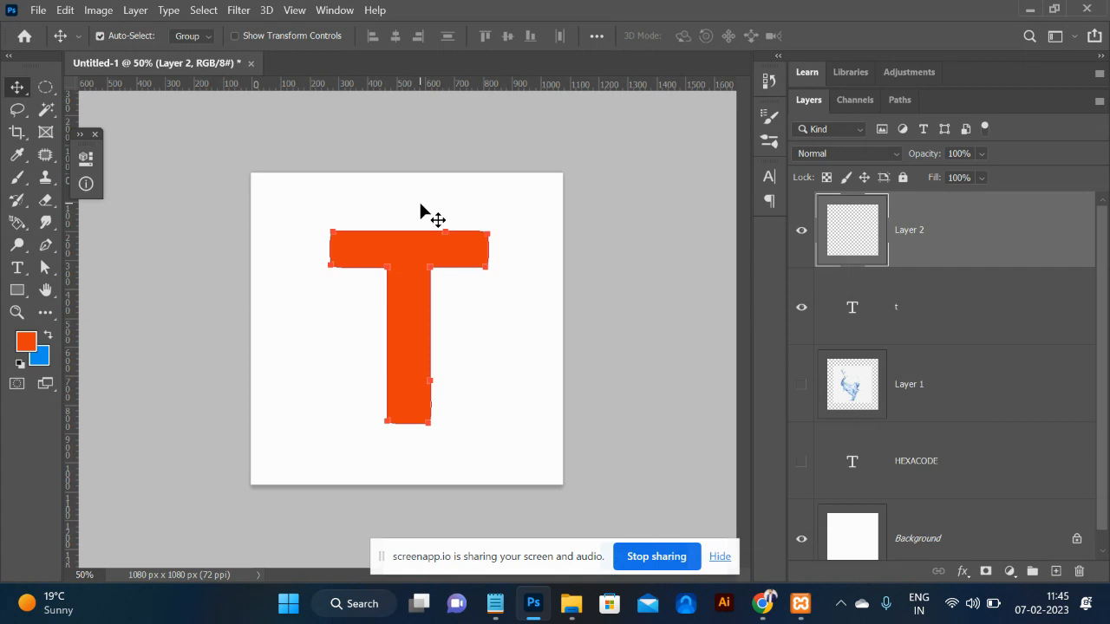
key(p)
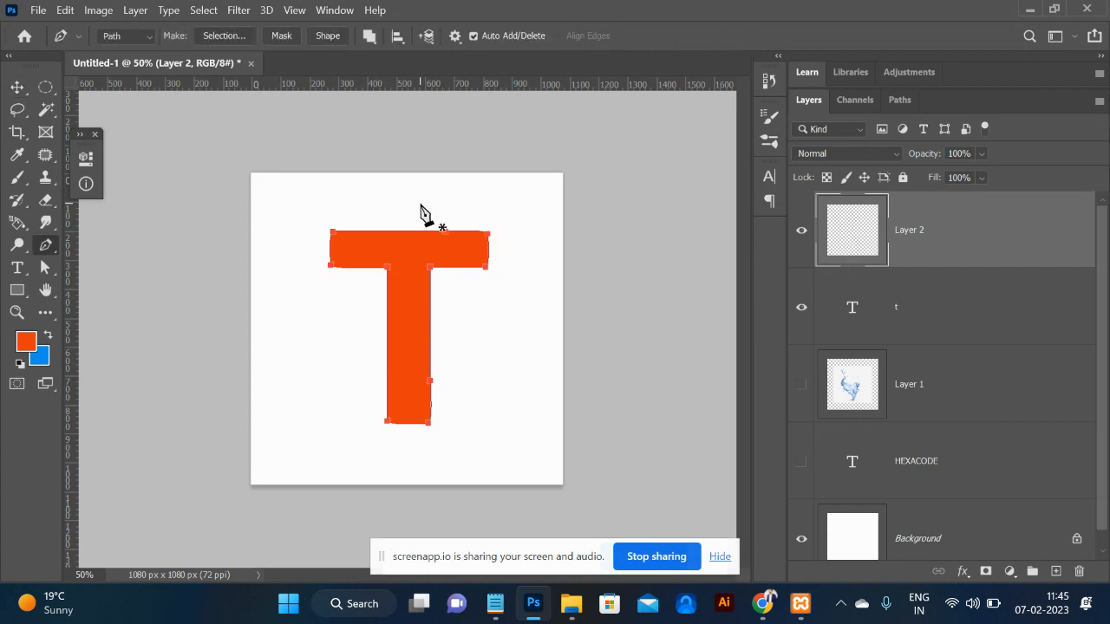
right_click(488, 242)
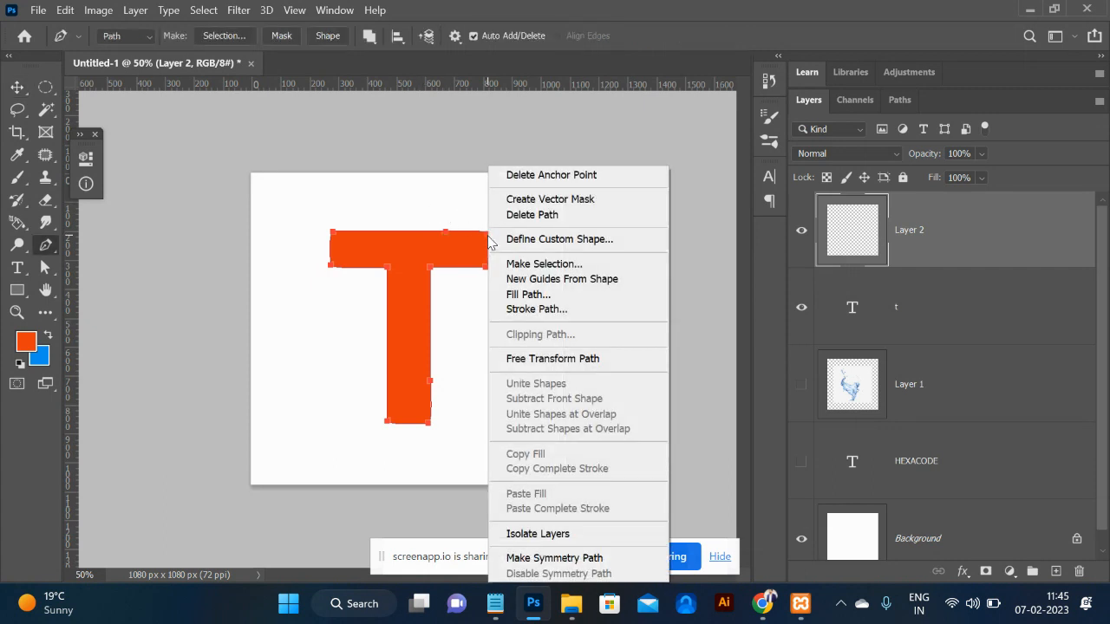
click(557, 309)
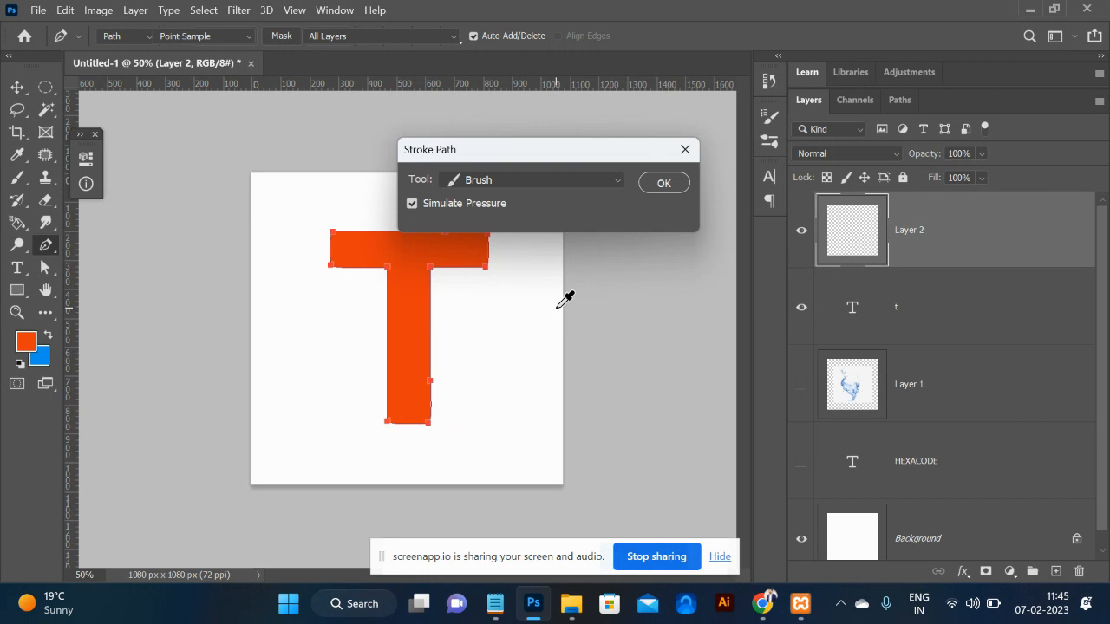
click(660, 183)
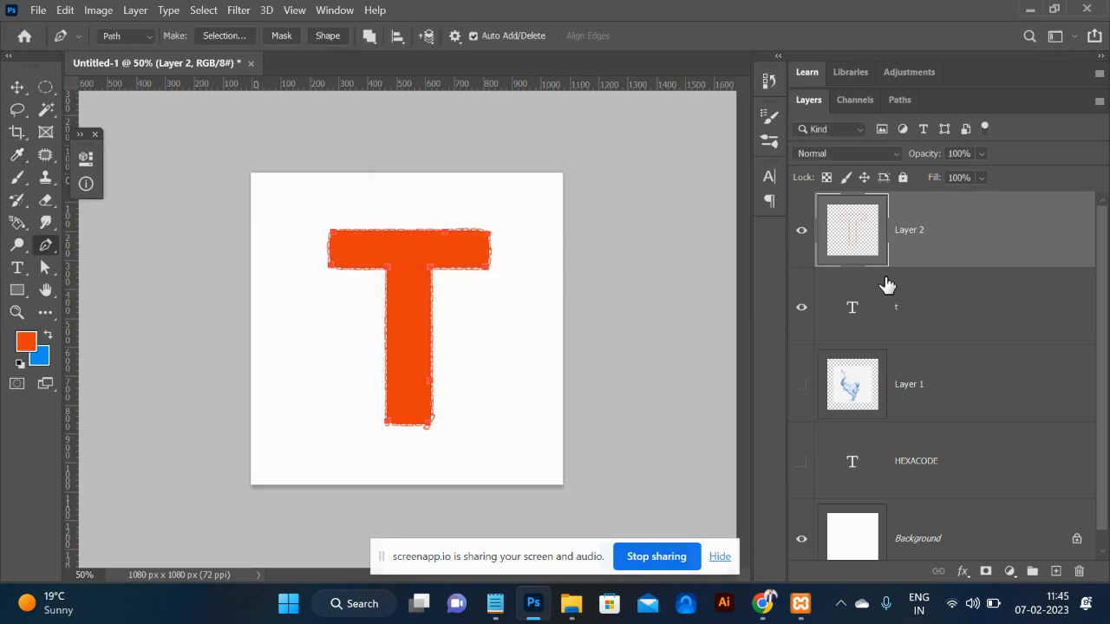
Hide the t text layer, inspect the chain T up close, then delete the chain layer.
click(801, 308)
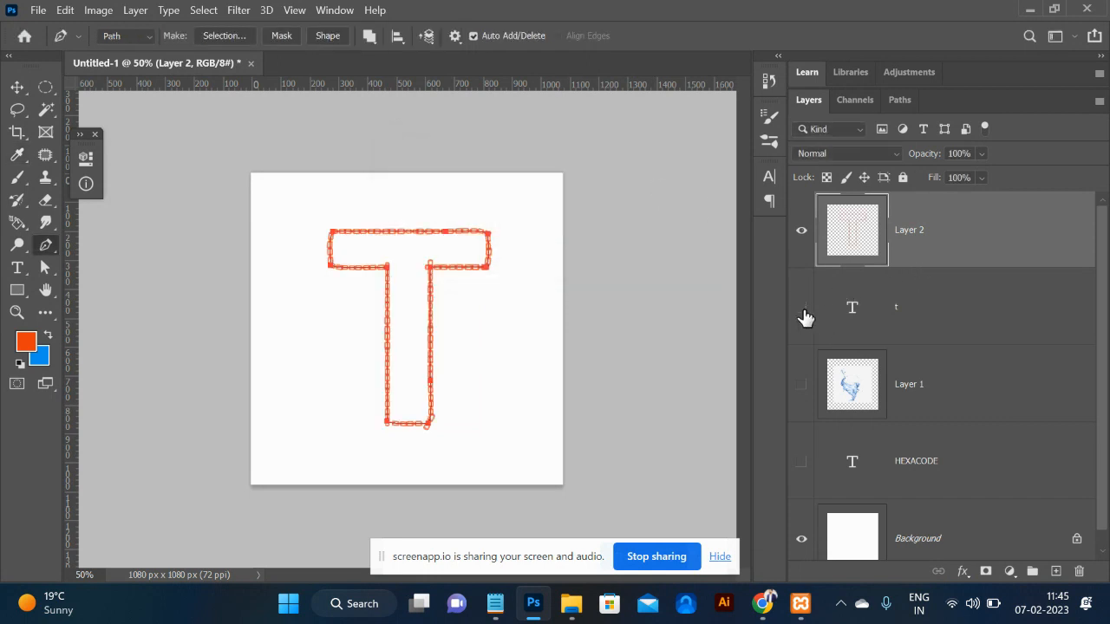
key(Escape)
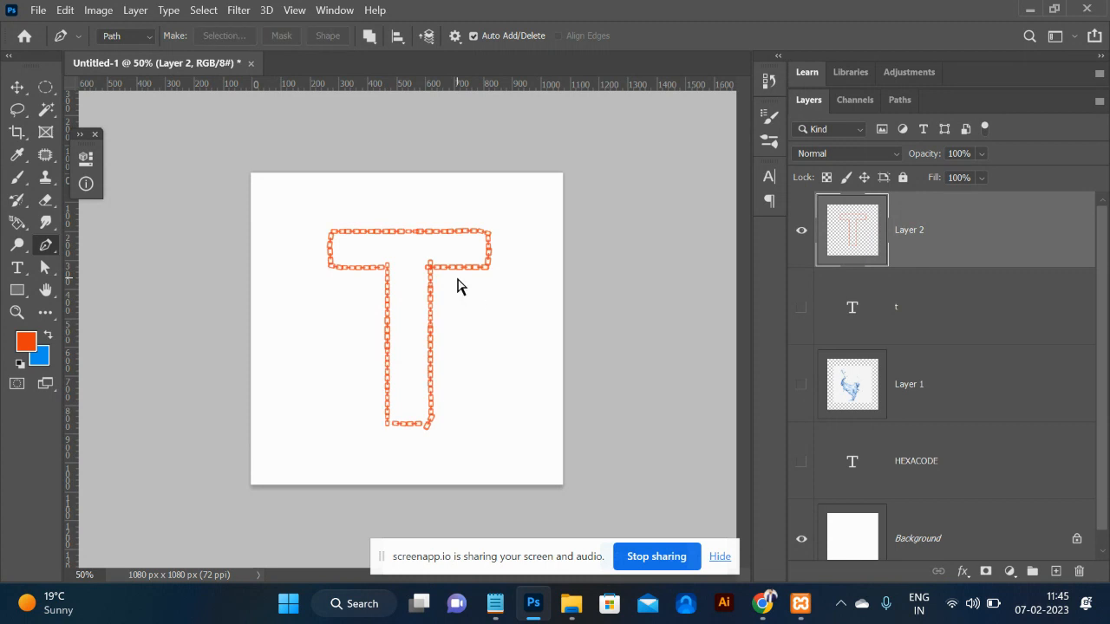
key(ctrl+plus)
key(ctrl+plus)
key(ctrl+equal)
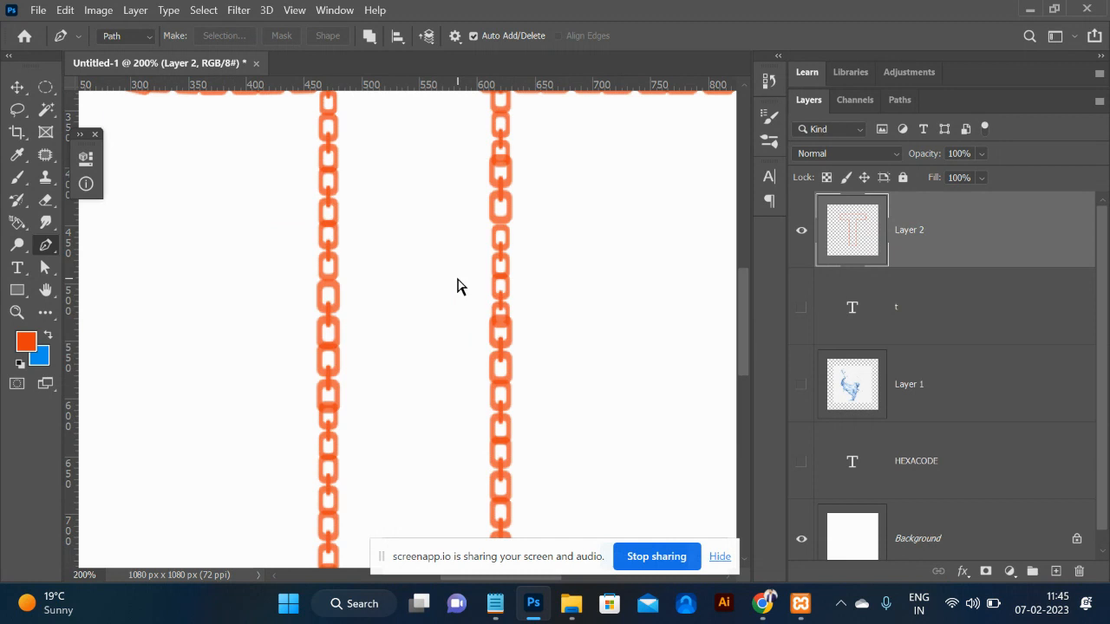
scroll(458, 289, up, 1)
key(ctrl+minus)
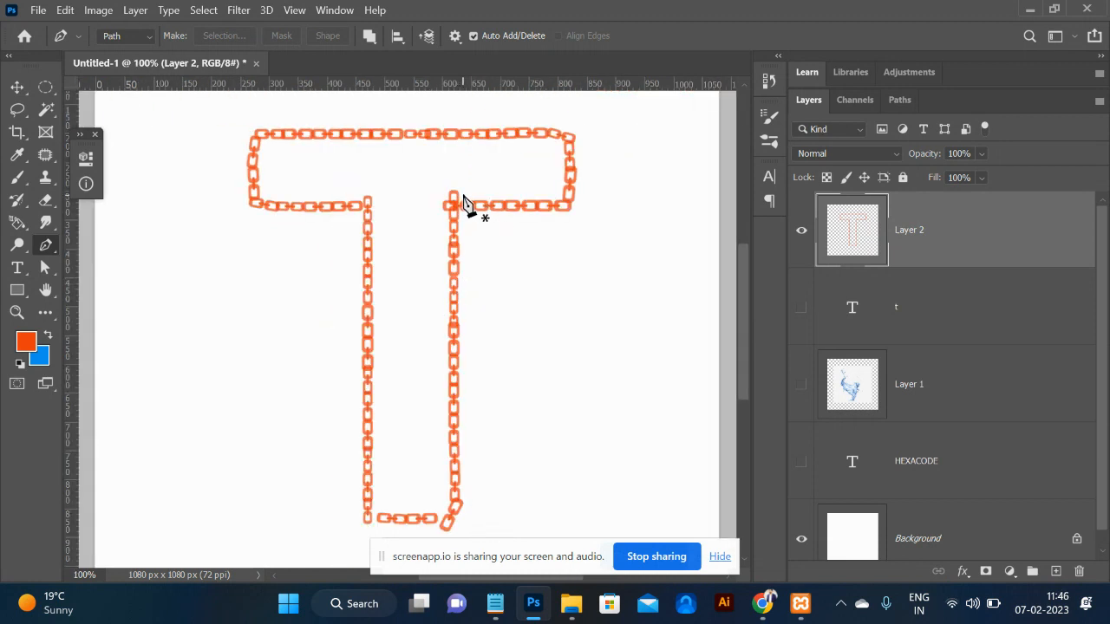
drag(46, 87, 74, 92)
click(74, 89)
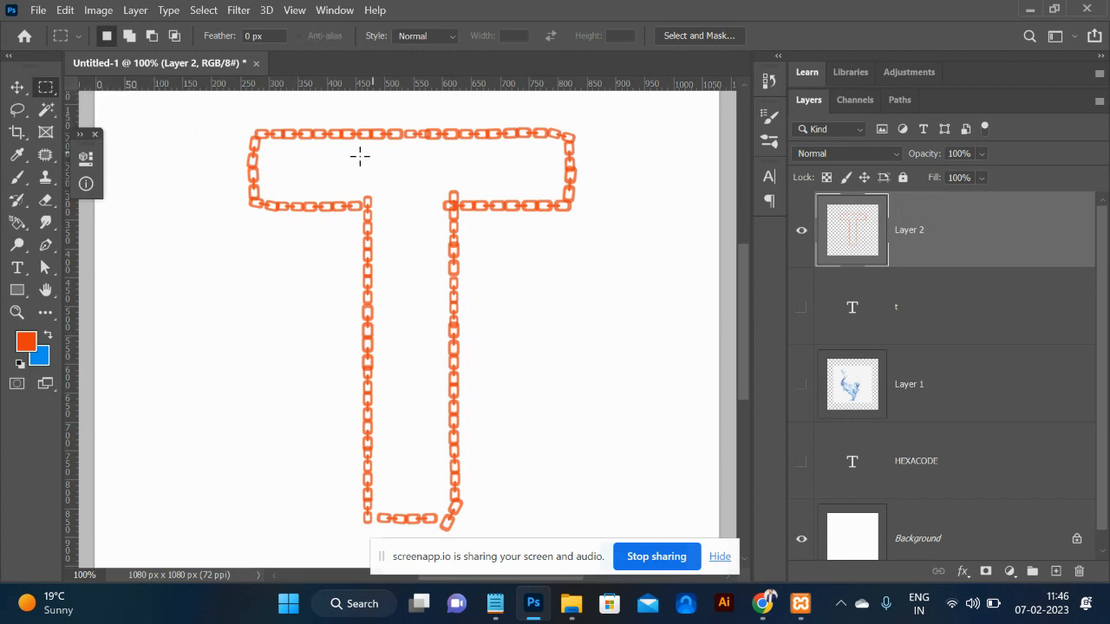
drag(334, 161, 479, 199)
key(ctrl+minus)
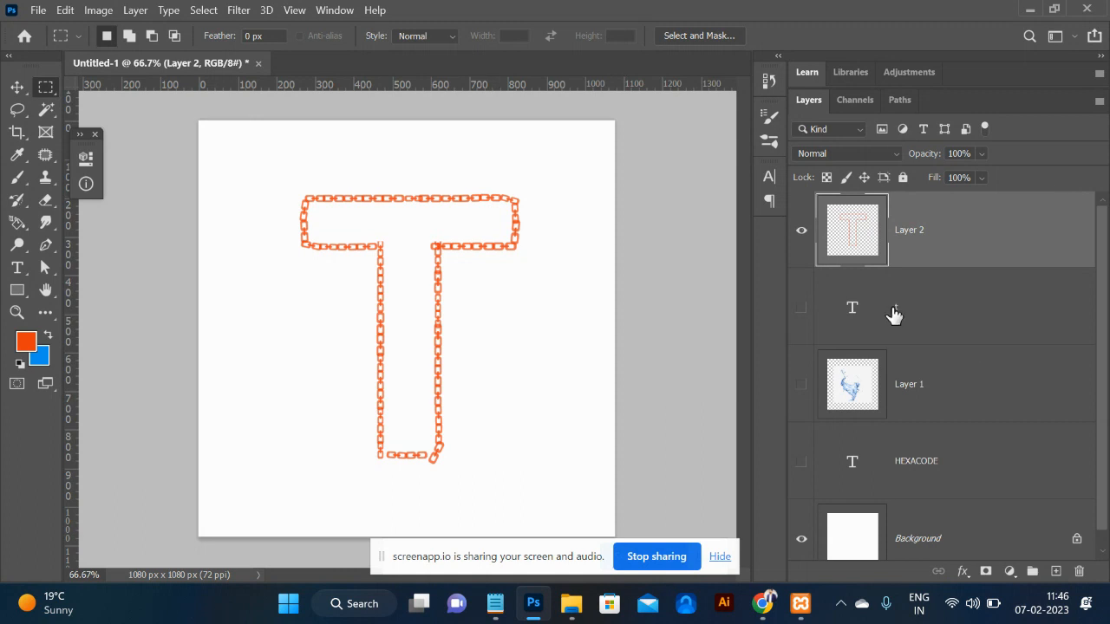
key(Delete)
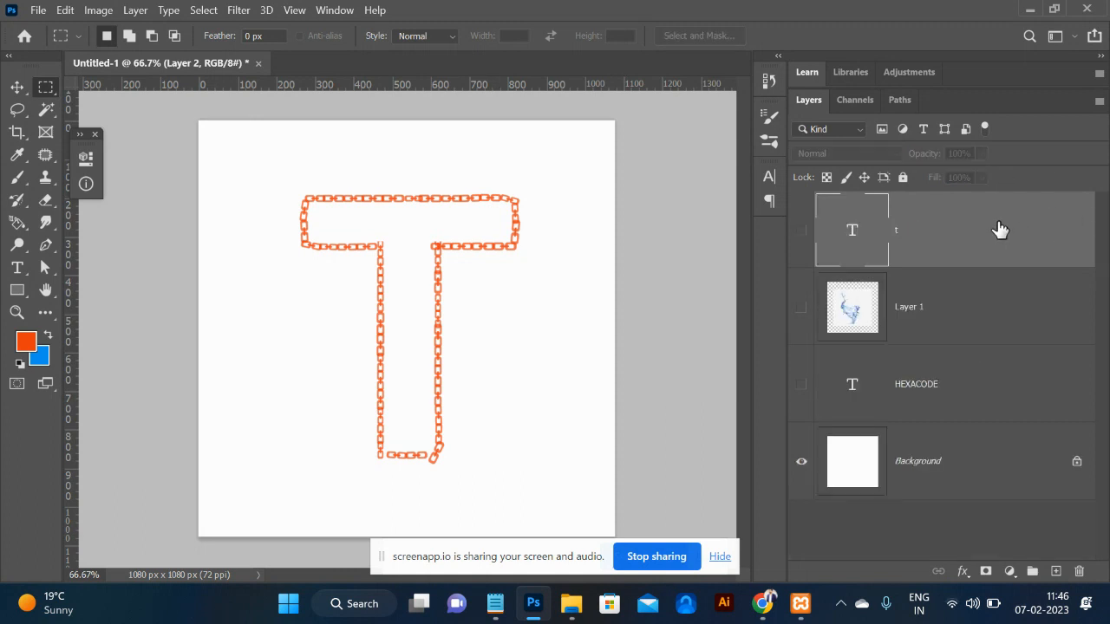
Select the t text layer, switch to the Brush tool and show Brush Settings.
click(17, 88)
click(478, 351)
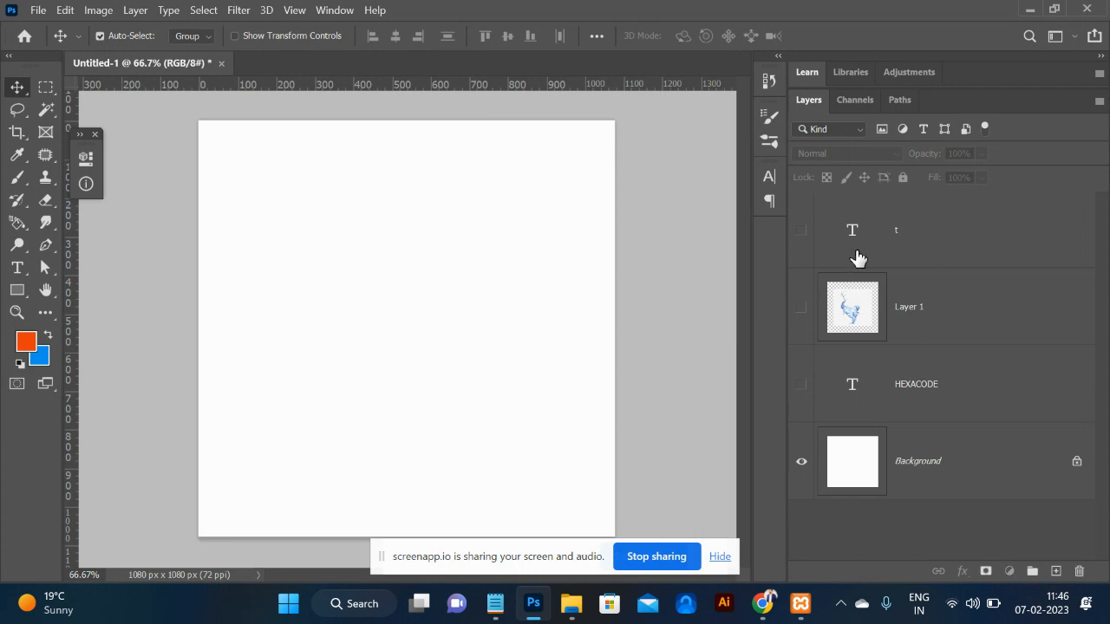
click(857, 258)
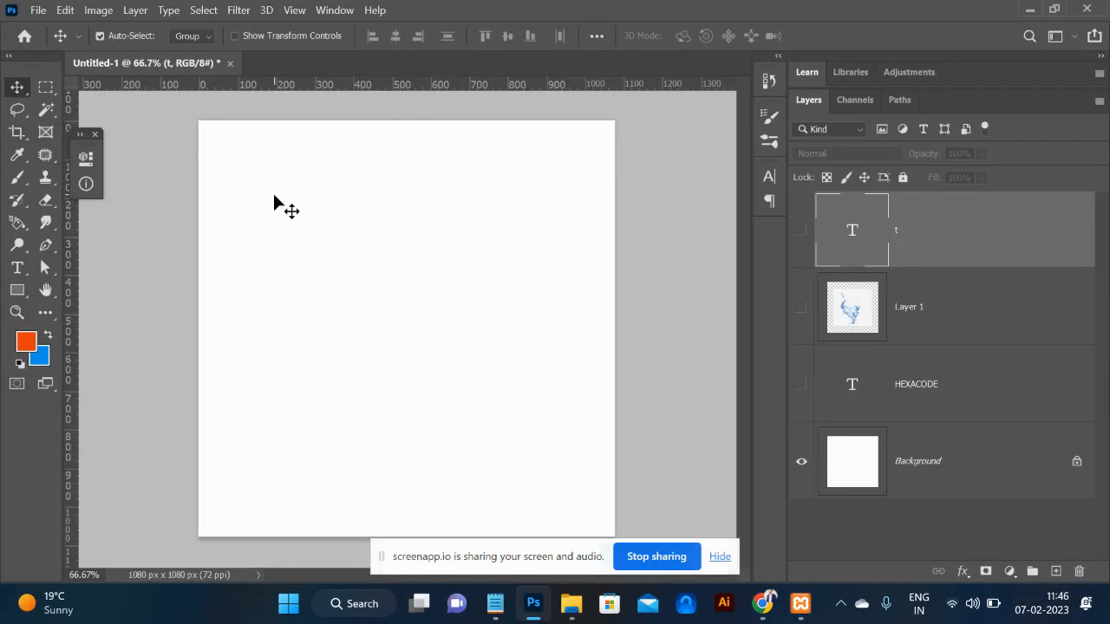
key(b)
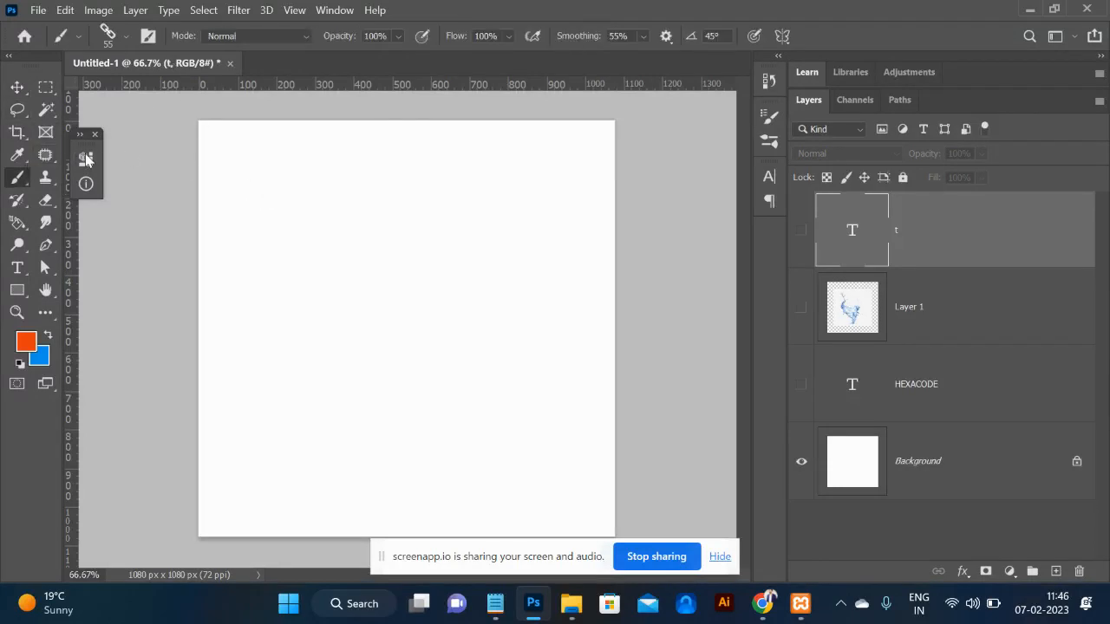
click(145, 39)
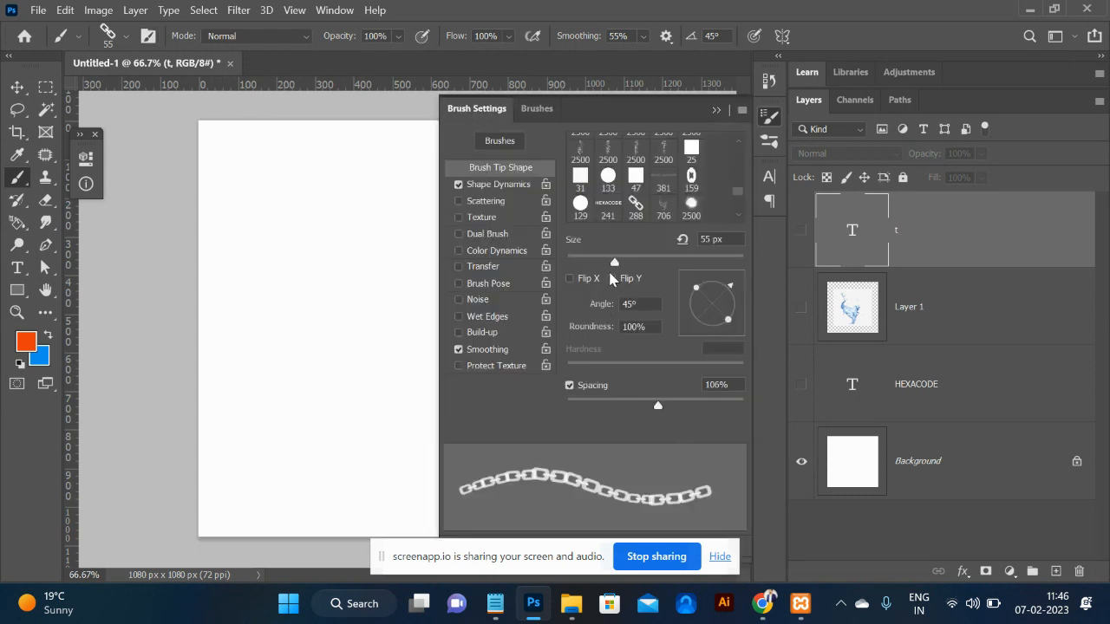
Pick the 55 px Hard Round preset from General Brushes.
click(108, 39)
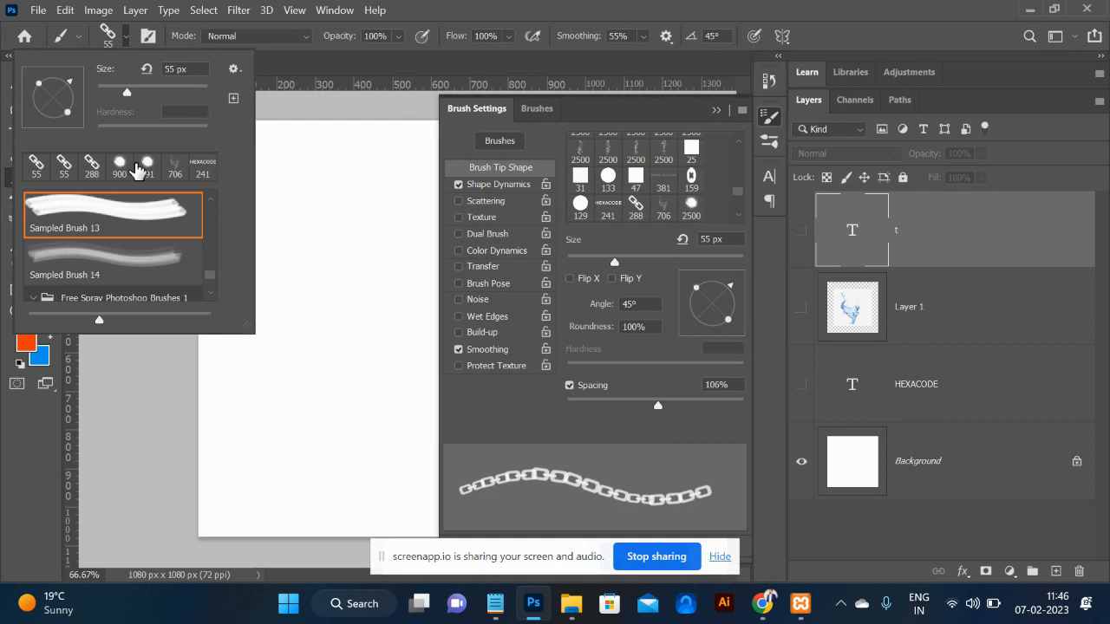
click(210, 200)
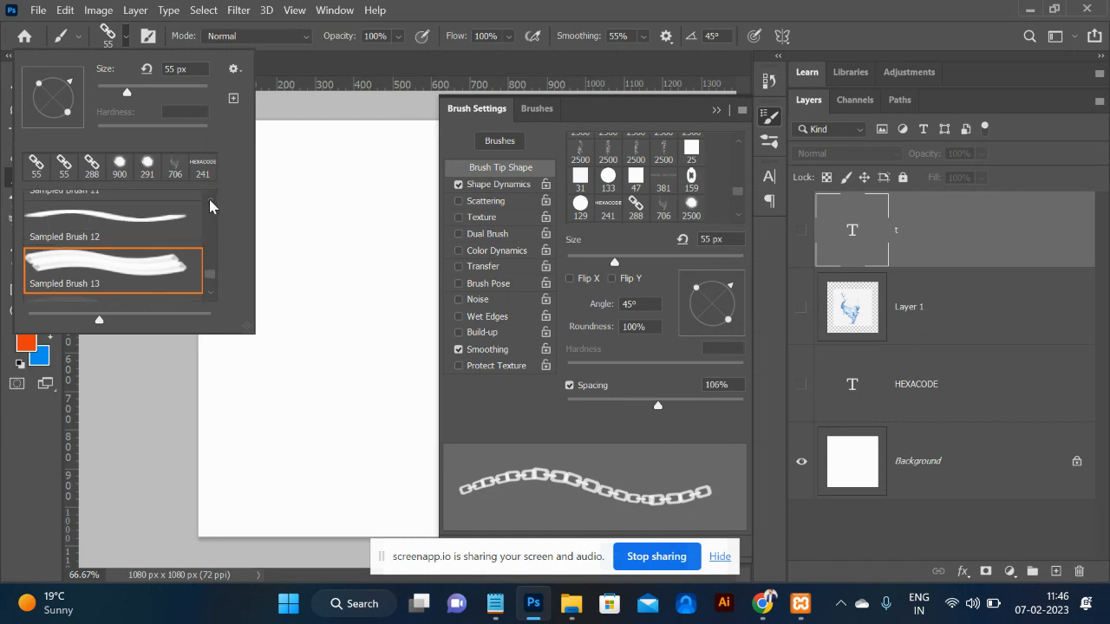
mouse_move(209, 278)
mouse_down()
mouse_move(206, 223)
mouse_move(206, 247)
mouse_up()
scroll(205, 247, down, 3)
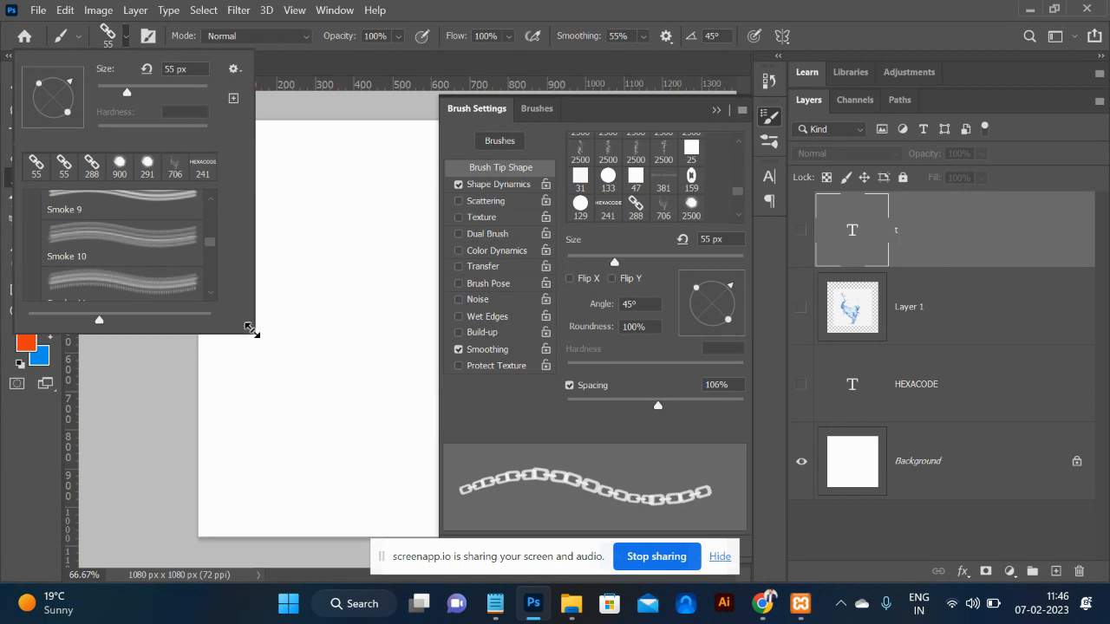
drag(249, 328, 320, 500)
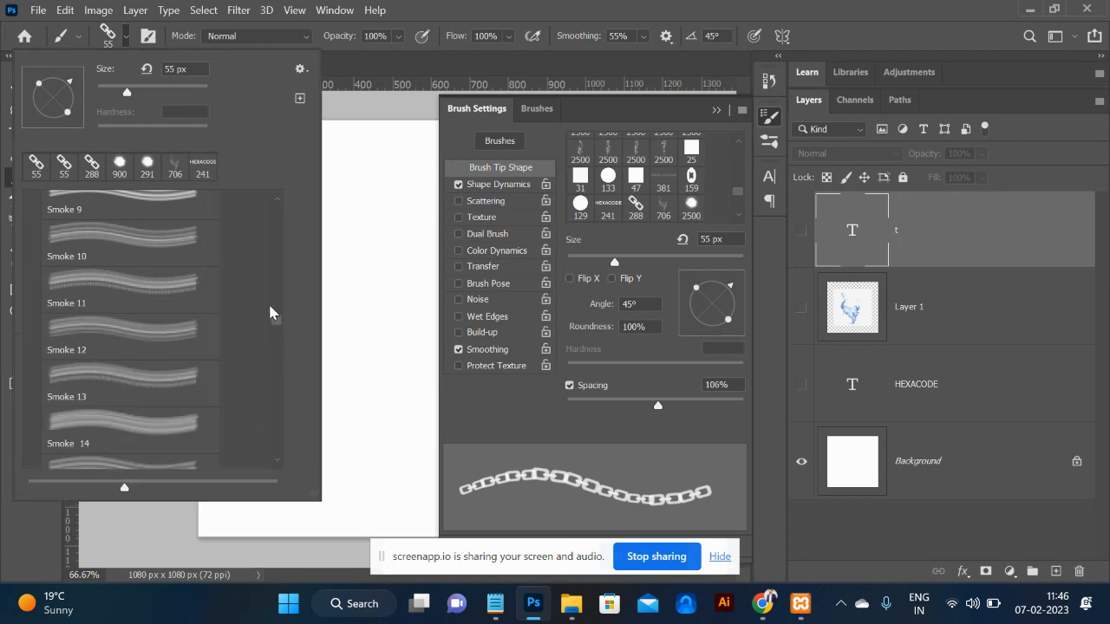
drag(278, 325, 269, 196)
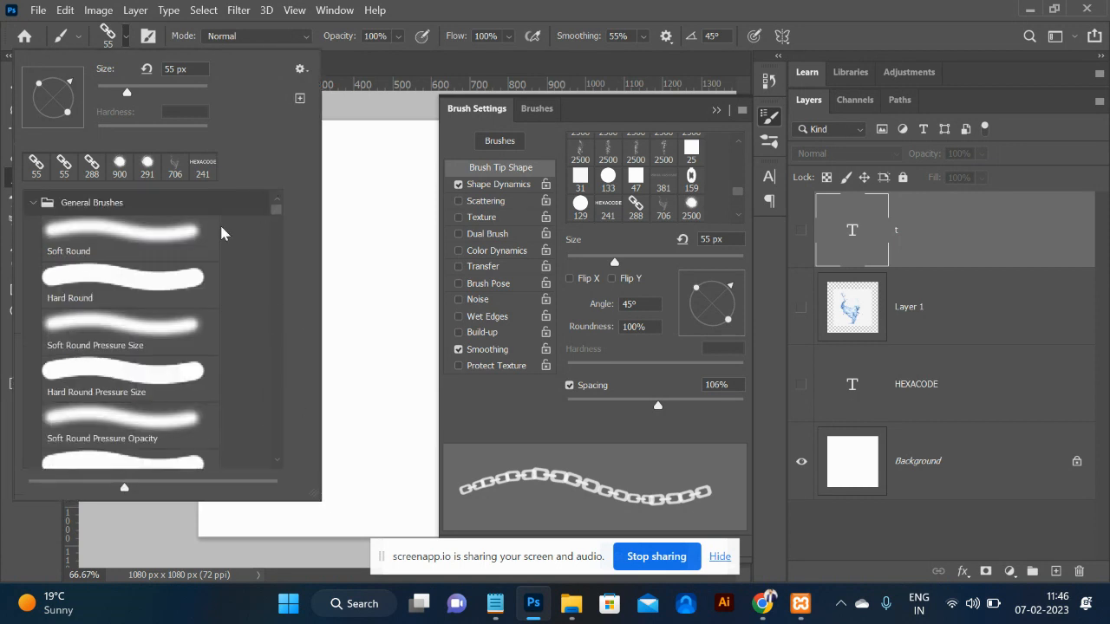
click(140, 278)
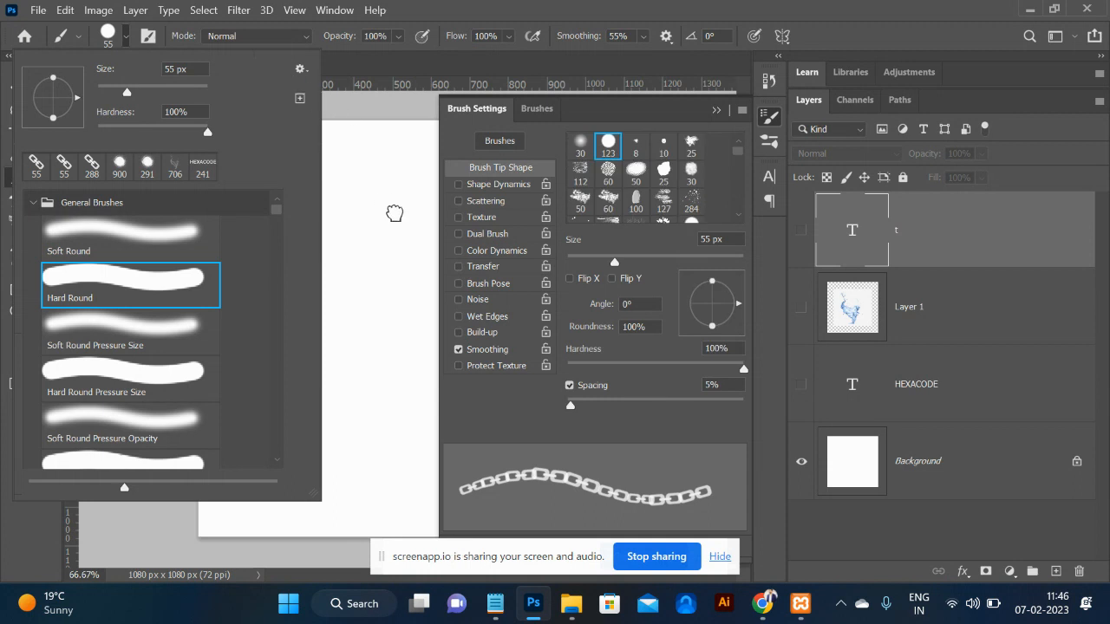
click(395, 213)
click(392, 213)
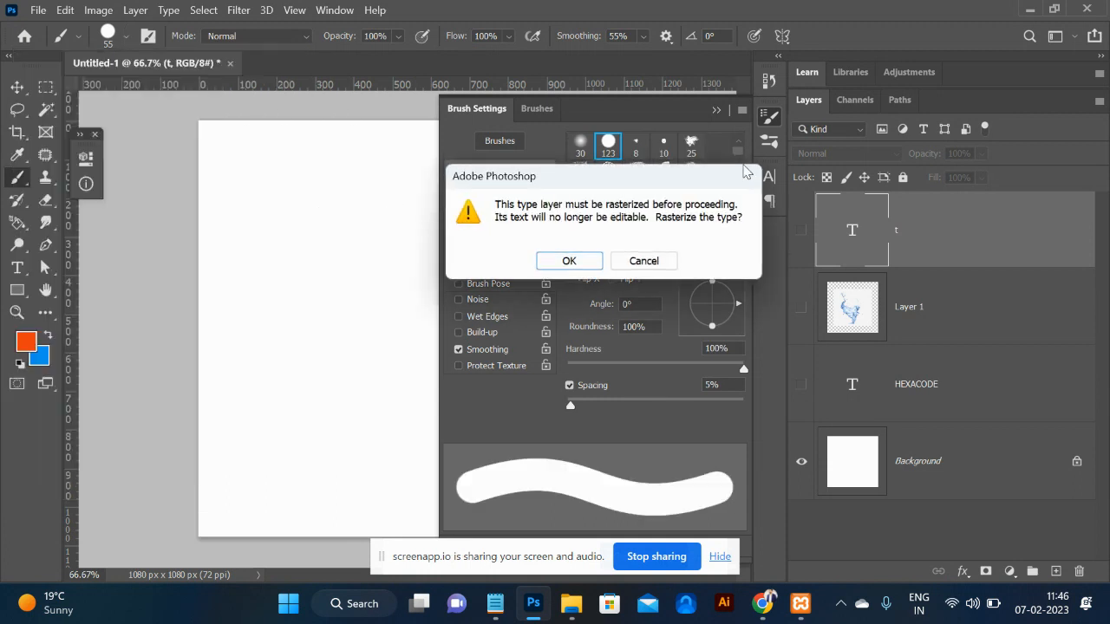
Decline rasterizing the text and add a new empty Layer 2.
click(664, 260)
click(1056, 573)
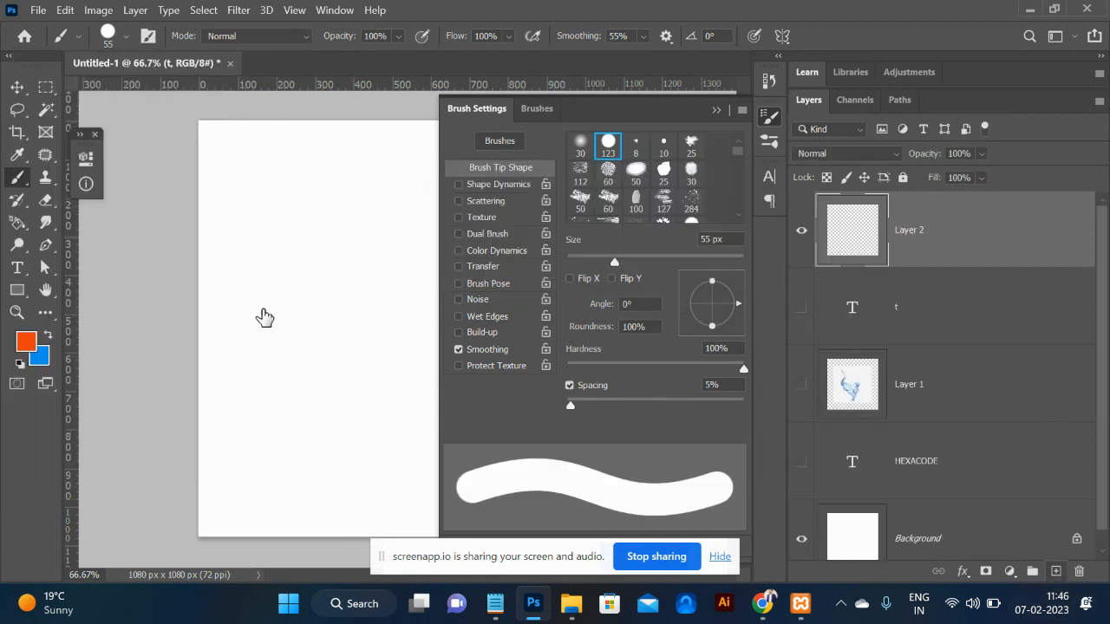
click(280, 284)
key(ctrl+z)
Size the Hard Round brush to 125 px with 149% spacing, test it, then undo.
key(bracketright)
key(bracketright)
key(bracketright)
key(bracketright)
key(bracketright)
key(bracketright)
key(bracketright)
key(bracketright)
key(bracketright)
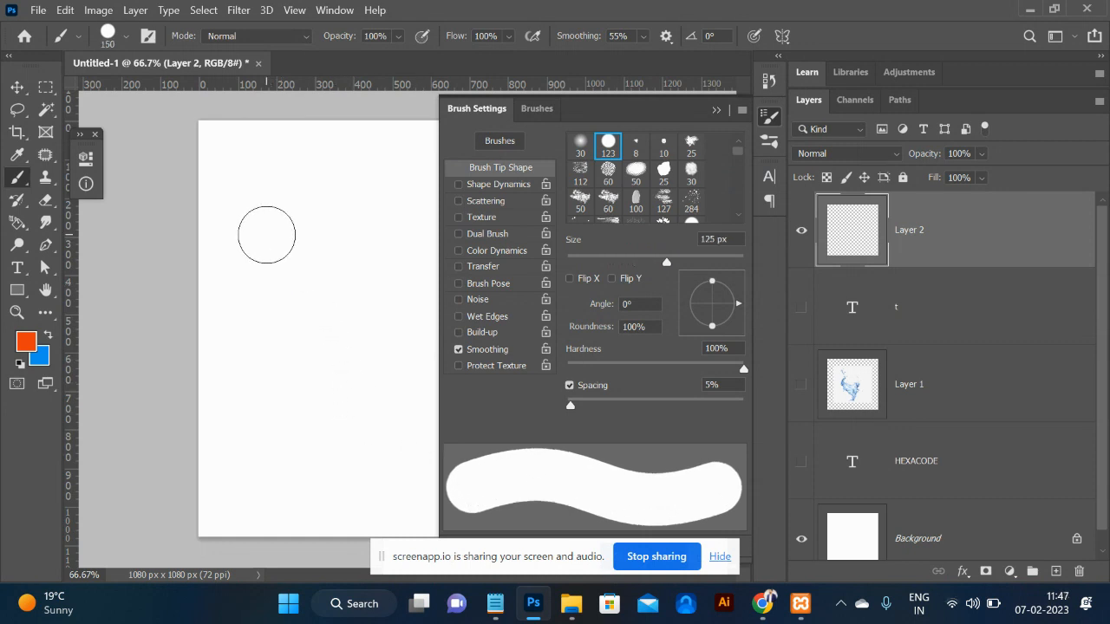
click(266, 234)
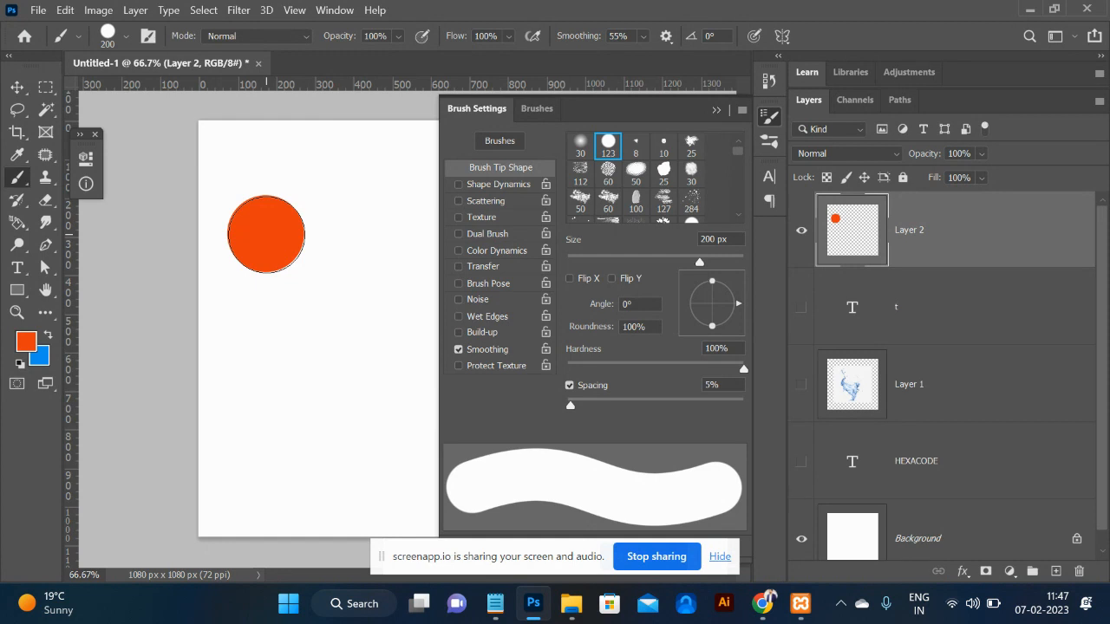
key(ctrl+z)
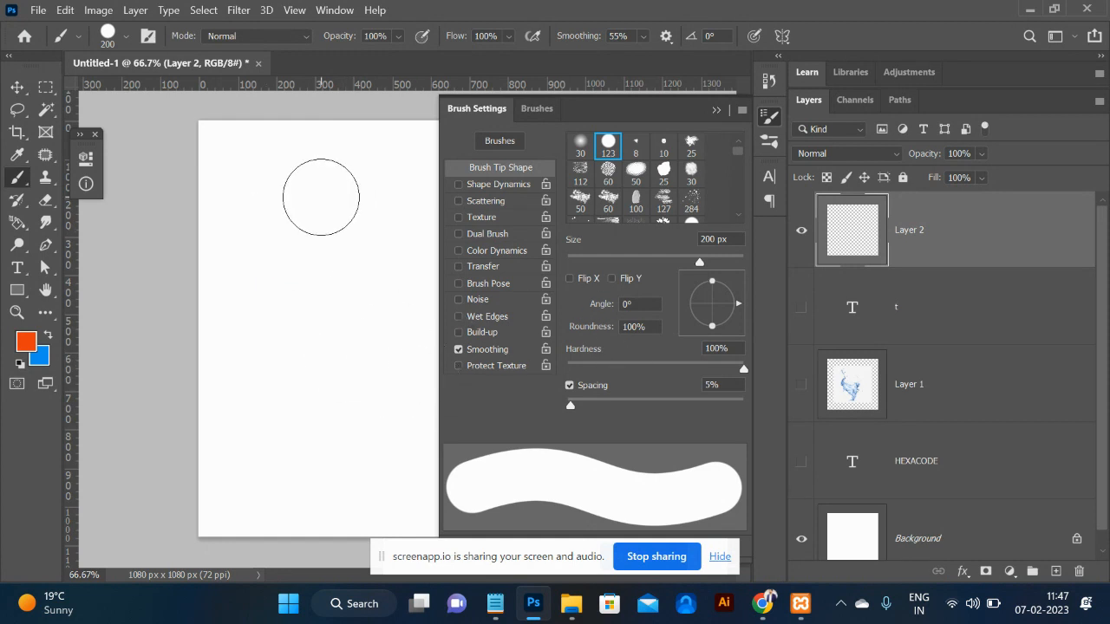
key(bracketleft)
key(bracketleft)
key(bracketleft)
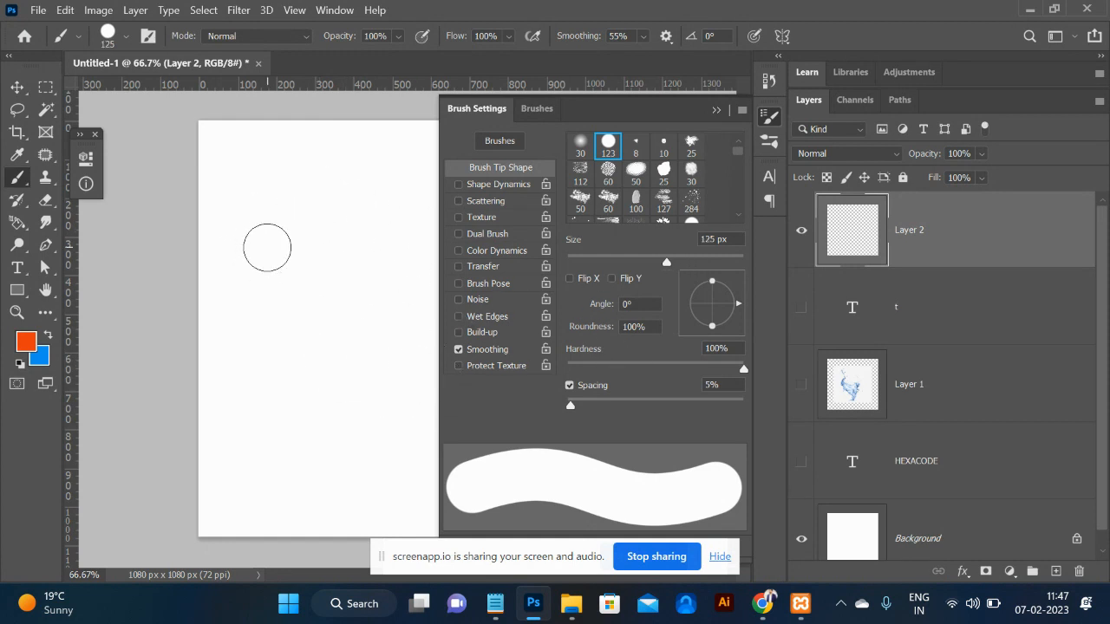
drag(573, 404, 677, 407)
mouse_move(279, 171)
mouse_down()
mouse_move(295, 438)
mouse_move(404, 408)
mouse_move(399, 372)
mouse_up()
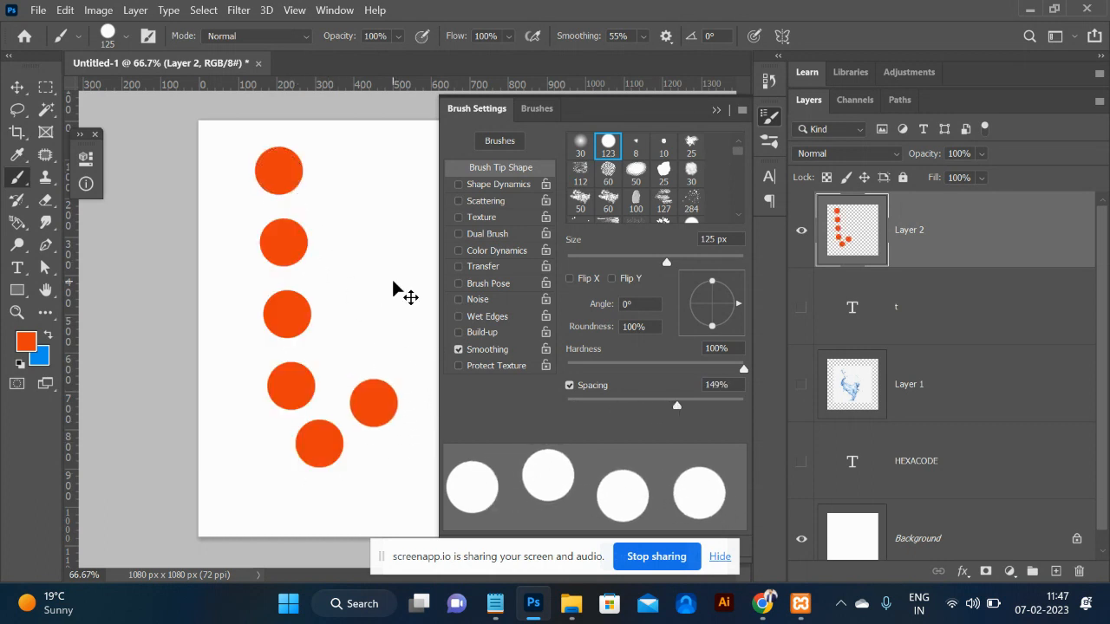
key(ctrl+z)
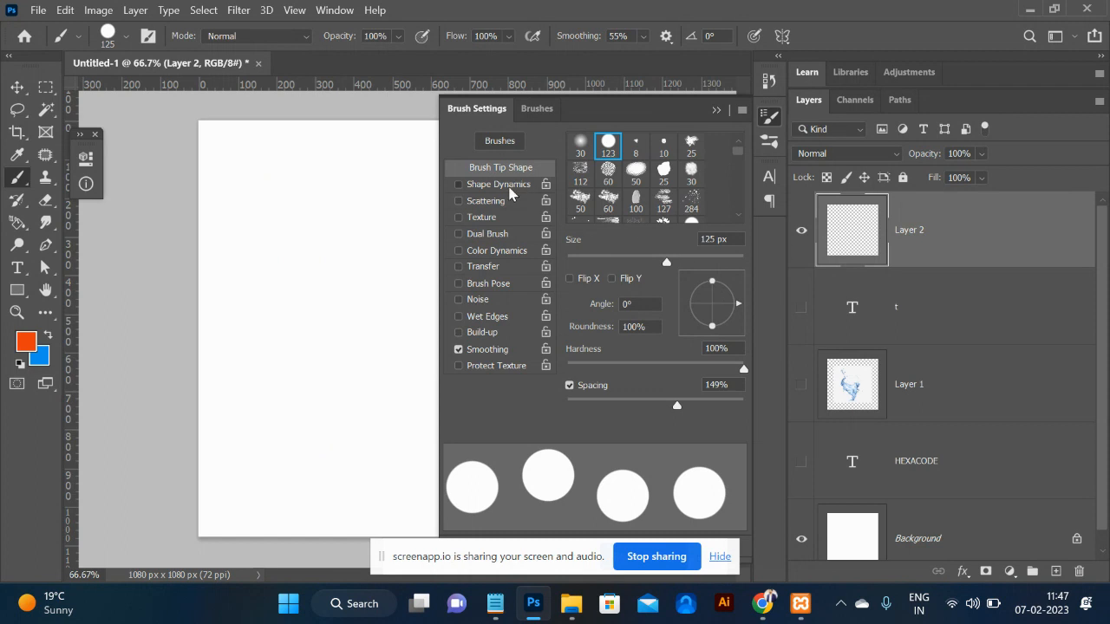
Enable Shape Dynamics with full size jitter and angle following stroke direction.
click(509, 187)
drag(566, 161, 743, 159)
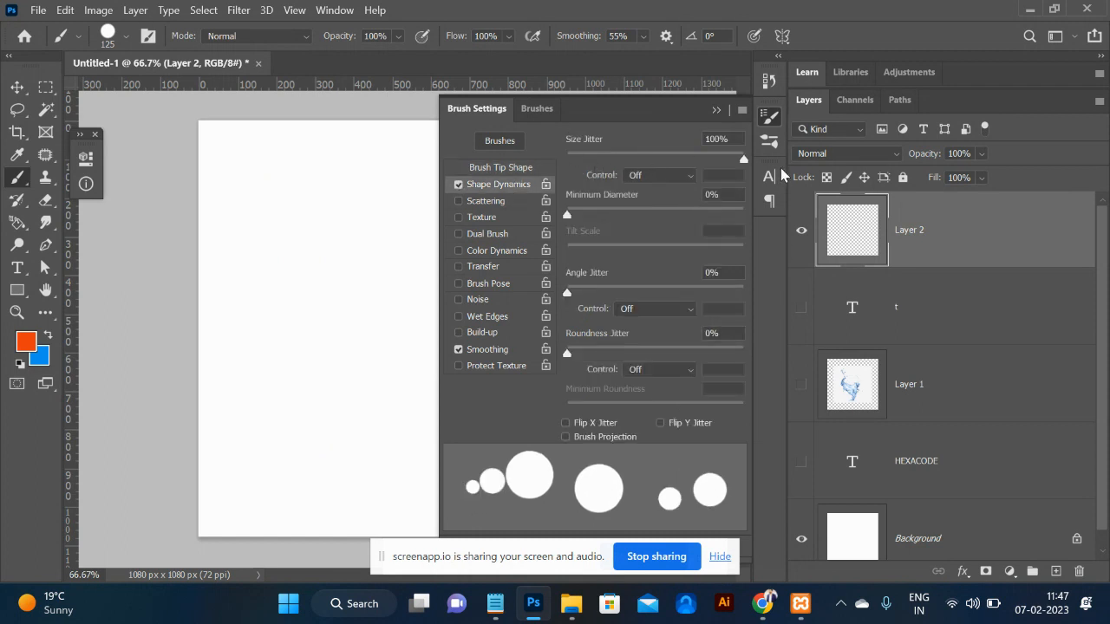
drag(220, 168, 263, 171)
mouse_move(394, 219)
mouse_down()
mouse_move(394, 302)
mouse_move(288, 417)
mouse_move(335, 495)
mouse_up()
click(675, 313)
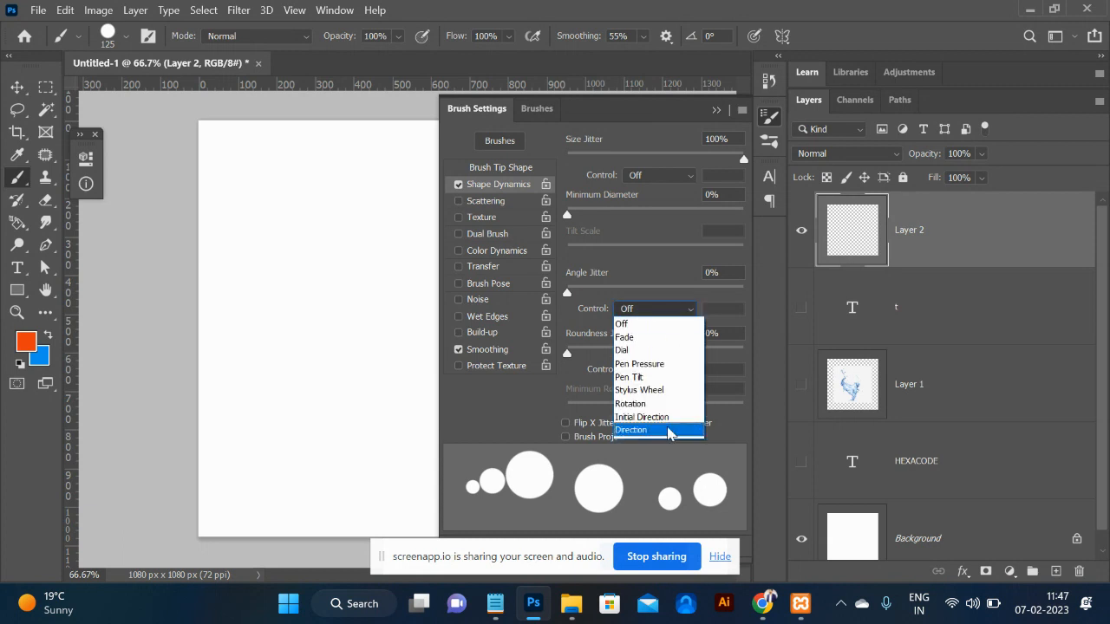
click(668, 430)
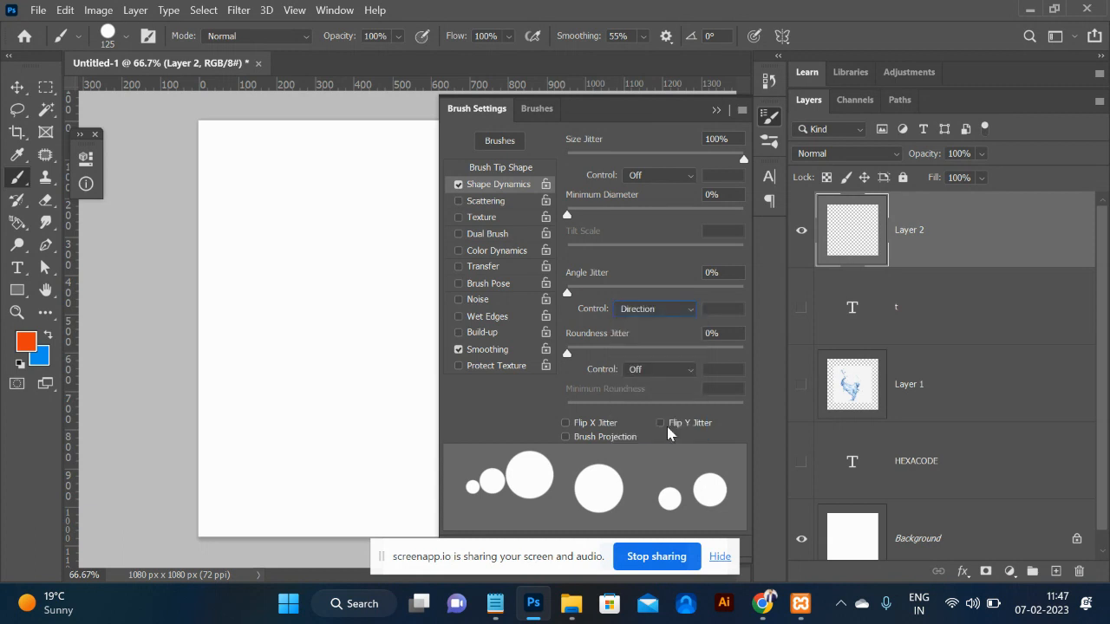
Enable Scattering with a count of 5 and 10% count jitter, then close Brush Settings.
click(490, 202)
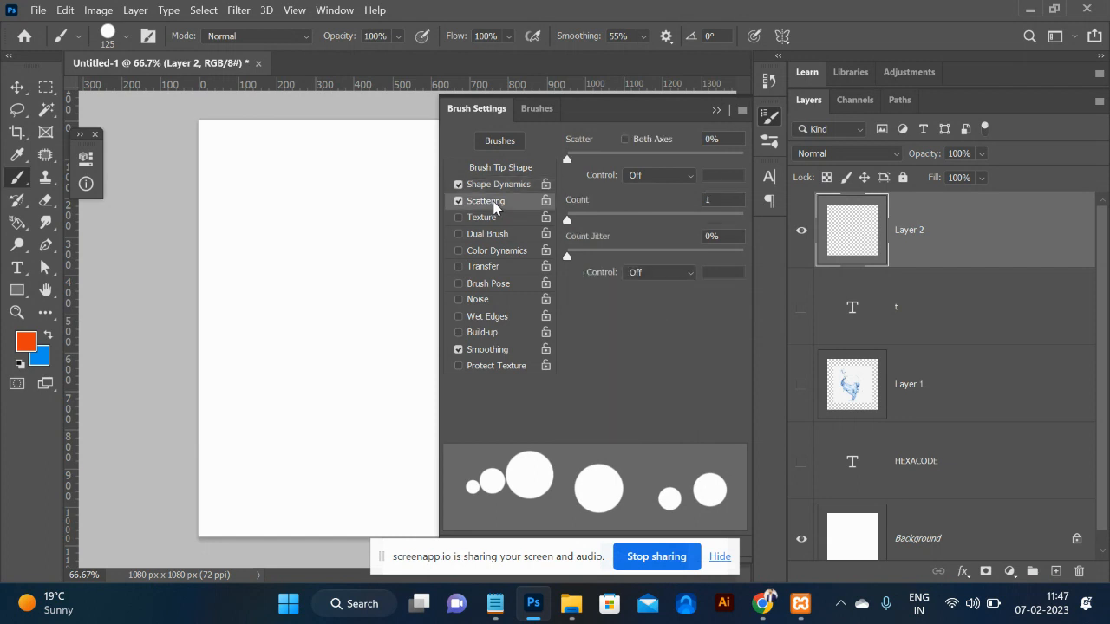
mouse_move(569, 164)
mouse_down()
mouse_move(715, 155)
mouse_move(698, 152)
mouse_up()
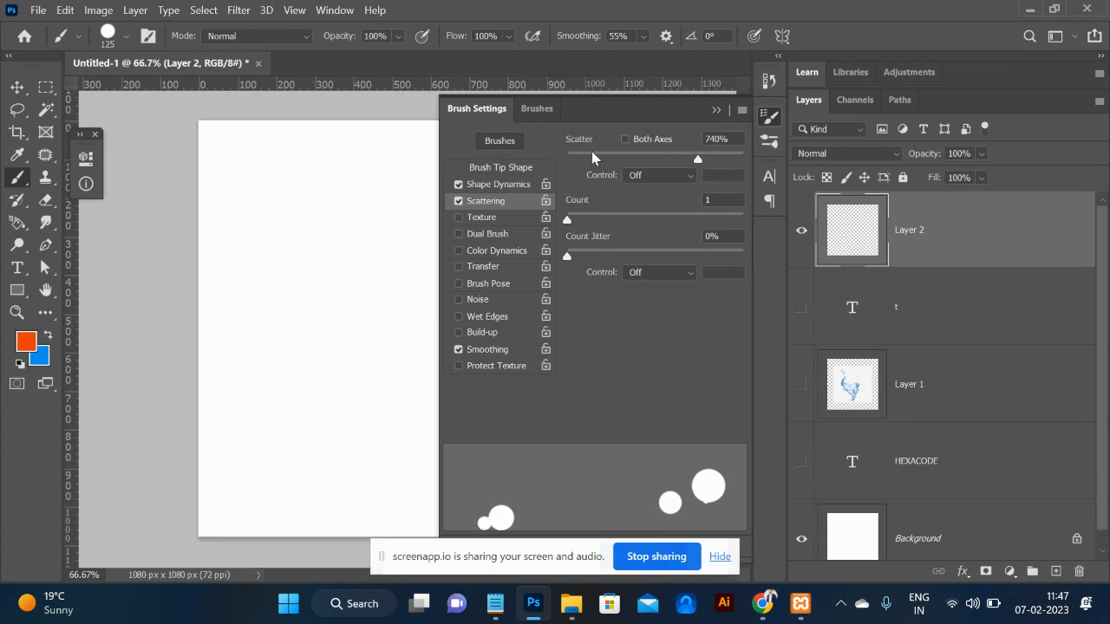
mouse_move(568, 223)
mouse_down()
mouse_move(627, 223)
mouse_move(616, 226)
mouse_up()
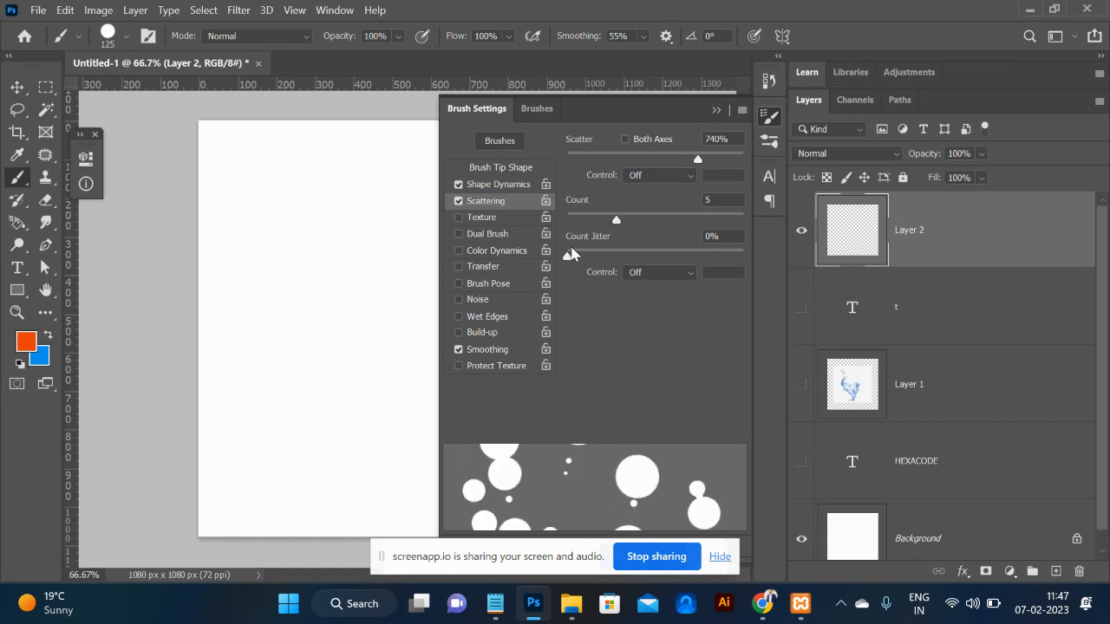
mouse_move(568, 262)
mouse_down()
mouse_move(639, 253)
mouse_move(597, 258)
mouse_up()
click(716, 111)
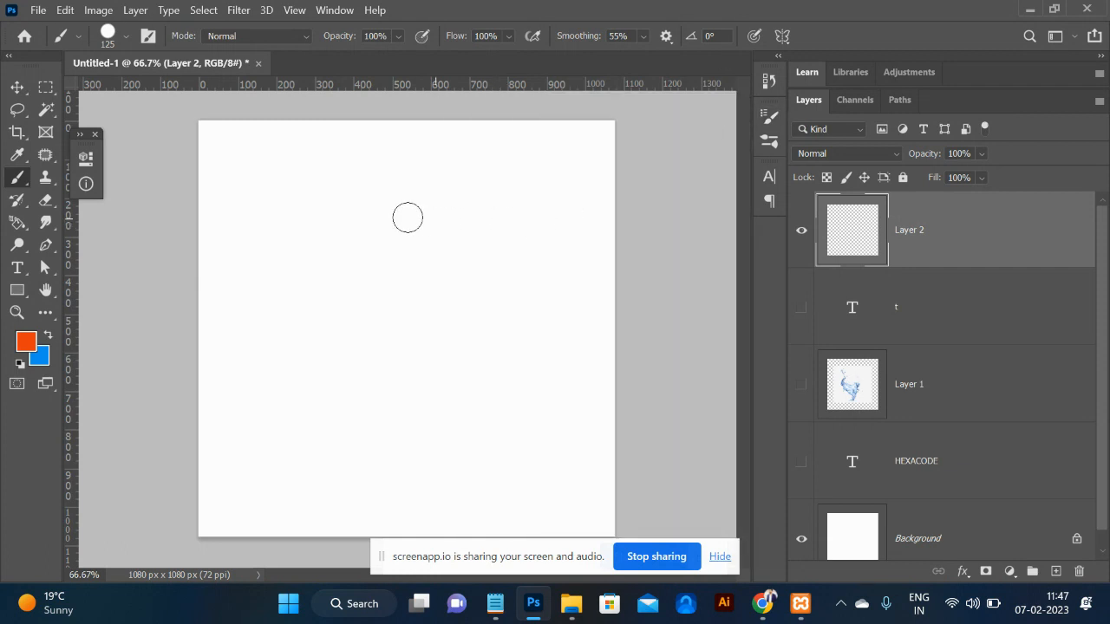
Undo the orange test stroke and turn on Color Dynamics for the brush.
mouse_move(335, 210)
mouse_down()
mouse_move(571, 292)
mouse_move(466, 420)
mouse_move(238, 383)
mouse_move(130, 296)
mouse_move(196, 164)
mouse_move(243, 114)
mouse_move(234, 93)
mouse_move(360, 69)
mouse_move(521, 346)
mouse_move(534, 429)
mouse_move(502, 527)
mouse_move(202, 505)
mouse_up()
key(ctrl+z)
click(109, 38)
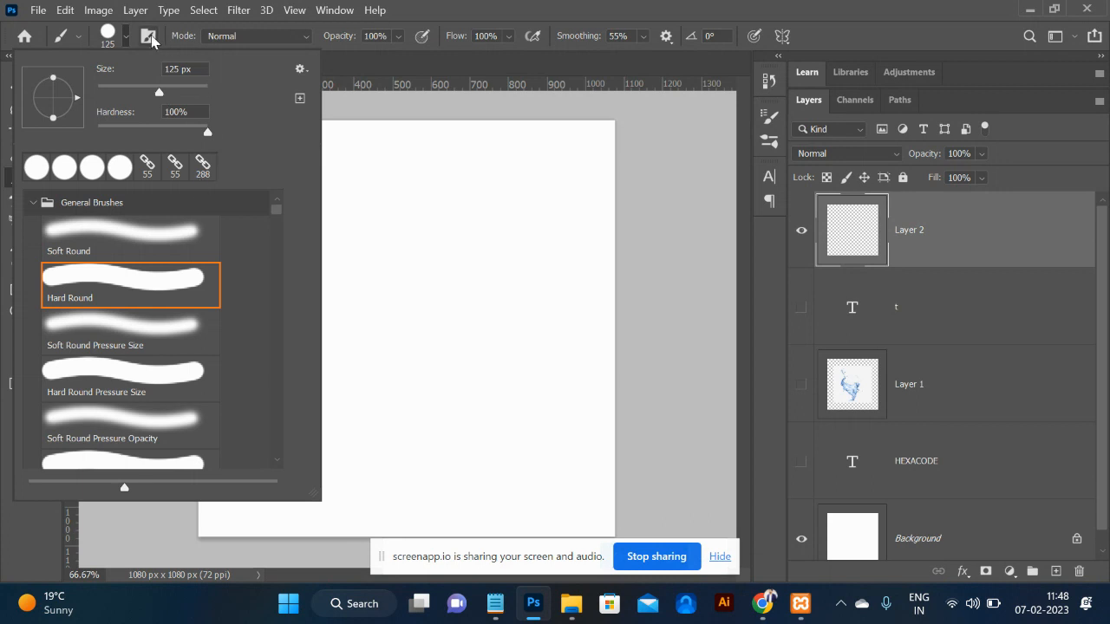
click(148, 36)
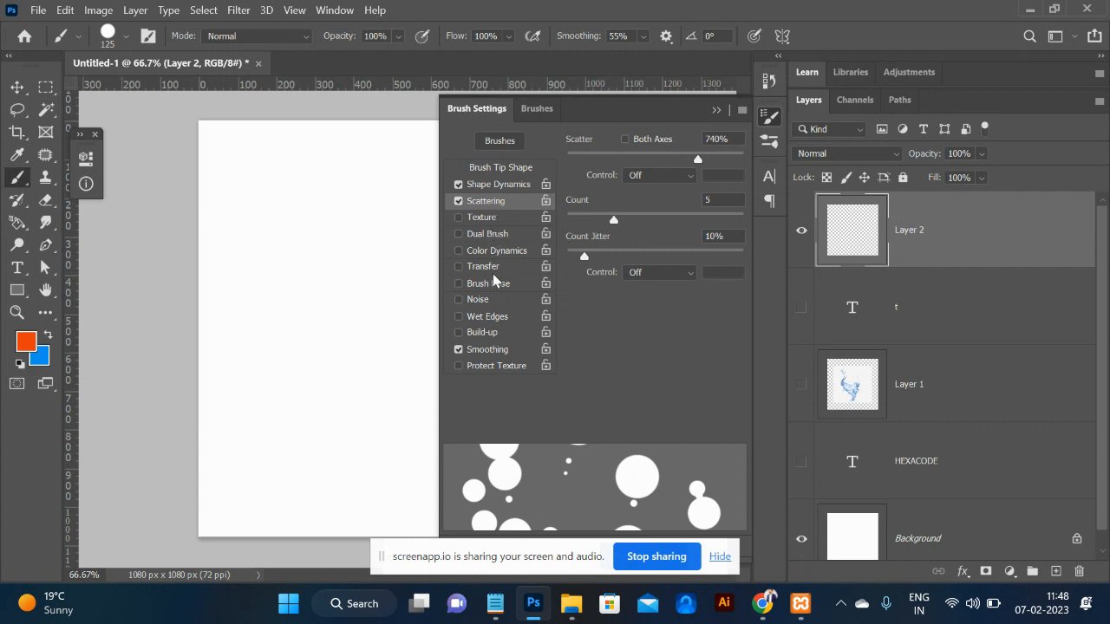
click(495, 251)
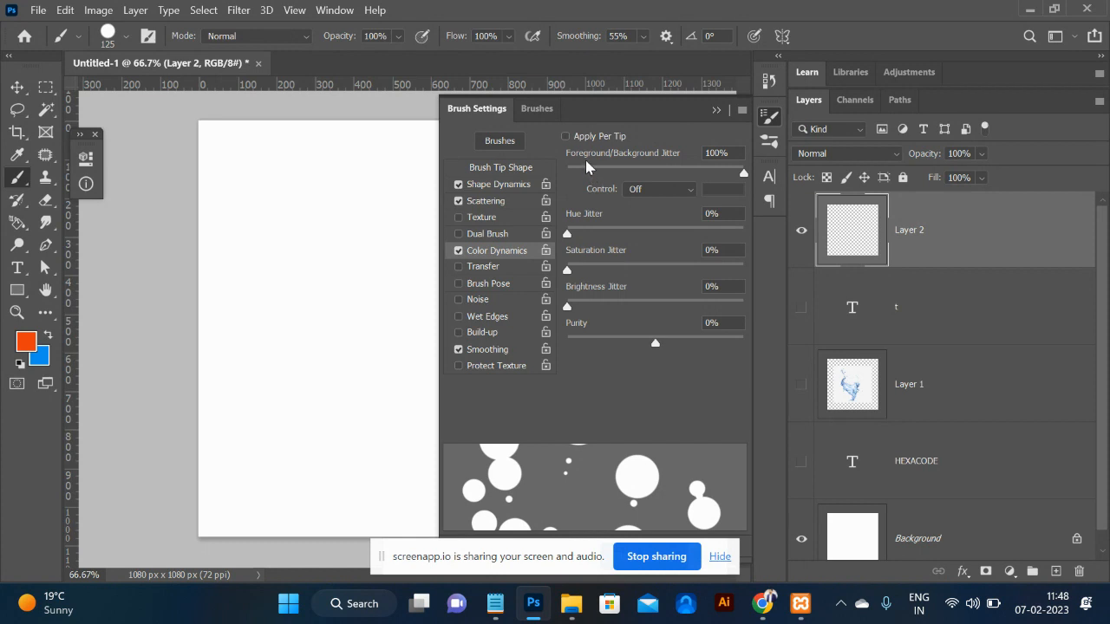
click(723, 111)
Paint scattered mauve, blue and orange-red dabs all across Layer 2.
drag(495, 260, 407, 277)
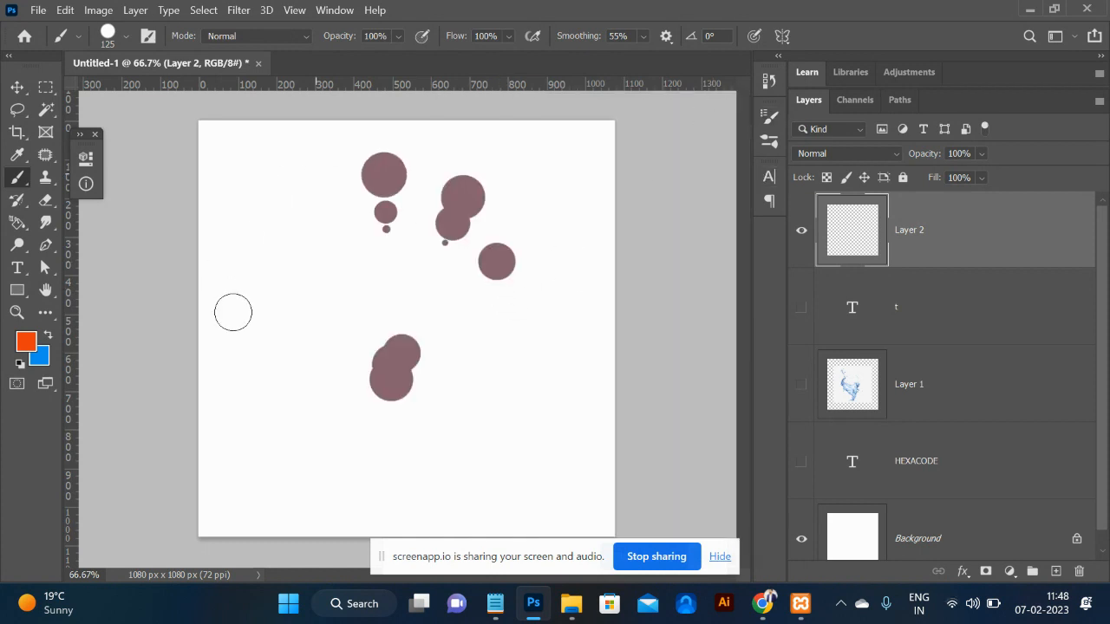
drag(224, 292, 297, 327)
mouse_move(532, 379)
mouse_down()
mouse_move(187, 453)
mouse_move(296, 286)
mouse_up()
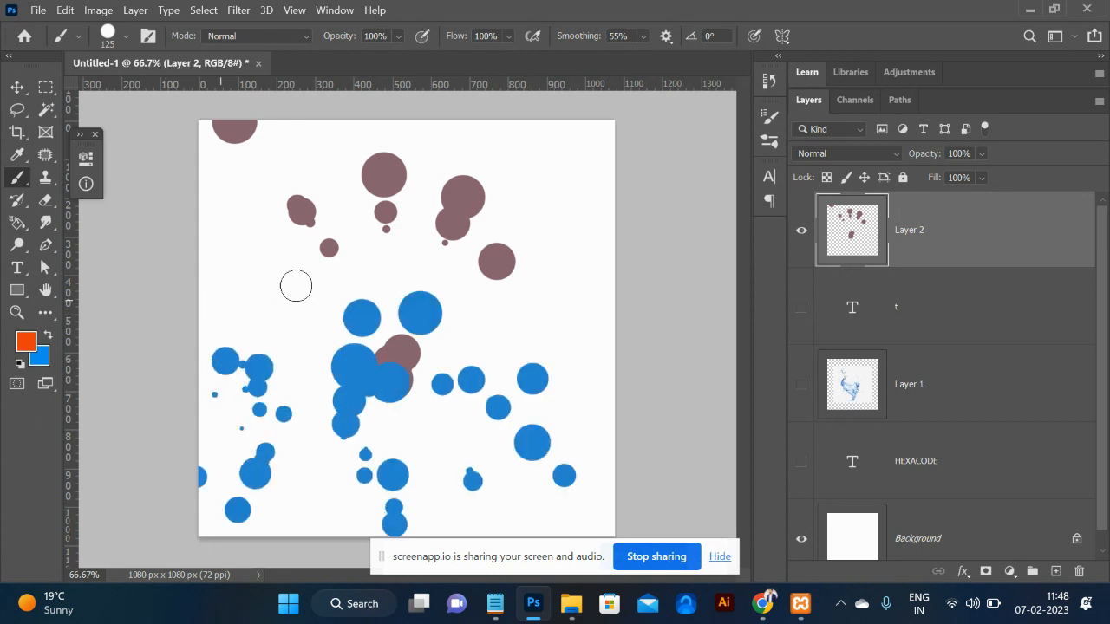
mouse_move(572, 252)
mouse_down()
mouse_move(439, 148)
mouse_move(503, 347)
mouse_up()
mouse_move(316, 298)
mouse_down()
mouse_move(252, 289)
mouse_move(230, 384)
mouse_up()
mouse_move(466, 510)
mouse_down()
mouse_move(493, 472)
mouse_move(604, 474)
mouse_move(586, 318)
mouse_up()
mouse_move(296, 461)
mouse_down()
mouse_move(219, 587)
mouse_move(161, 488)
mouse_up()
click(216, 187)
mouse_move(286, 261)
mouse_down()
mouse_move(240, 277)
mouse_move(604, 319)
mouse_move(579, 344)
mouse_move(594, 491)
mouse_move(546, 468)
mouse_move(468, 224)
mouse_up()
click(589, 290)
mouse_move(536, 151)
mouse_down()
mouse_move(614, 124)
mouse_move(520, 199)
mouse_move(486, 286)
mouse_up()
mouse_move(298, 344)
mouse_down()
mouse_move(314, 374)
mouse_move(260, 430)
mouse_move(359, 470)
mouse_move(297, 414)
mouse_move(185, 372)
mouse_move(330, 549)
mouse_move(450, 496)
mouse_move(481, 499)
mouse_move(521, 433)
mouse_move(486, 364)
mouse_move(422, 416)
mouse_move(438, 438)
mouse_move(383, 370)
mouse_up()
mouse_move(347, 227)
mouse_down()
mouse_move(277, 225)
mouse_move(261, 174)
mouse_move(268, 251)
mouse_up()
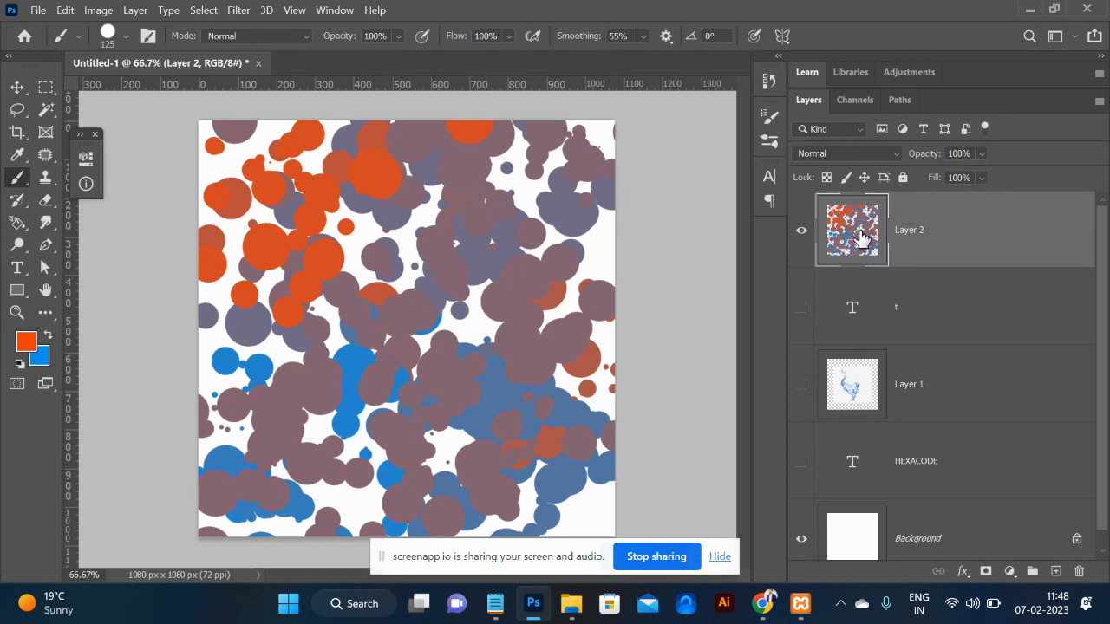
Delete the painted dab layer and launch Notepad via Run.
key(Delete)
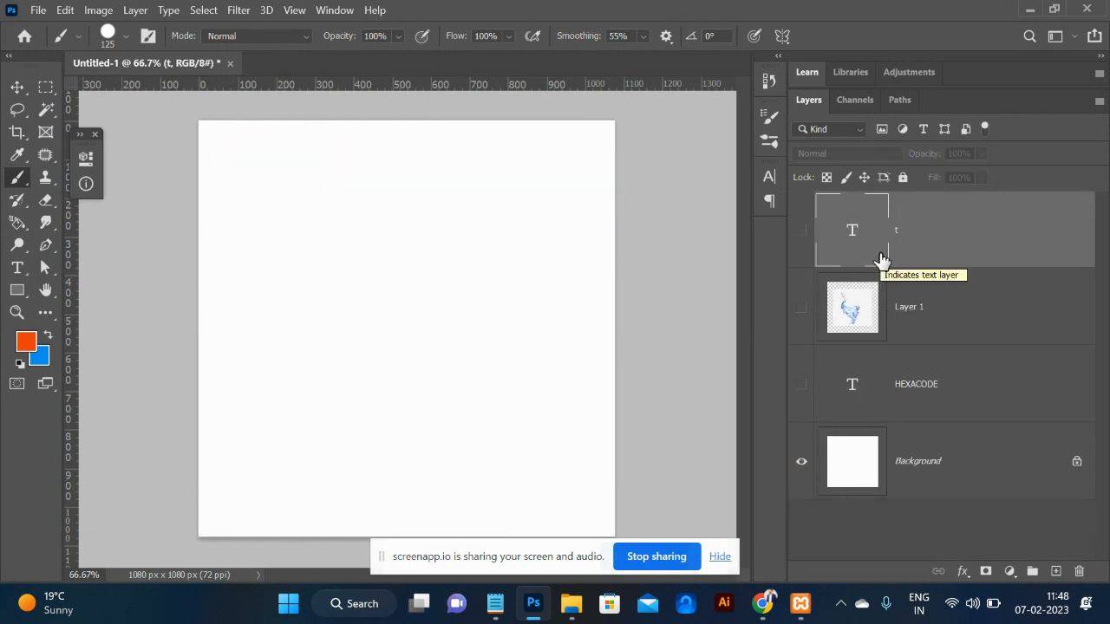
key(super+r)
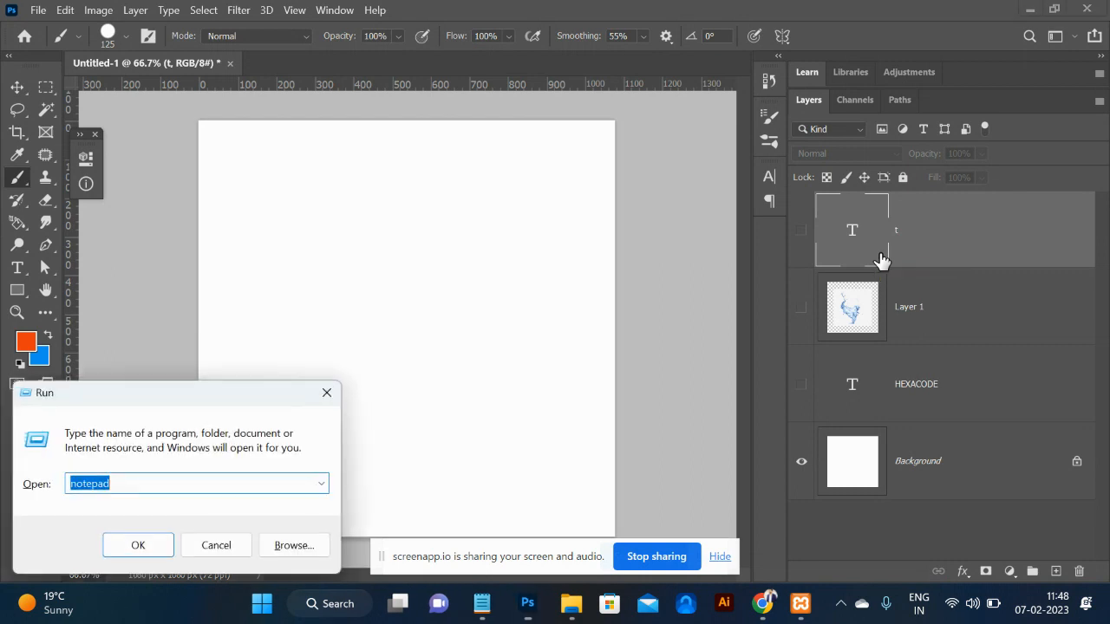
key(Return)
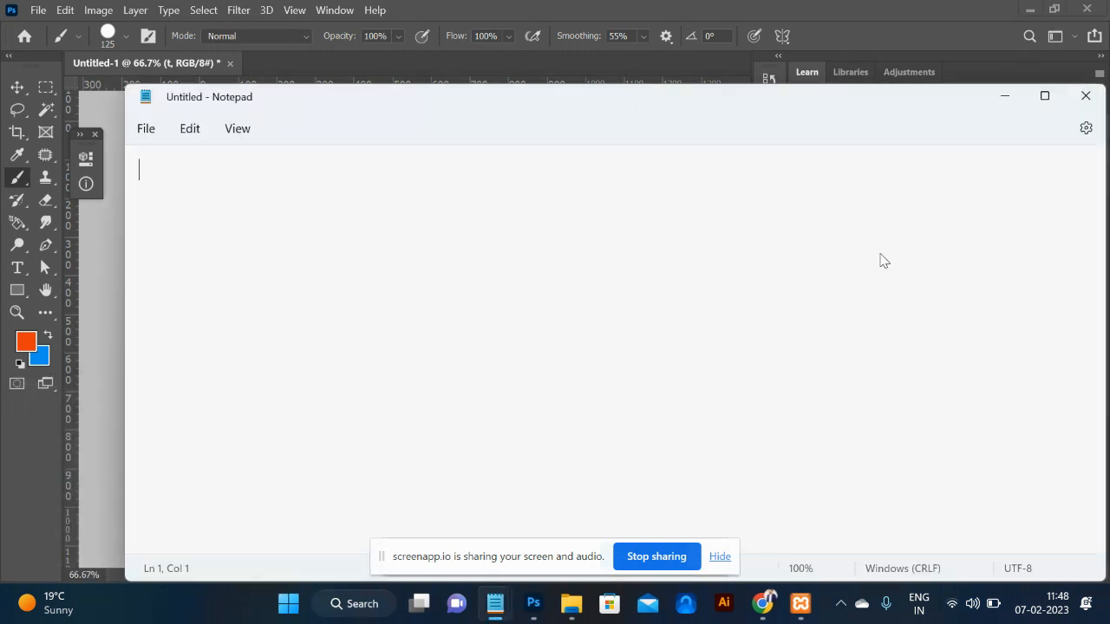
Type the masking list: clipmasking, layer masking, alpha masking, quick masking, gradient masking.
text(clipmasking)
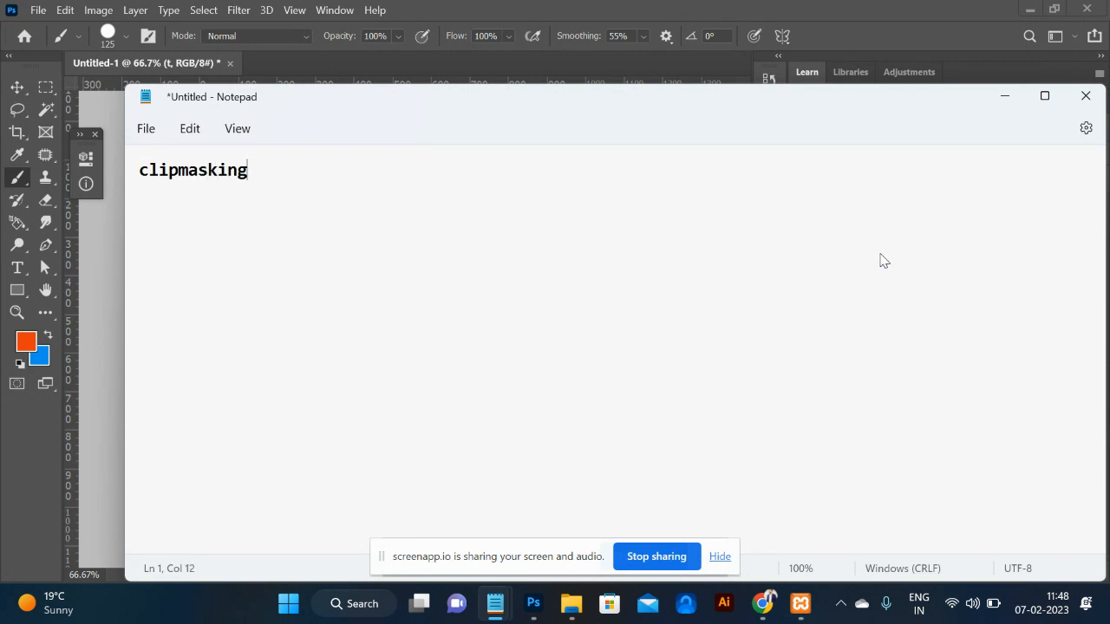
key(Return)
text(layer masking )
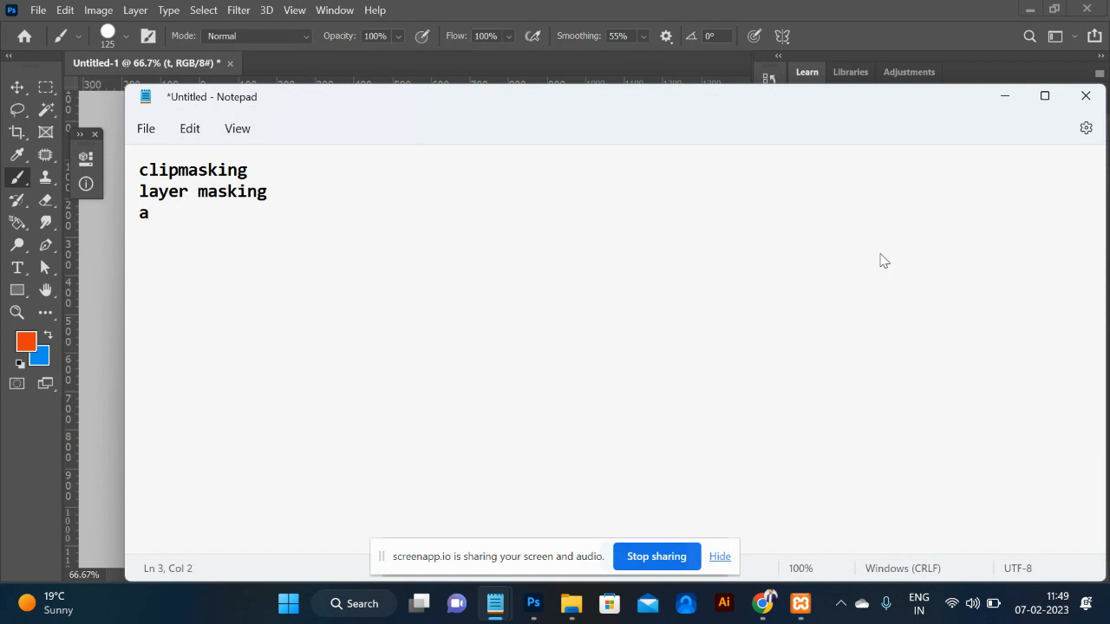
text(alpha maski)
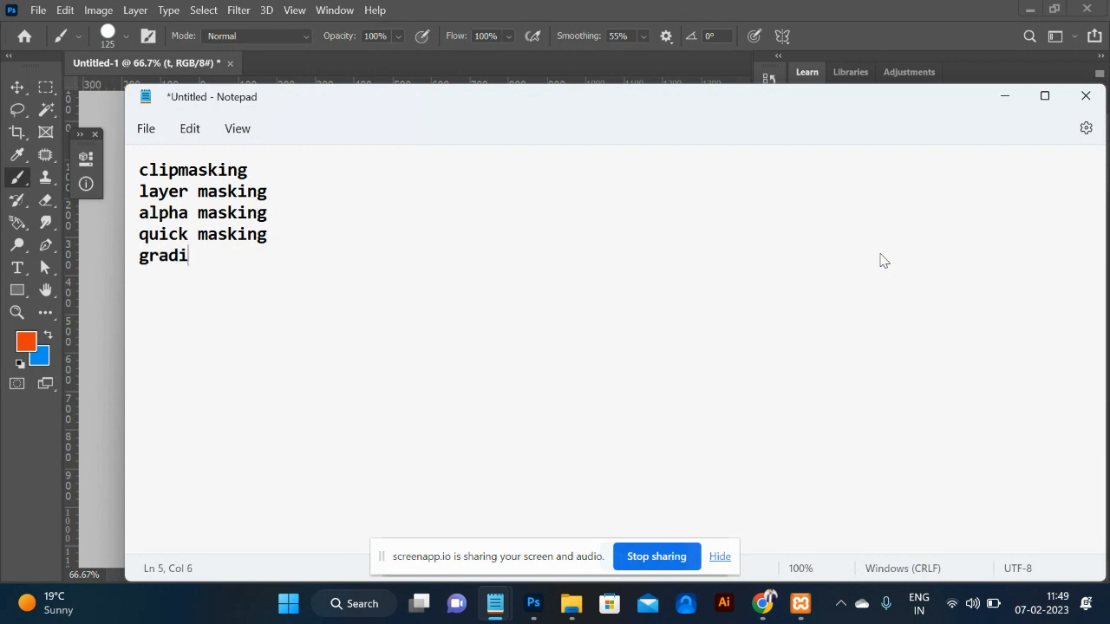
text(ng)
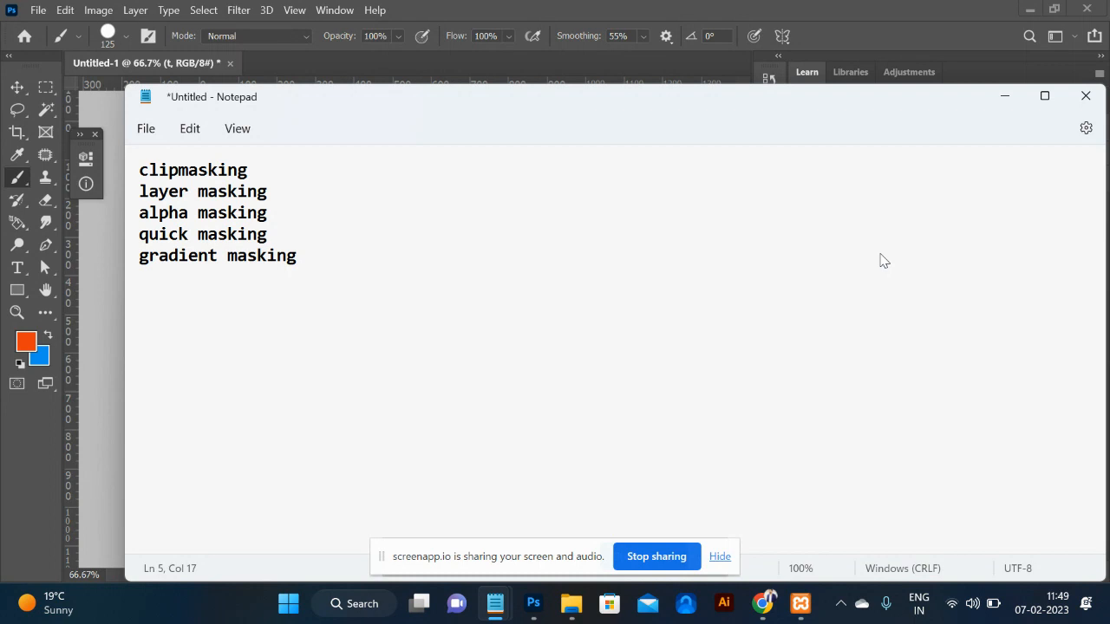
Back in Photoshop, delete the t, Layer 1 and HEXACODE layers.
key(alt+Tab)
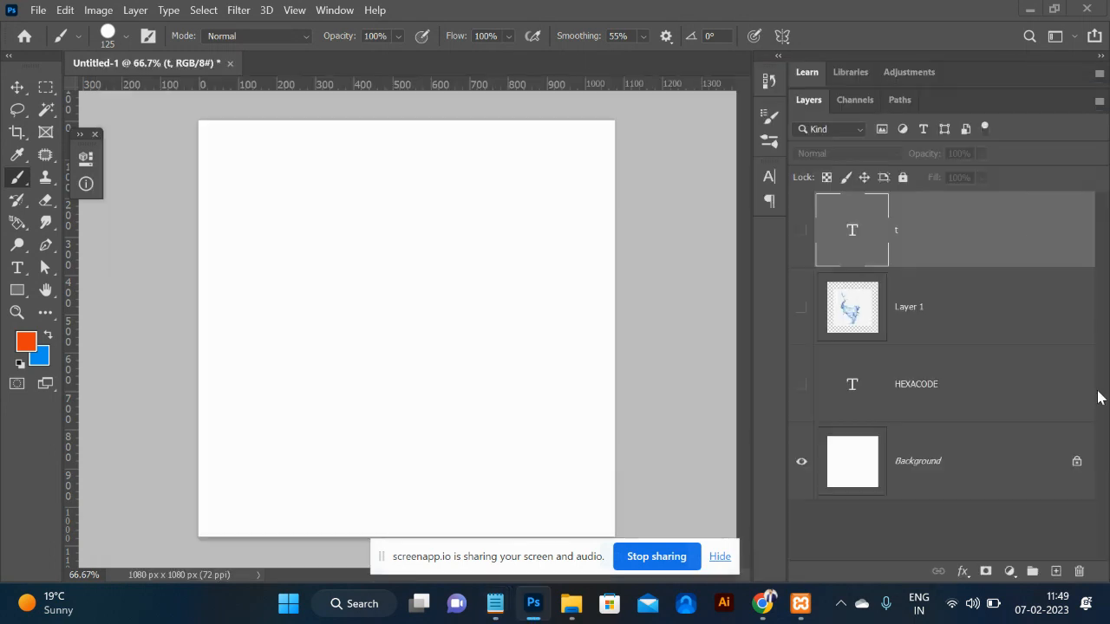
click(926, 337)
click(951, 395)
shift+click(919, 241)
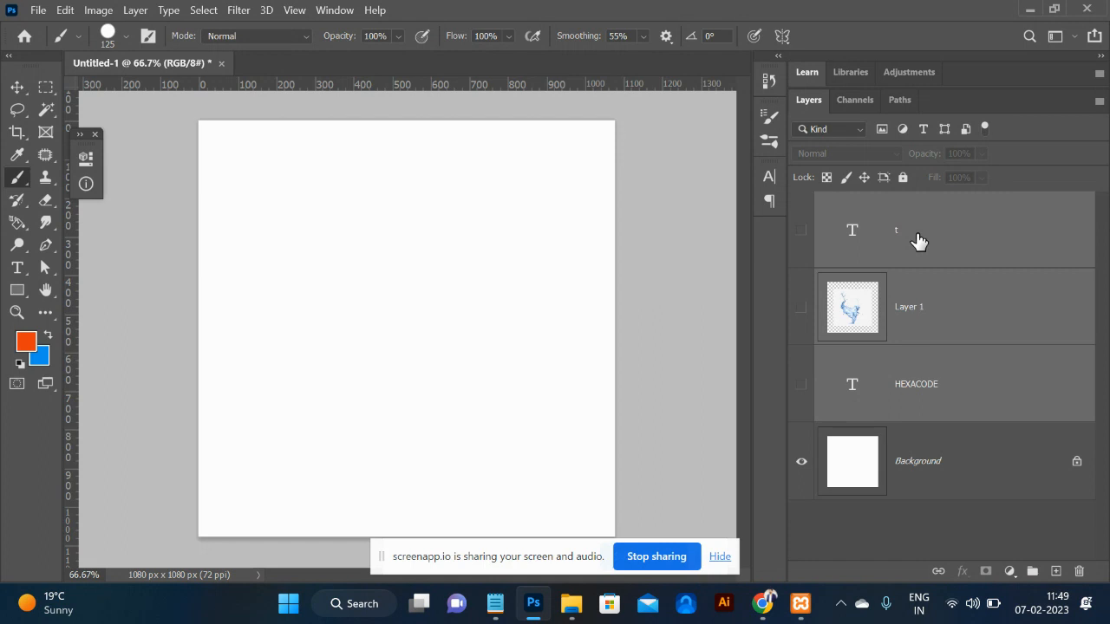
key(Delete)
Set the foreground to dark brown #1b0a06 and fill the Background with it.
click(34, 345)
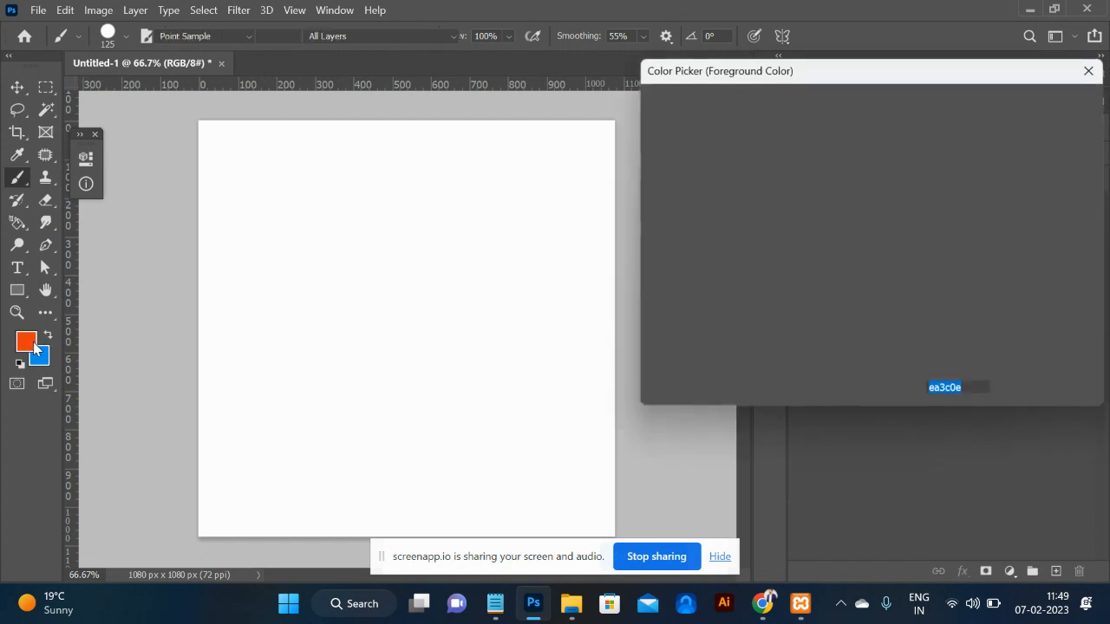
click(823, 296)
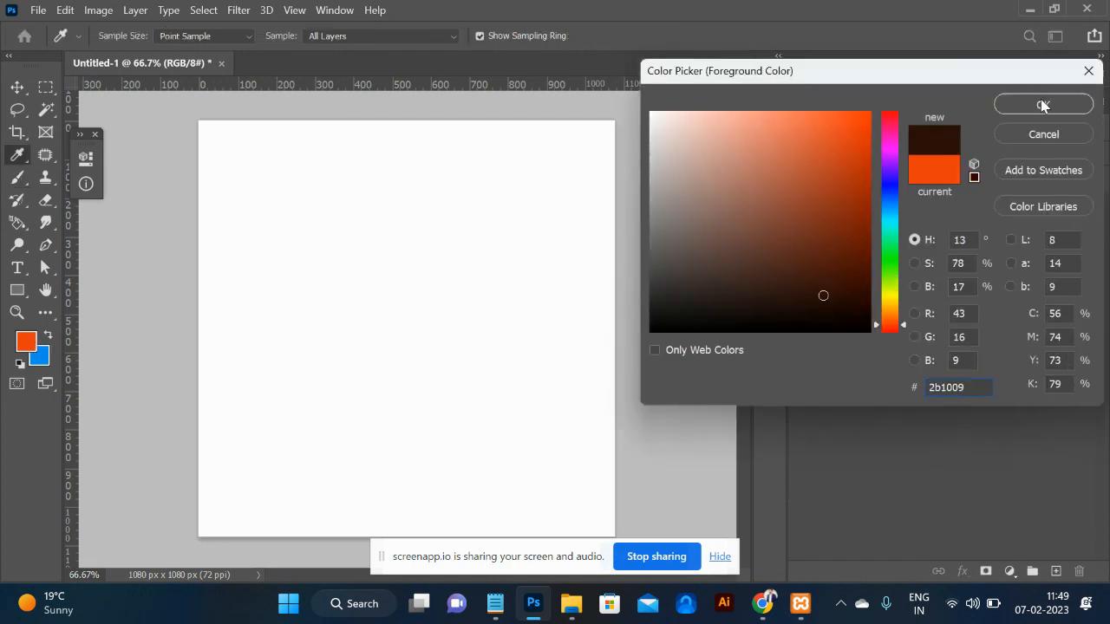
click(826, 309)
click(1017, 104)
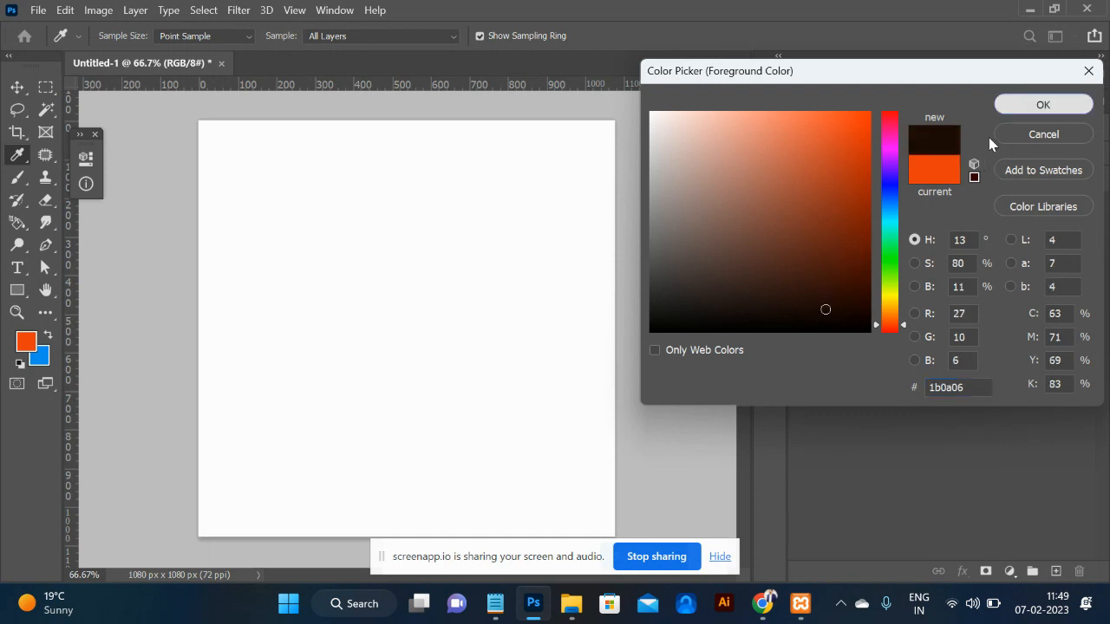
key(b)
key(alt+BackSpace)
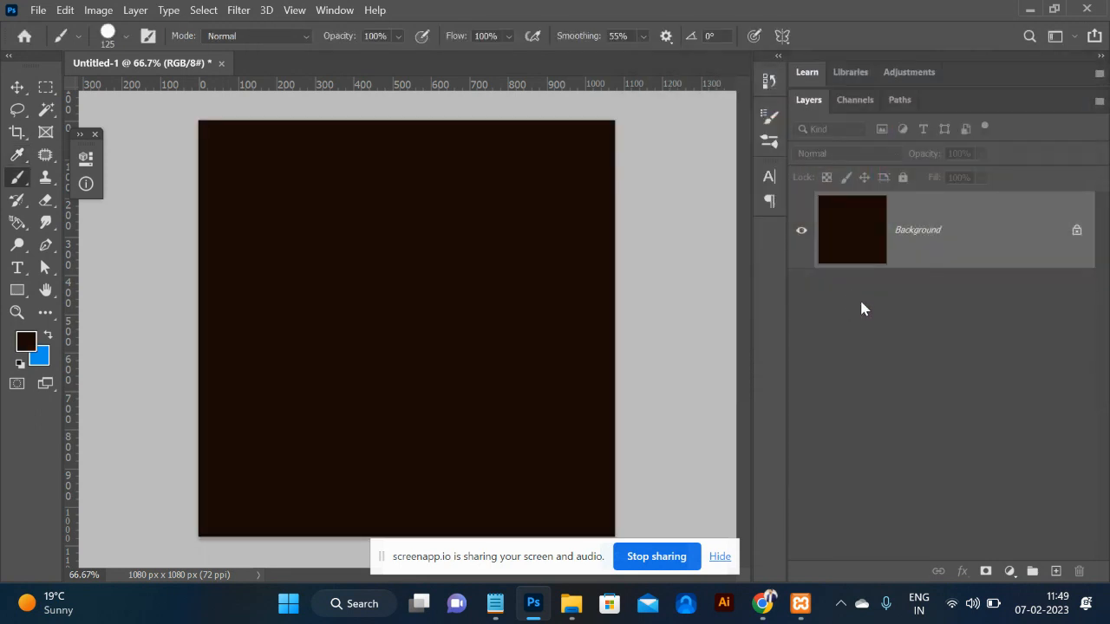
Add a new empty layer and set the foreground colour to blue #101add.
click(1056, 571)
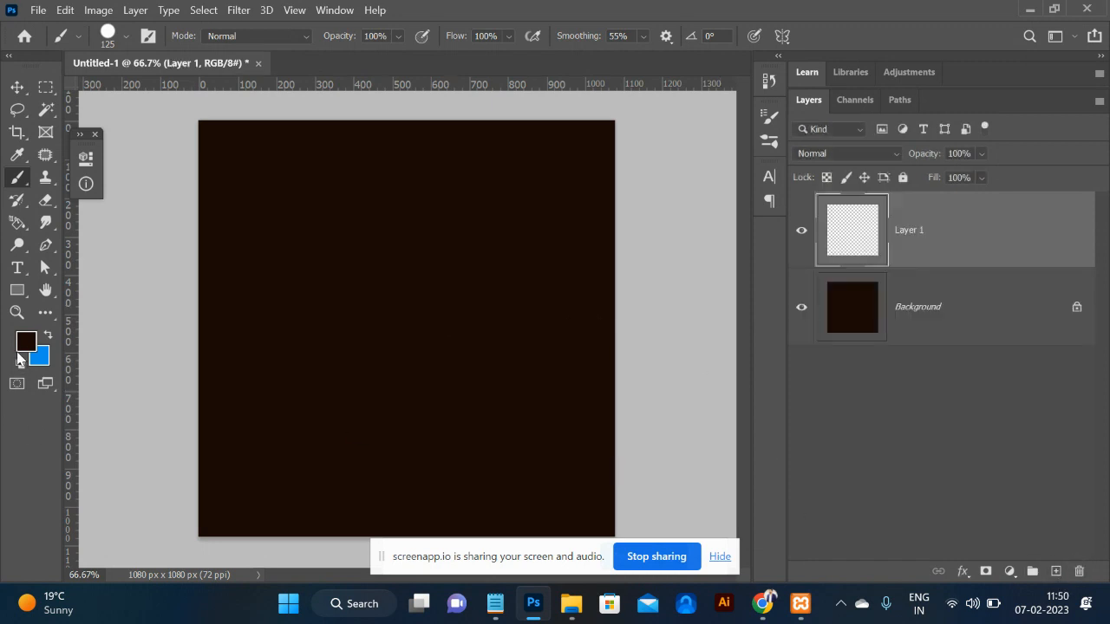
click(26, 343)
click(889, 185)
drag(862, 158, 855, 141)
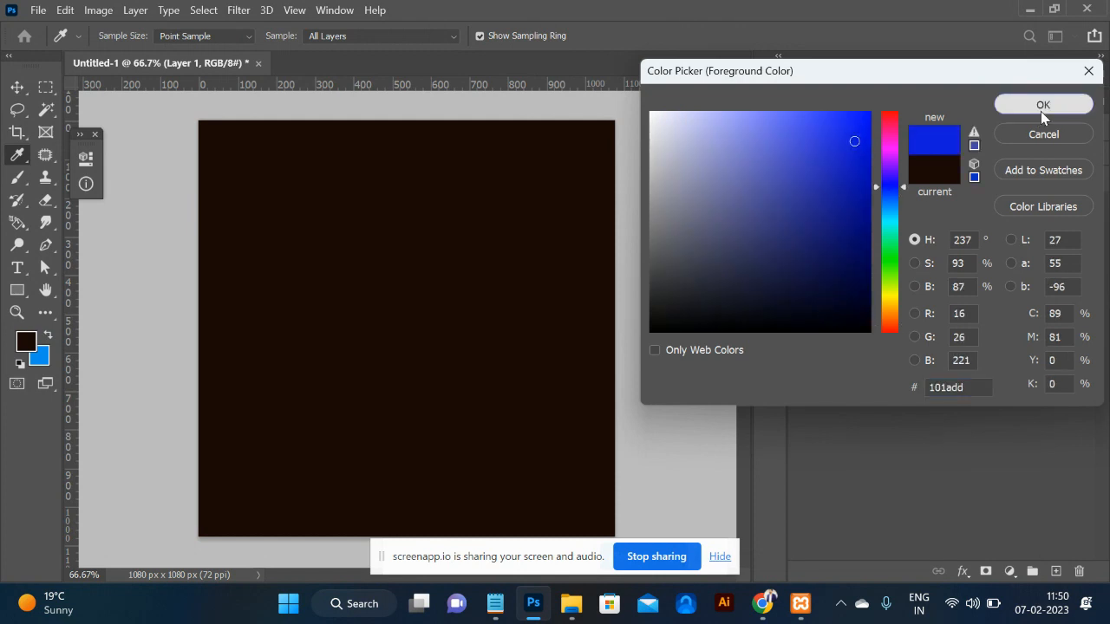
click(1042, 105)
Resize the brush to about 900 px and make its edge fully soft (1% hardness).
key(bracketright)
key(bracketright)
key(bracketright)
key(bracketright)
key(bracketright)
key(bracketright)
key(bracketright)
key(bracketright)
key(bracketright)
key(bracketright)
key(bracketright)
key(bracketright)
key(bracketright)
key(bracketright)
key(bracketright)
key(bracketleft)
key(bracketleft)
key(bracketright)
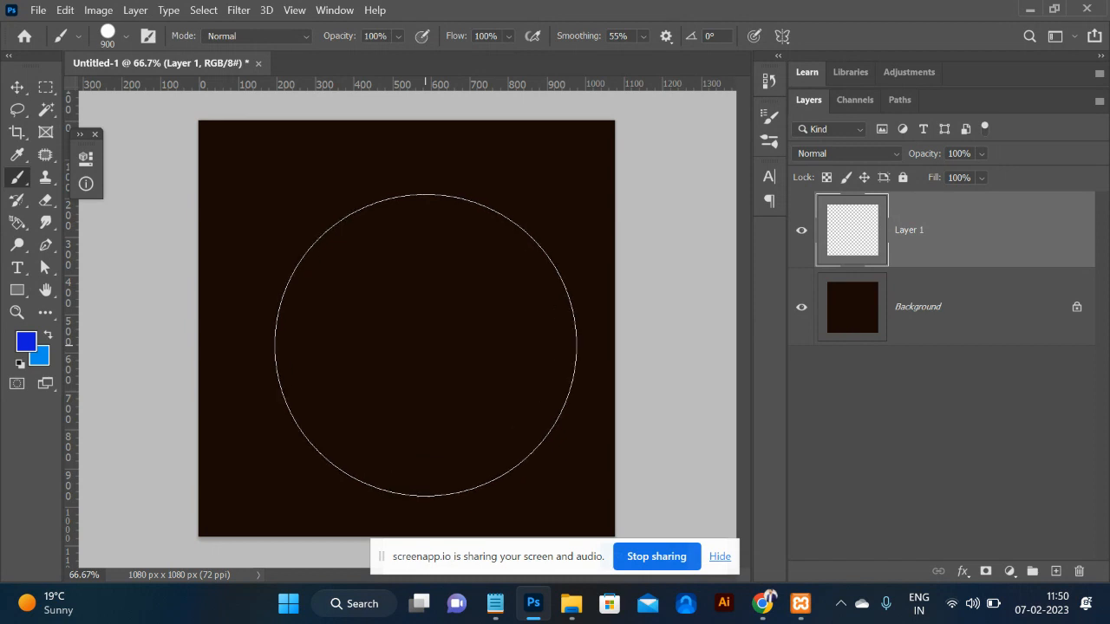
click(124, 40)
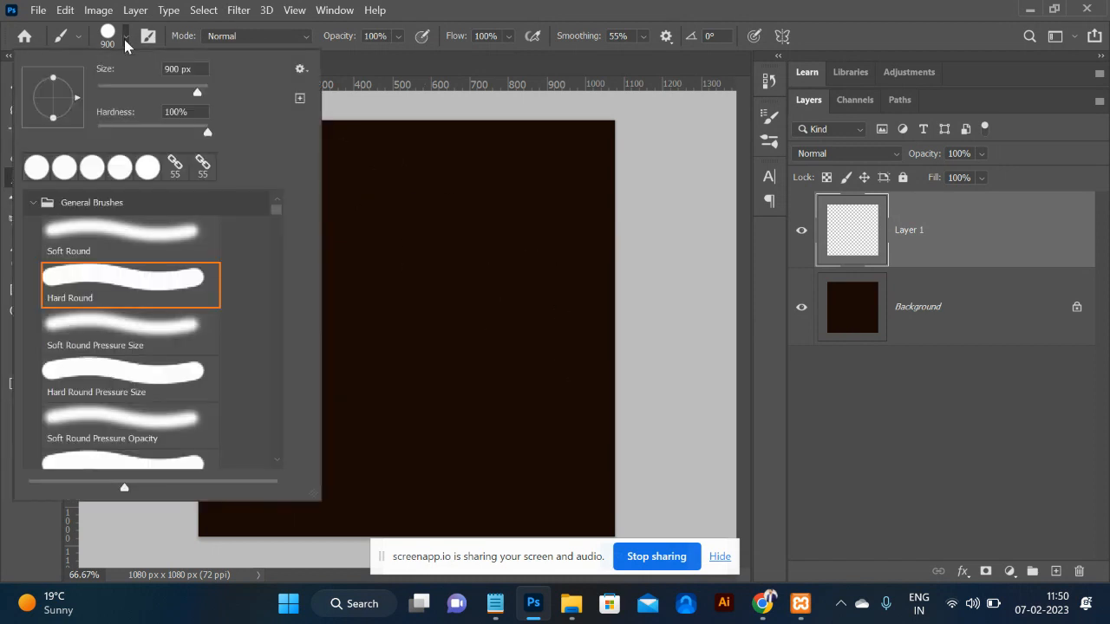
drag(208, 134, 77, 130)
click(416, 292)
Paint a single large 1600 px soft blue glow at the canvas centre.
click(418, 296)
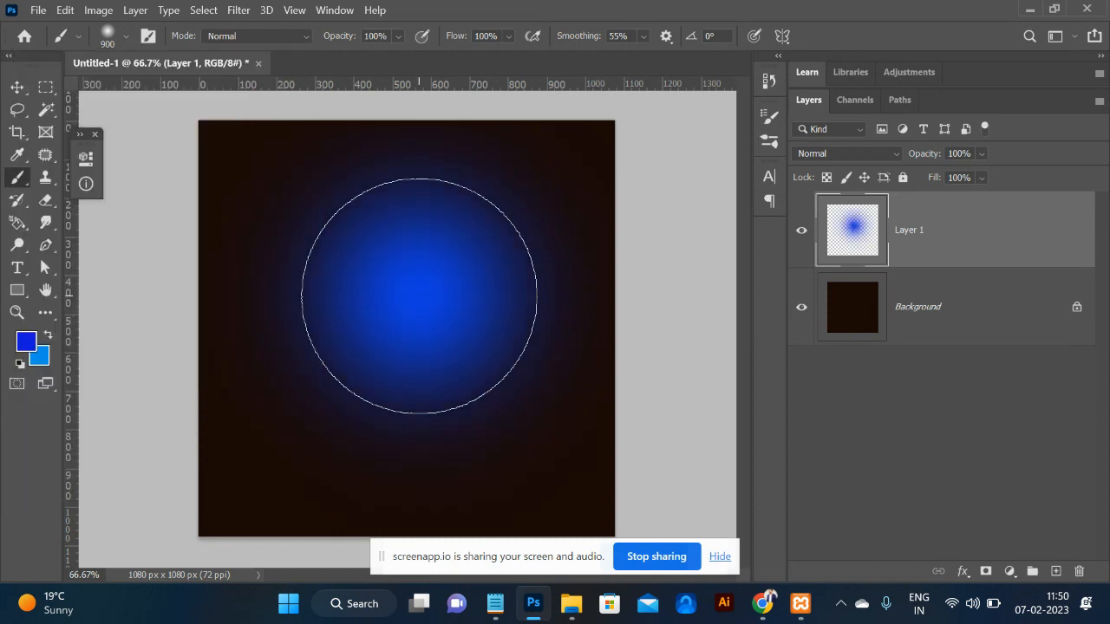
key(ctrl+z)
key(bracketright)
key(bracketright)
key(bracketright)
key(bracketright)
key(bracketright)
key(bracketright)
key(bracketright)
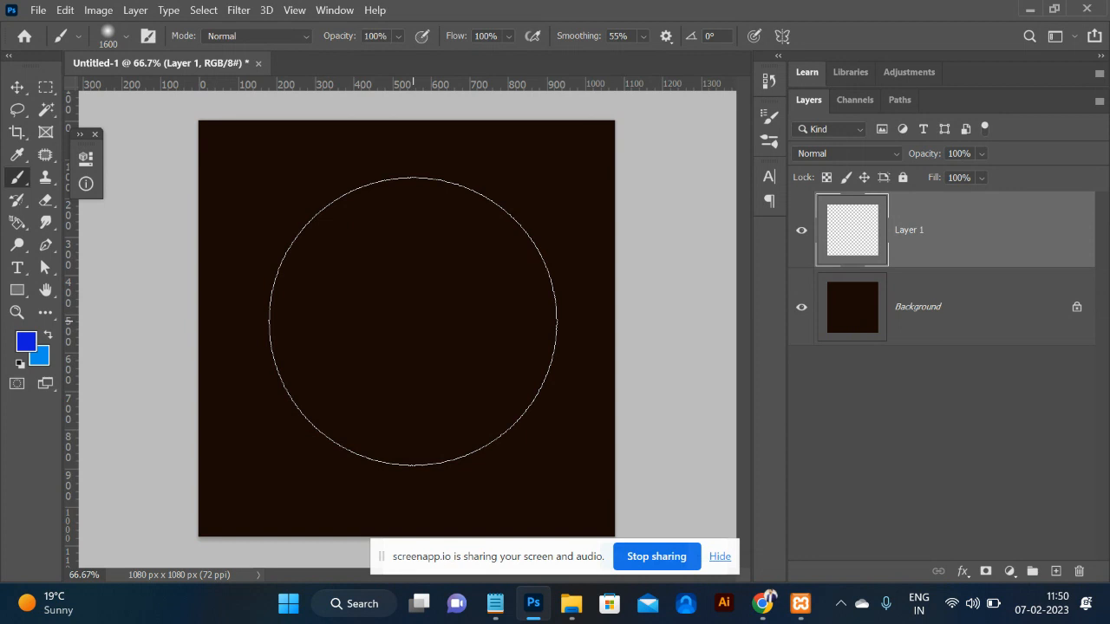
click(413, 322)
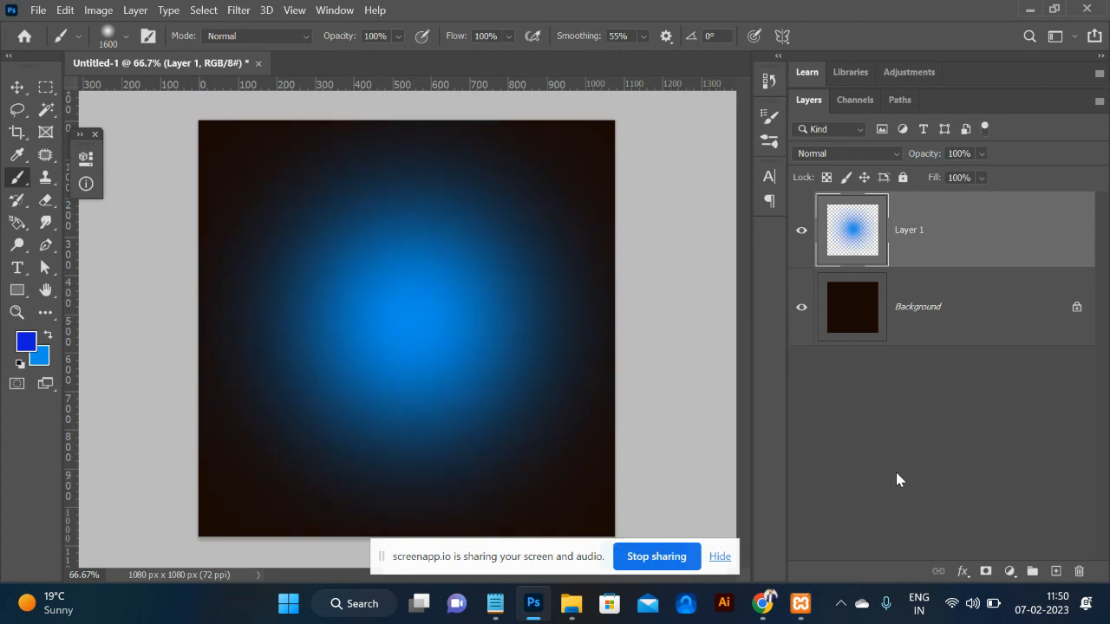
key(ctrl+minus)
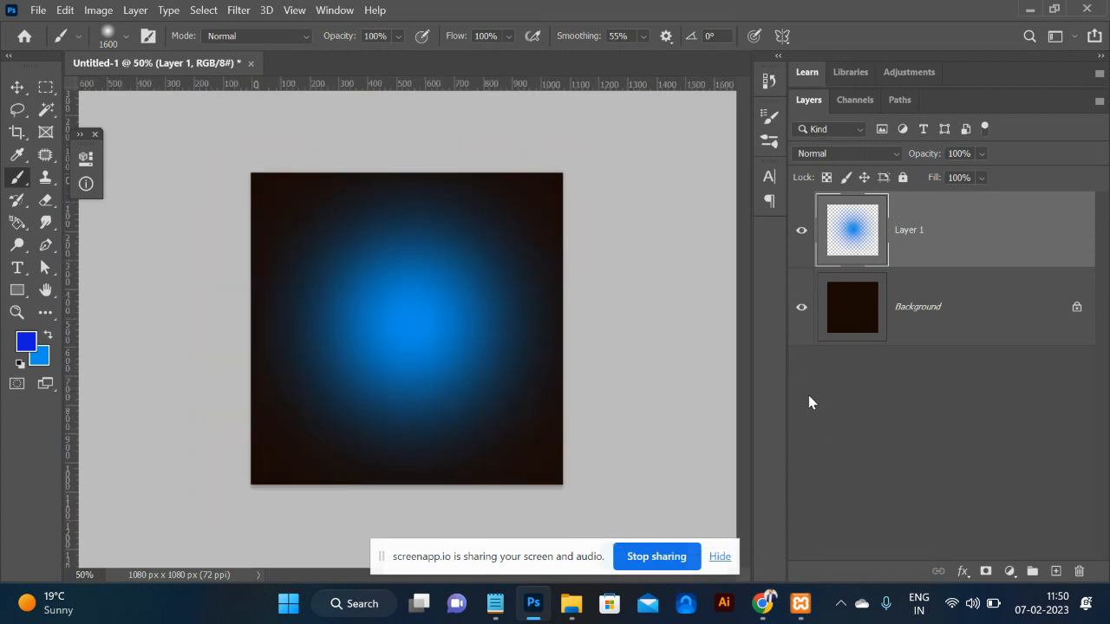
key(ctrl+plus)
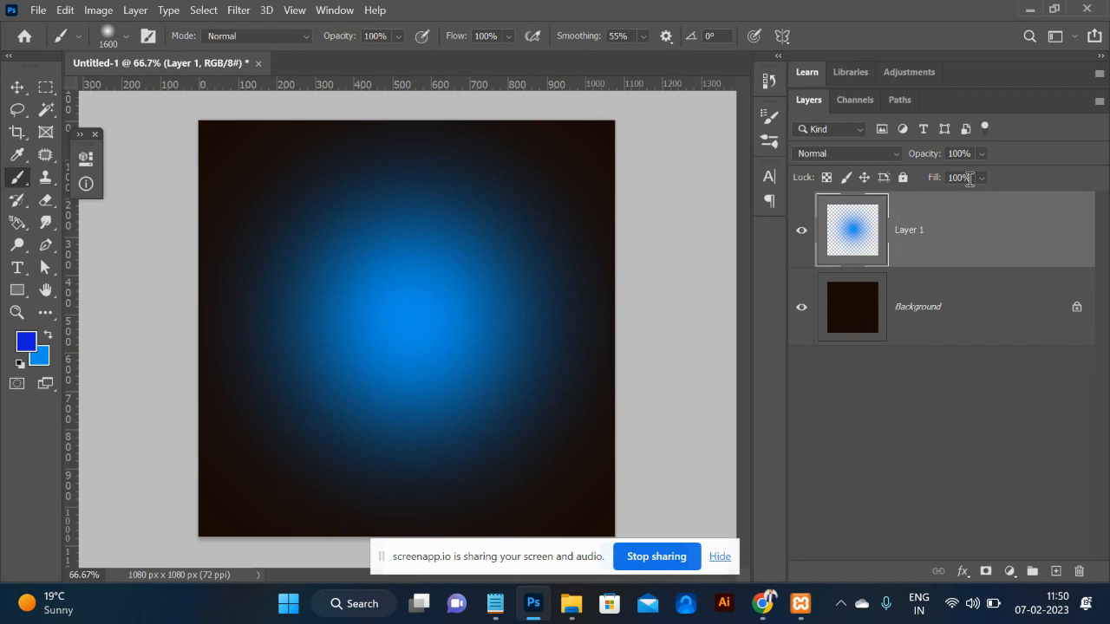
Lower the glow layer's opacity to 59%.
click(980, 153)
drag(1012, 176, 981, 176)
click(584, 213)
key(ctrl+minus)
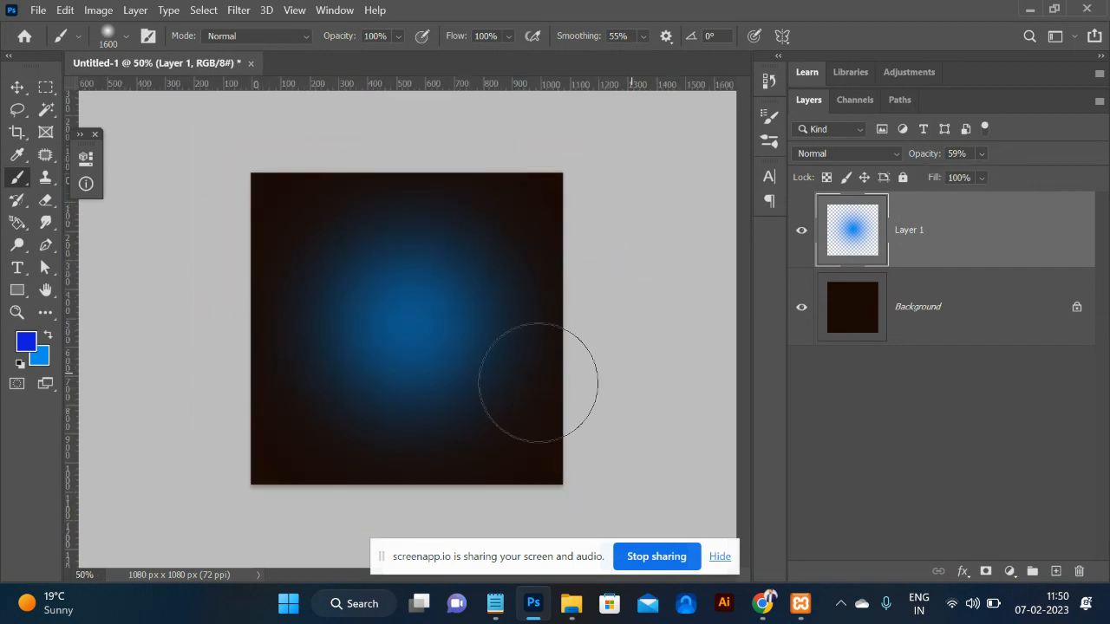
key(alt+Tab)
key(alt+Tab)
key(alt+Tab)
key(alt+Tab)
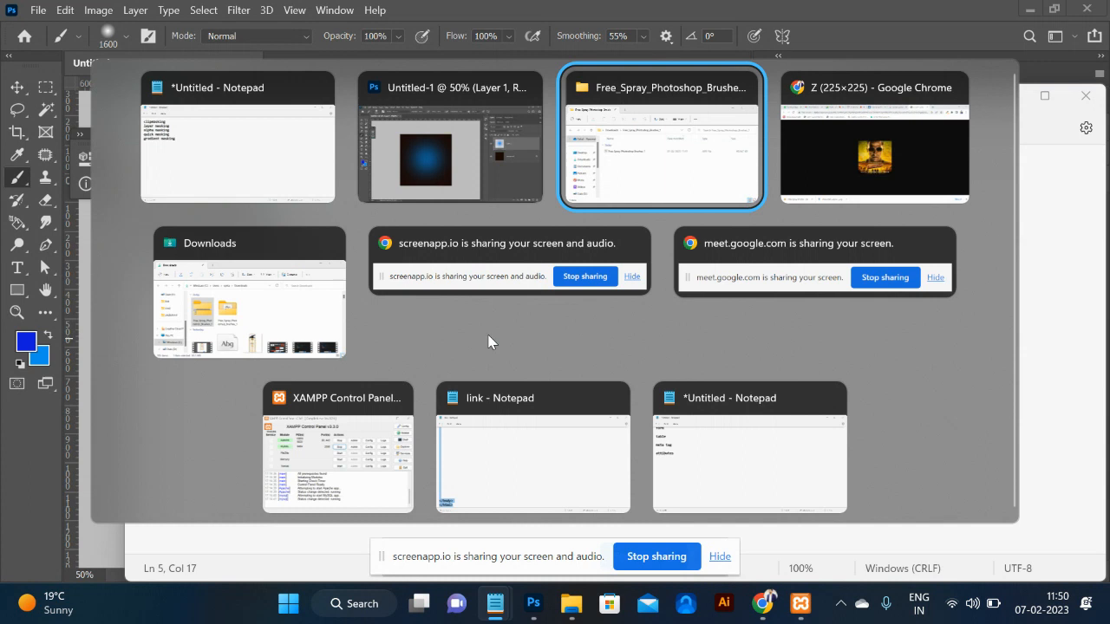
Search Google for 'dance png' and browse the image results.
click(525, 52)
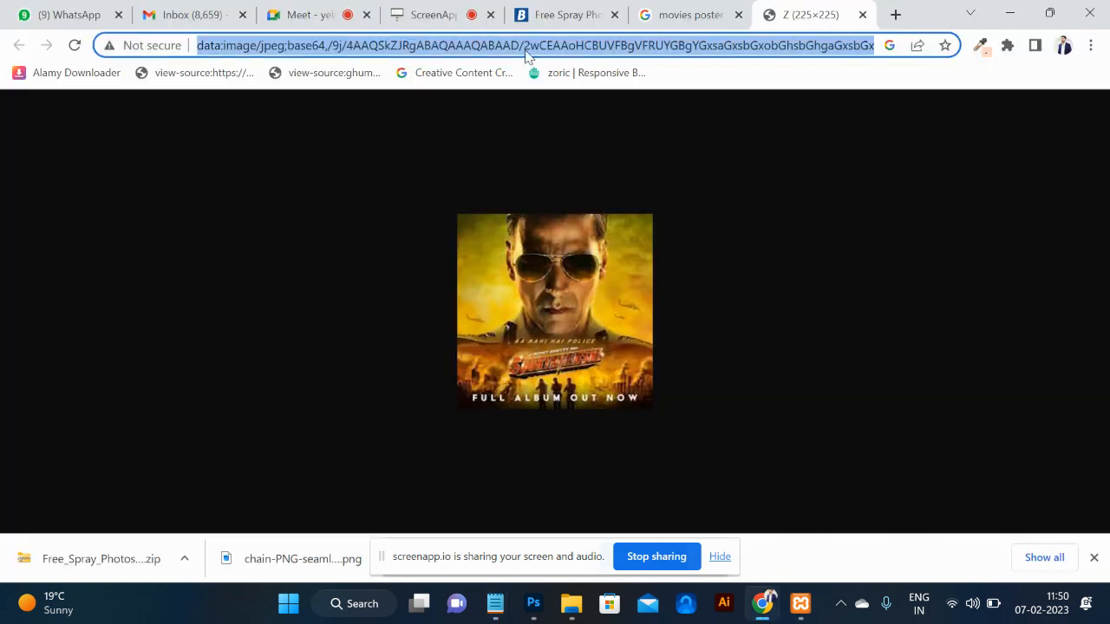
key(BackSpace)
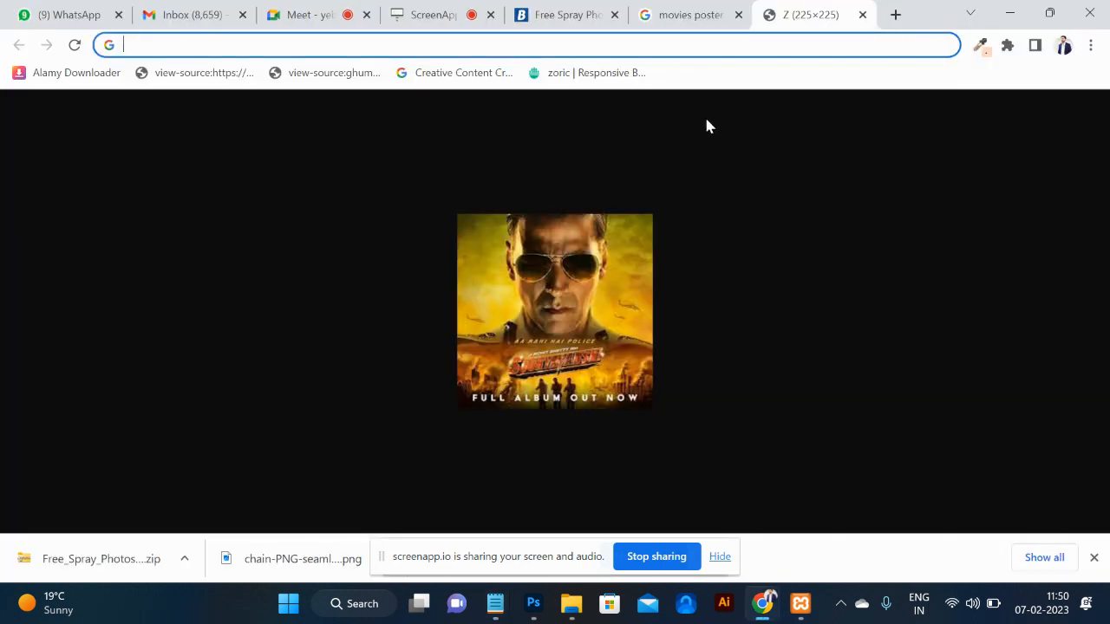
text(dance pn)
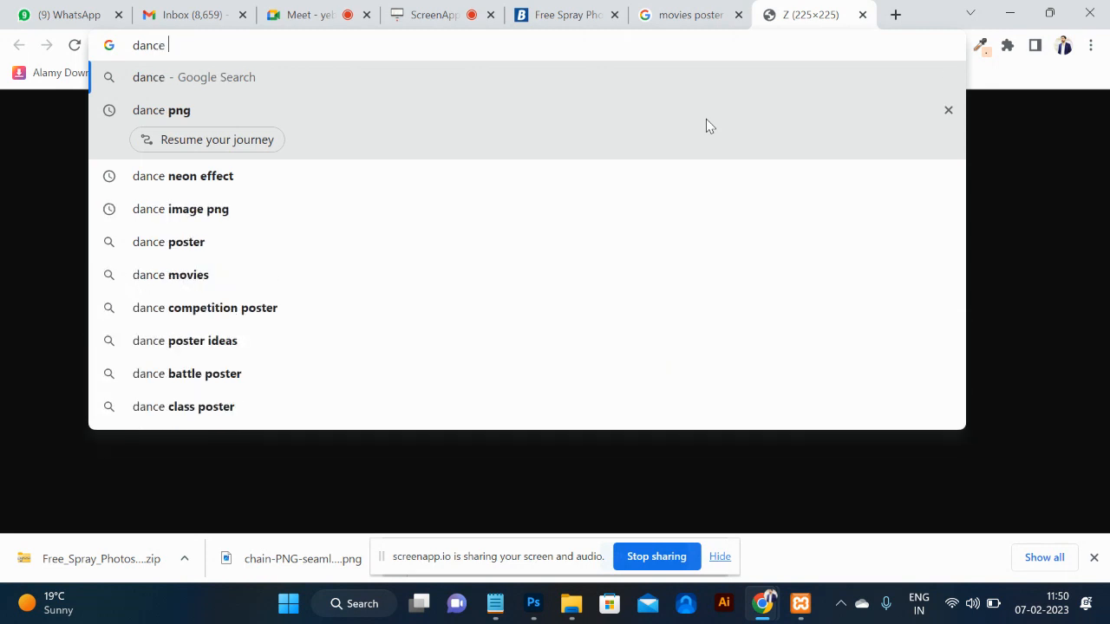
click(705, 119)
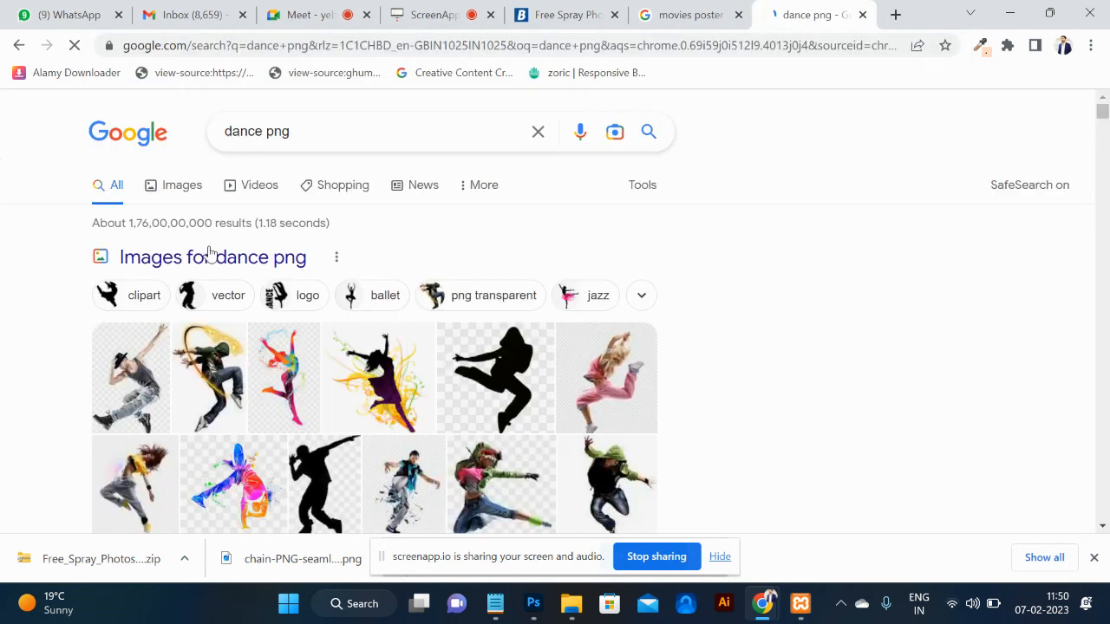
click(171, 197)
scroll(496, 352, down, 4)
scroll(496, 351, down, 8)
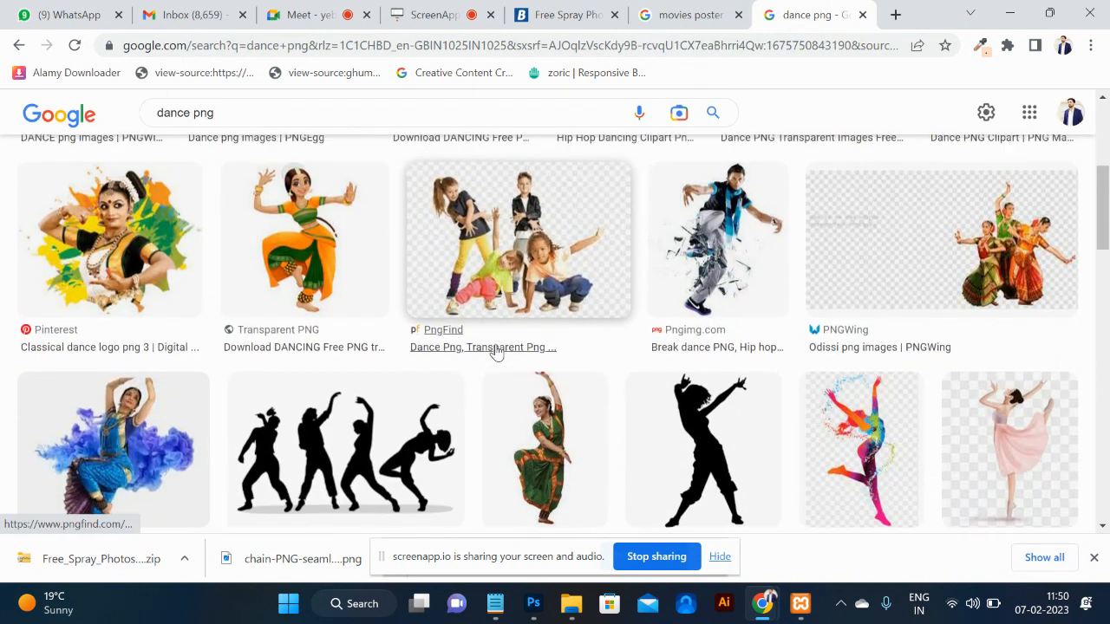
scroll(496, 351, down, 1)
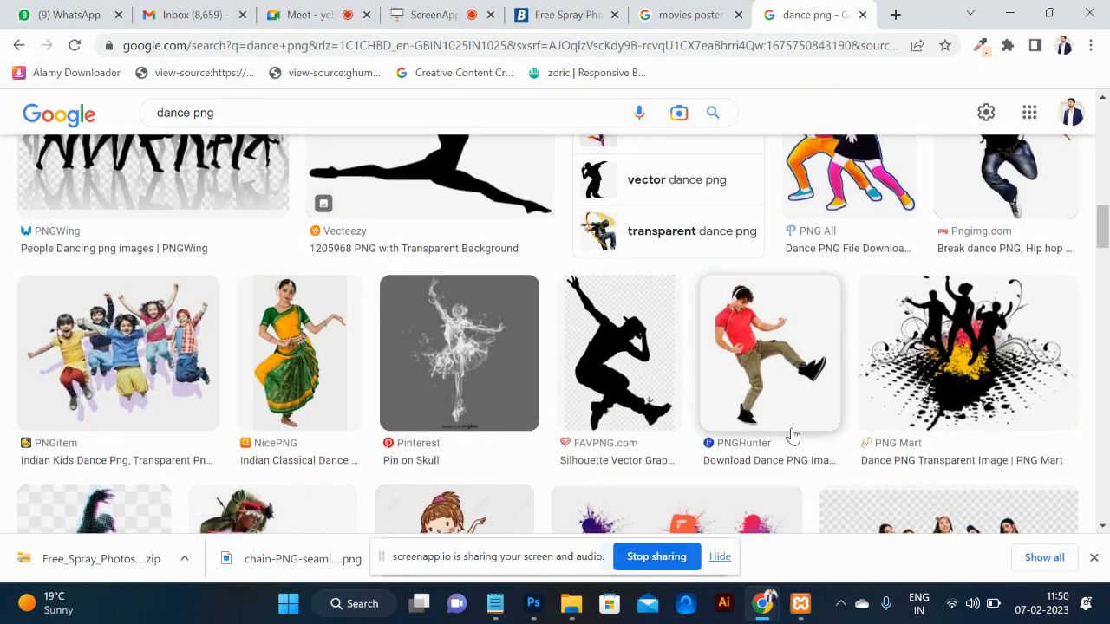
Preview the dancing man in the red shirt and open the full-size image in a new tab.
click(768, 382)
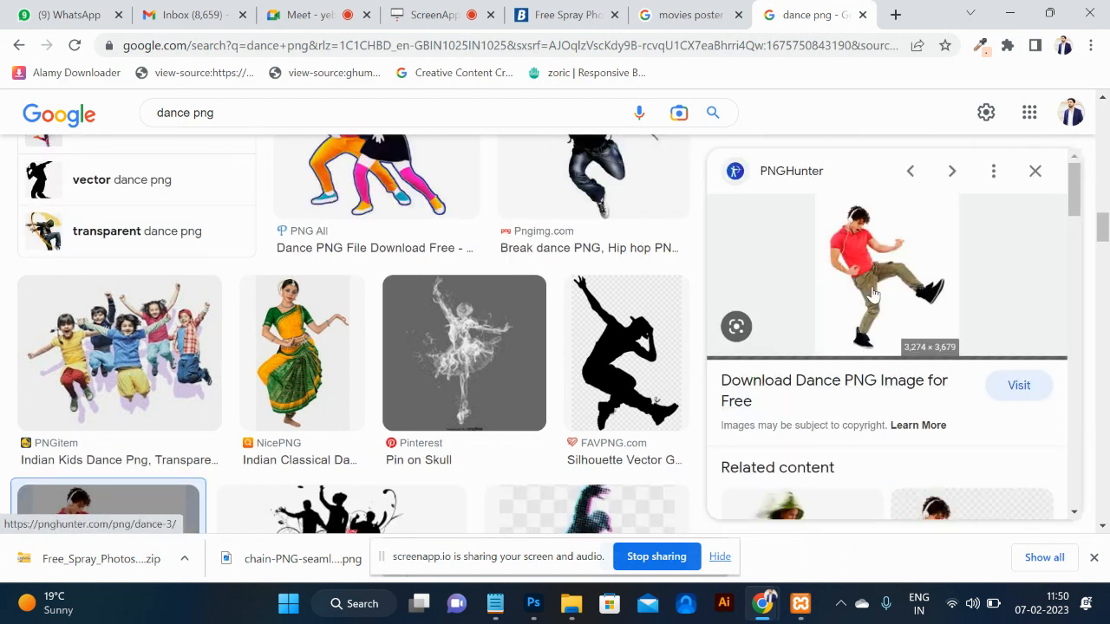
scroll(876, 305, down, 2)
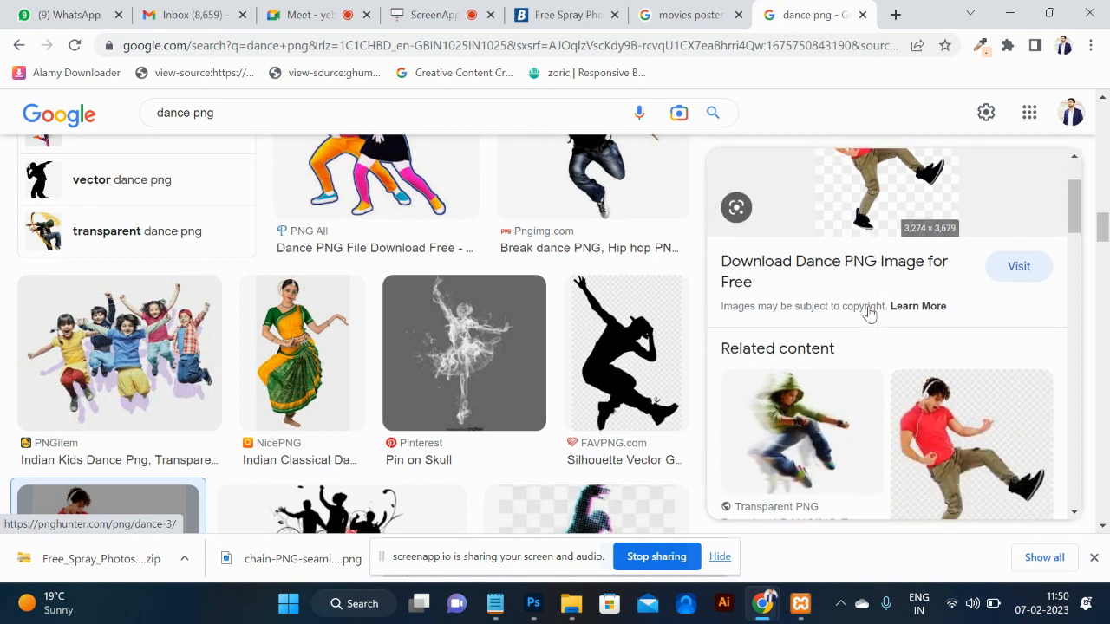
scroll(870, 310, up, 1)
right_click(875, 237)
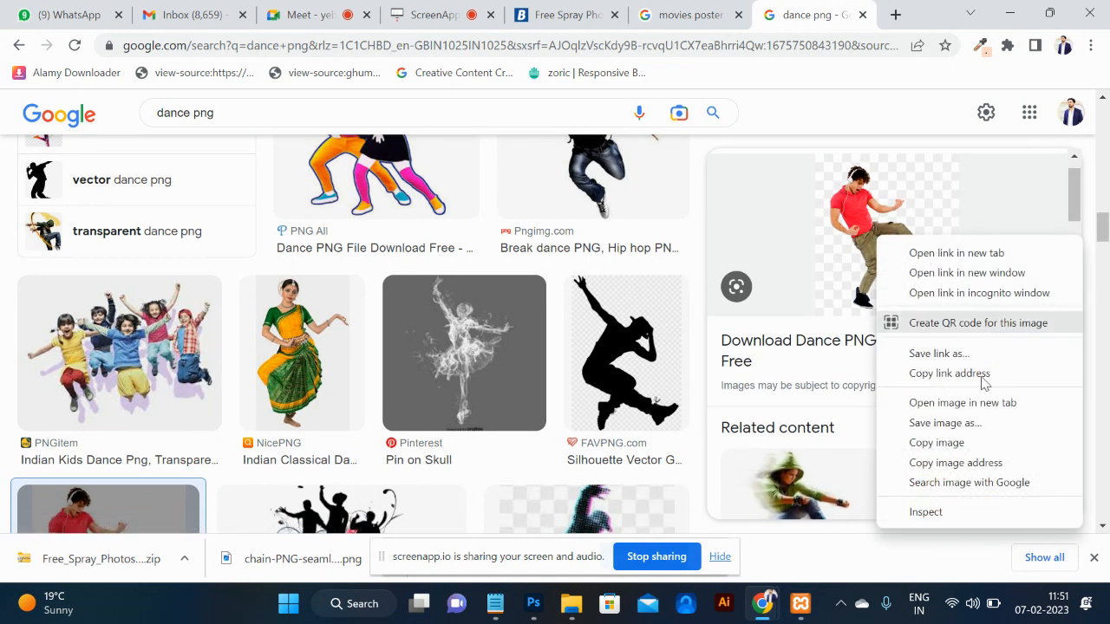
click(958, 403)
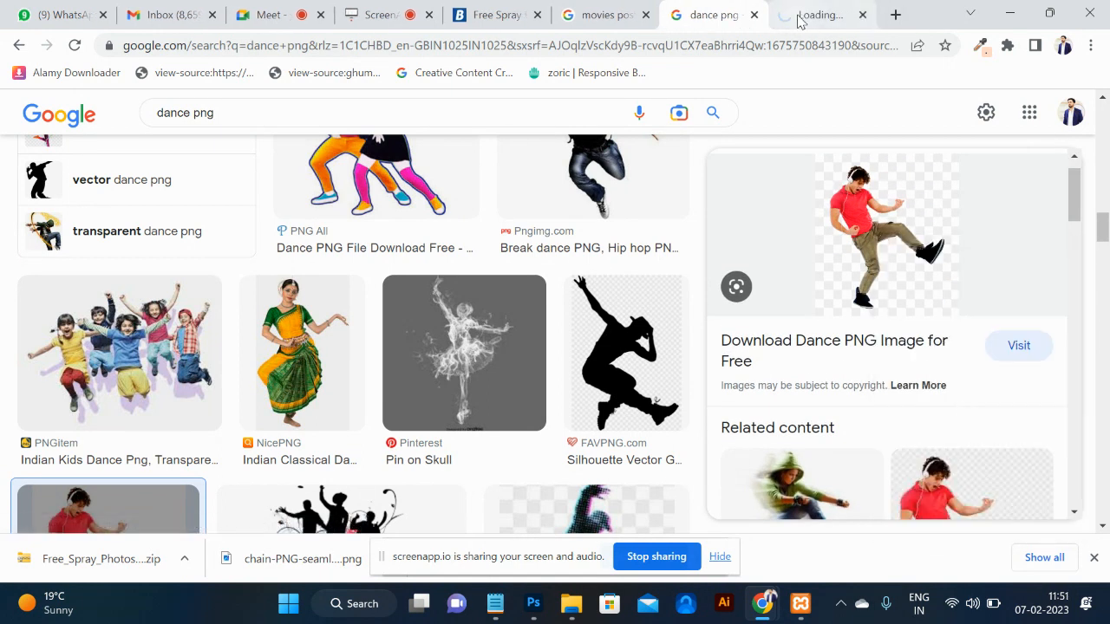
Save the full-size dancer PNG and drag the download onto the Photoshop canvas.
click(797, 18)
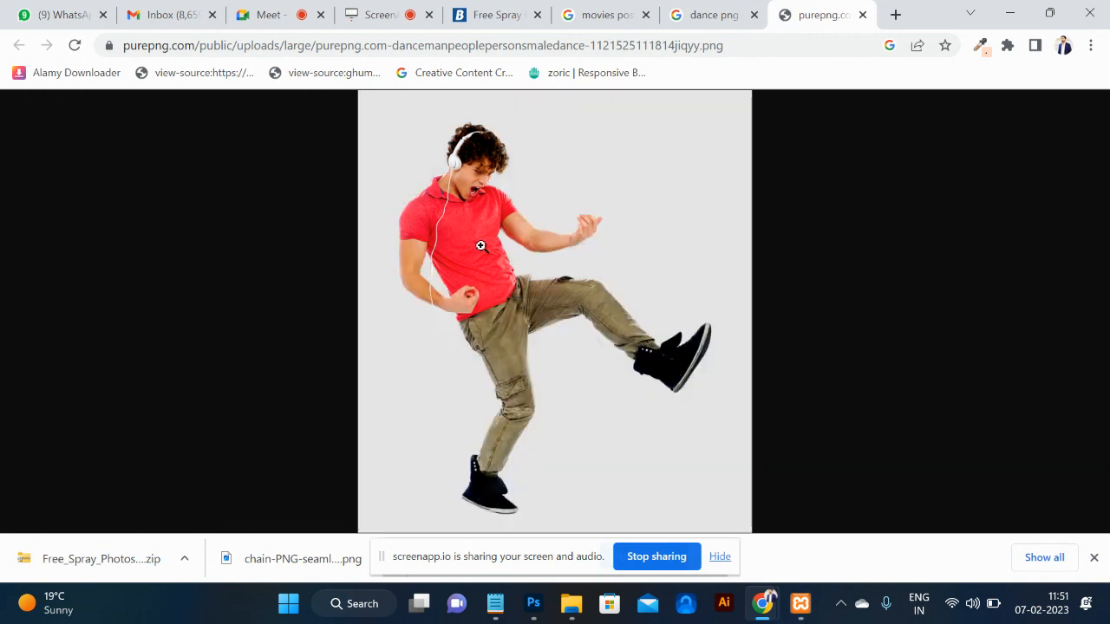
right_click(481, 249)
click(549, 287)
click(775, 387)
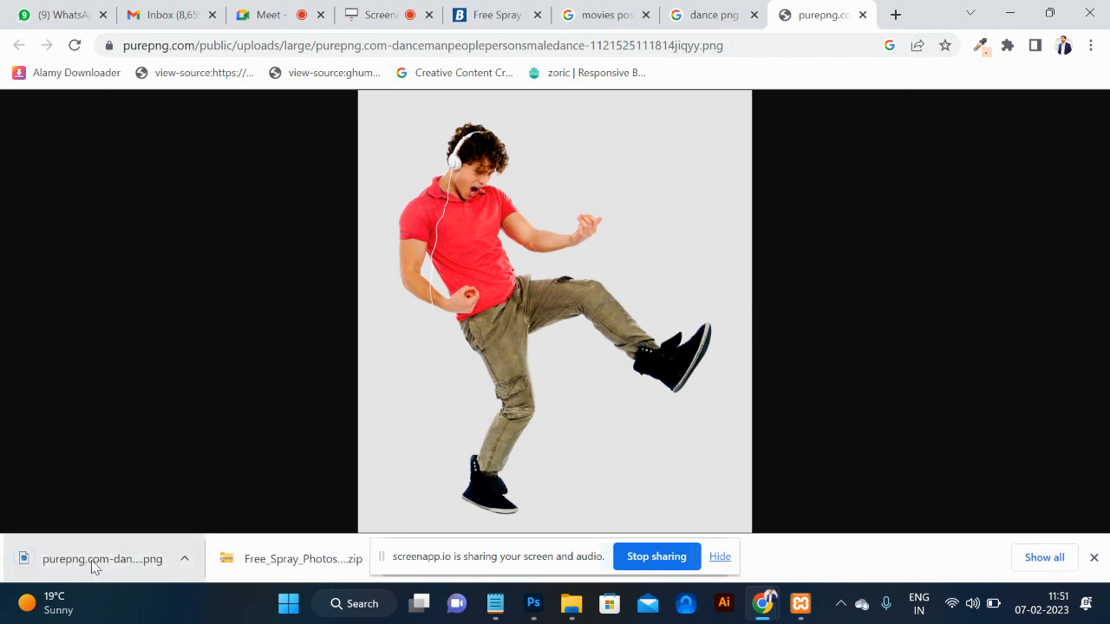
drag(72, 561, 394, 349)
Stretch the placed dancer slightly taller, nudge him right, and commit the placement.
key(alt+Tab)
key(alt+Tab)
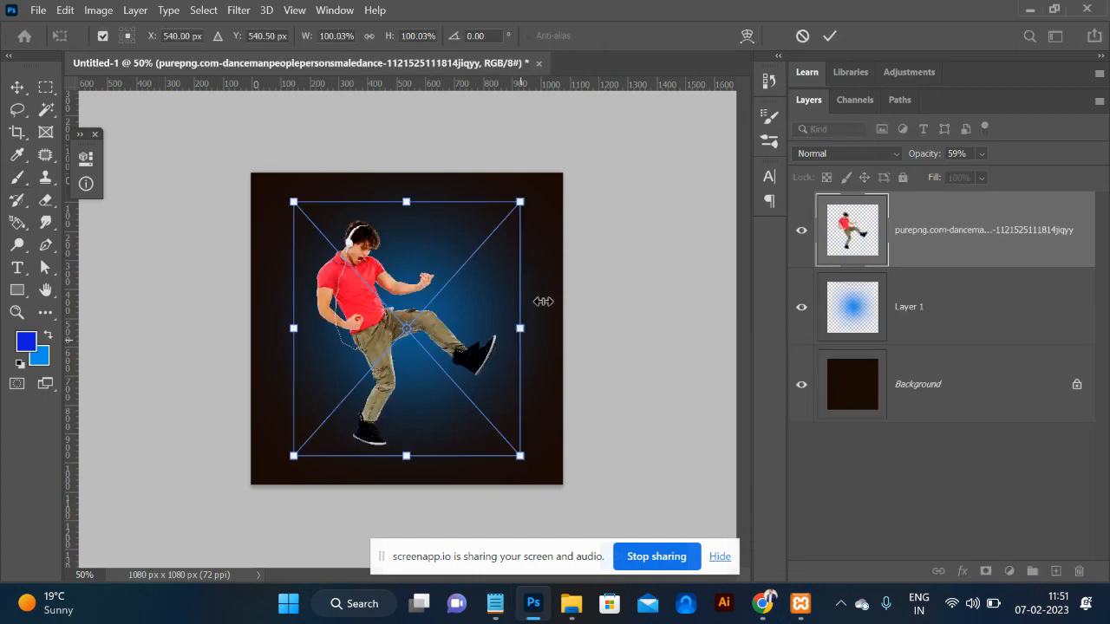
drag(532, 196, 537, 191)
drag(399, 295, 410, 295)
key(Return)
key(b)
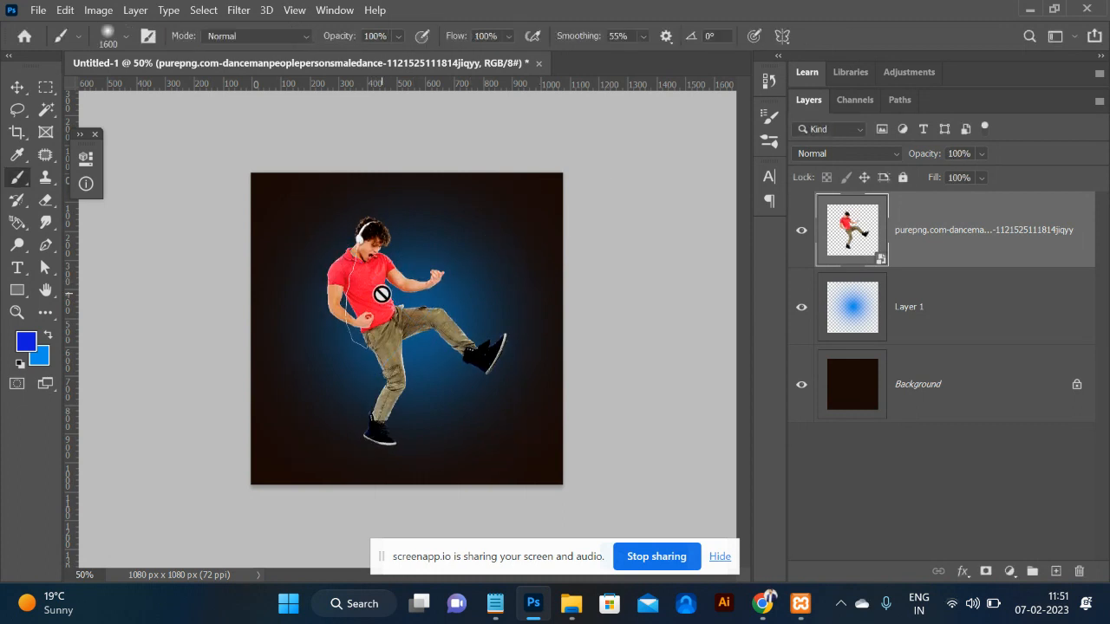
scroll(365, 375, up, 4)
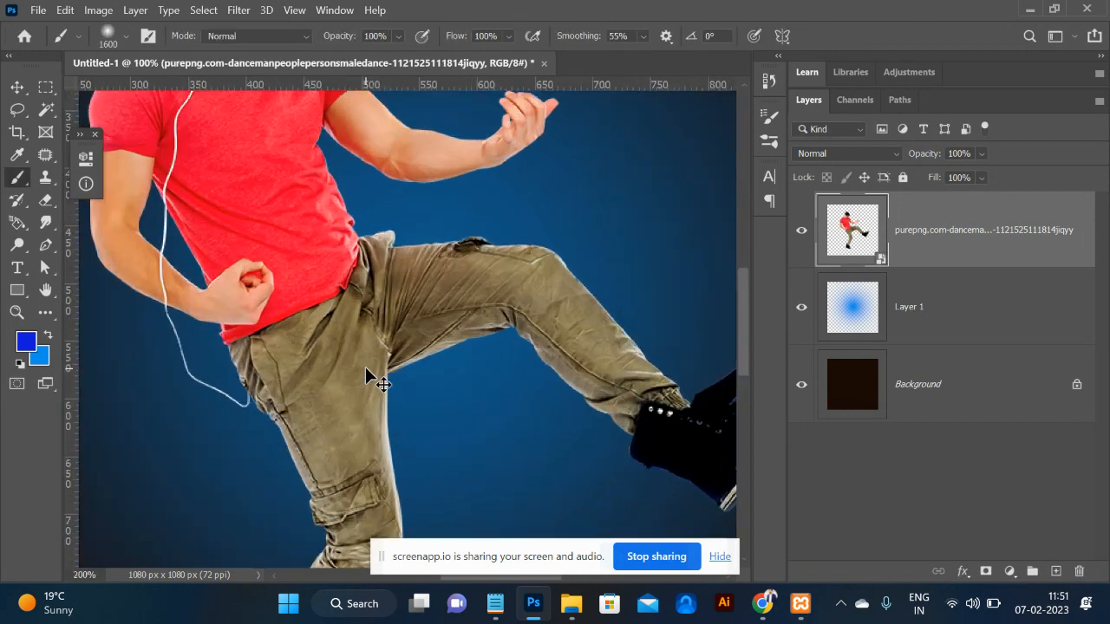
scroll(365, 374, down, 2)
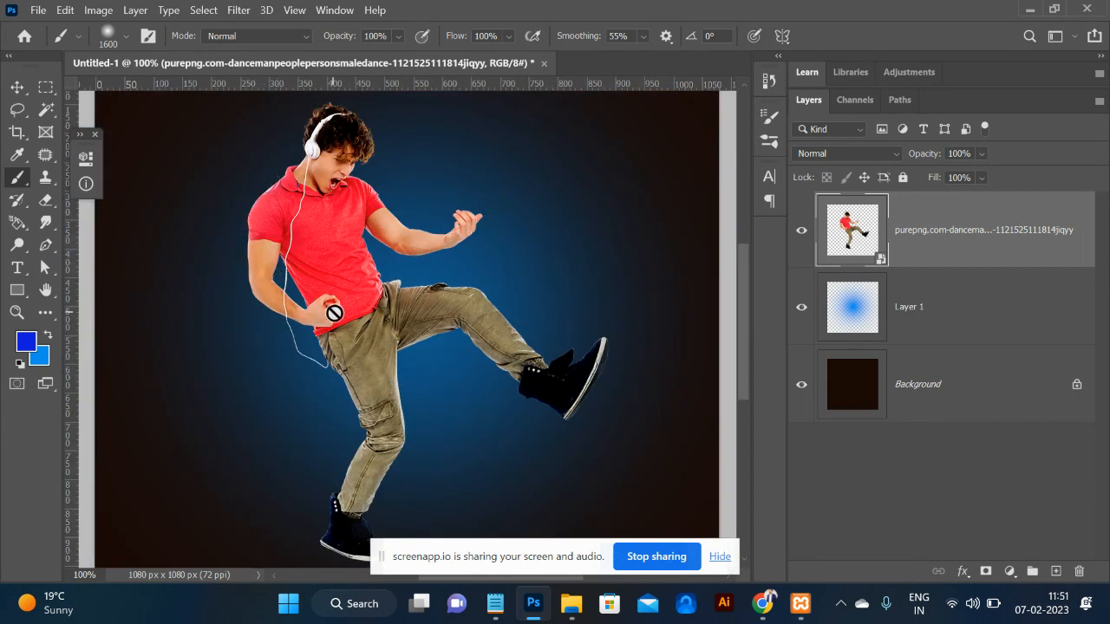
Select the dancer's pixels and contract the selection by 2 pixels.
ctrl+click(854, 233)
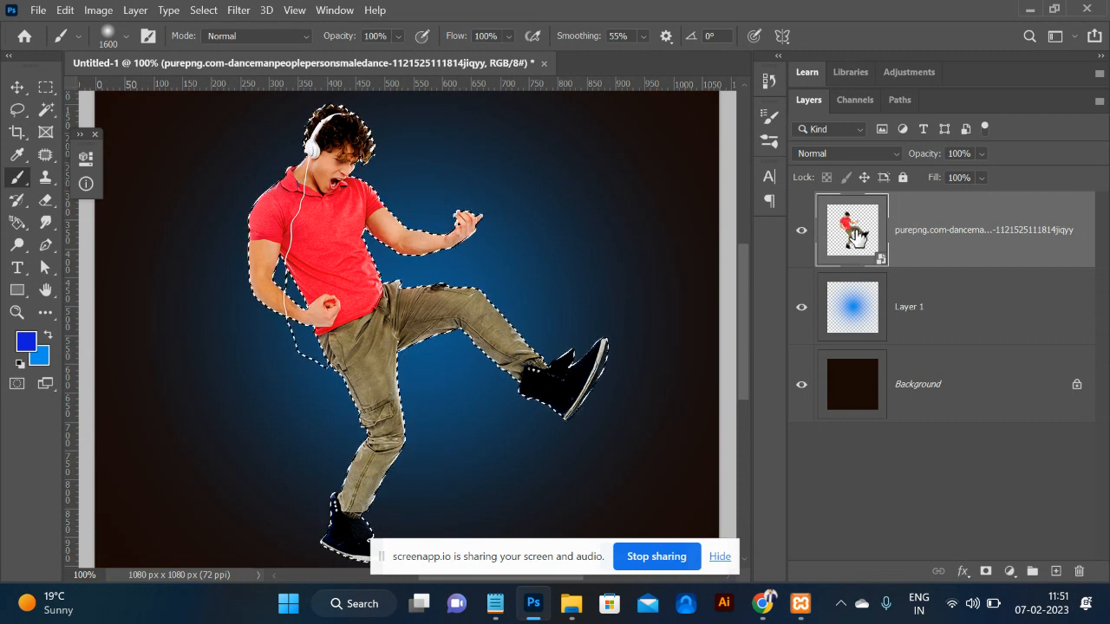
click(203, 9)
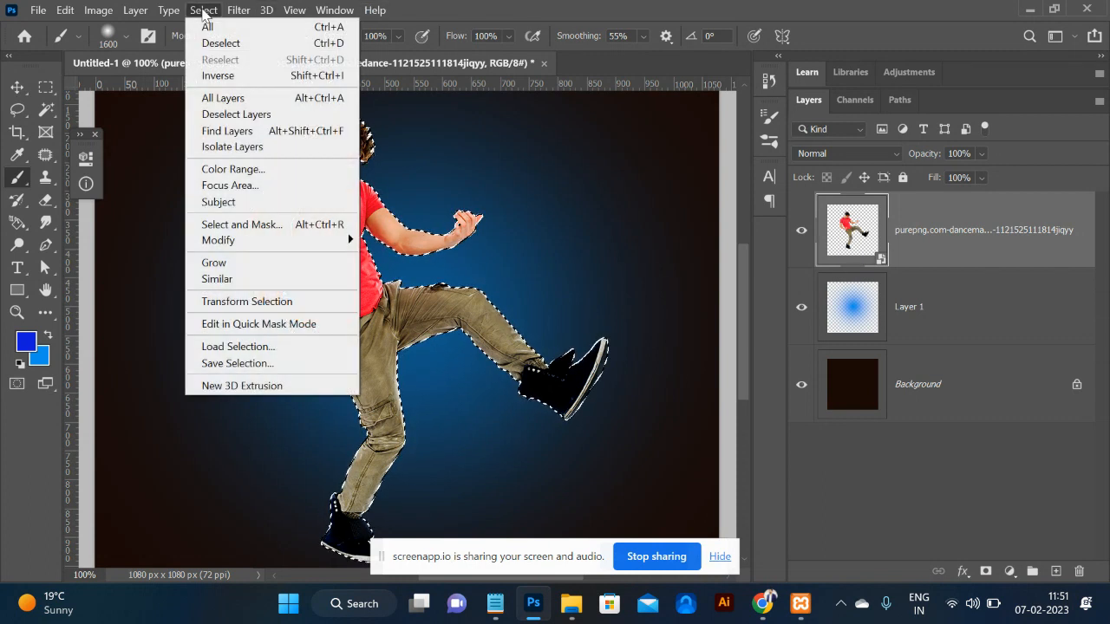
mouse_move(275, 252)
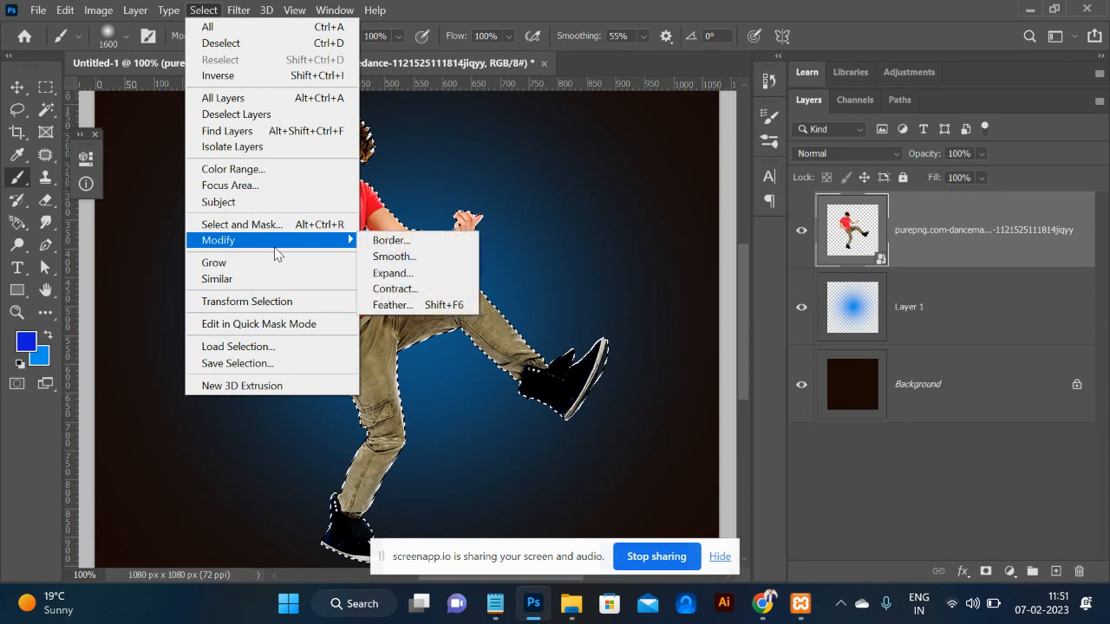
click(392, 288)
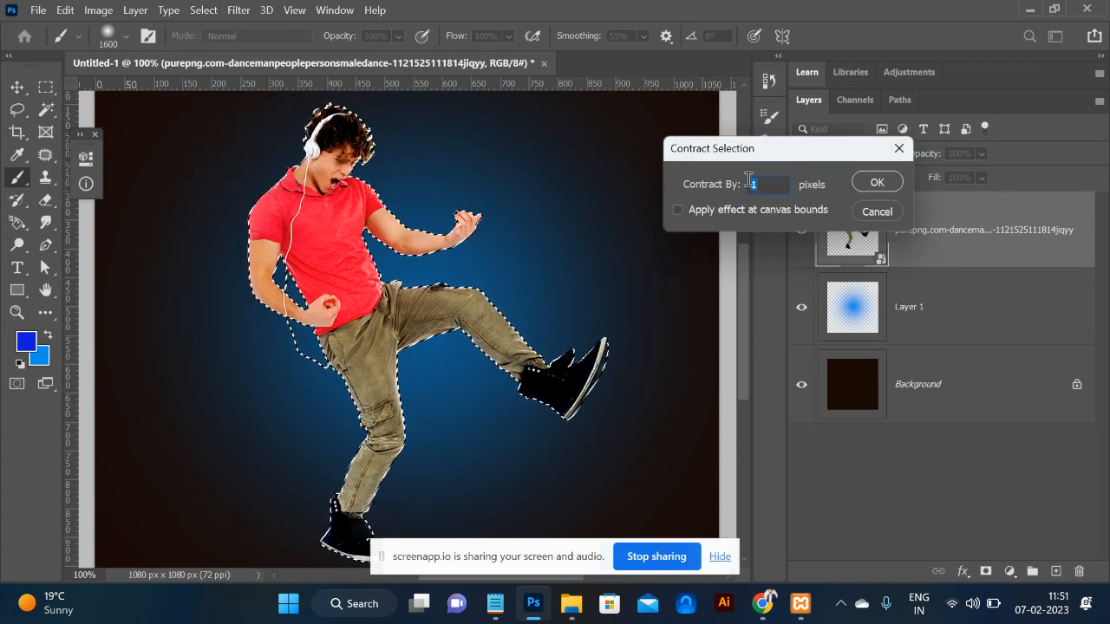
text(2)
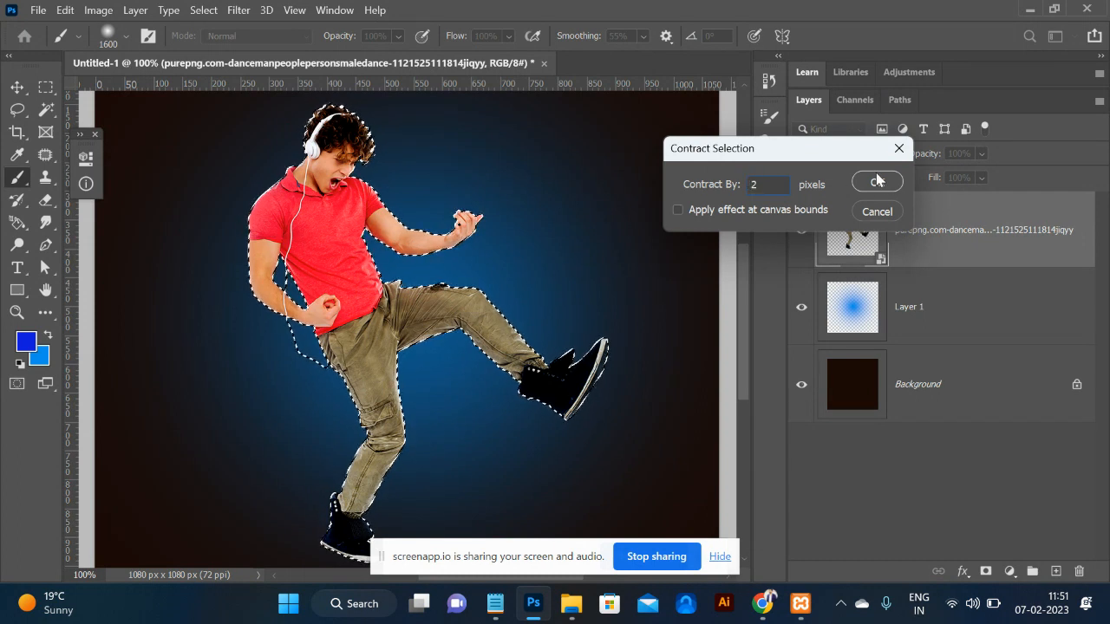
click(877, 180)
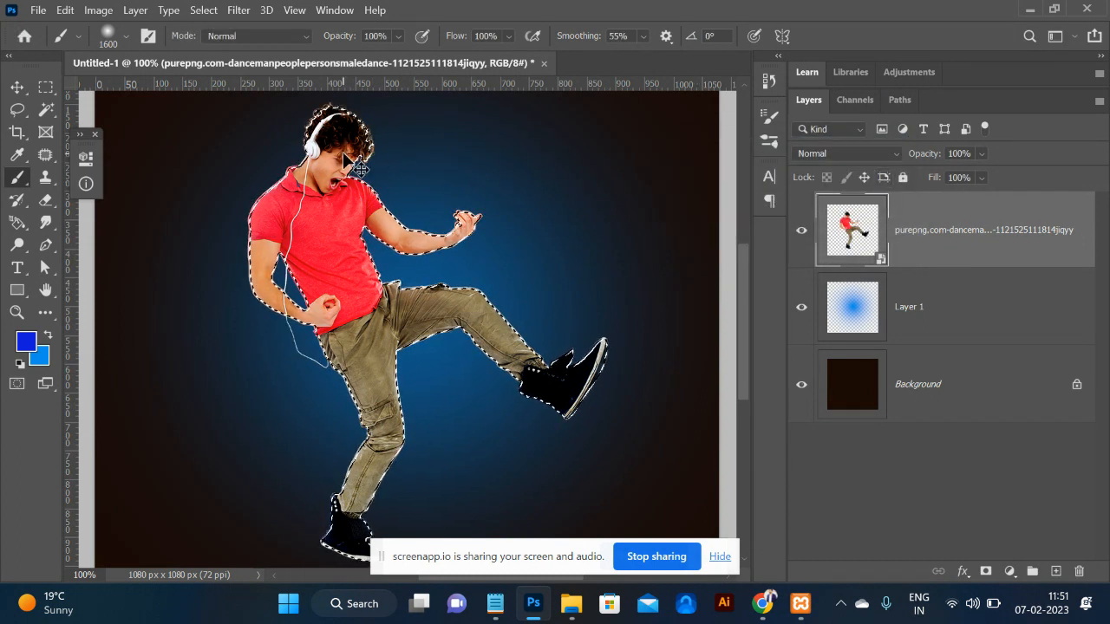
key(ctrl+plus)
key(ctrl+plus)
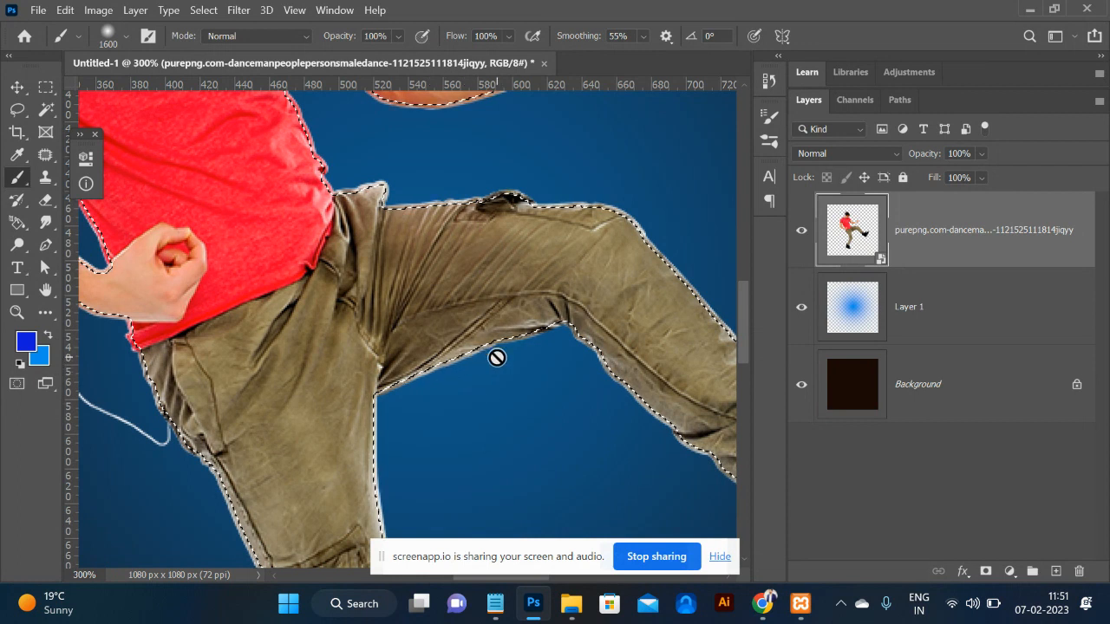
Copy the trimmed dancer onto new Layer 2 and hide the original dancer layer.
key(ctrl+j)
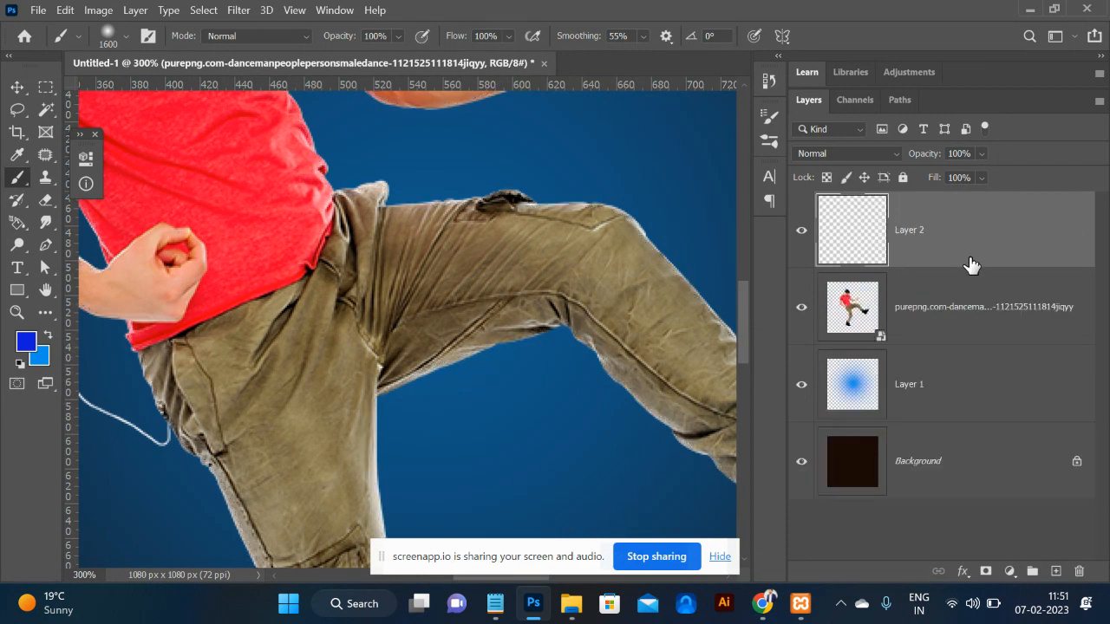
click(802, 307)
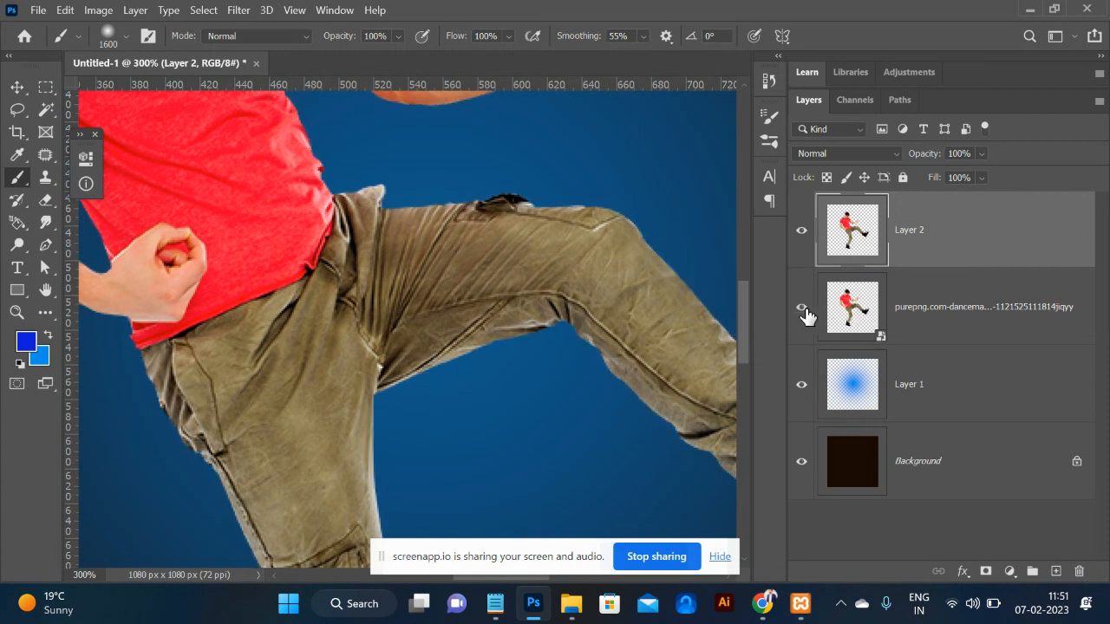
click(801, 309)
click(805, 310)
click(804, 310)
click(807, 313)
key(ctrl+minus)
key(ctrl+minus)
key(ctrl+minus)
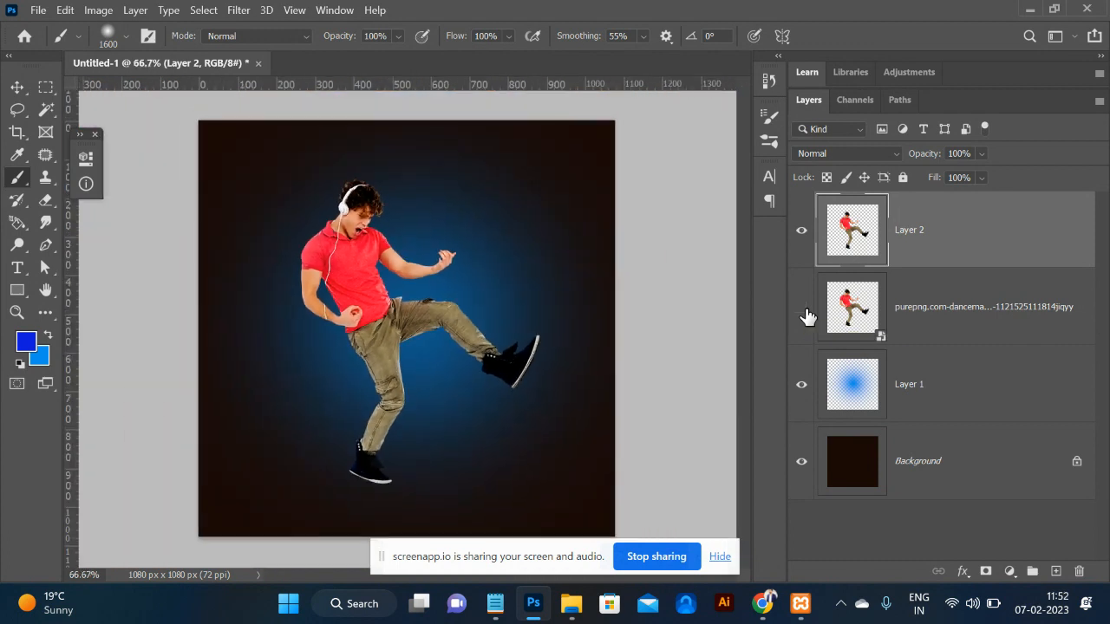
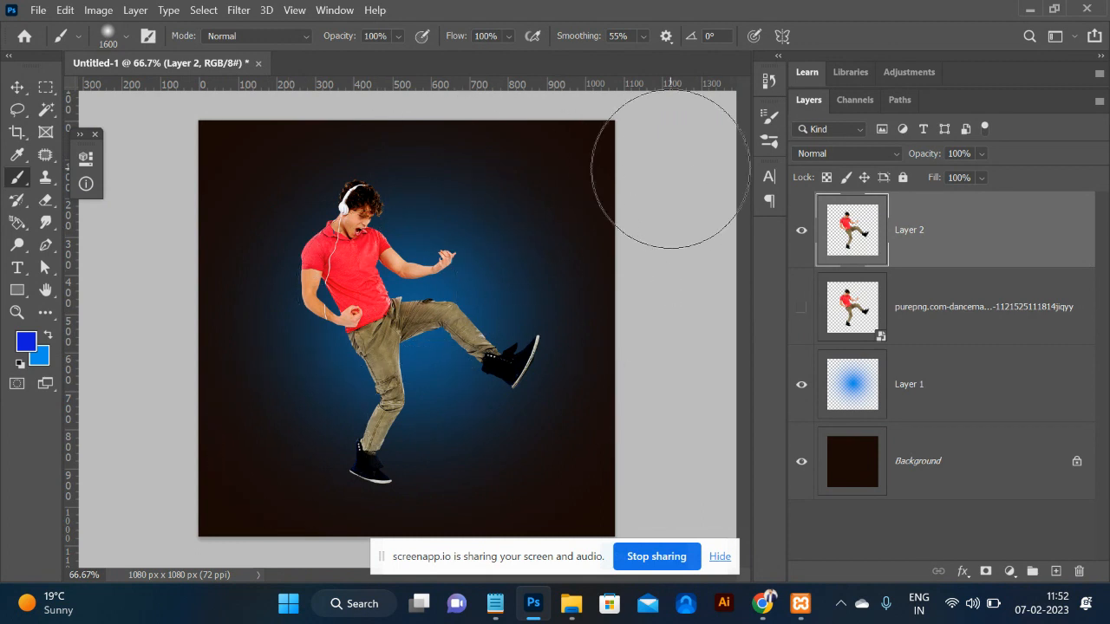
Draw a curved Pen path from the lower right, across the dancer's leg and around his head.
key(p)
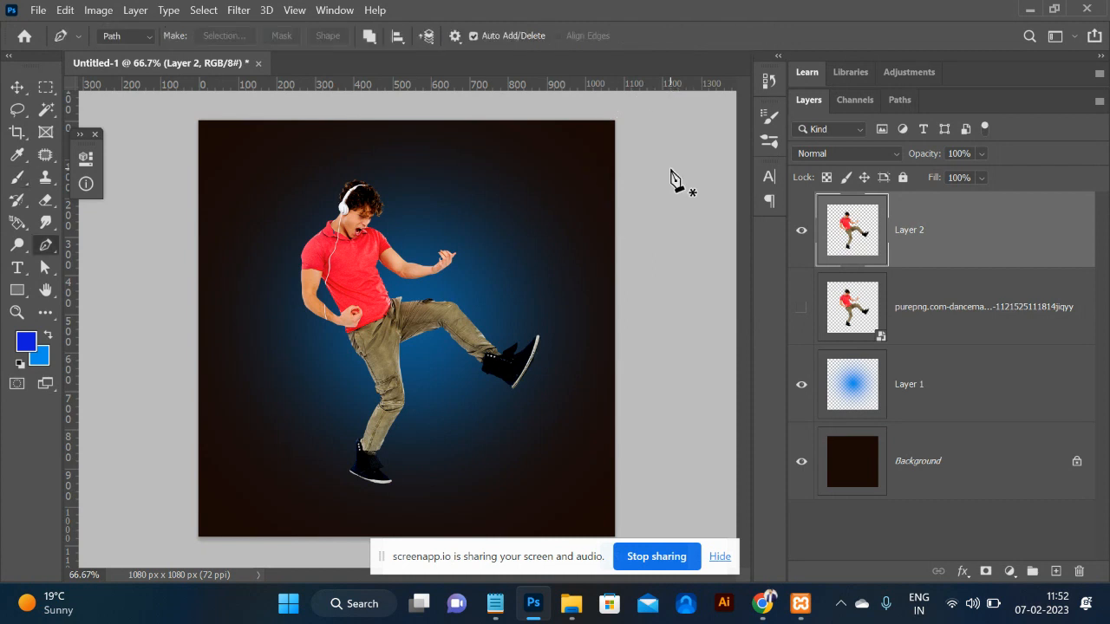
click(644, 413)
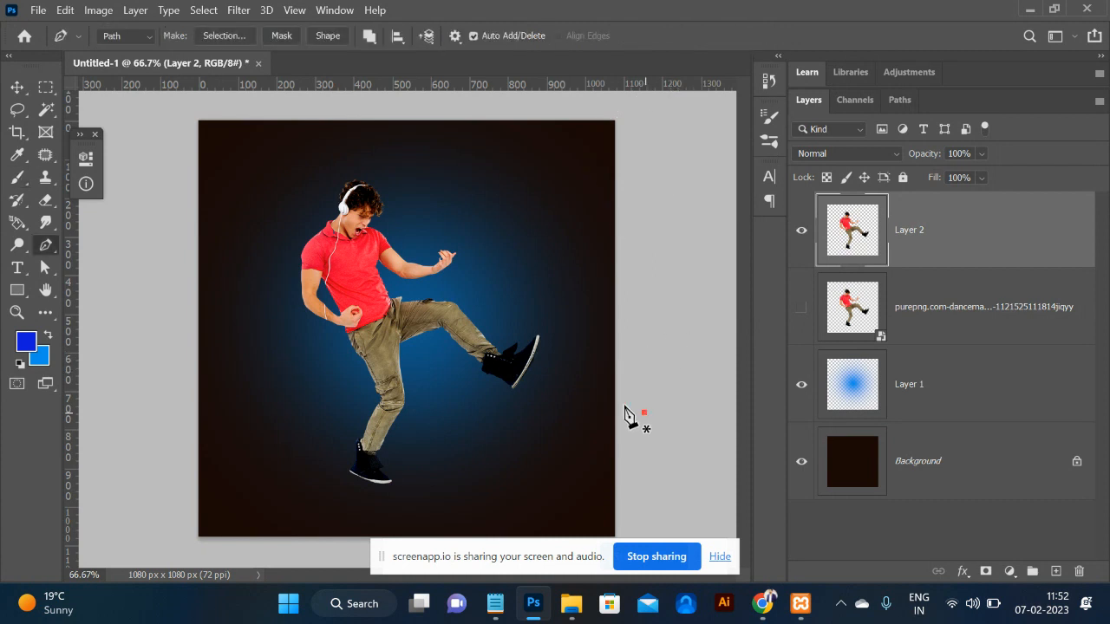
drag(532, 307, 431, 364)
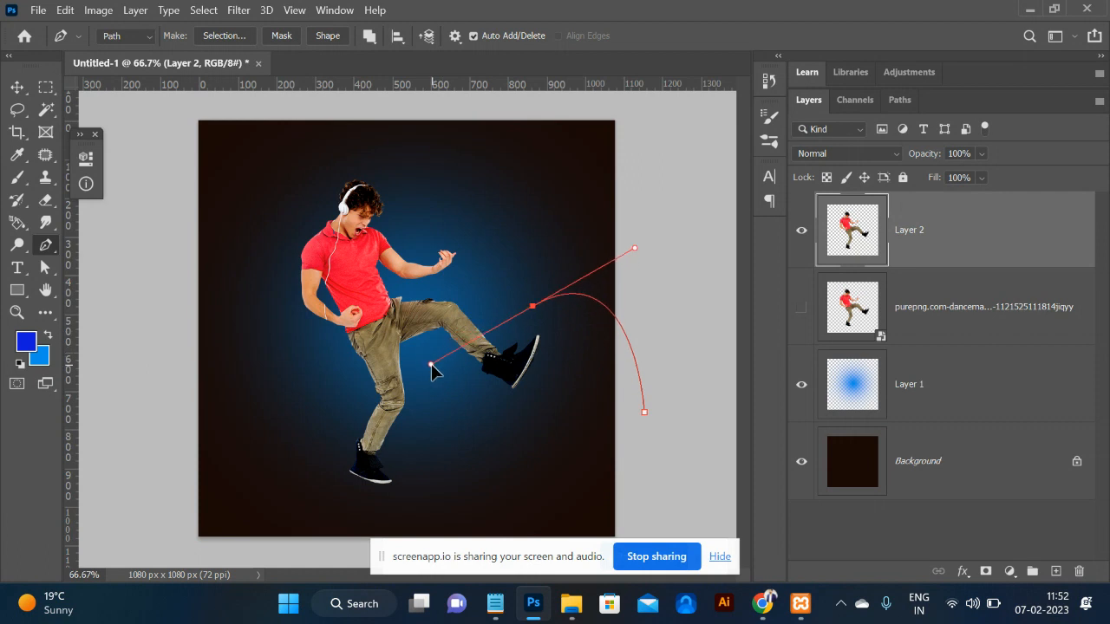
drag(344, 339, 276, 187)
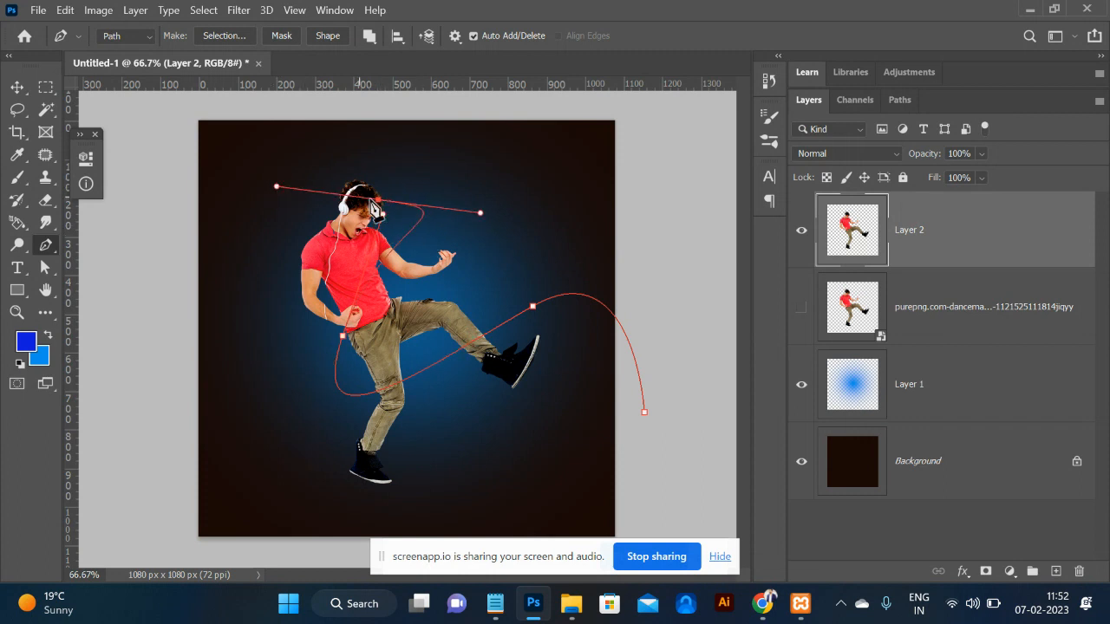
drag(378, 200, 373, 217)
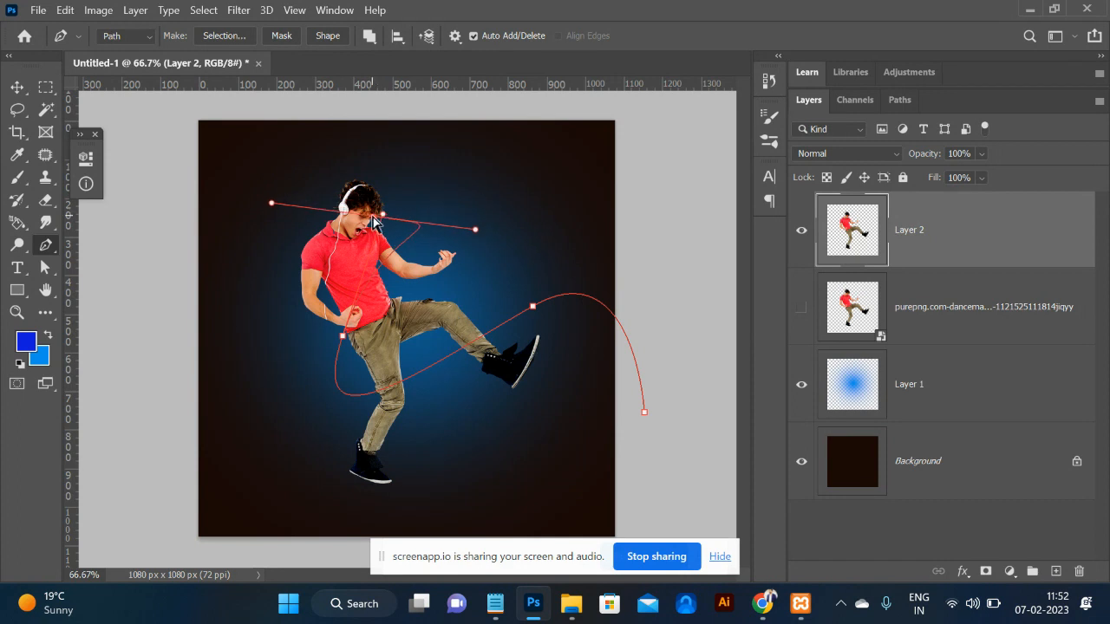
click(371, 121)
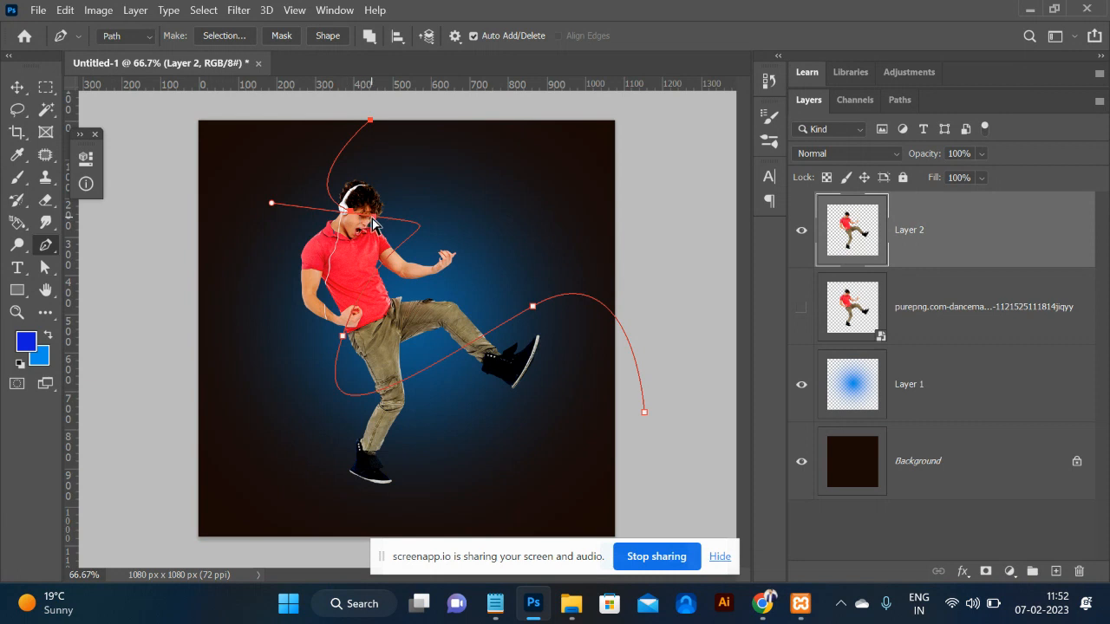
drag(372, 217, 496, 255)
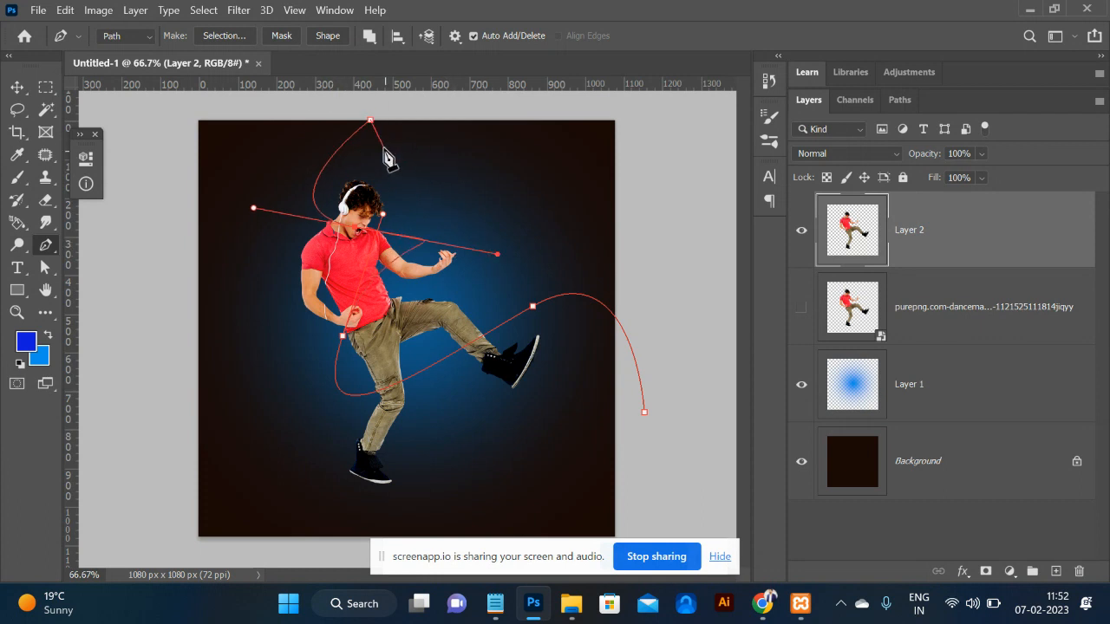
Set the brush size to 150 px and add a new empty Layer 3 above Layer 2.
key(b)
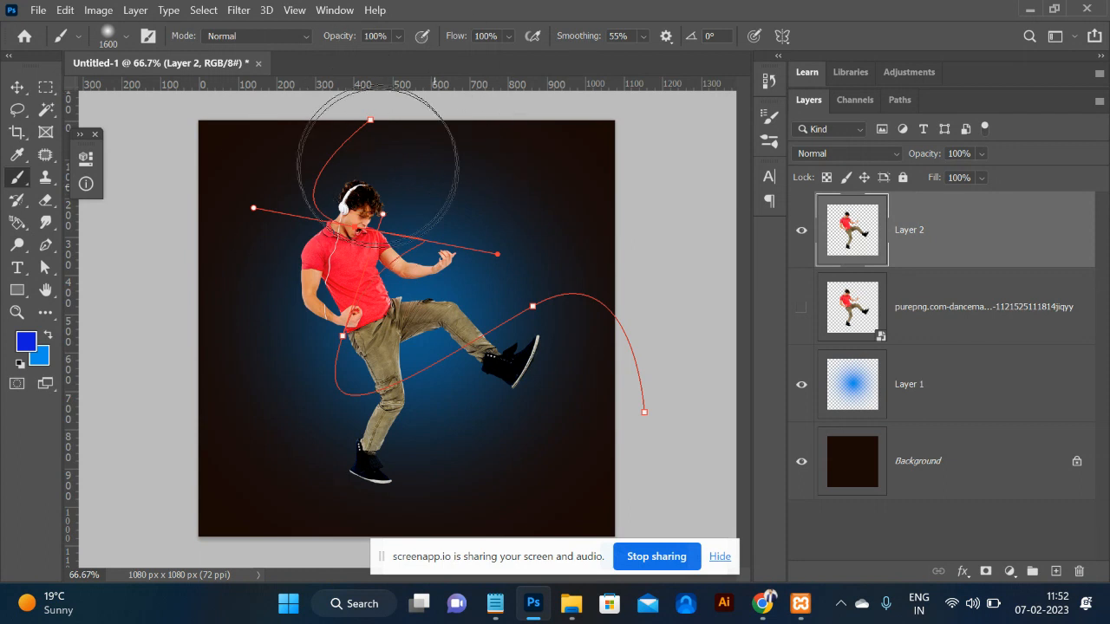
key(bracketleft)
key(bracketleft)
key(bracketleft)
key(bracketleft)
key(bracketleft)
key(bracketleft)
key(bracketleft)
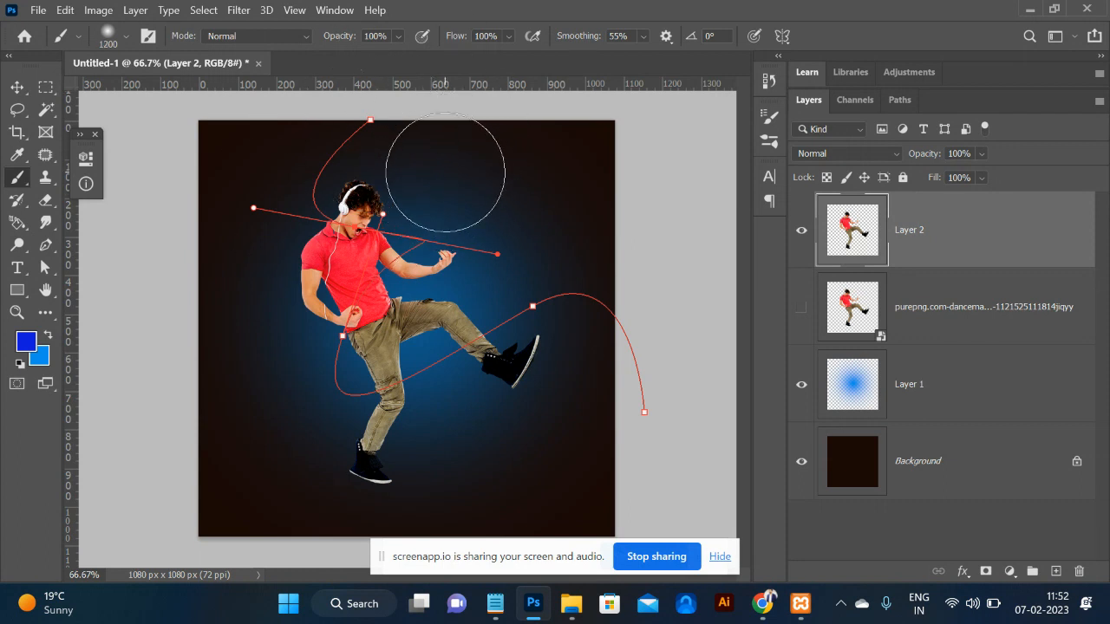
key(bracketleft)
key(bracketleft)
key(bracketleft)
key(bracketleft)
key(bracketleft)
key(bracketleft)
key(bracketleft)
key(bracketleft)
key(bracketleft)
key(bracketleft)
key(bracketleft)
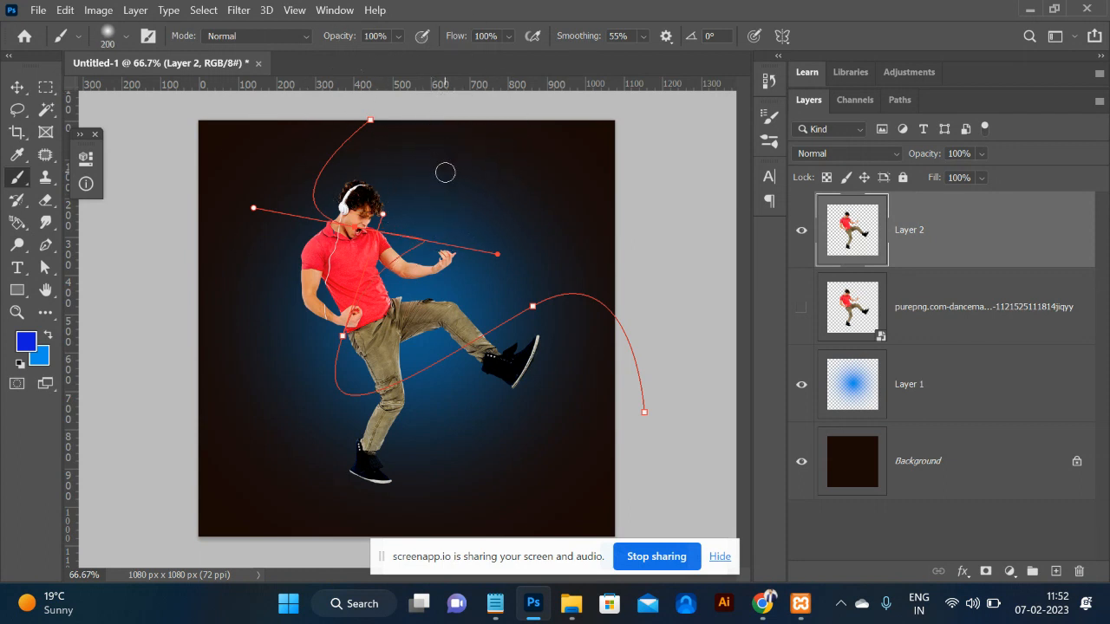
key(bracketright)
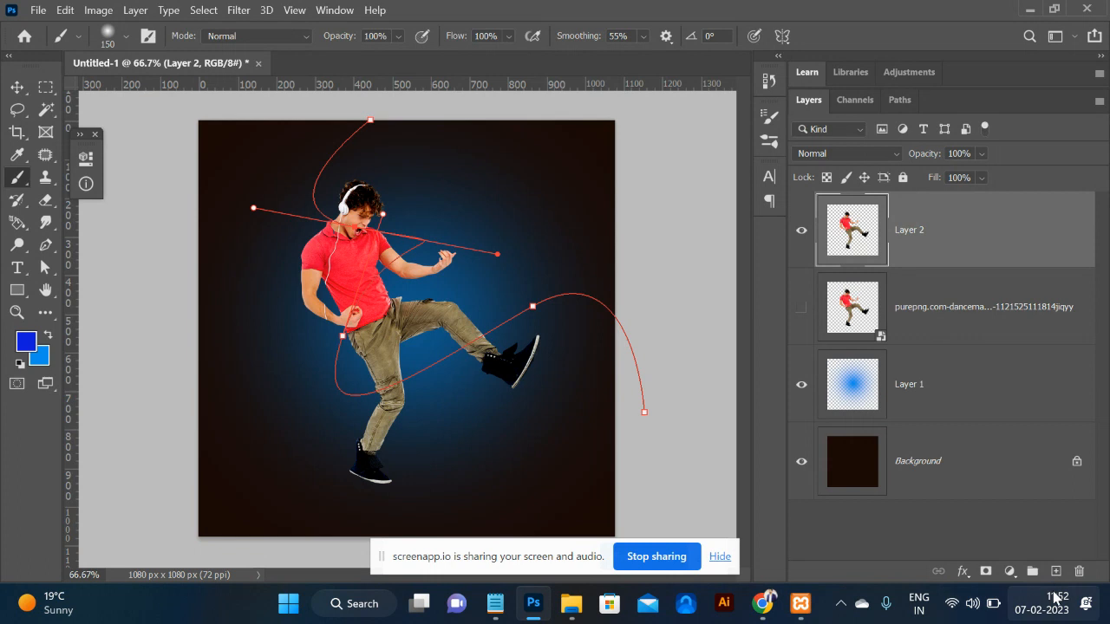
click(1056, 572)
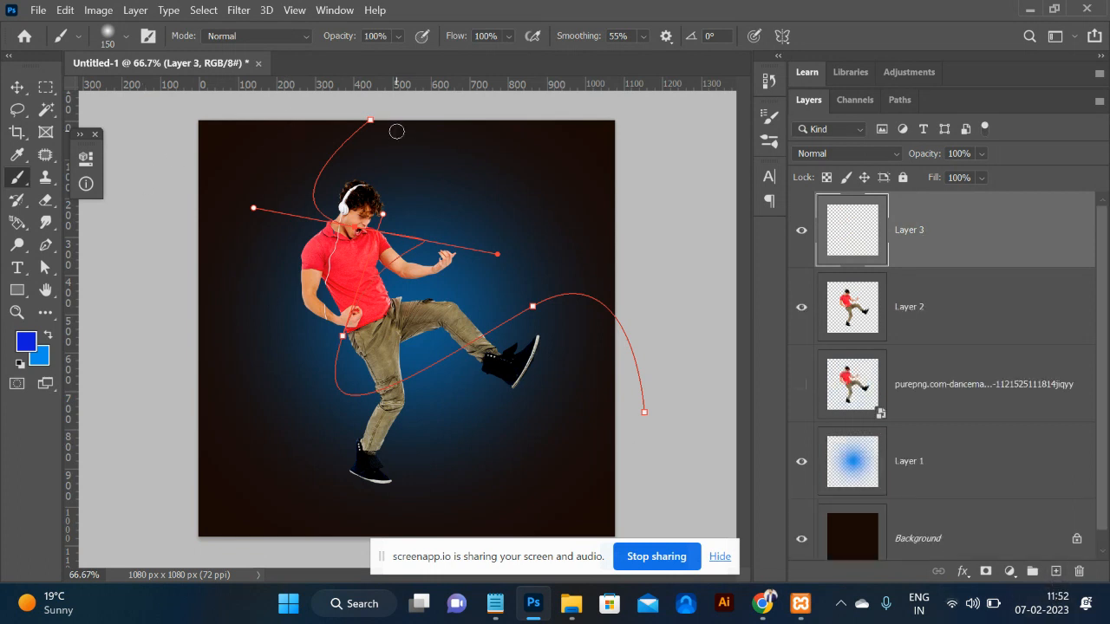
Stroke the path with the brush onto Layer 3 as a trial, then undo it.
key(p)
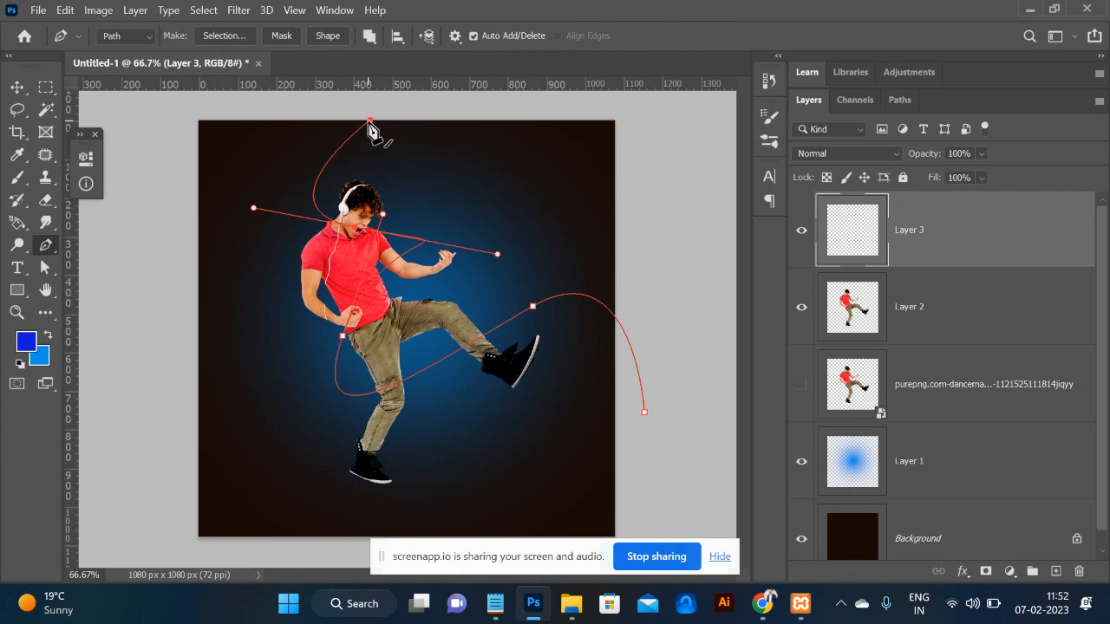
right_click(370, 118)
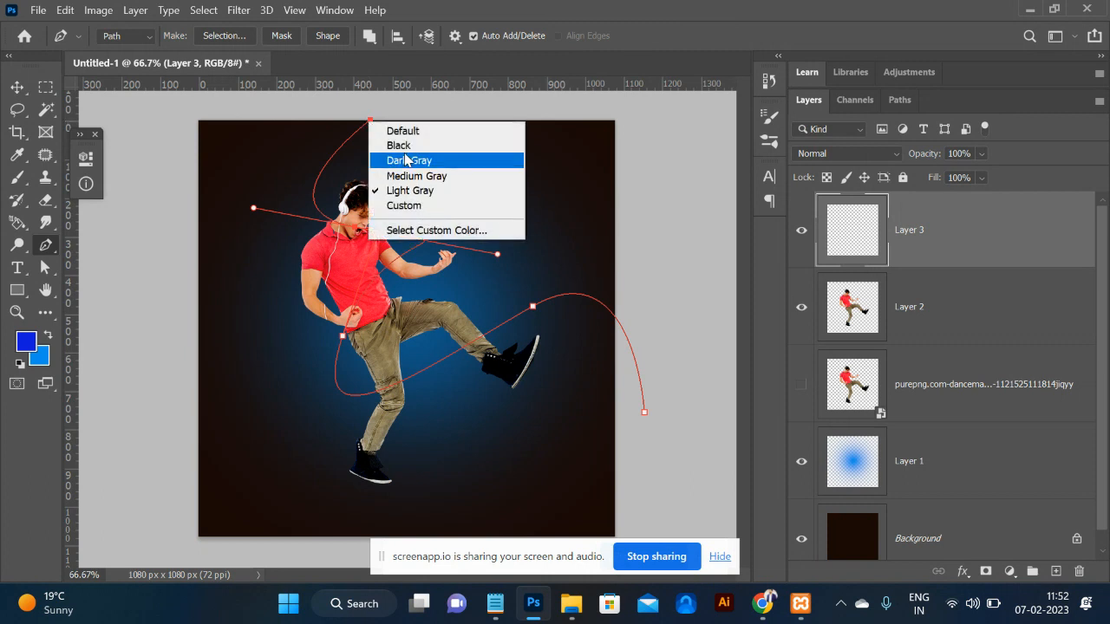
click(370, 118)
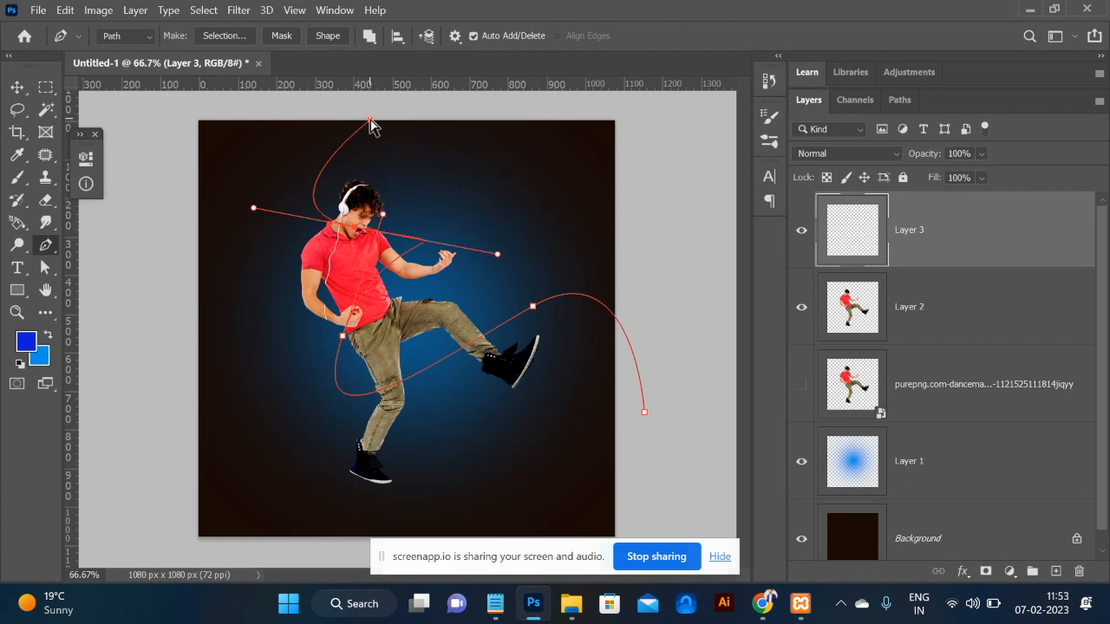
right_click(366, 128)
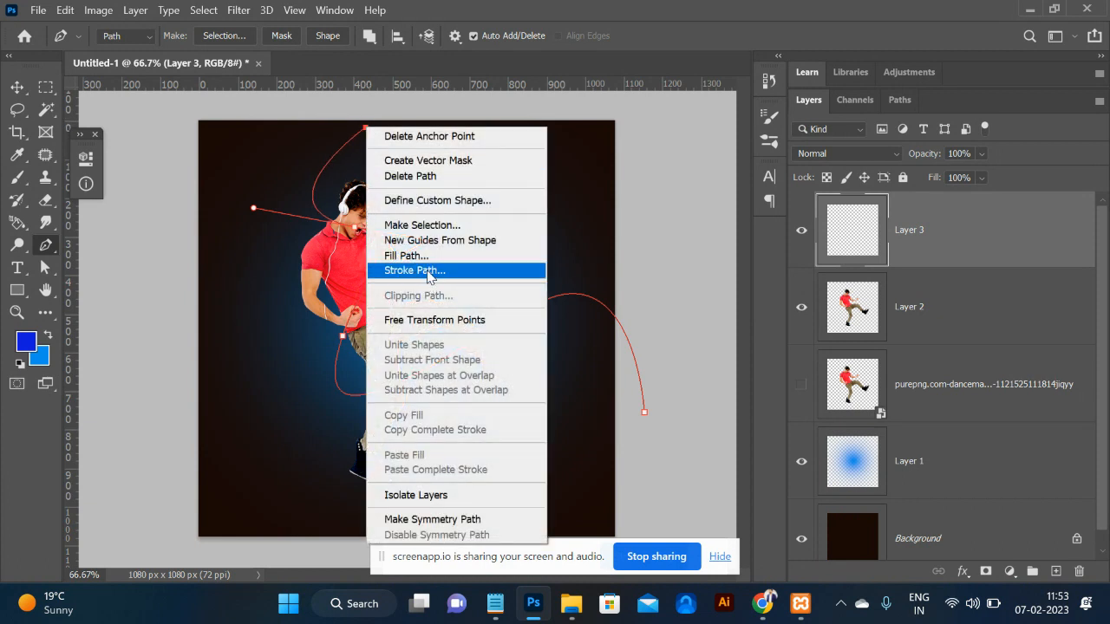
click(427, 273)
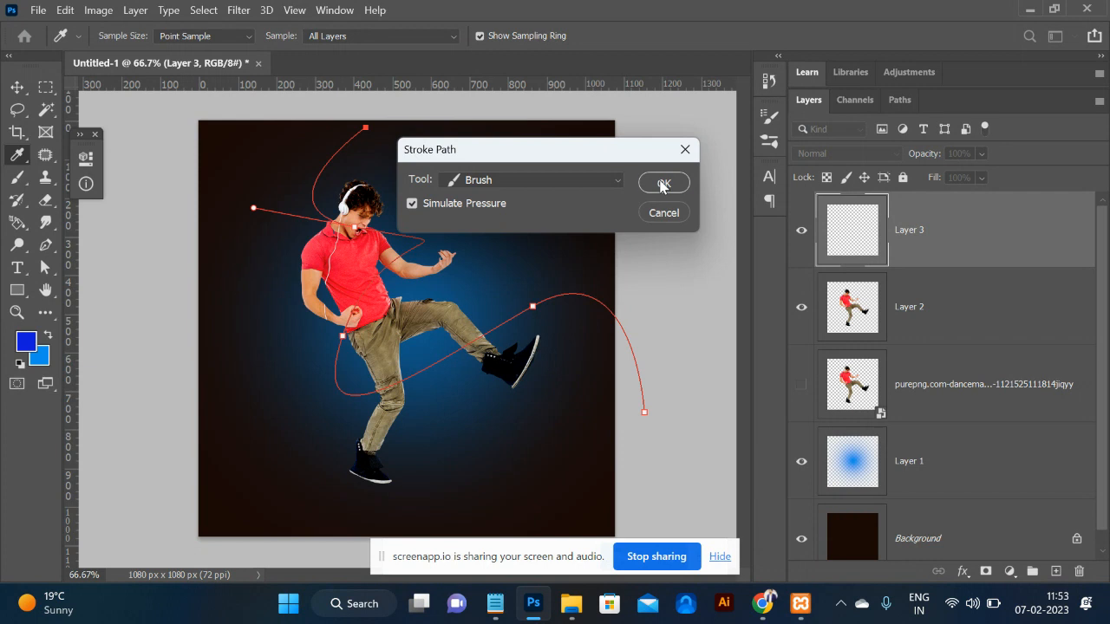
click(662, 183)
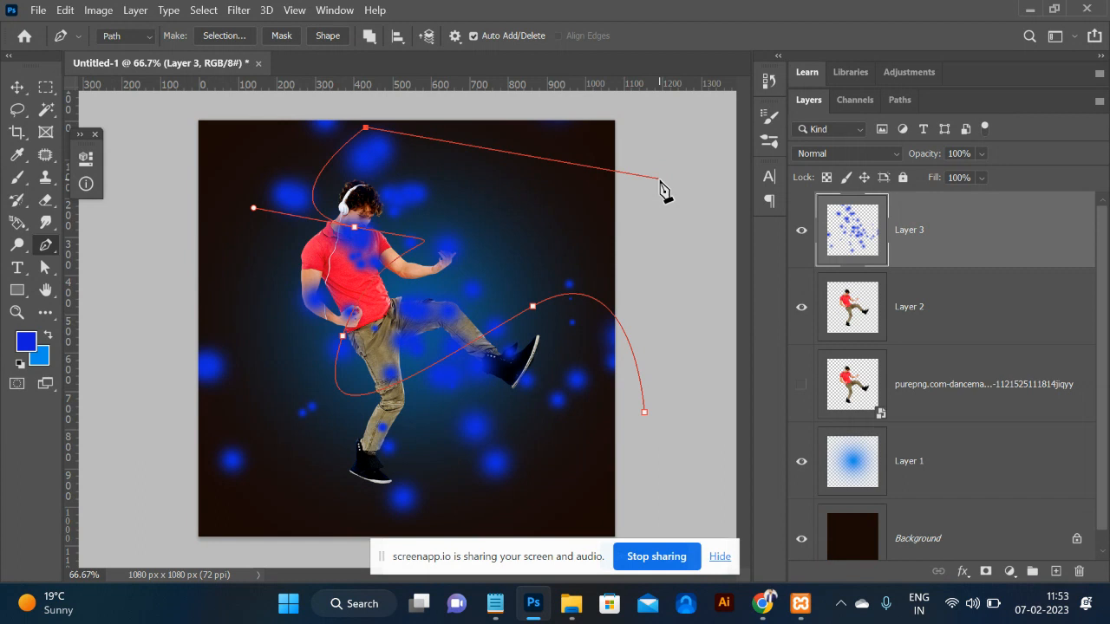
key(ctrl+z)
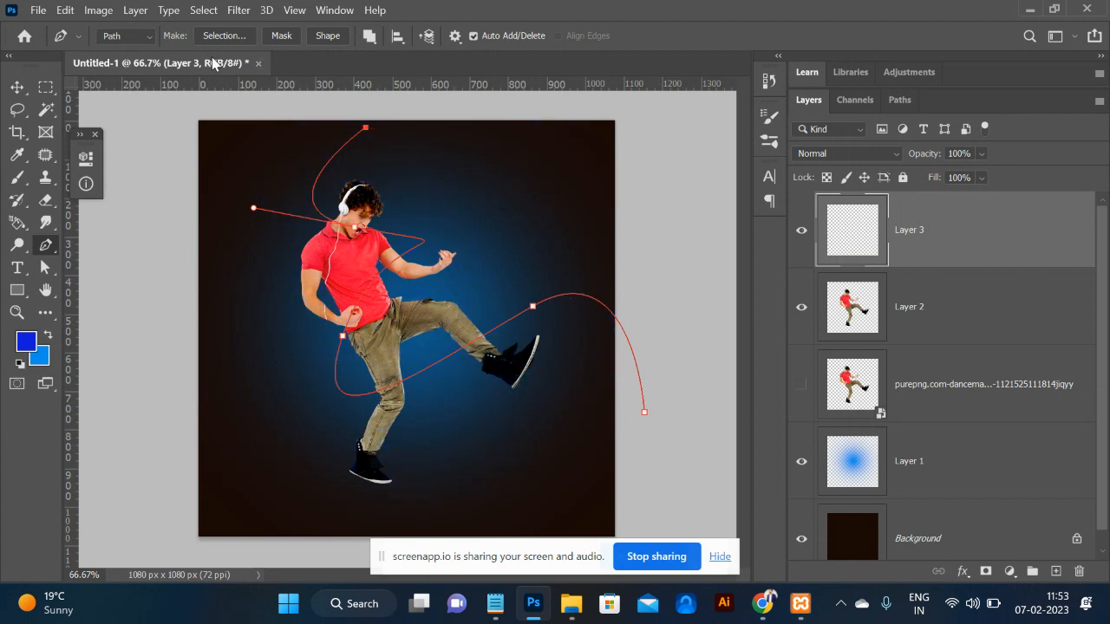
key(b)
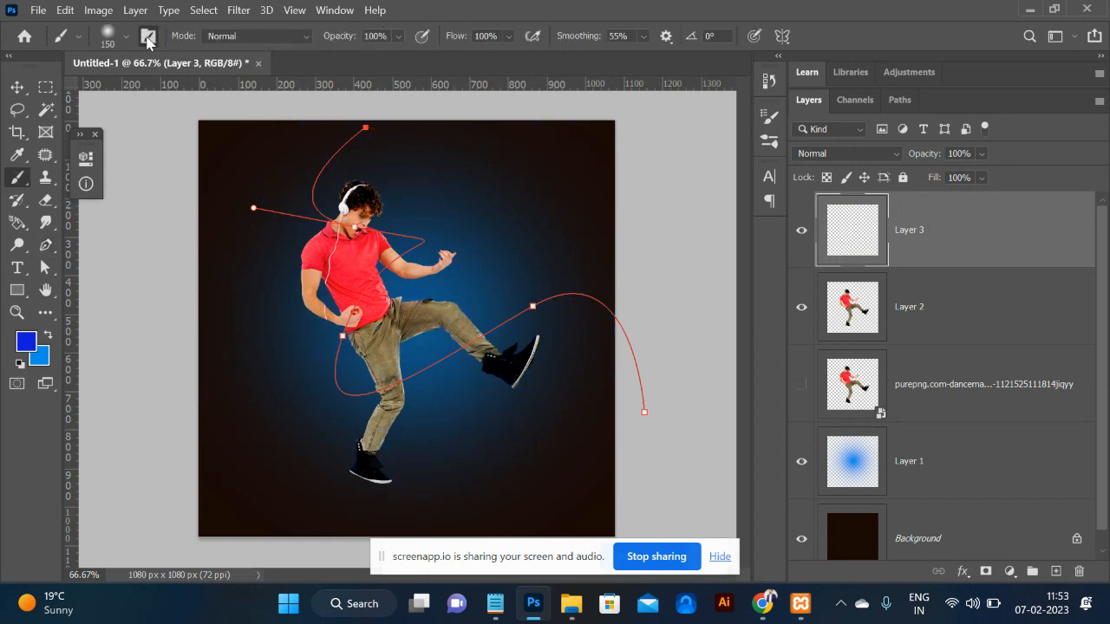
In Brush Settings, keep Shape Dynamics on, turn Scattering off, and set spacing to 1%.
click(147, 37)
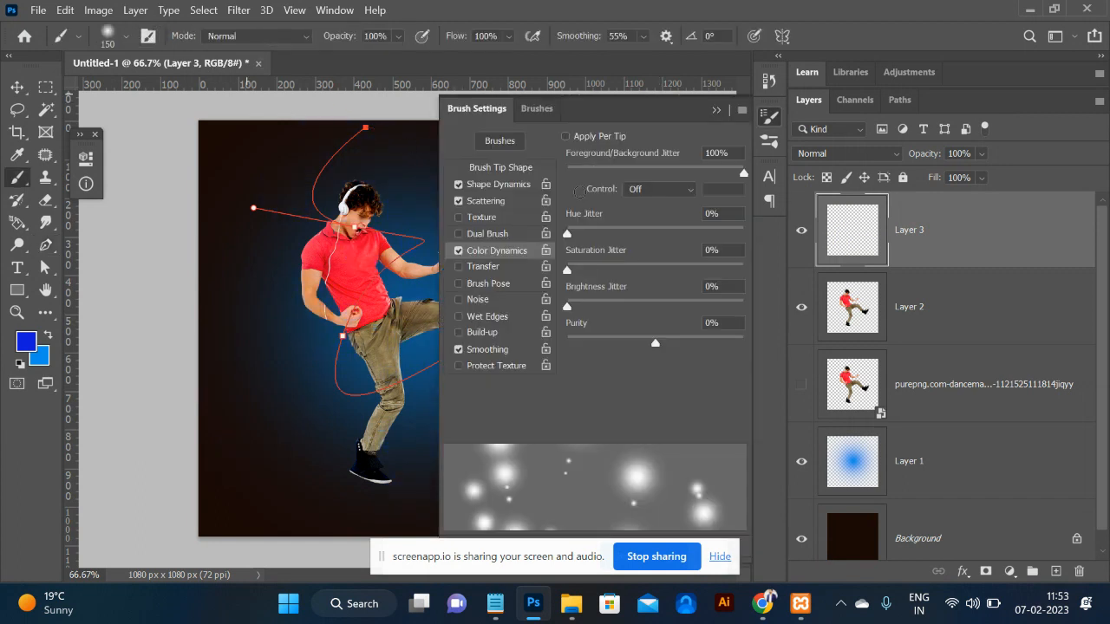
click(492, 168)
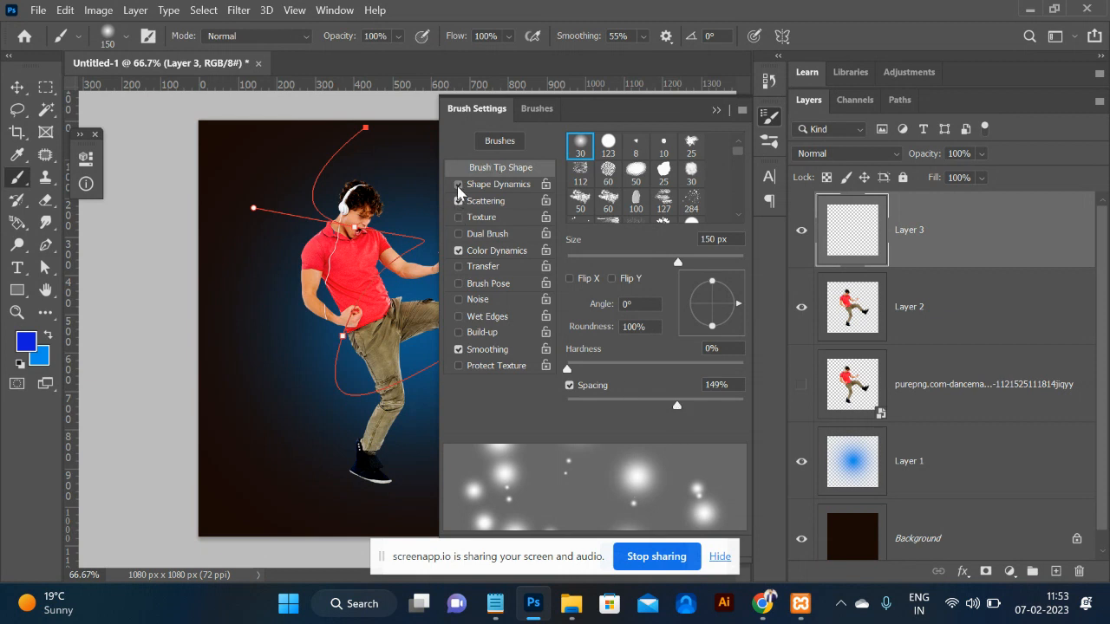
click(458, 185)
click(458, 201)
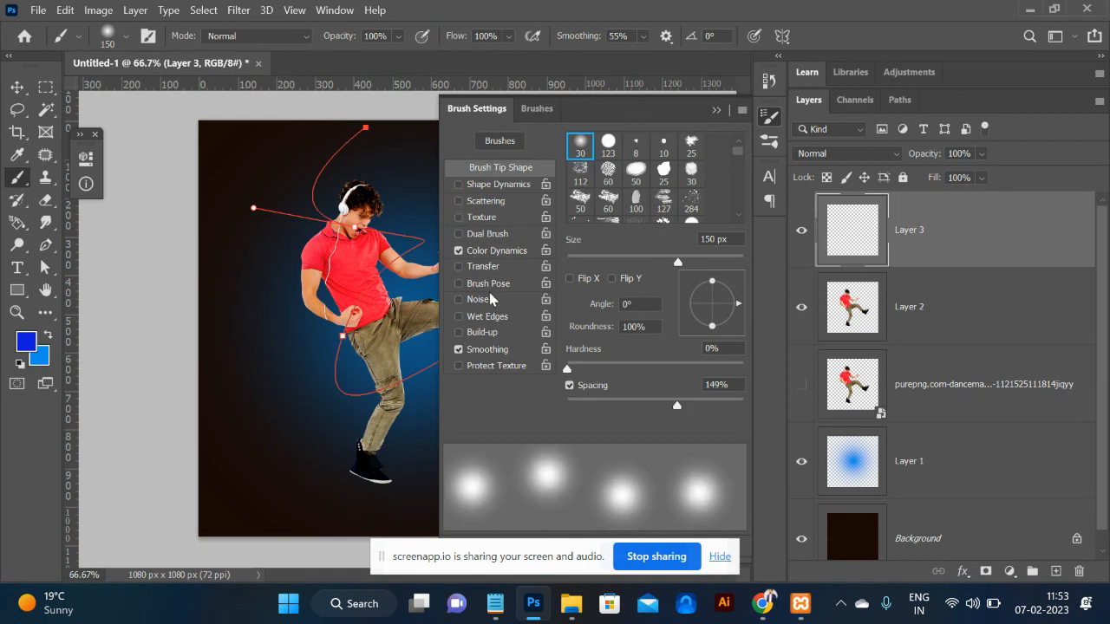
click(459, 184)
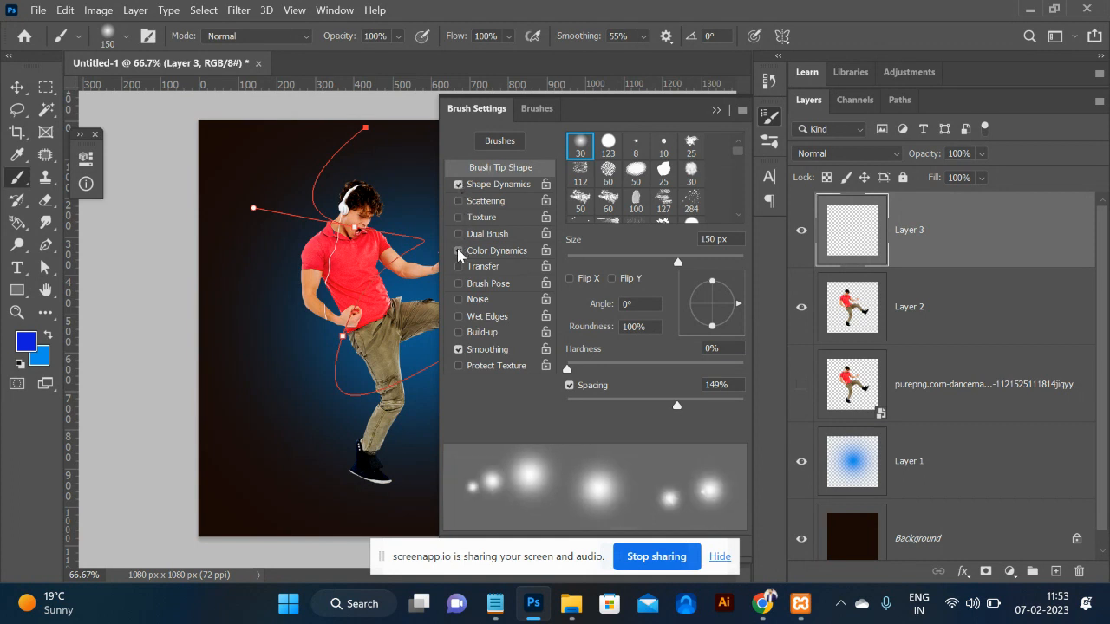
click(495, 184)
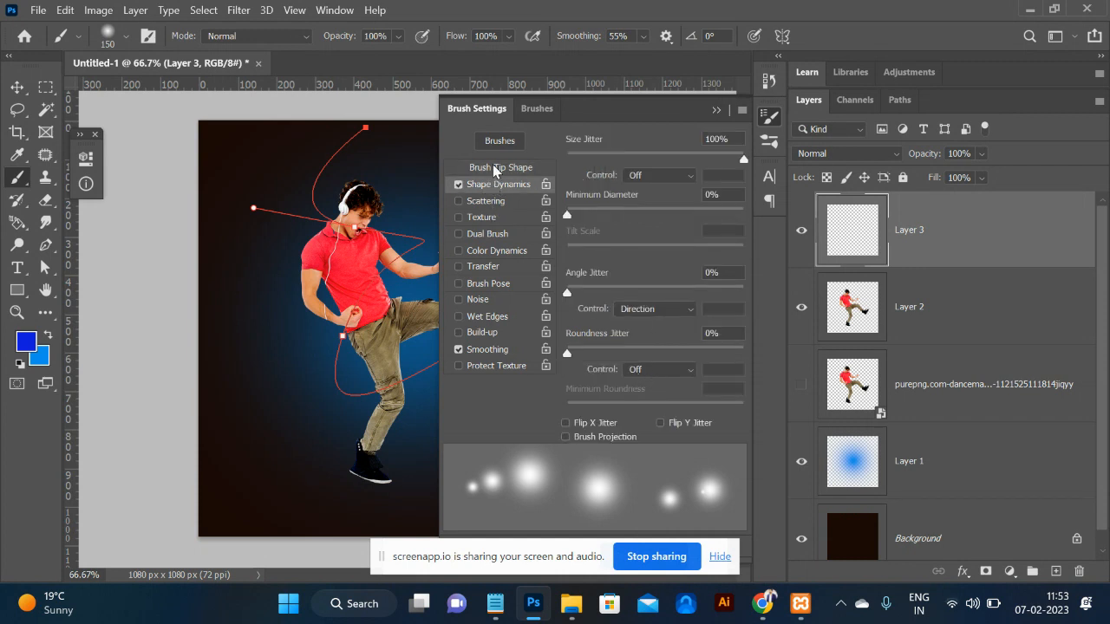
click(496, 168)
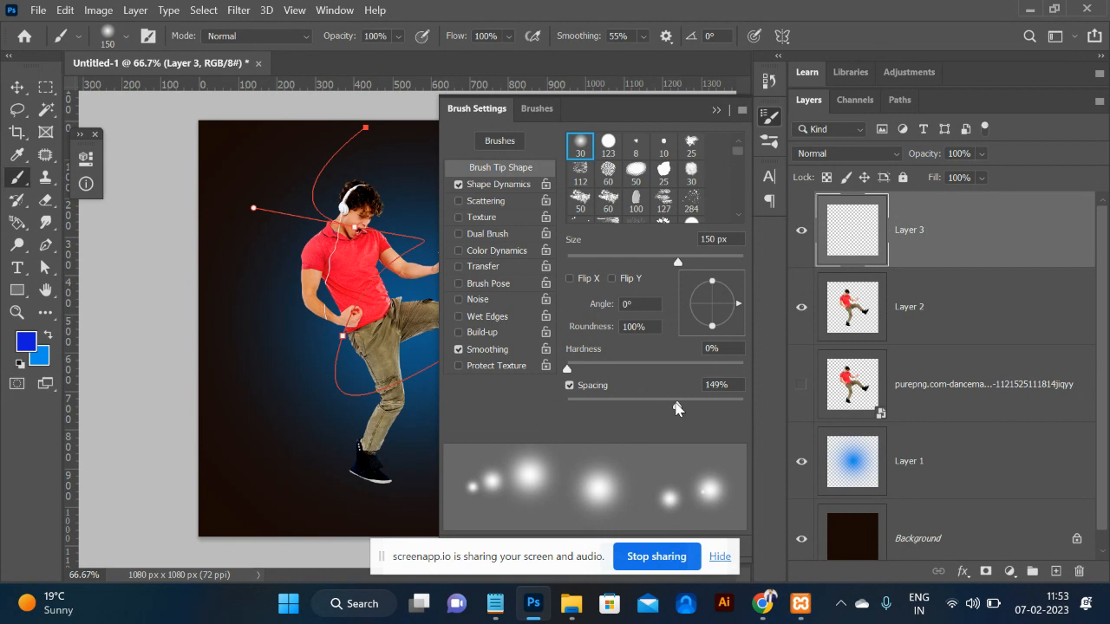
click(547, 405)
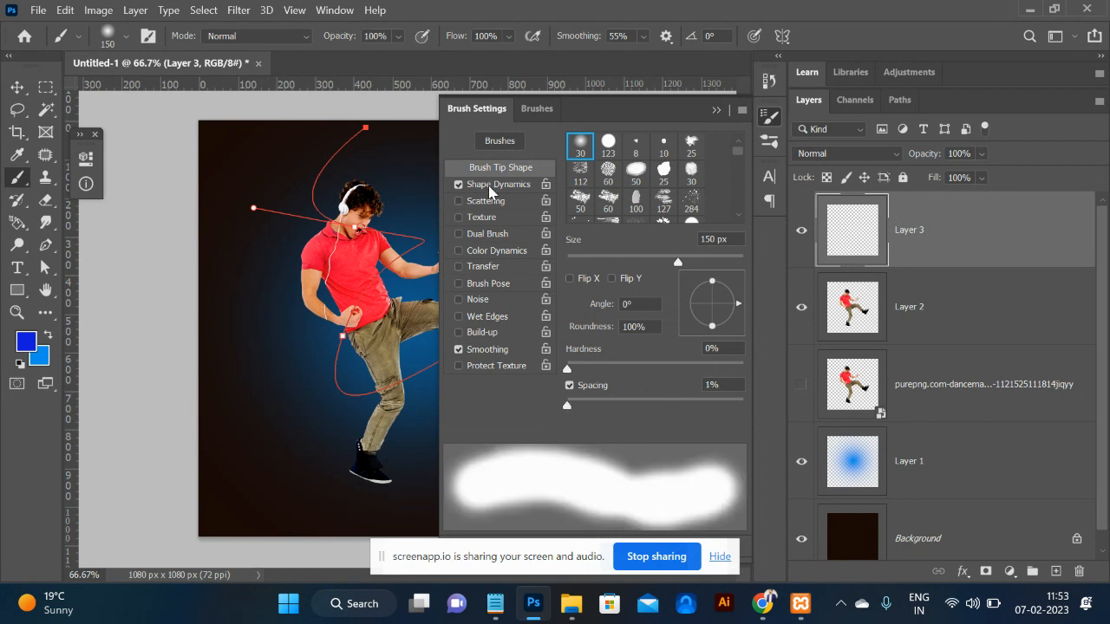
Set the Shape Dynamics Angle Jitter control to Pen Pressure and collapse Brush Settings.
click(489, 186)
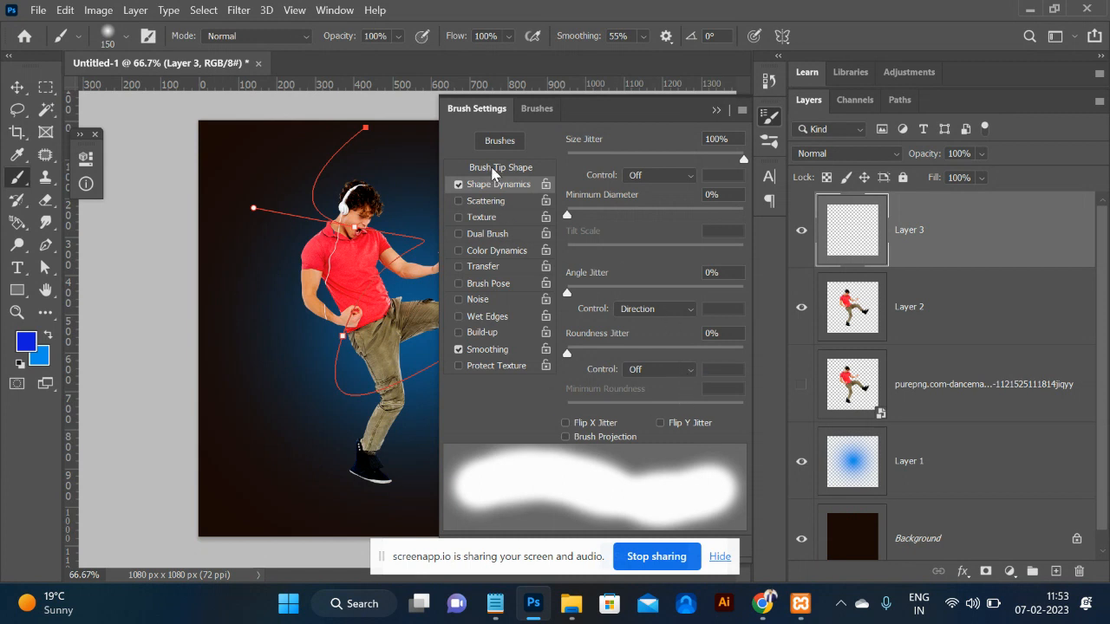
click(494, 169)
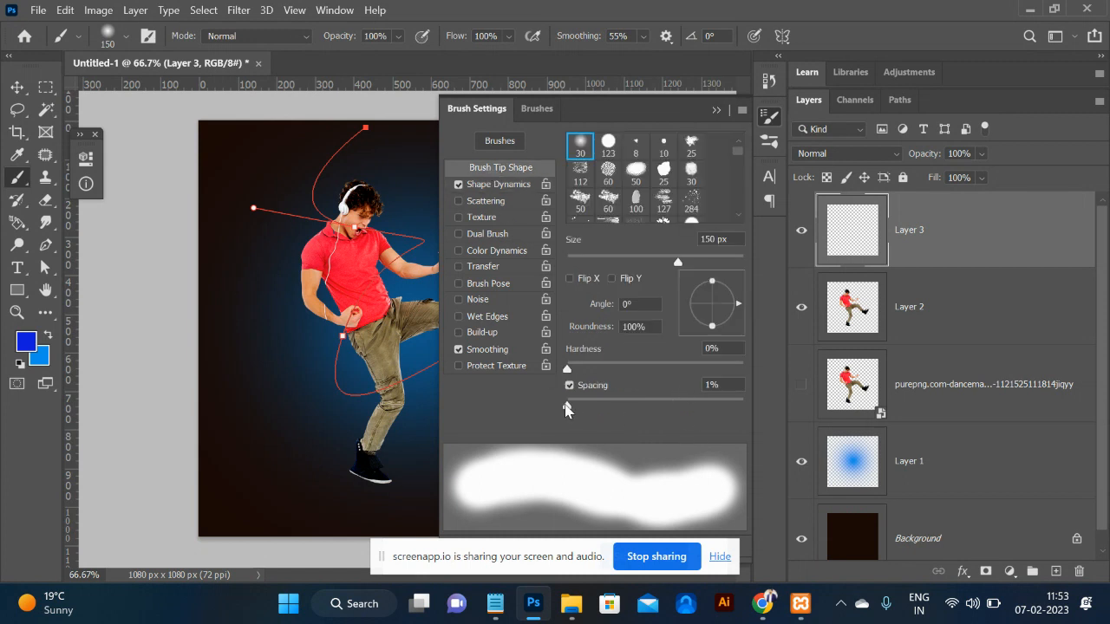
click(498, 184)
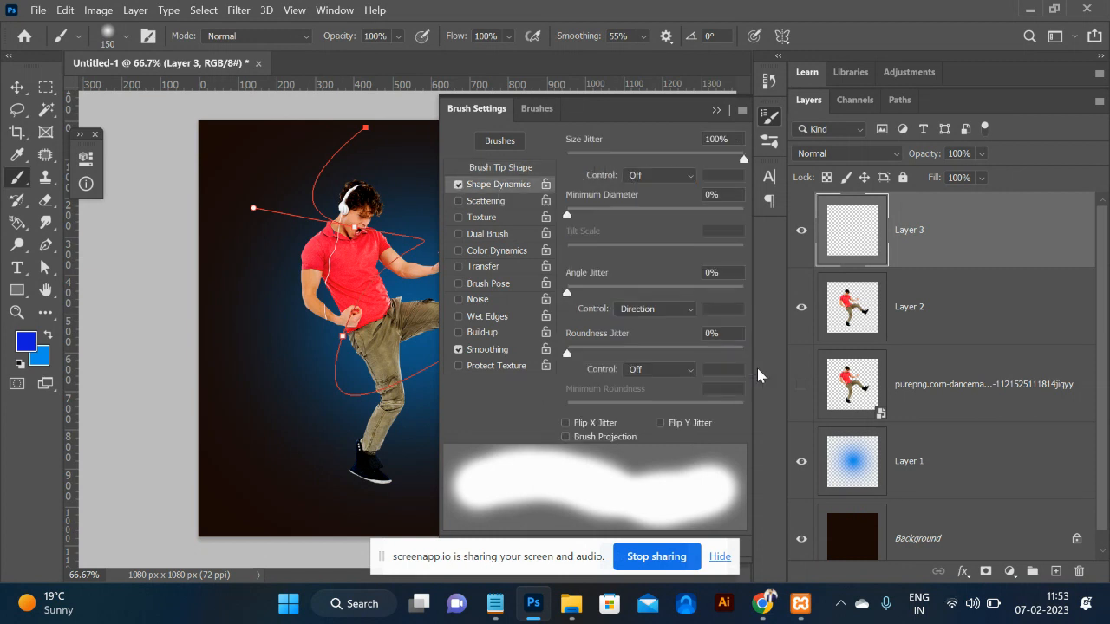
click(679, 310)
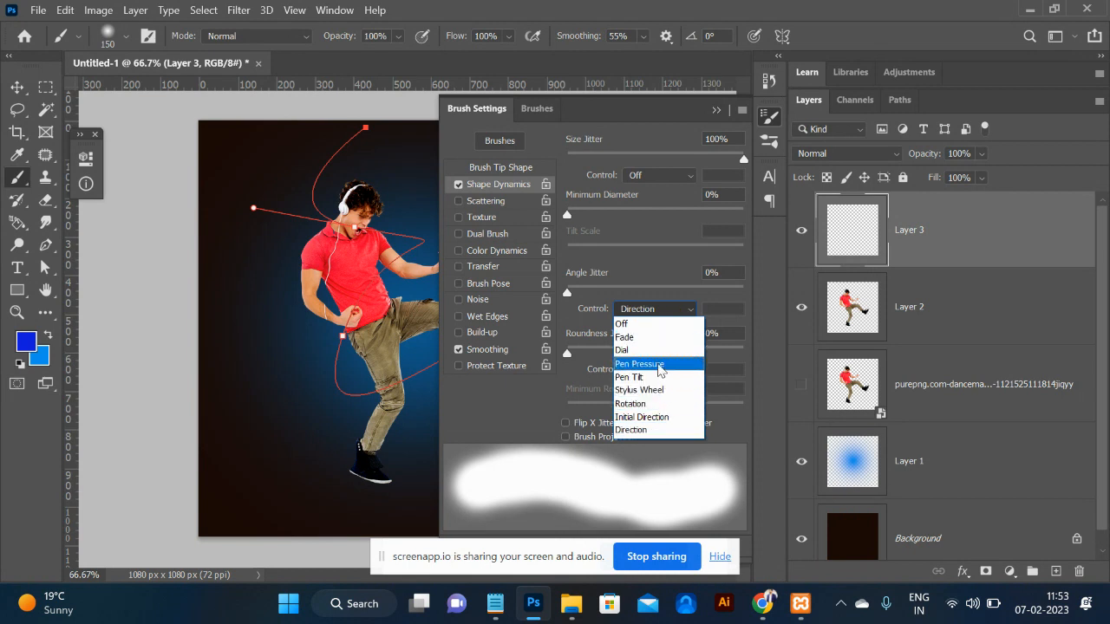
click(658, 364)
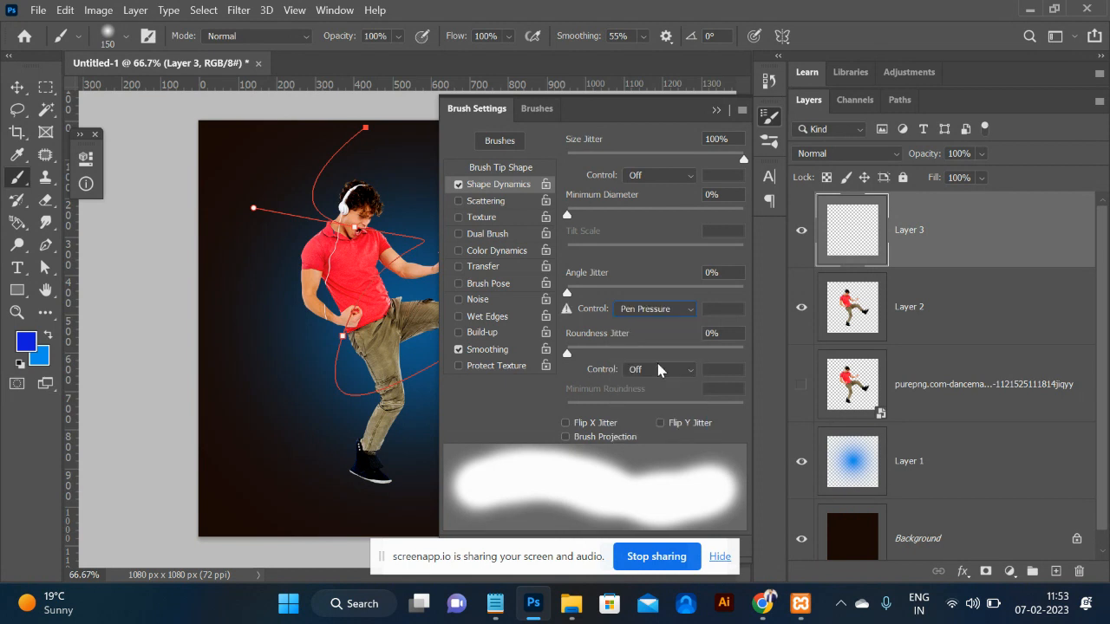
click(717, 111)
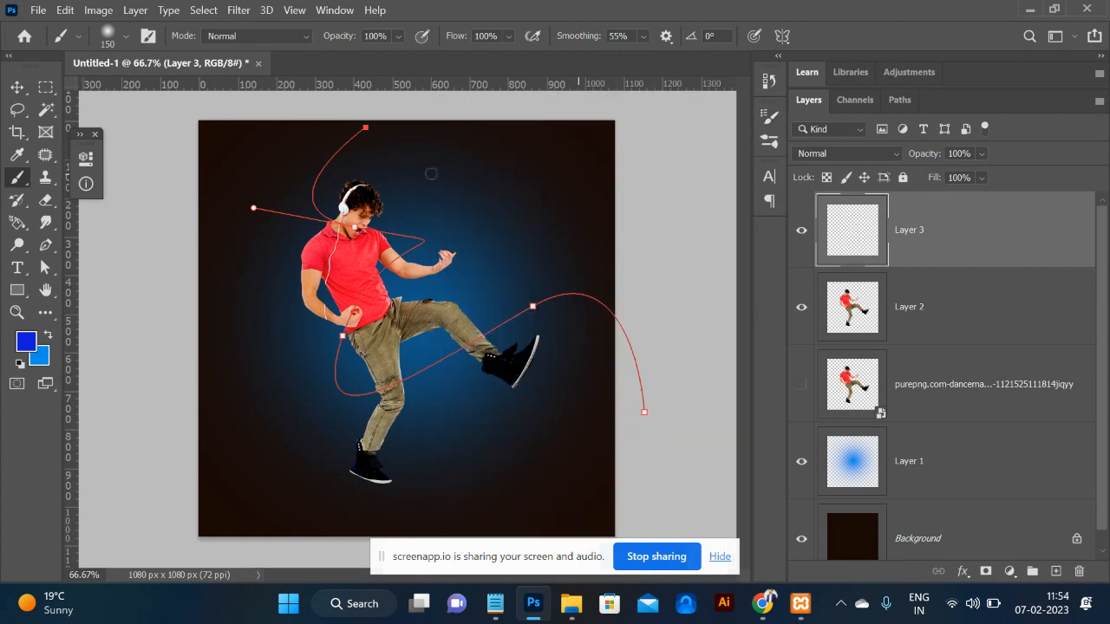
Stroke the path with the blue brush twice on Layer 3, undoing each trial.
key(p)
right_click(366, 129)
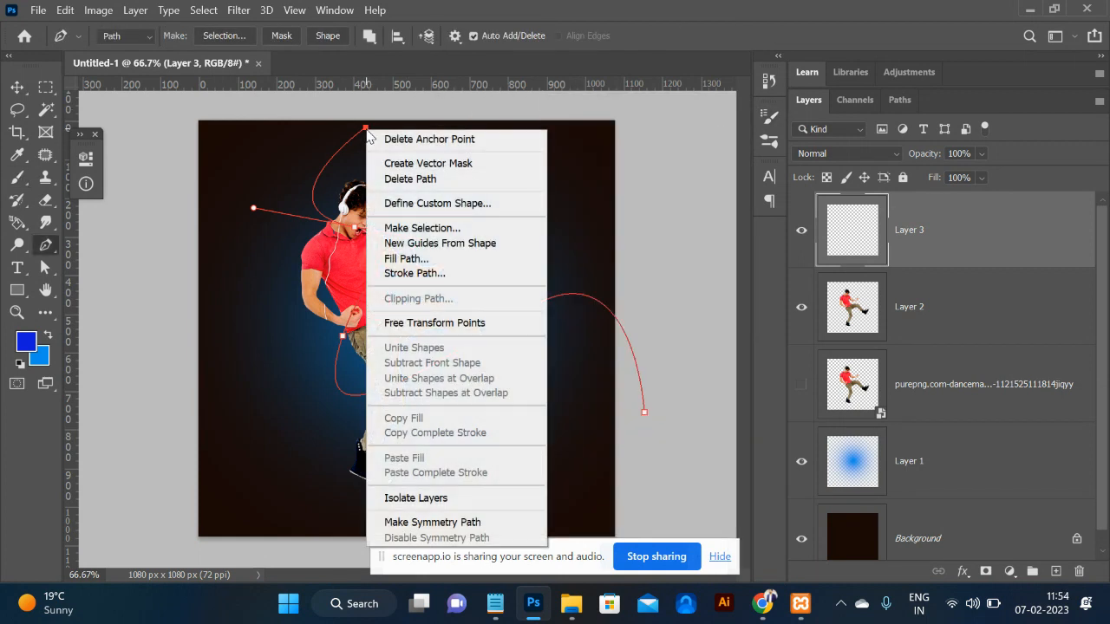
click(450, 280)
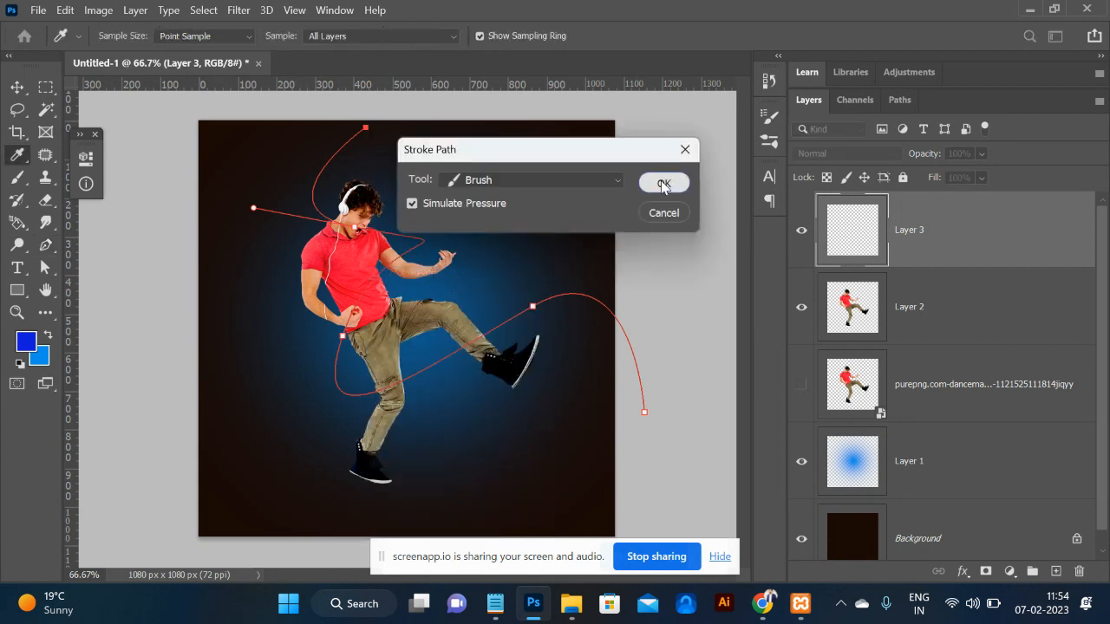
click(664, 185)
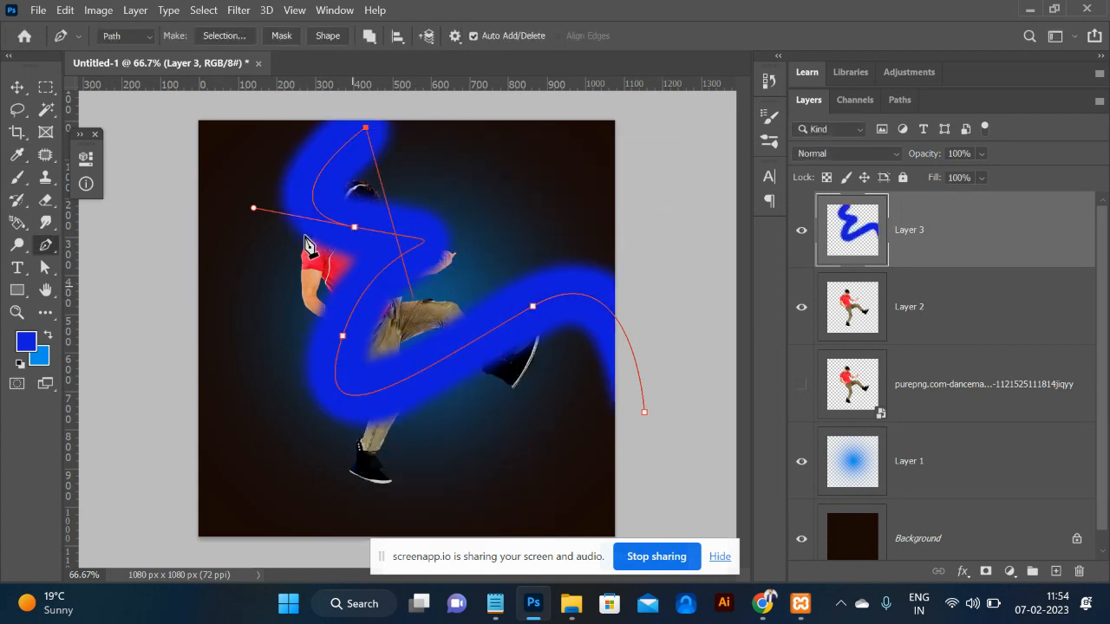
key(ctrl+z)
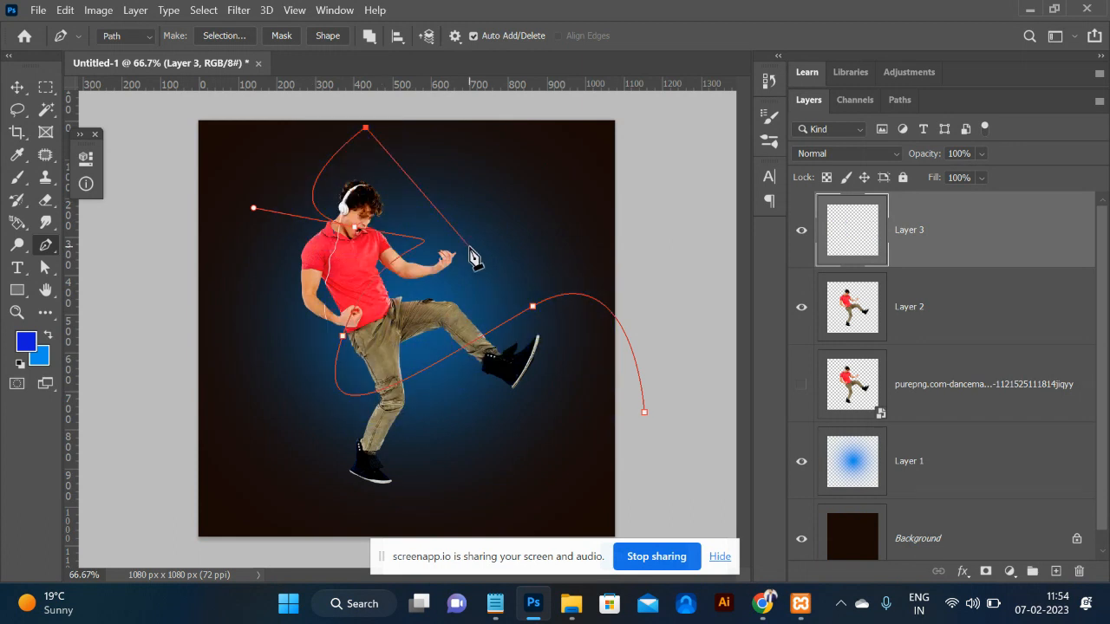
key(b)
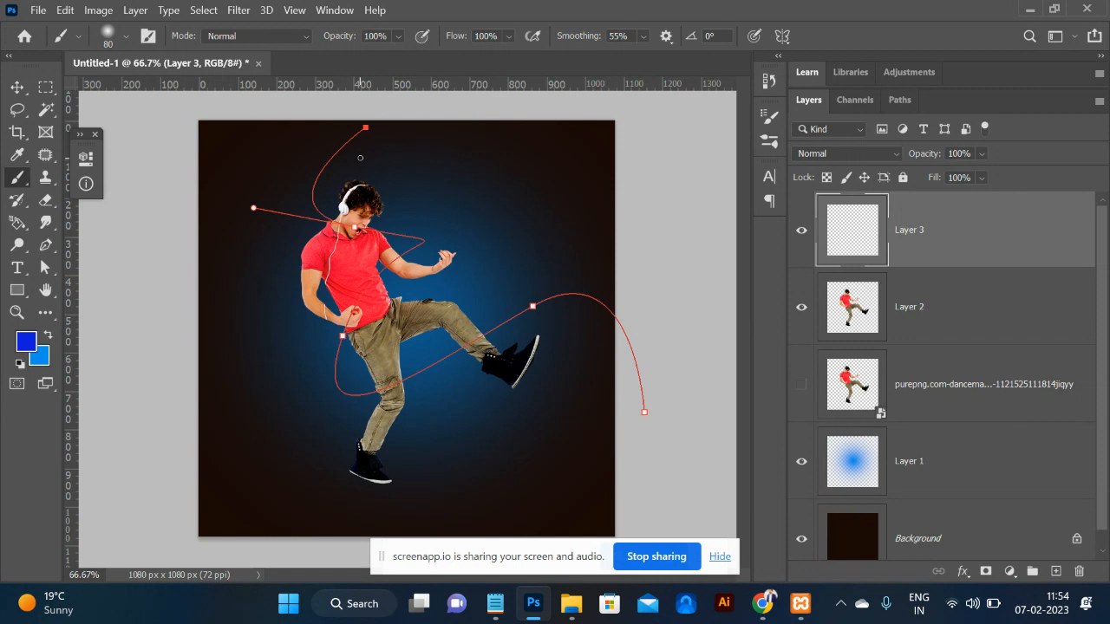
key(p)
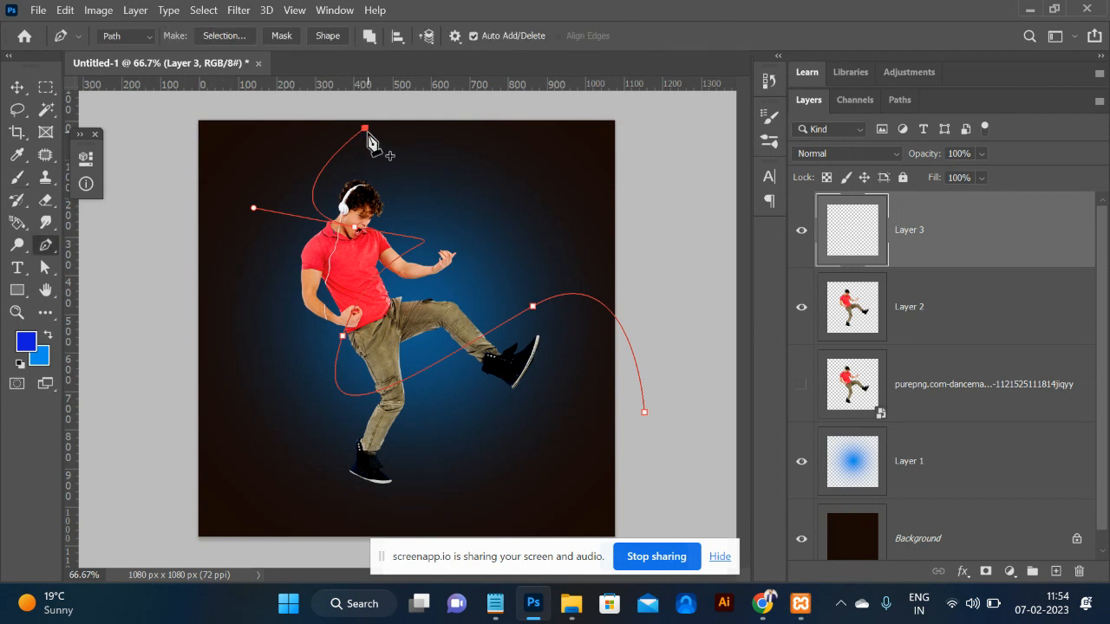
right_click(365, 129)
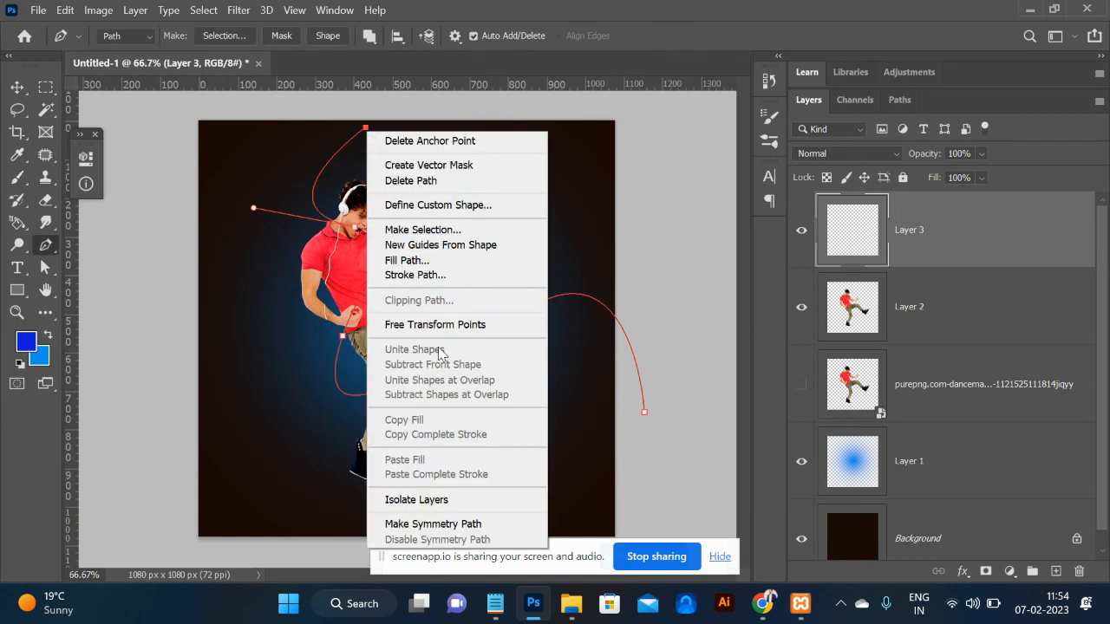
click(442, 276)
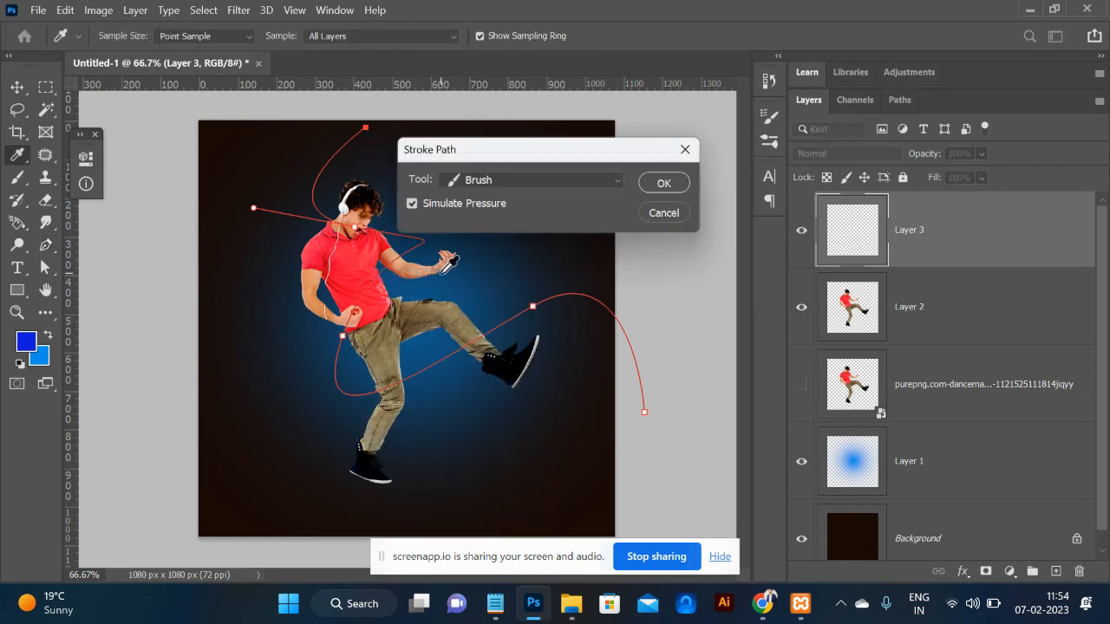
click(652, 189)
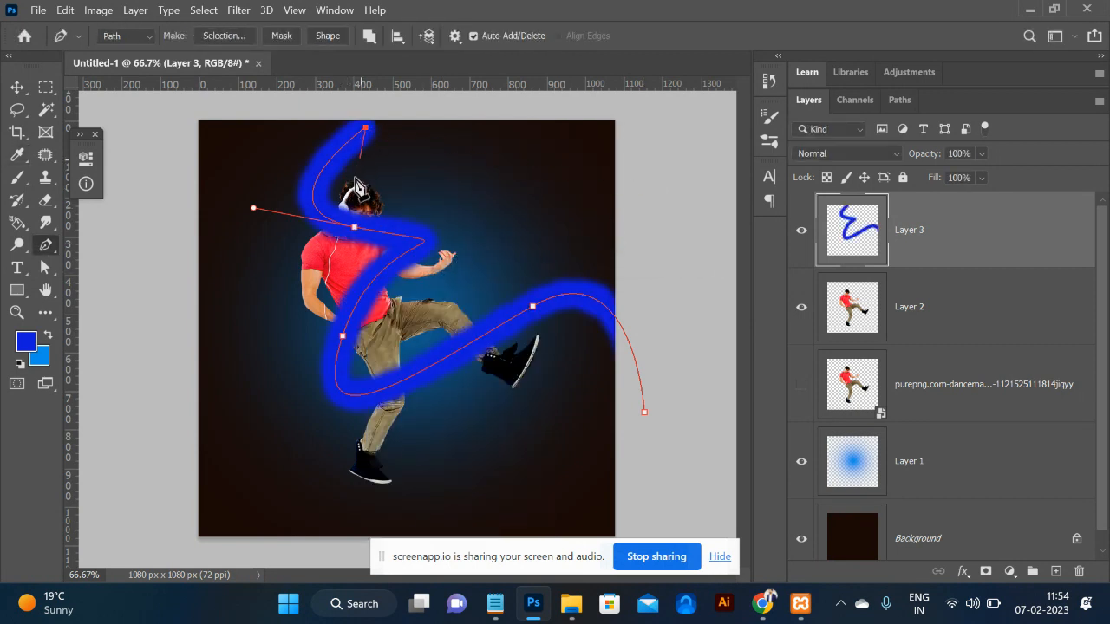
key(ctrl+z)
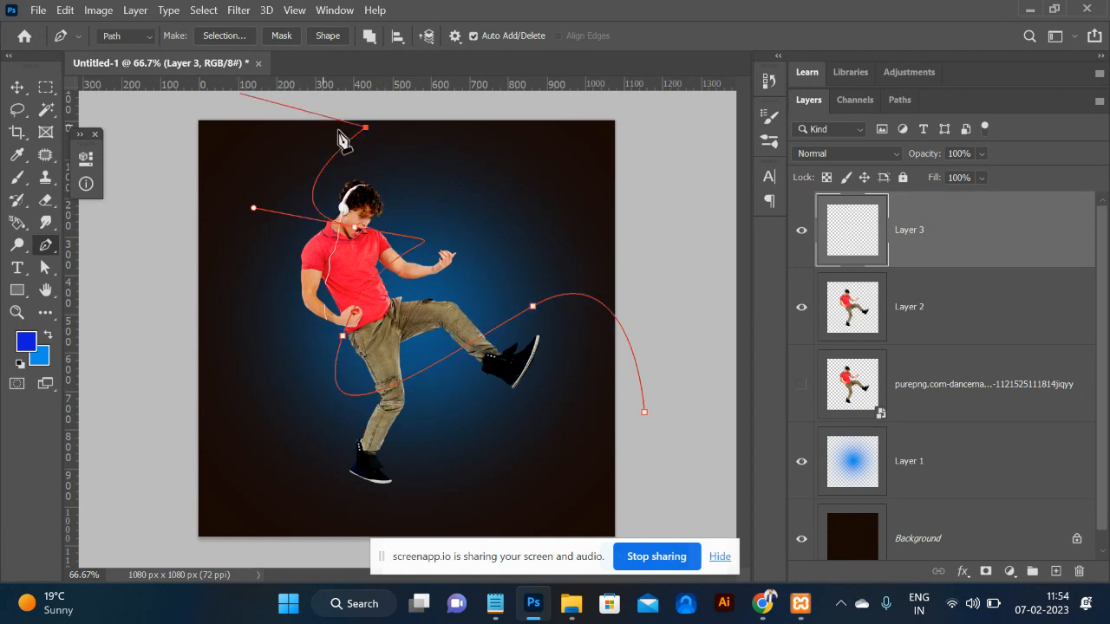
Turn off the brush's Shape Dynamics and make the brush smaller.
key(b)
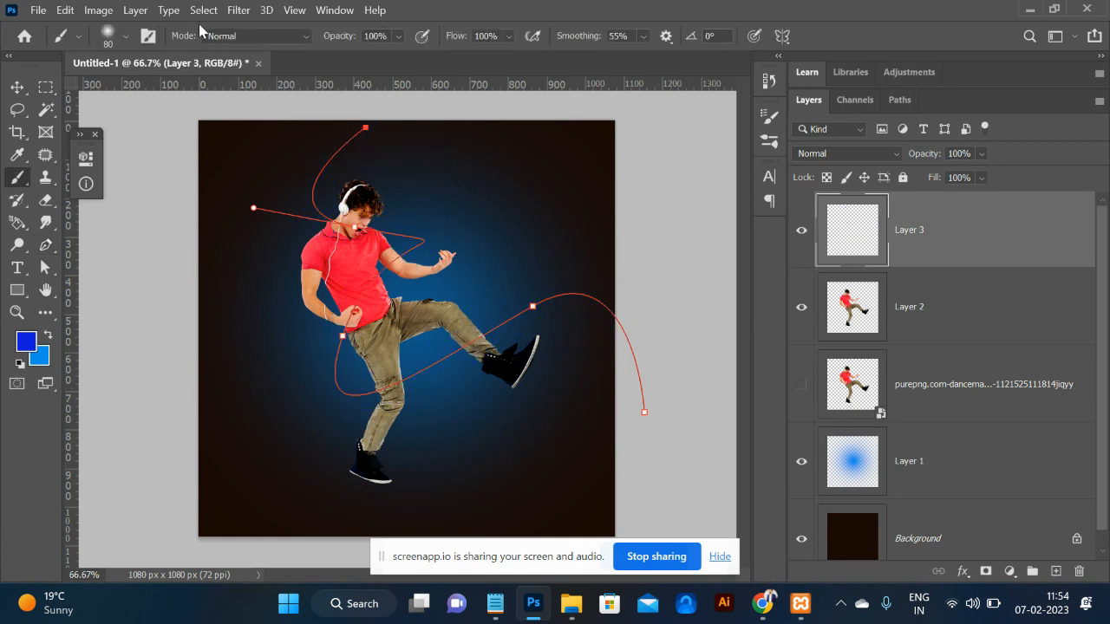
click(148, 36)
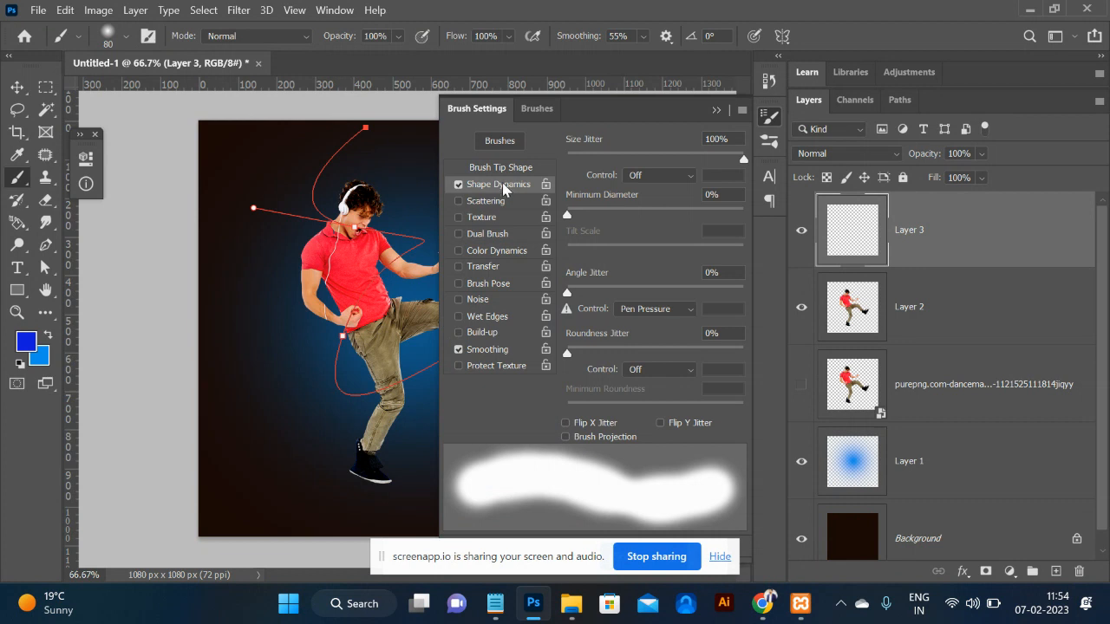
click(458, 184)
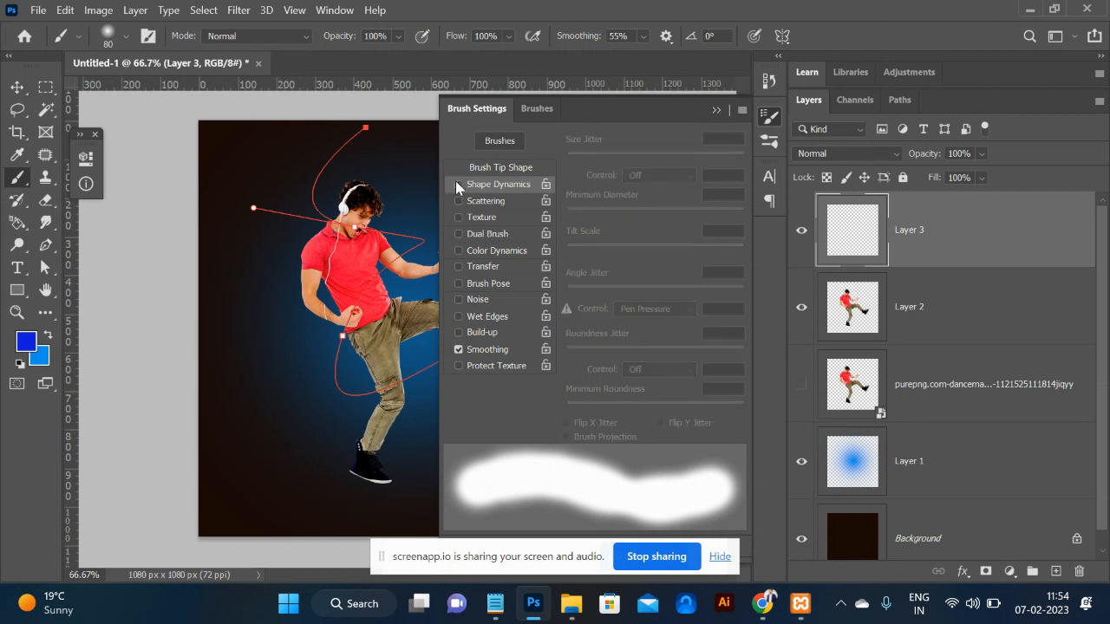
click(714, 111)
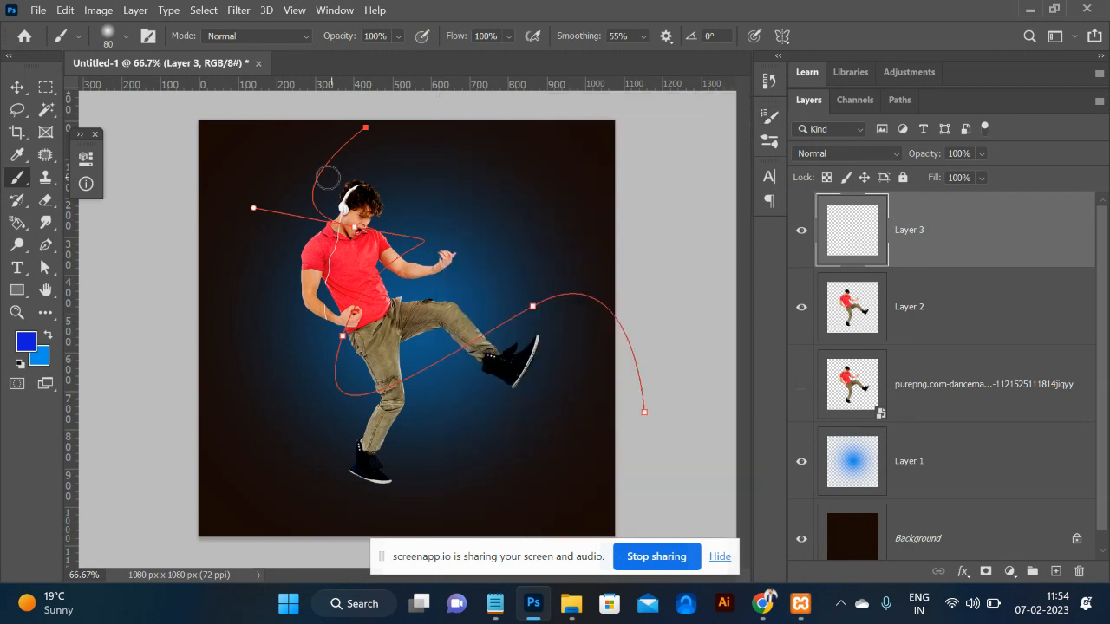
key(bracketleft)
key(bracketleft)
key(bracketleft)
key(bracketleft)
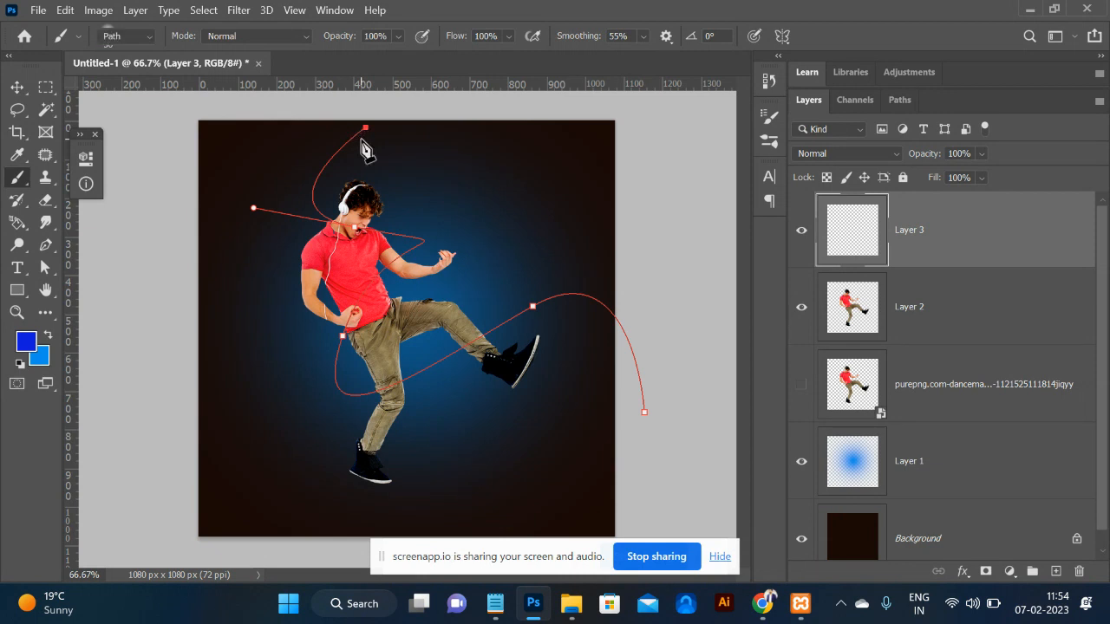
Stroke the path with the thinner blue brush to form the ribbon on Layer 3.
key(p)
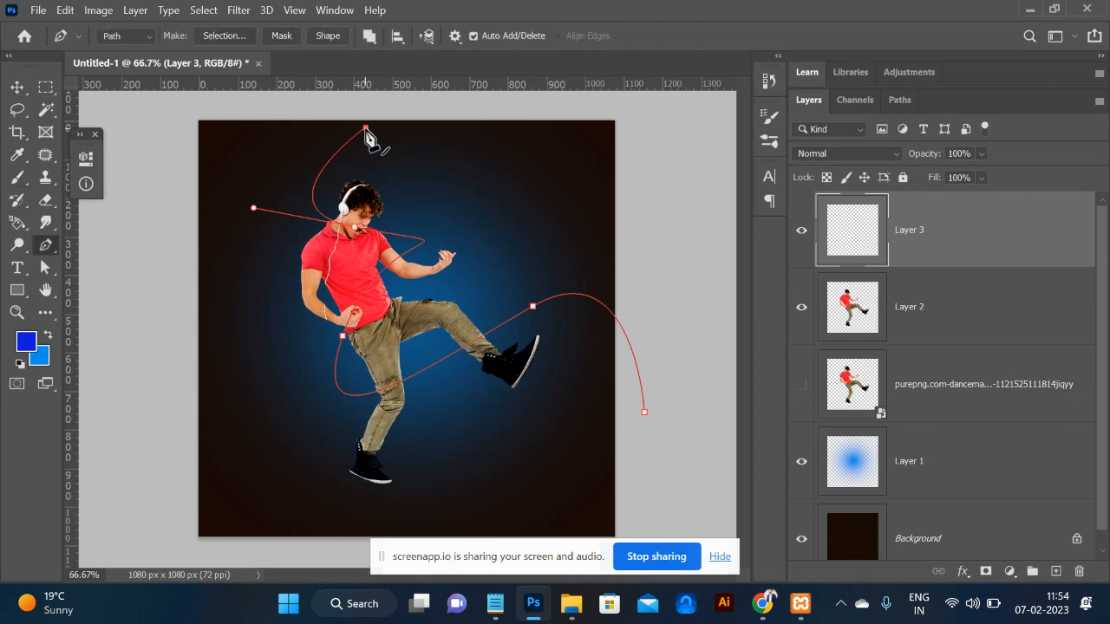
right_click(365, 130)
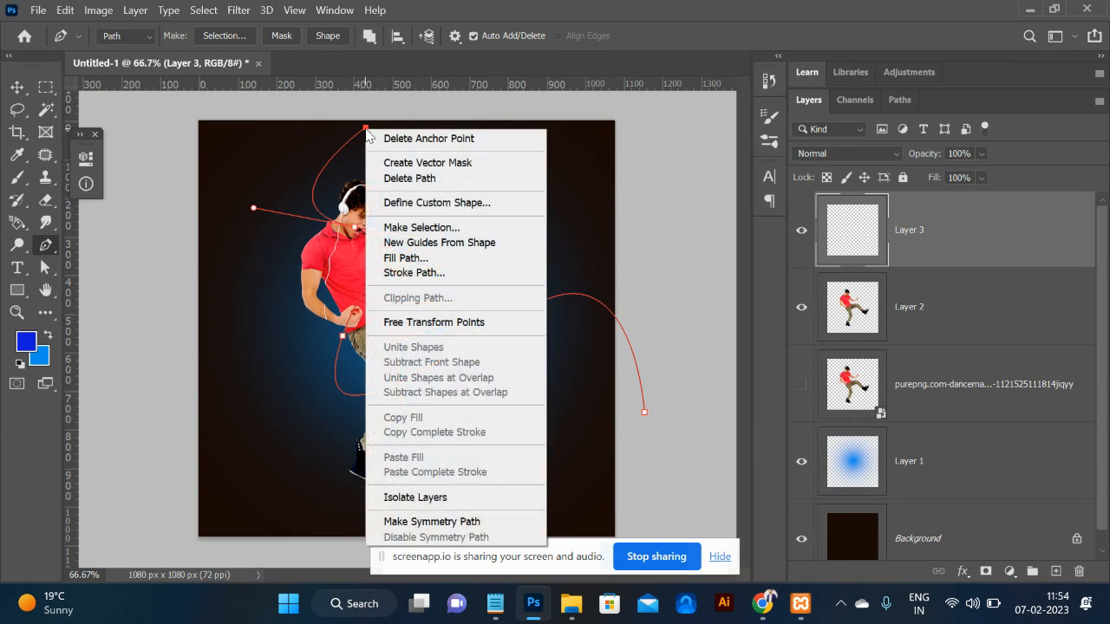
click(443, 274)
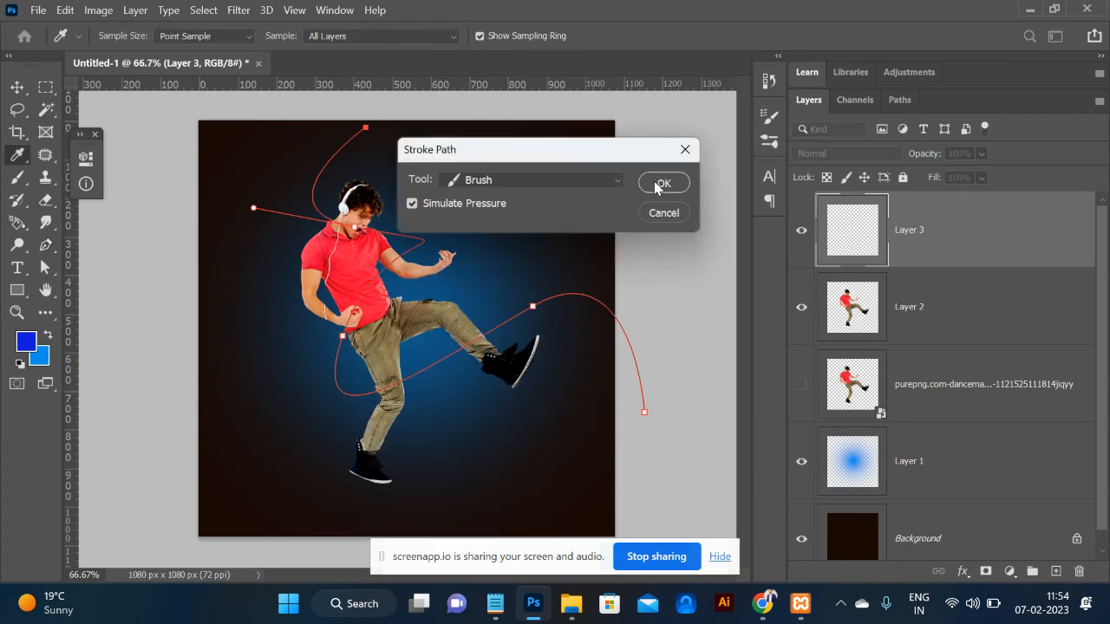
click(659, 183)
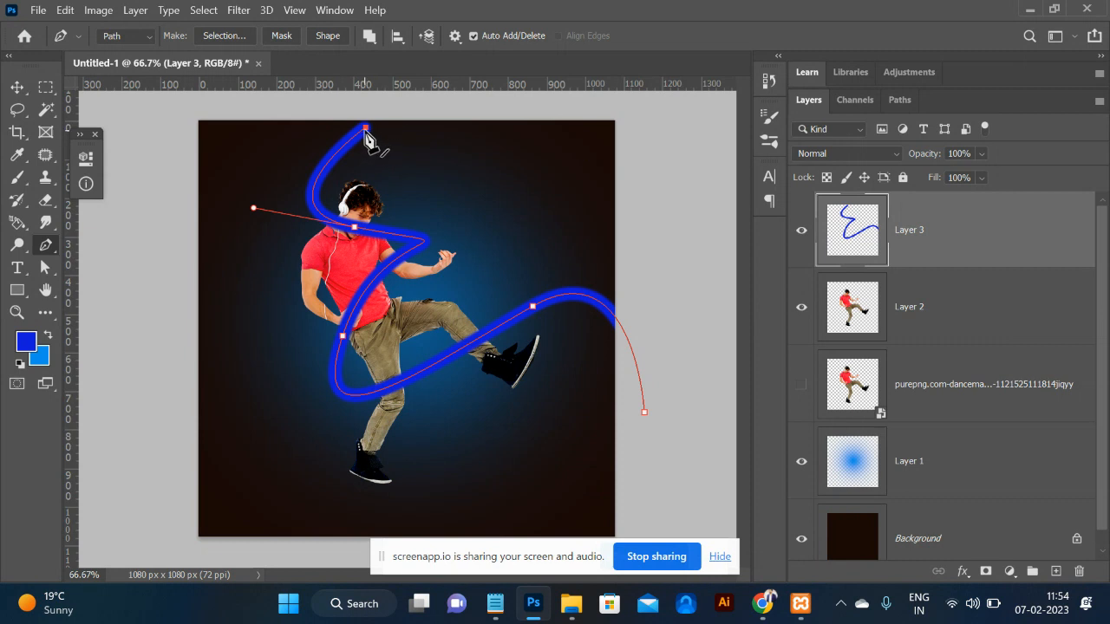
key(b)
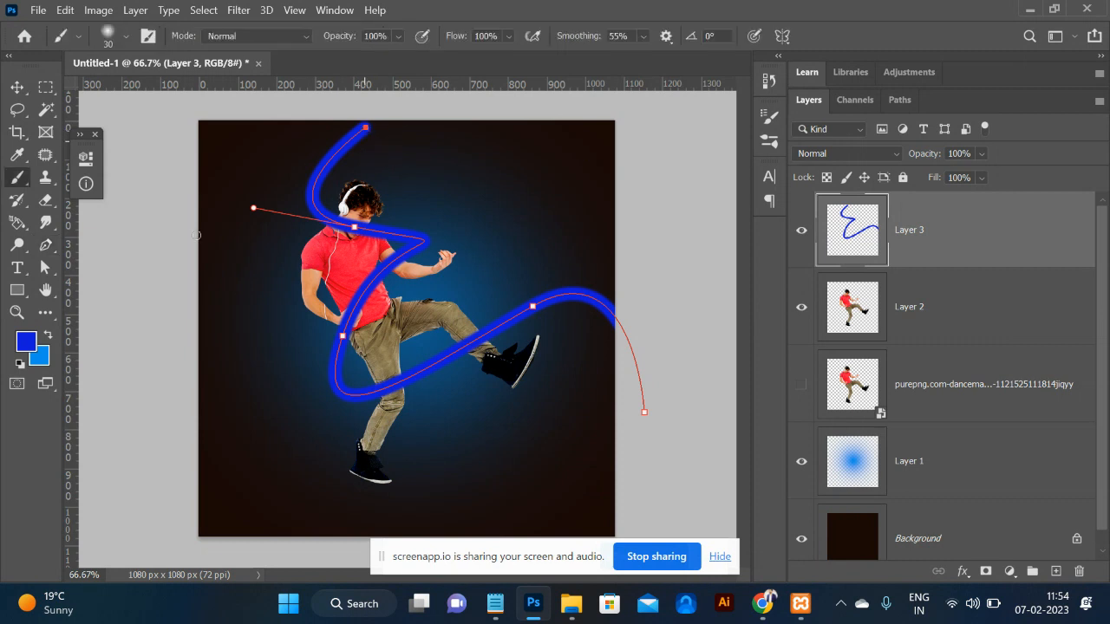
Set the foreground colour to near-white f3f3f6 and shrink the brush slightly.
click(27, 343)
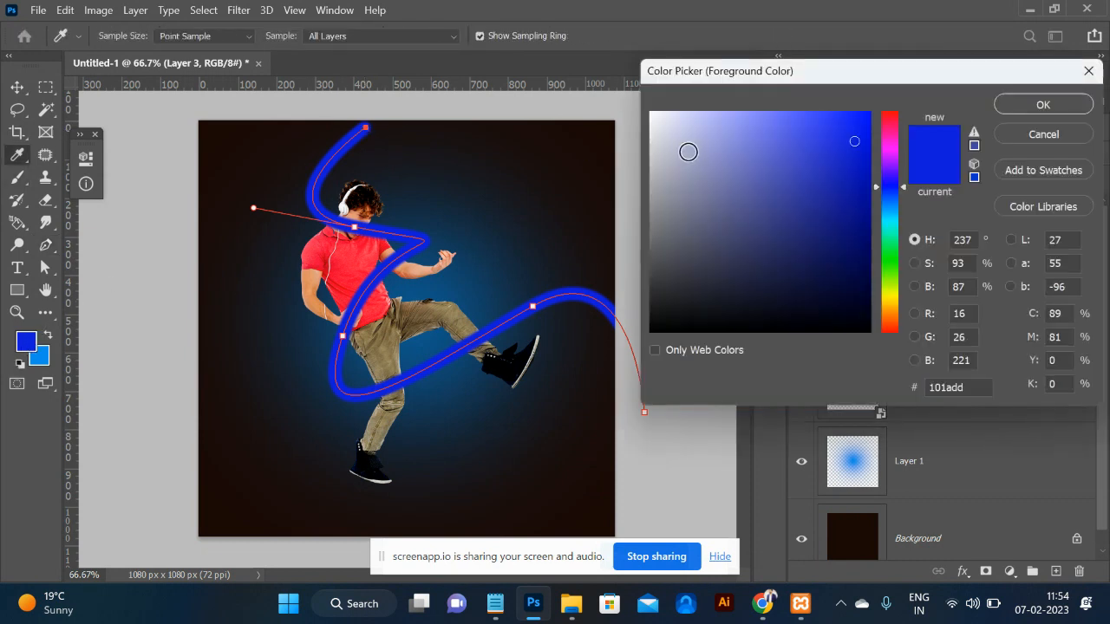
click(653, 119)
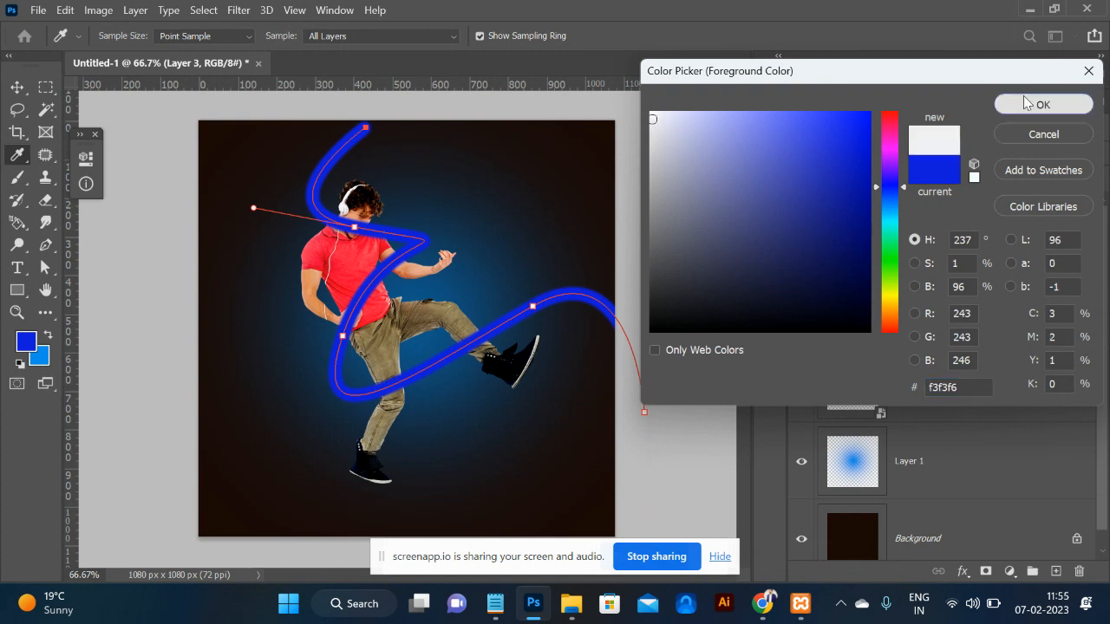
click(1025, 106)
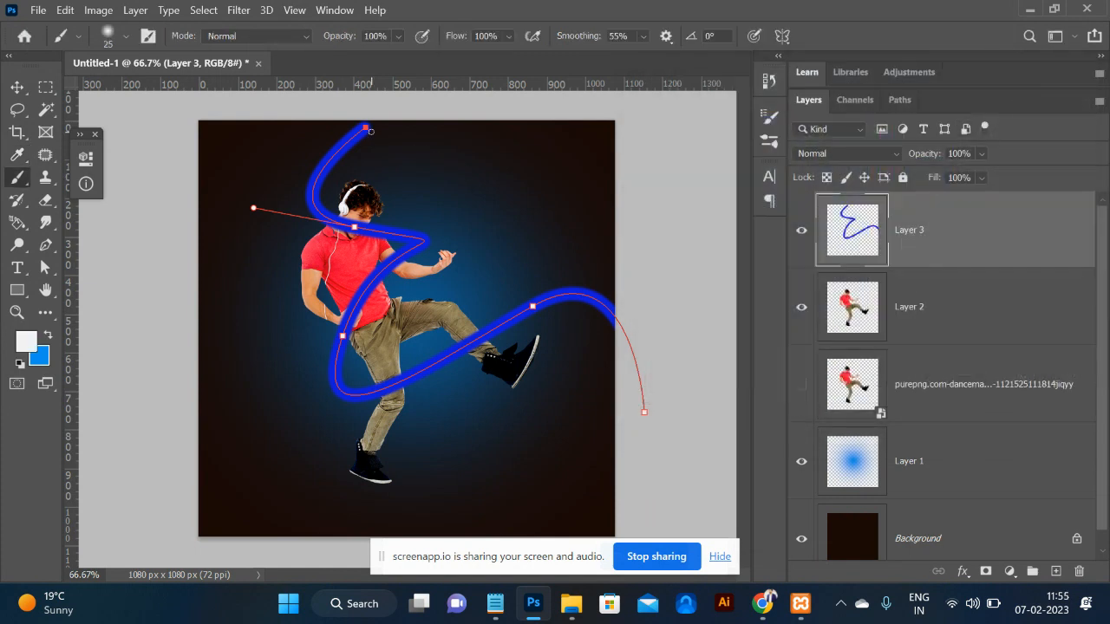
key(bracketleft)
Stroke the path in near-white for a neon core, then hide the path outline.
key(p)
right_click(366, 128)
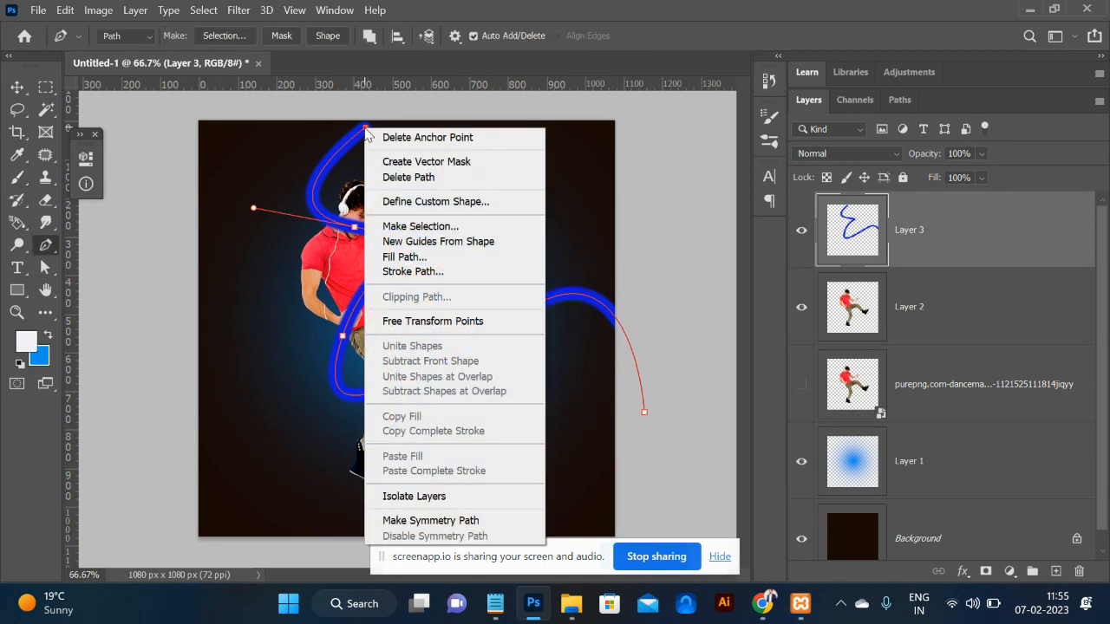
click(448, 272)
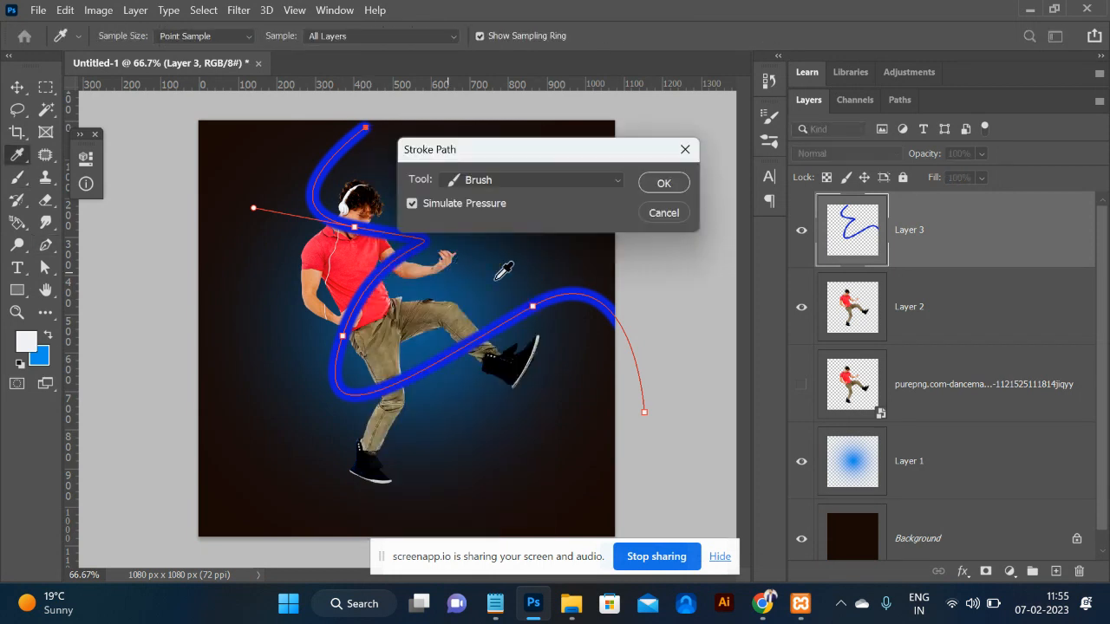
click(663, 185)
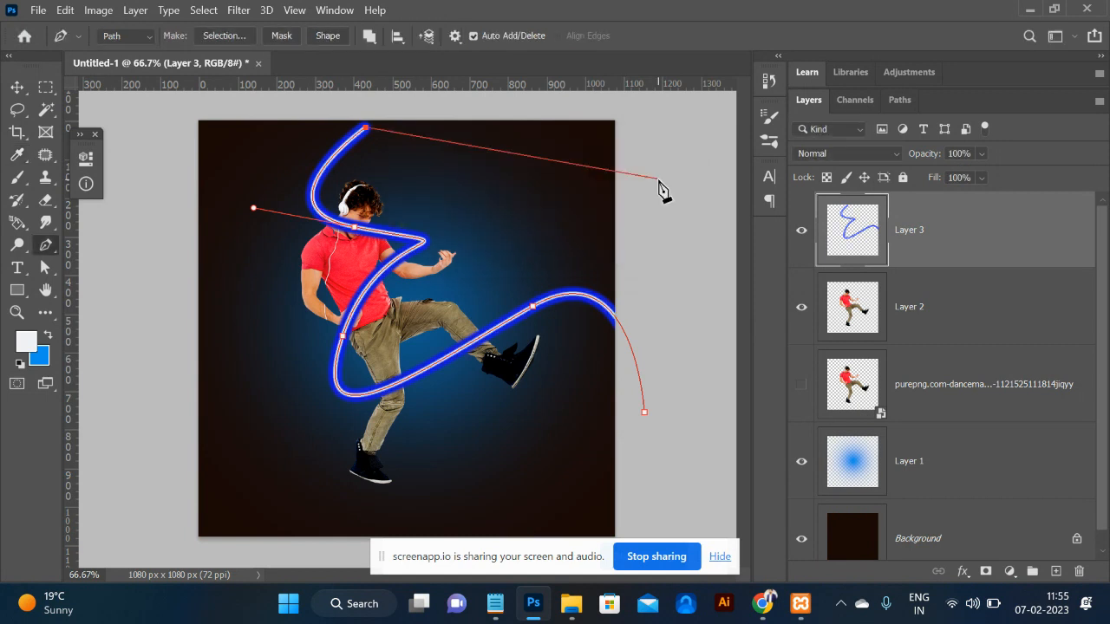
key(Return)
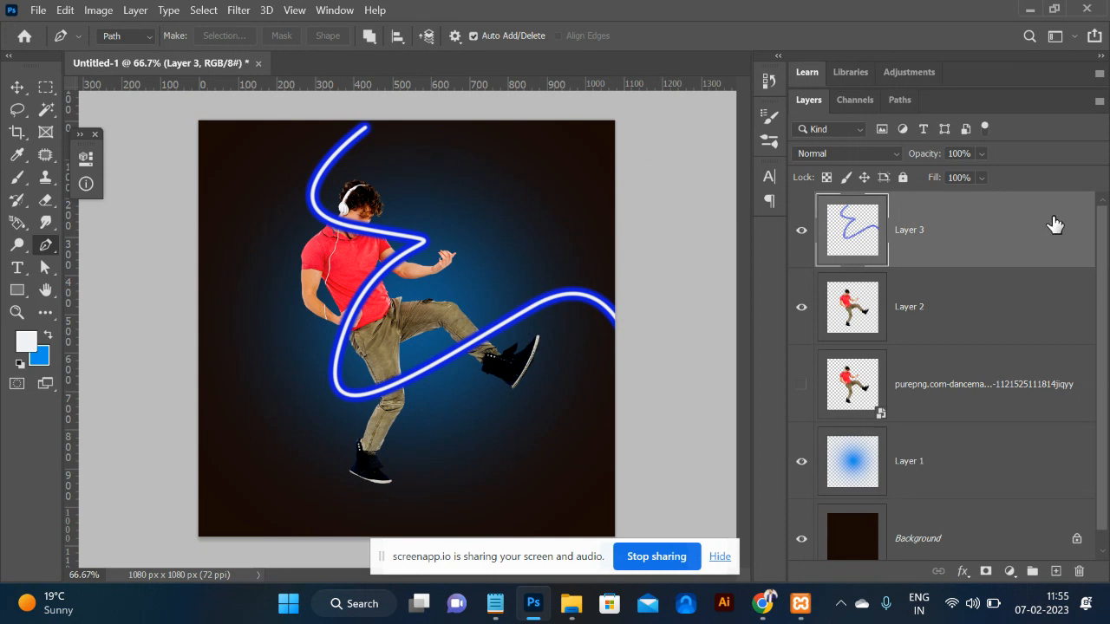
Set Layer 3's blend mode to Linear Dodge (Add) and zoom in on the dancer.
click(888, 154)
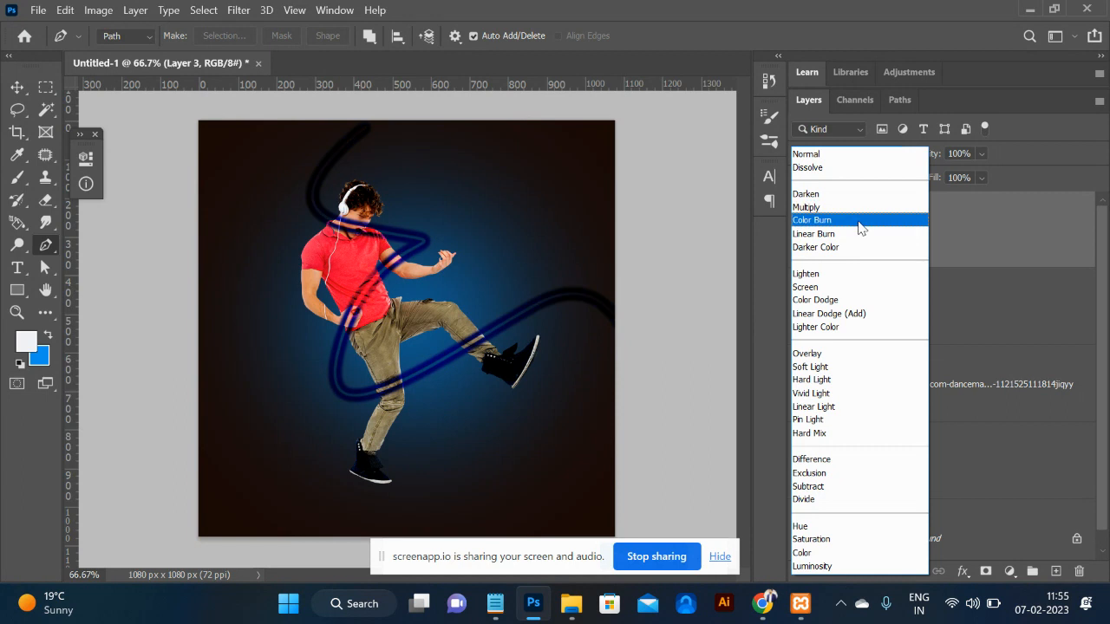
click(830, 314)
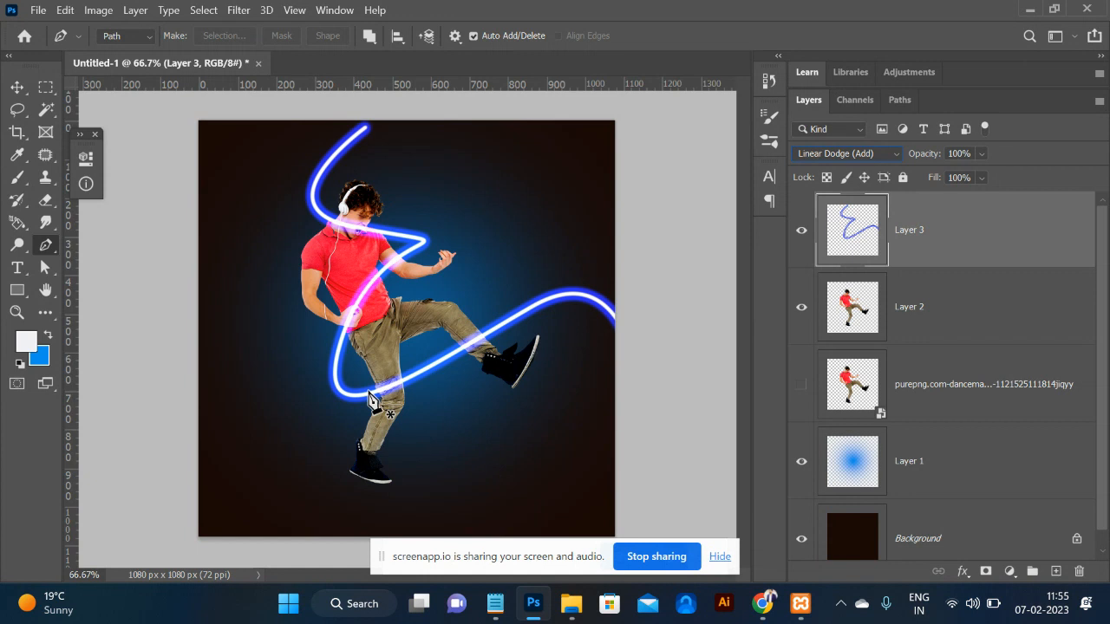
scroll(370, 399, up, 1)
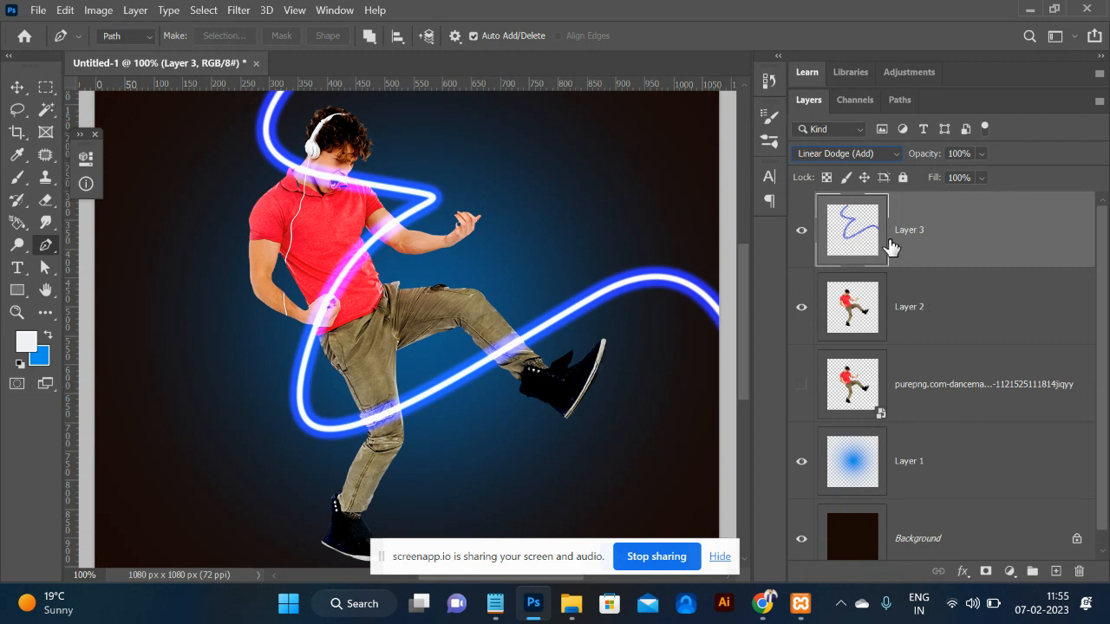
Look up the layer masking line in the notes, then return to Photoshop.
key(alt+Tab)
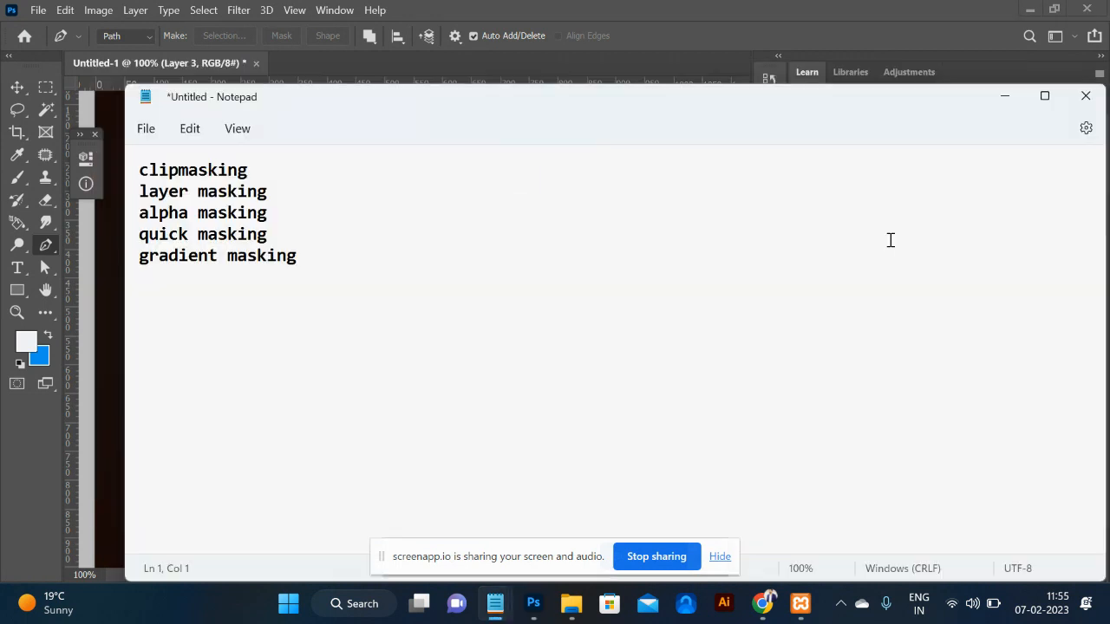
triple_click(282, 195)
key(alt+Tab)
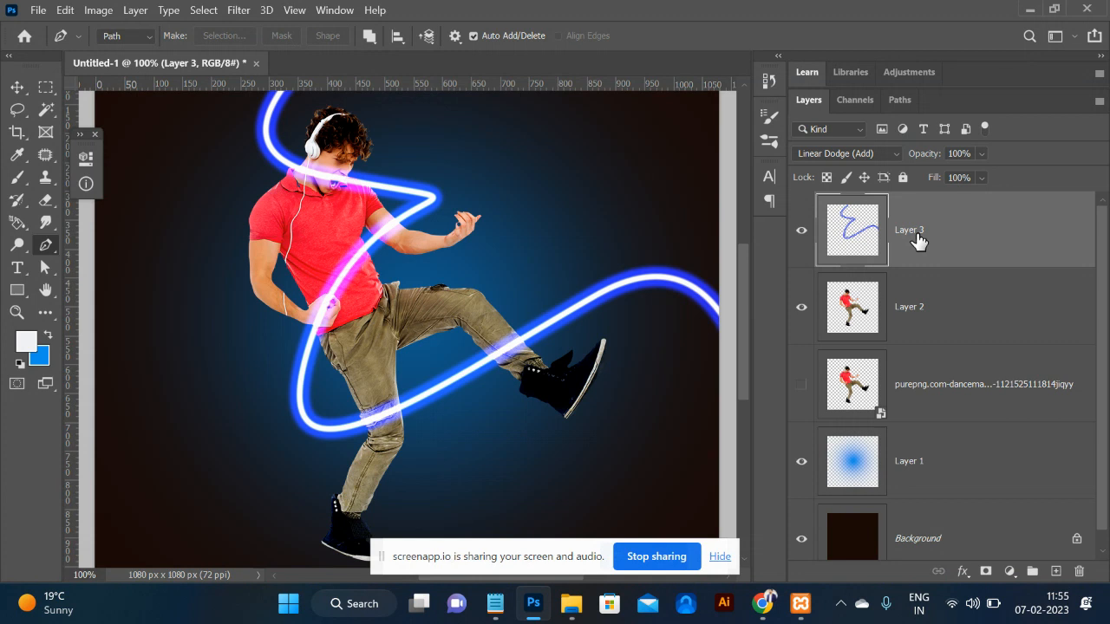
Add a layer mask to Layer 3 and paint out the lower-leg glow with a 300 px soft round brush.
click(986, 573)
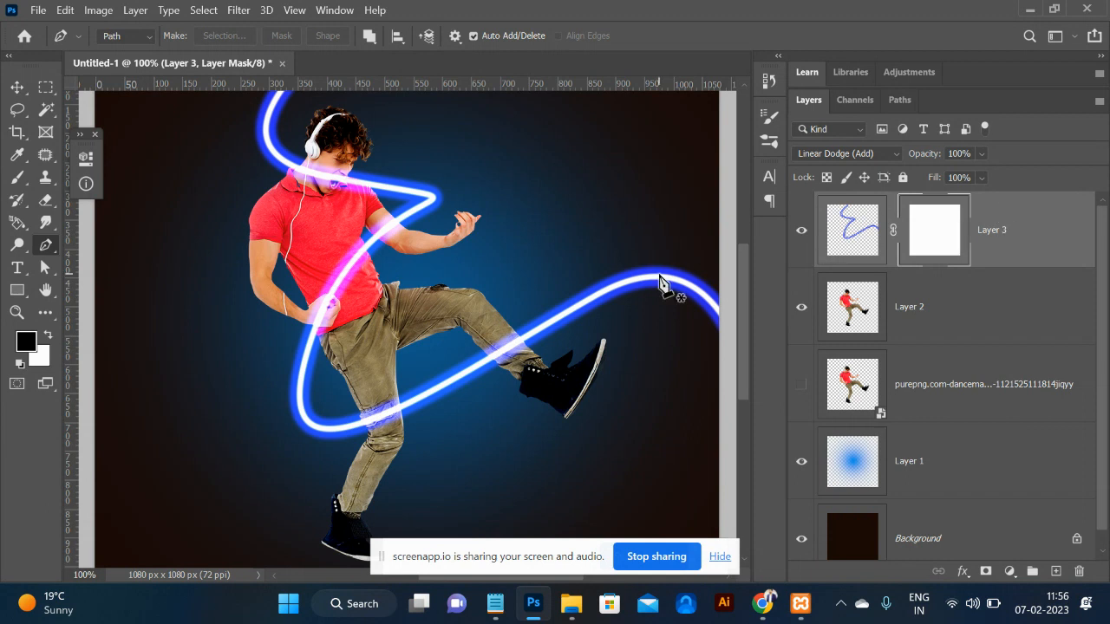
key(b)
key(ctrl+plus)
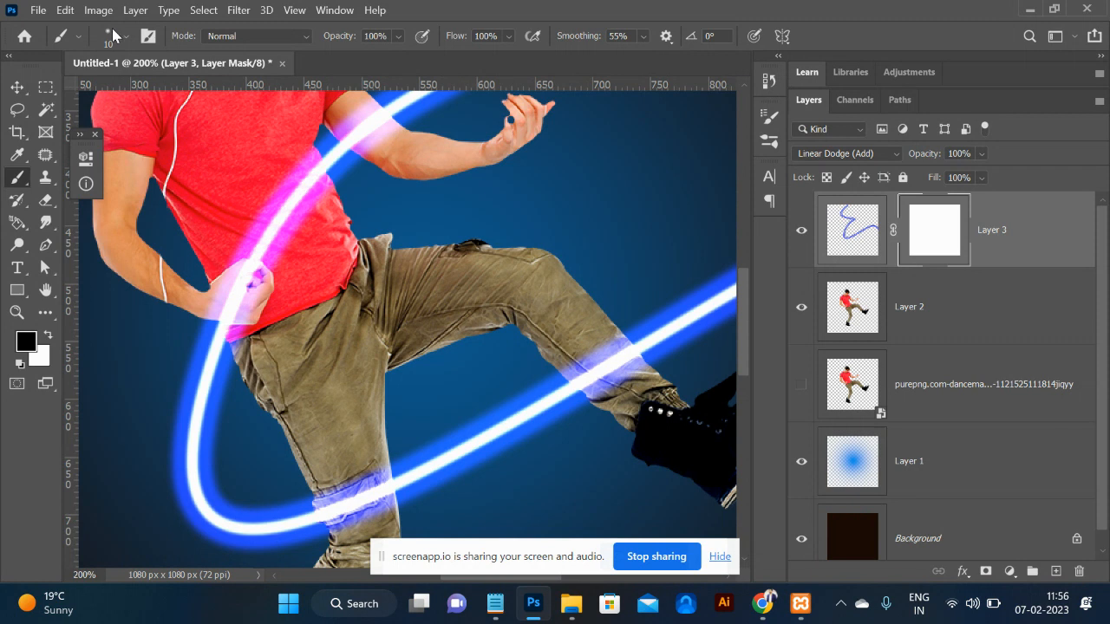
click(112, 35)
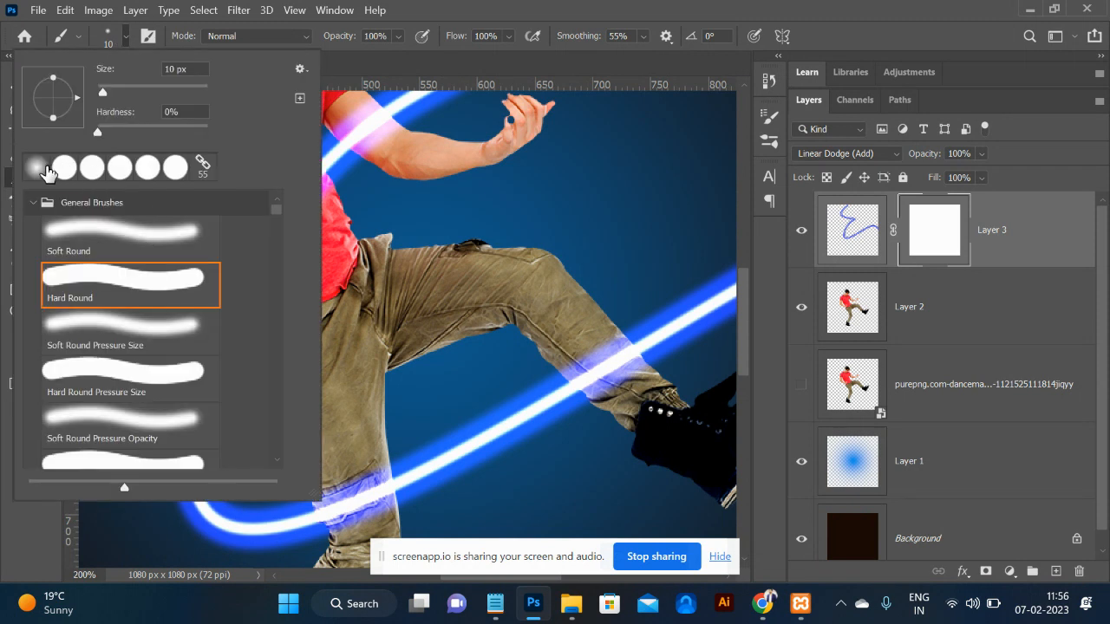
click(37, 168)
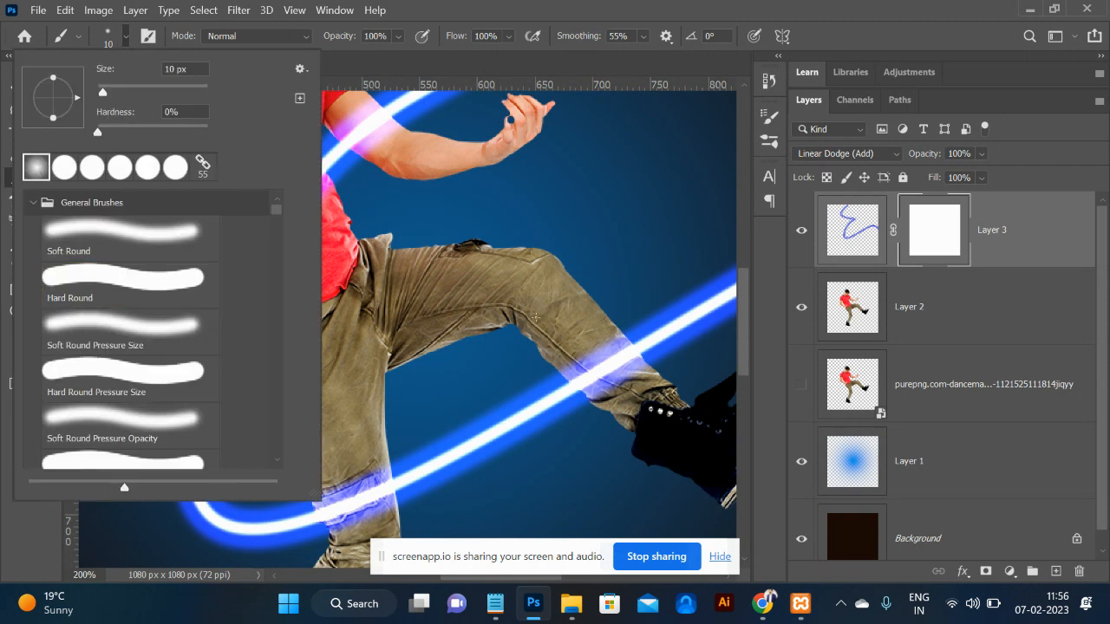
click(18, 505)
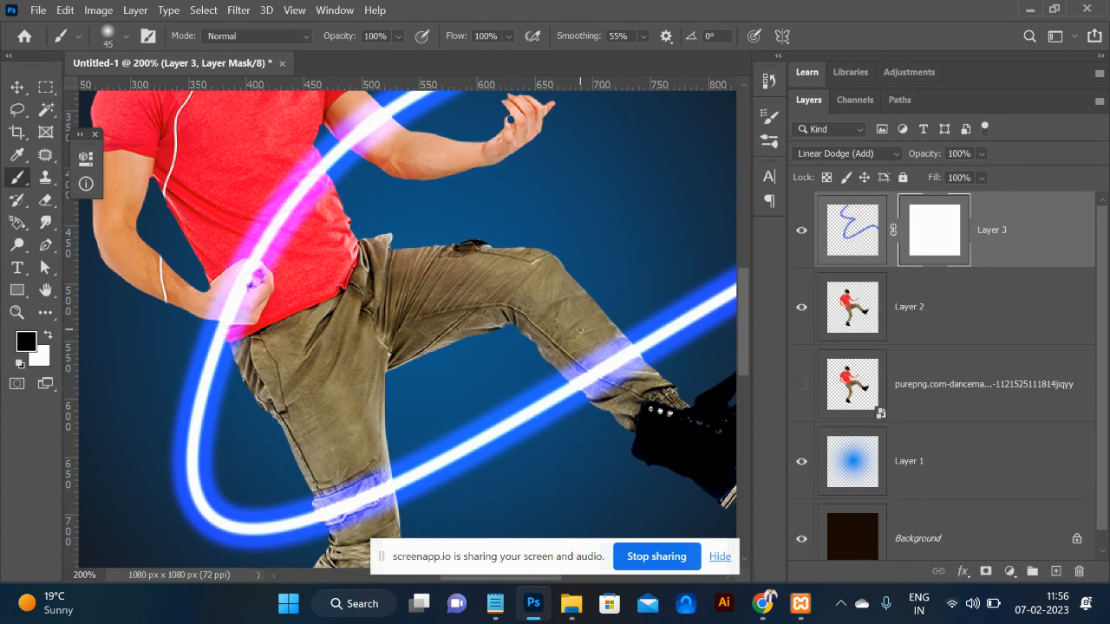
key(bracketright)
key(bracketright)
key(bracketright)
key(bracketright)
key(bracketright)
key(bracketright)
key(bracketright)
mouse_move(614, 365)
mouse_down()
mouse_move(579, 345)
mouse_move(625, 391)
mouse_move(588, 349)
mouse_move(583, 378)
mouse_up()
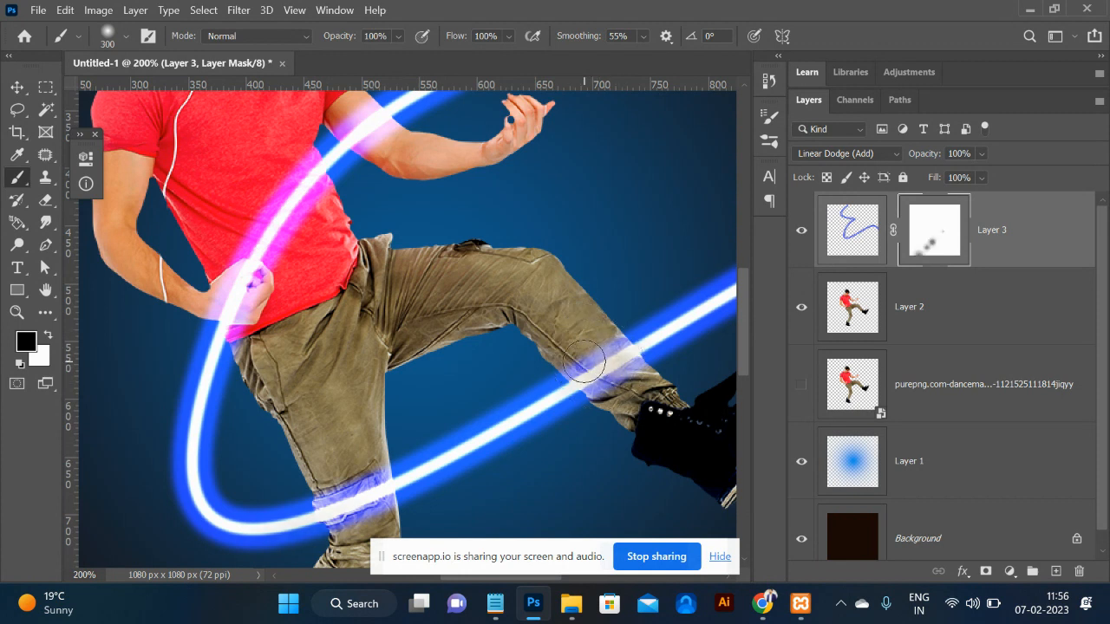
Append the default brushes, set the brush to 183 px, and dab the mask over the leg.
click(126, 36)
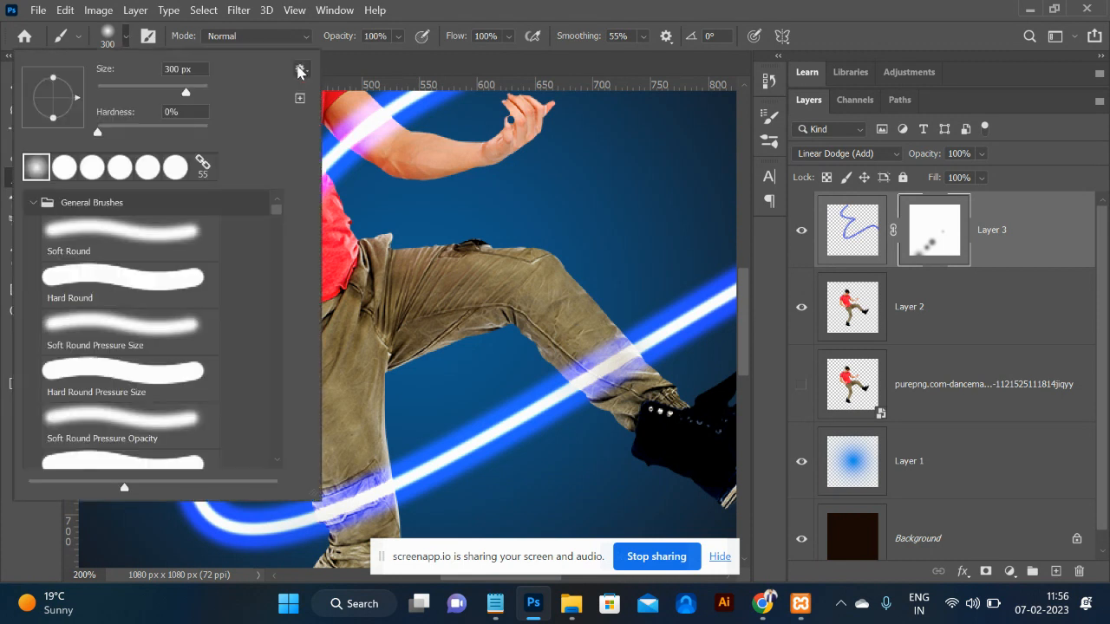
click(300, 69)
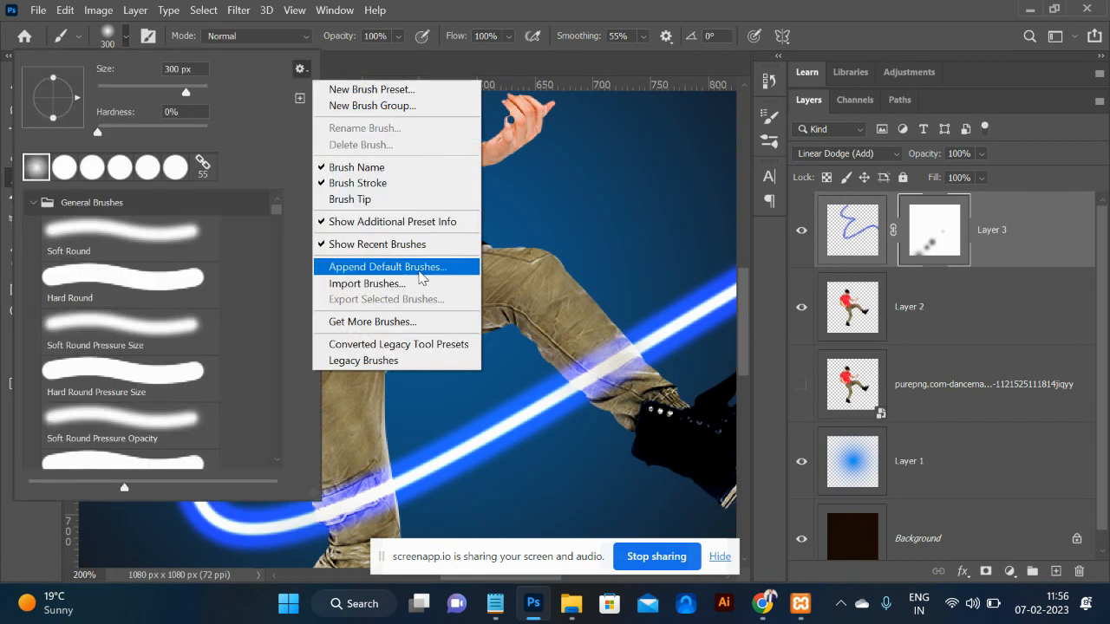
click(421, 275)
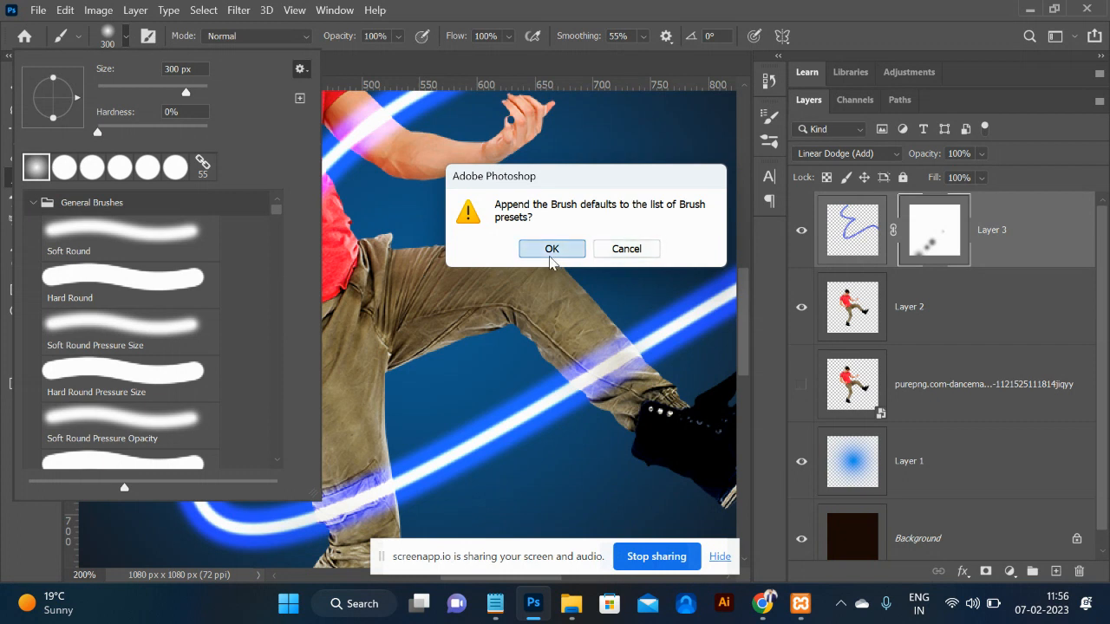
click(553, 248)
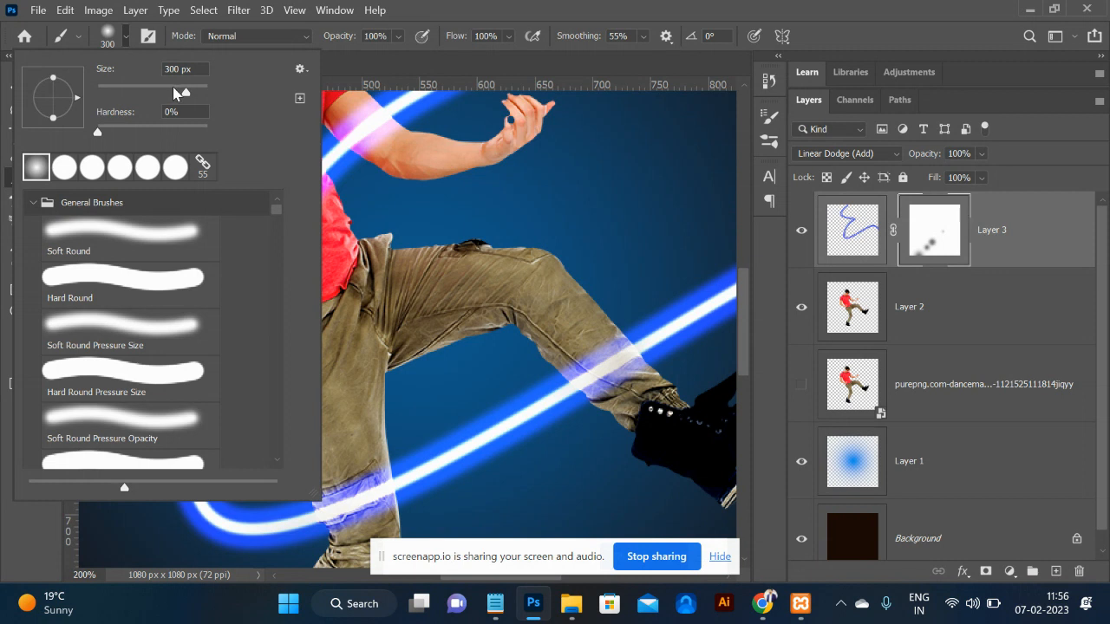
drag(182, 92, 176, 92)
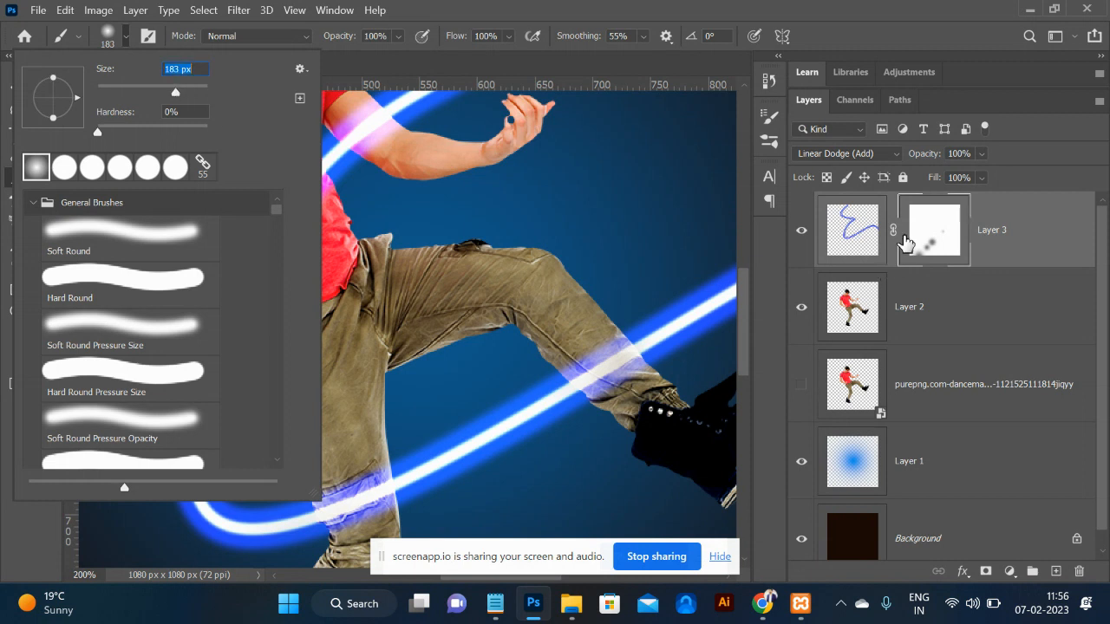
click(931, 247)
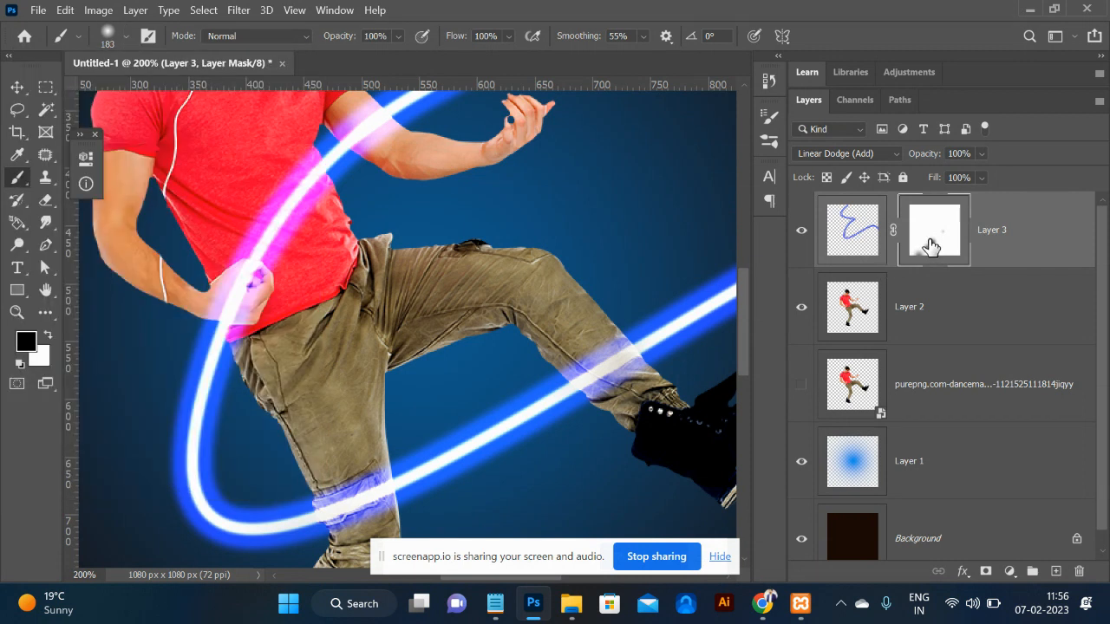
click(594, 359)
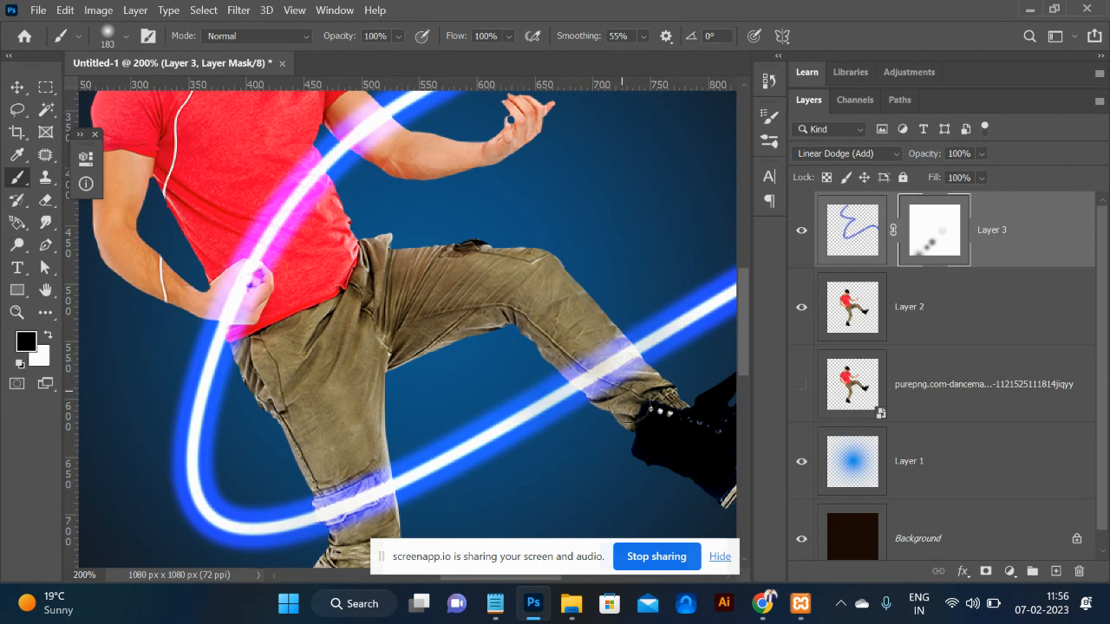
Shrink the brush and paint Layer 3's mask to dim the glow over the red shirt.
key(bracketleft)
key(bracketleft)
key(bracketleft)
key(bracketleft)
click(835, 241)
click(936, 236)
click(268, 208)
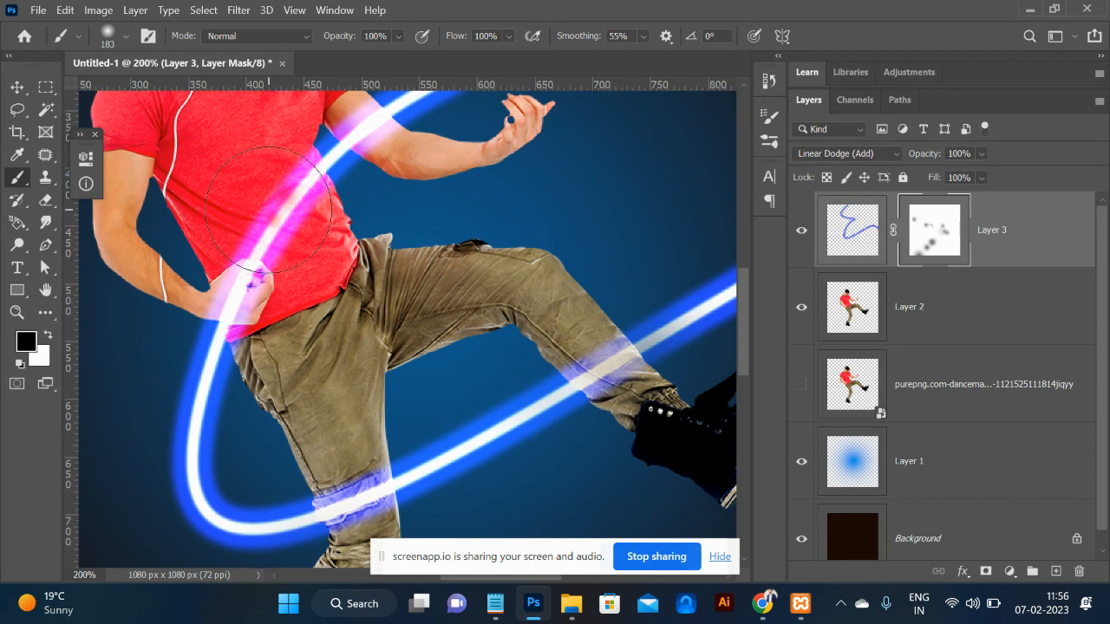
Set the brush to 100% hardness at 69 px, paint over the lower-leg glow, then undo the dabs.
click(117, 37)
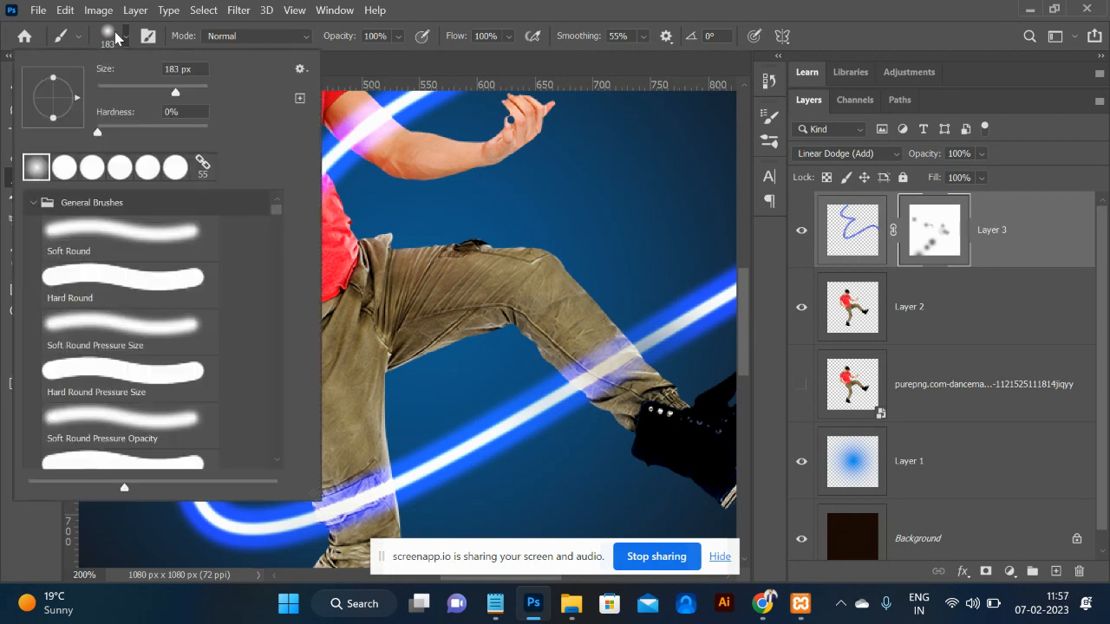
drag(172, 138, 251, 136)
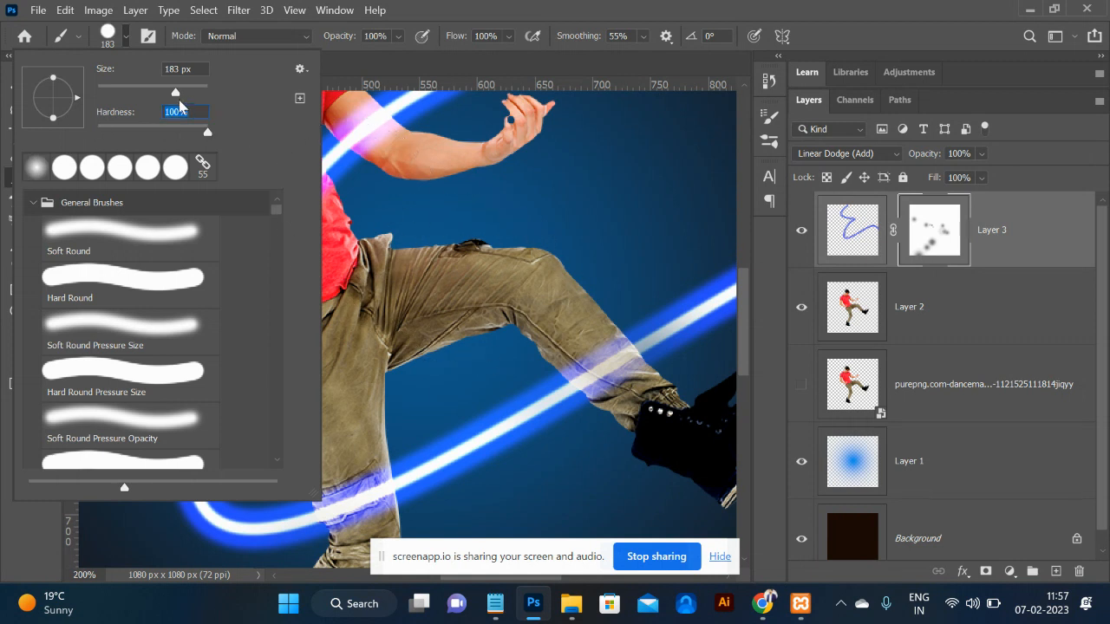
drag(174, 95, 150, 94)
click(137, 92)
mouse_move(600, 362)
mouse_down()
mouse_move(609, 354)
mouse_move(615, 378)
mouse_up()
click(611, 375)
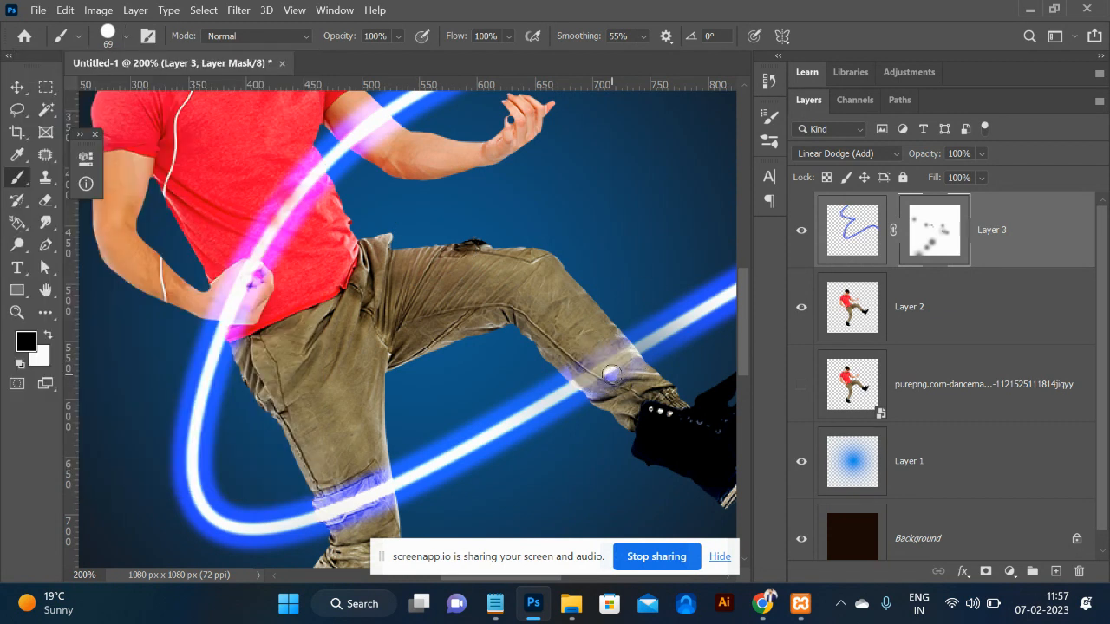
click(611, 373)
click(611, 373)
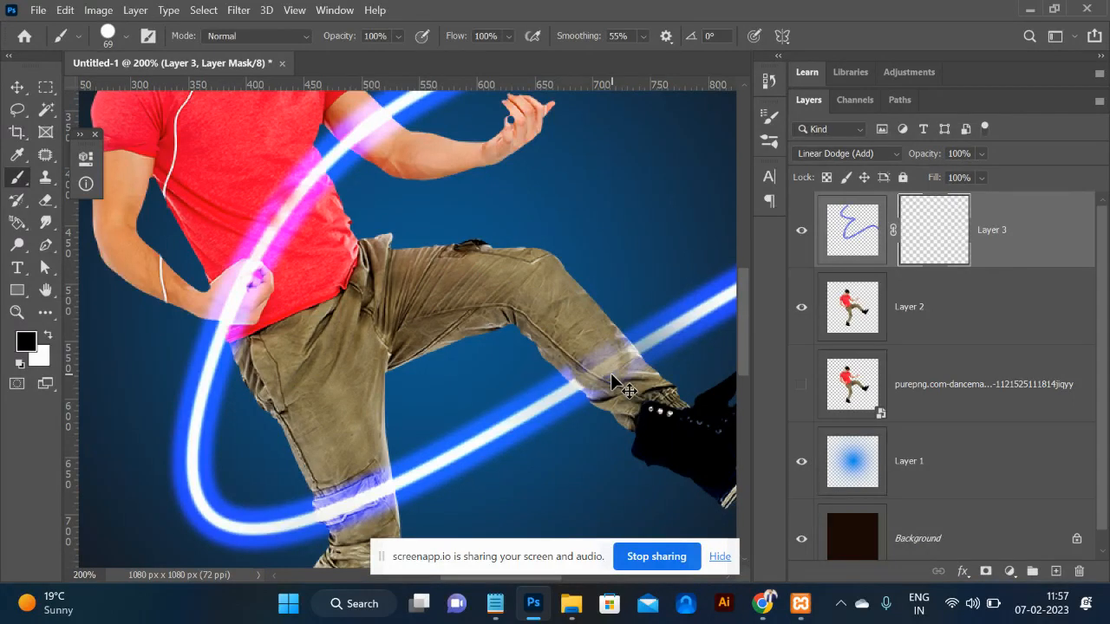
click(610, 373)
key(ctrl+z)
key(ctrl+z)
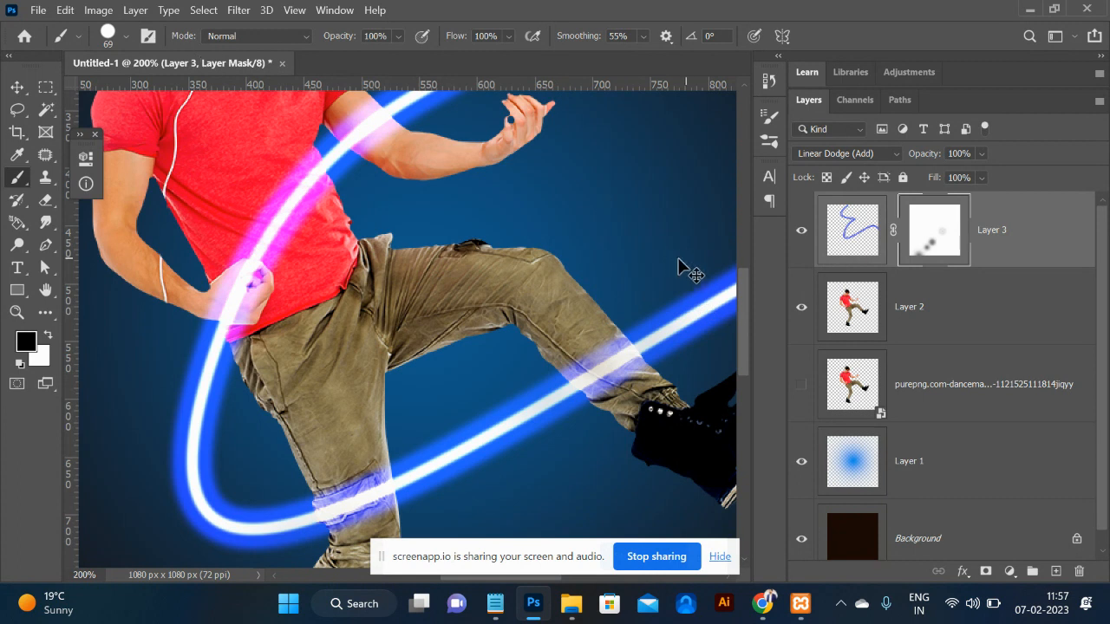
Undo the last mask dab and turn off Shape Dynamics, Scattering and Color Dynamics.
key(ctrl+z)
key(ctrl+z)
key(ctrl+z)
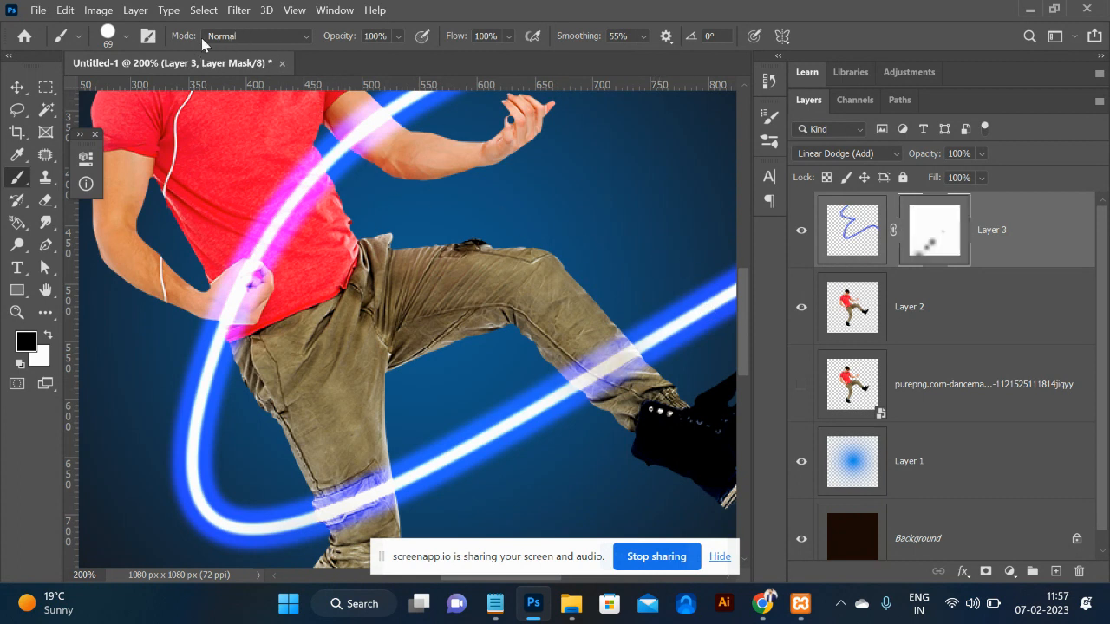
click(149, 39)
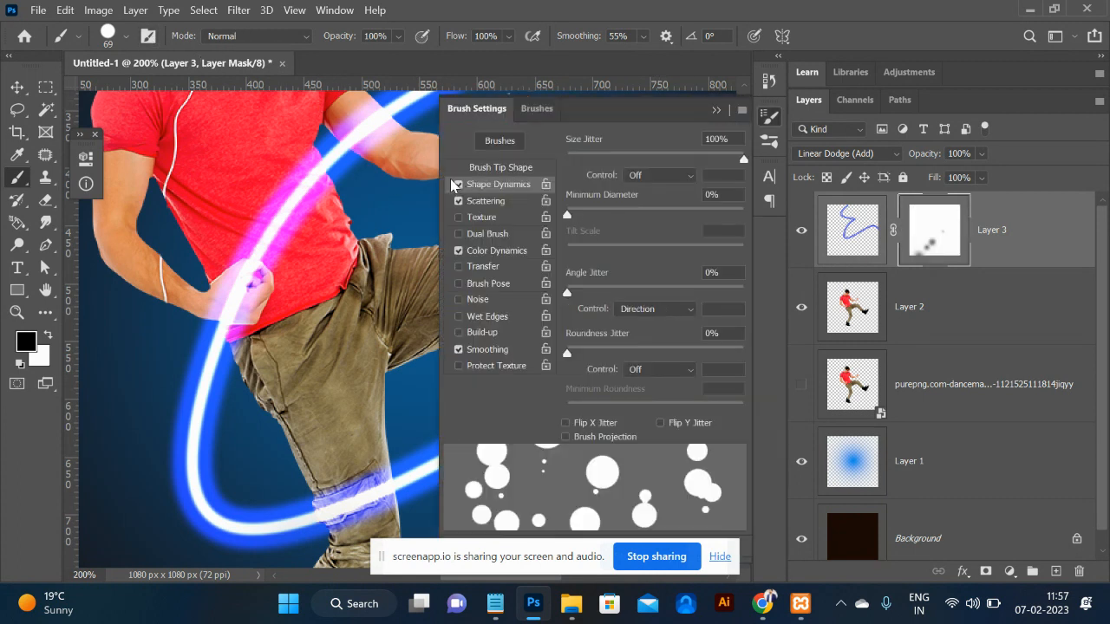
click(458, 184)
click(457, 201)
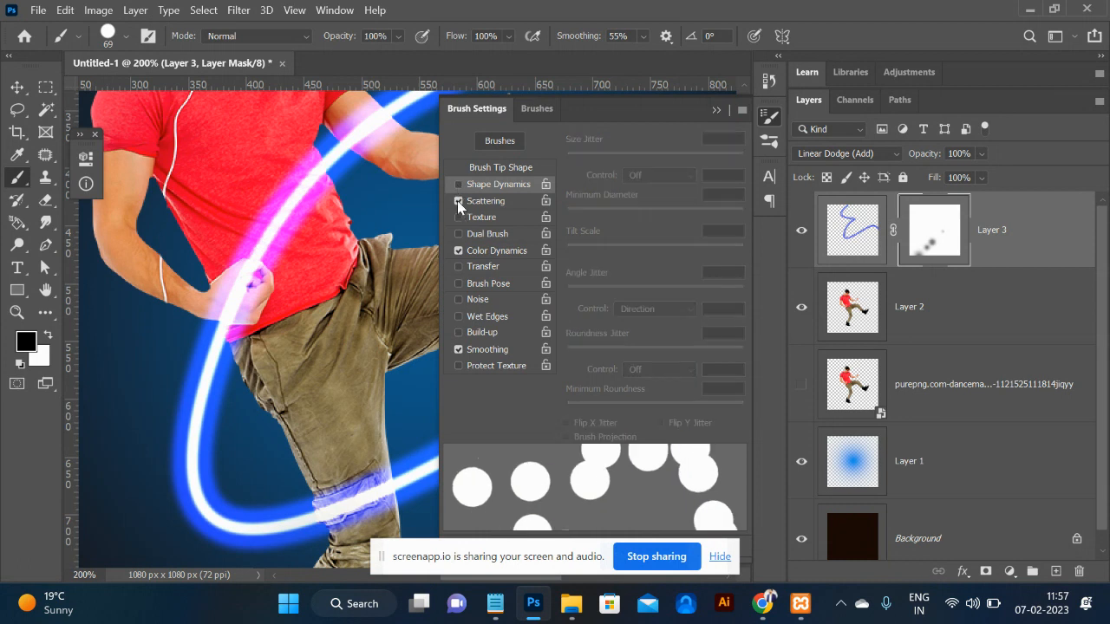
click(457, 200)
click(457, 250)
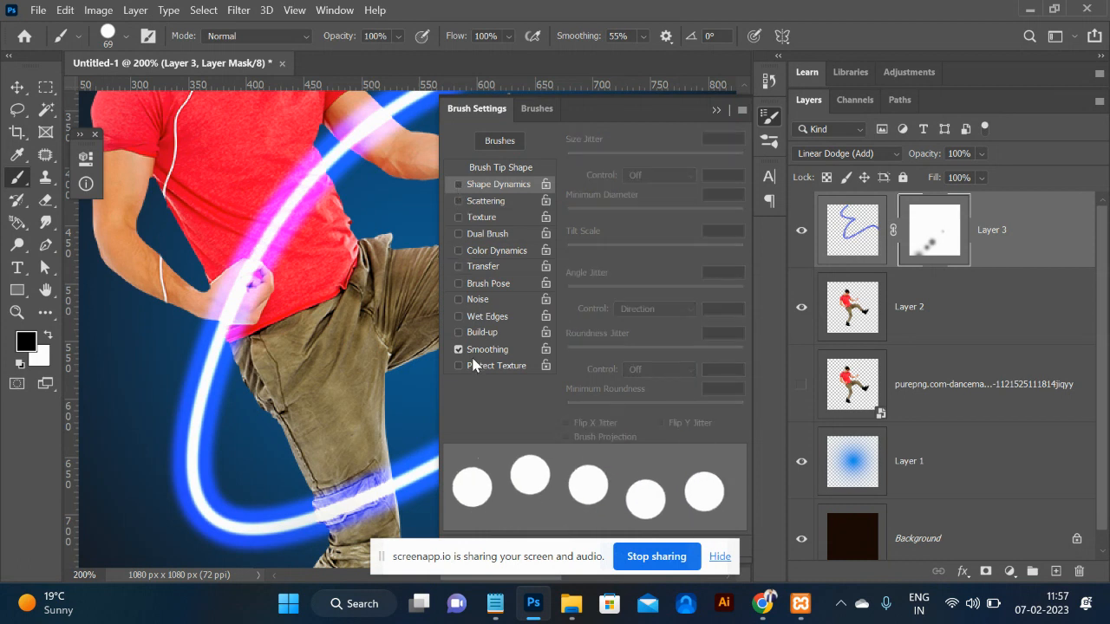
Set the brush tip to 1% spacing and 37 px size, then collapse Brush Settings.
click(506, 166)
drag(678, 411, 532, 403)
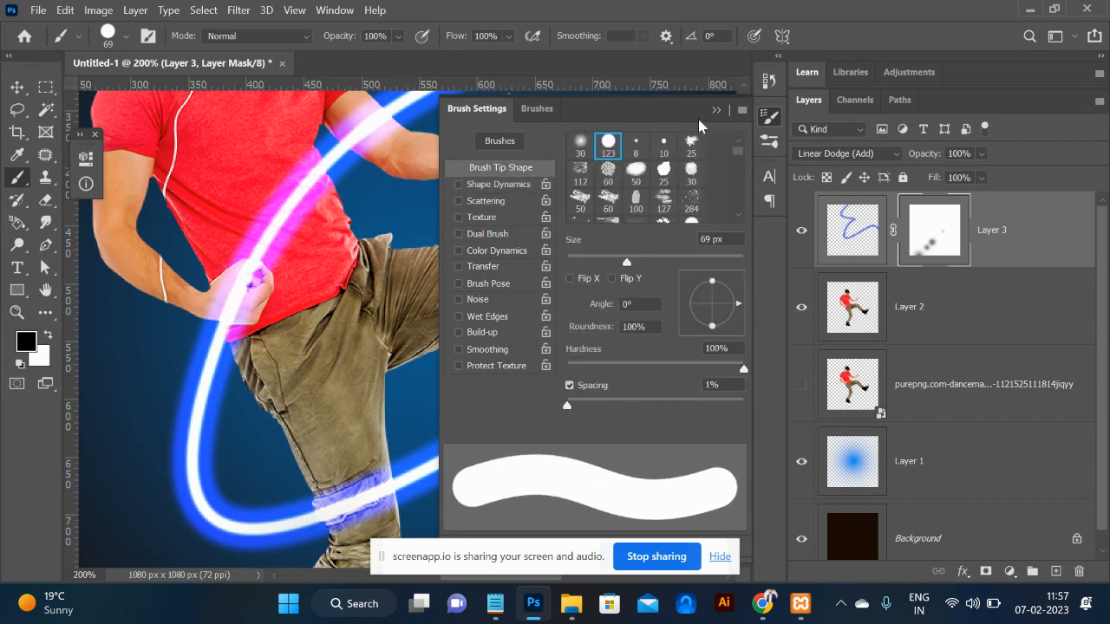
click(600, 257)
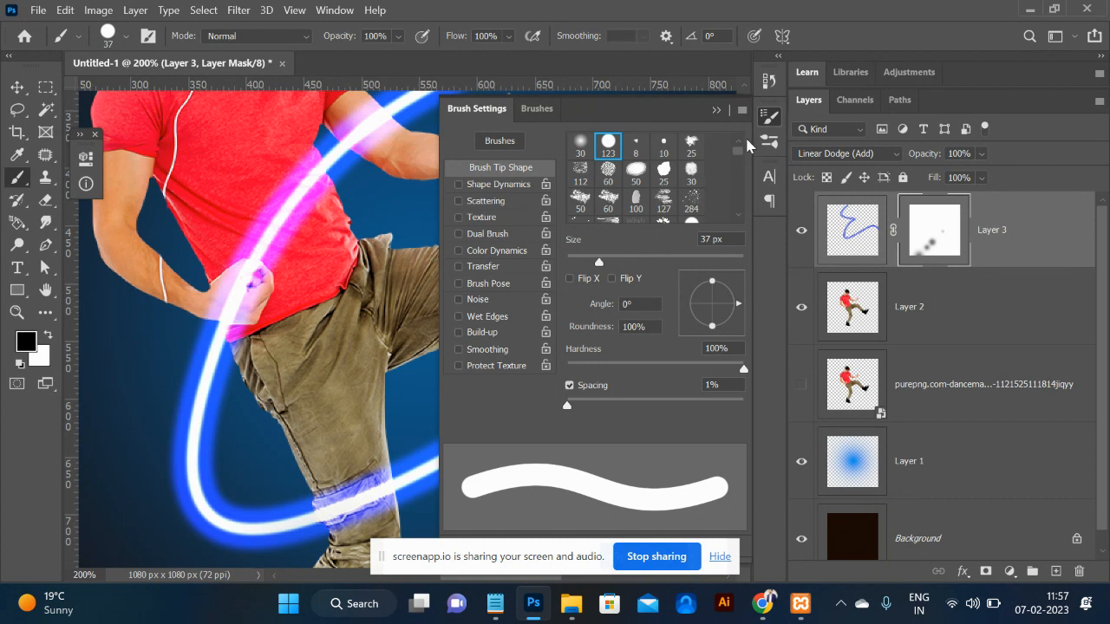
click(716, 111)
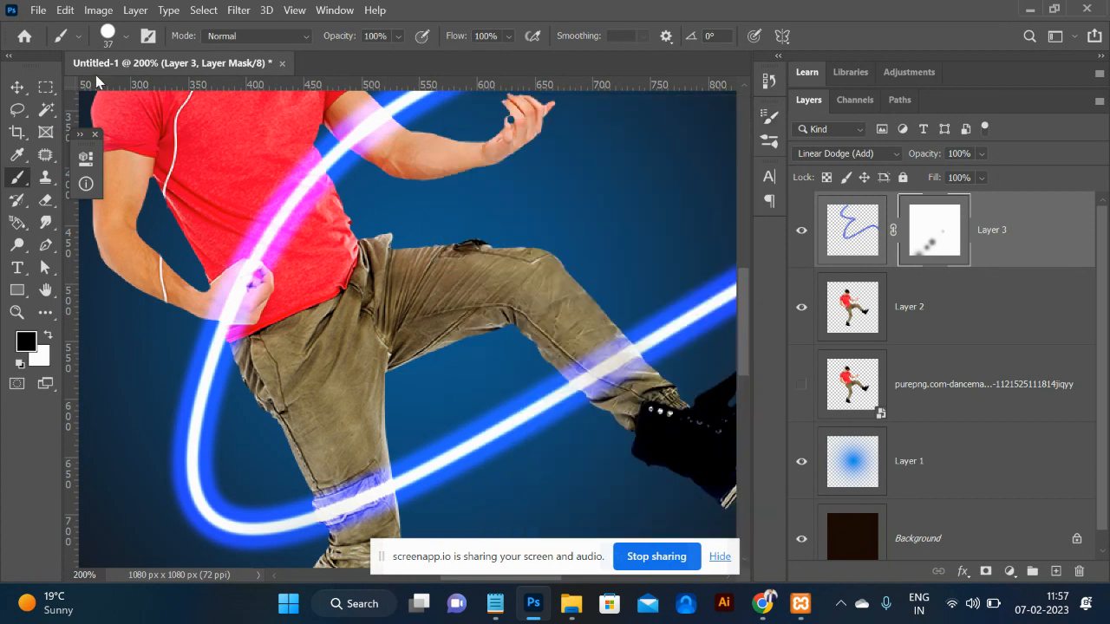
click(110, 34)
Set 0% hardness, mask the knee glow in black then restore it in white, and load Layer 2's outline.
drag(205, 131, 128, 129)
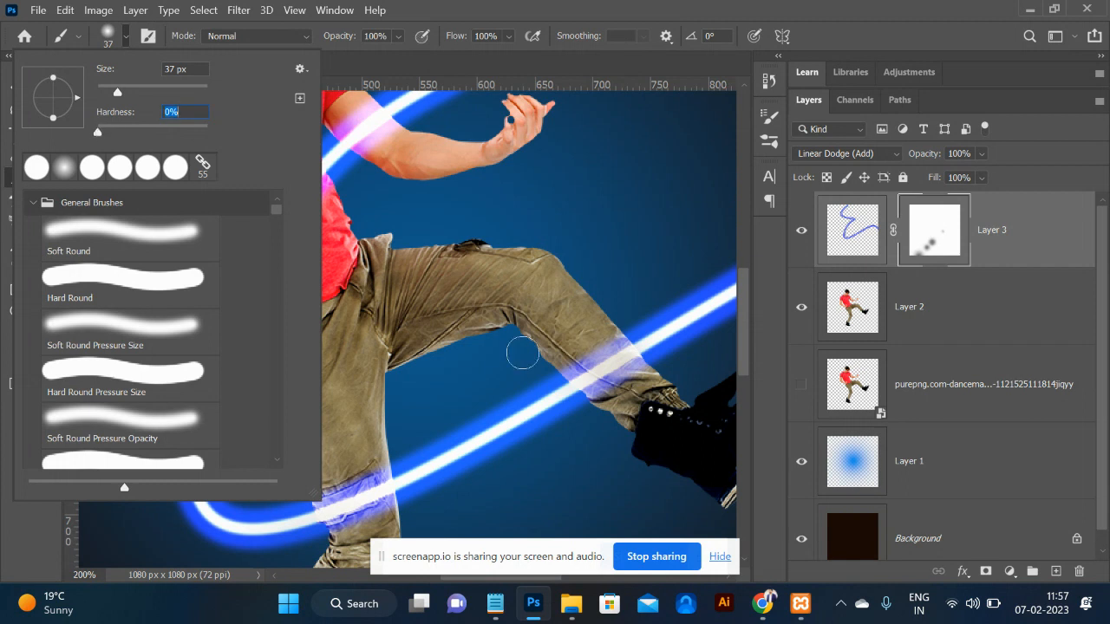
mouse_move(584, 366)
mouse_down()
mouse_move(623, 379)
mouse_move(605, 359)
mouse_up()
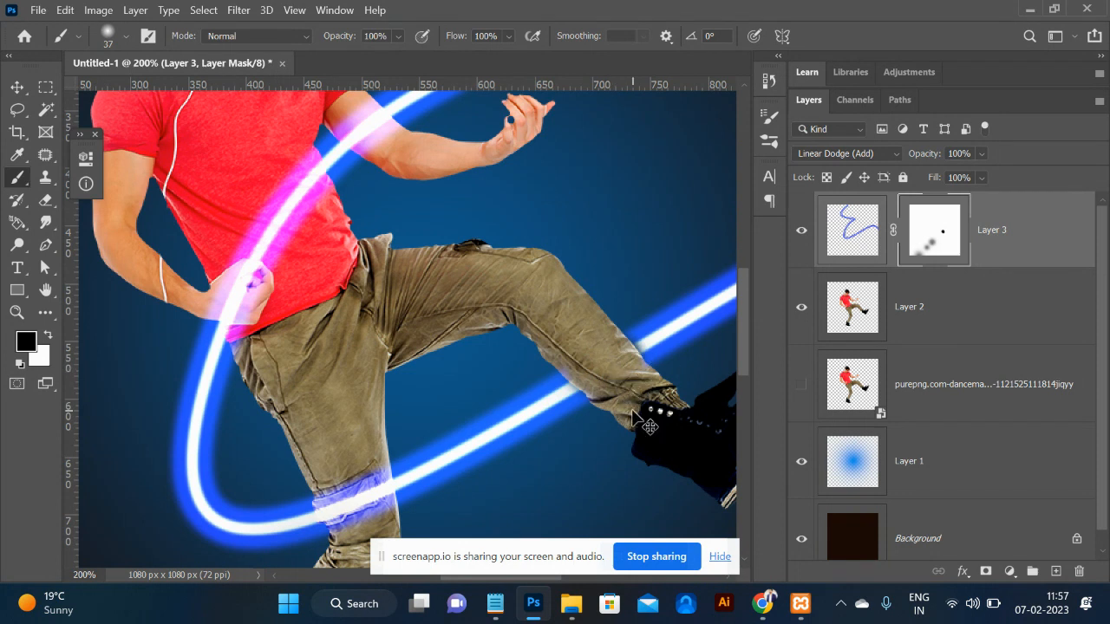
key(ctrl+z)
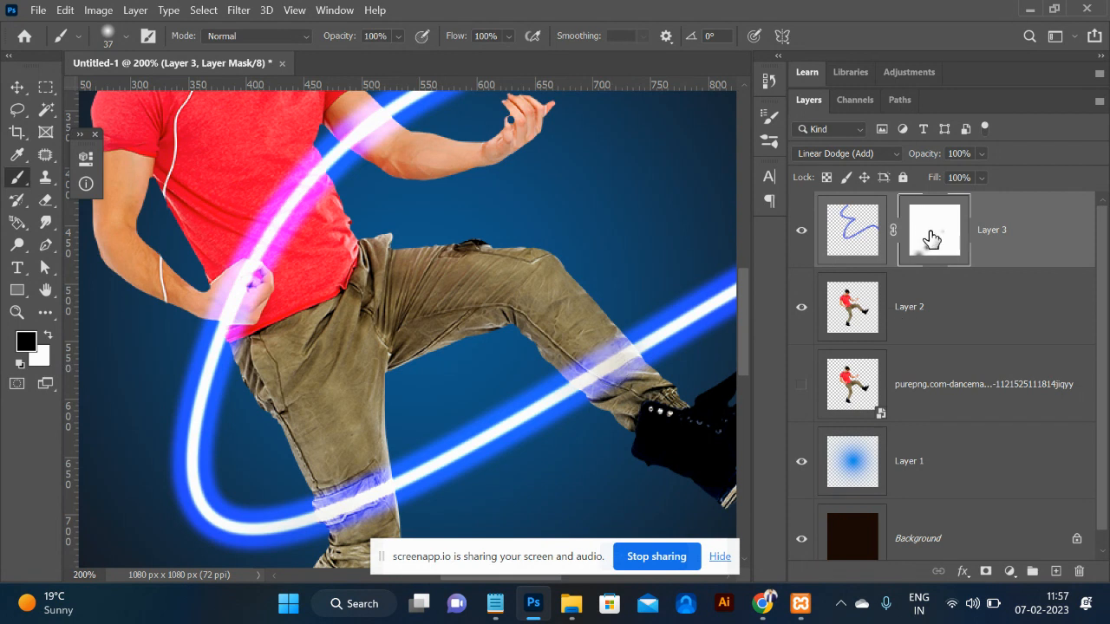
mouse_move(611, 357)
mouse_down()
mouse_move(595, 344)
mouse_move(625, 373)
mouse_move(589, 382)
mouse_move(594, 355)
mouse_move(611, 357)
mouse_up()
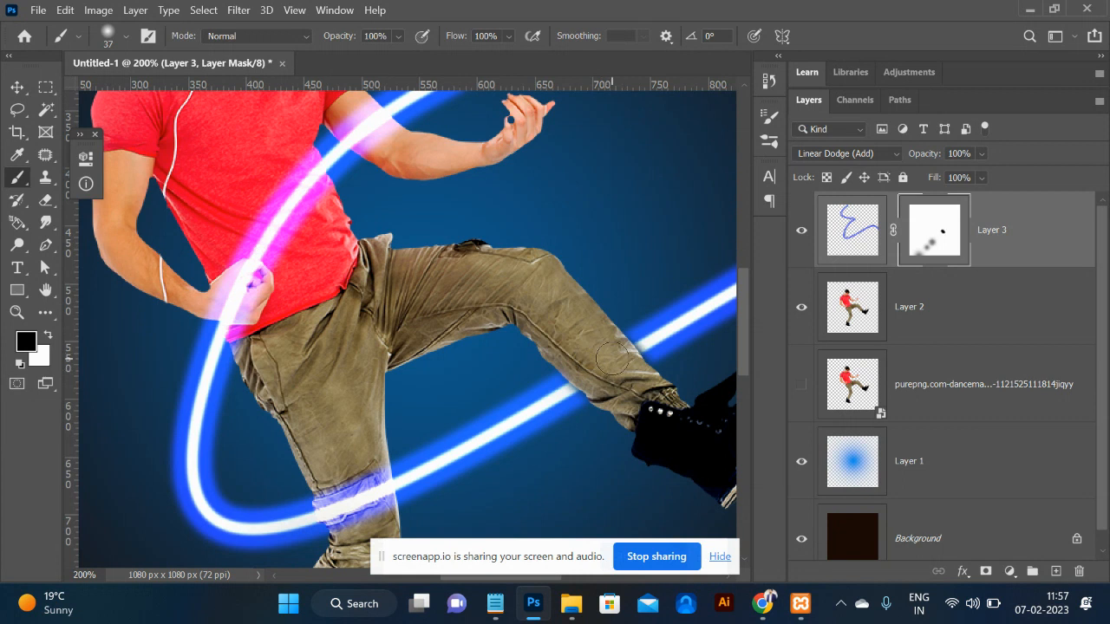
click(48, 336)
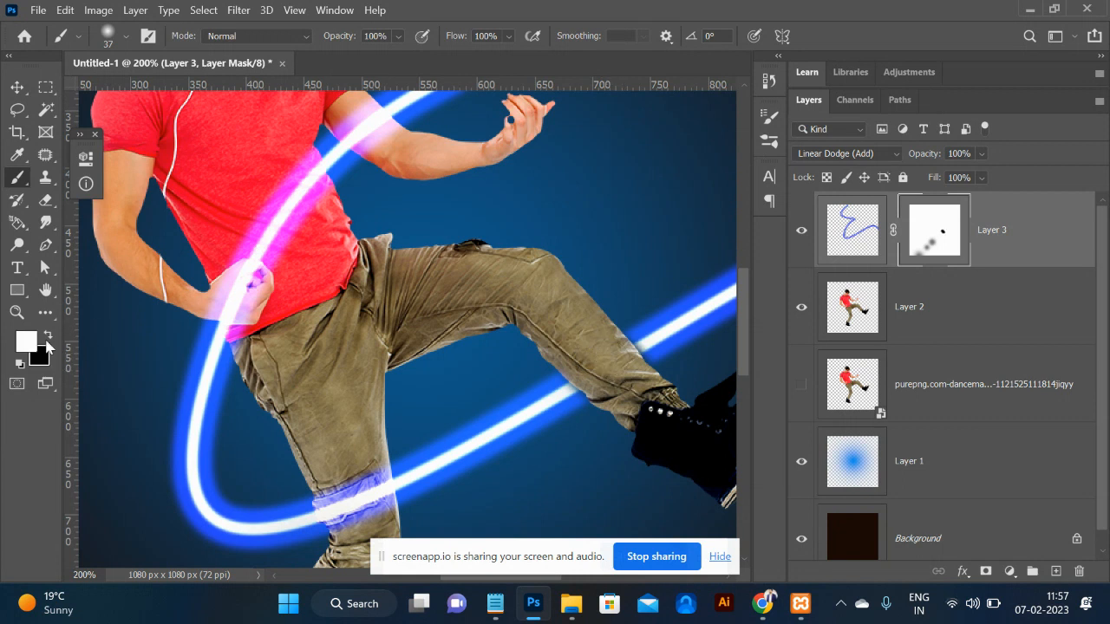
mouse_move(588, 378)
mouse_down()
mouse_move(624, 372)
mouse_move(601, 343)
mouse_move(615, 369)
mouse_move(588, 356)
mouse_up()
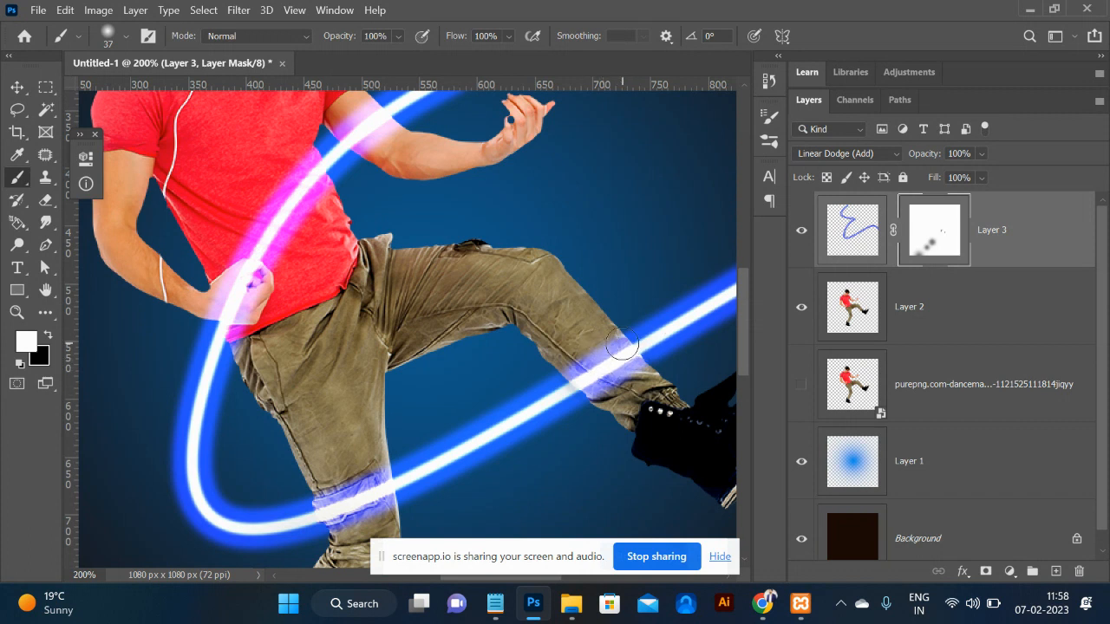
ctrl+click(862, 312)
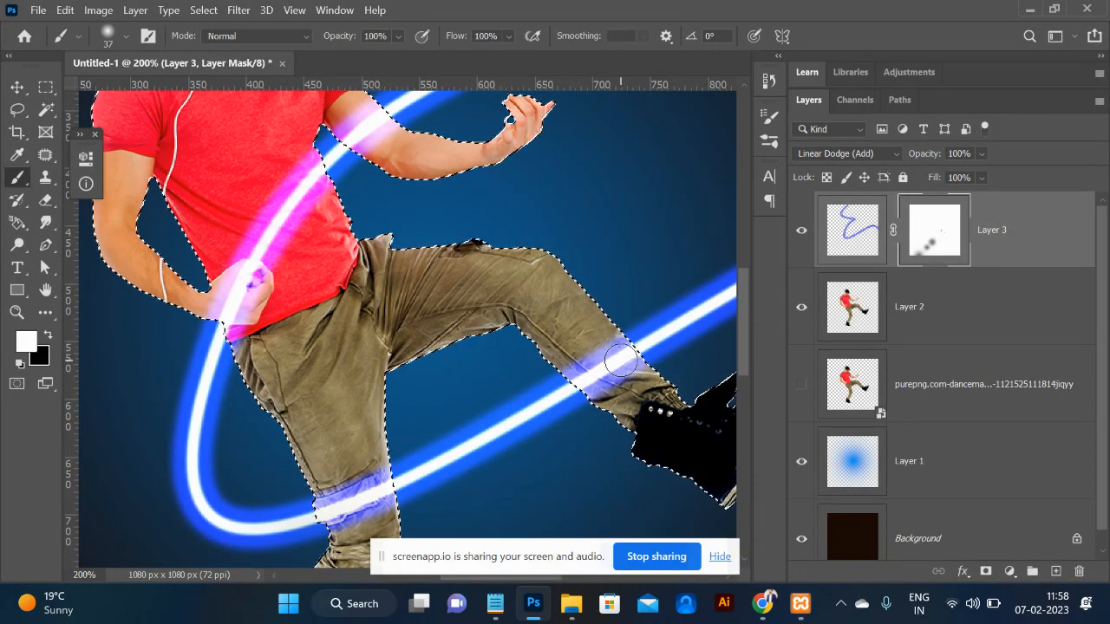
Paint black on Layer 3's mask to hide the glow over the knee, torso, hand and shirt.
key(x)
mouse_move(593, 378)
mouse_down()
mouse_move(607, 364)
mouse_move(583, 382)
mouse_move(597, 350)
mouse_move(631, 359)
mouse_move(616, 340)
mouse_up()
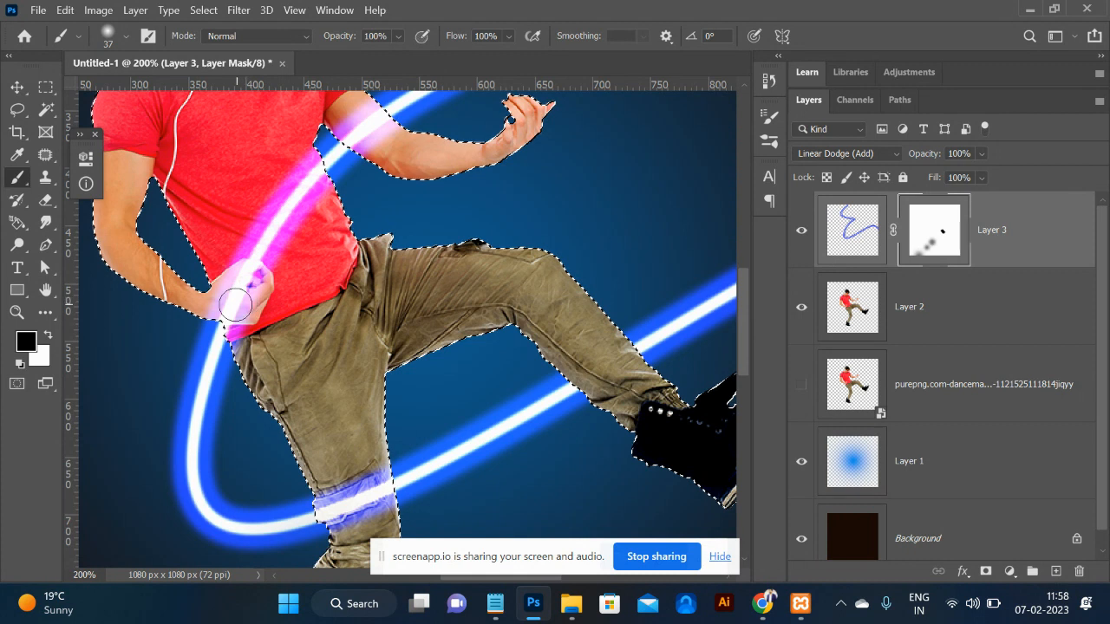
drag(229, 299, 238, 309)
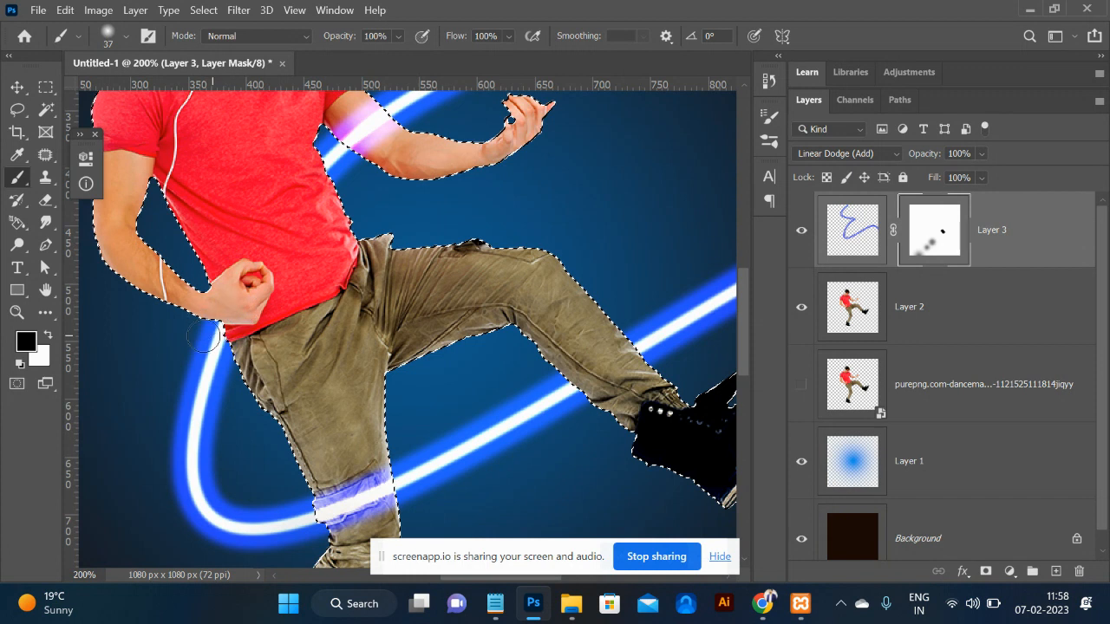
click(291, 266)
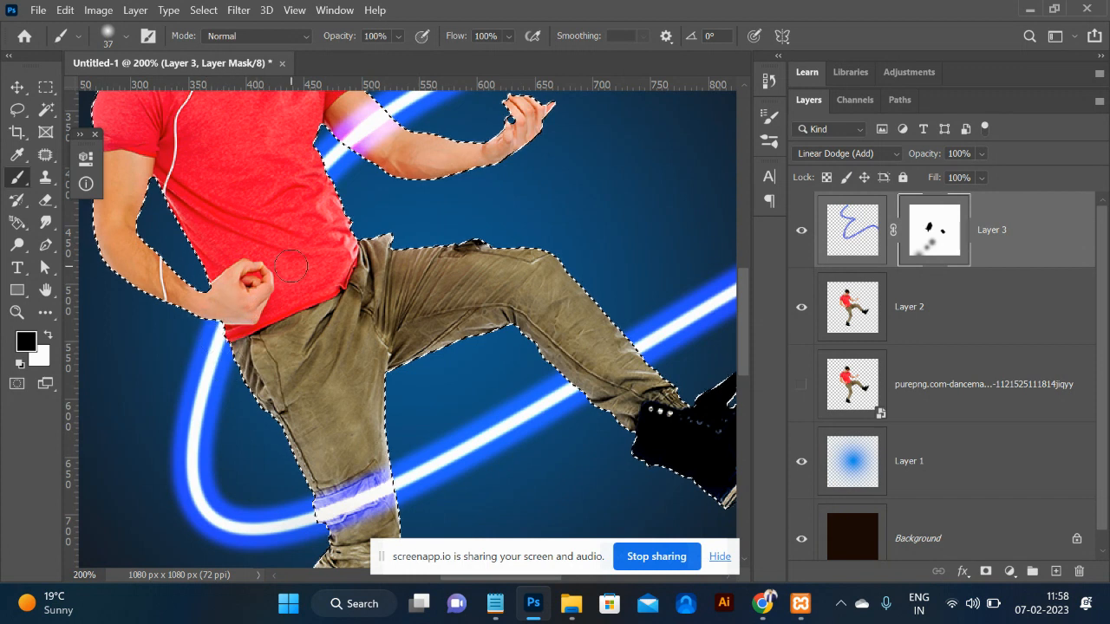
Mask out the pink glow across the dancer's face and neck.
scroll(329, 197, up, 3)
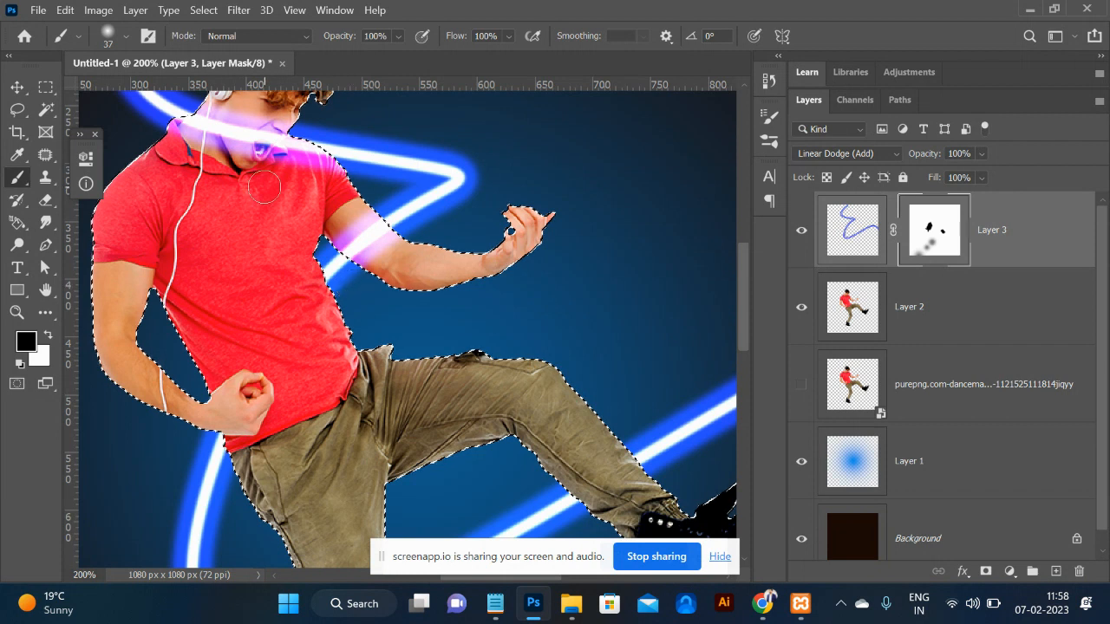
scroll(263, 186, up, 2)
scroll(264, 185, up, 2)
scroll(338, 139, down, 2)
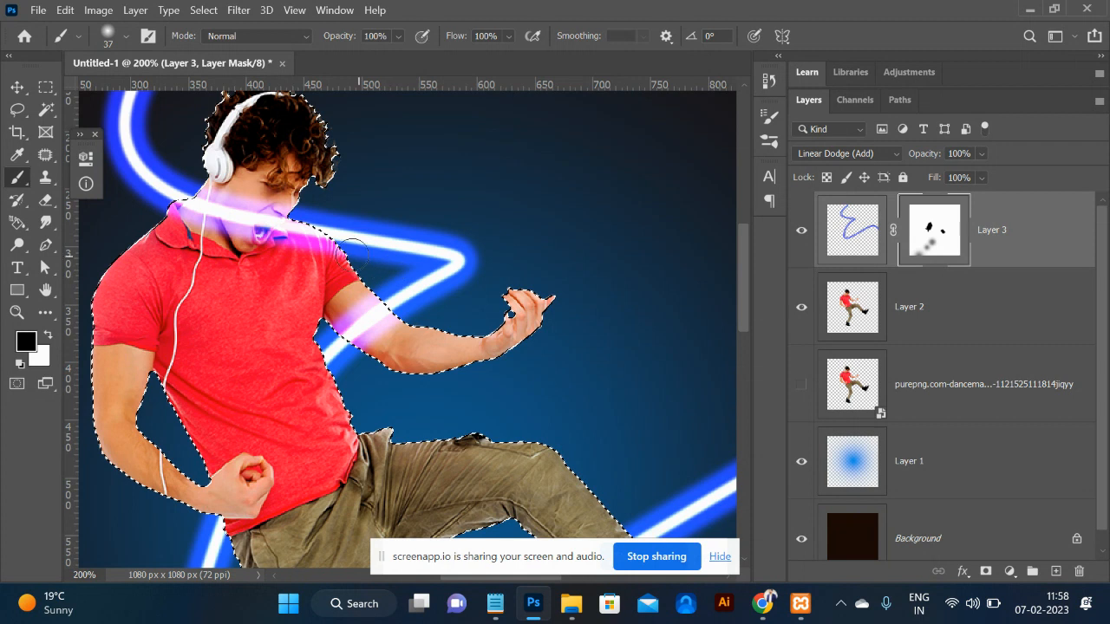
mouse_move(334, 239)
mouse_down()
mouse_move(198, 206)
mouse_move(221, 194)
mouse_up()
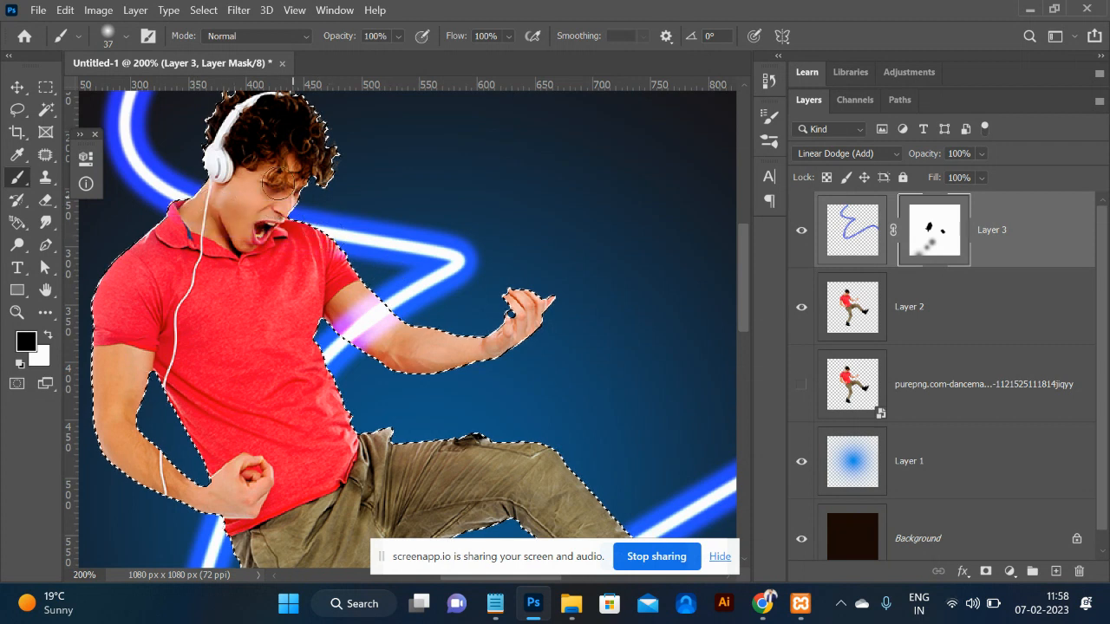
key(ctrl+minus)
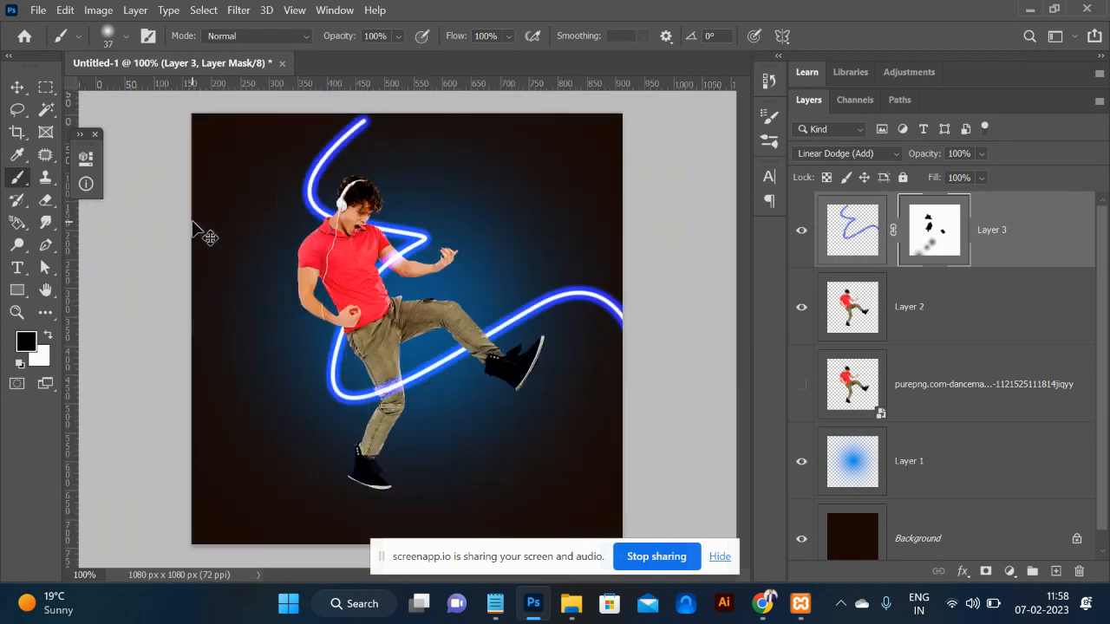
At 66.67% zoom, drag Layer 3's mask to the trash, bringing up the apply-mask prompt.
key(ctrl+minus)
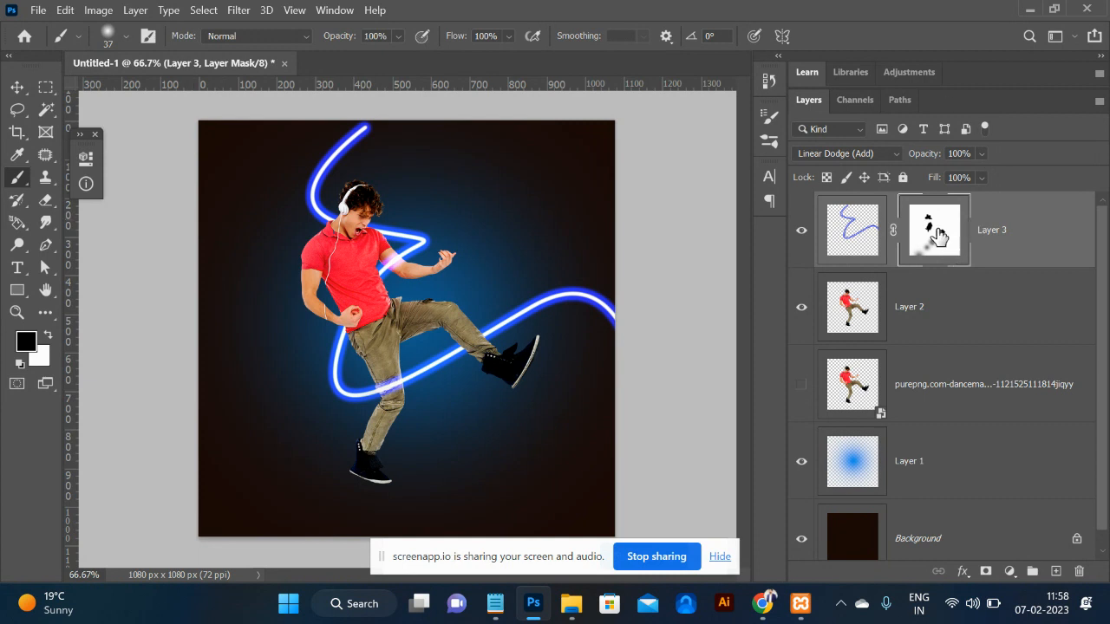
drag(938, 234, 1071, 580)
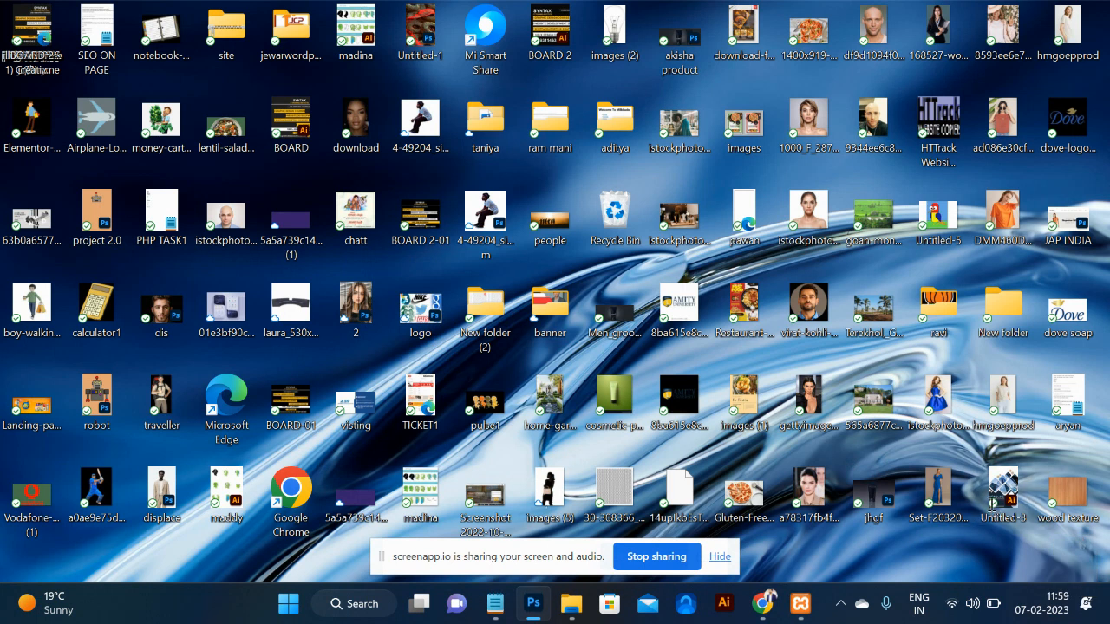
key(alt+Tab)
key(alt+Tab)
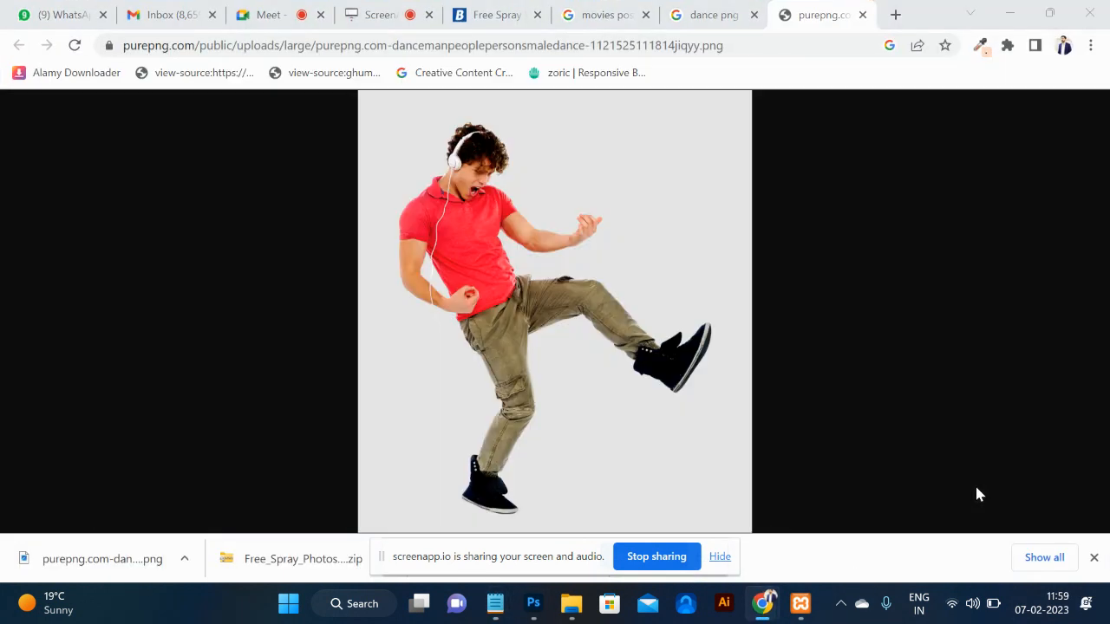
key(alt+Tab)
drag(940, 237, 1081, 576)
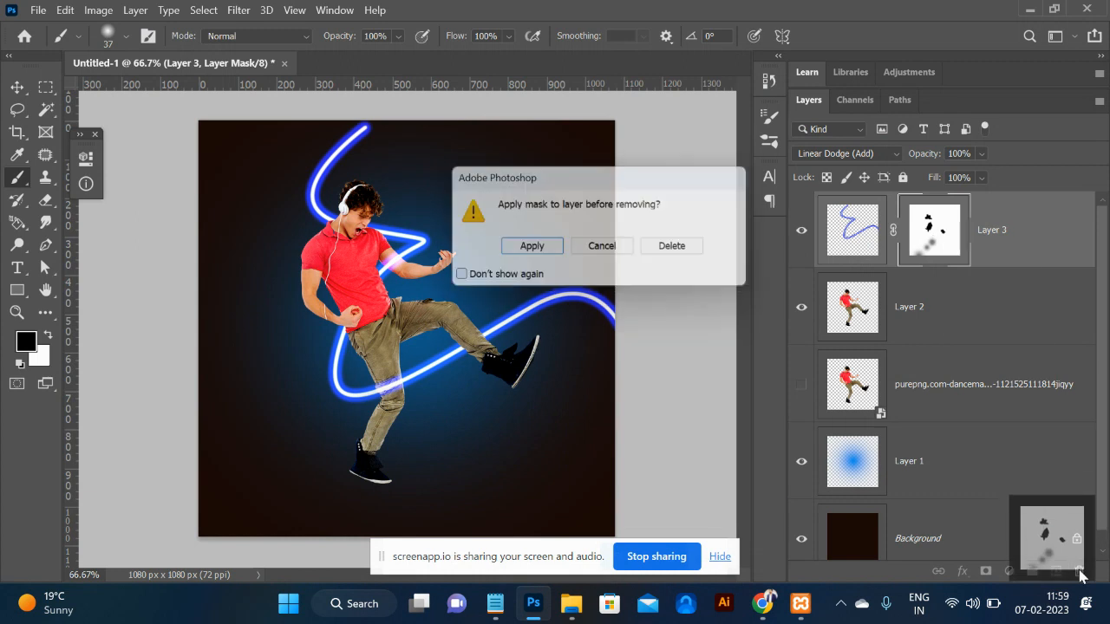
Discard Layer 3's old mask without applying it, then try adding and undoing new masks.
click(696, 248)
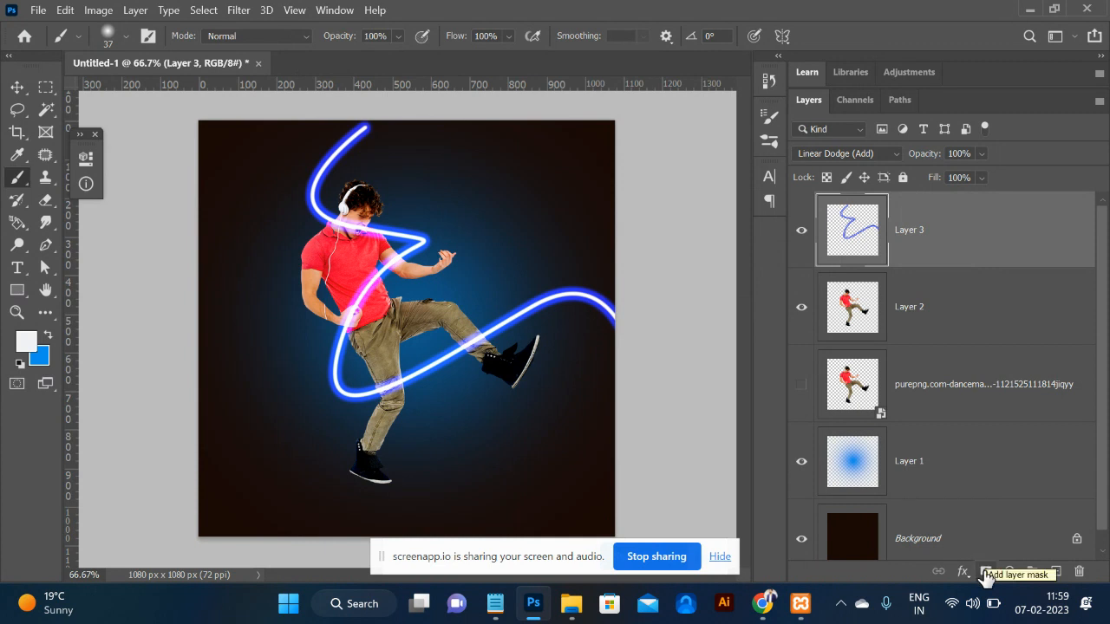
click(984, 572)
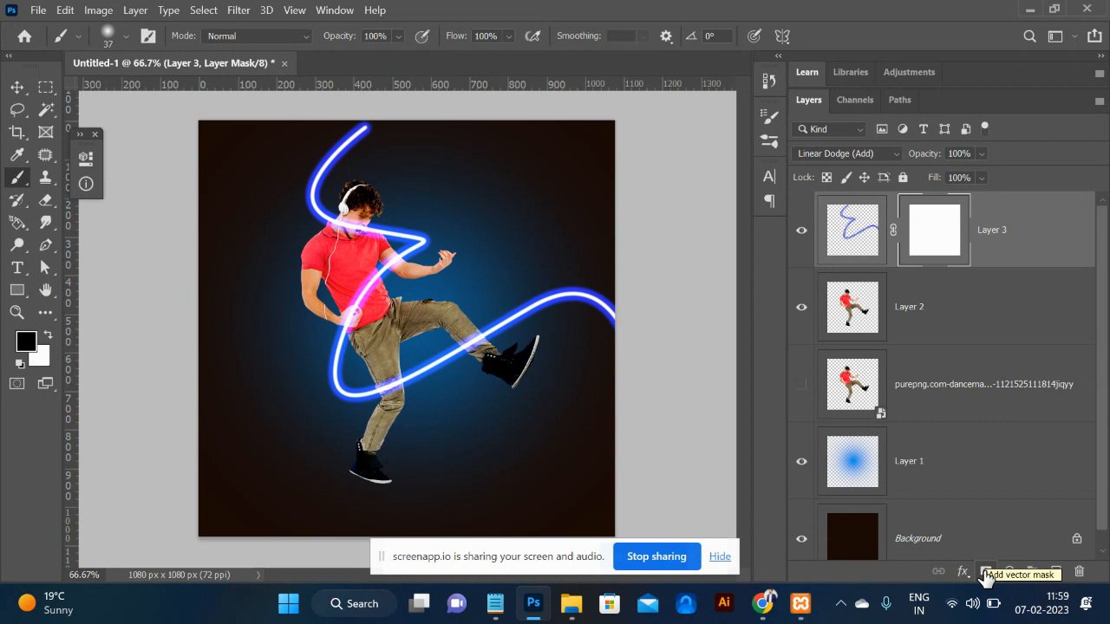
key(ctrl+z)
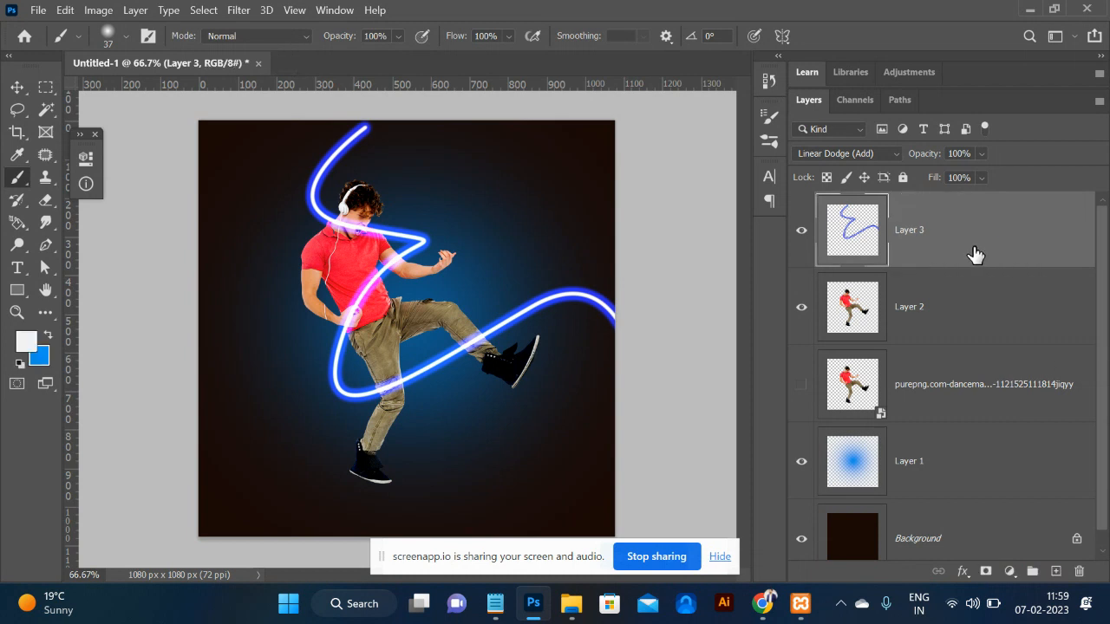
click(986, 572)
key(ctrl+z)
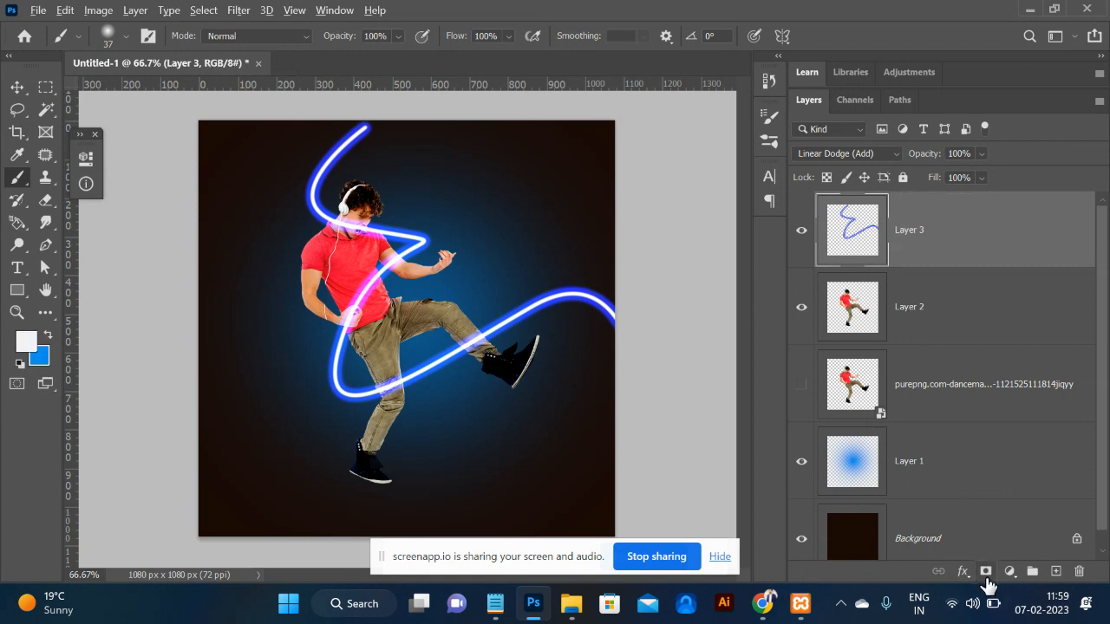
alt+click(985, 576)
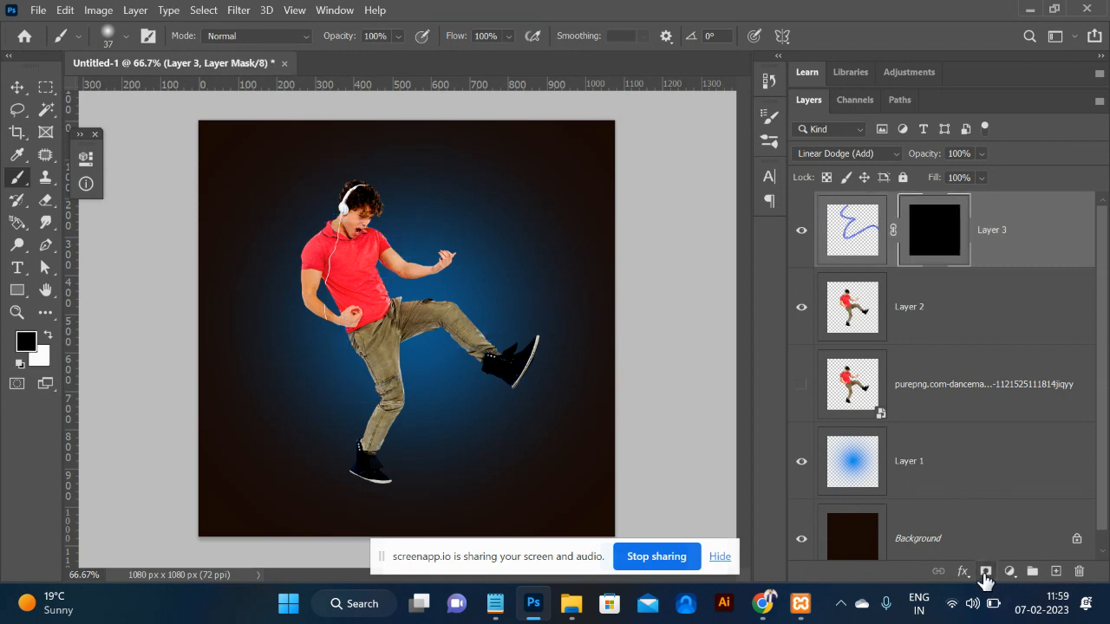
key(ctrl+z)
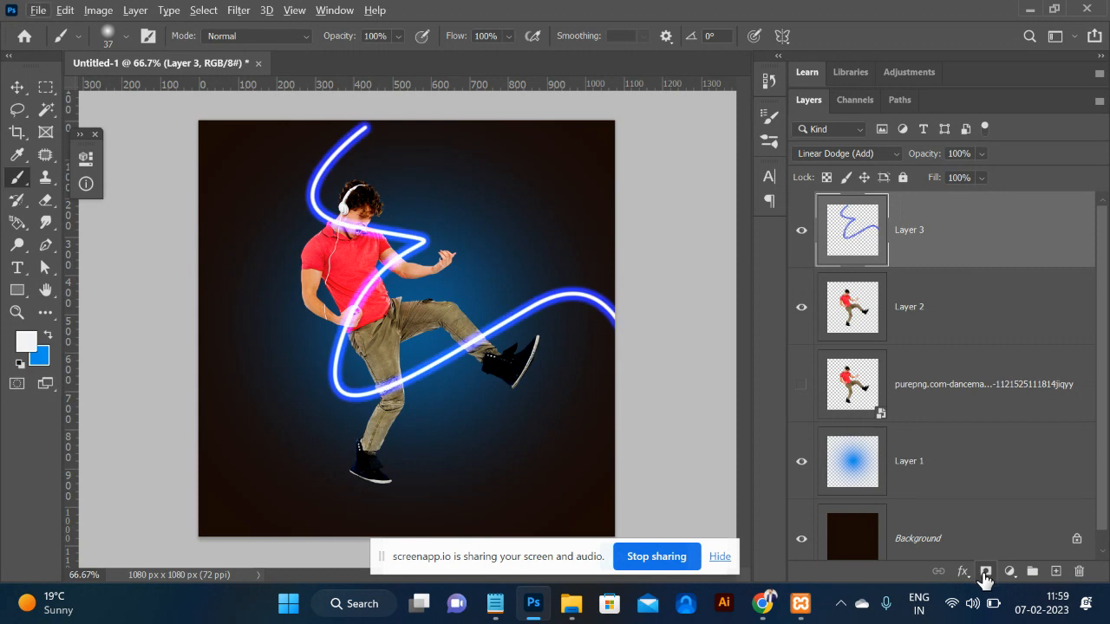
Settle on a fresh reveal-all white mask for Layer 3 and view the canvas at 100%.
click(985, 575)
key(ctrl+z)
alt+click(985, 576)
key(ctrl+z)
click(985, 576)
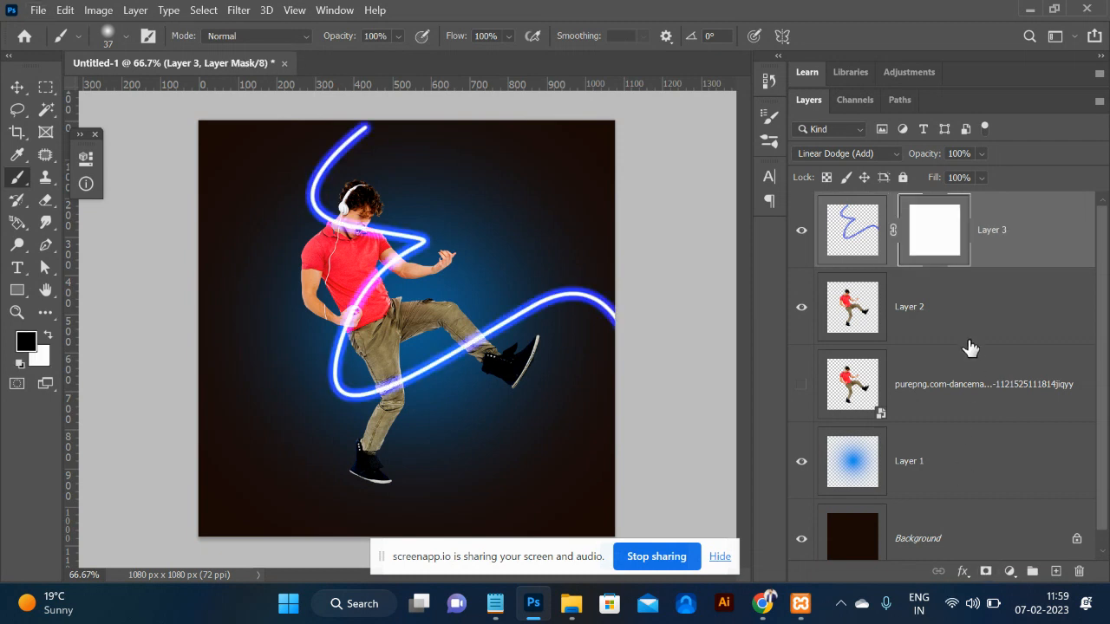
key(ctrl+z)
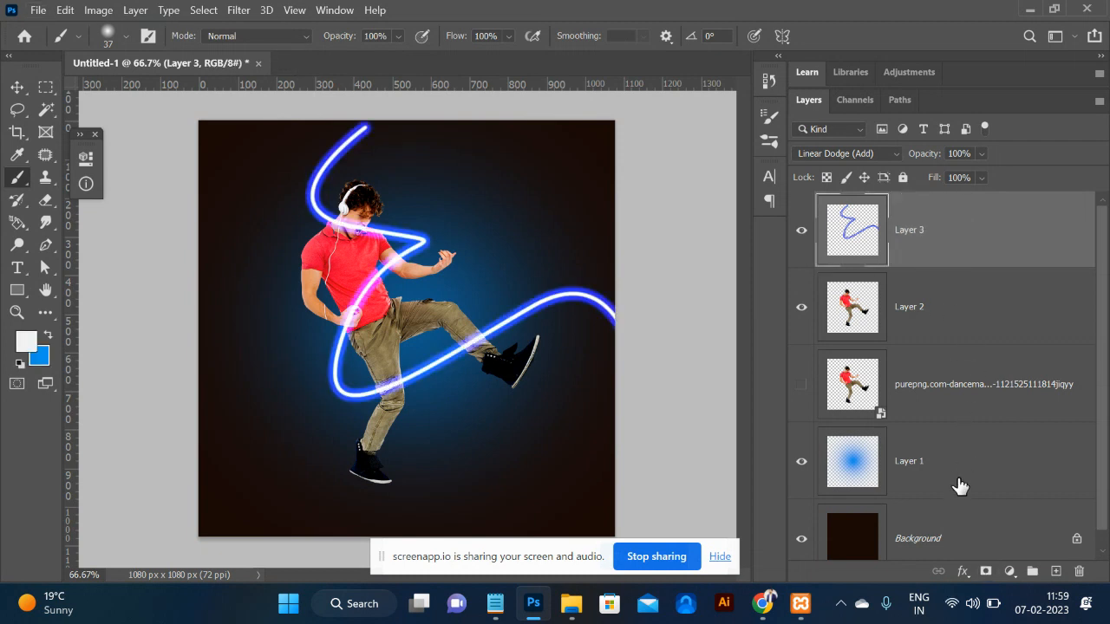
alt+click(985, 572)
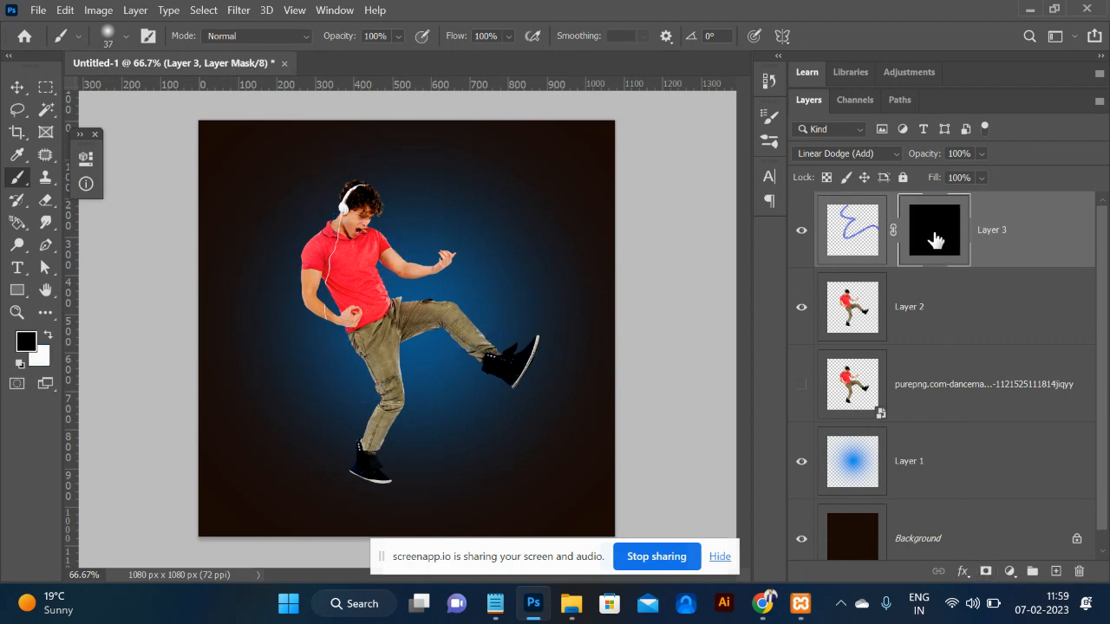
key(ctrl+z)
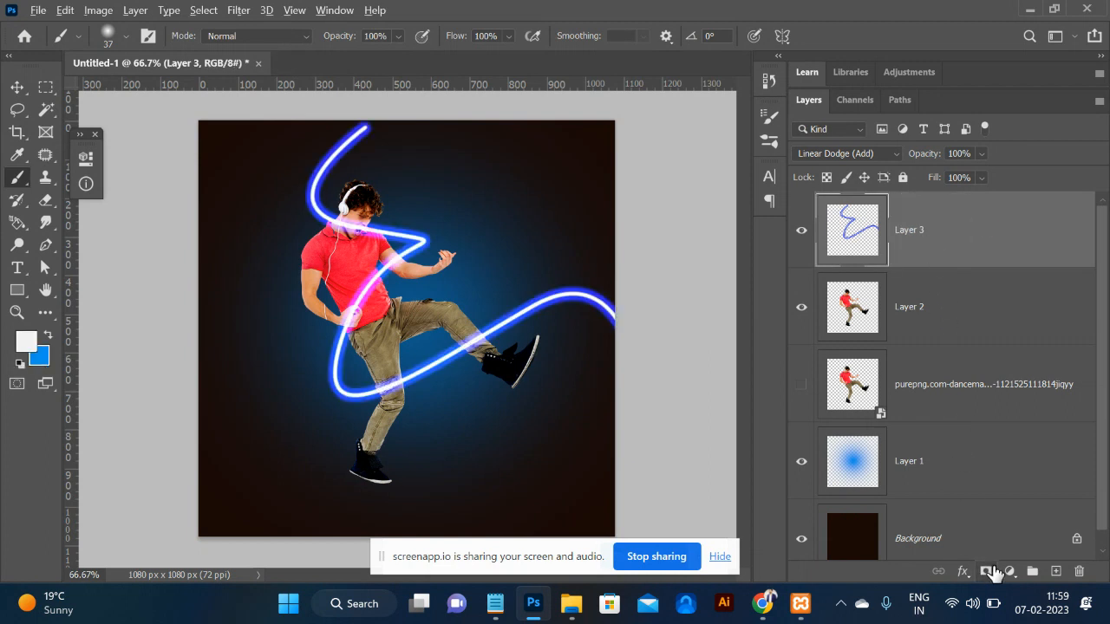
click(985, 572)
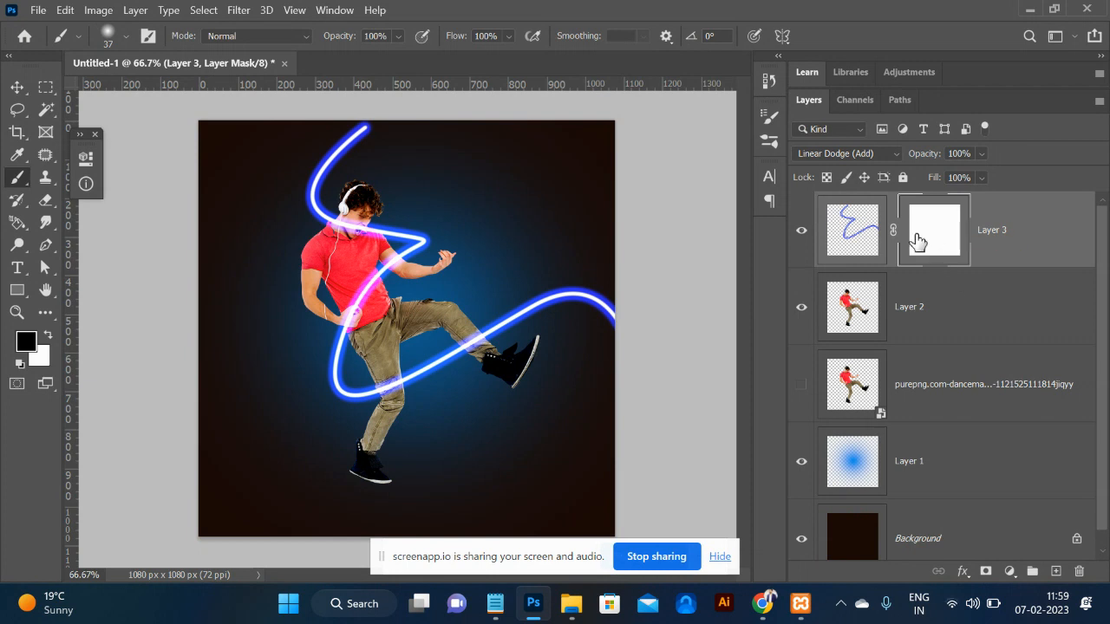
key(ctrl+plus)
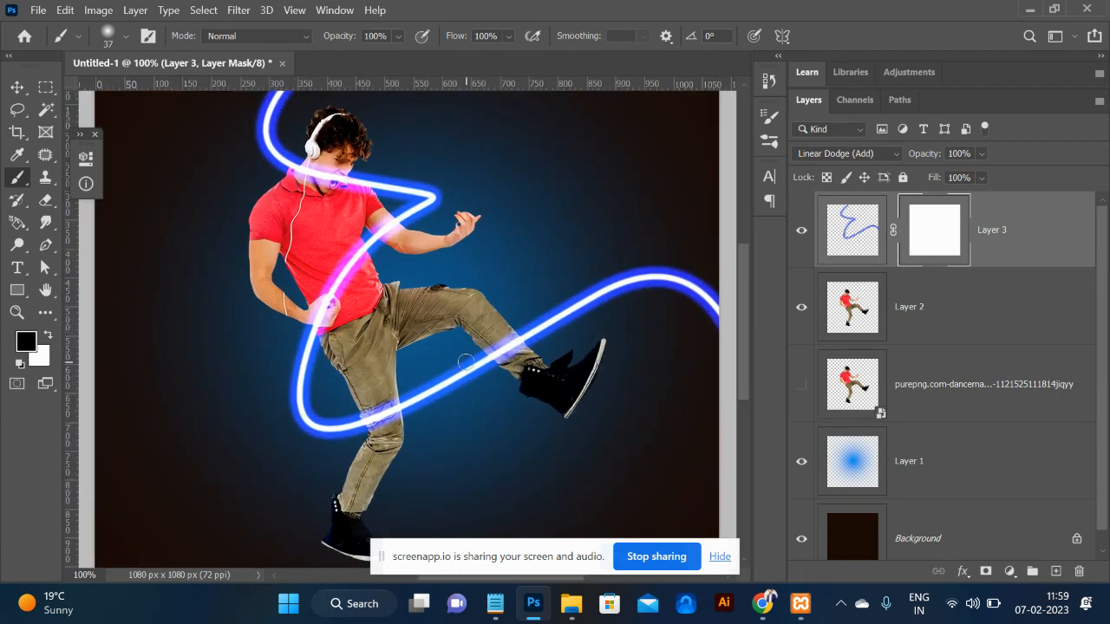
Load the dancer's outline as a selection and mask the neon over his raised leg with a 125 px brush.
ctrl+click(861, 312)
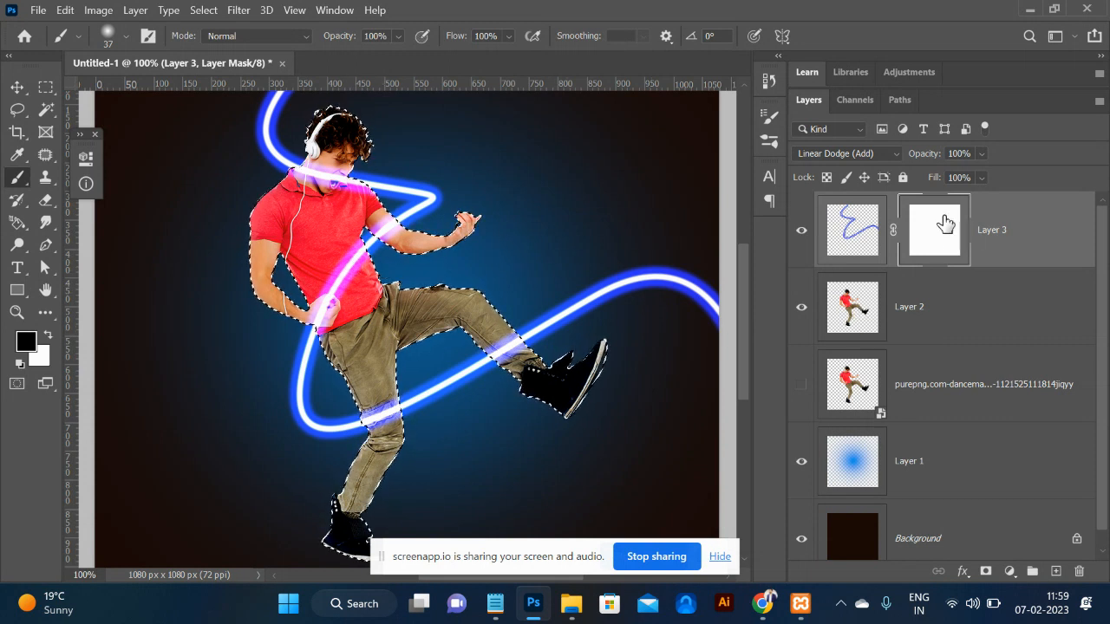
key(bracketright)
key(bracketright)
key(bracketright)
key(bracketright)
key(bracketright)
key(bracketright)
key(bracketright)
key(bracketright)
key(bracketright)
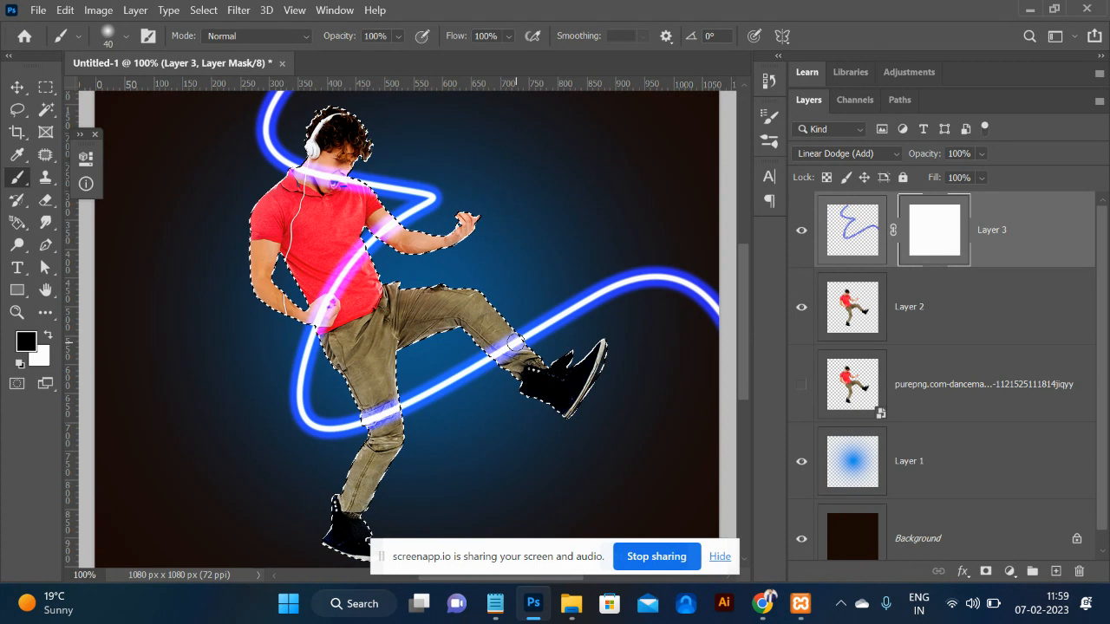
drag(516, 343, 504, 333)
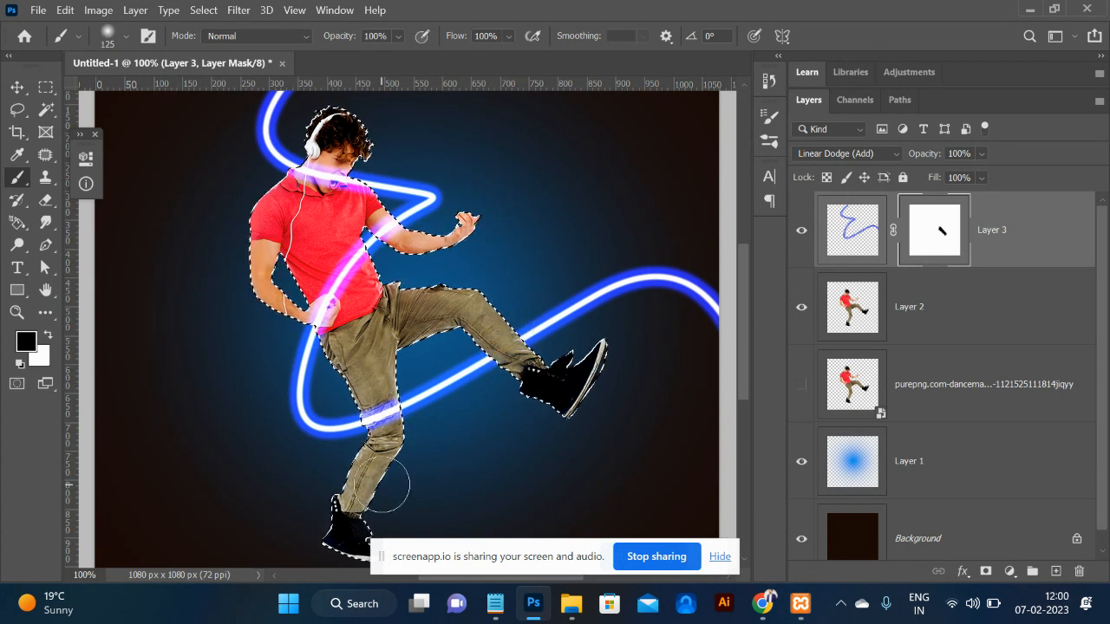
mouse_move(316, 342)
mouse_down()
mouse_move(337, 271)
mouse_move(367, 297)
mouse_up()
key(ctrl+z)
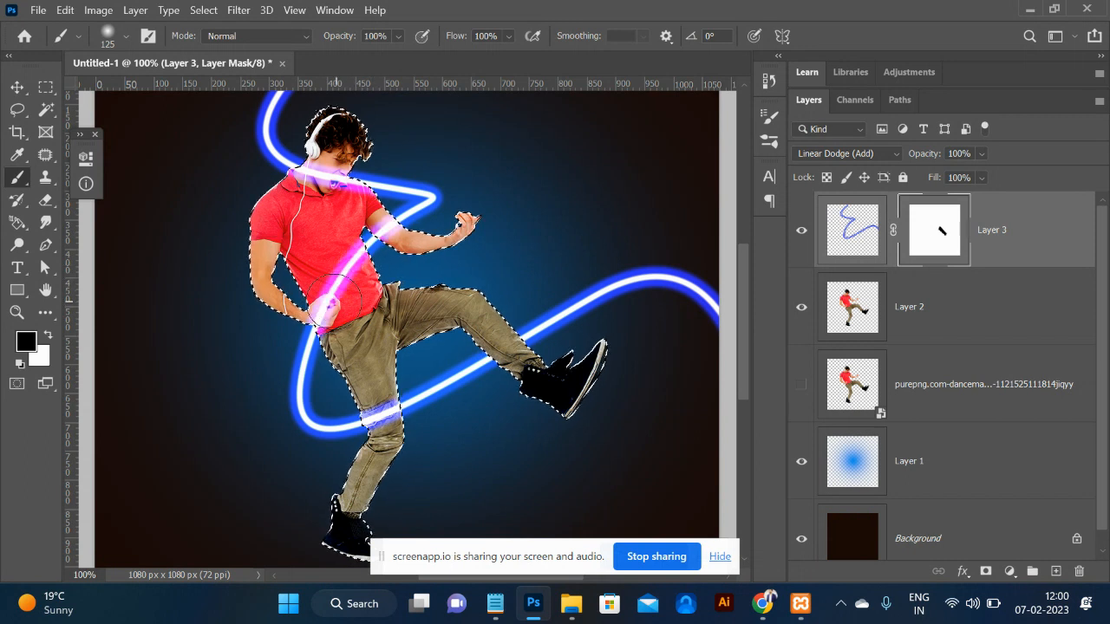
Hide the neon streak over the torso, face and neck, then deselect.
mouse_move(326, 306)
mouse_down()
mouse_move(294, 259)
mouse_move(315, 289)
mouse_move(347, 275)
mouse_up()
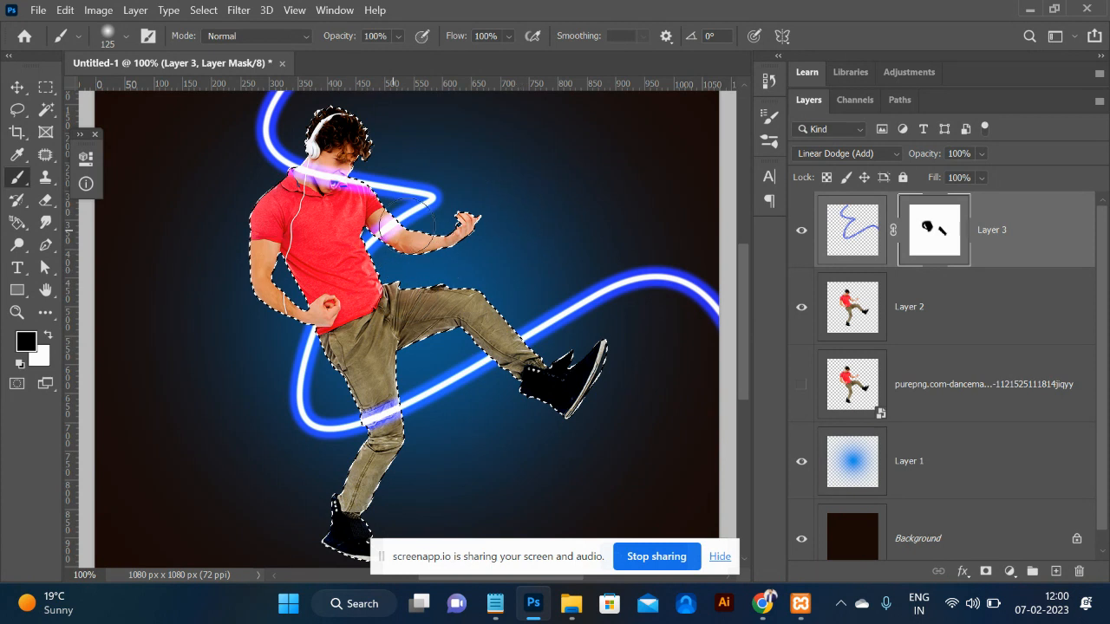
drag(352, 177, 326, 167)
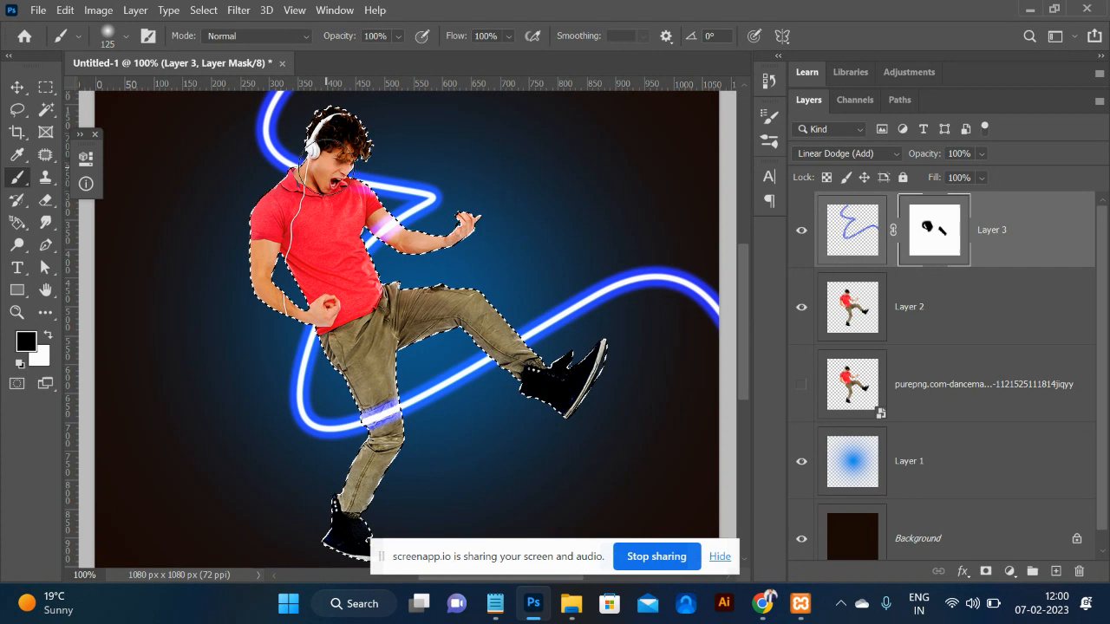
key(ctrl+d)
key(ctrl+minus)
key(ctrl+minus)
key(ctrl+plus)
key(ctrl+plus)
key(ctrl+minus)
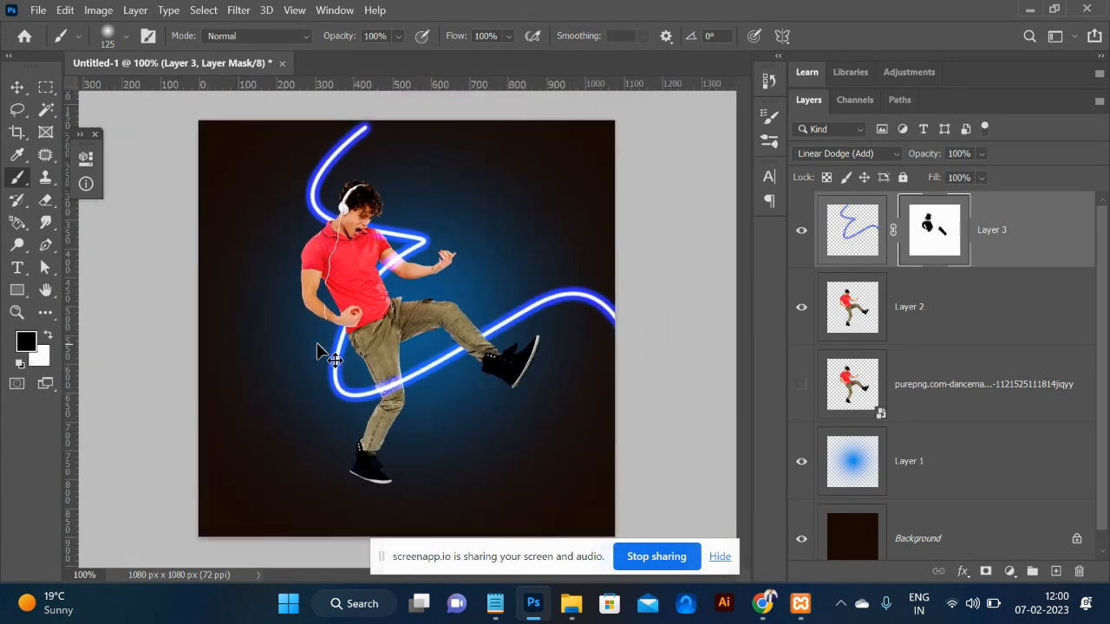
key(ctrl+plus)
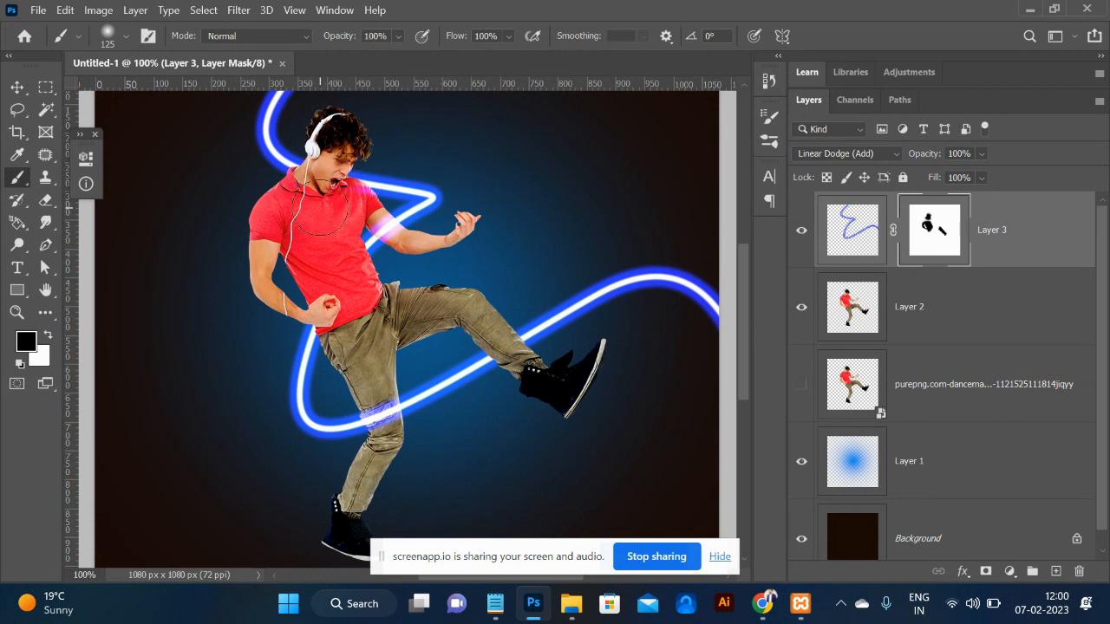
On a new layer, sample the neon blue and paint a soft 250 px glow over the face.
click(1055, 571)
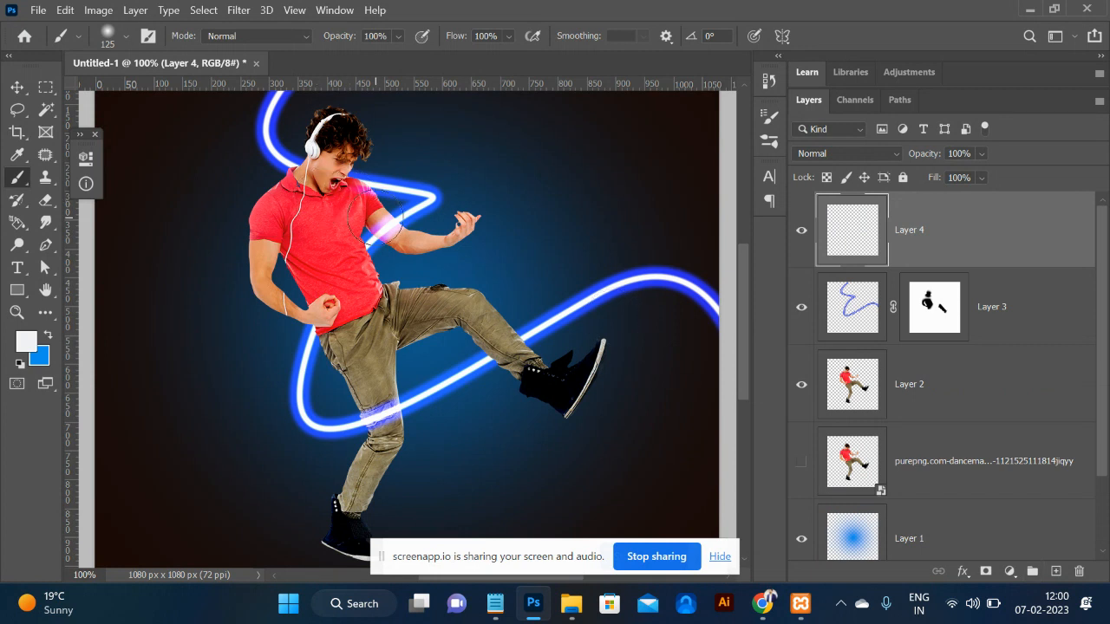
key(i)
click(376, 180)
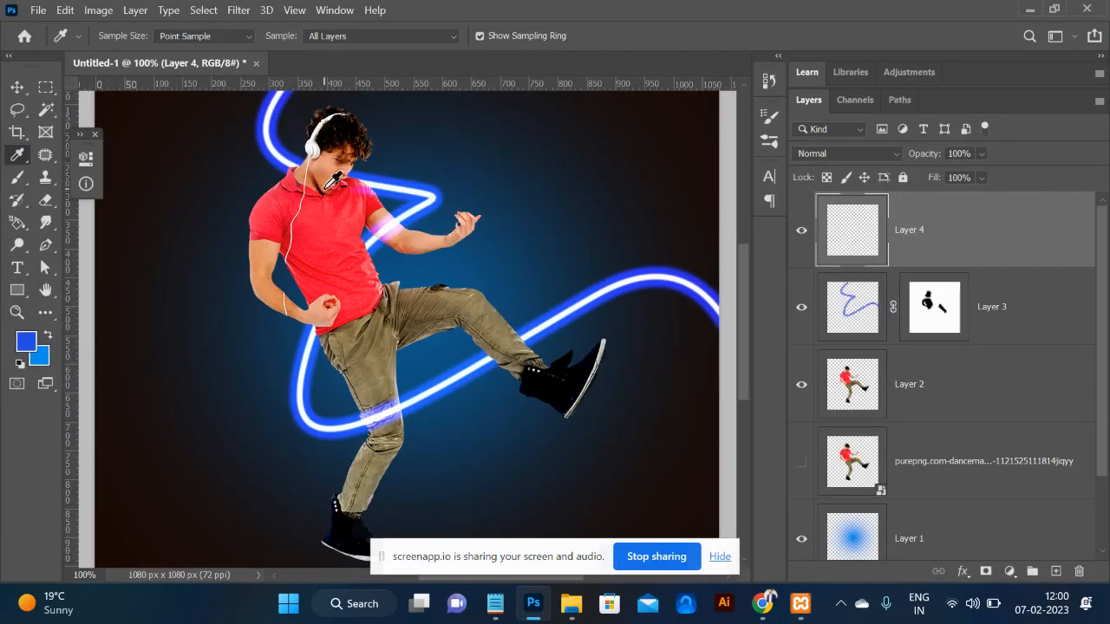
key(b)
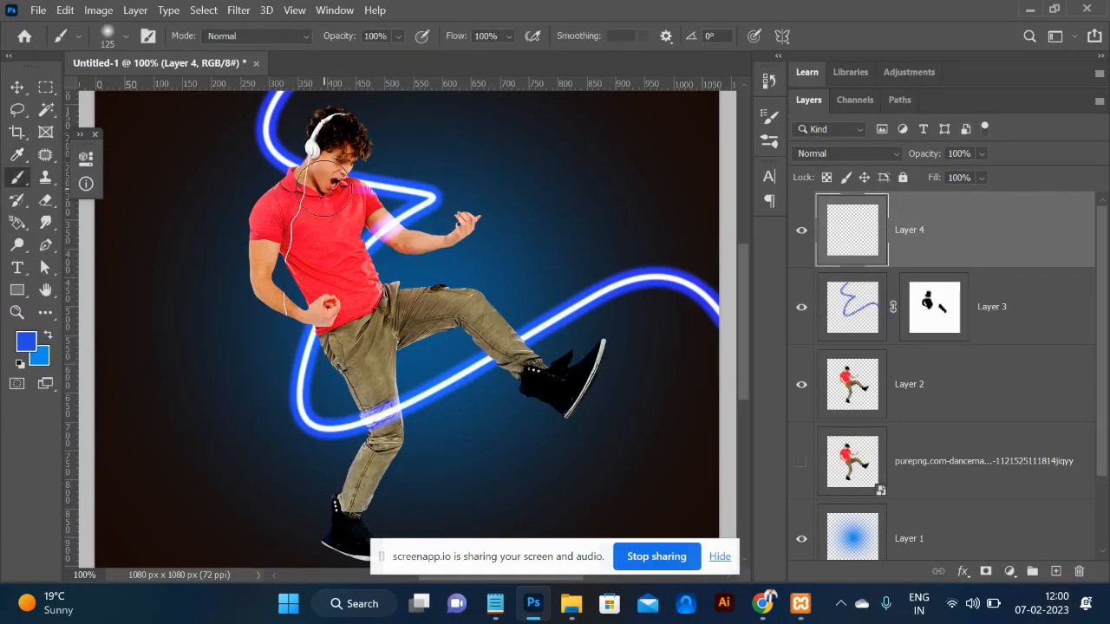
key(bracketright)
key(bracketright)
click(331, 176)
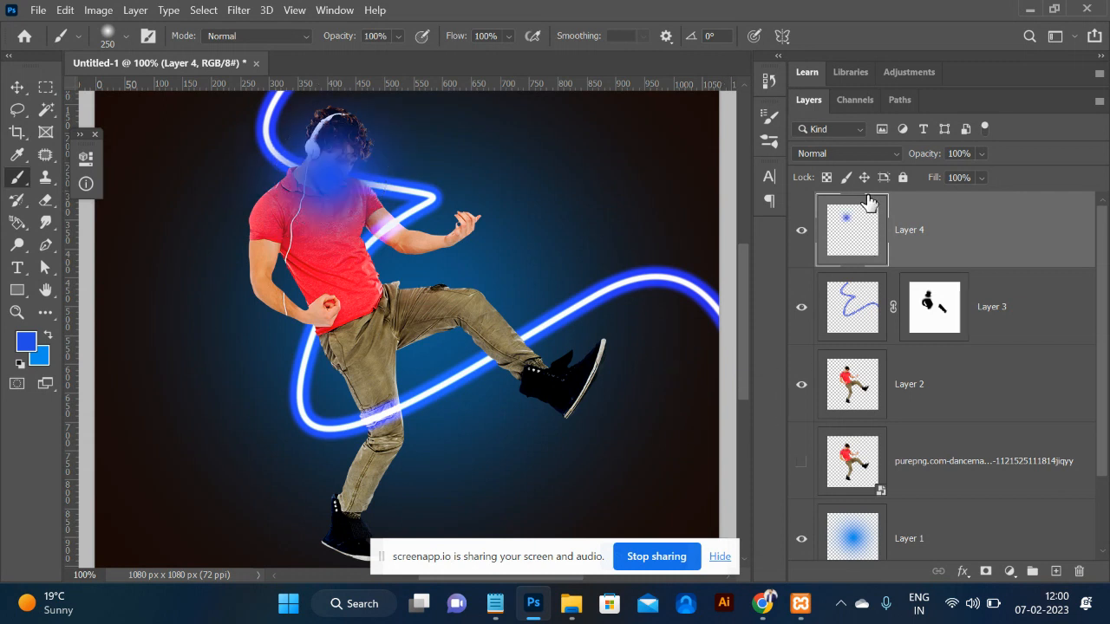
Blend the glow layer as Lighter Color at 74% opacity and add a blue dab on the shoe.
click(853, 156)
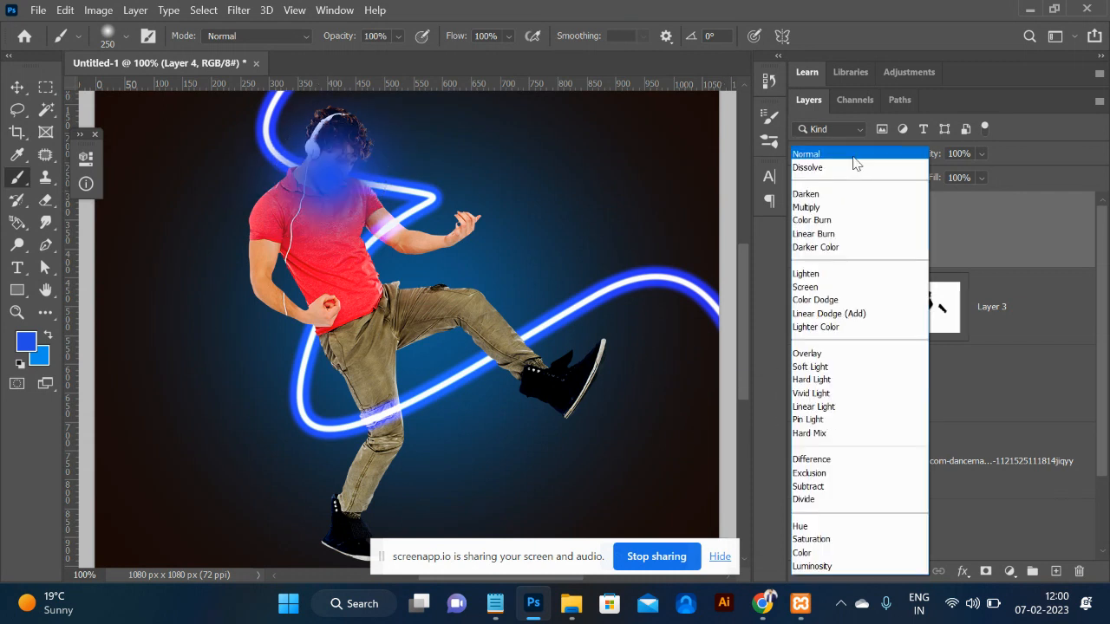
click(854, 327)
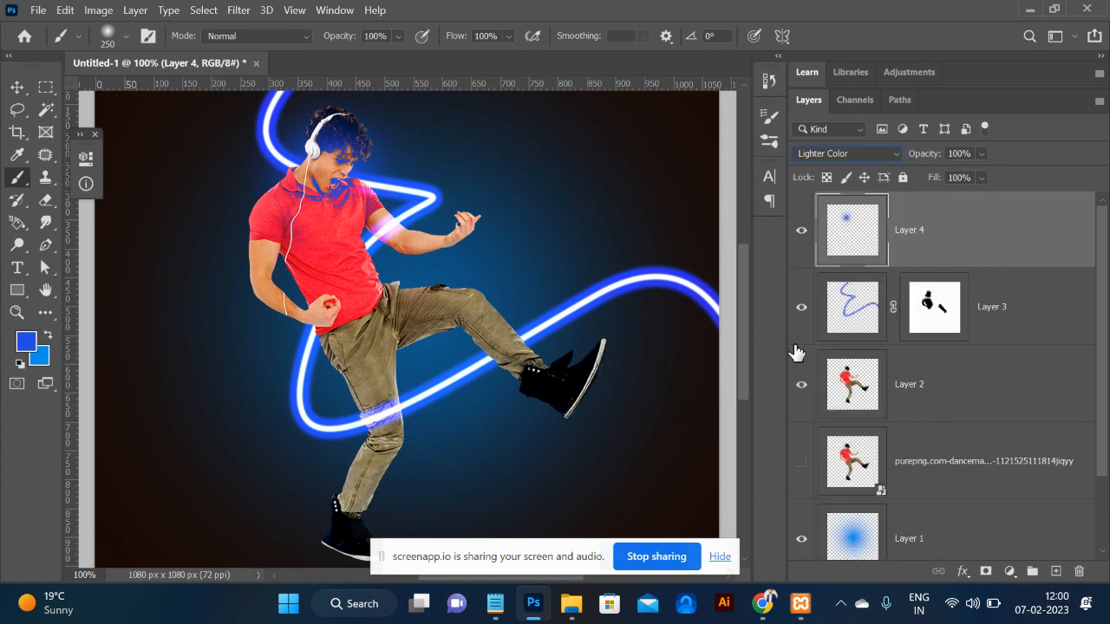
click(980, 154)
drag(1008, 177, 992, 178)
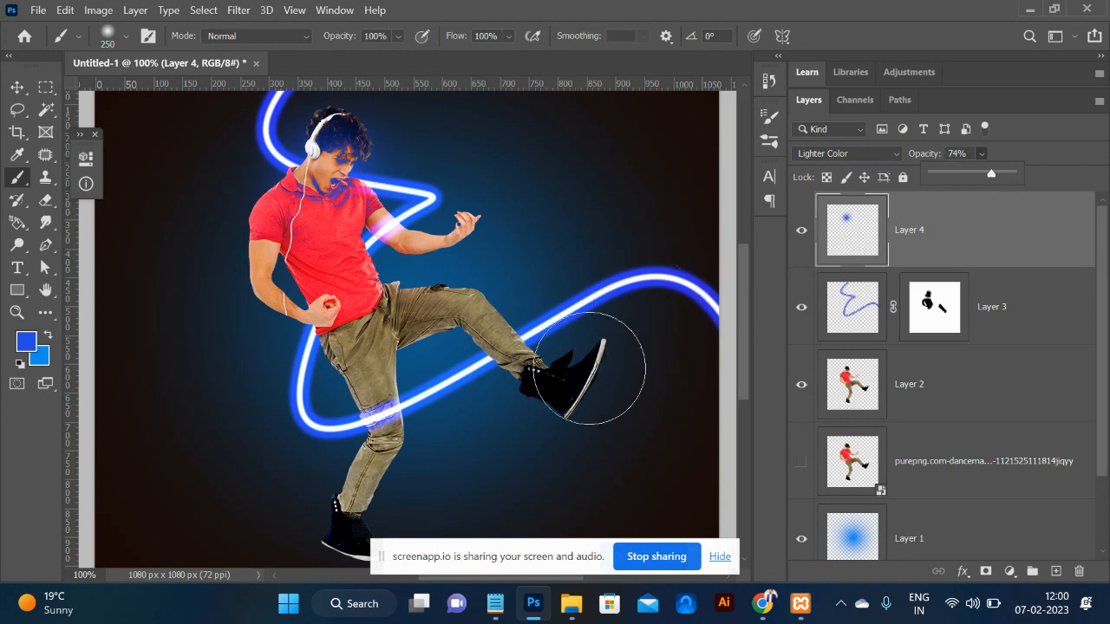
click(540, 373)
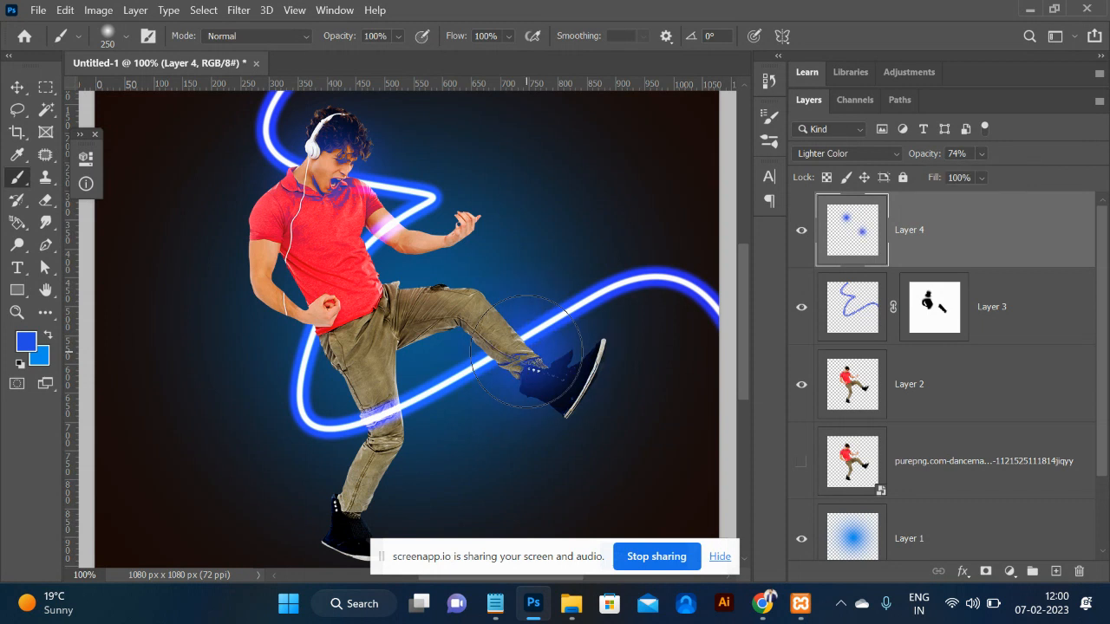
key(bracketleft)
key(bracketleft)
key(bracketleft)
key(bracketleft)
key(bracketleft)
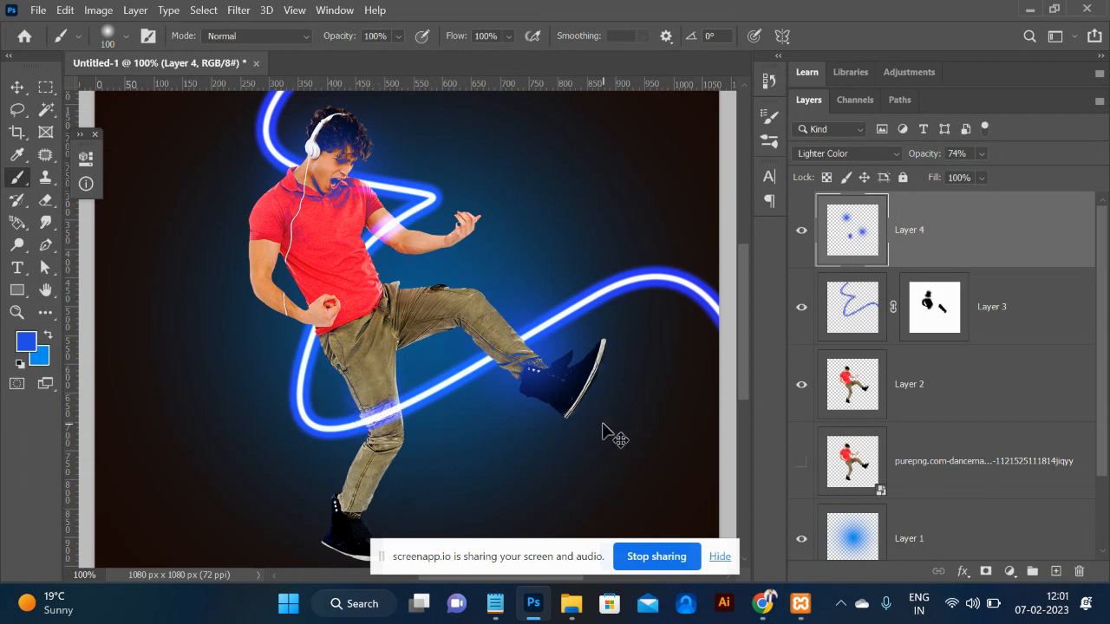
key(ctrl+minus)
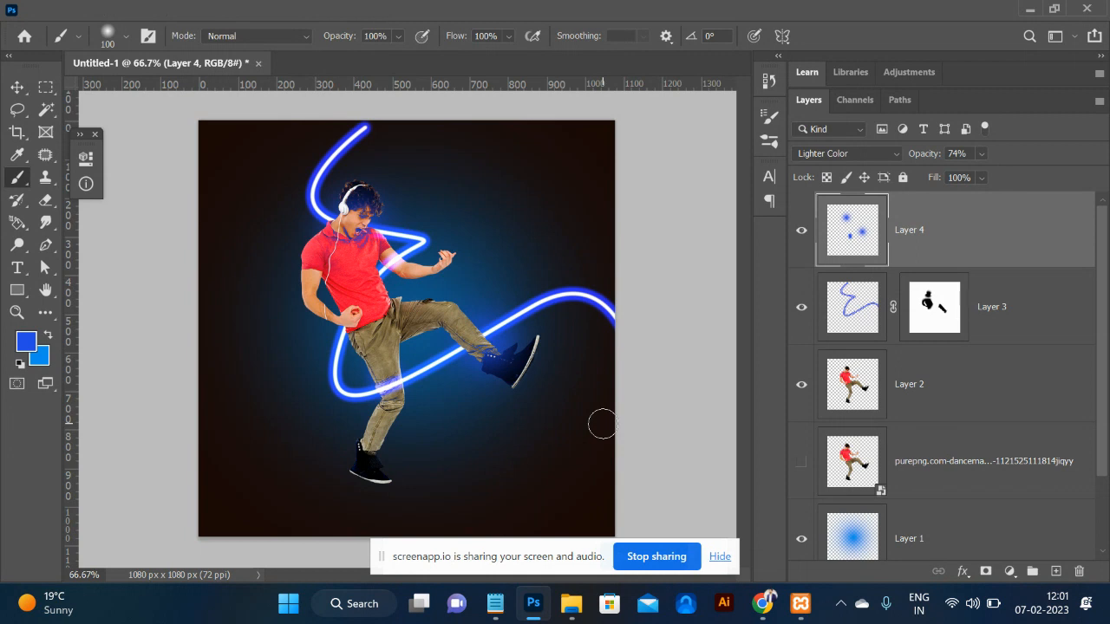
key(alt+Tab)
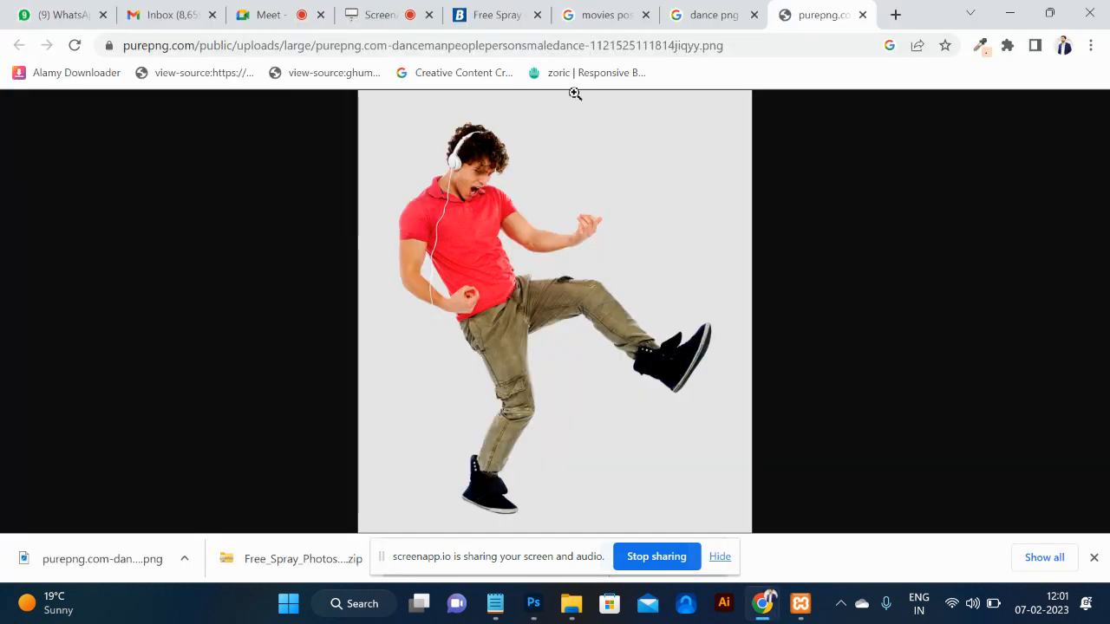
Search Google Images for 'neon effect photoshop' and preview the Neon Glow result.
click(559, 46)
text(neon)
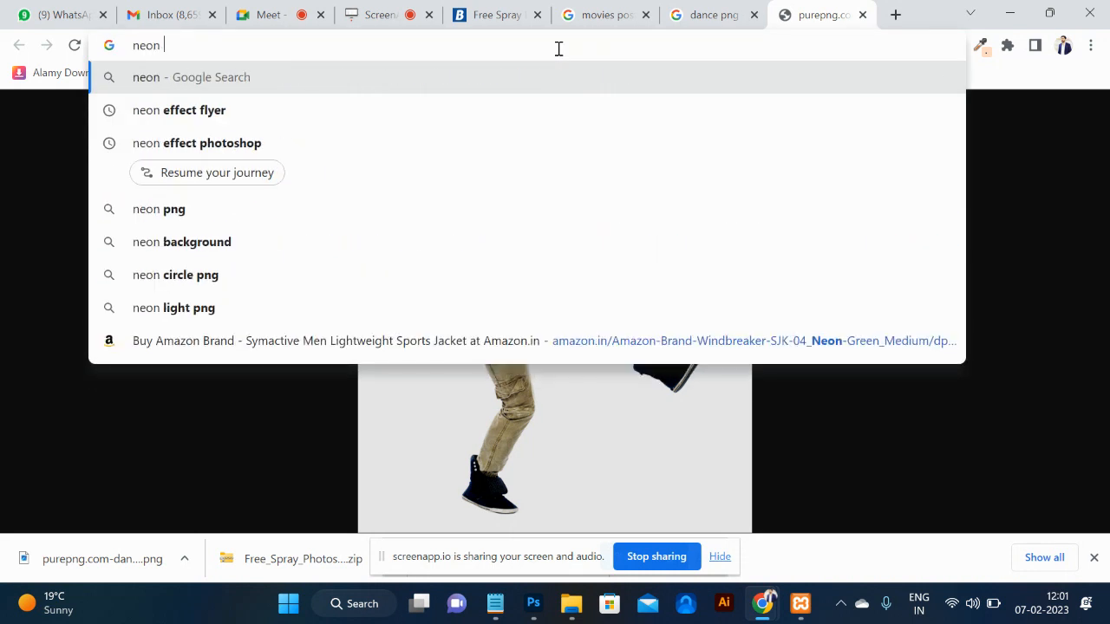
key(Down)
key(Down)
key(Return)
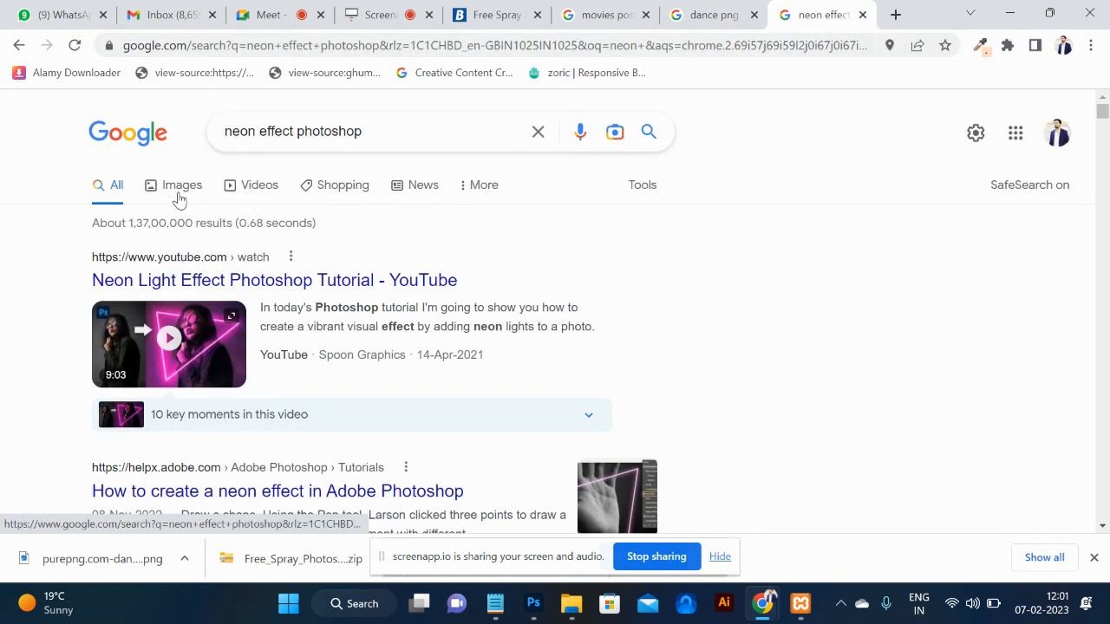
click(178, 191)
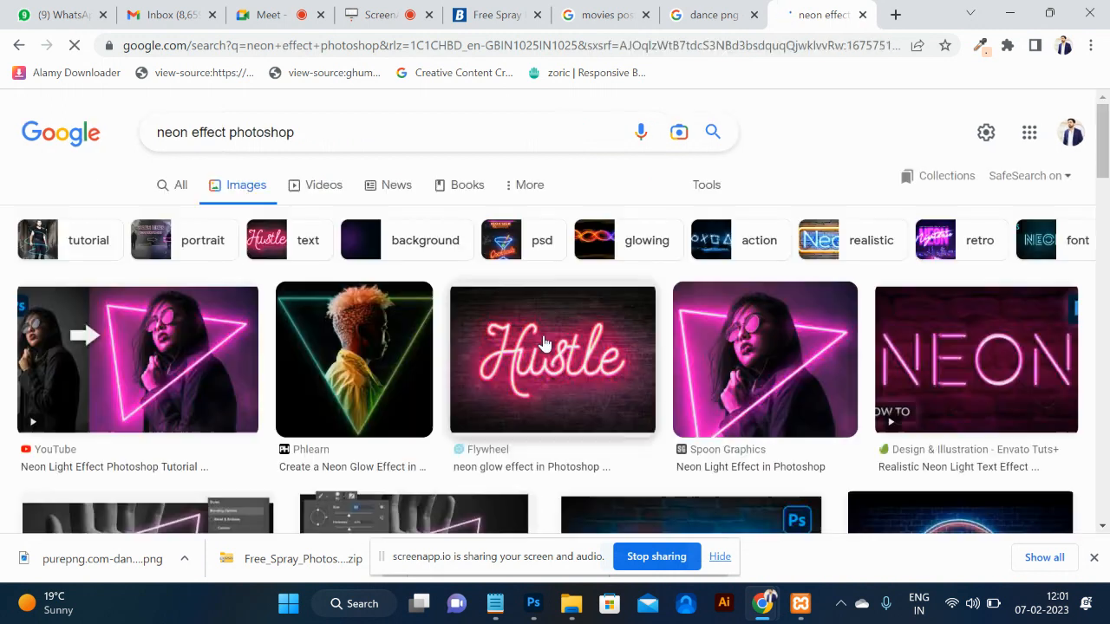
scroll(544, 342, down, 2)
scroll(695, 428, down, 5)
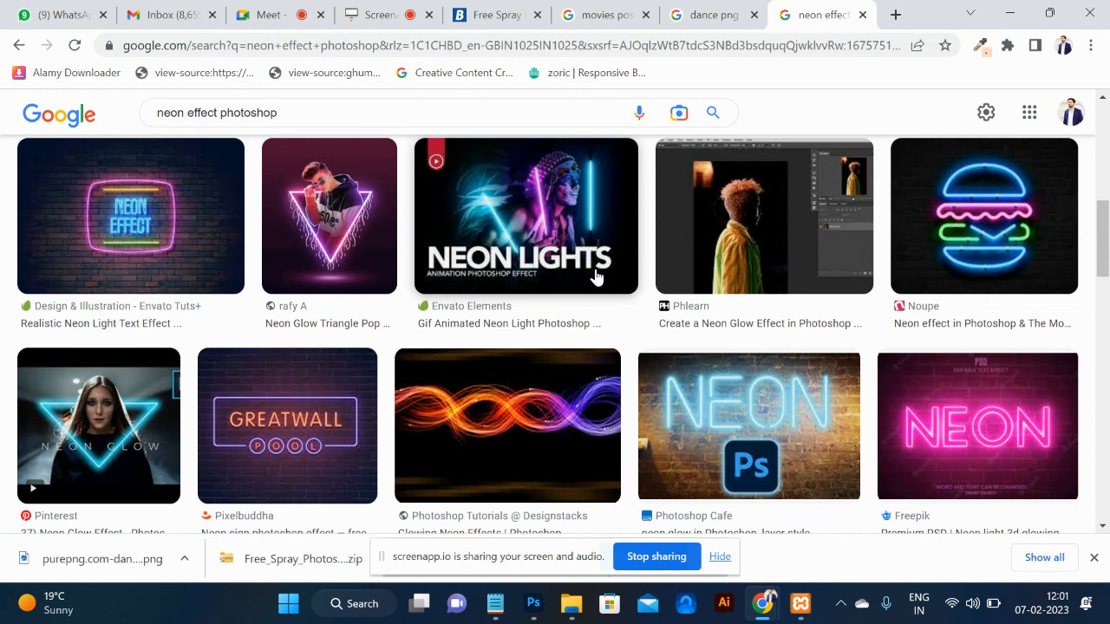
scroll(595, 276, down, 3)
scroll(596, 276, down, 2)
scroll(457, 250, up, 1)
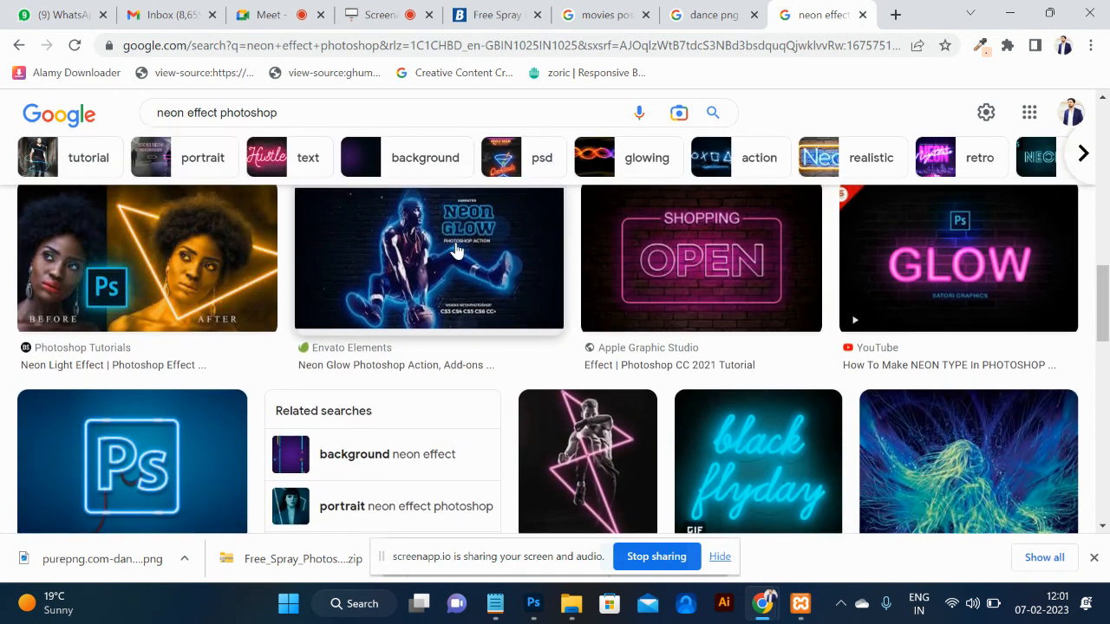
click(457, 251)
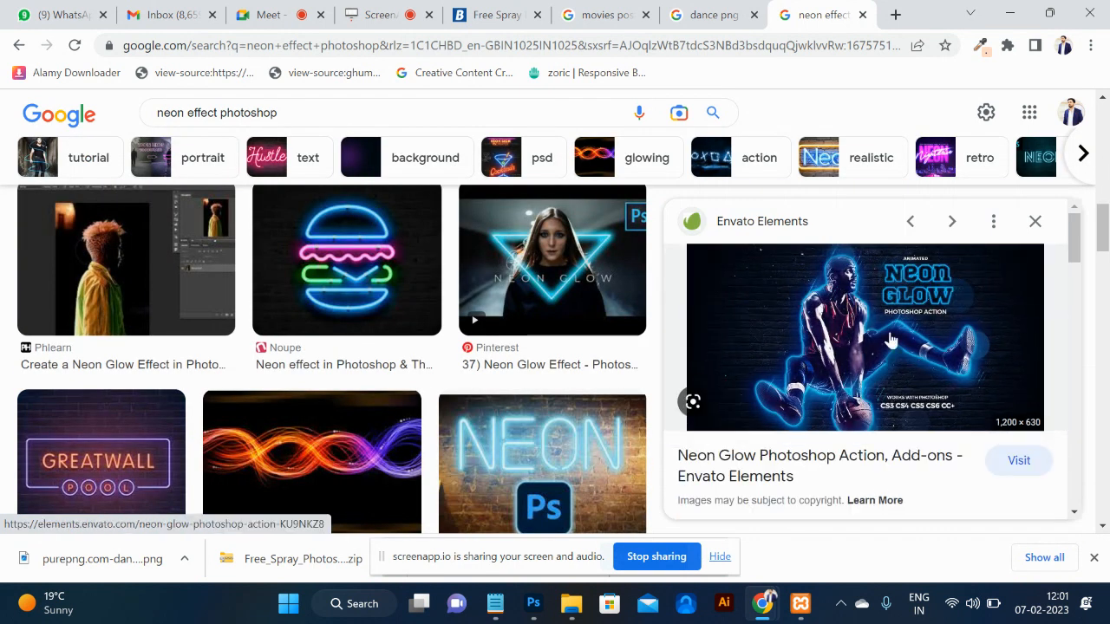
Scroll through more neon results, glance at the Photoshop design, and return to the search box.
scroll(323, 390, down, 4)
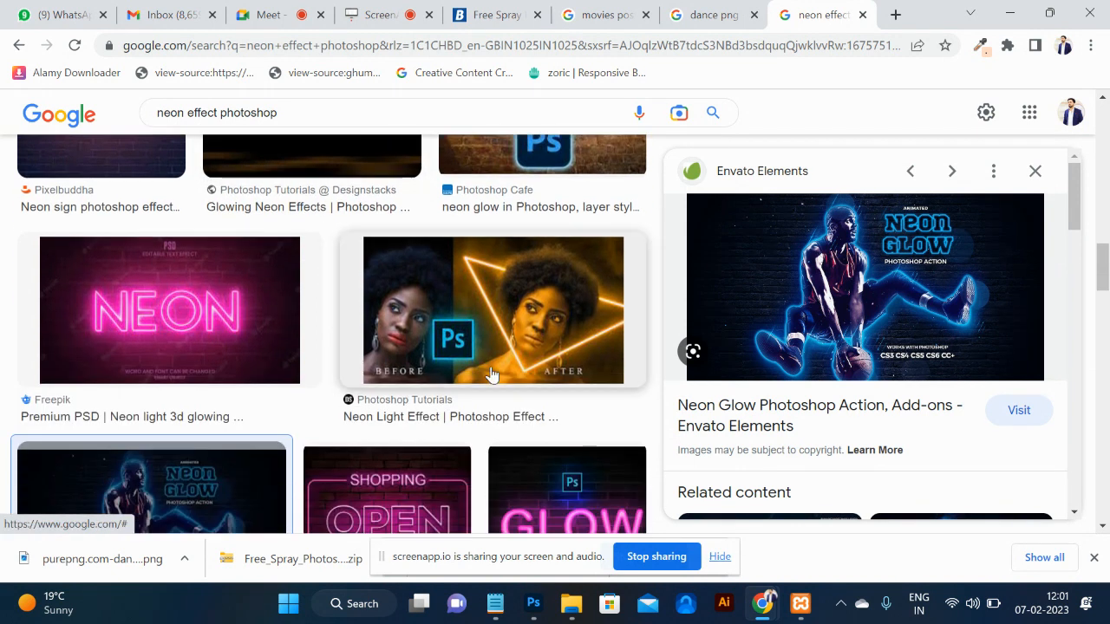
scroll(500, 373, down, 2)
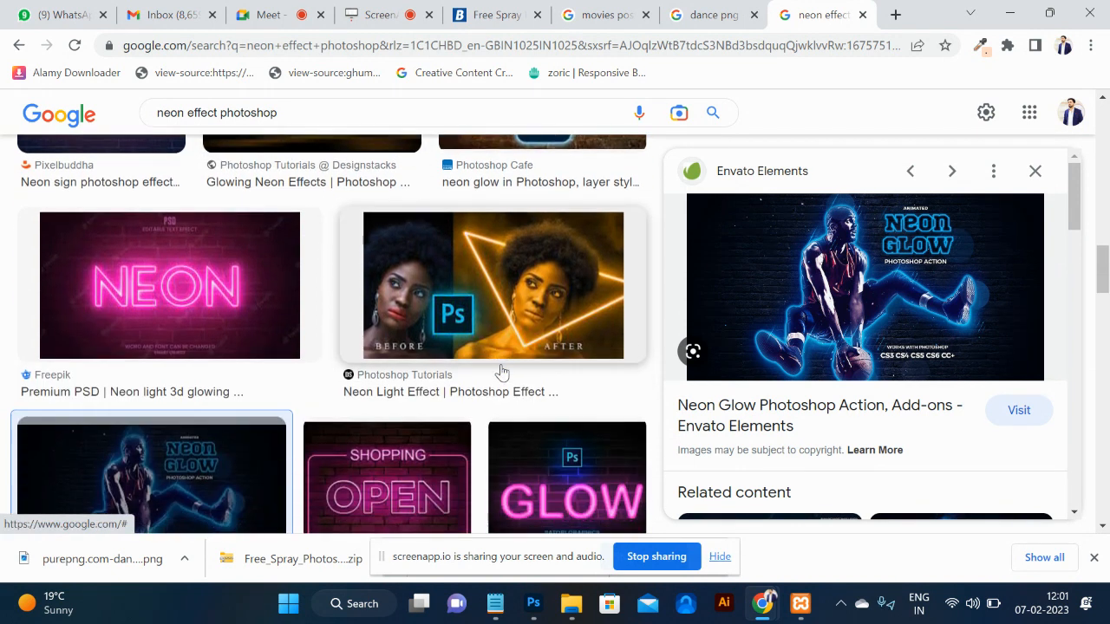
scroll(501, 372, down, 1)
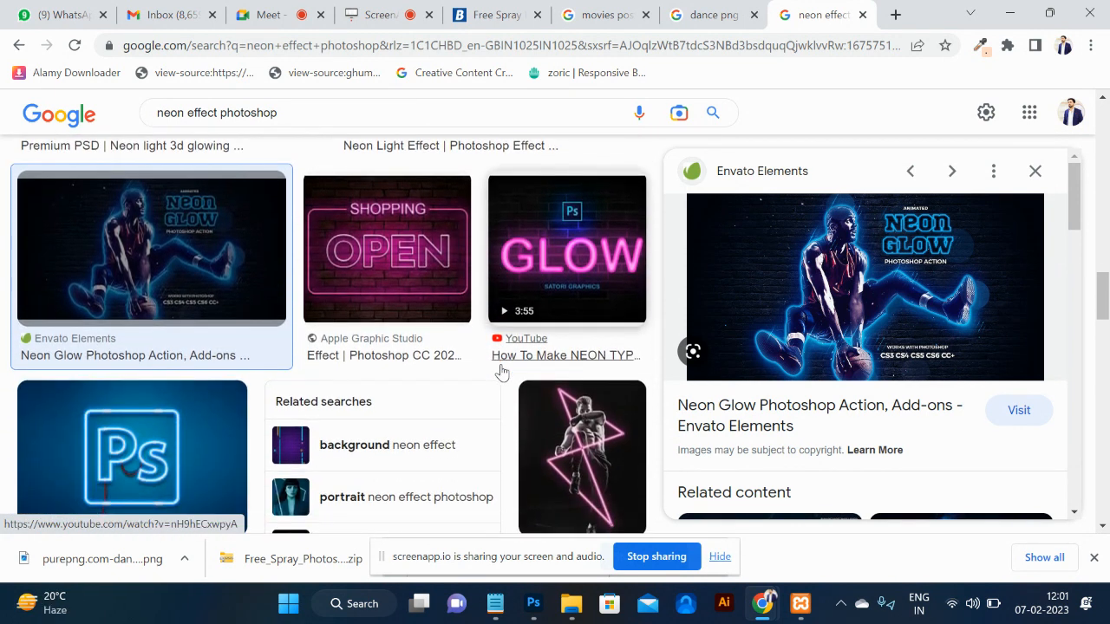
scroll(501, 373, down, 1)
scroll(500, 373, down, 5)
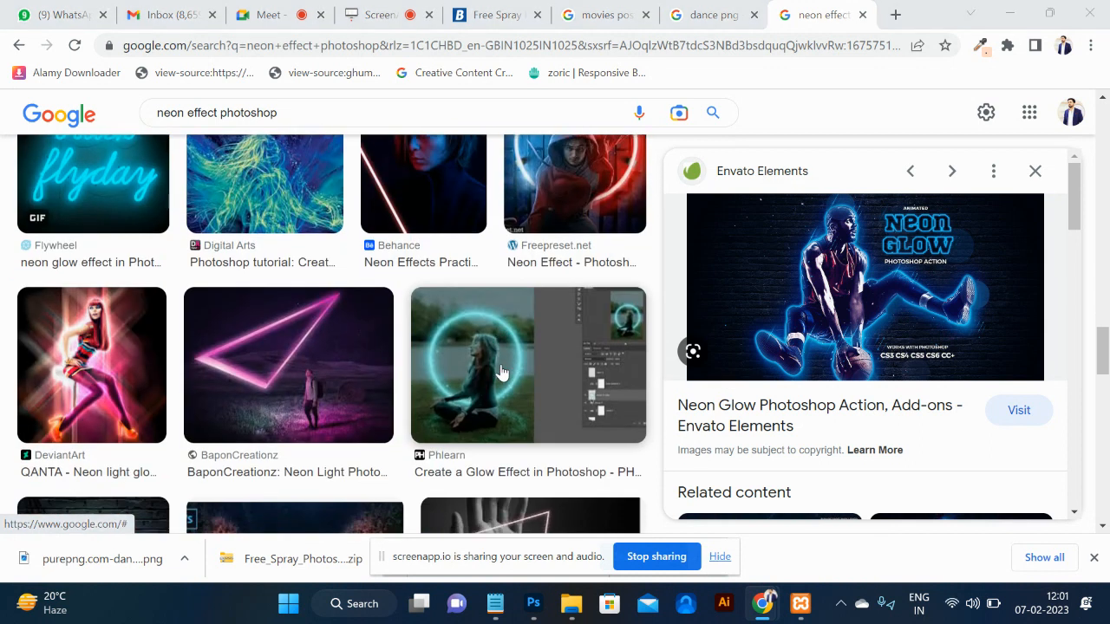
key(alt+Tab)
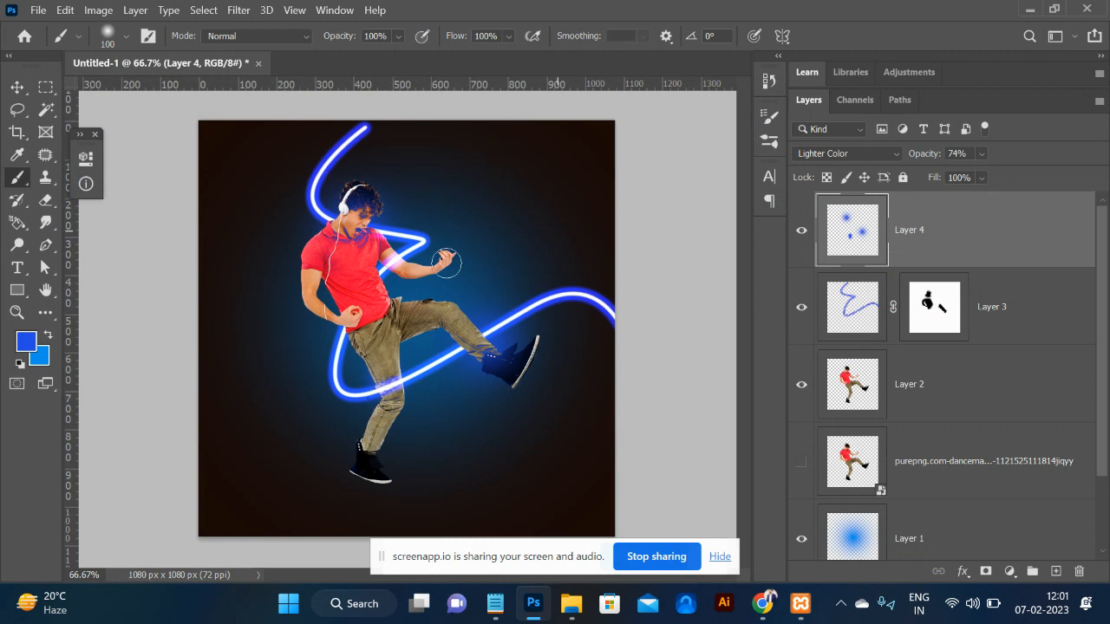
key(alt+Tab)
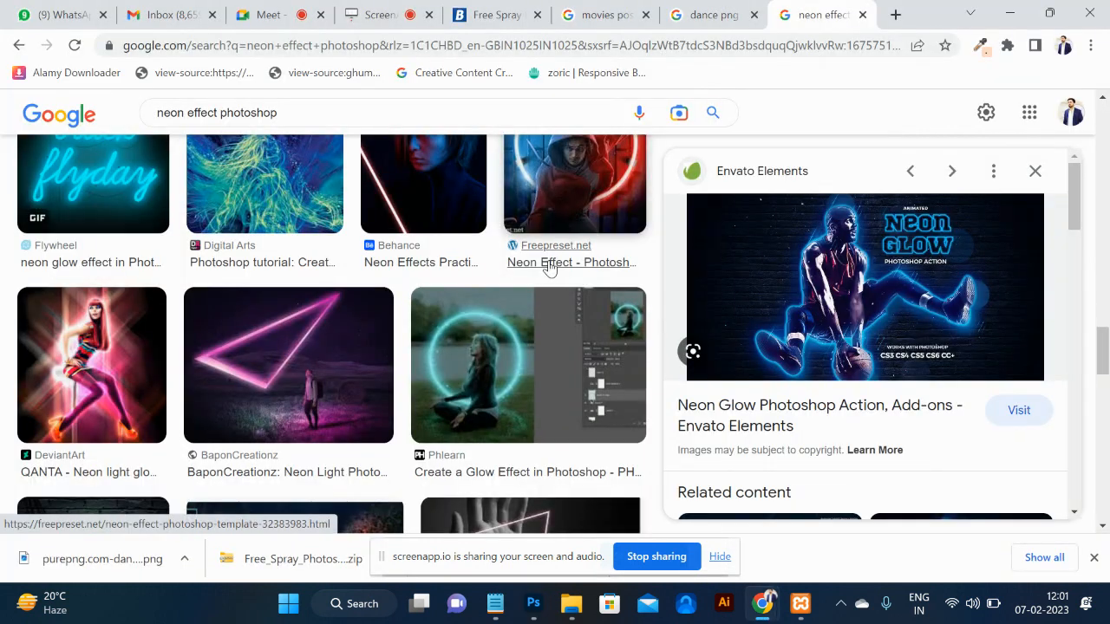
click(299, 117)
Search Google Images for 'dj lights' and preview the colourful disco-light image.
key(ctrl+a)
text(dj lights)
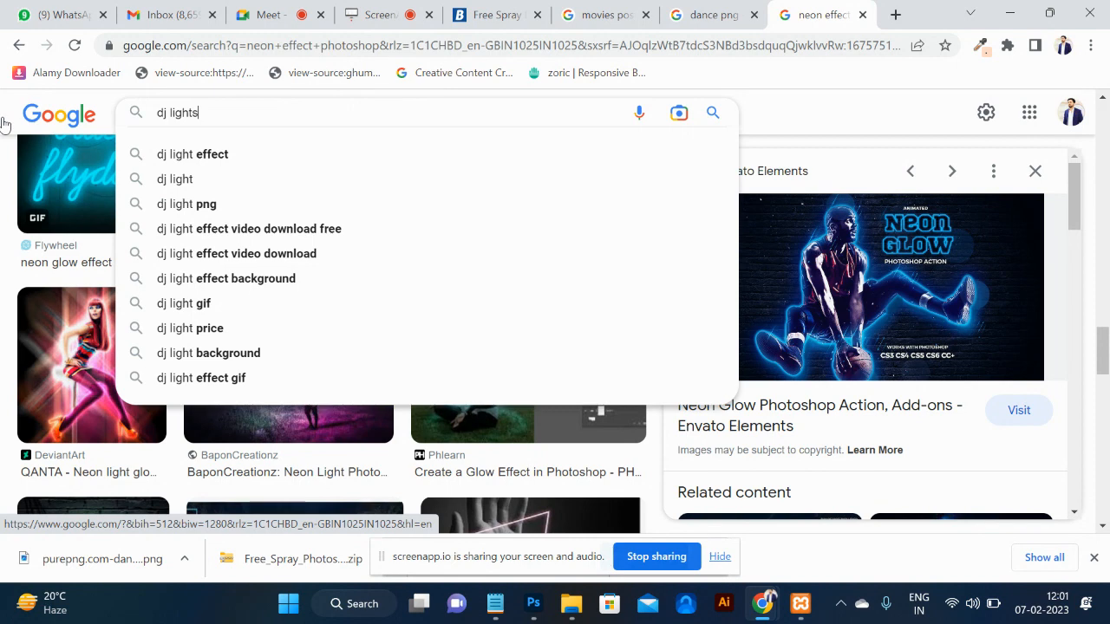
key(Return)
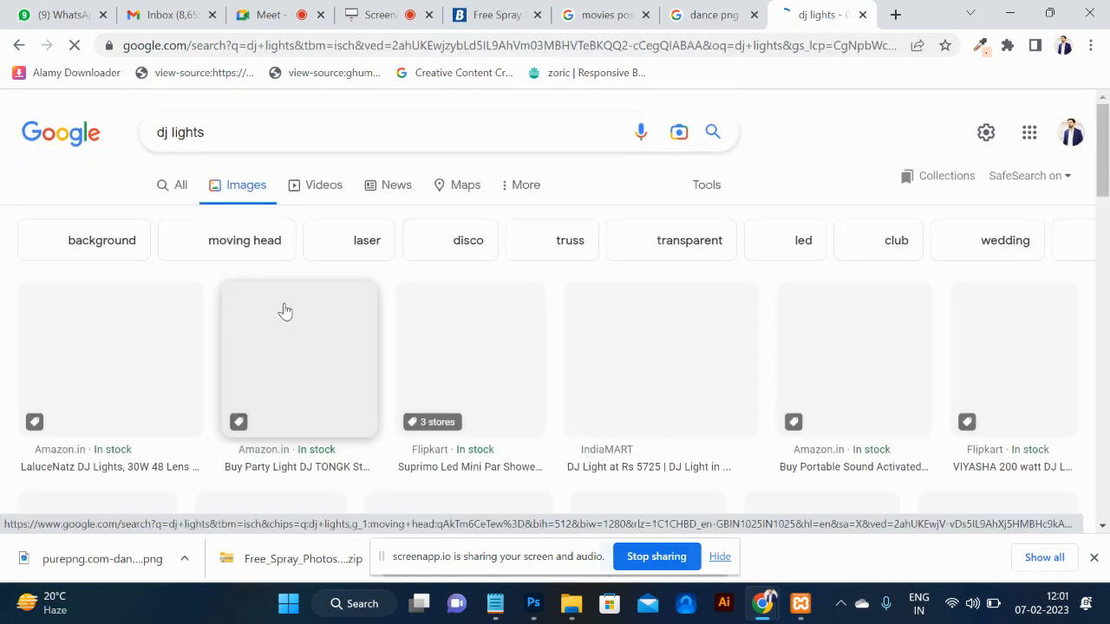
scroll(316, 368, down, 4)
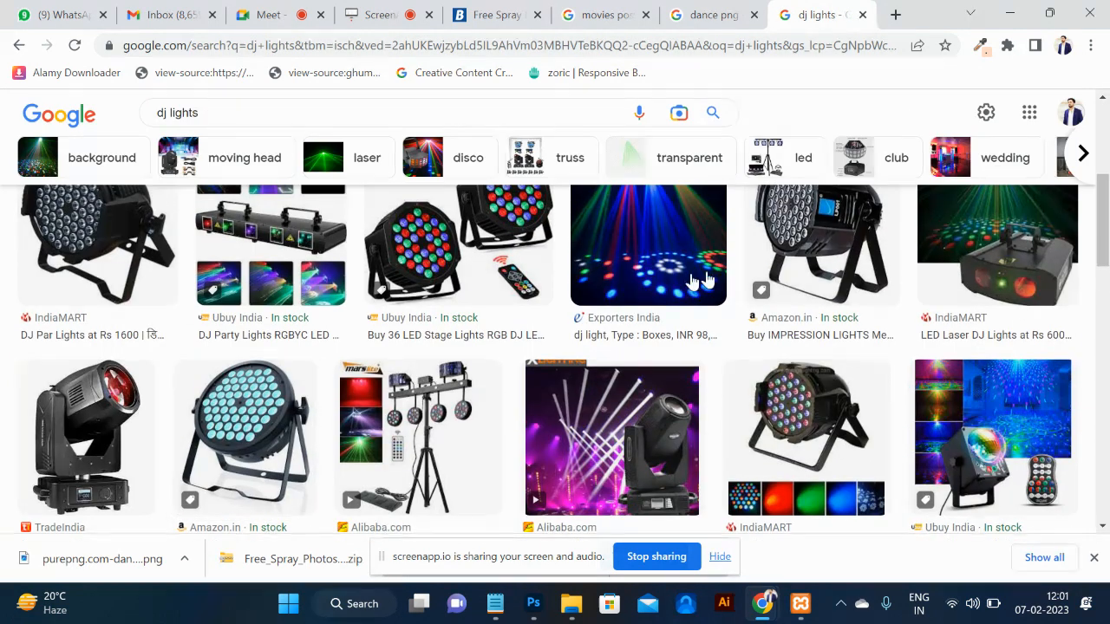
click(673, 251)
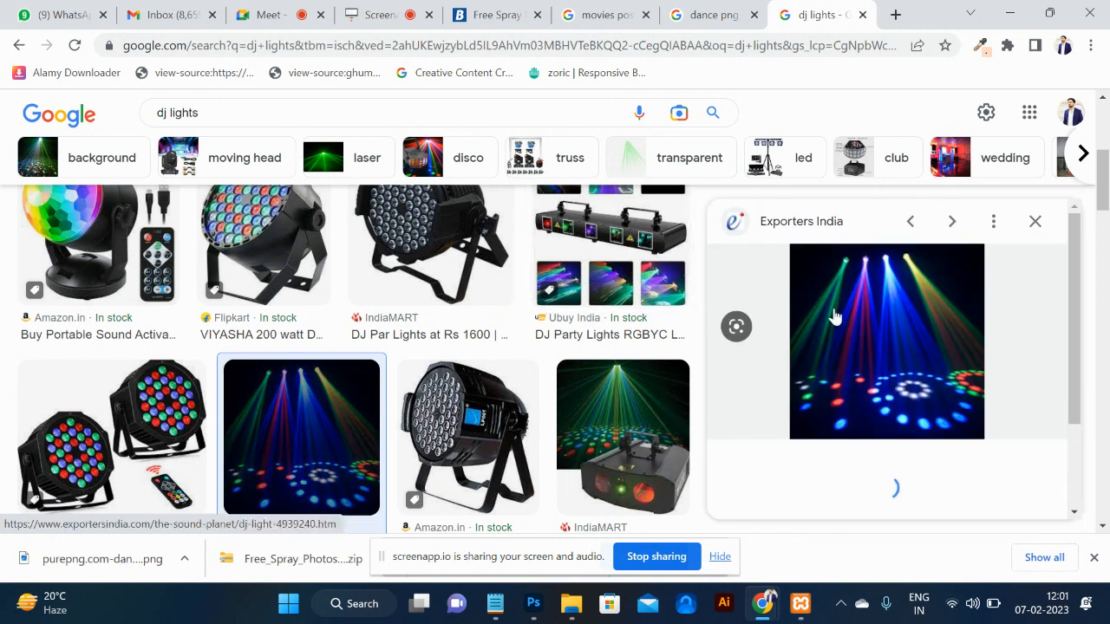
Open the full-size disco-light image in a new tab and copy it.
right_click(866, 284)
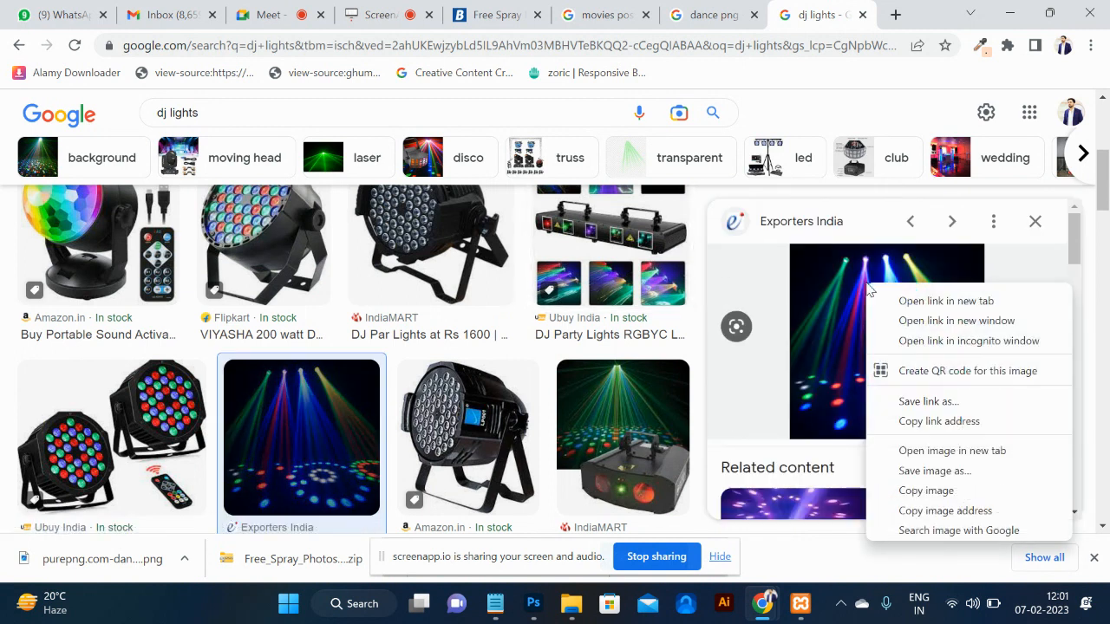
click(951, 451)
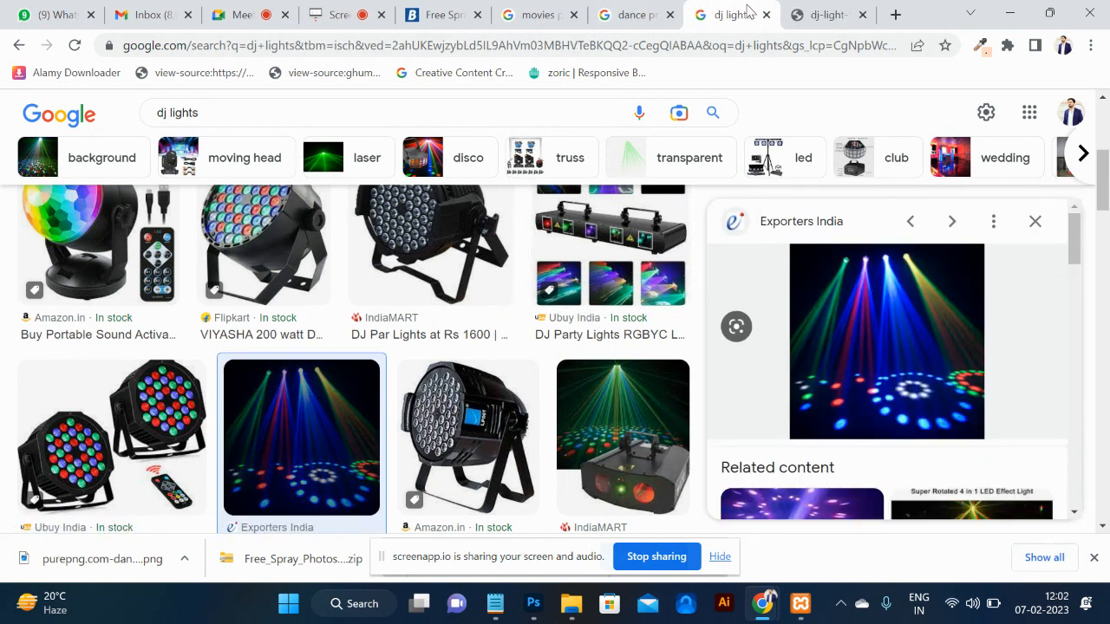
click(824, 14)
right_click(581, 269)
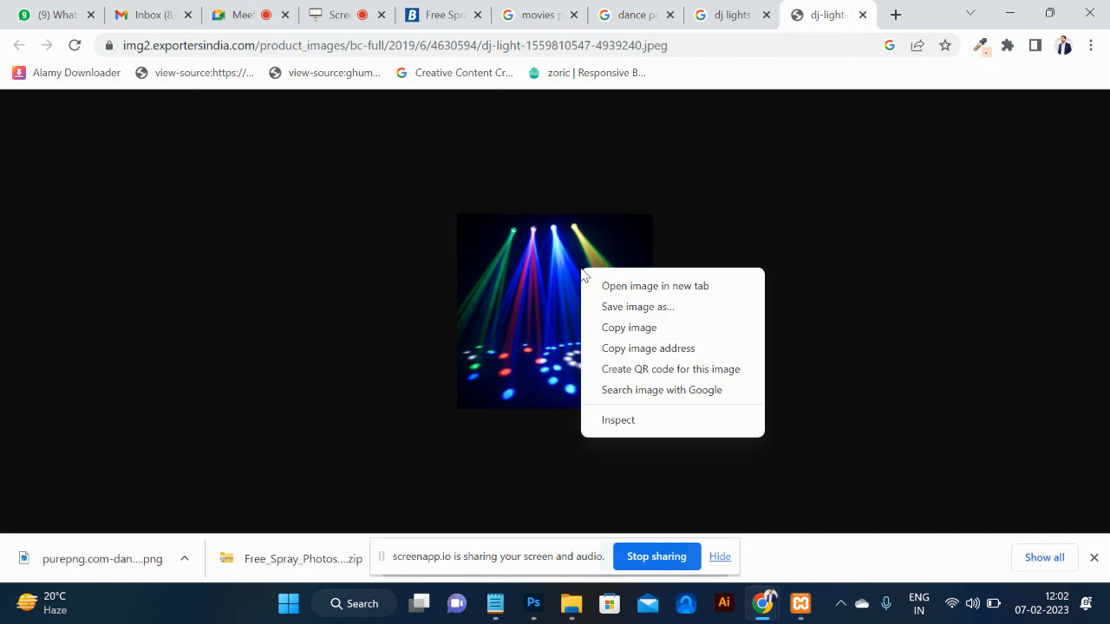
click(628, 326)
key(alt+Tab)
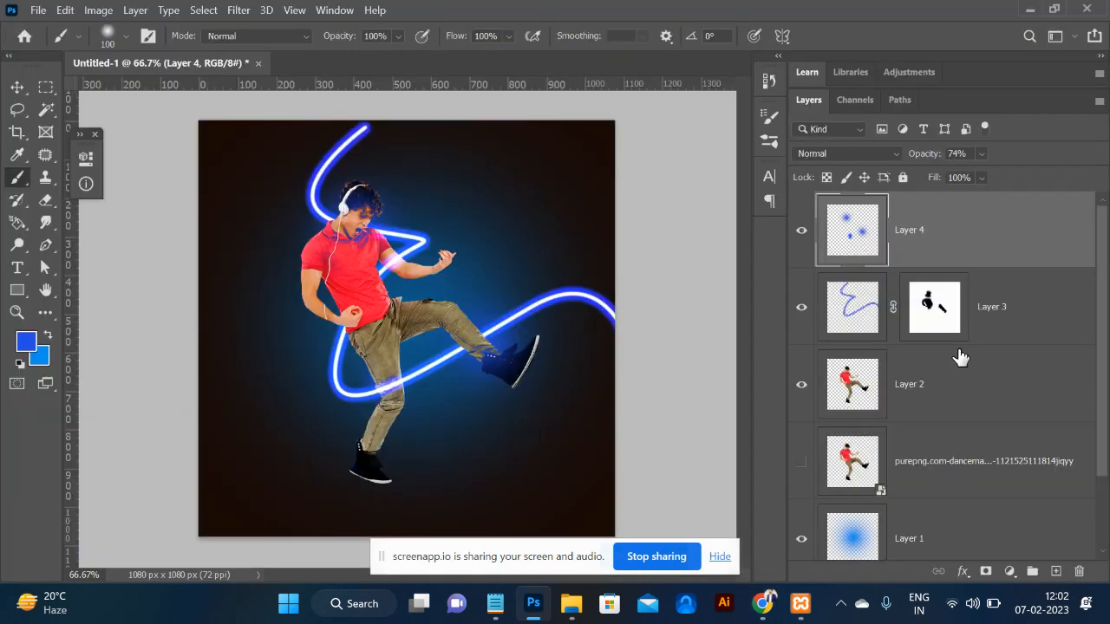
Paste the disco-light photo as a new layer, scale it to fill the canvas, and move it below the dancer.
key(ctrl+v)
key(ctrl+t)
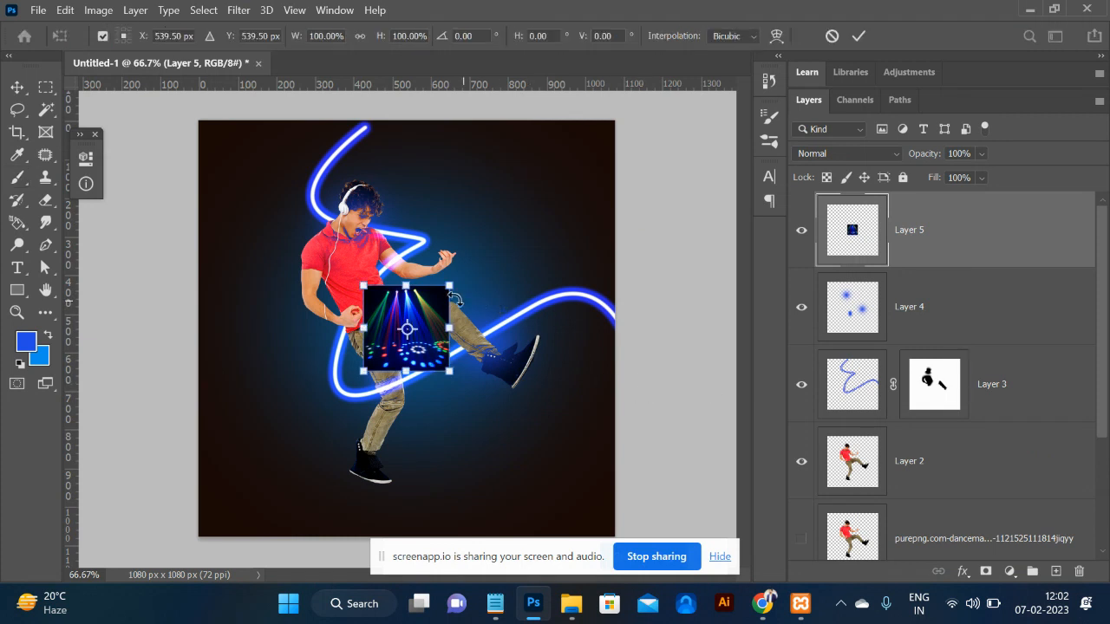
mouse_move(449, 284)
mouse_down()
mouse_move(646, 85)
mouse_move(626, 93)
mouse_up()
key(Return)
key(b)
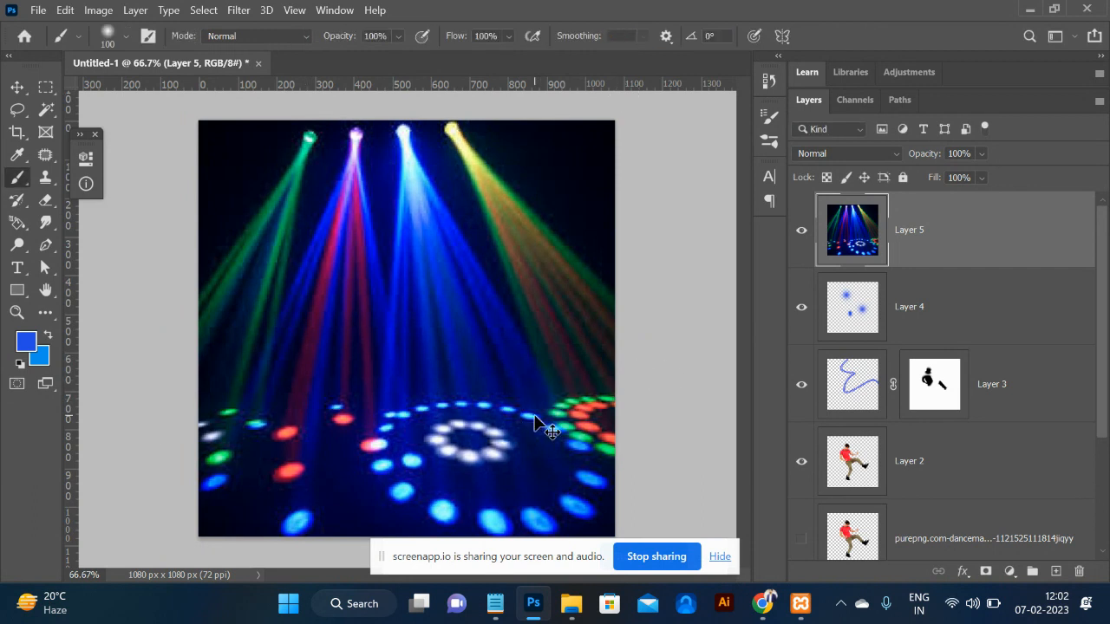
key(ctrl+minus)
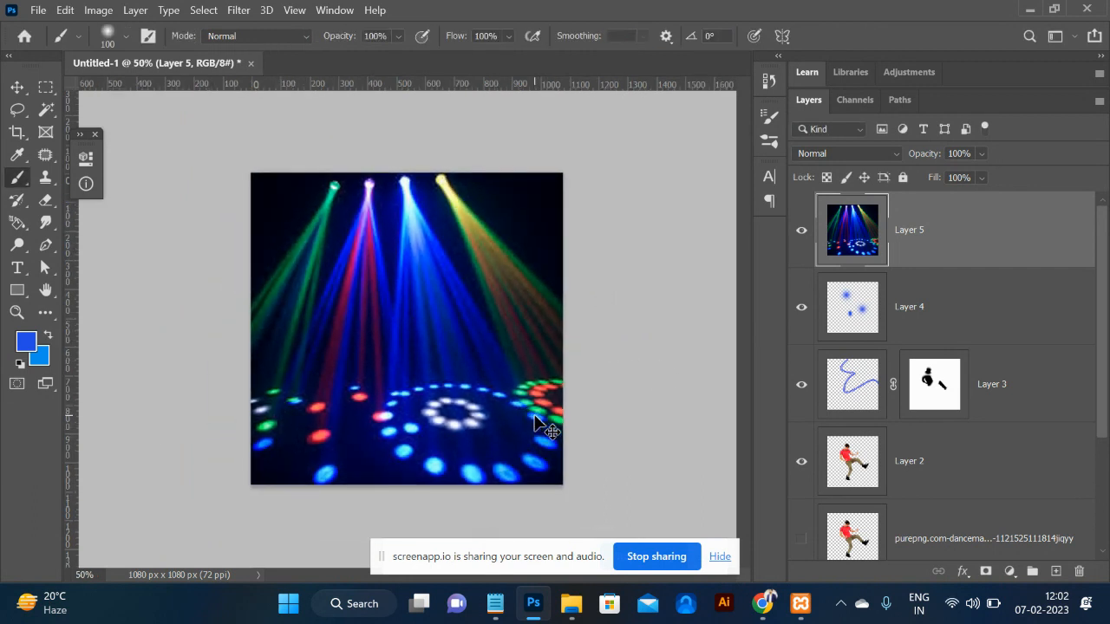
key(ctrl+bracketleft)
key(ctrl+bracketleft)
key(ctrl+bracketleft)
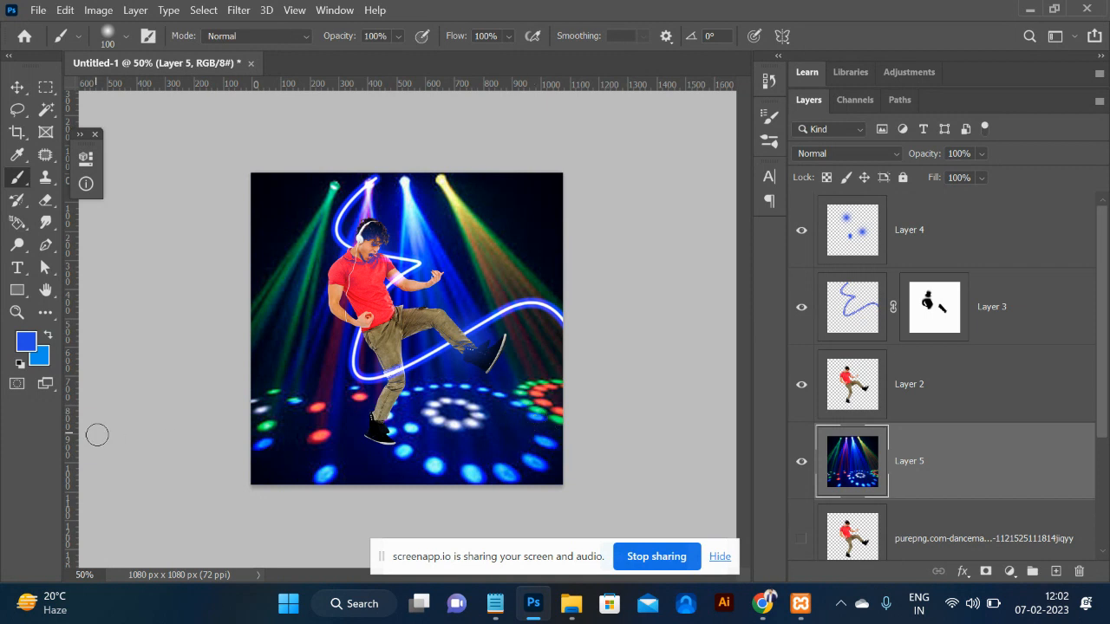
Give Layer 5 a hide-all mask and paint white with a 500 px brush over the floor and beams.
alt+click(986, 572)
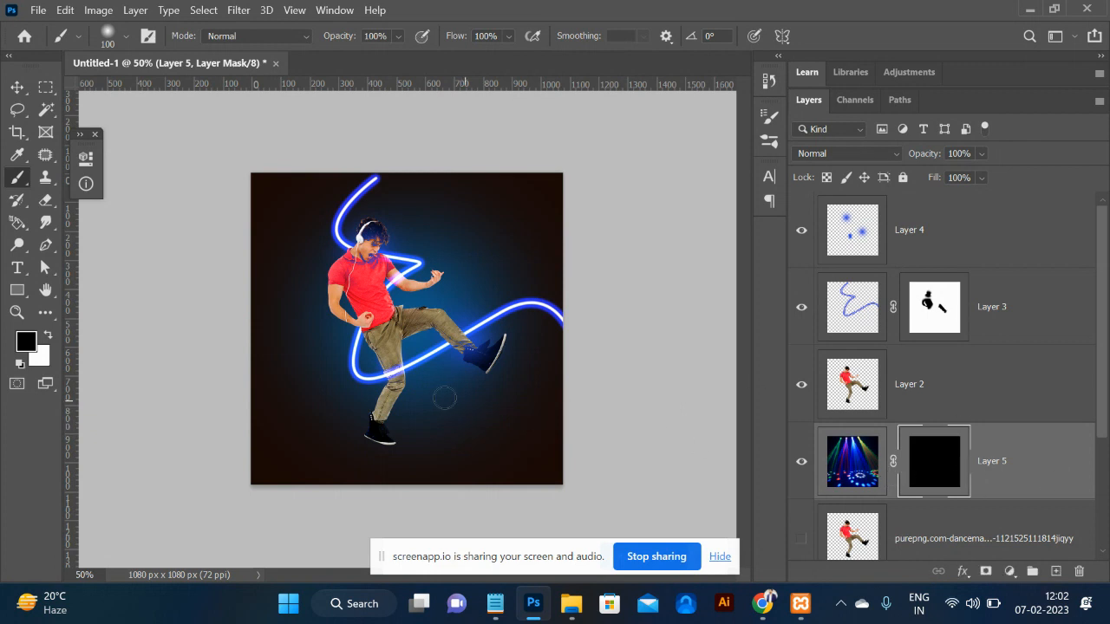
key(x)
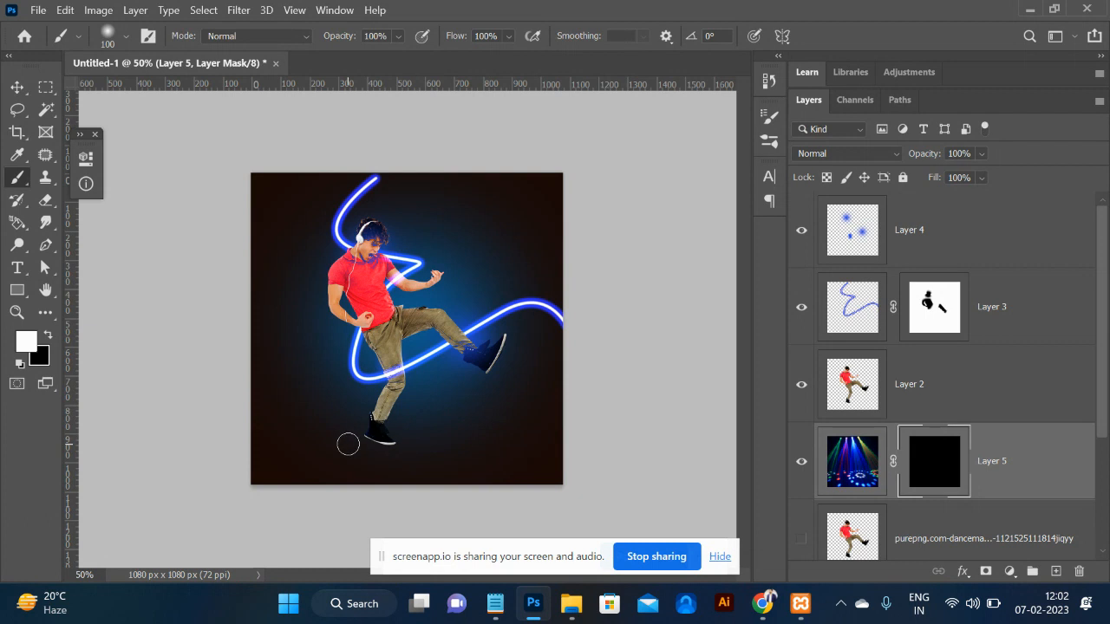
key(bracketright)
key(bracketright)
key(bracketright)
key(bracketright)
key(bracketright)
key(bracketright)
key(bracketright)
key(bracketright)
mouse_move(294, 450)
mouse_down()
mouse_move(607, 458)
mouse_move(591, 468)
mouse_up()
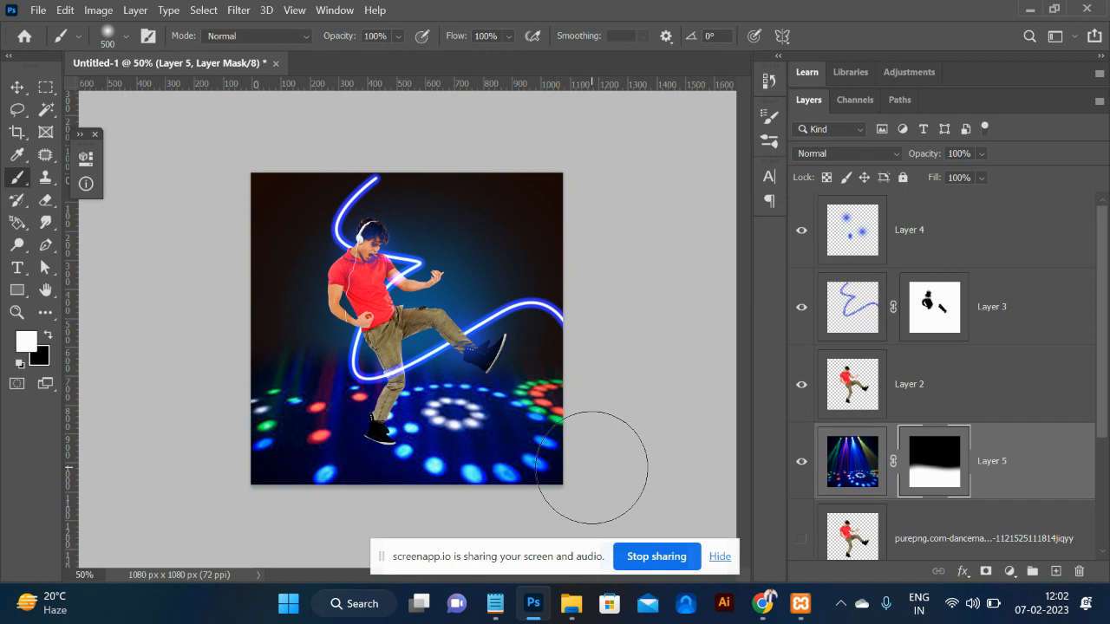
mouse_move(277, 272)
mouse_down()
mouse_move(546, 210)
mouse_move(232, 243)
mouse_move(577, 196)
mouse_move(563, 143)
mouse_move(389, 251)
mouse_move(520, 322)
mouse_up()
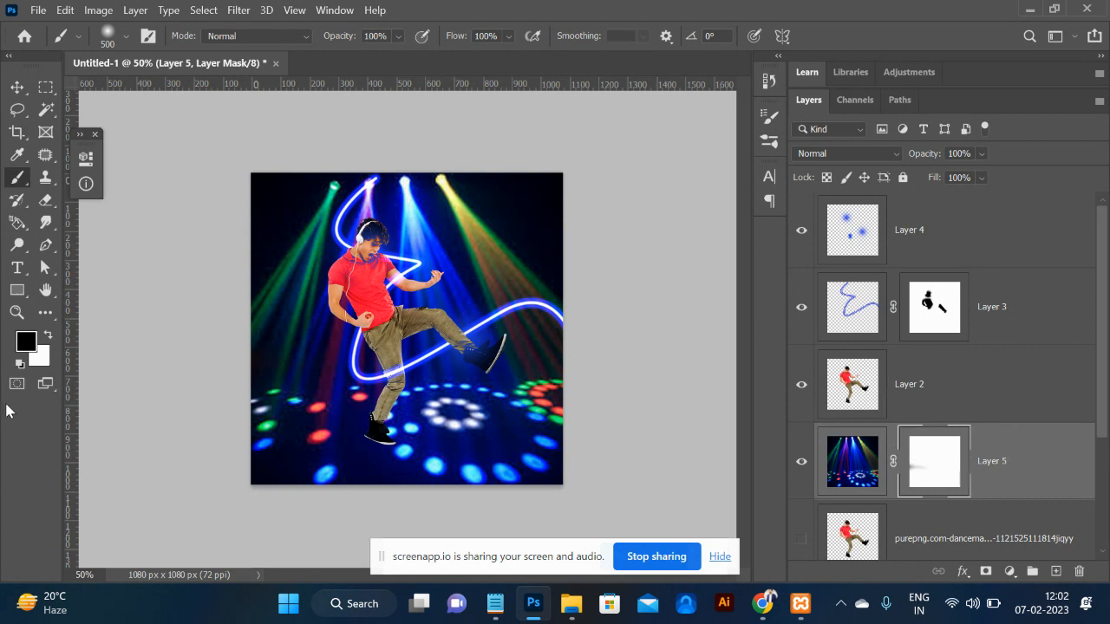
Repaint the mask black over the top beams and white over the floor lights.
key(x)
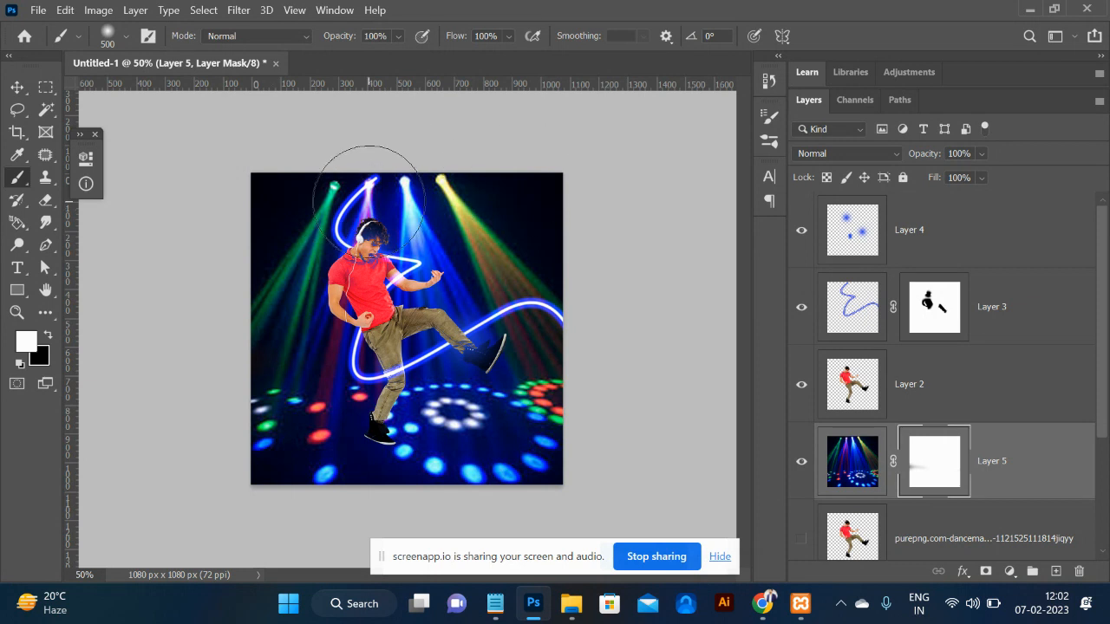
key(x)
mouse_move(390, 239)
mouse_down()
mouse_move(475, 206)
mouse_move(373, 217)
mouse_move(225, 204)
mouse_move(574, 236)
mouse_move(494, 318)
mouse_move(264, 309)
mouse_move(270, 324)
mouse_move(380, 323)
mouse_move(438, 294)
mouse_move(360, 305)
mouse_move(413, 301)
mouse_up()
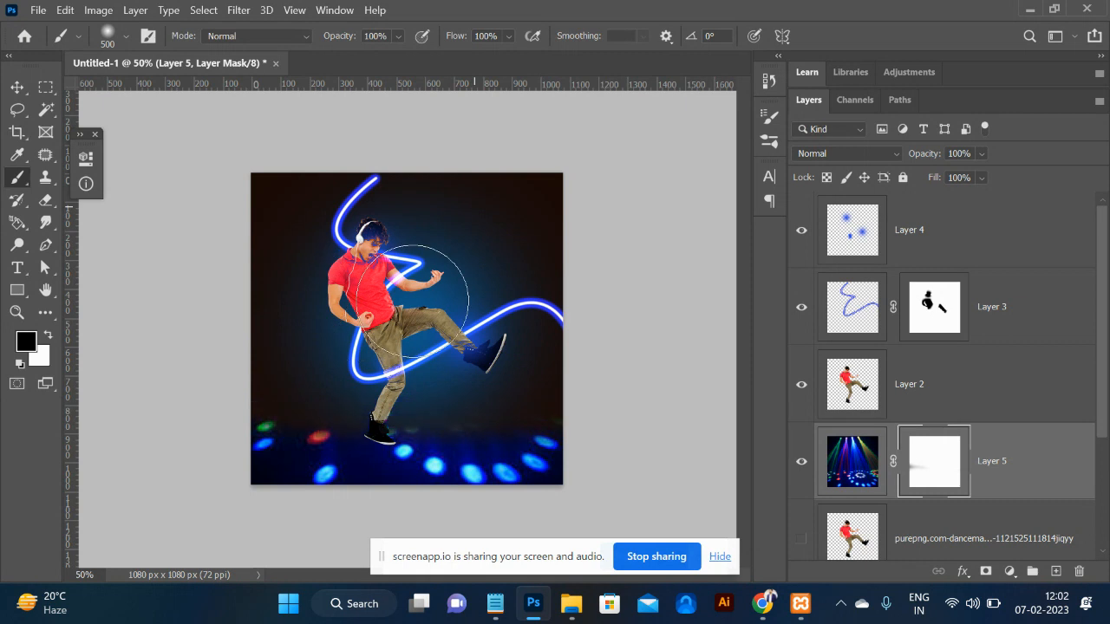
key(x)
mouse_move(397, 427)
mouse_down()
mouse_move(463, 434)
mouse_move(286, 433)
mouse_move(312, 447)
mouse_move(355, 441)
mouse_up()
key(x)
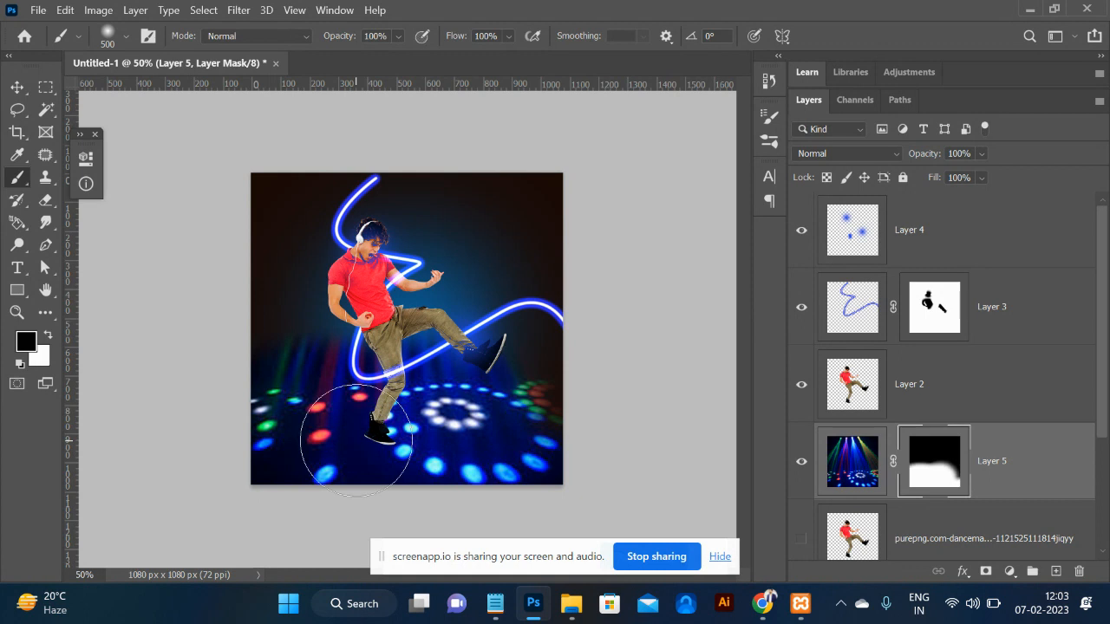
mouse_move(252, 320)
mouse_down()
mouse_move(358, 296)
mouse_move(558, 286)
mouse_up()
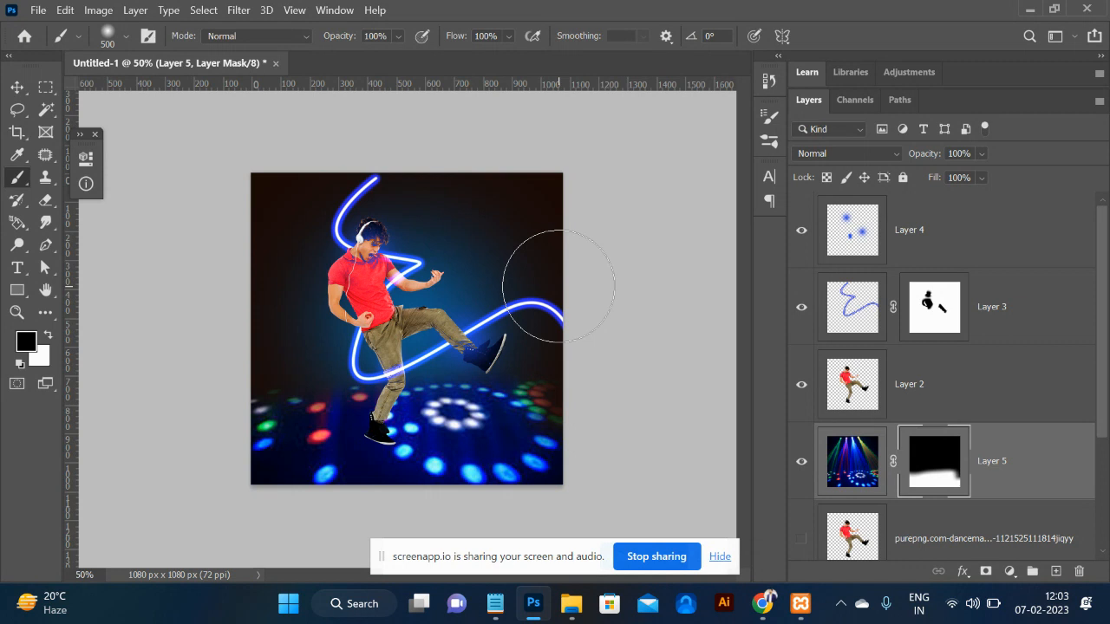
Search Google Images for 'dj background' and scroll through the results.
key(alt+Tab)
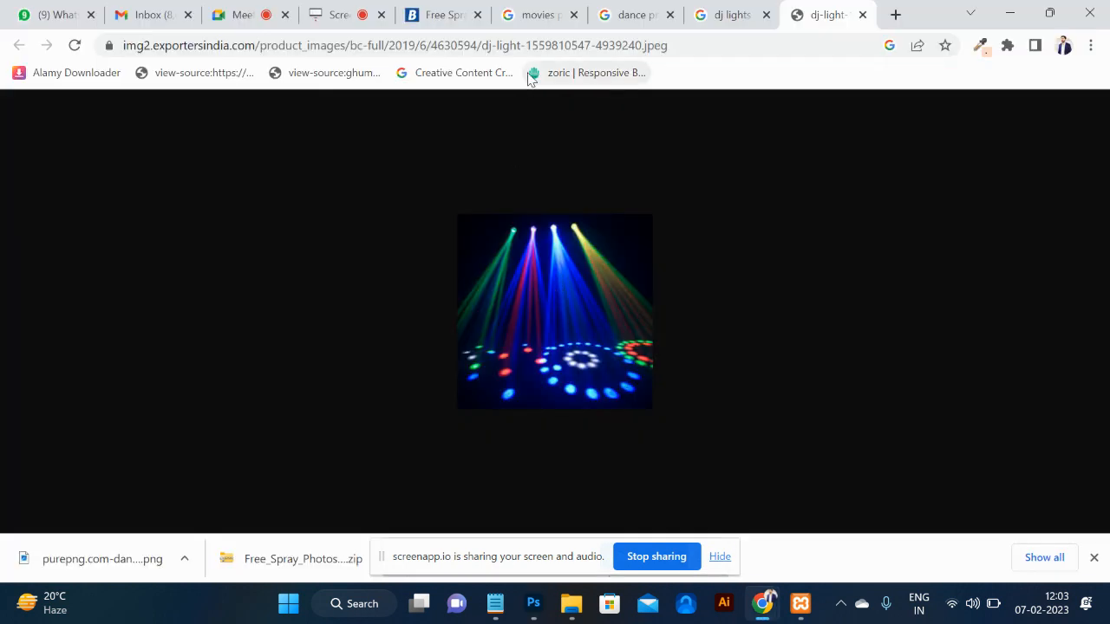
click(531, 45)
text(dj )
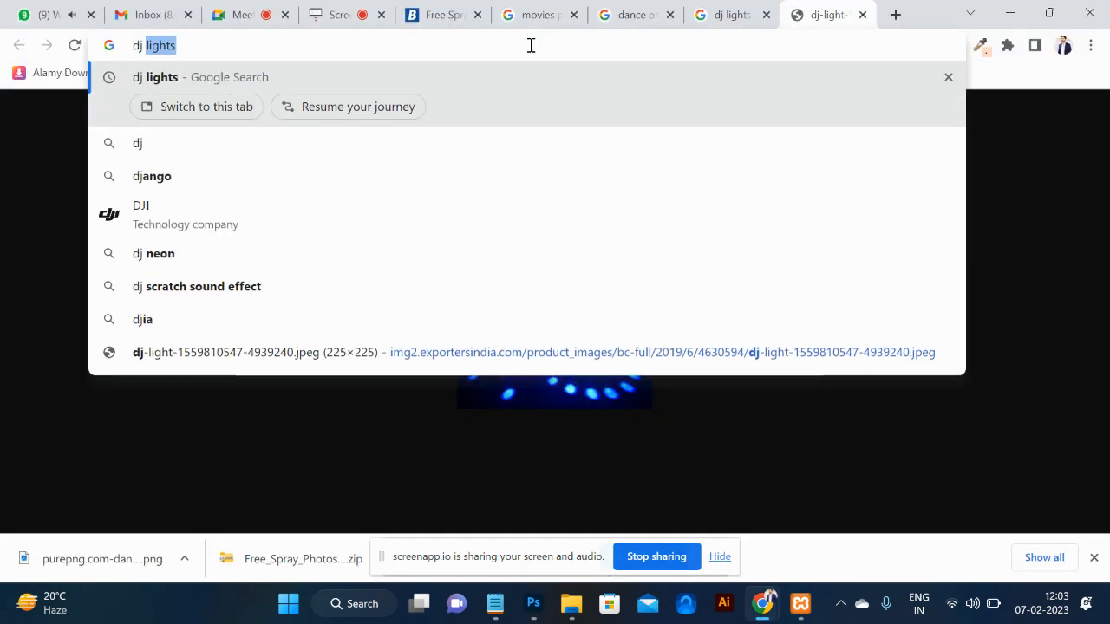
text(back)
key(Down)
key(Return)
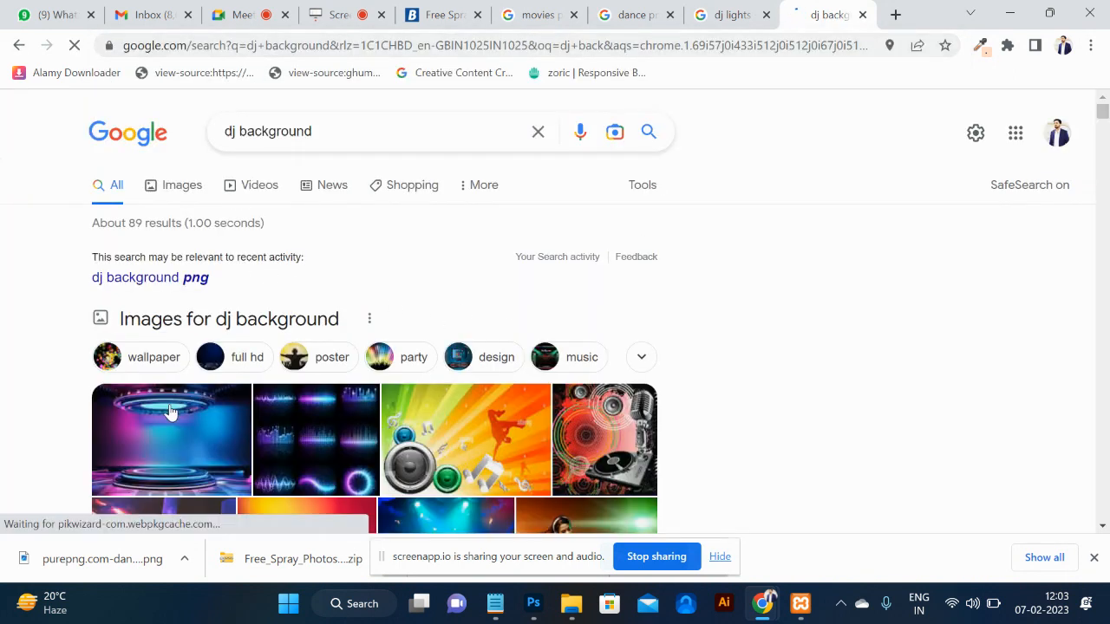
click(176, 197)
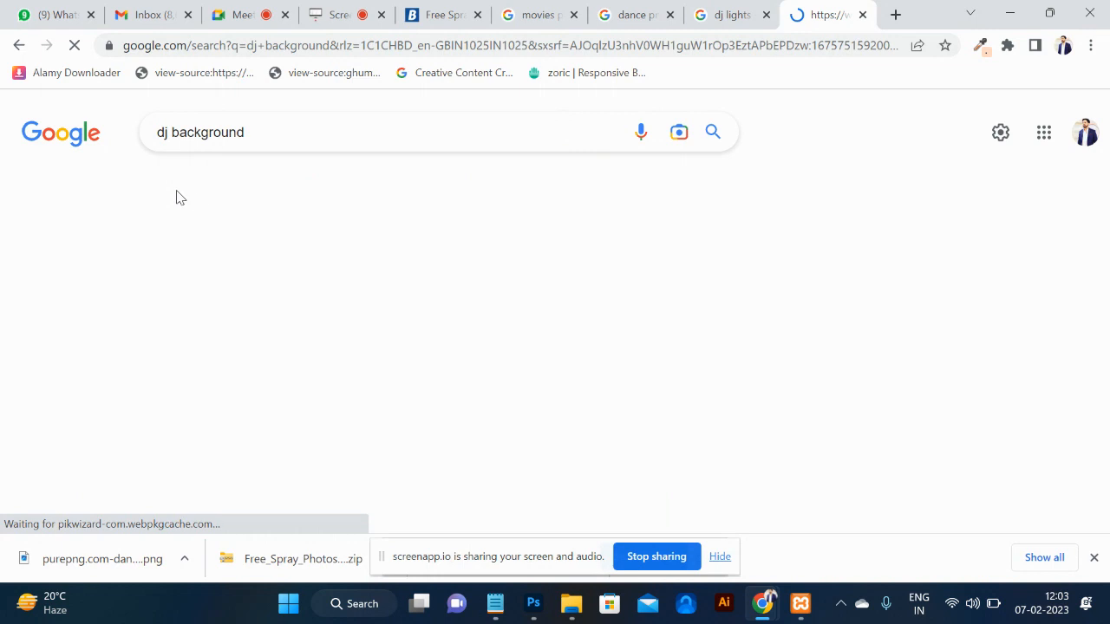
scroll(555, 390, down, 2)
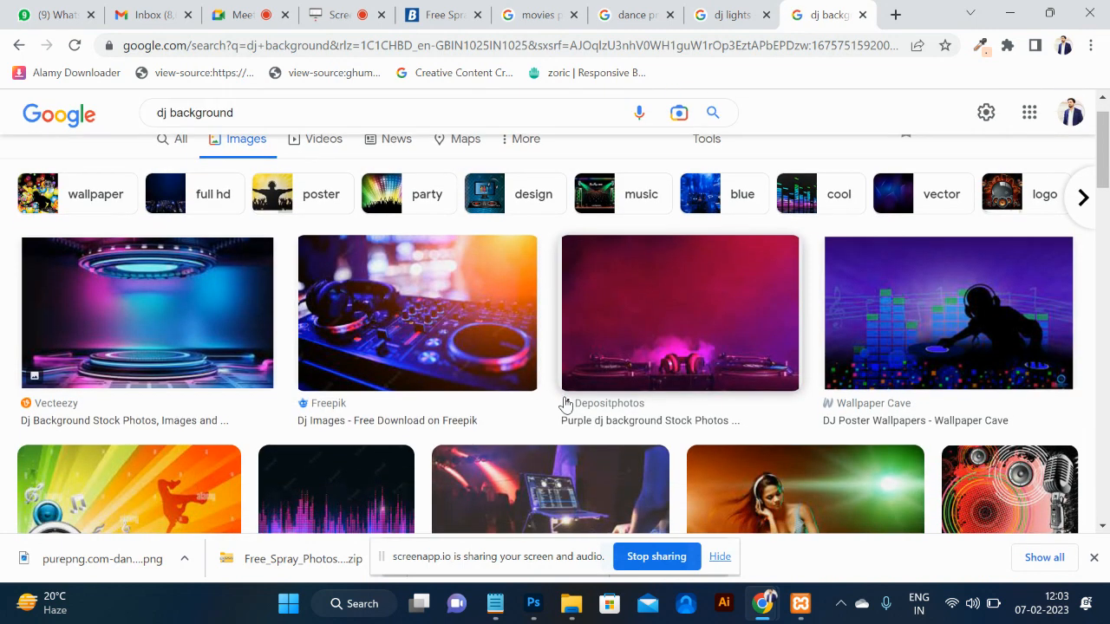
scroll(563, 403, down, 3)
scroll(565, 404, down, 2)
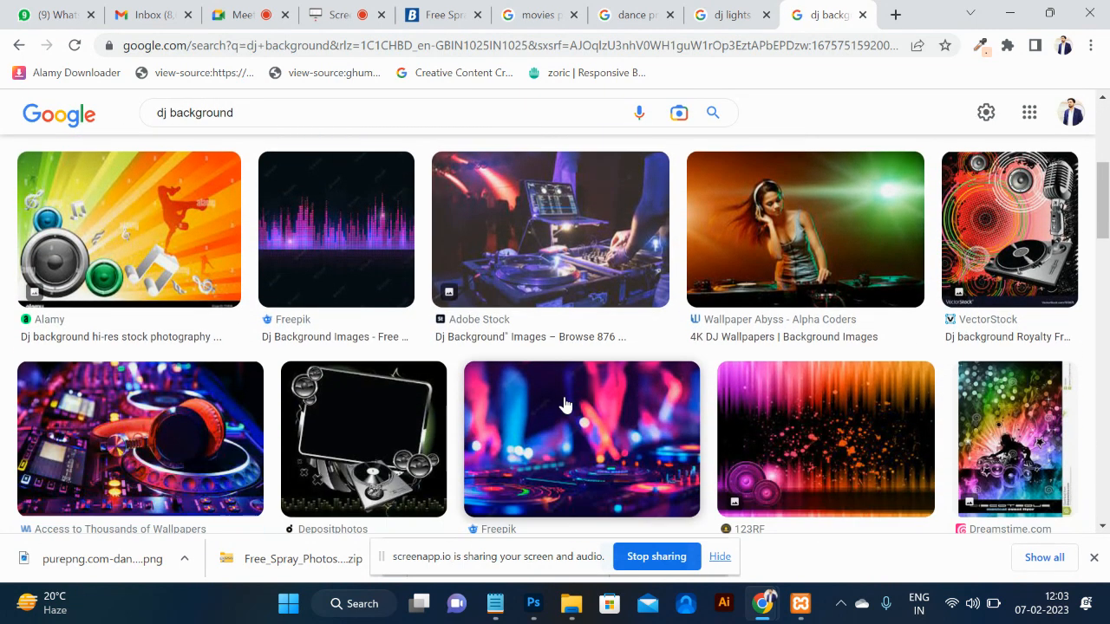
scroll(728, 319, down, 5)
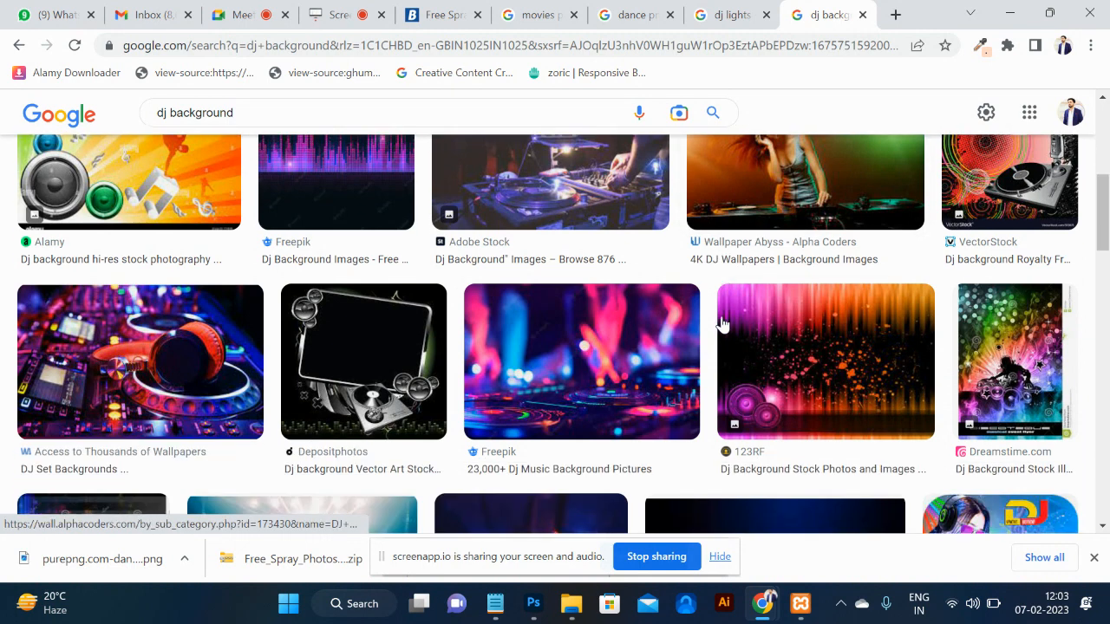
scroll(722, 322, down, 2)
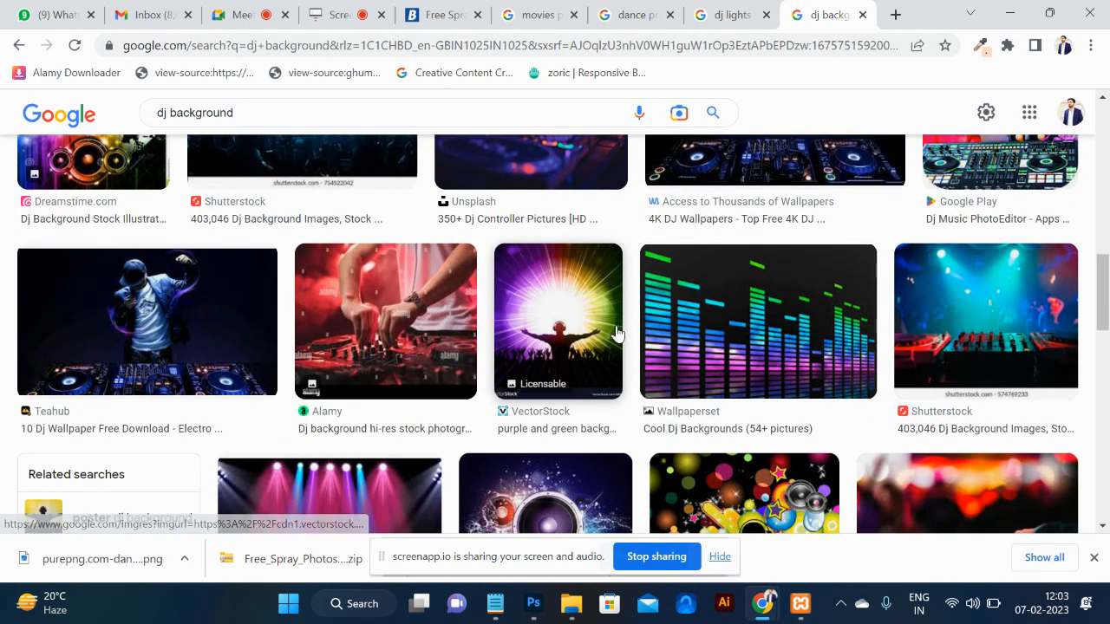
Preview the purple-crowd DJ image, open the VectorStock version in a new tab, and return to results.
click(560, 342)
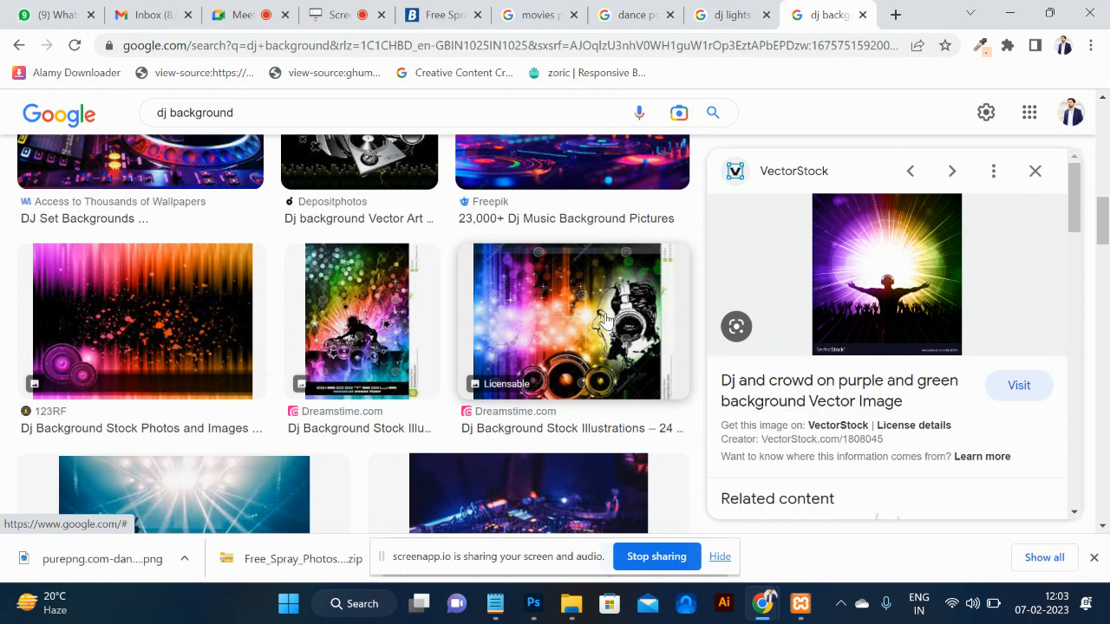
click(875, 284)
right_click(876, 286)
click(769, 17)
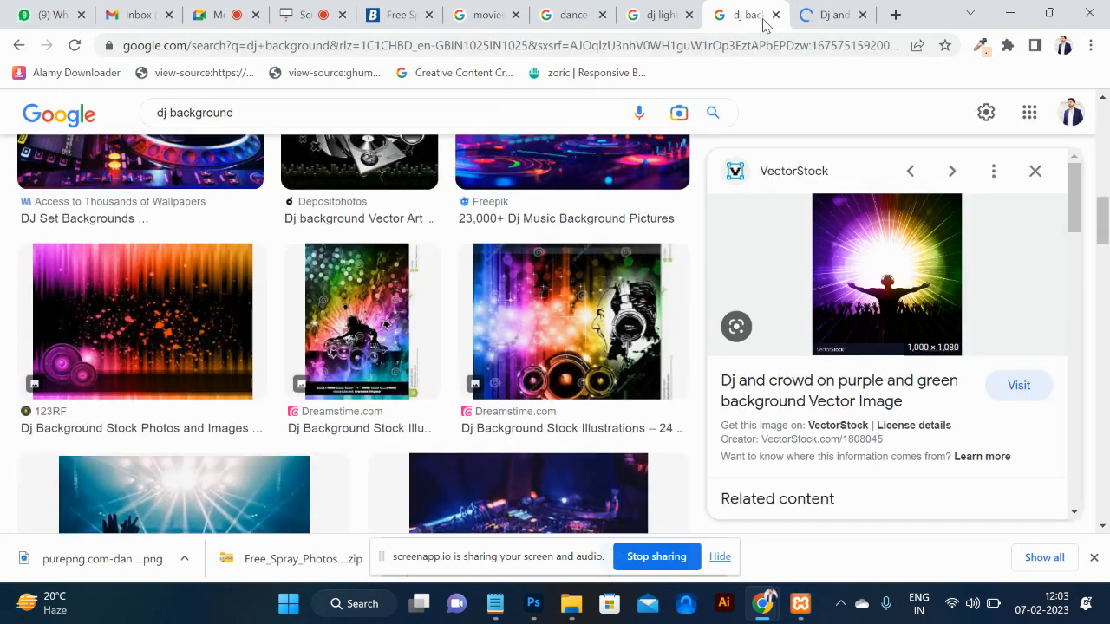
scroll(493, 349, down, 4)
scroll(493, 348, down, 8)
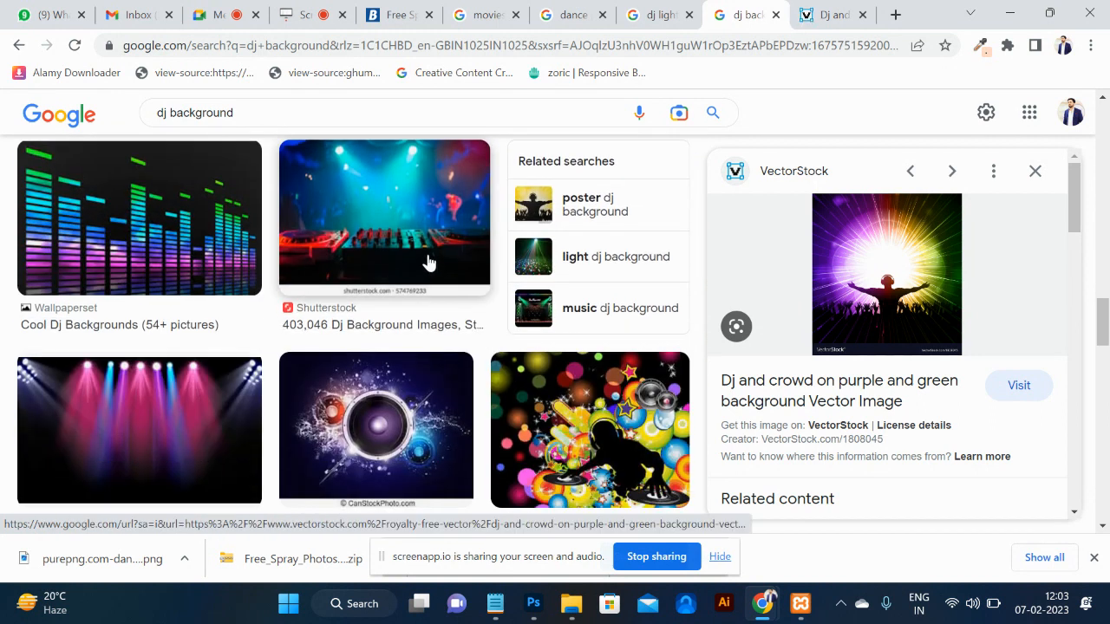
Open the Shutterstock DJ-mixer image in a new tab and copy it.
click(426, 260)
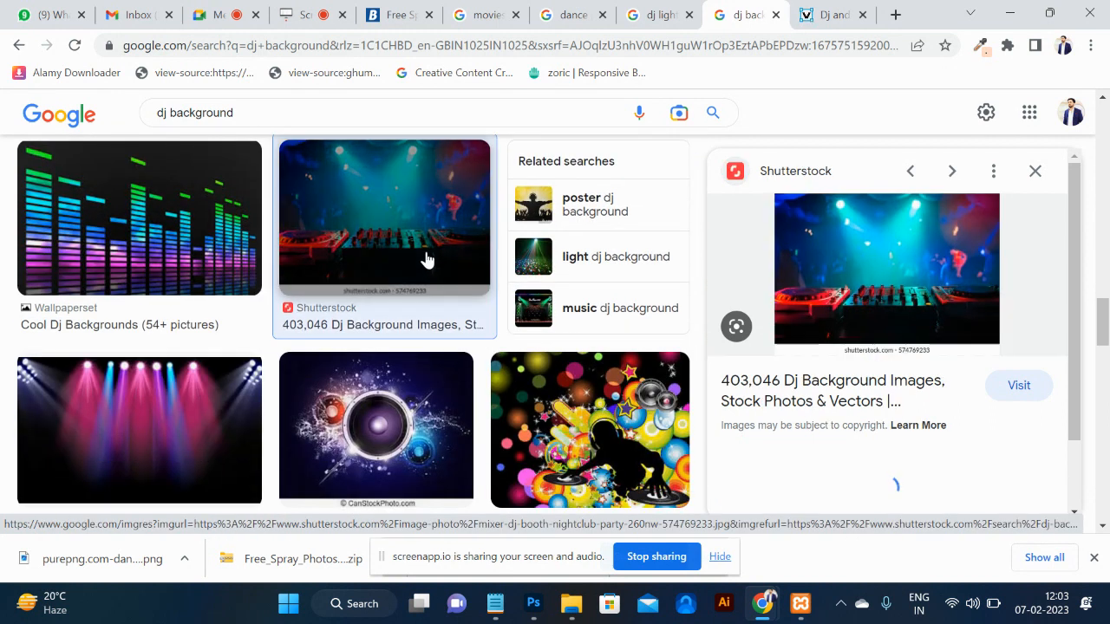
right_click(909, 286)
click(785, 449)
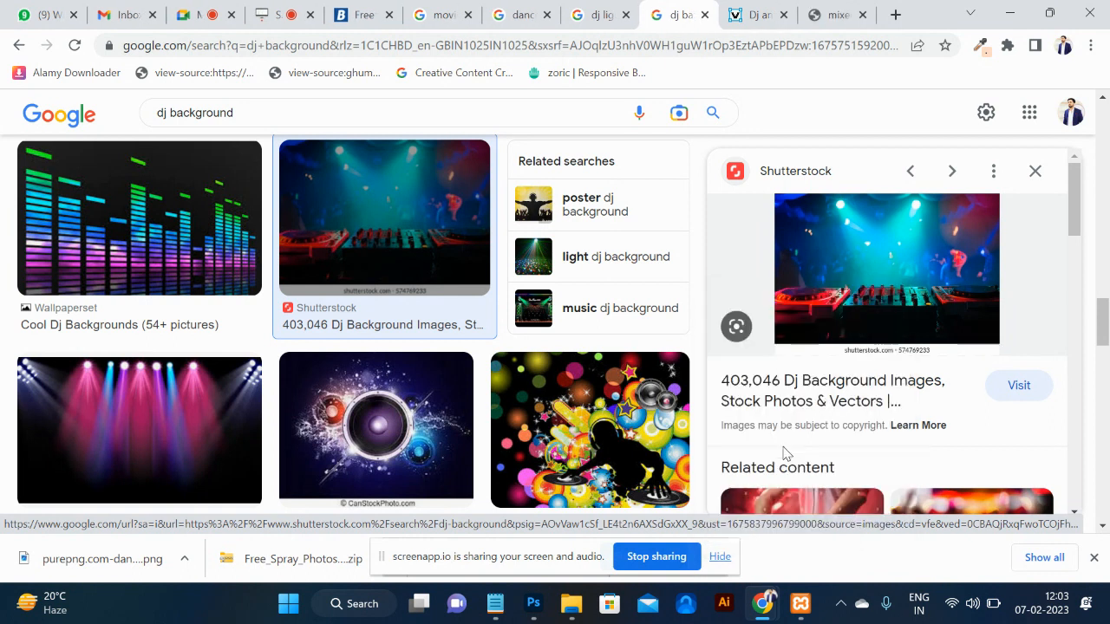
click(819, 17)
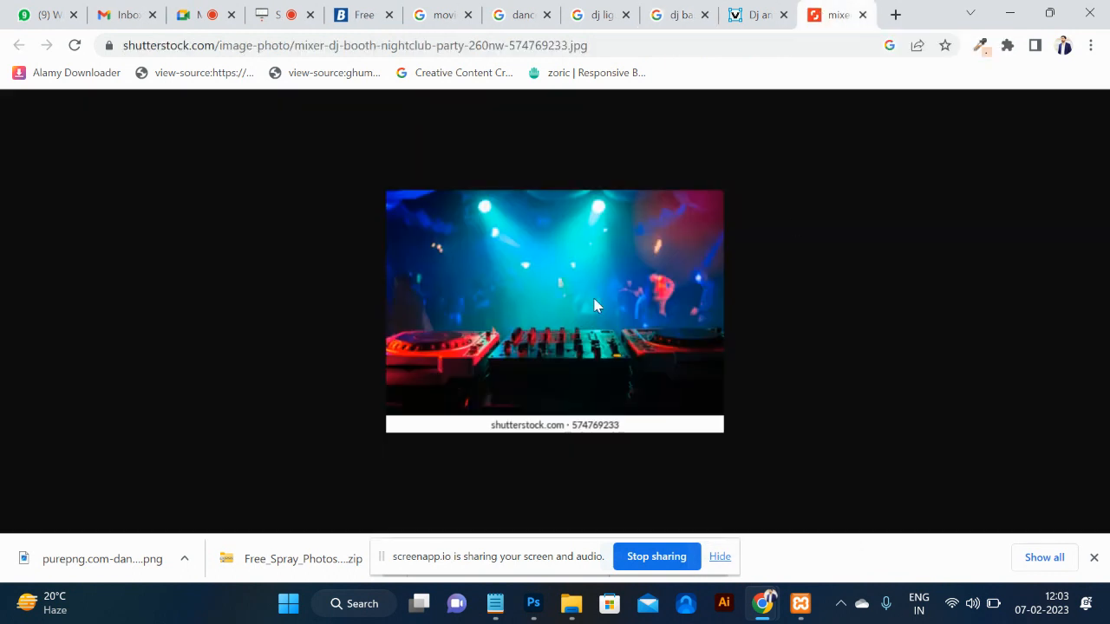
right_click(587, 300)
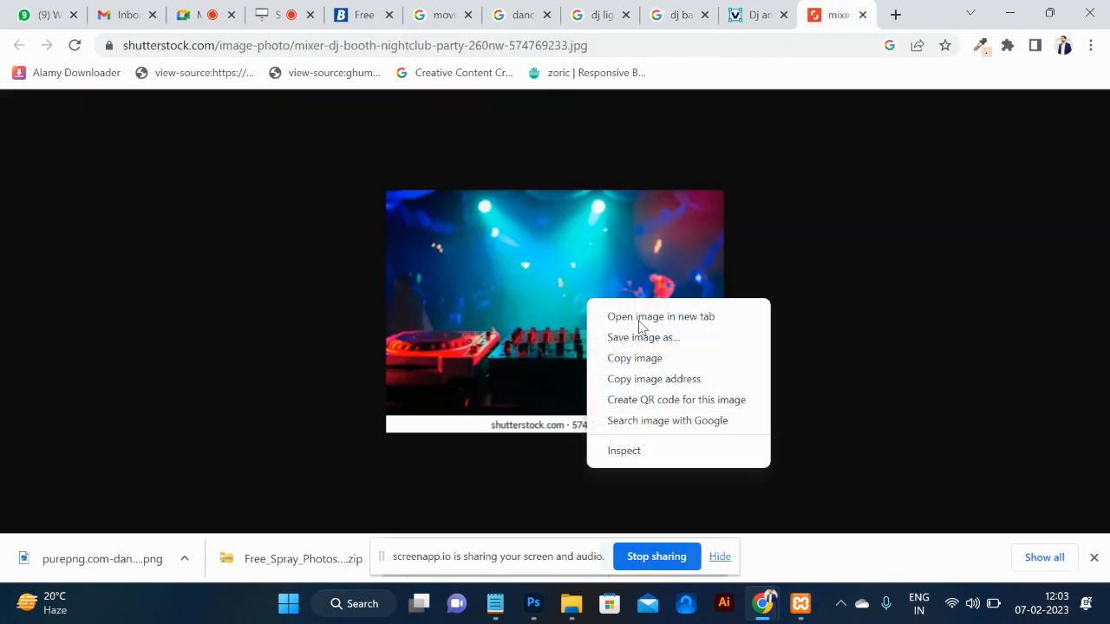
click(655, 362)
key(alt+Tab)
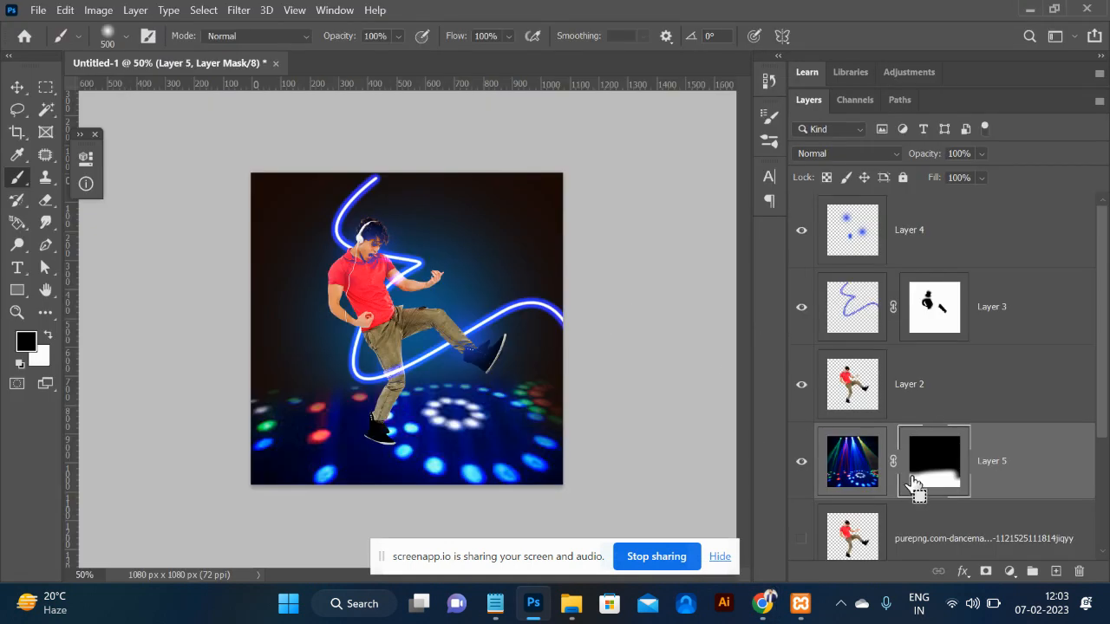
Paste the DJ-mixer photo, discard the too-small layer and switch back to Chrome.
key(ctrl+v)
key(ctrl+t)
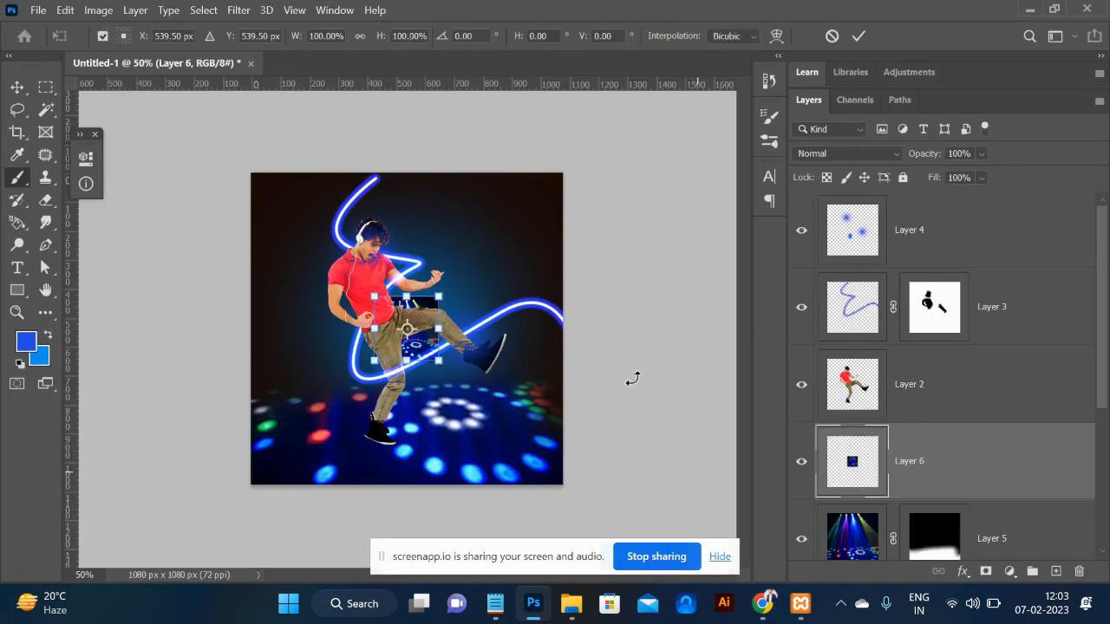
key(Escape)
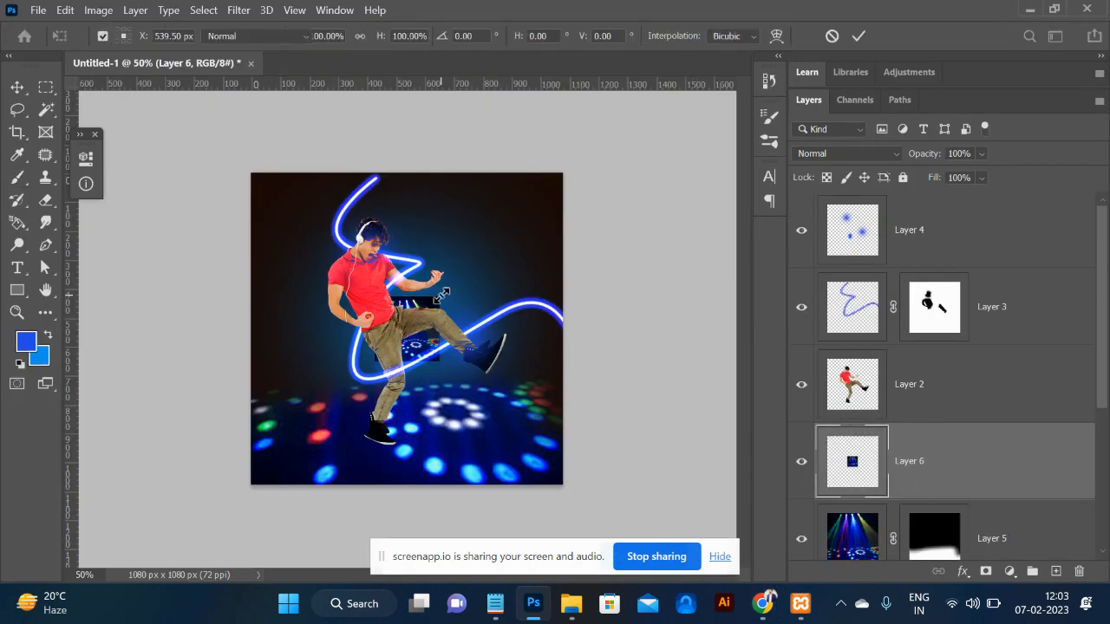
key(Delete)
key(alt+Tab)
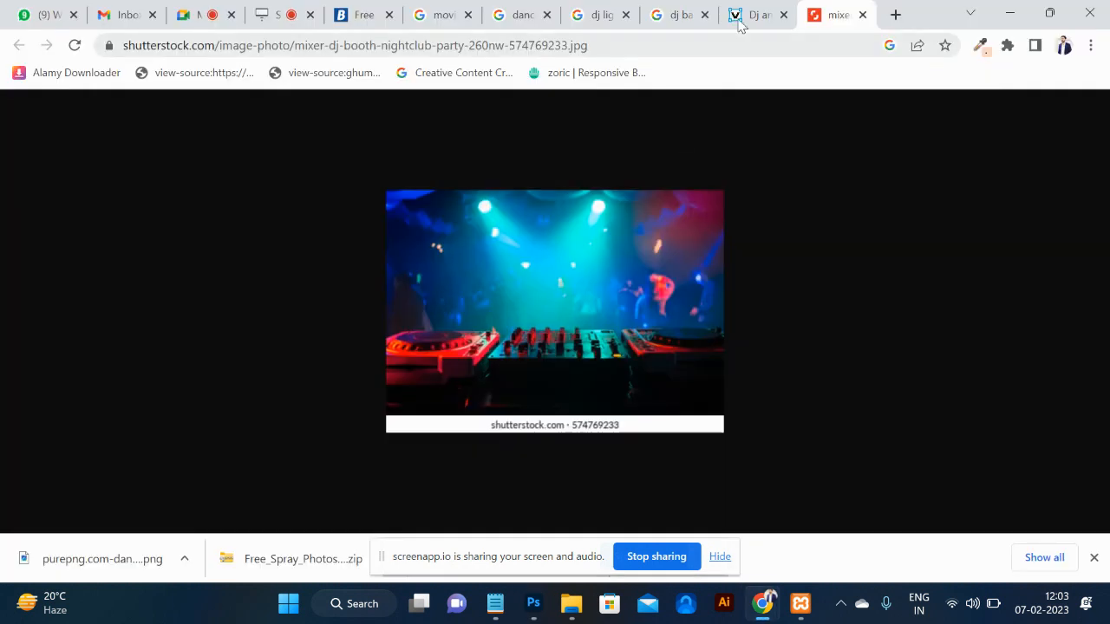
Return to the DJ background results and preview the pink stage-lights image.
click(676, 15)
scroll(407, 360, down, 3)
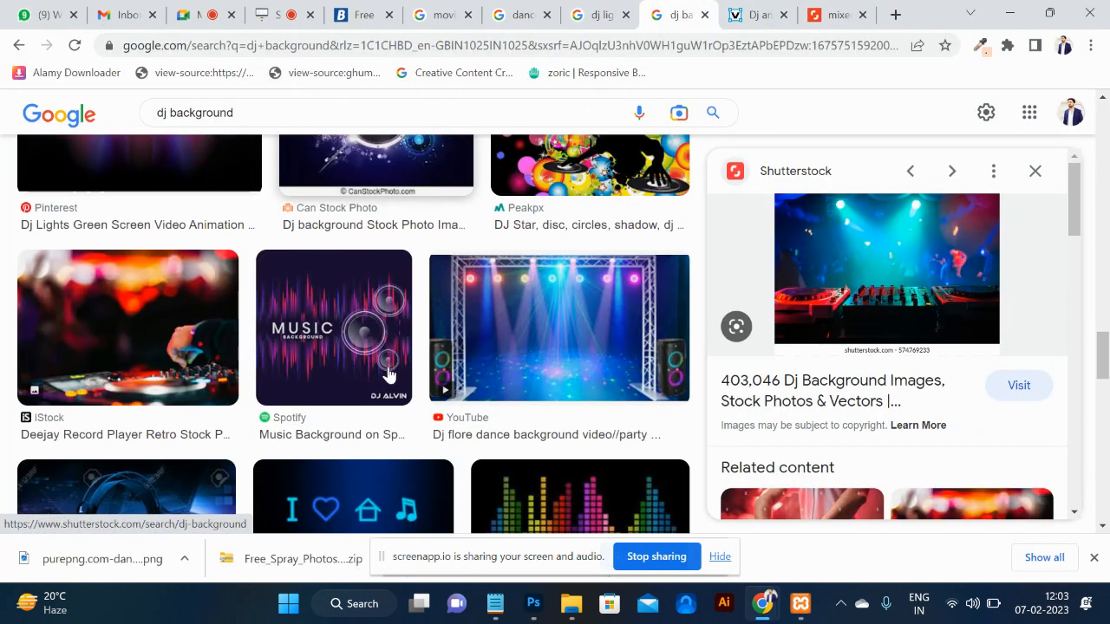
scroll(388, 373, up, 1)
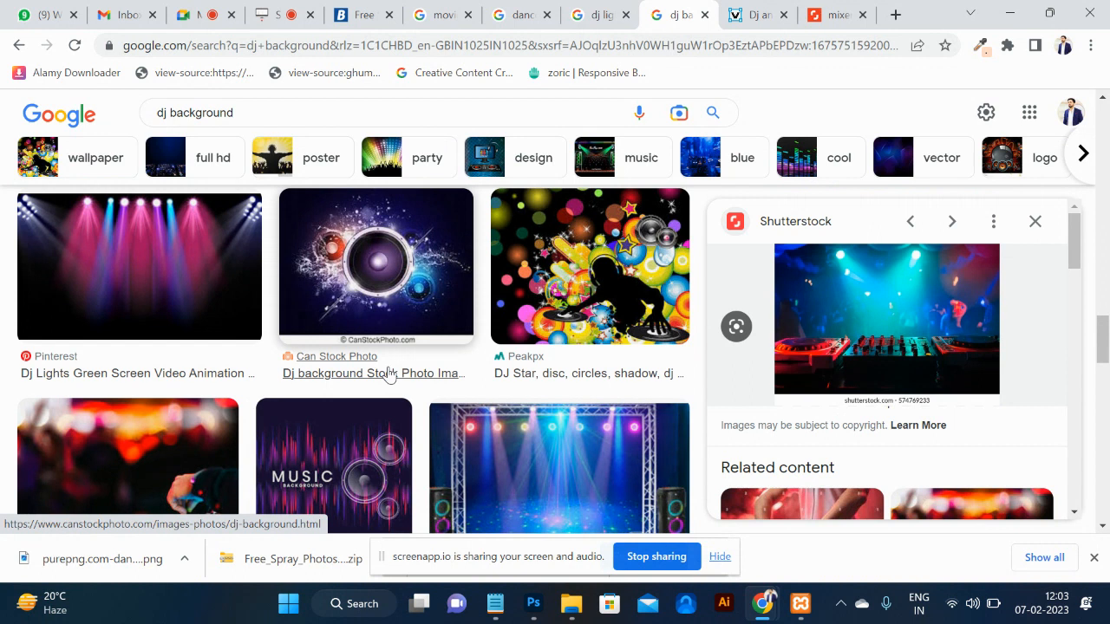
click(134, 282)
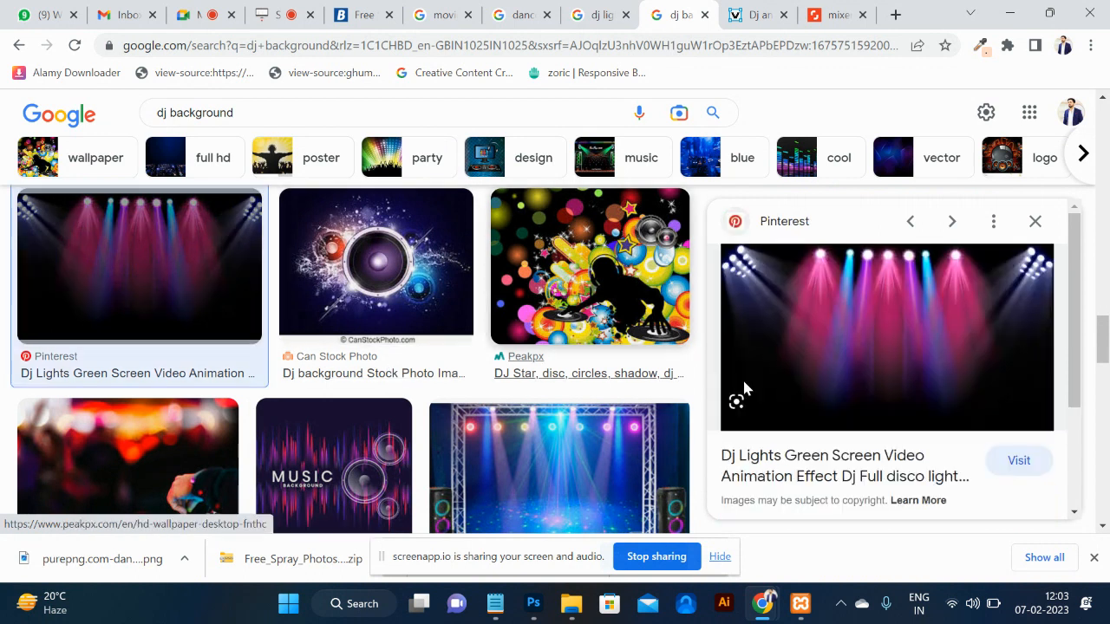
Open the stage-lights image full size, copy it and paste it into Photoshop as a new layer.
right_click(845, 351)
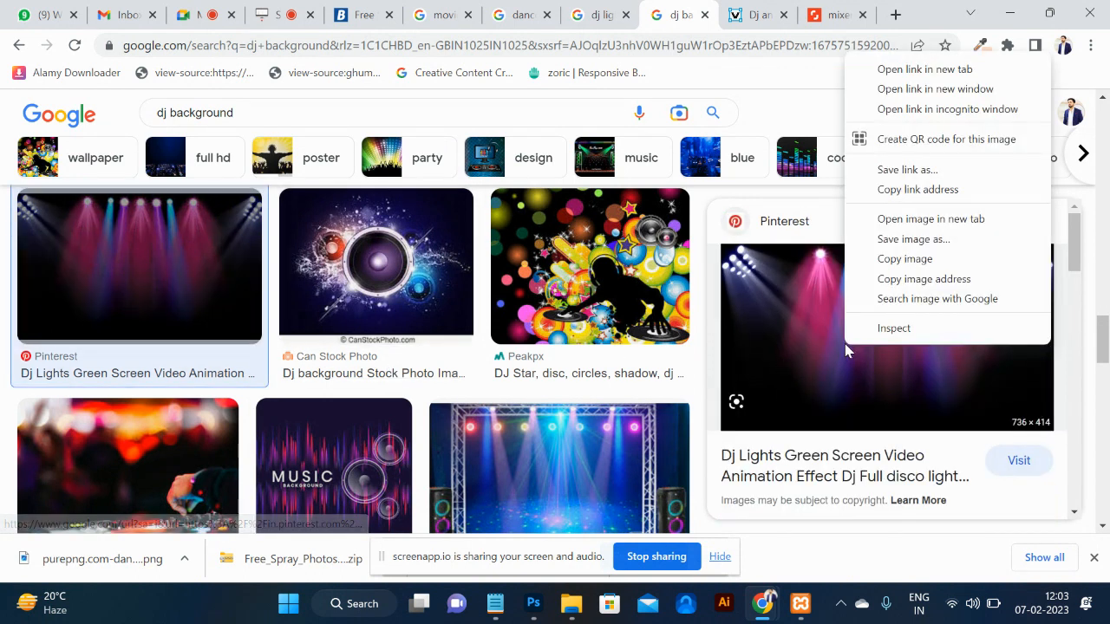
click(907, 219)
click(837, 15)
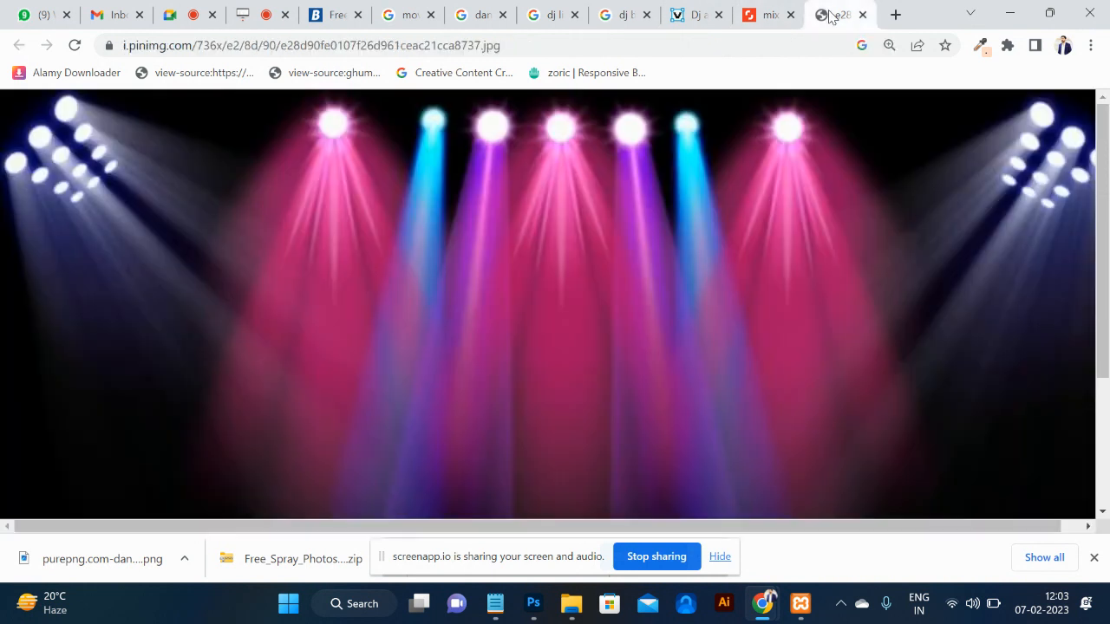
right_click(570, 247)
click(637, 301)
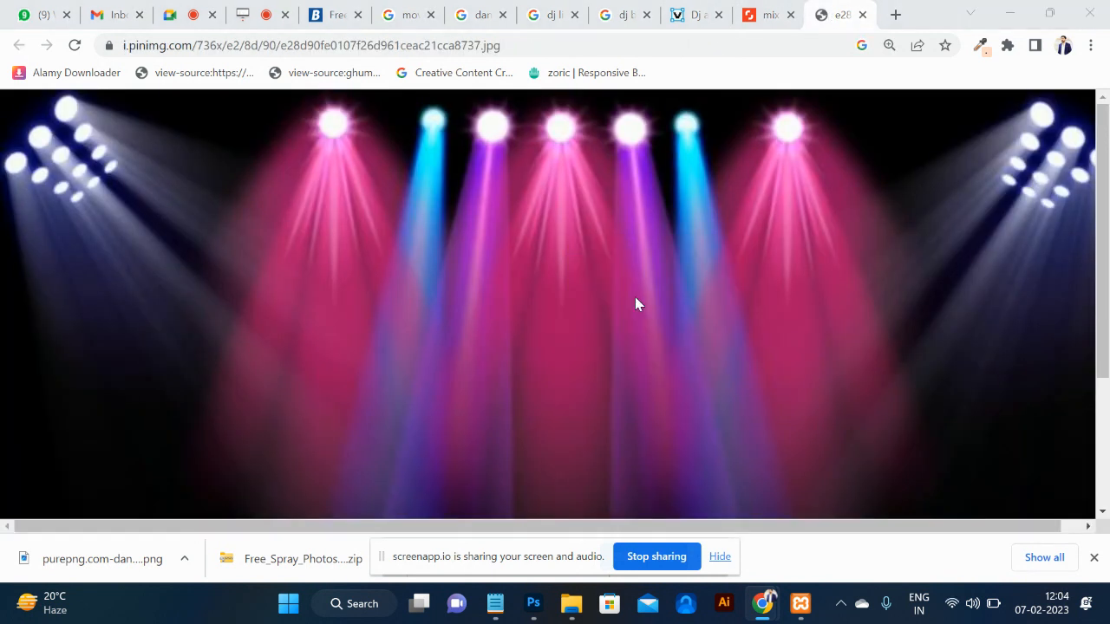
key(alt+Tab)
key(ctrl+v)
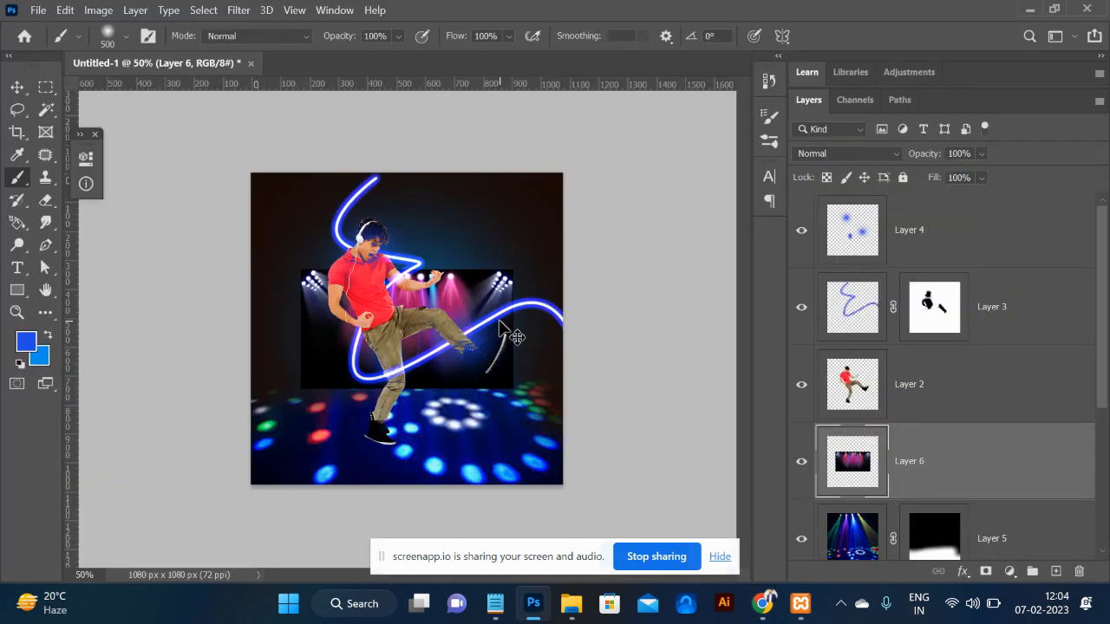
Scale the stage-lights layer up from its centre to fill the whole canvas.
key(ctrl+t)
mouse_move(517, 264)
mouse_down()
mouse_move(599, 139)
mouse_move(646, 91)
mouse_up()
key(Return)
key(b)
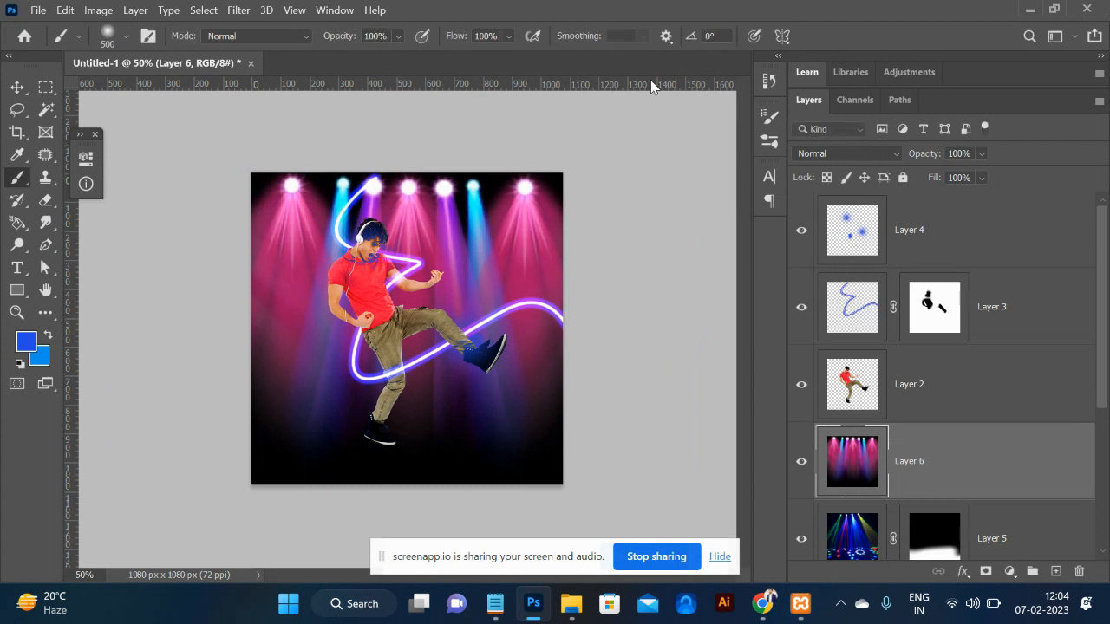
Mask out the stage lights' lower rays and place the layer between Layer 3 and Layer 2.
key(ctrl+bracketleft)
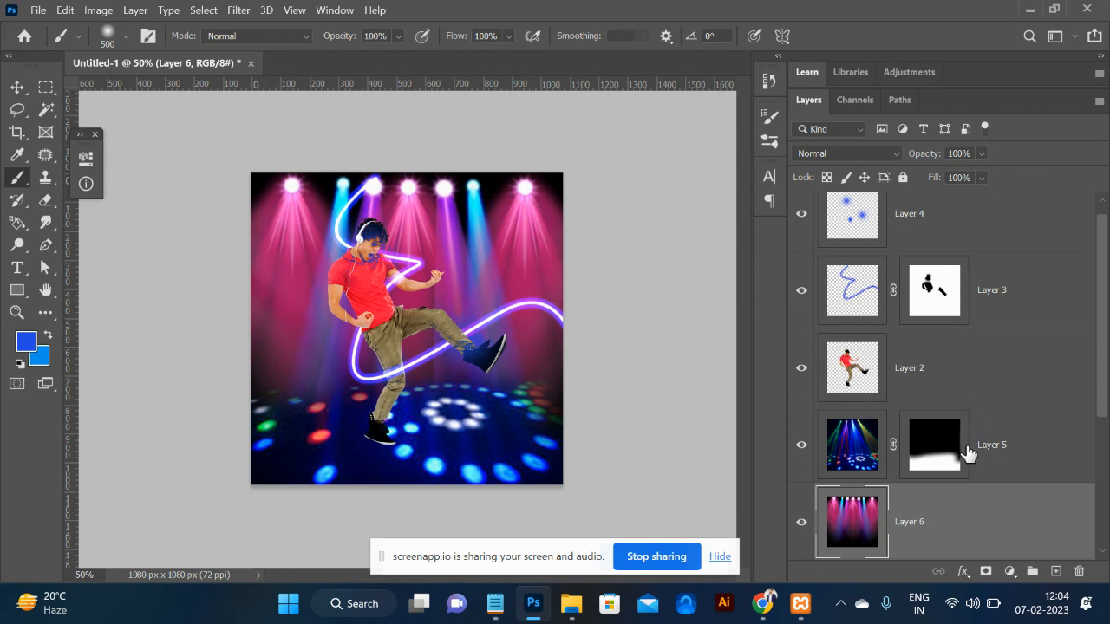
click(985, 571)
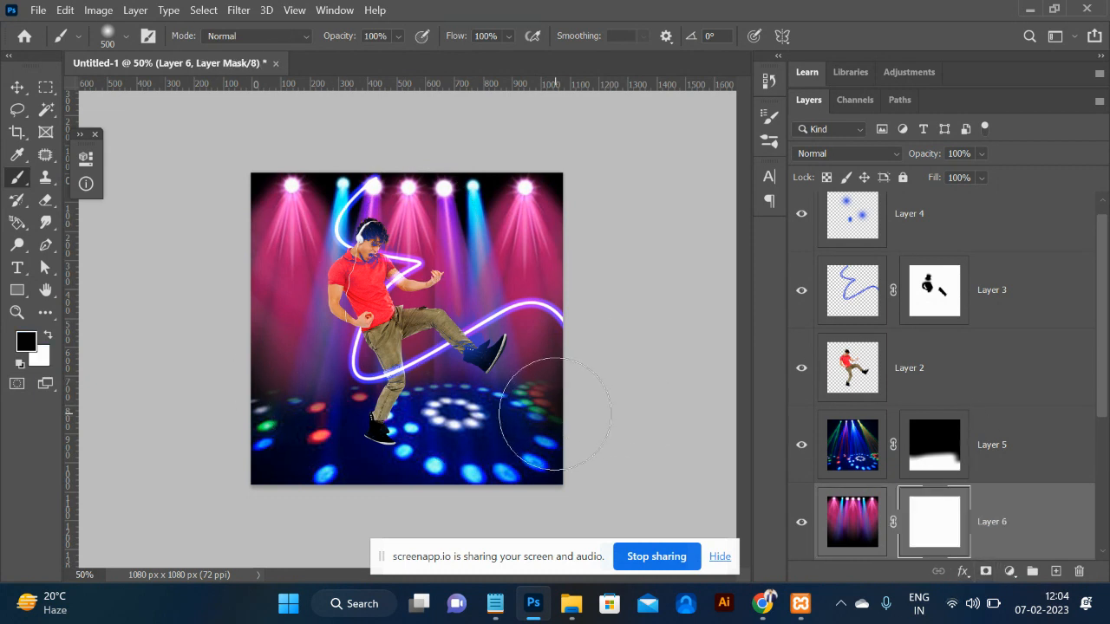
mouse_move(343, 380)
mouse_down()
mouse_move(273, 434)
mouse_move(421, 421)
mouse_move(624, 345)
mouse_up()
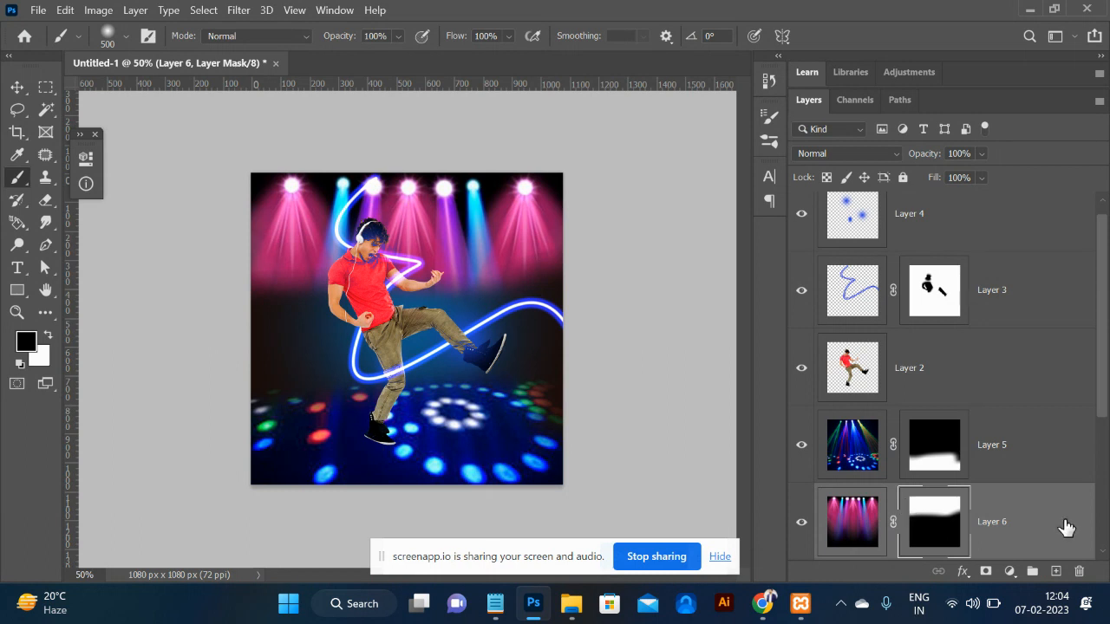
drag(1065, 527, 1047, 350)
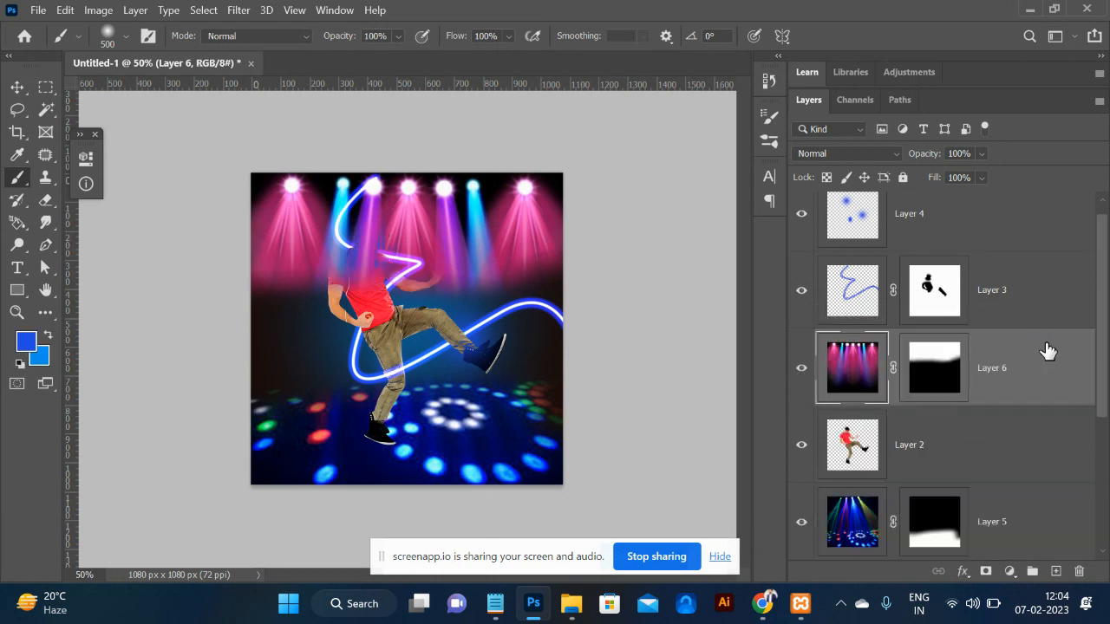
Try Lighter Color blending and reordering on the stage-lights layer, then undo the changes.
click(865, 154)
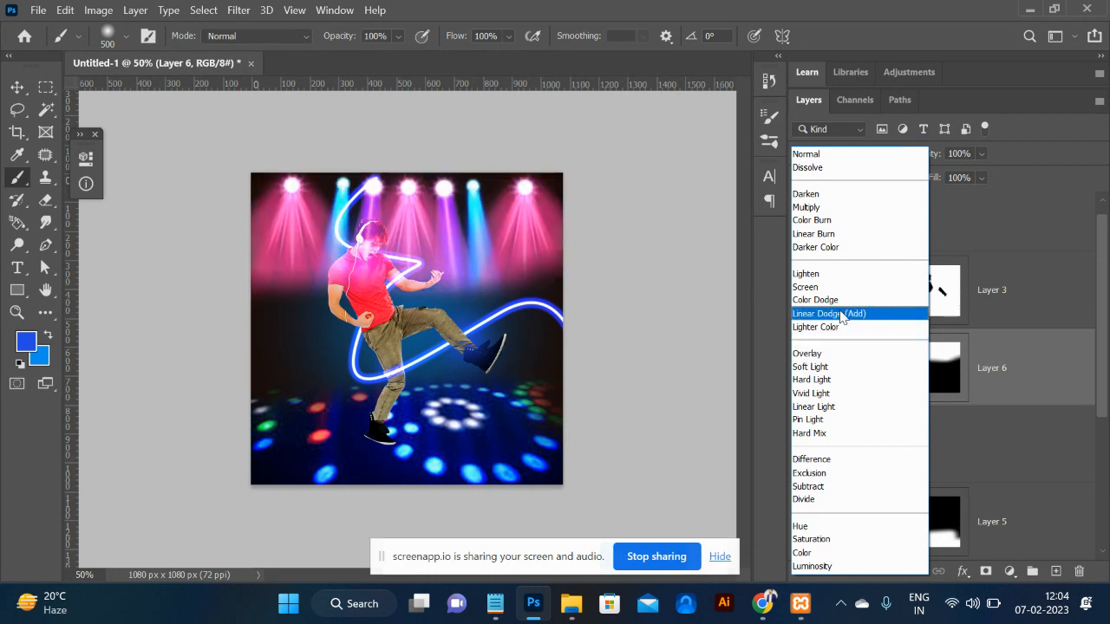
click(843, 330)
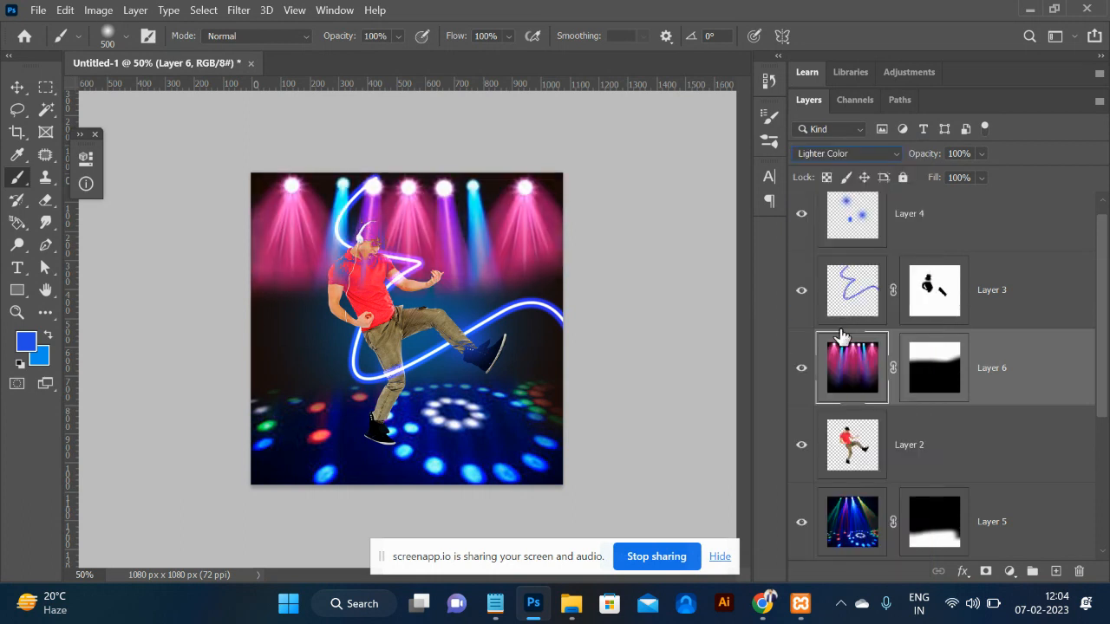
key(ctrl+[)
key(ctrl+[)
key(ctrl+[)
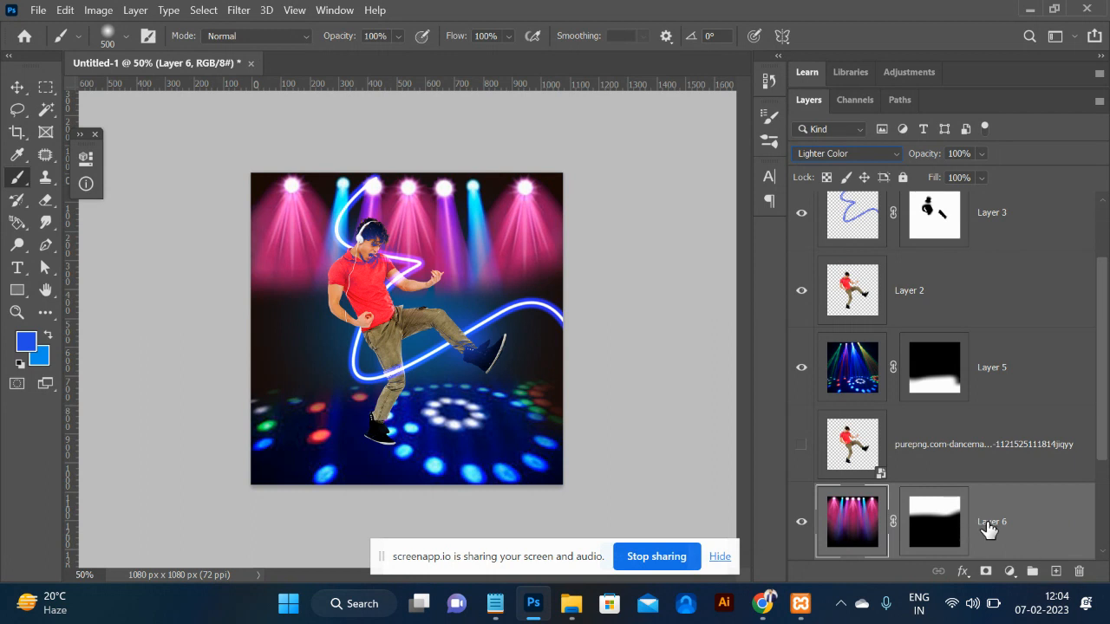
key(ctrl+bracketright)
key(ctrl+bracketright)
key(ctrl+bracketright)
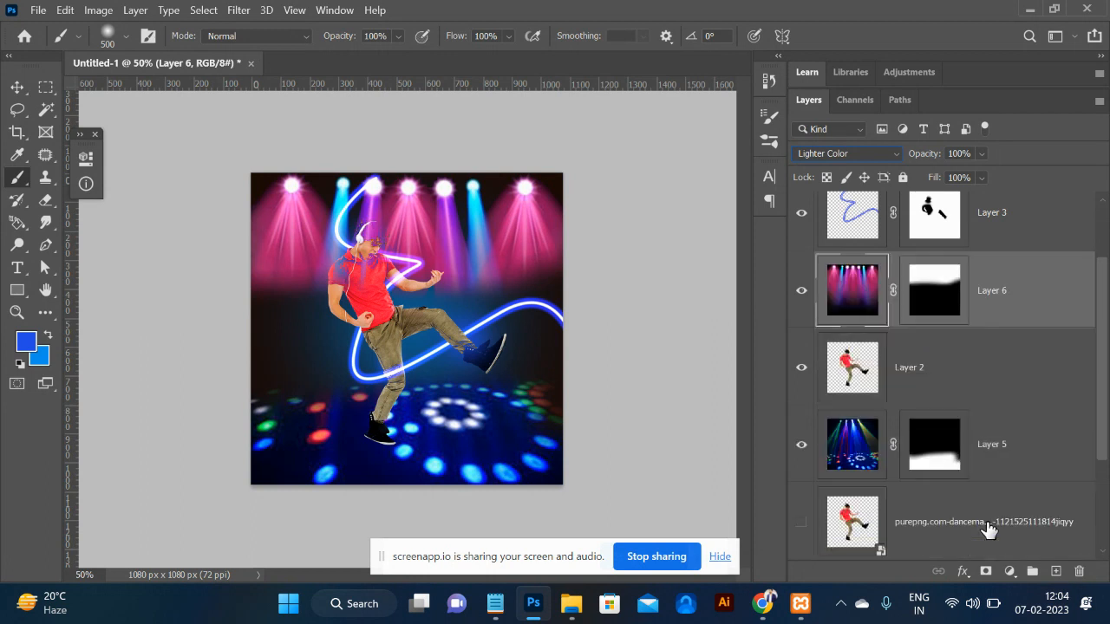
key(ctrl+z)
key(ctrl+z)
key(ctrl+z)
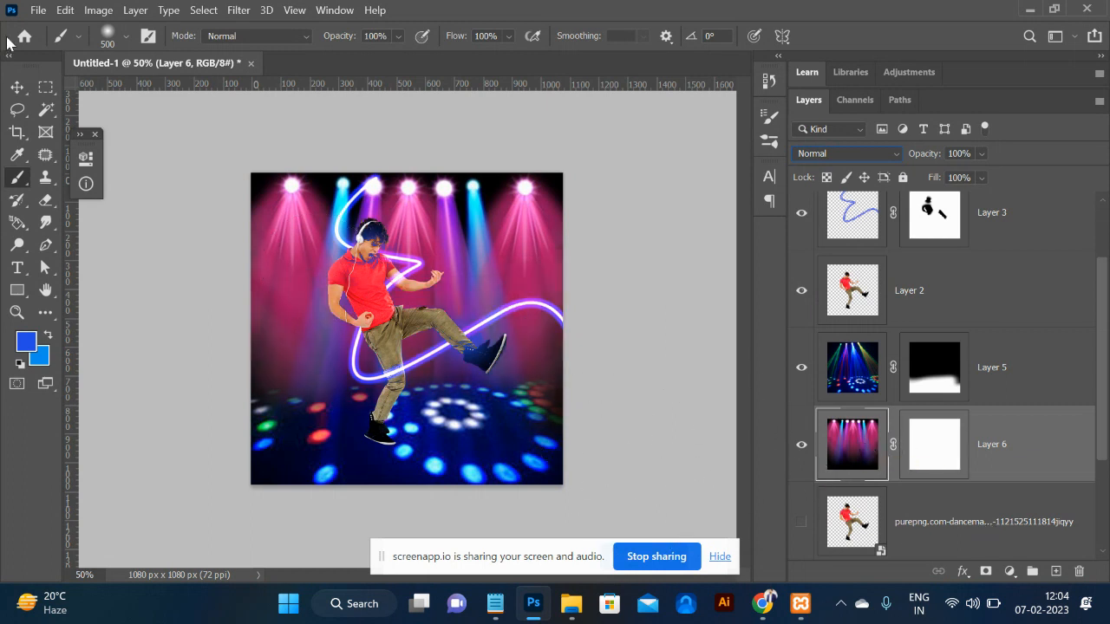
Delete the four layers selected on the canvas with the Move tool and return to Chrome.
click(18, 87)
drag(241, 187, 573, 483)
key(Delete)
key(alt+Tab)
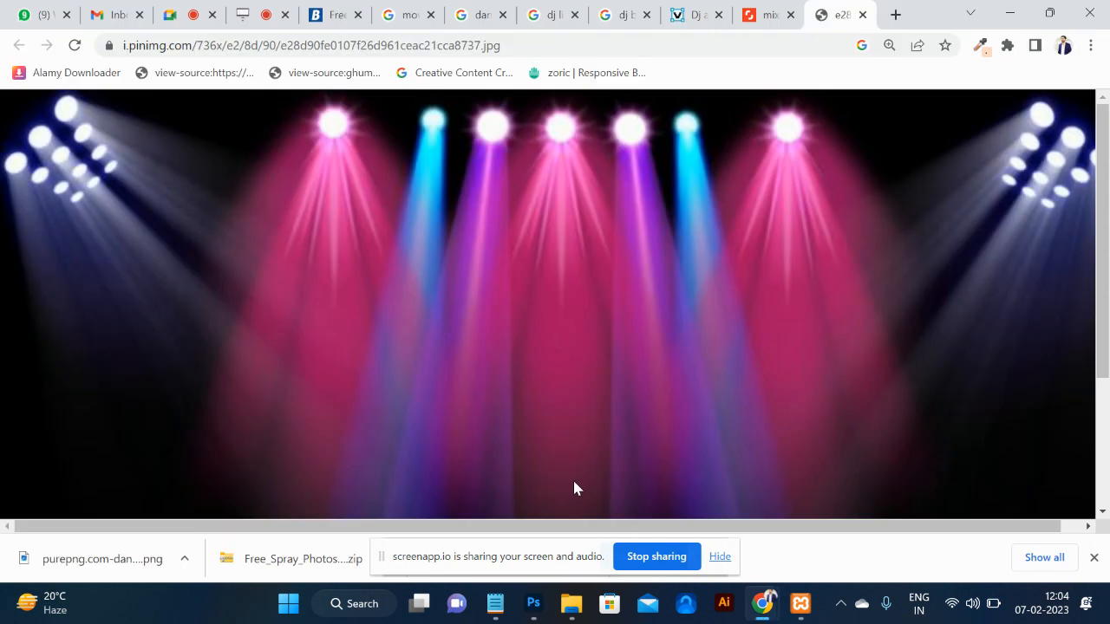
Search Google Images for 'road' in a fresh tab.
click(481, 45)
text(natu)
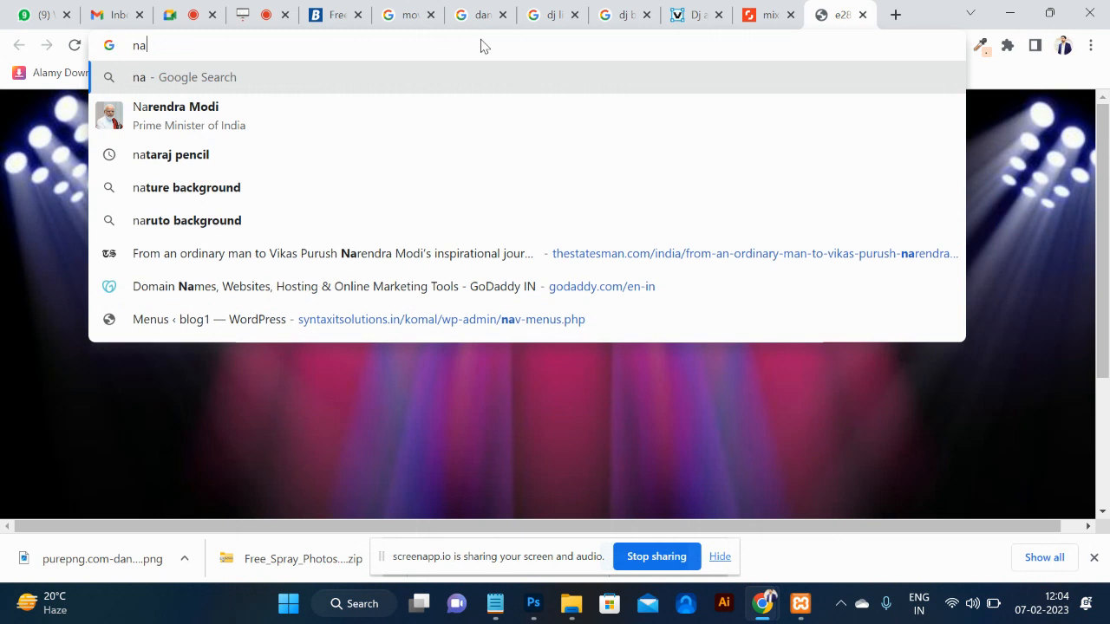
key(BackSpace)
key(BackSpace)
key(BackSpace)
key(BackSpace)
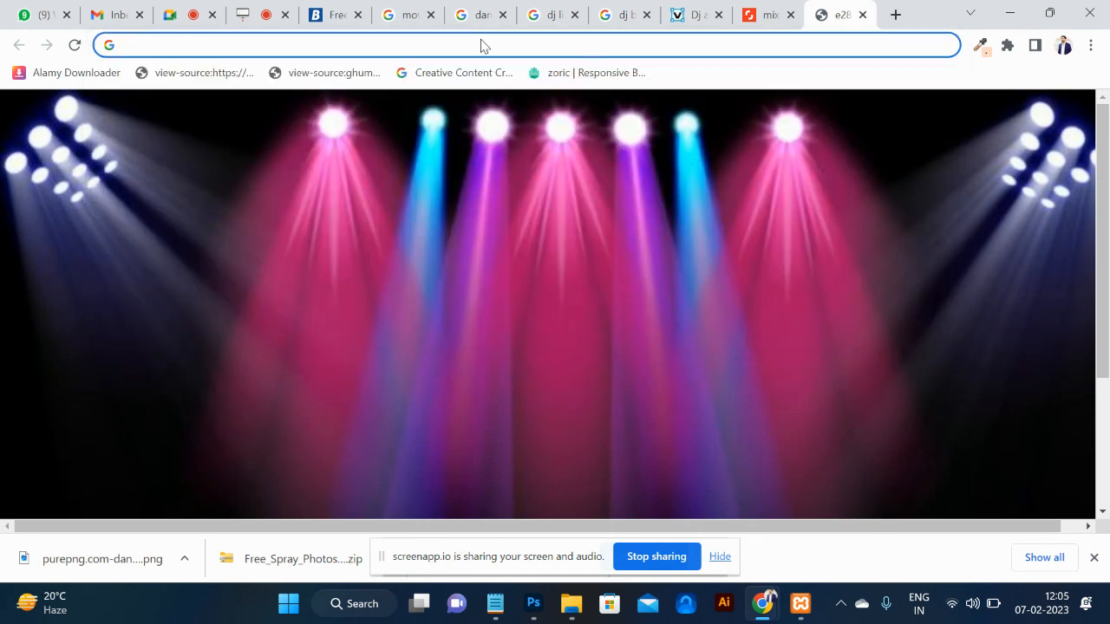
click(896, 14)
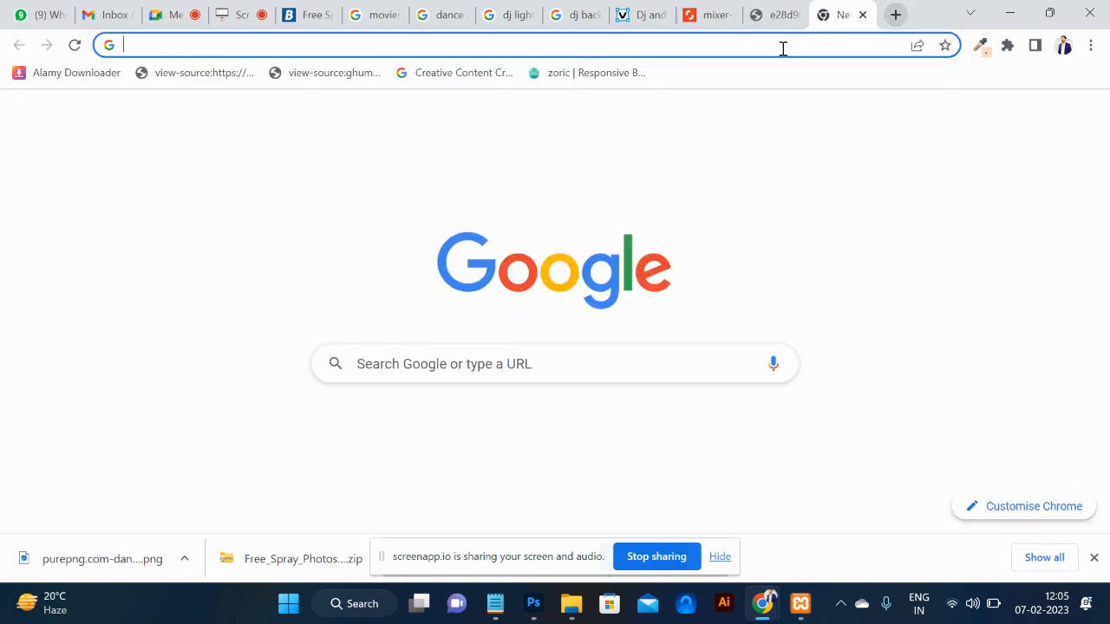
text(road)
key(Return)
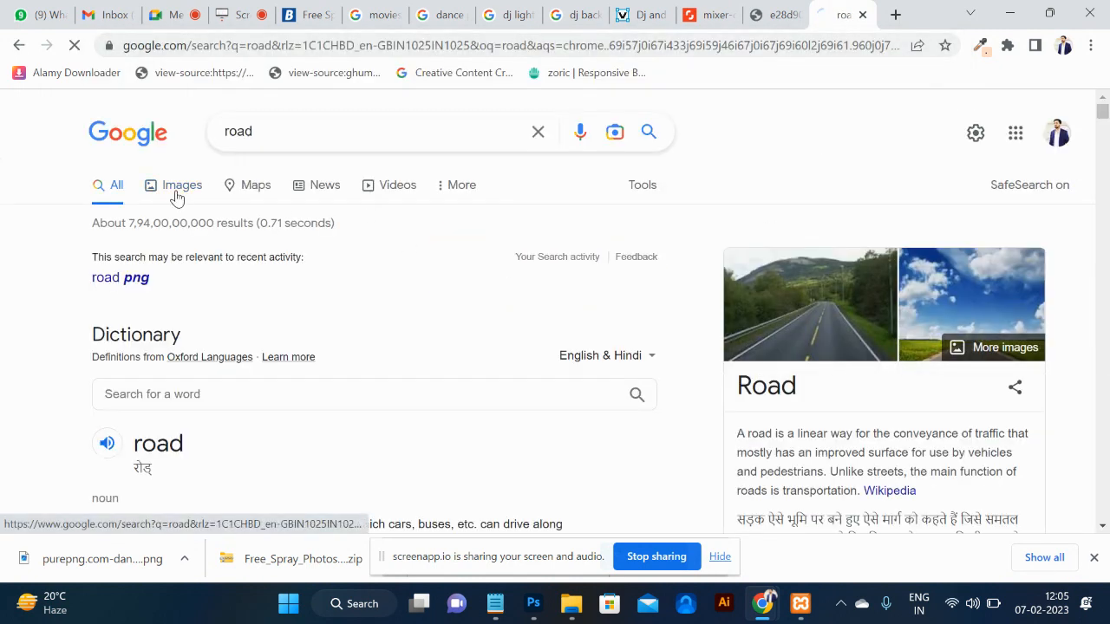
click(176, 191)
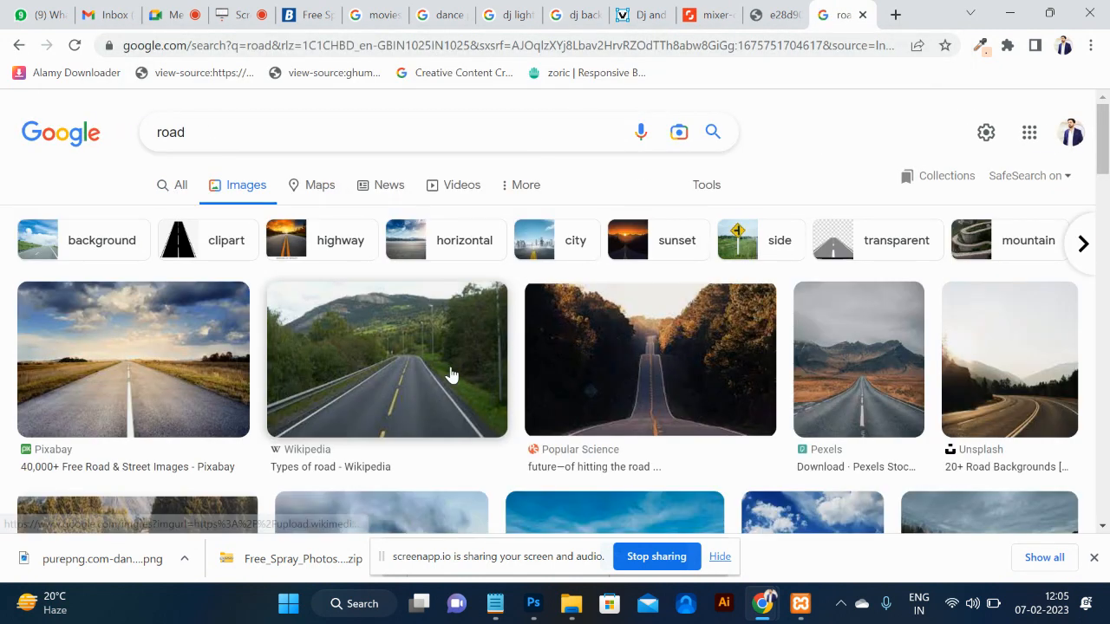
Open the Pexels mountain-road page, download the empty highway photo and drag it toward Photoshop.
click(450, 374)
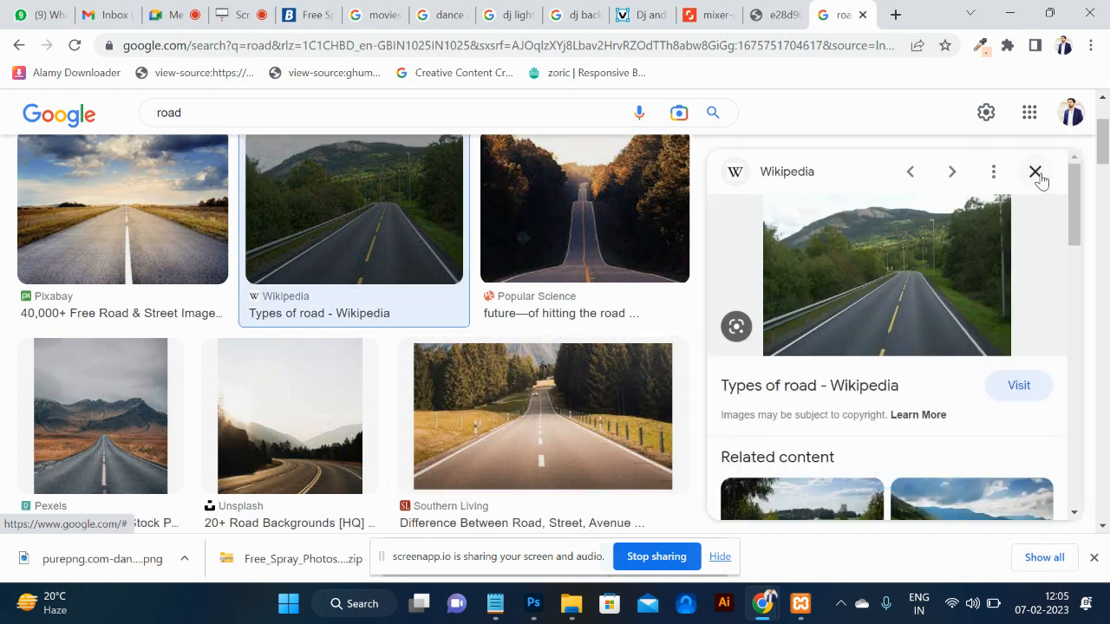
click(1035, 172)
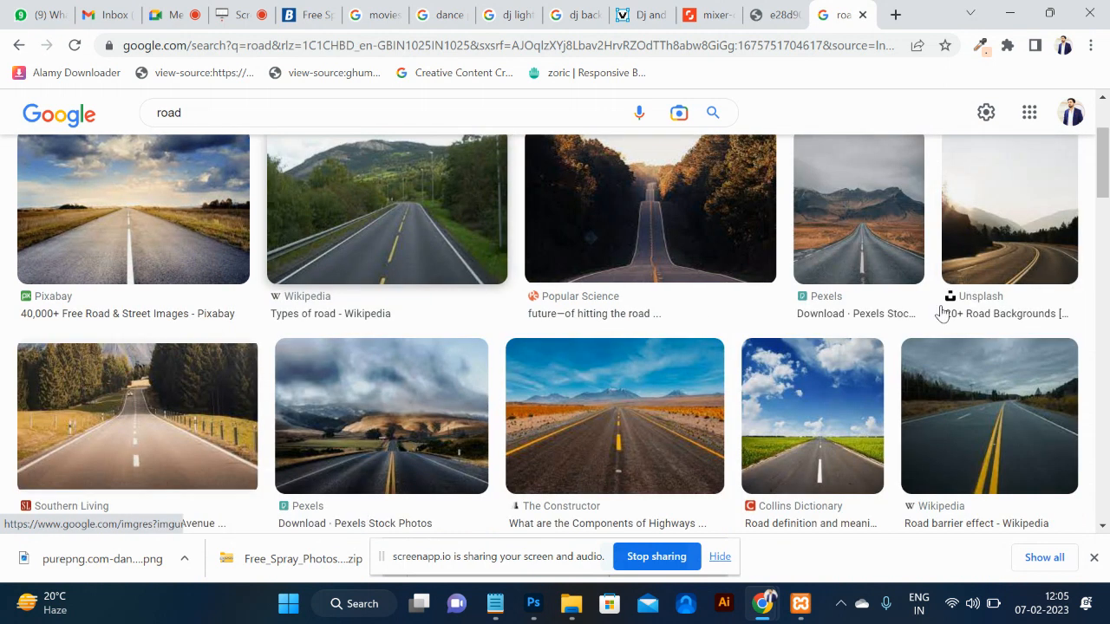
click(886, 251)
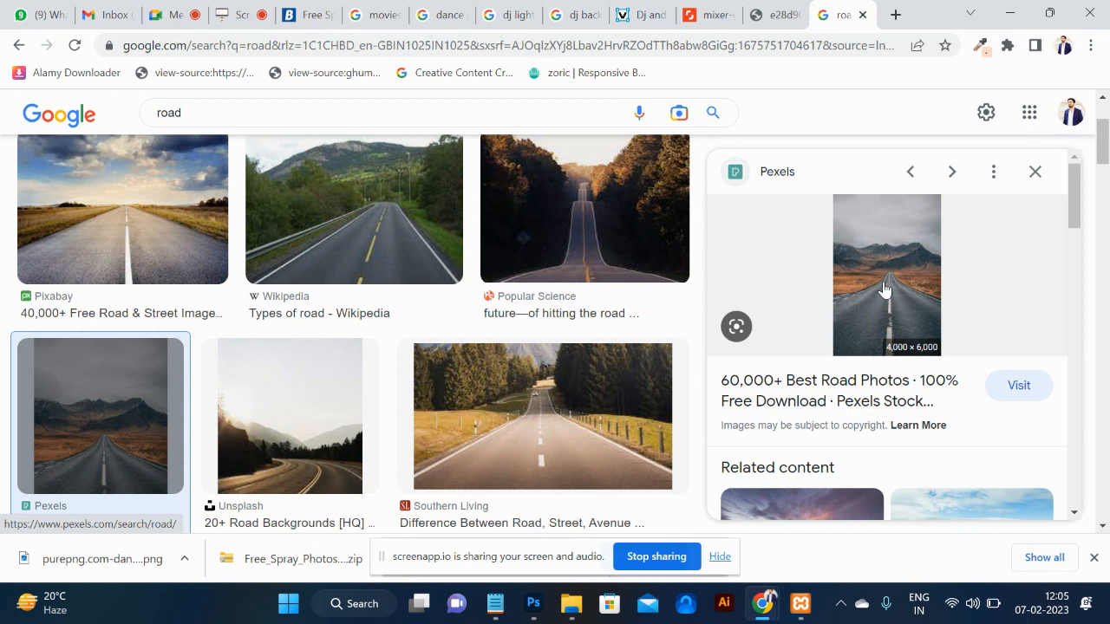
click(884, 289)
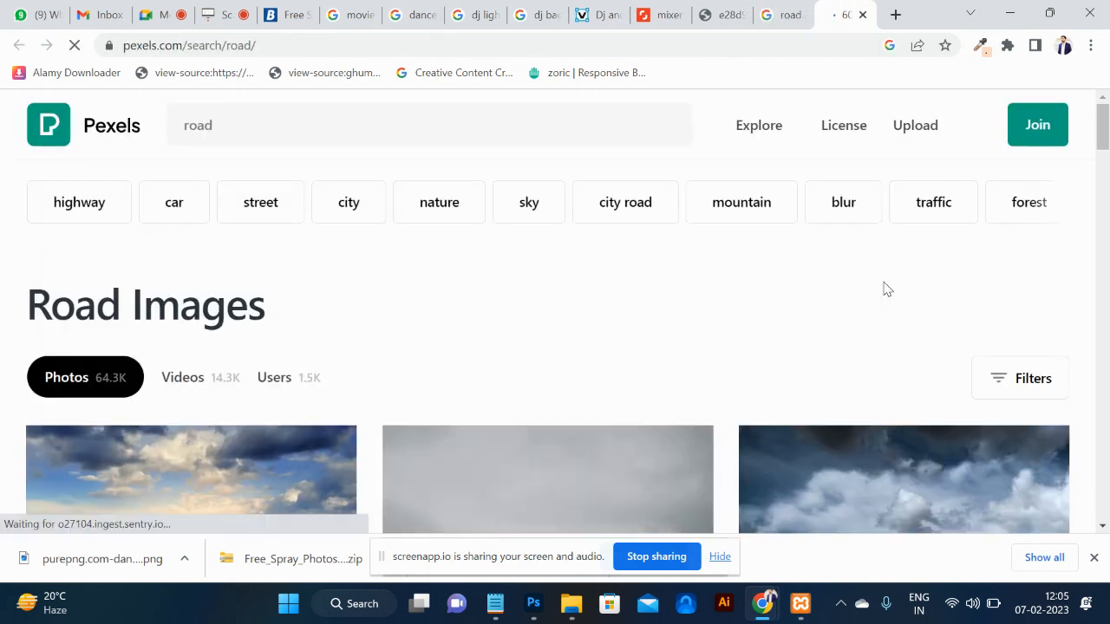
scroll(757, 365, down, 5)
click(599, 322)
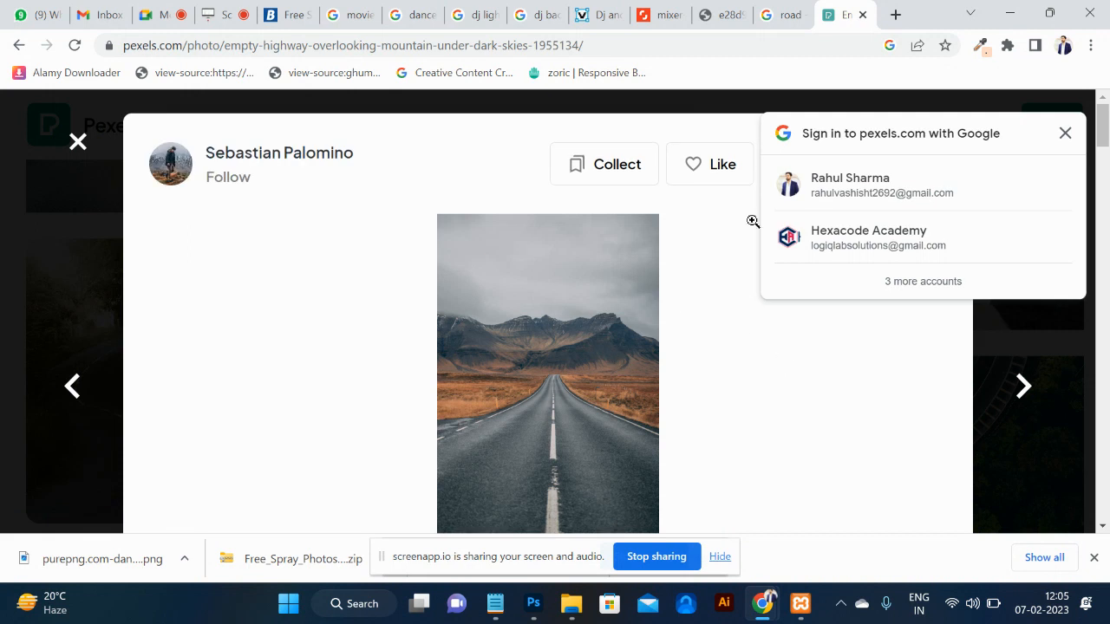
click(1067, 134)
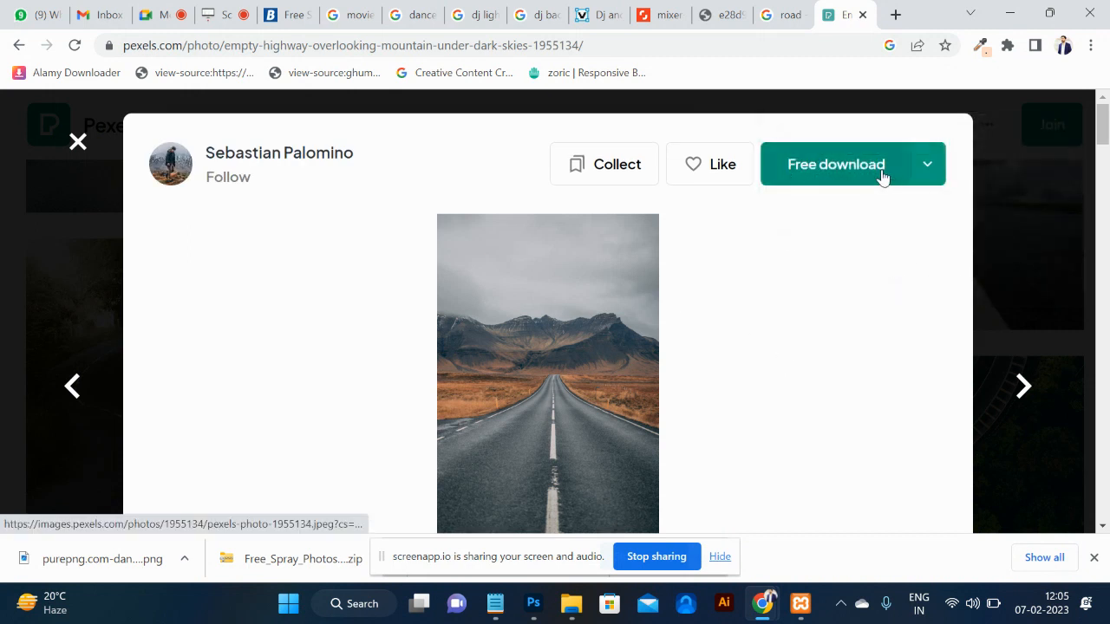
click(882, 176)
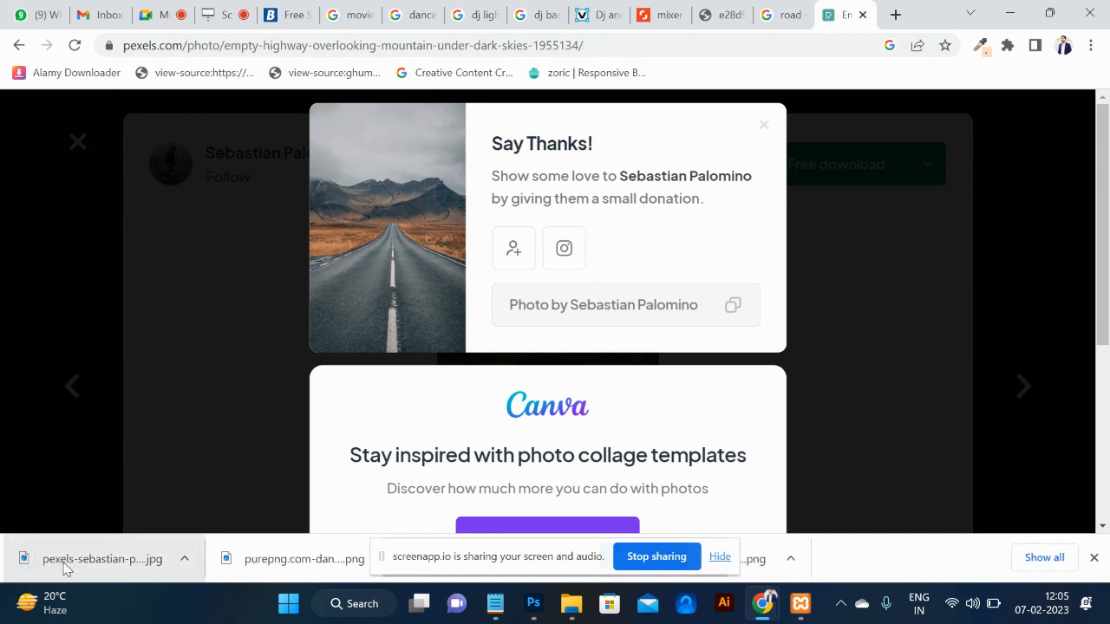
drag(59, 563, 610, 145)
Drop the downloaded highway jpg into Photoshop as a 4000×6000 document, then return to Chrome.
key(alt+Tab)
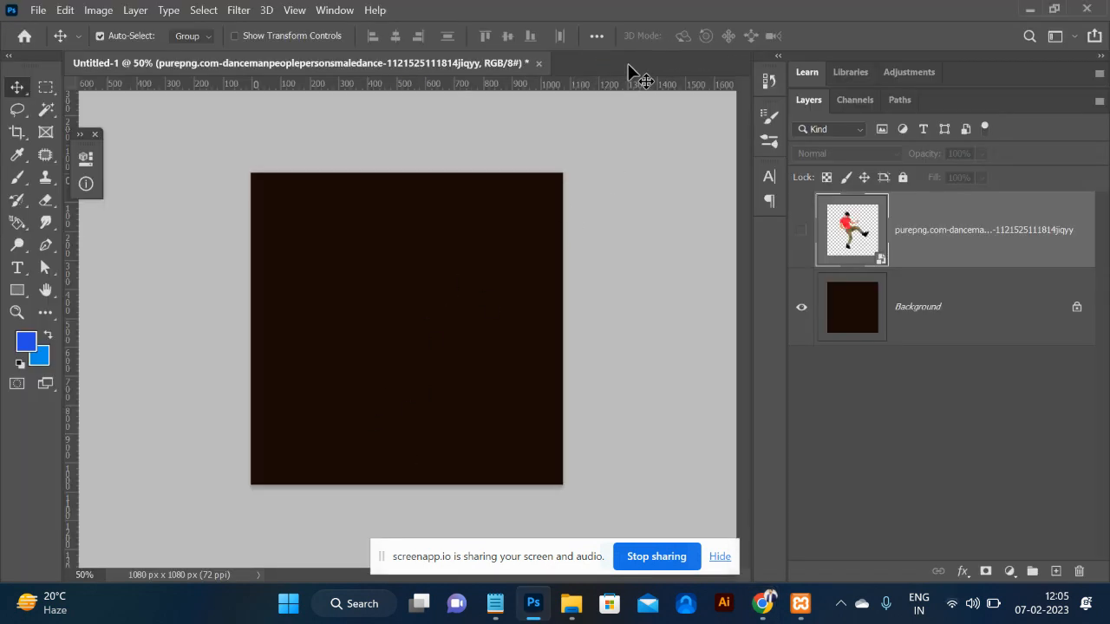
drag(629, 65, 629, 64)
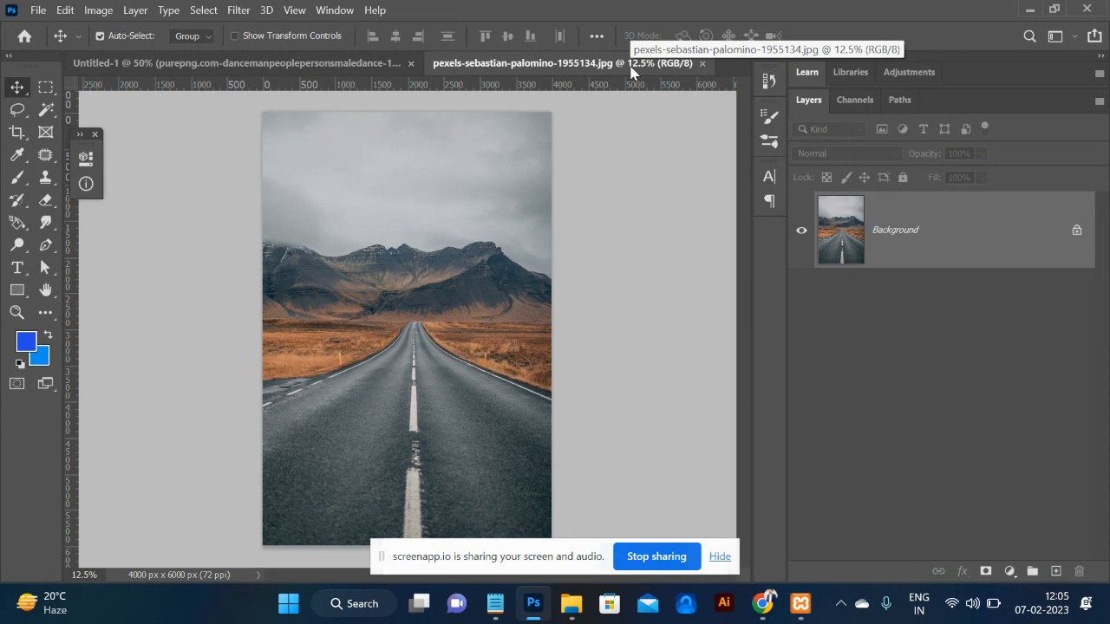
key(alt+Tab)
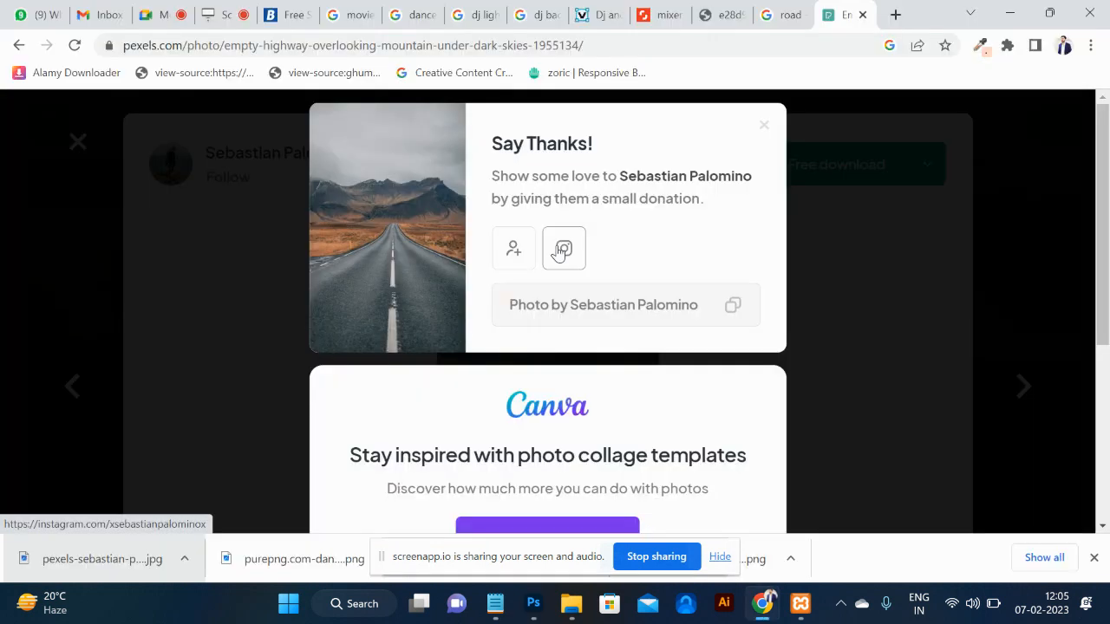
Search images for 'swimming in water' and preview the woman swimming in a pool.
click(716, 47)
text(s)
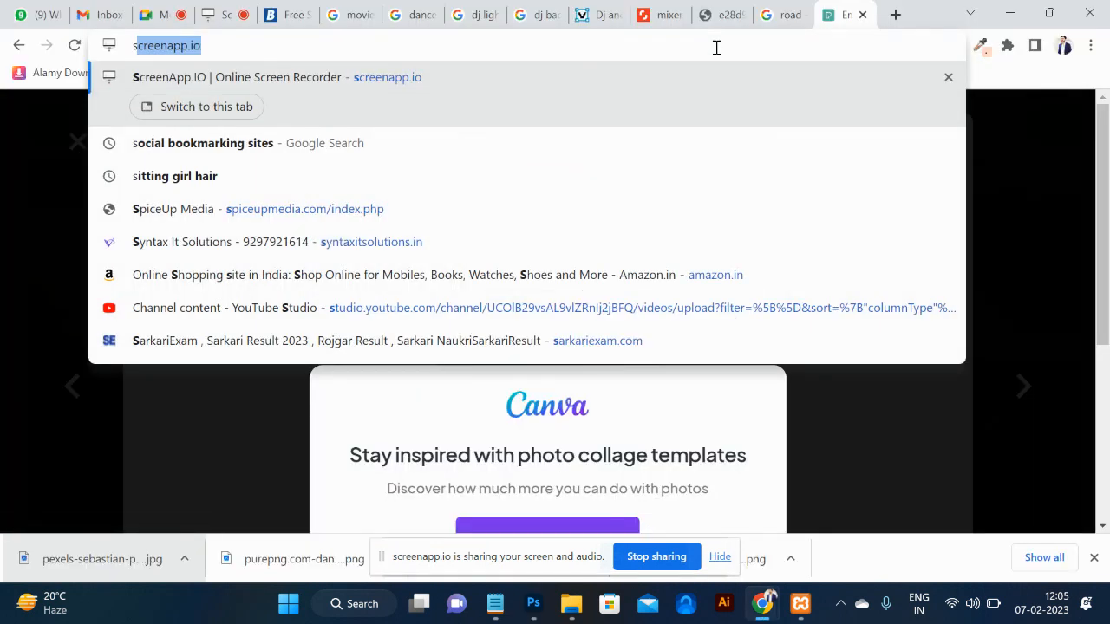
text(wim)
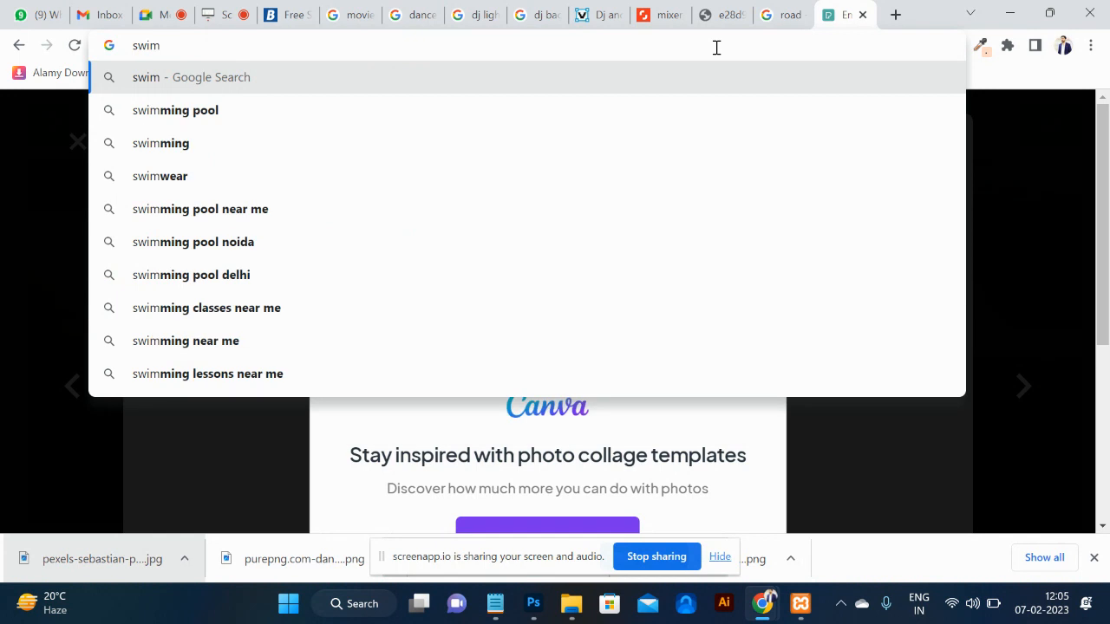
text(ming in w)
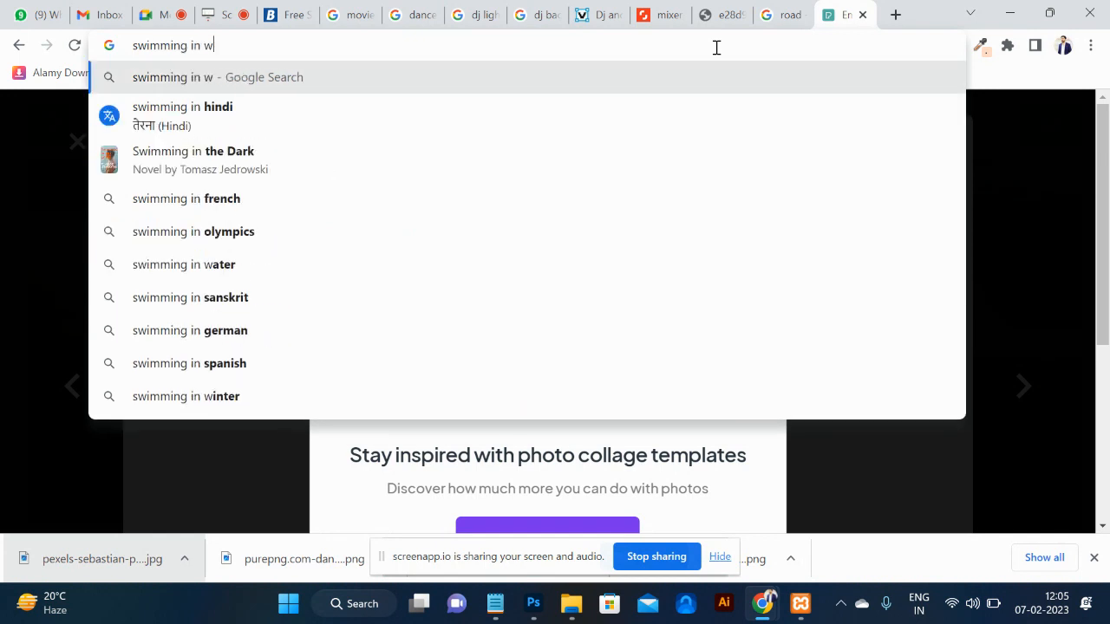
text(at)
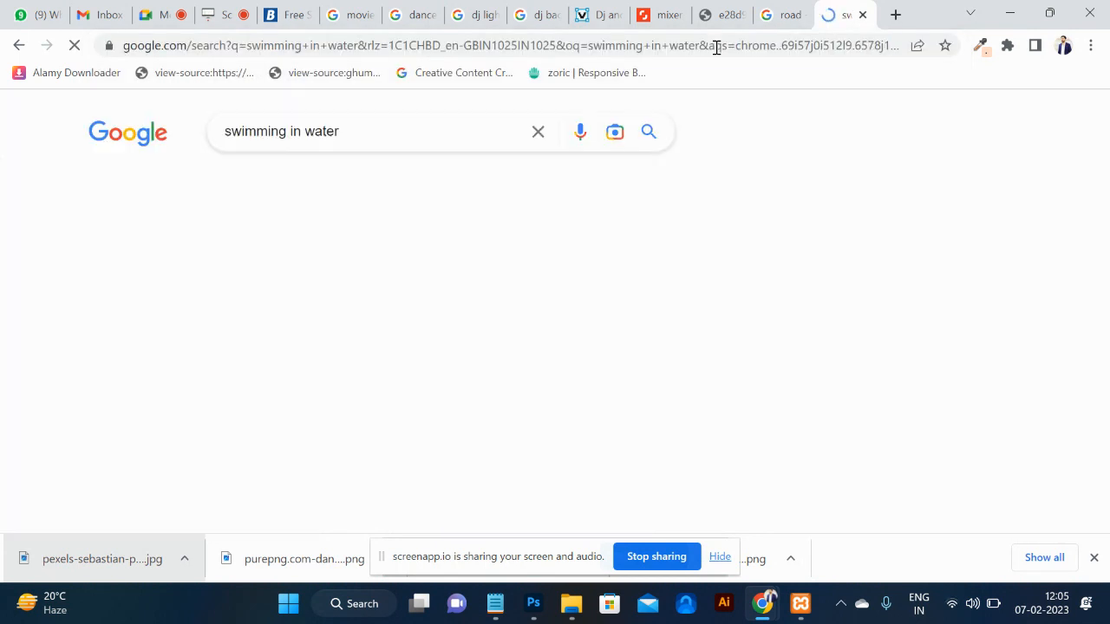
click(195, 189)
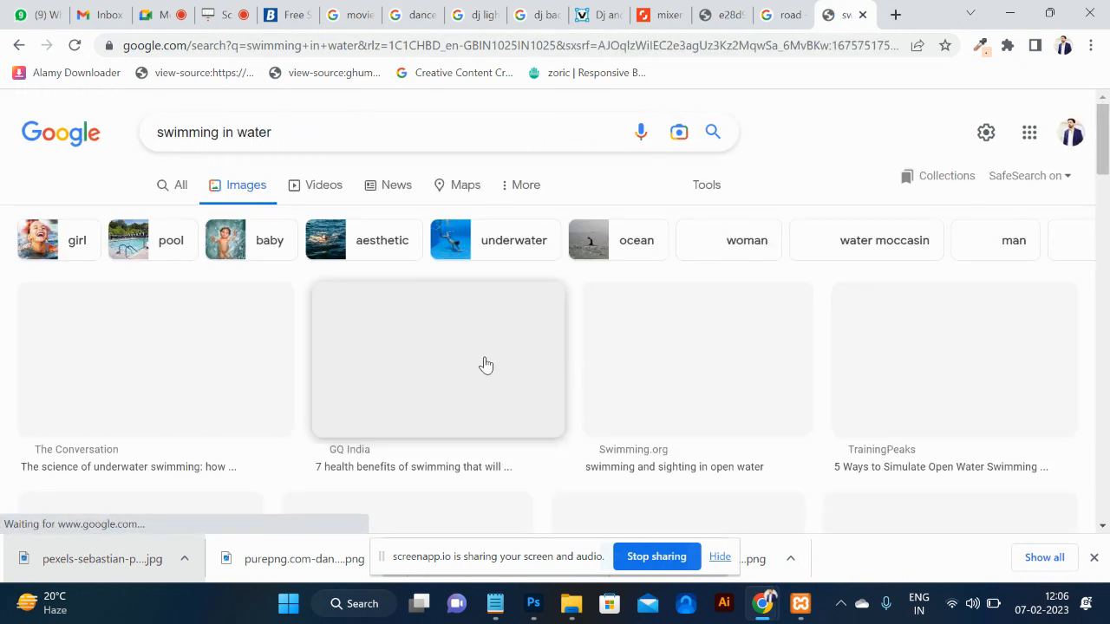
scroll(485, 364, down, 1)
scroll(486, 365, down, 1)
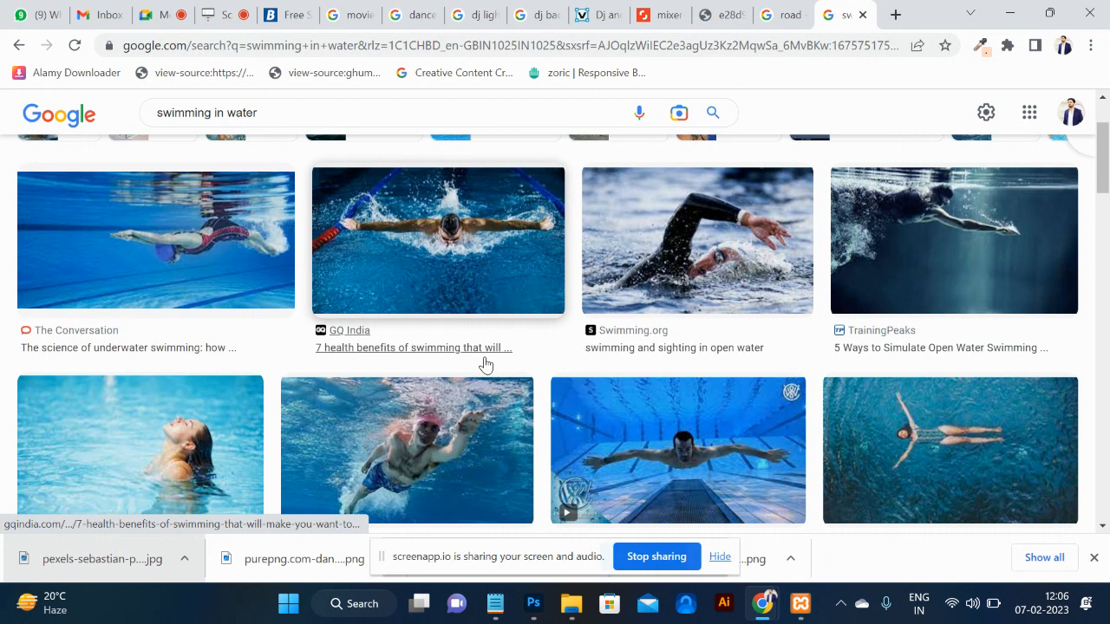
scroll(471, 264, down, 1)
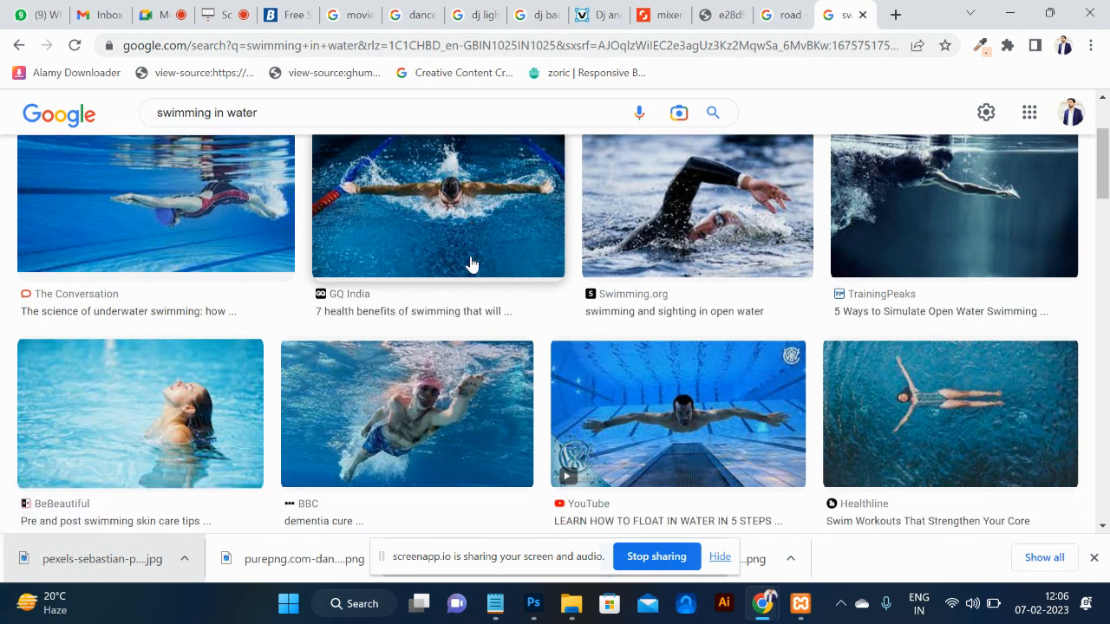
click(208, 430)
Open the pool photo full size in a new tab and copy it.
right_click(976, 289)
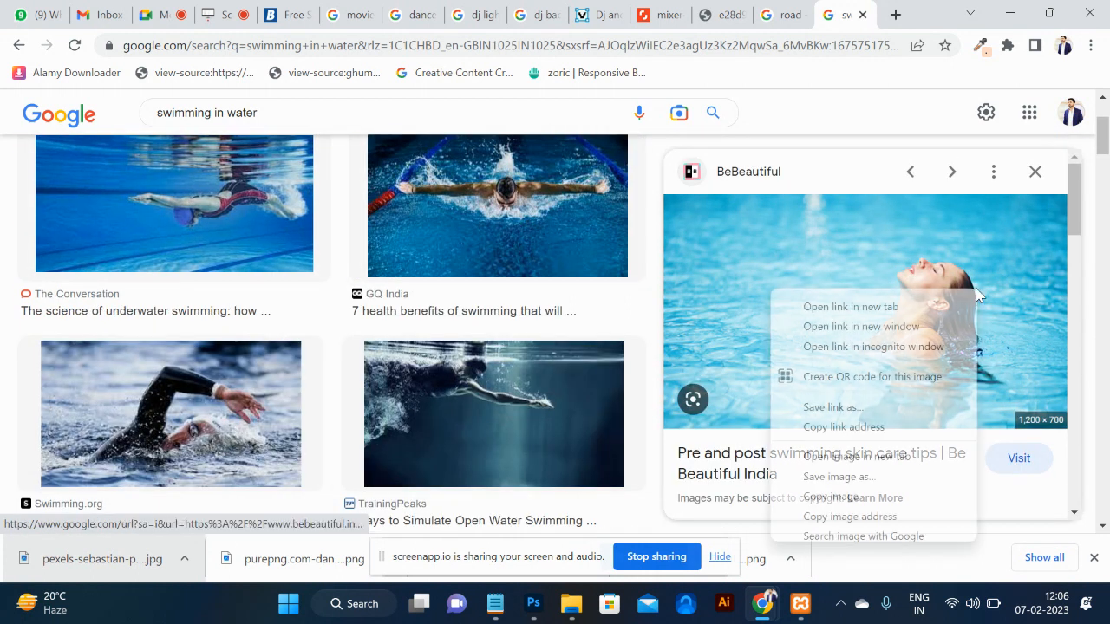
click(871, 457)
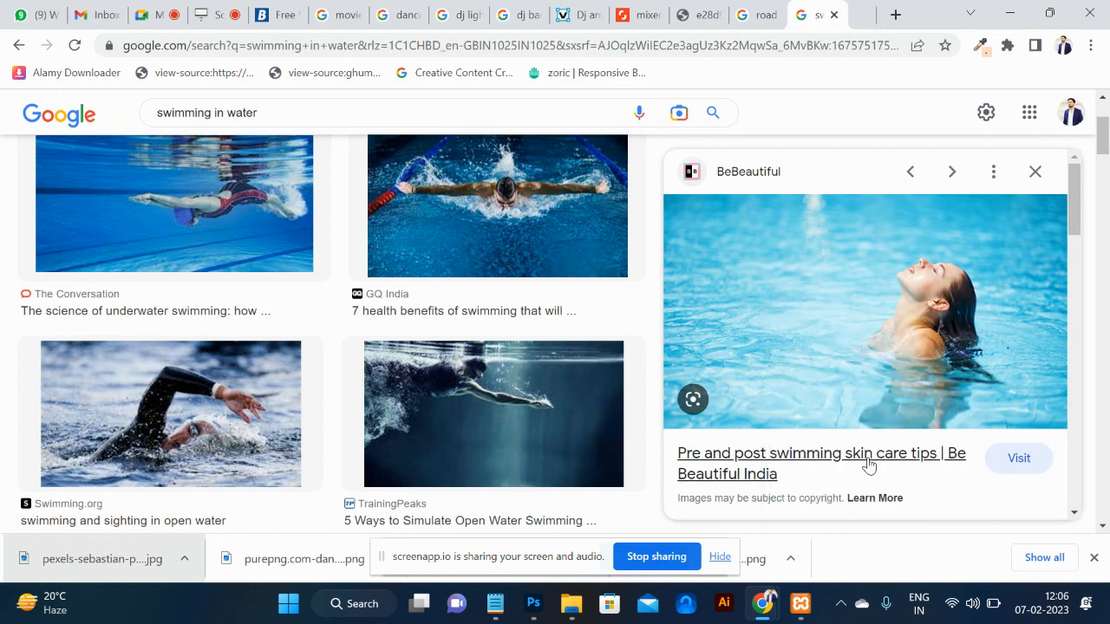
click(841, 17)
right_click(696, 250)
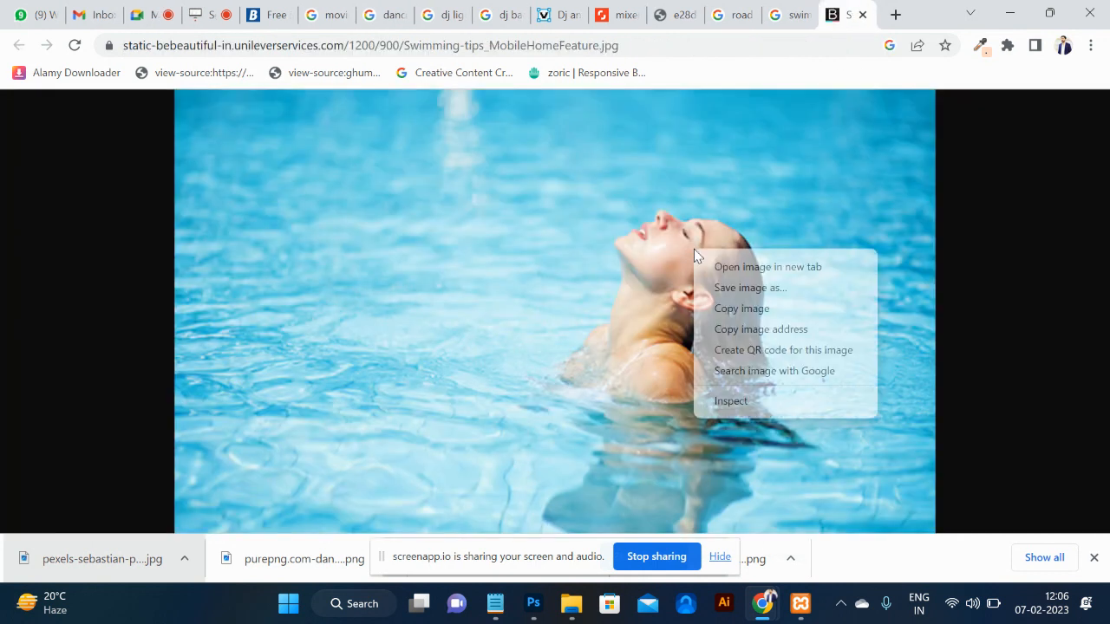
click(742, 309)
key(alt+Tab)
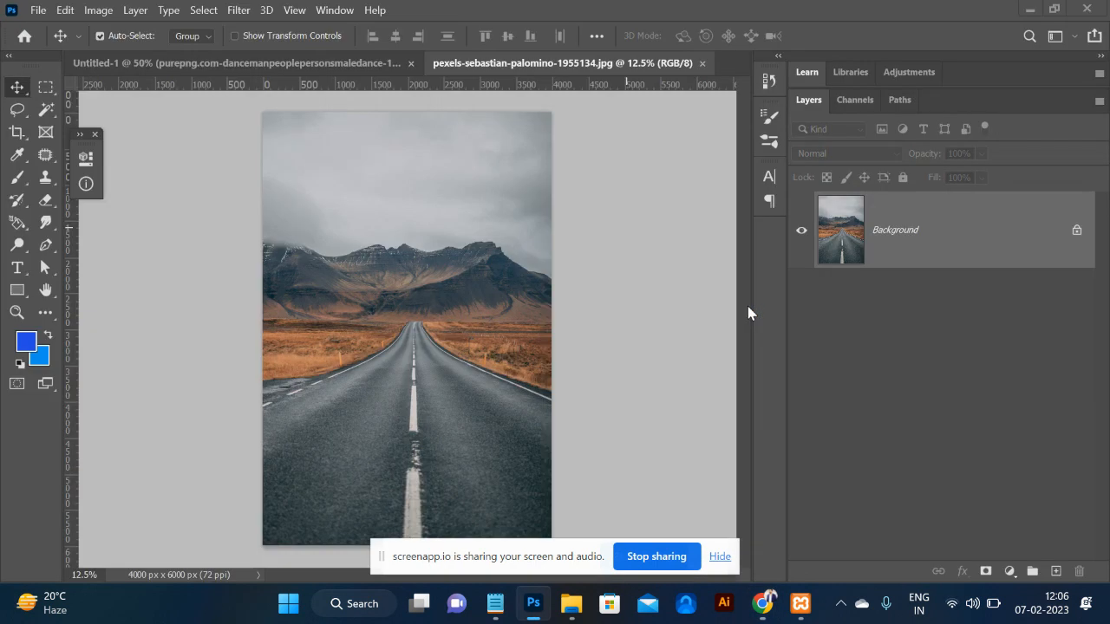
key(alt+Tab)
Recopy the pool image, test-paste it into Photoshop, undo, and copy it once more.
right_click(718, 293)
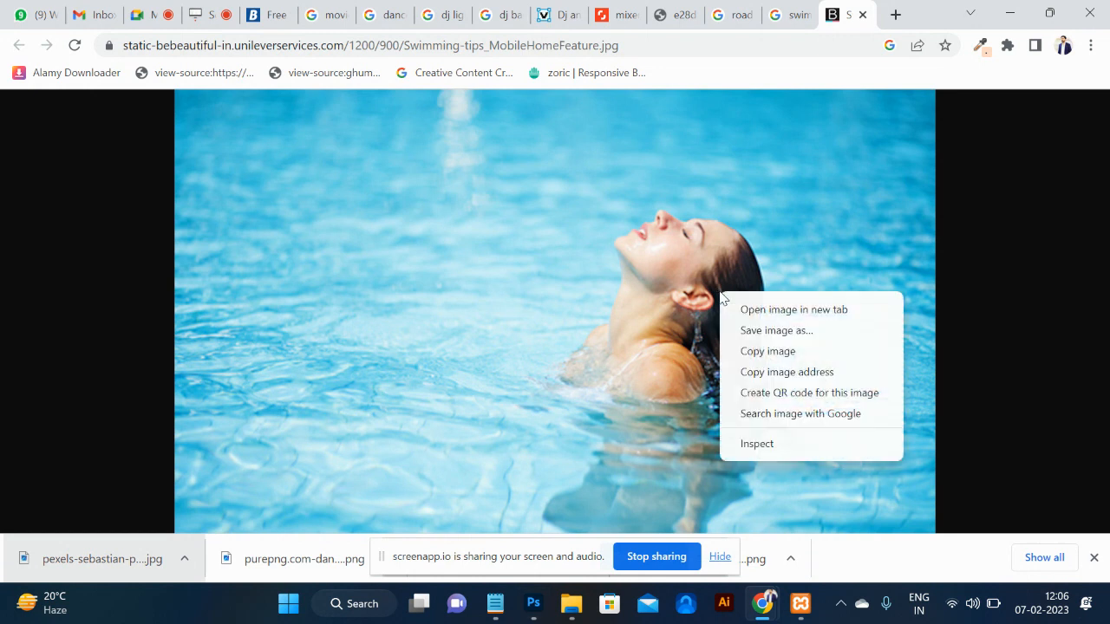
click(769, 354)
key(alt+Tab)
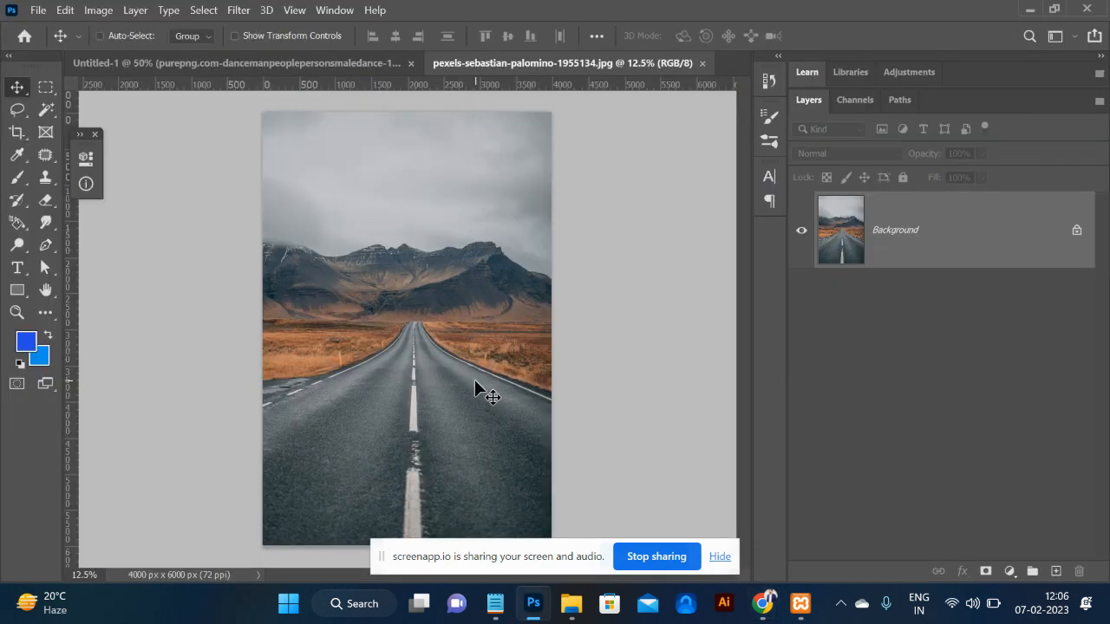
key(ctrl+v)
key(ctrl+z)
key(alt+Tab)
right_click(784, 286)
click(832, 345)
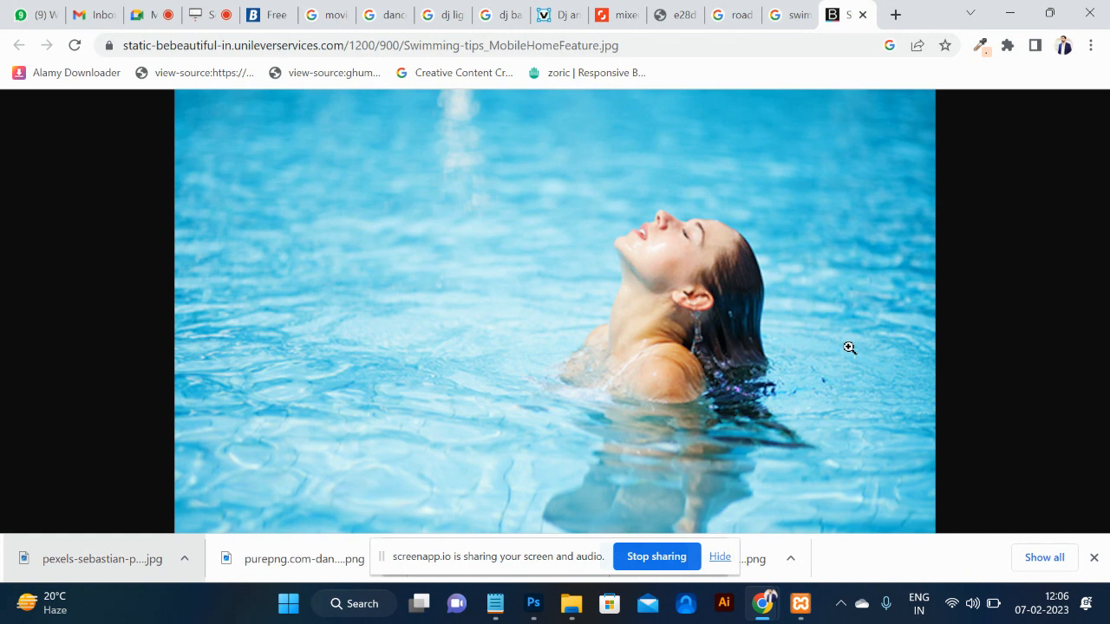
Return to the 4000 x 6000 px mountain-road document in Photoshop.
key(alt+Tab)
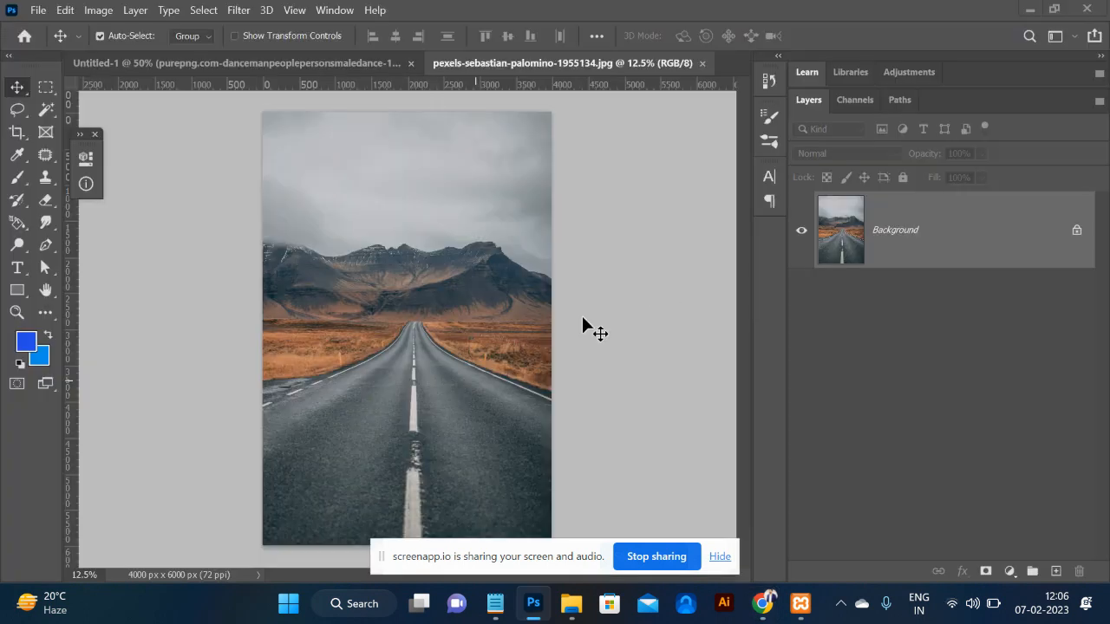
Paste the pool photo as Layer 1, scale it to about 247% and place it on the lower road.
key(ctrl+v)
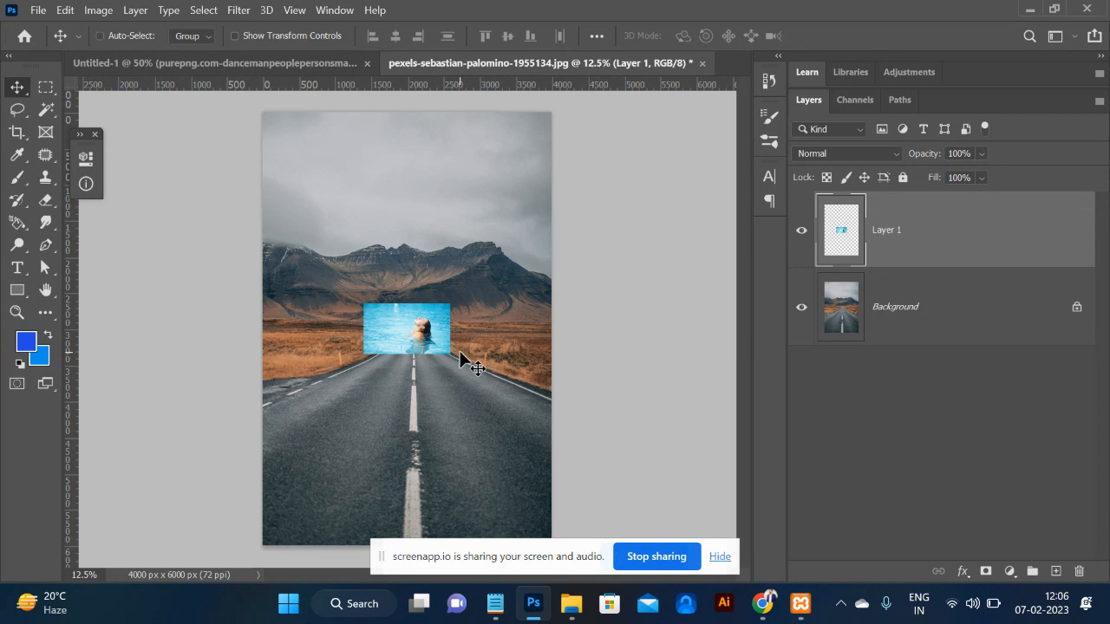
key(ctrl+t)
drag(447, 356, 513, 391)
drag(480, 347, 502, 449)
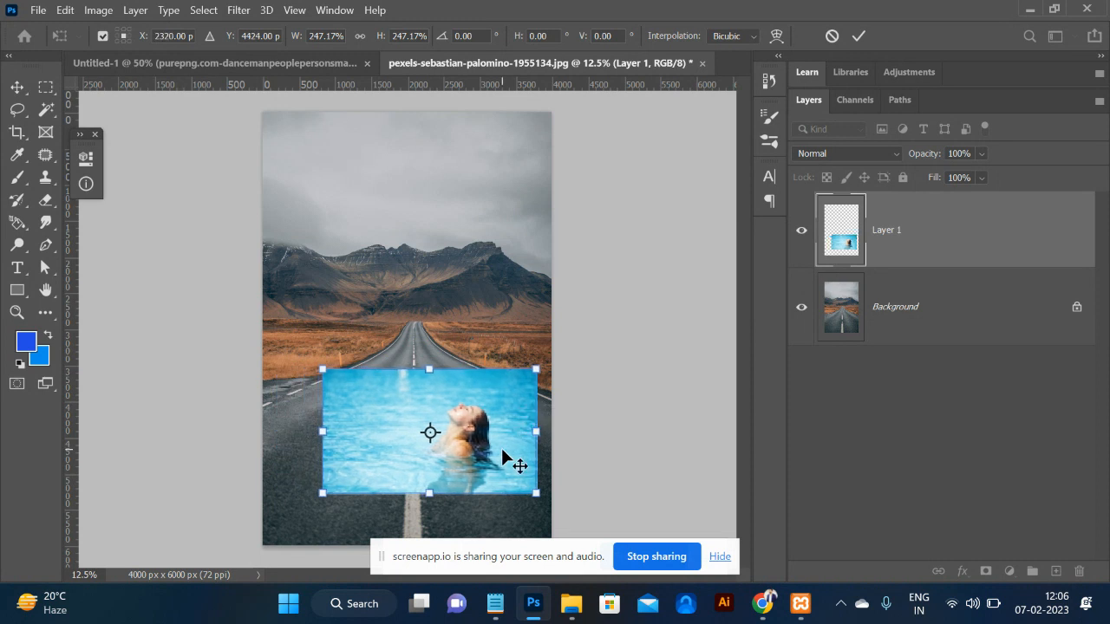
key(Return)
key(ctrl+plus)
key(ctrl+plus)
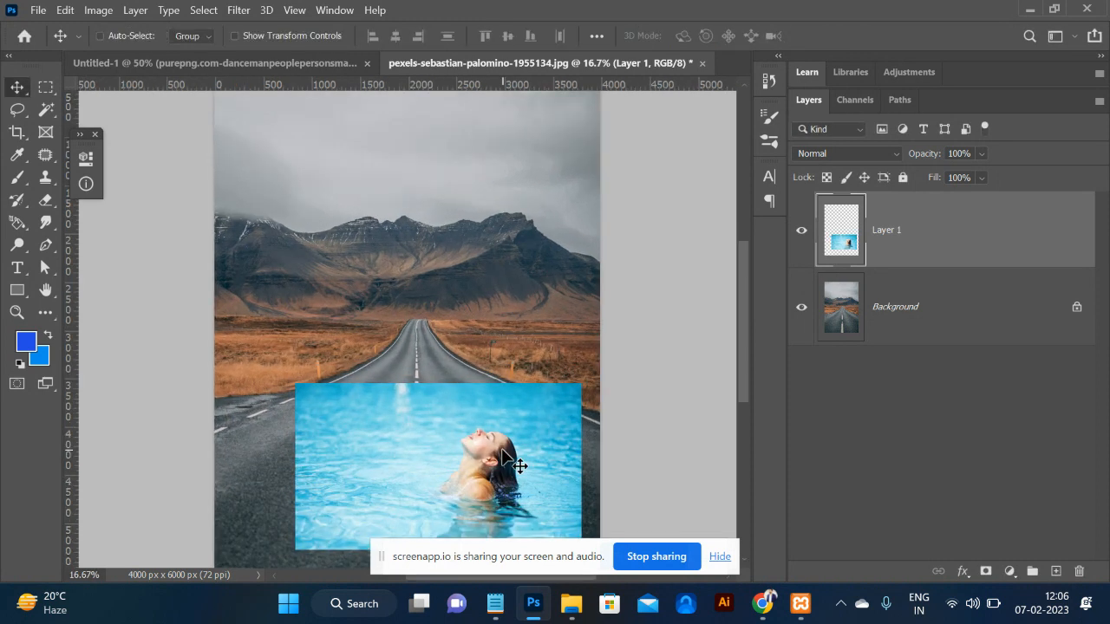
key(ctrl+plus)
scroll(503, 453, down, 3)
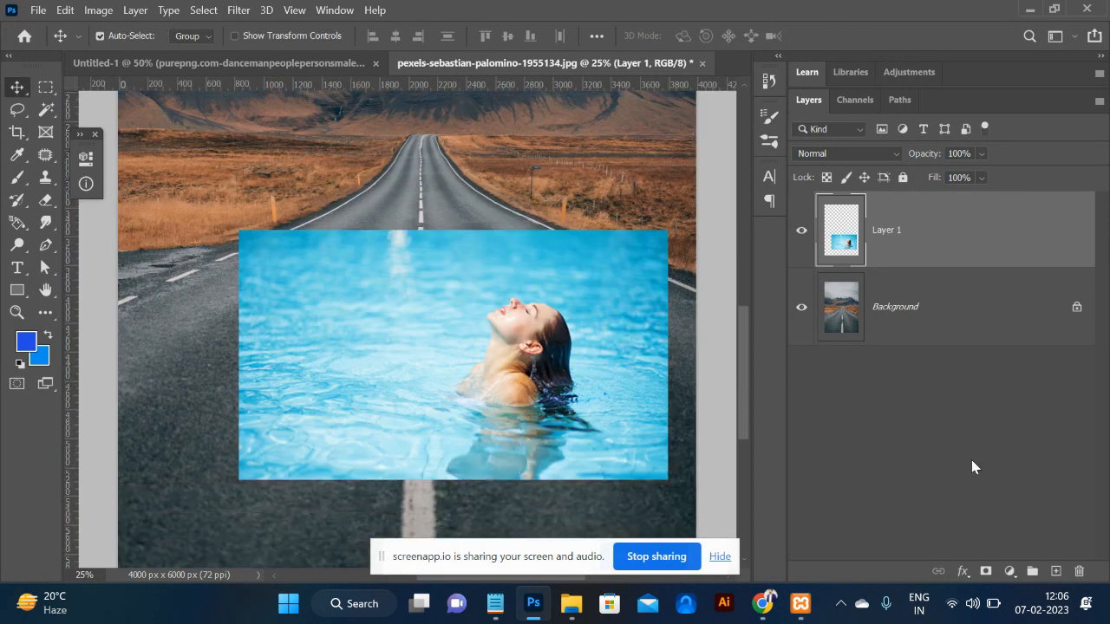
Give Layer 1 a black mask and set up a 1000 px, 0% hardness white brush.
alt+click(985, 571)
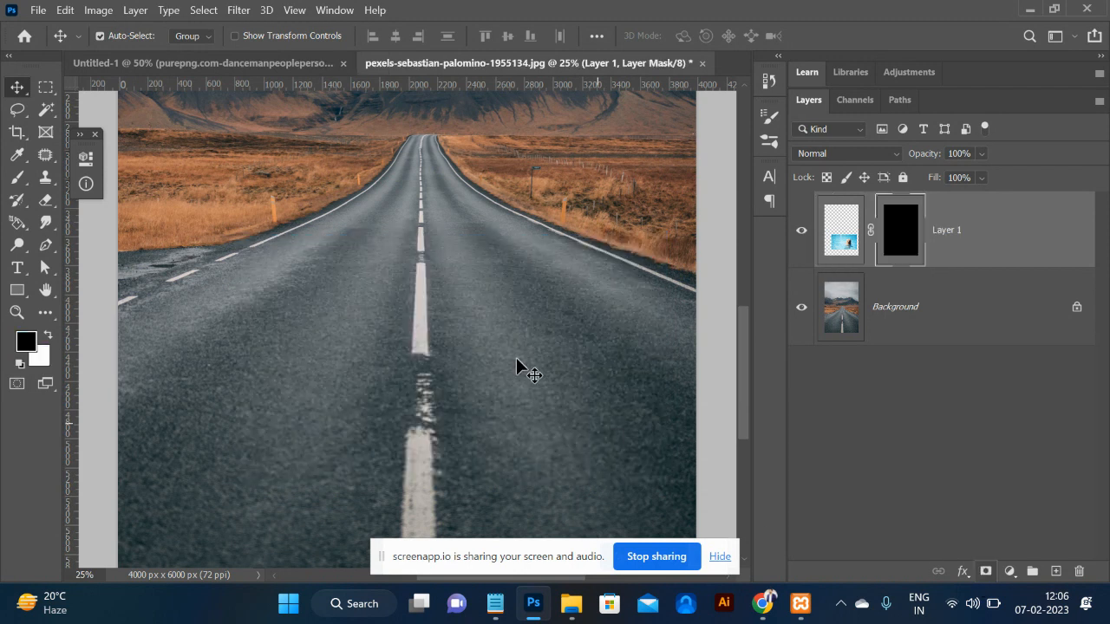
key(b)
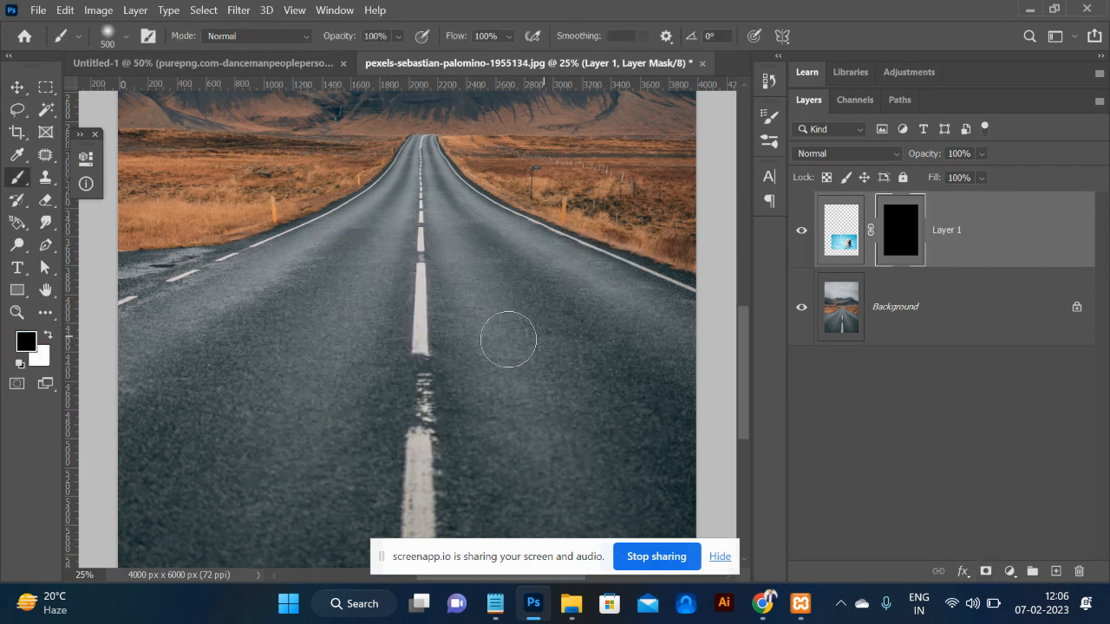
key(bracketright)
key(bracketright)
key(bracketright)
key(bracketright)
key(bracketright)
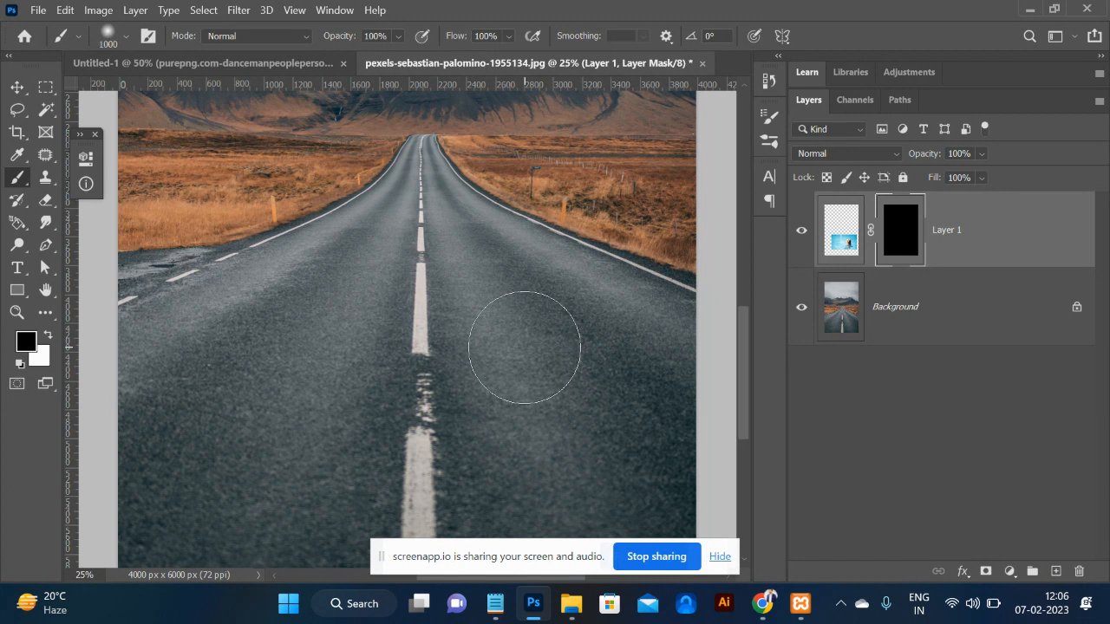
click(105, 36)
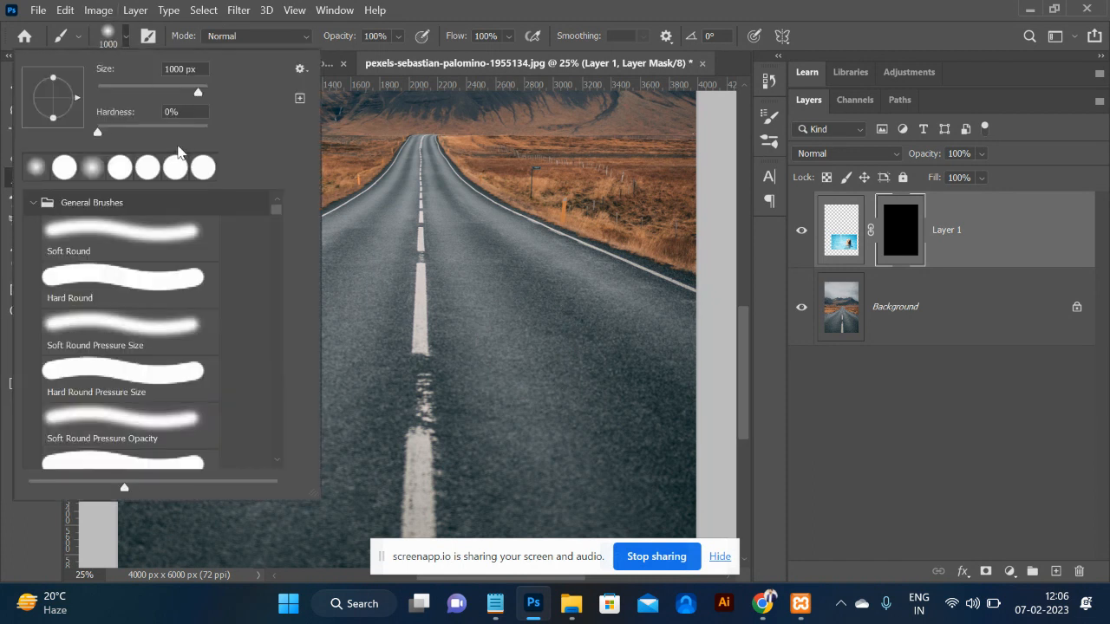
click(515, 342)
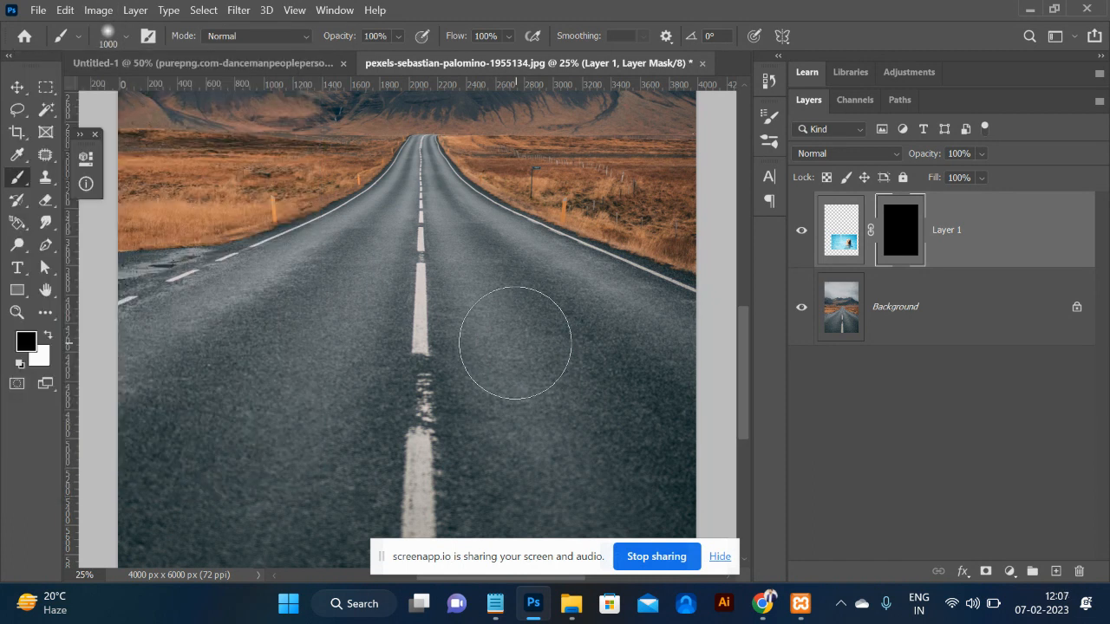
key(x)
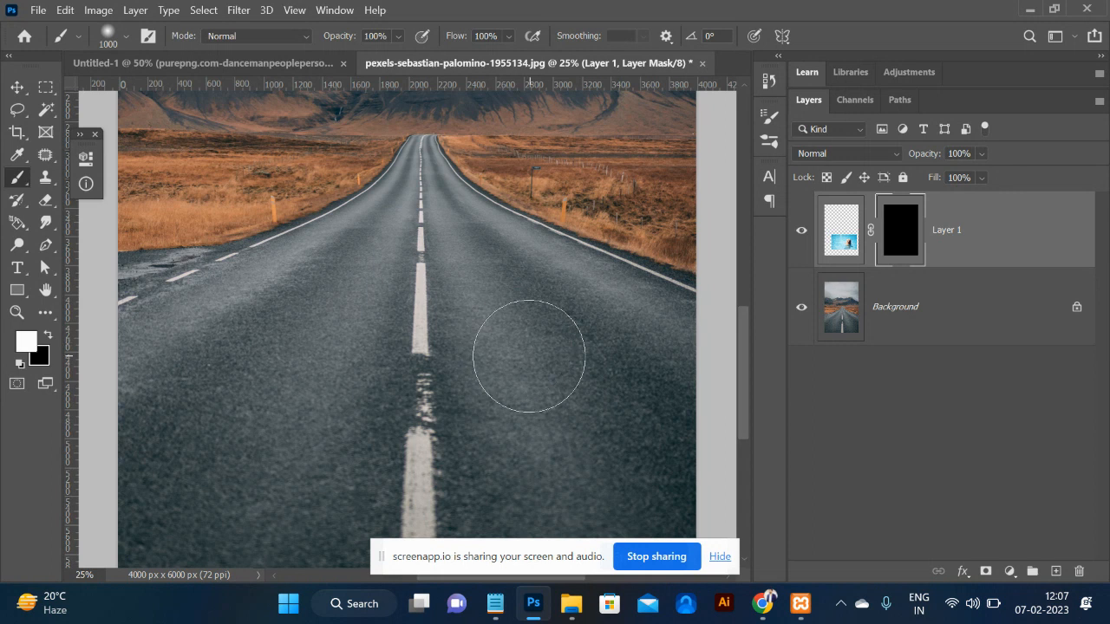
Paint the swimming woman and the water around her back into view on the mask.
drag(525, 352, 531, 364)
click(520, 355)
click(518, 355)
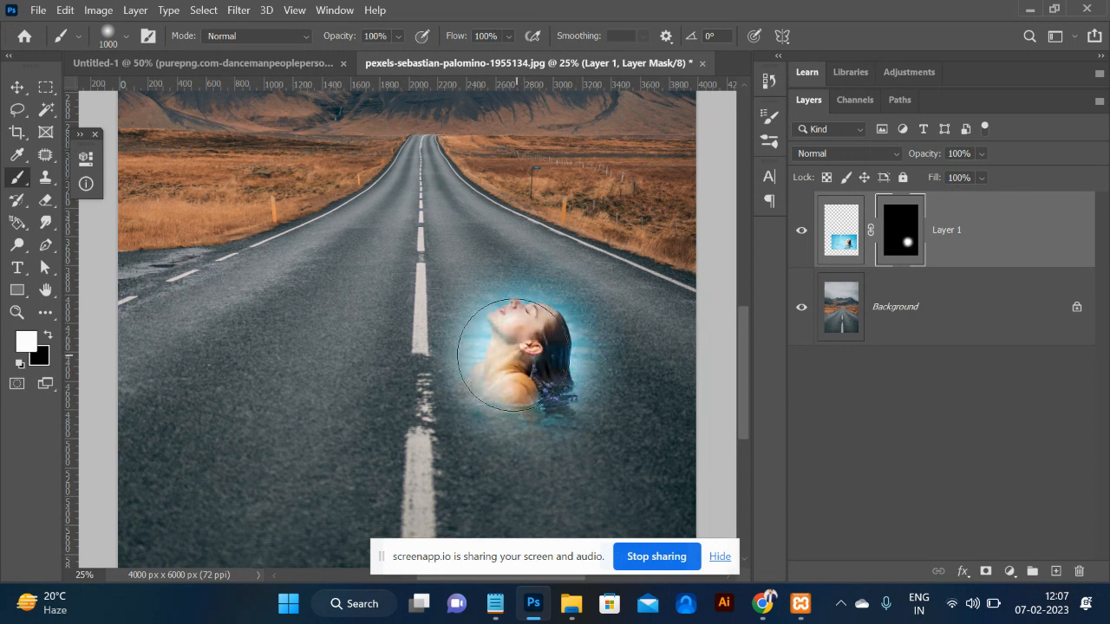
click(510, 356)
click(510, 355)
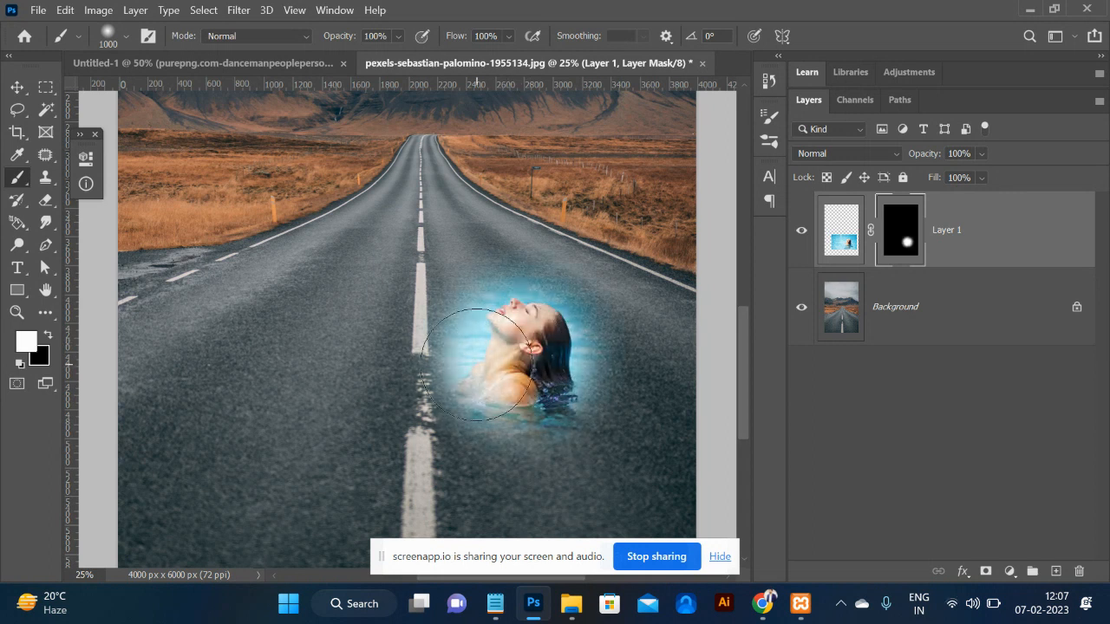
click(478, 364)
click(476, 365)
click(545, 364)
click(546, 364)
click(546, 364)
click(522, 376)
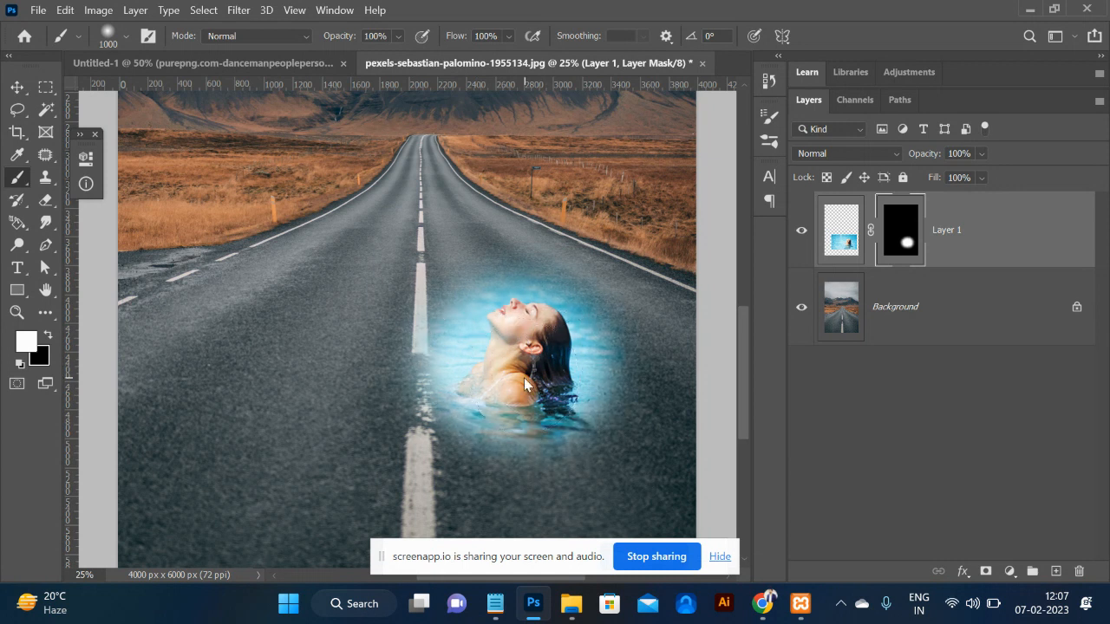
click(470, 416)
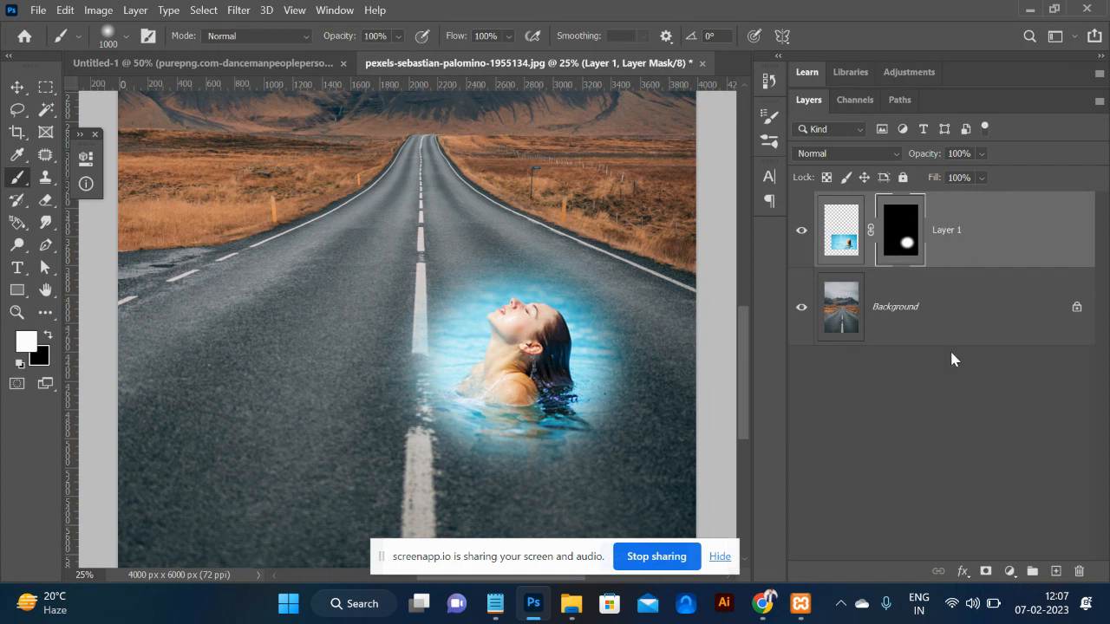
Add a Hue/Saturation adjustment layer clipped to the swimmer's Layer 1.
click(845, 236)
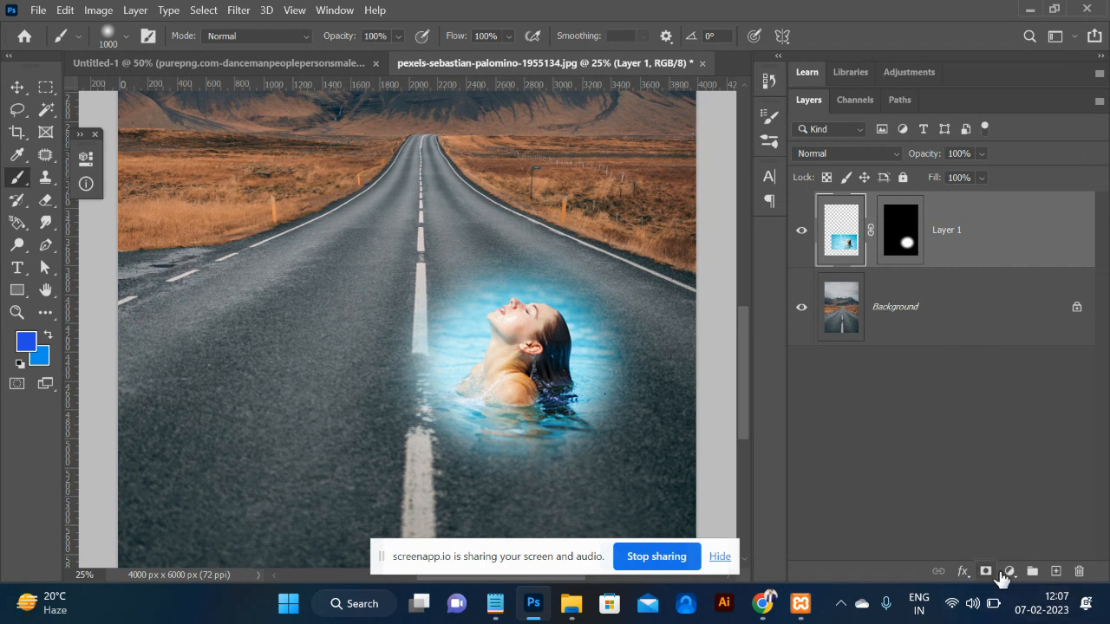
click(1009, 571)
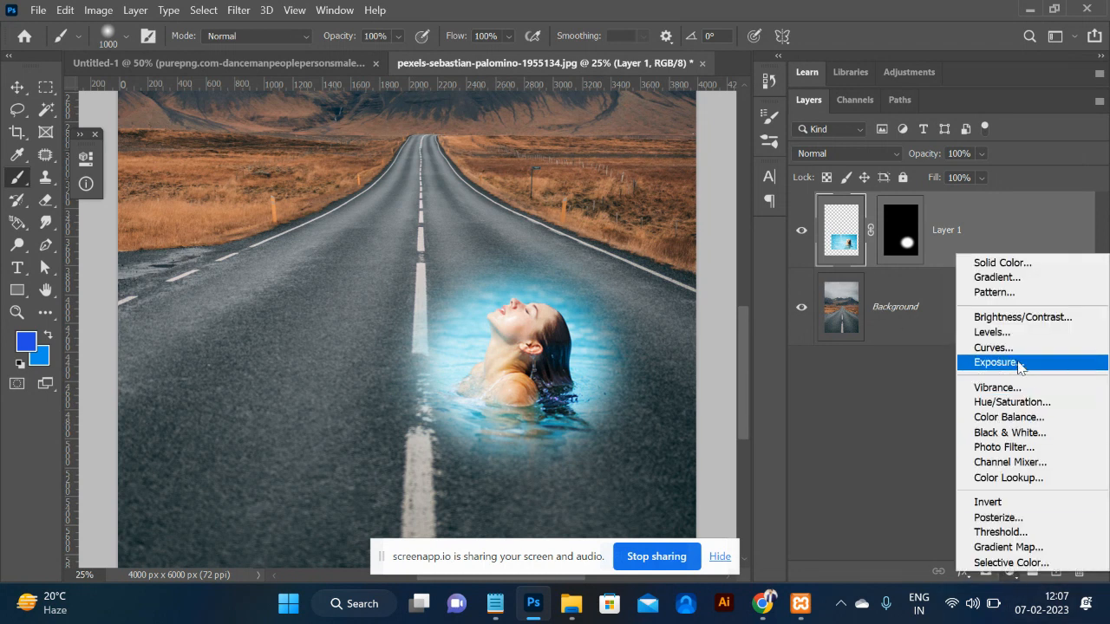
click(1014, 404)
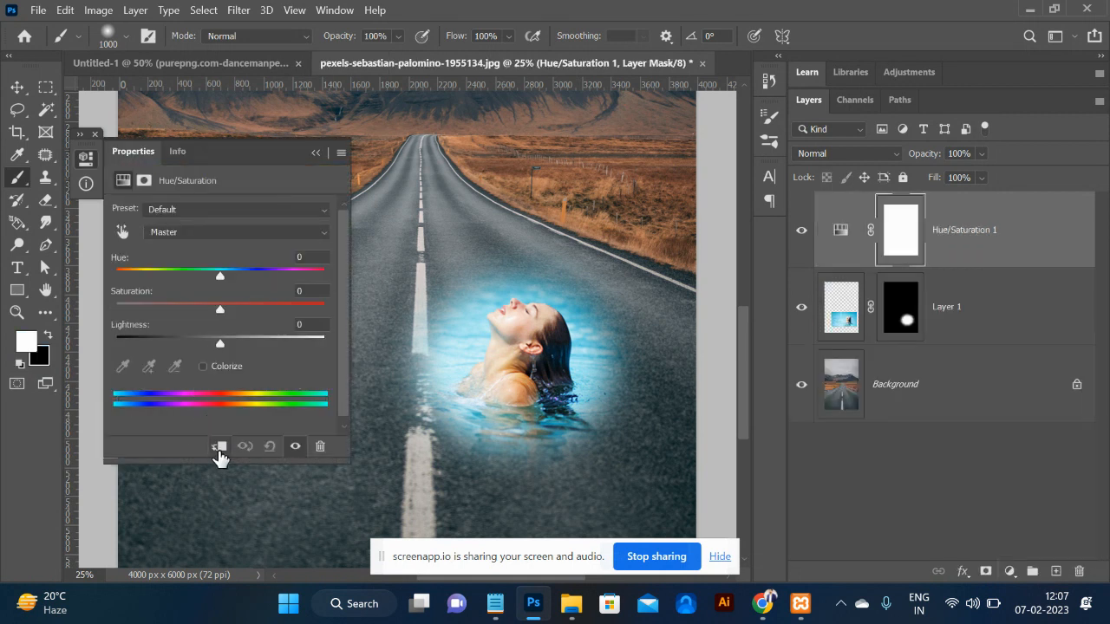
click(218, 449)
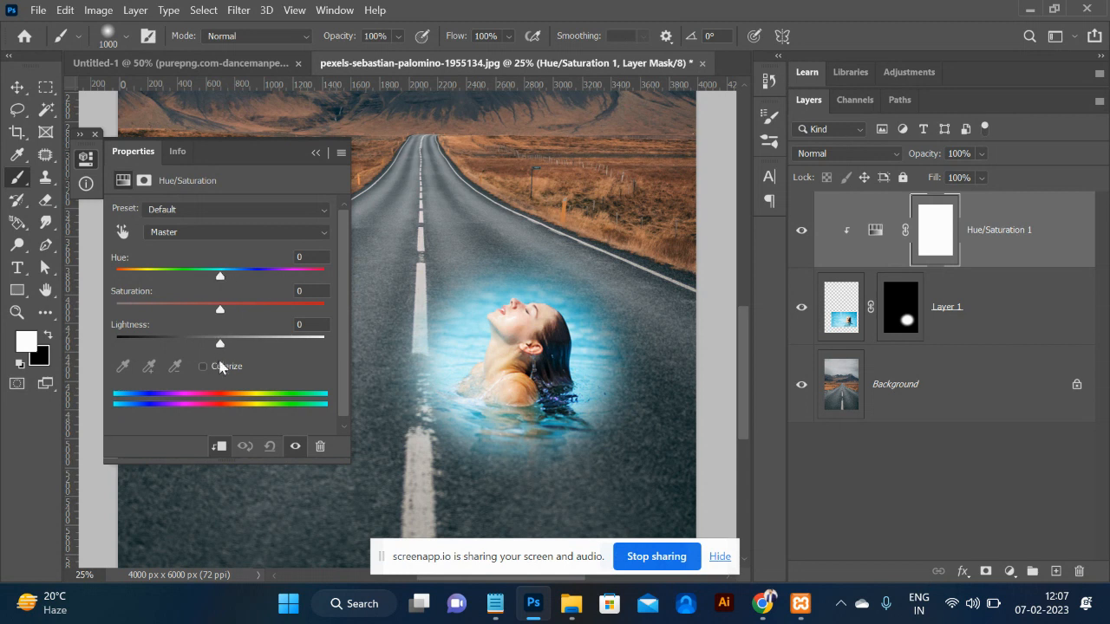
mouse_move(190, 343)
mouse_down()
mouse_move(158, 343)
mouse_move(188, 344)
mouse_up()
key(ctrl+z)
Target Cyans from the water and set Saturation and Lightness to -100 to turn it grey.
click(122, 232)
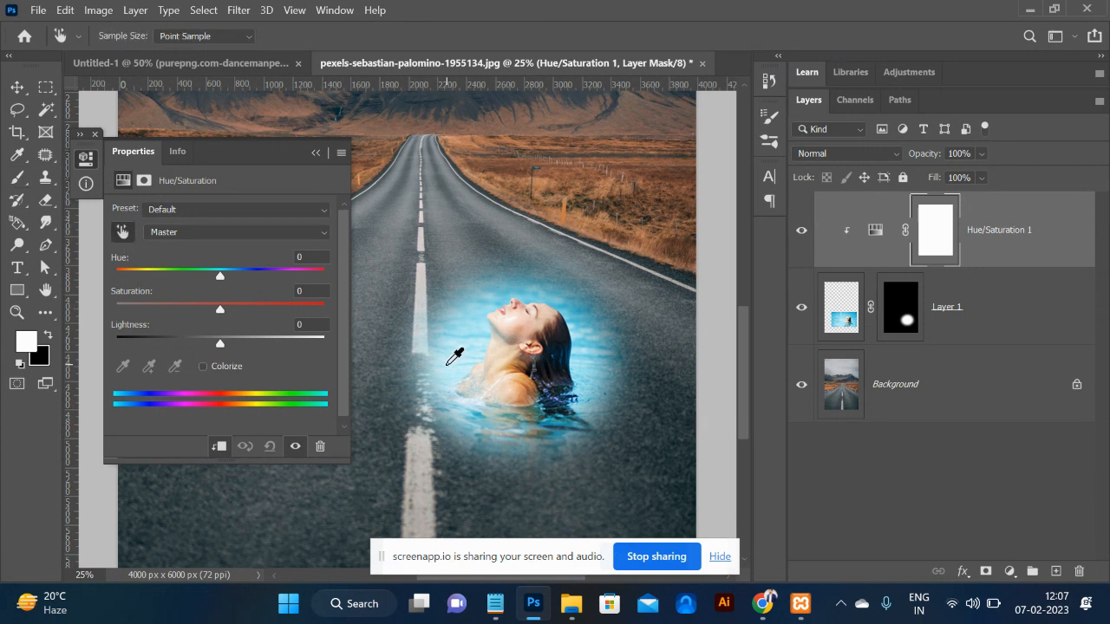
click(470, 334)
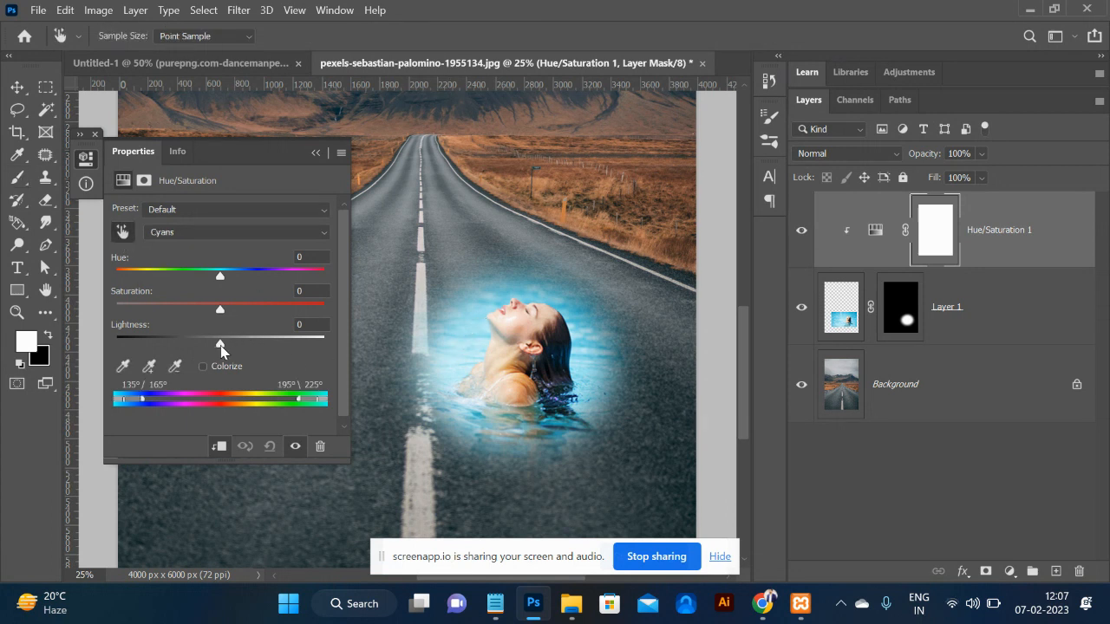
drag(216, 347, 97, 344)
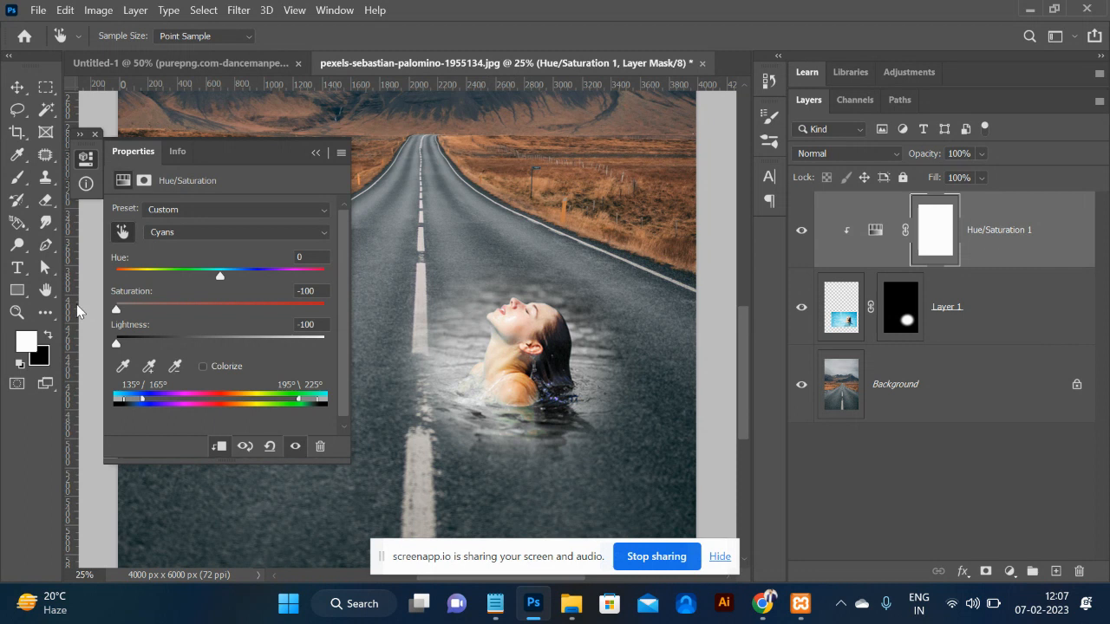
click(316, 154)
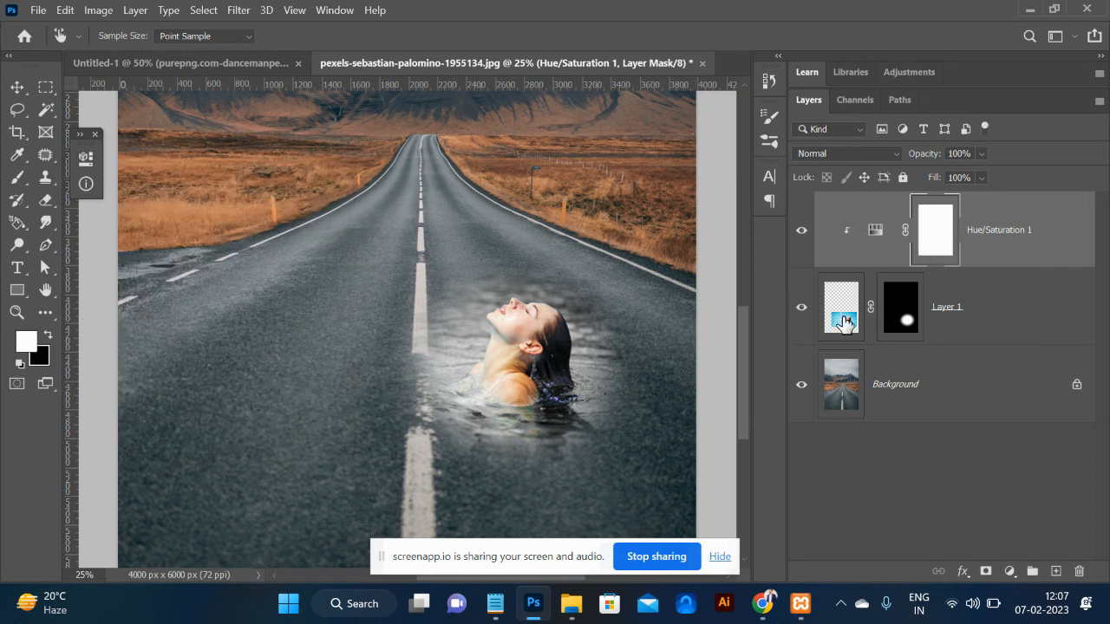
Enlarge the swimmer layer to about 125% and shift it slightly right and down.
click(845, 320)
key(ctrl+t)
drag(666, 231, 720, 200)
drag(602, 378, 616, 396)
key(Return)
key(b)
key(ctrl+minus)
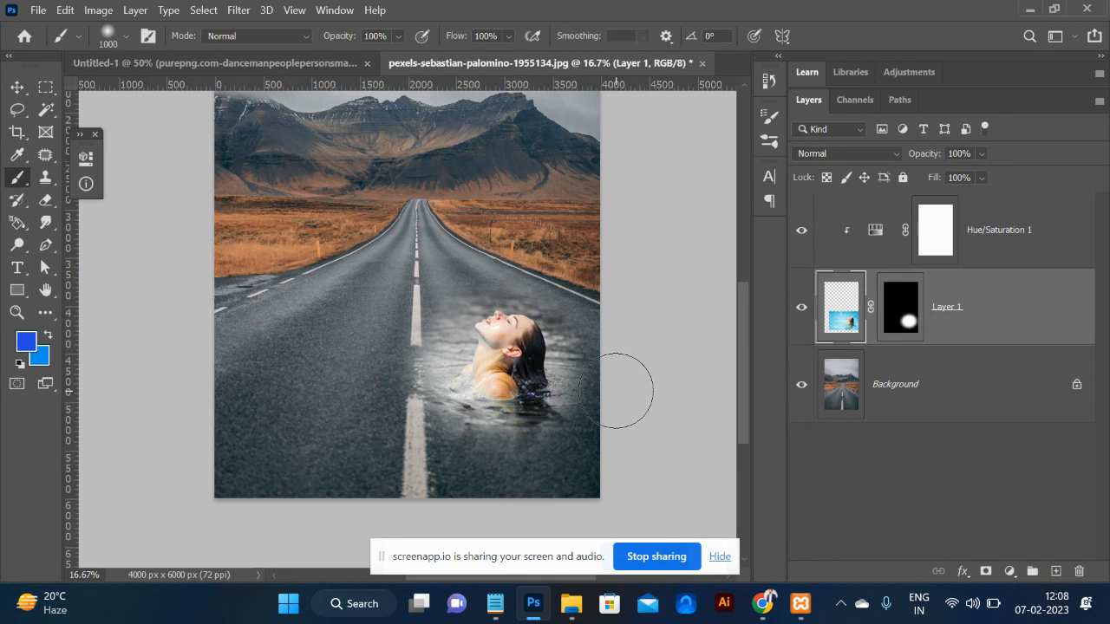
key(alt+Tab)
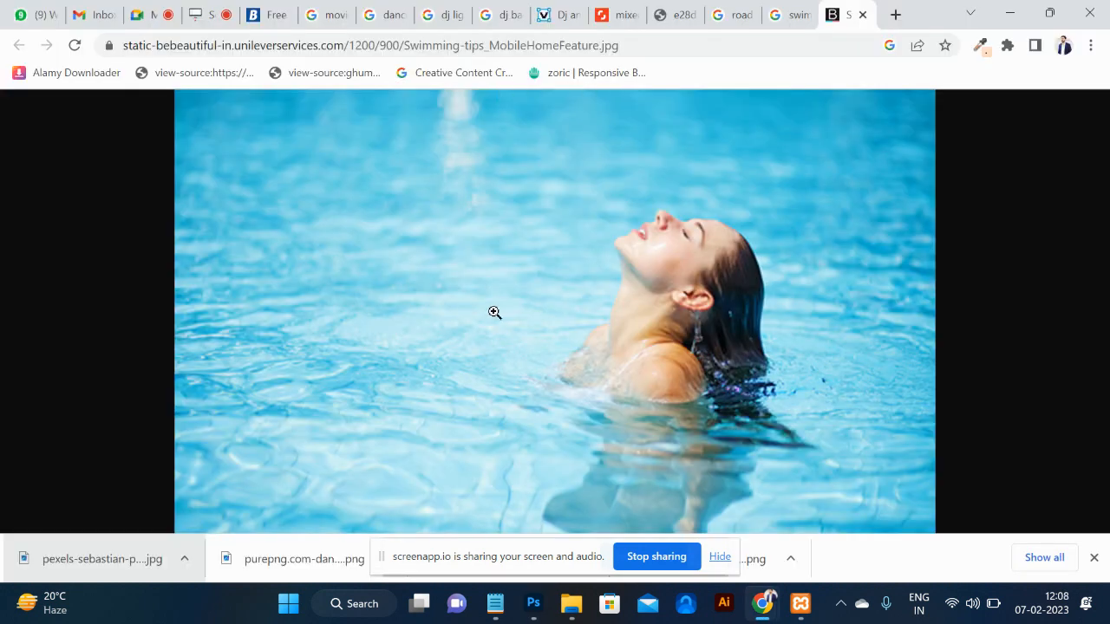
Copy the swimming pool photo from Chrome and go back to the Photoshop composite.
right_click(467, 304)
click(551, 359)
key(alt+Tab)
key(alt+Tab)
right_click(466, 334)
click(523, 392)
key(alt+Tab)
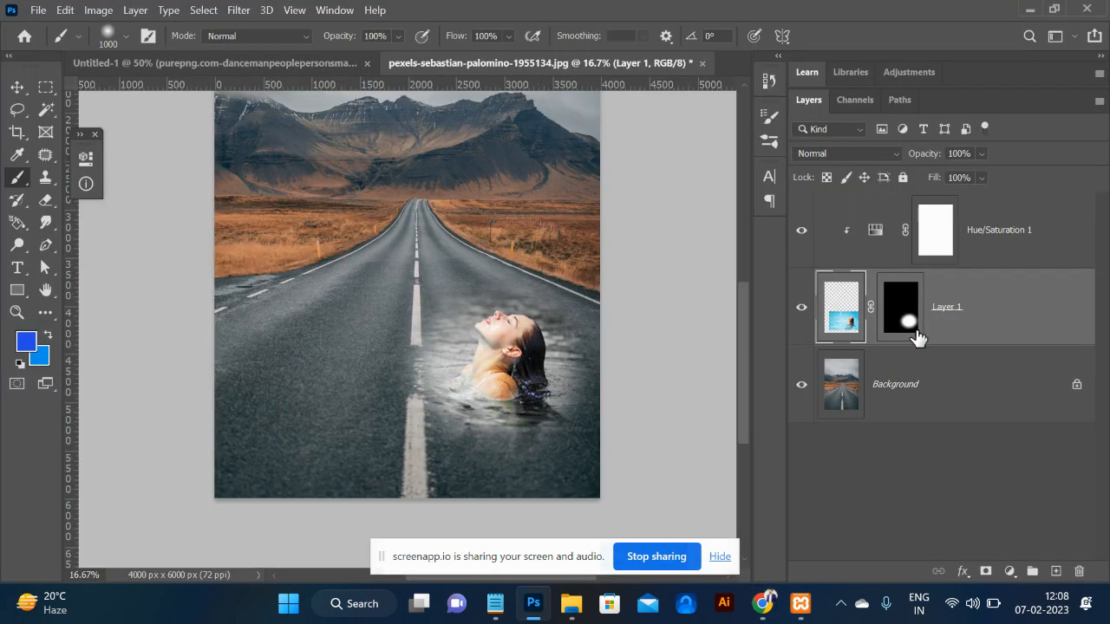
Paste the pool image above Background as Layer 2, enlarge it and move it over the road.
click(903, 375)
key(ctrl+v)
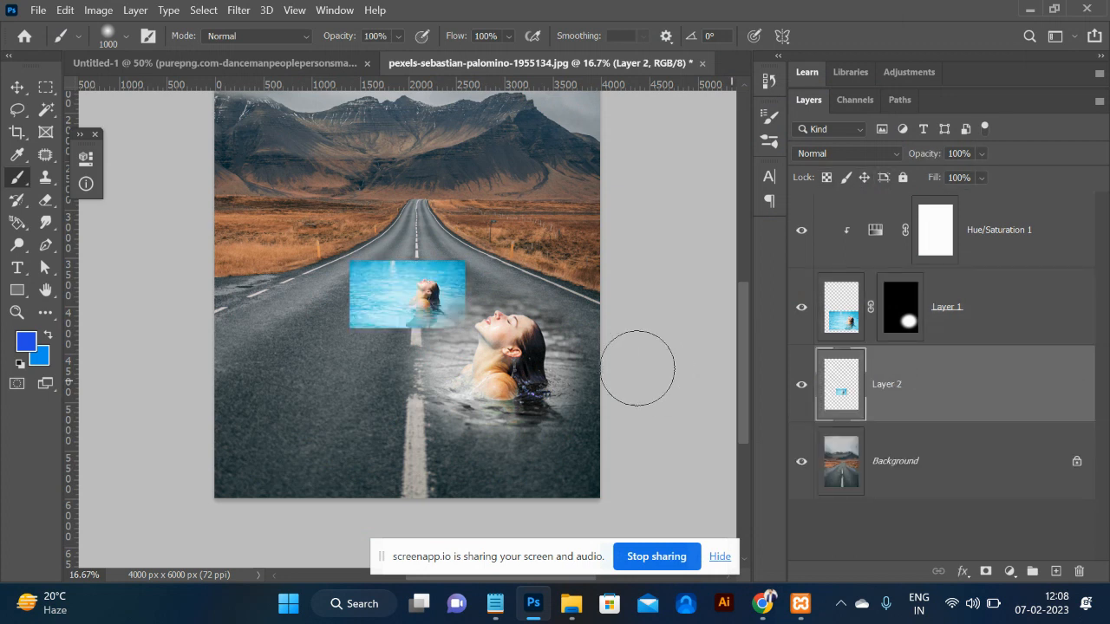
key(ctrl+t)
drag(464, 331, 530, 456)
scroll(349, 428, right, 4)
scroll(349, 428, left, 8)
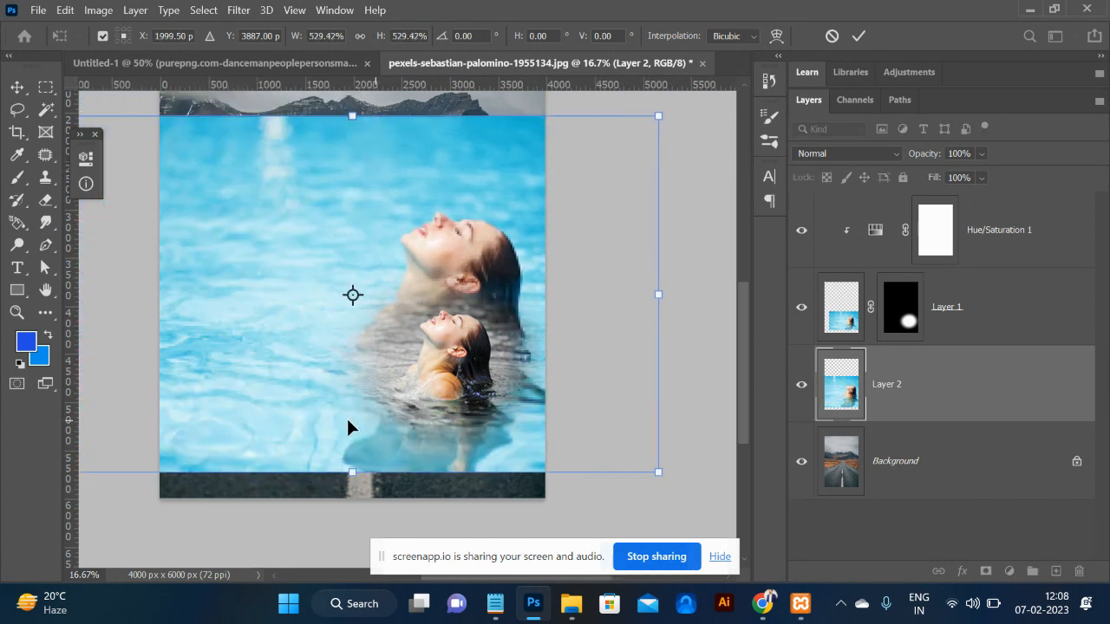
scroll(349, 428, left, 2)
drag(379, 223, 410, 336)
key(Return)
Reposition Layer 2 and stretch it taller and wider, about 118%, to cover the lower picture.
key(b)
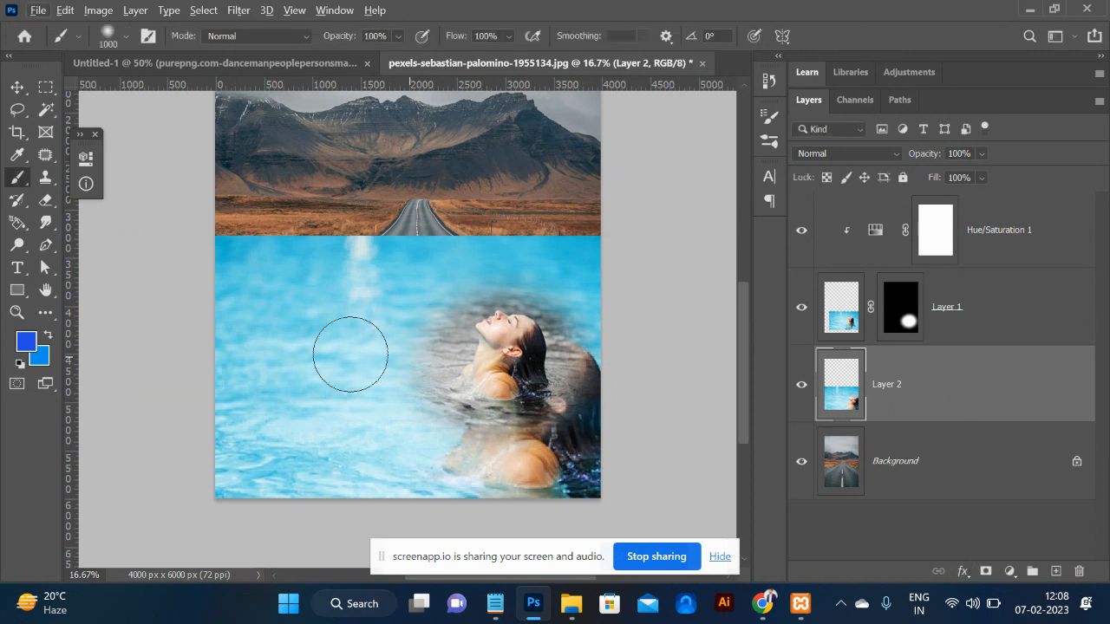
click(13, 89)
drag(300, 290, 350, 294)
key(ctrl+t)
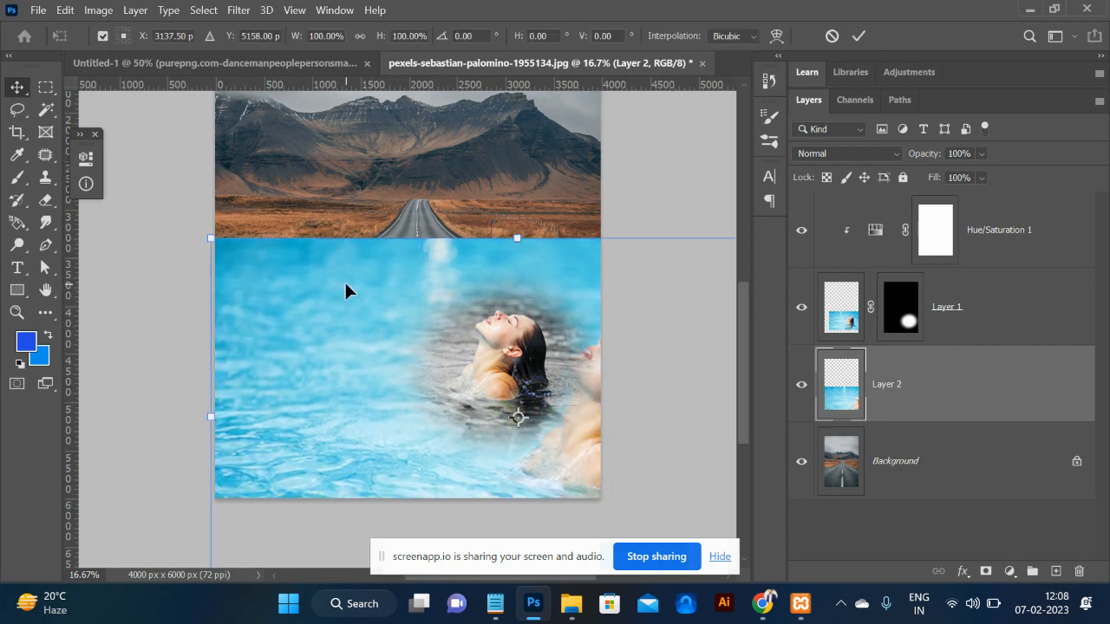
drag(517, 236, 542, 204)
drag(329, 315, 391, 320)
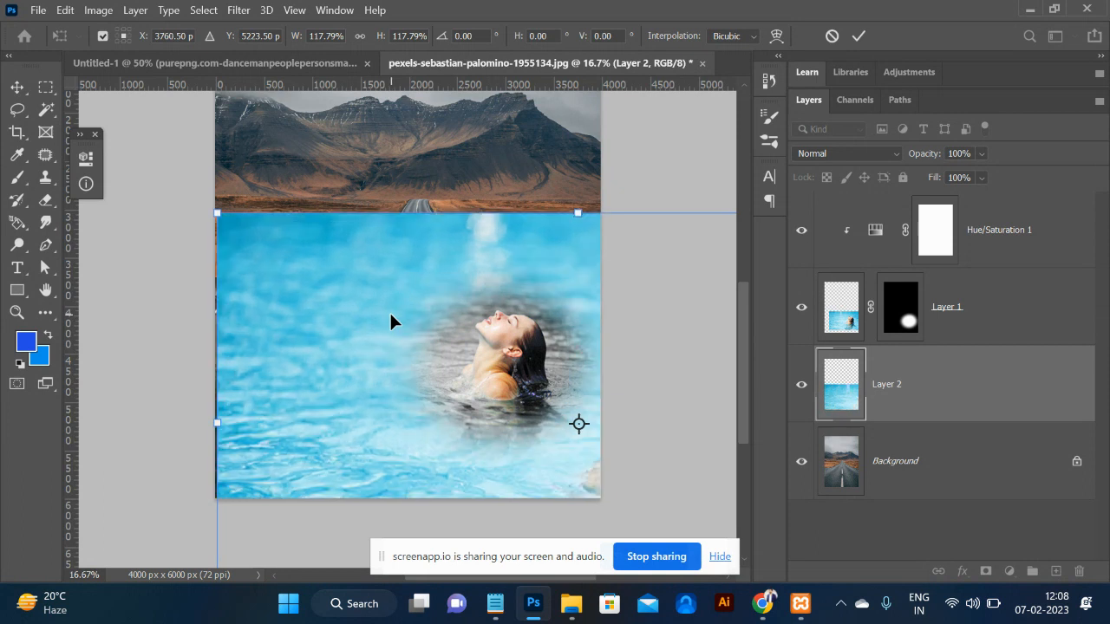
key(Return)
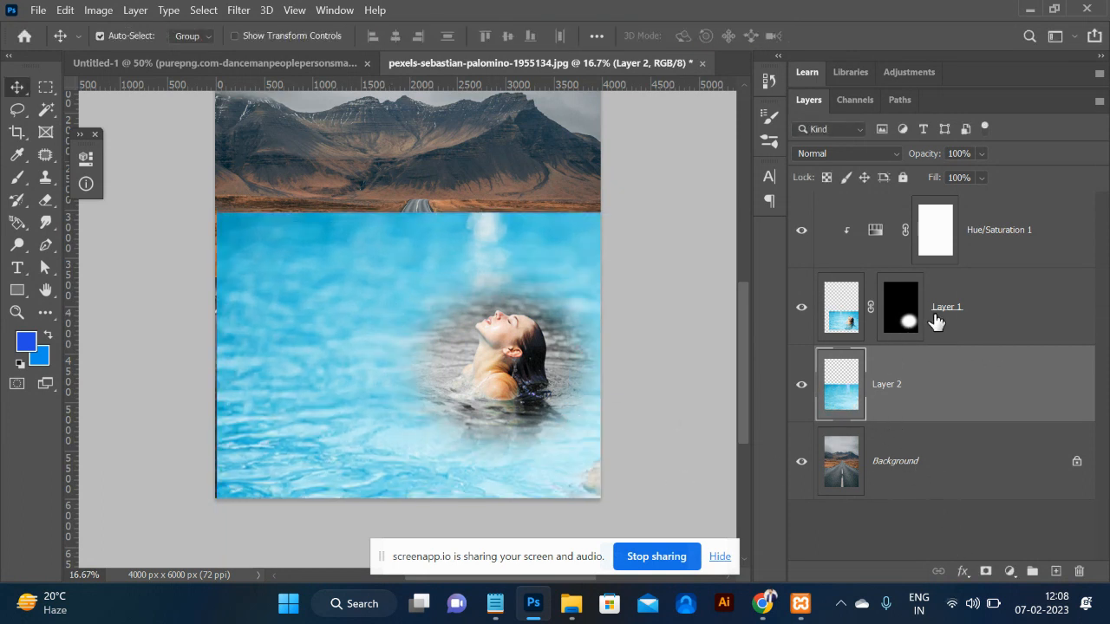
Copy Hue/Saturation 1 above Layer 2 and give Layer 2 a black mask.
drag(983, 251, 978, 341)
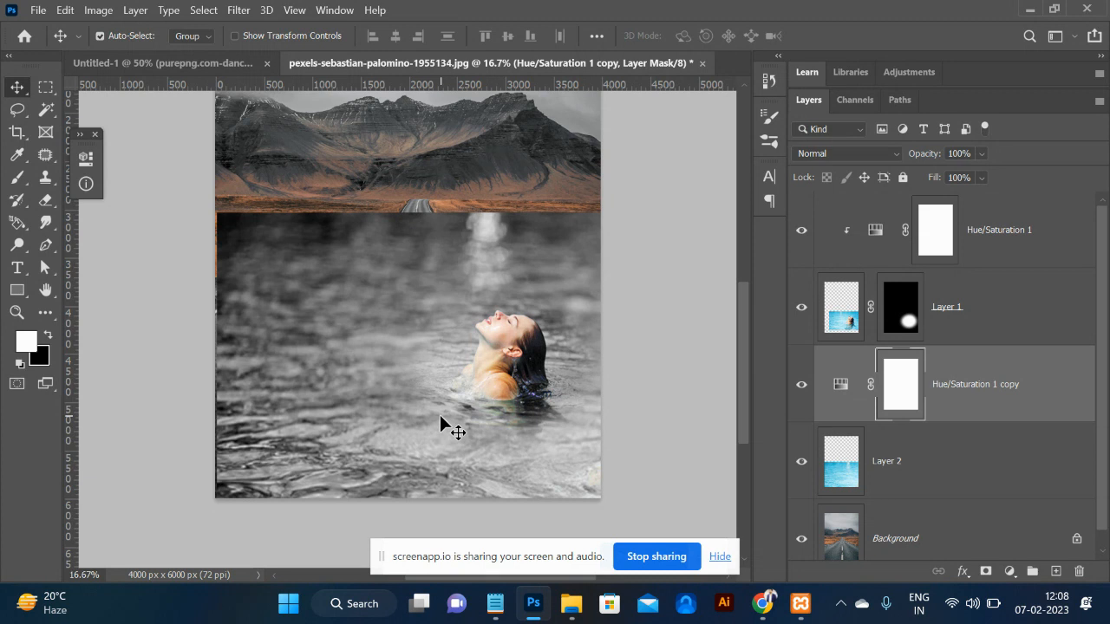
click(835, 475)
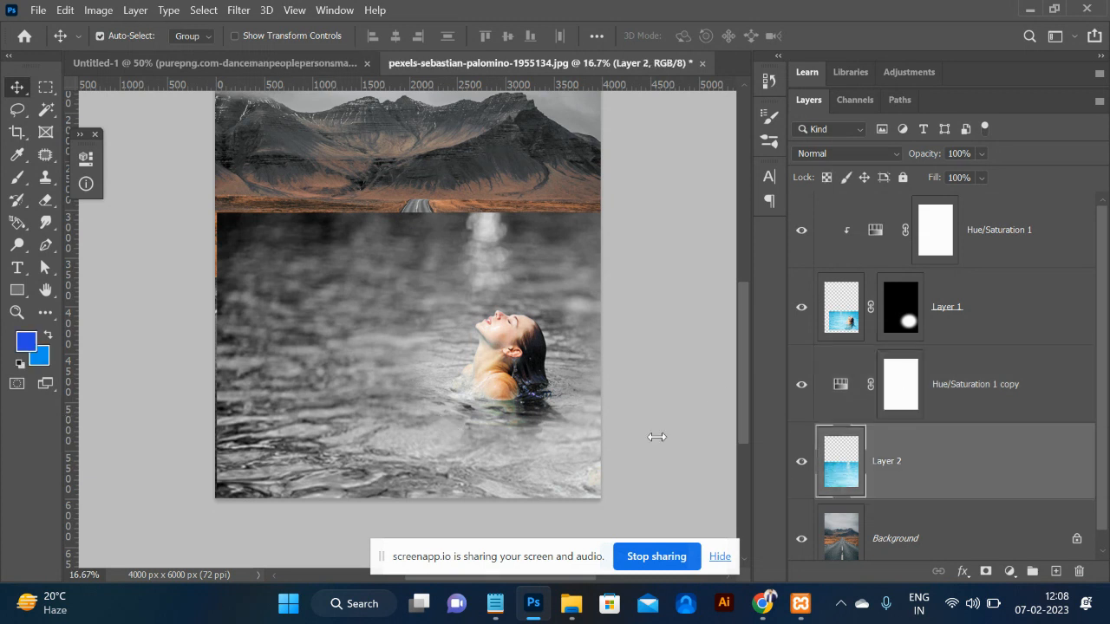
alt+click(985, 571)
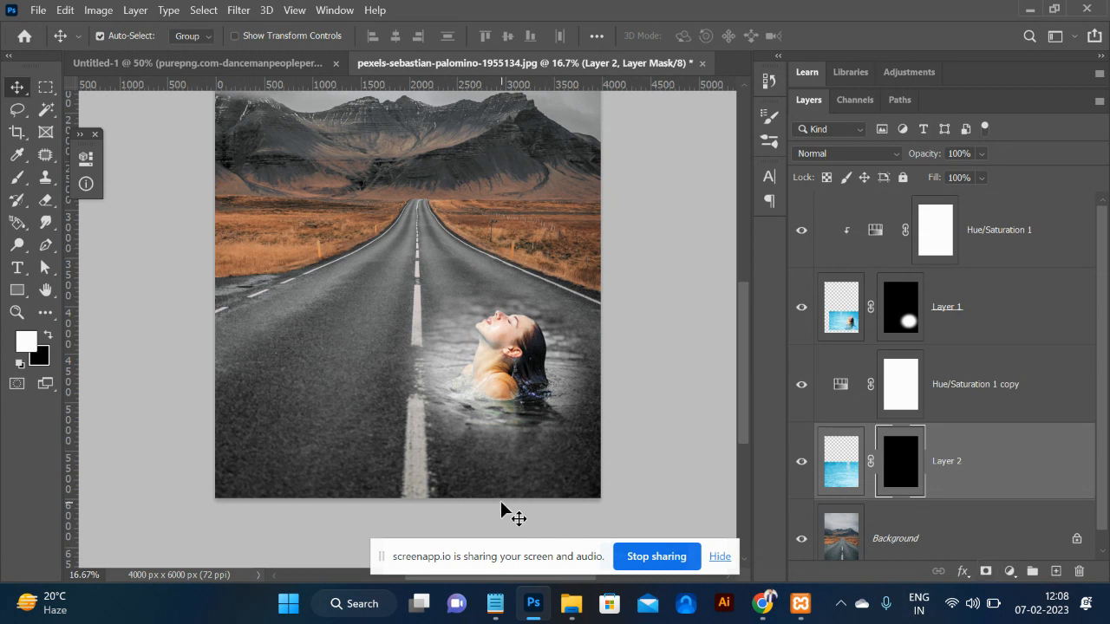
Paint grey water in over the lower road with a large soft brush, then hide it near the horizon in black.
key(b)
key(bracketright)
key(bracketright)
key(bracketright)
key(bracketright)
key(bracketright)
key(bracketright)
key(bracketright)
key(bracketright)
key(bracketright)
key(bracketright)
key(bracketright)
key(bracketright)
key(bracketright)
key(bracketright)
key(bracketright)
mouse_move(398, 408)
mouse_down()
mouse_move(462, 376)
mouse_move(495, 433)
mouse_move(330, 408)
mouse_move(299, 390)
mouse_move(260, 433)
mouse_move(586, 266)
mouse_up()
key(bracketleft)
key(bracketleft)
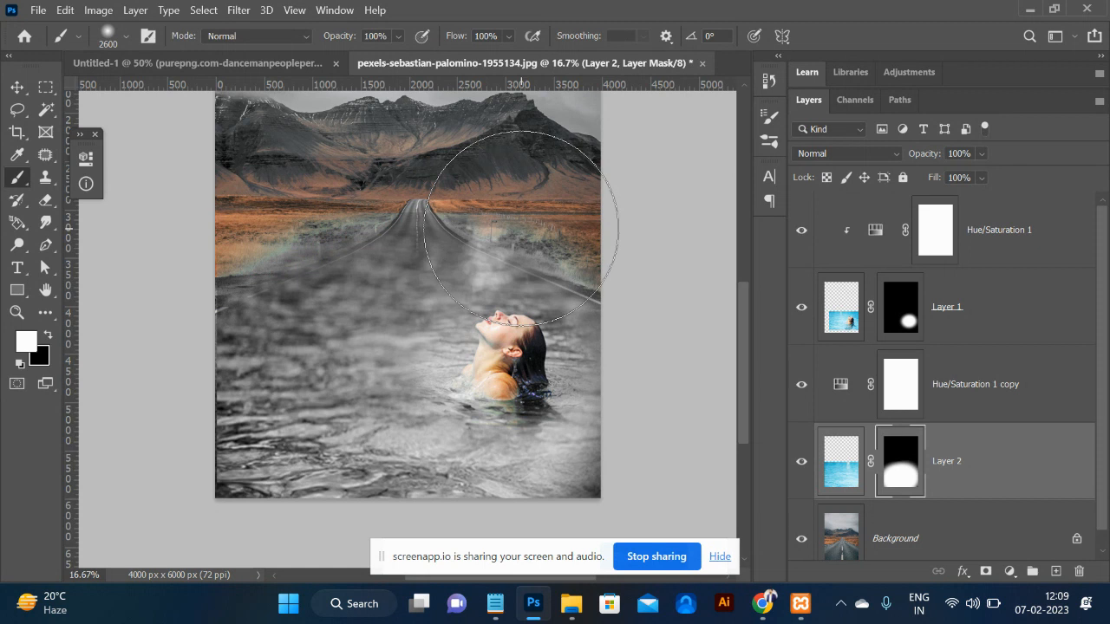
key(bracketleft)
key(bracketleft)
key(bracketleft)
key(bracketleft)
key(bracketleft)
key(bracketleft)
key(bracketleft)
key(bracketleft)
key(bracketleft)
key(bracketleft)
key(bracketleft)
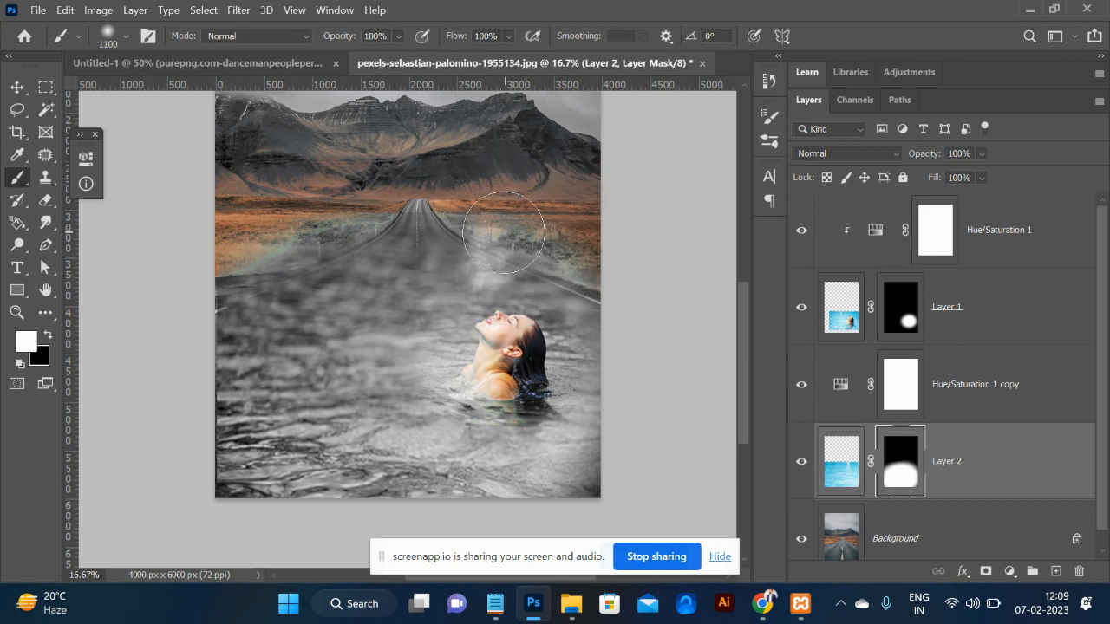
key(x)
key(bracketleft)
key(bracketleft)
key(bracketleft)
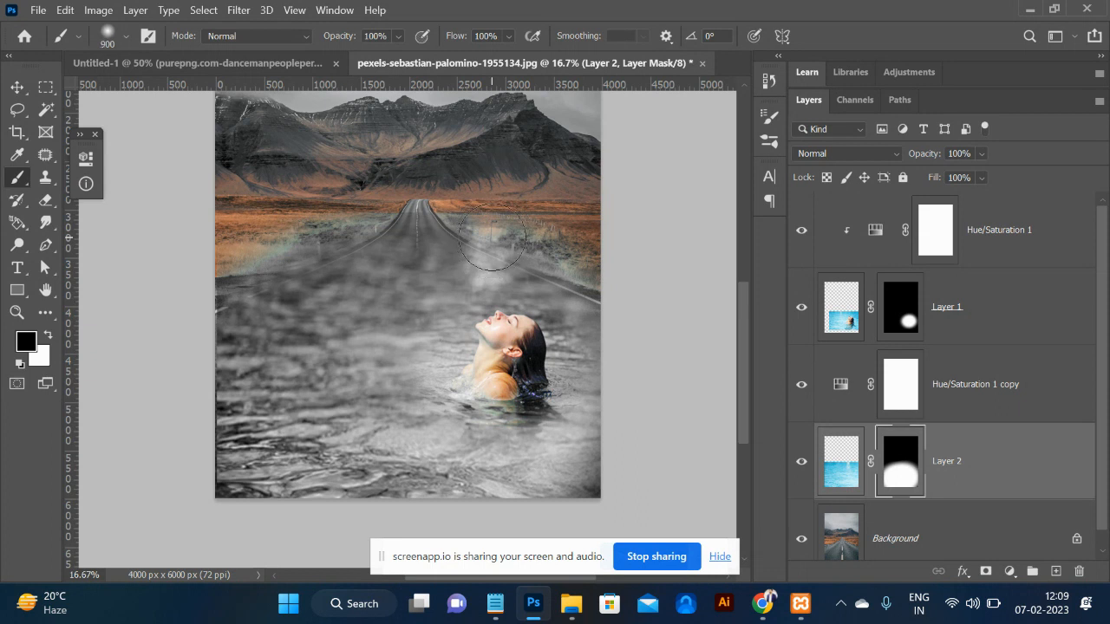
mouse_move(456, 236)
mouse_down()
mouse_move(554, 276)
mouse_move(523, 244)
mouse_move(401, 219)
mouse_move(194, 310)
mouse_up()
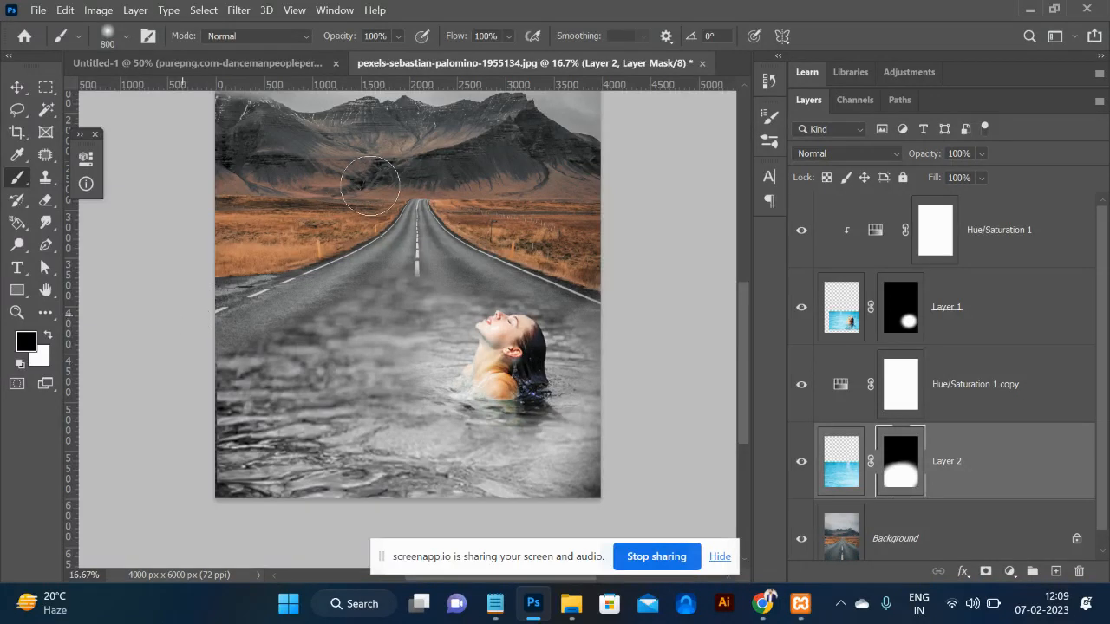
Zoom to 25% to review the composite before heading to Chrome.
key(ctrl+minus)
click(18, 87)
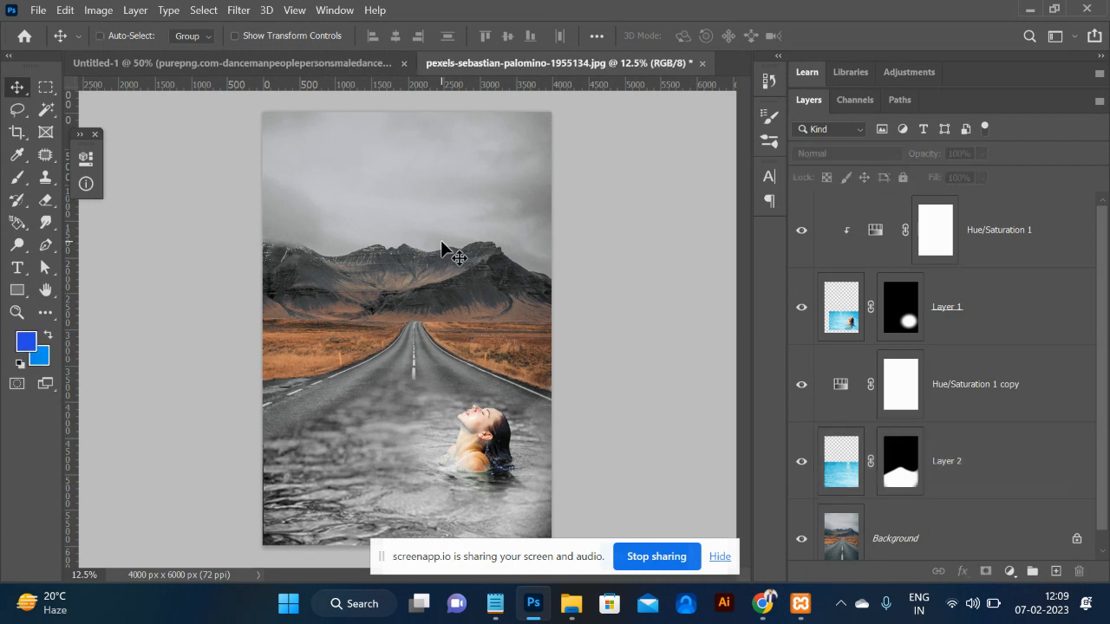
key(ctrl+plus)
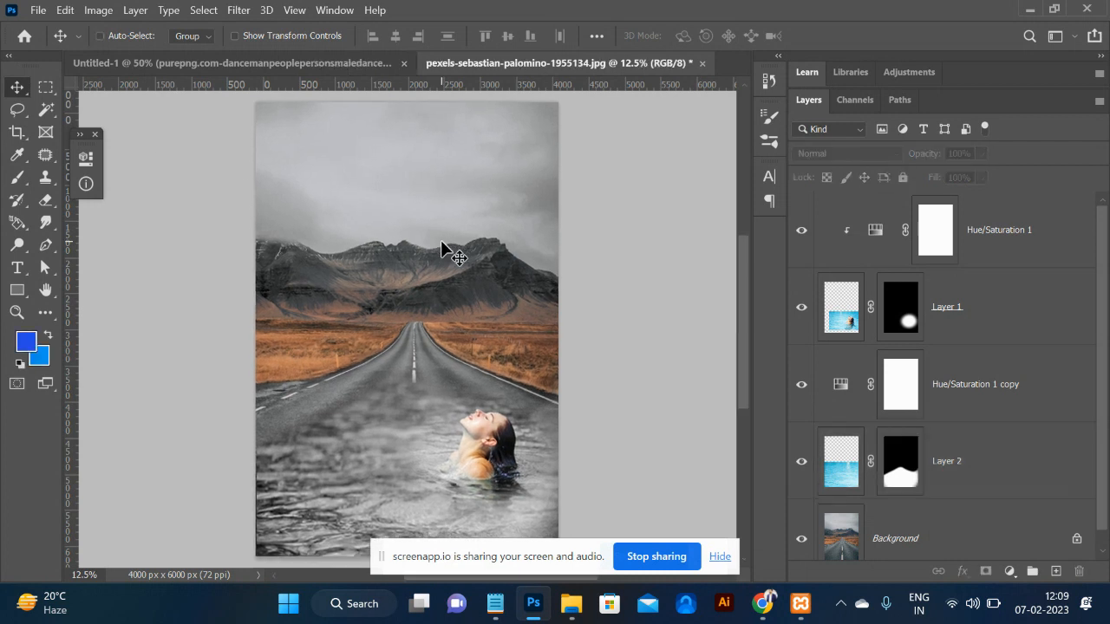
key(ctrl+plus)
key(ctrl+plus)
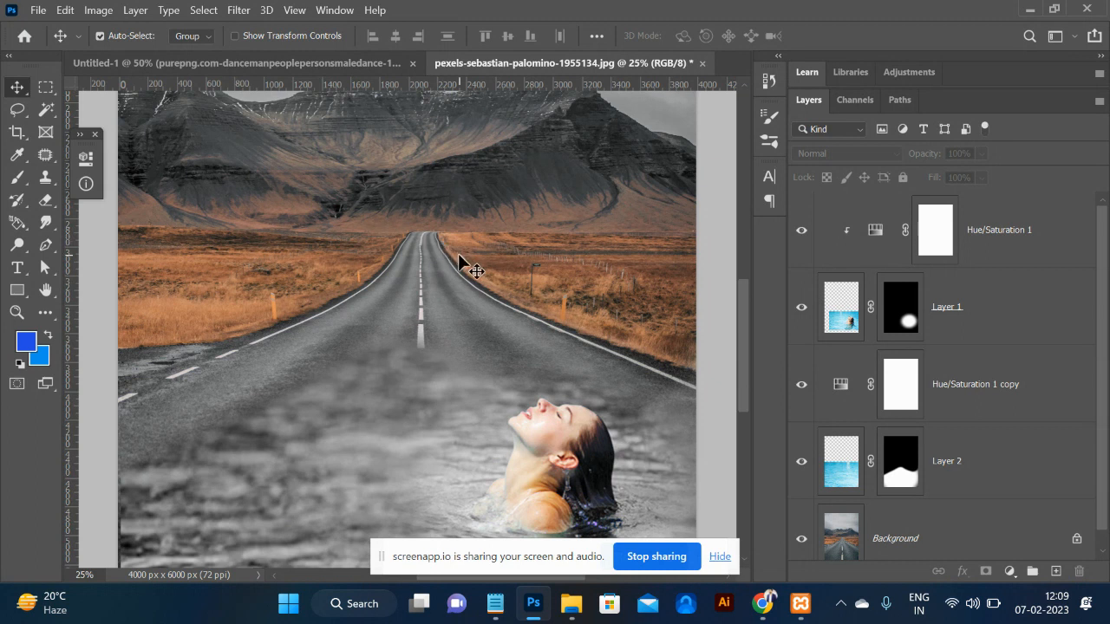
key(alt+Tab)
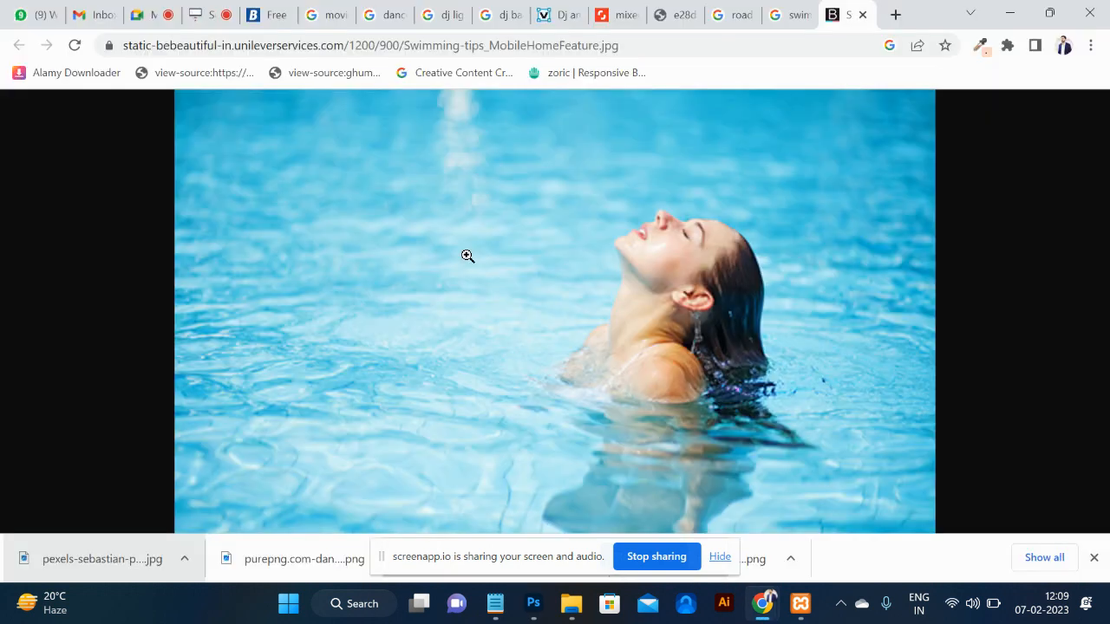
Search Google Images for 'double exposure effect' and scroll through the results.
click(571, 44)
text(doub)
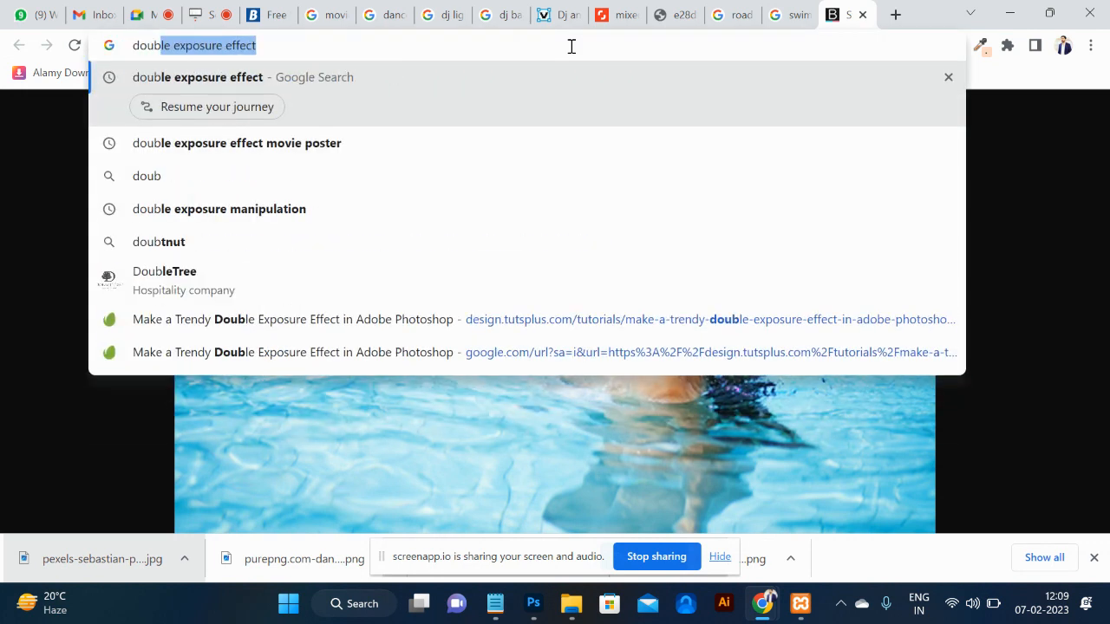
key(Return)
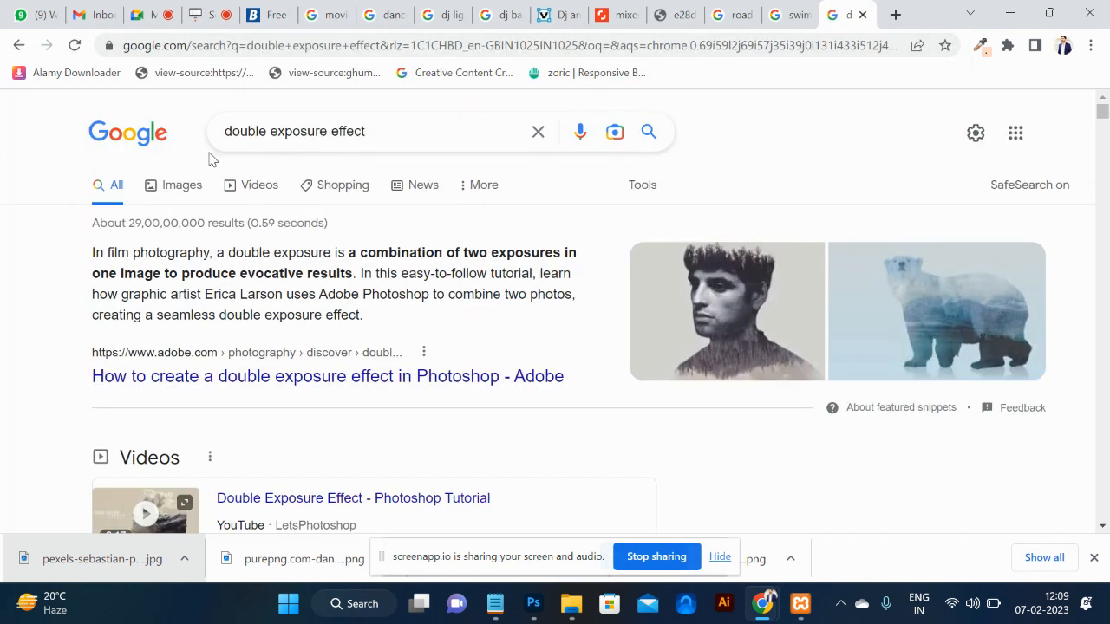
click(183, 184)
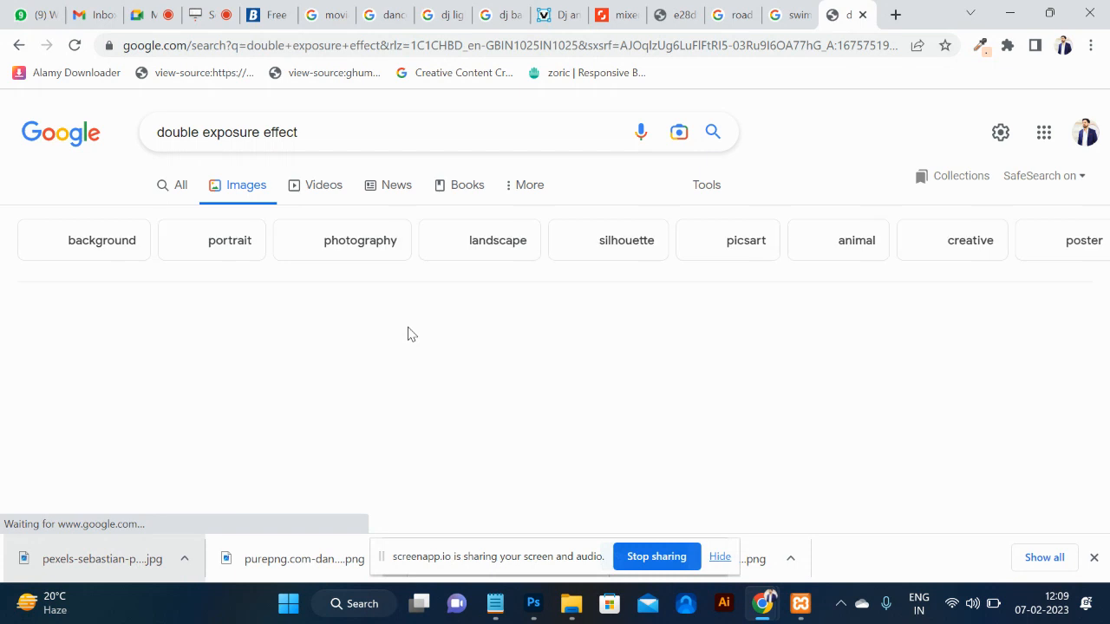
scroll(411, 334, down, 5)
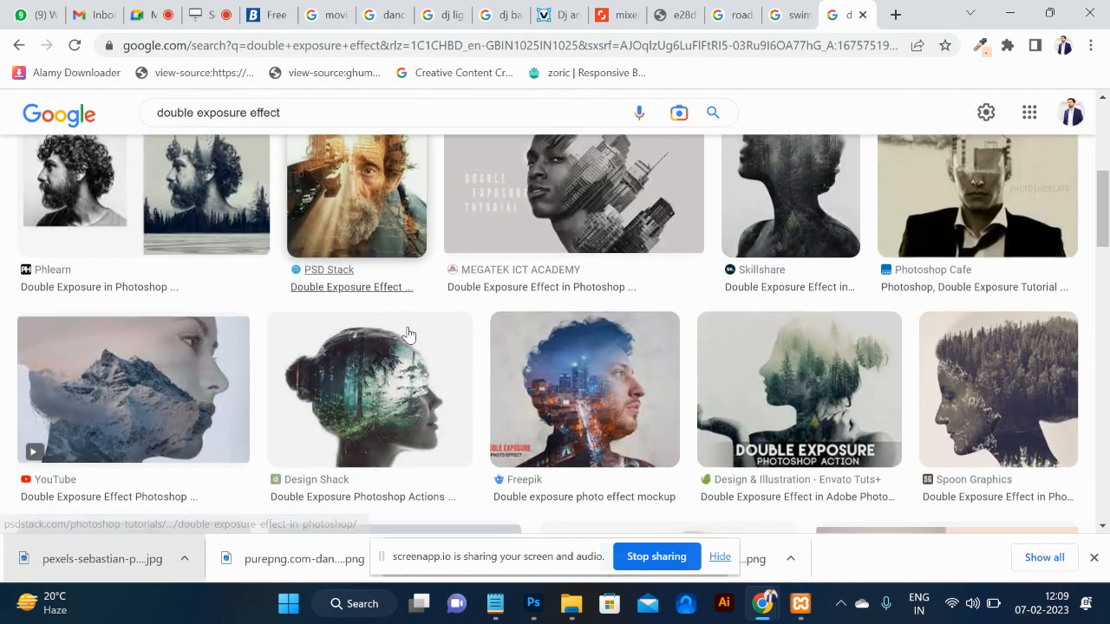
scroll(408, 334, down, 6)
scroll(408, 334, down, 4)
key(alt+Tab)
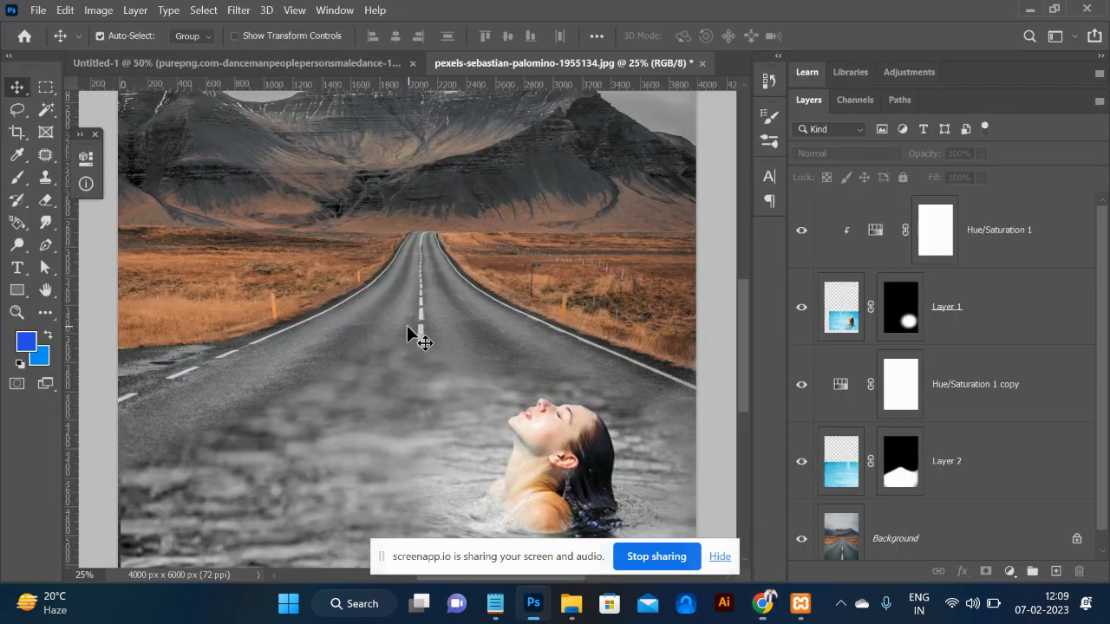
Add a Color Lookup layer on top using Candlelight.CUBE for a warm sepia tone.
key(ctrl+minus)
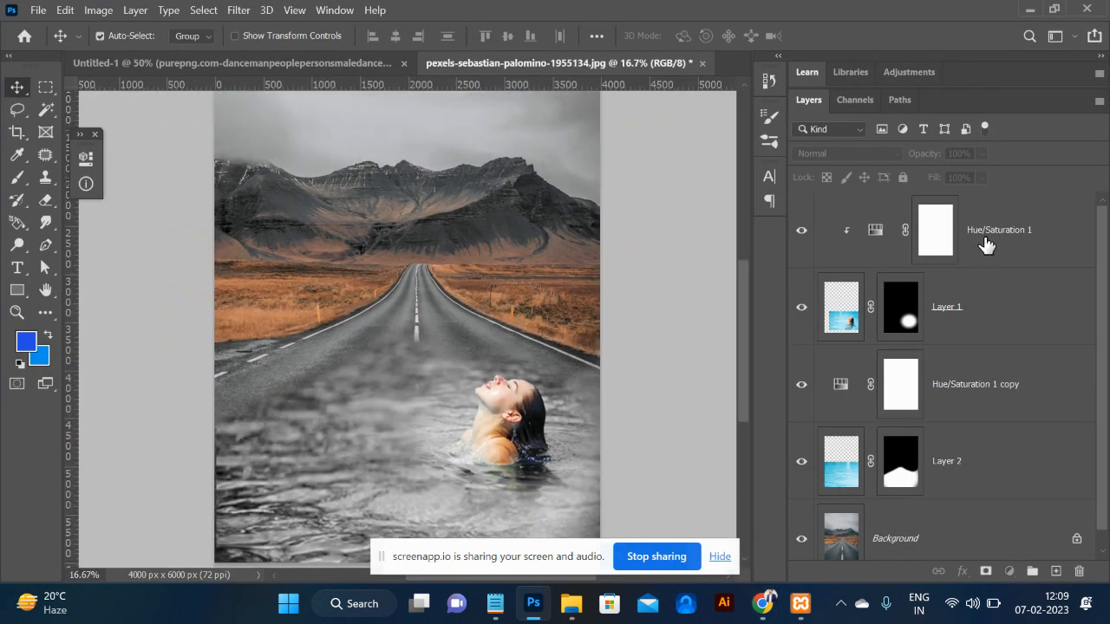
click(985, 245)
click(1009, 572)
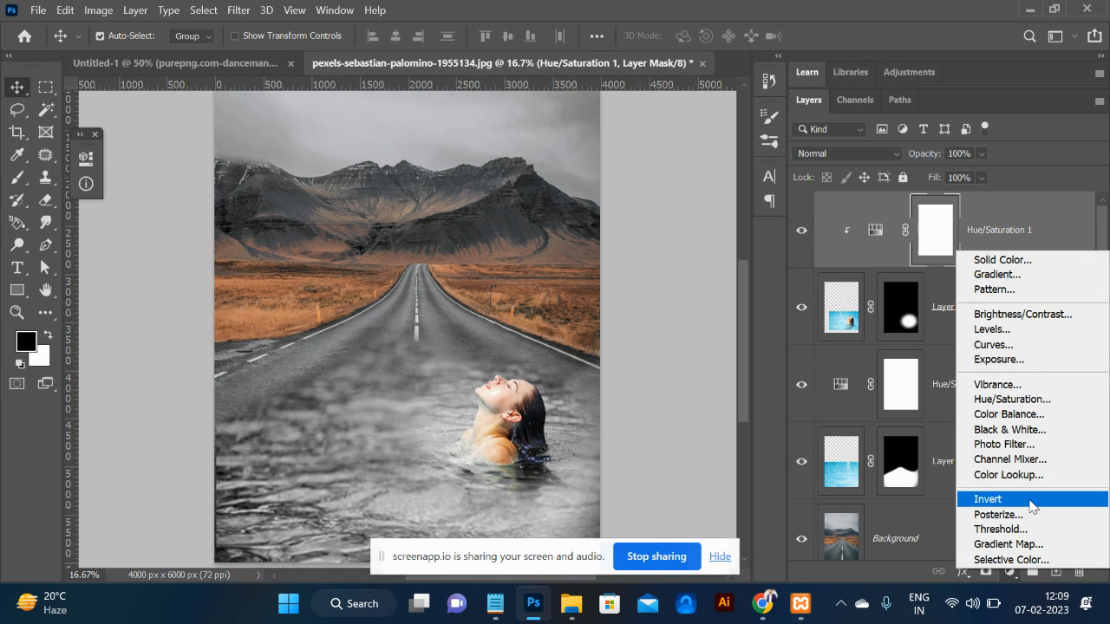
click(1032, 475)
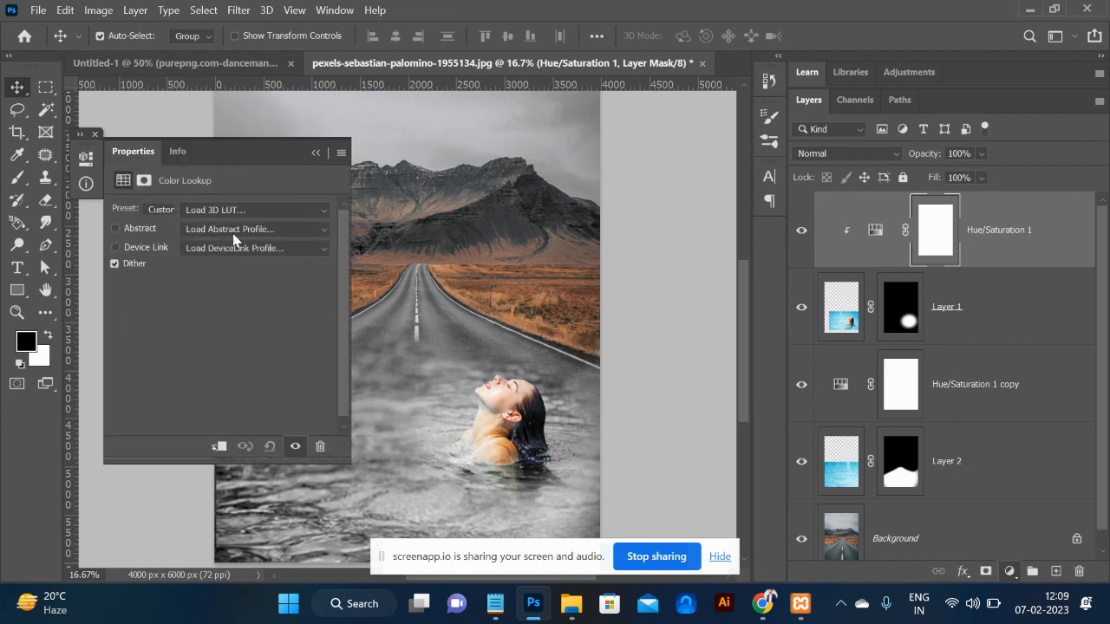
click(229, 209)
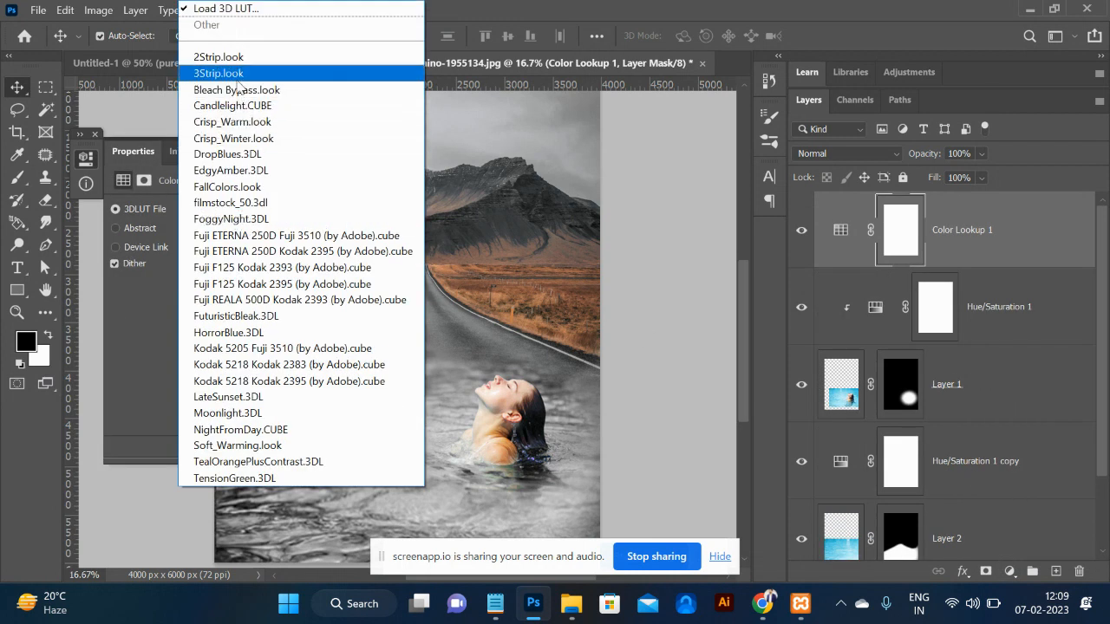
click(237, 74)
key(Down)
key(Down)
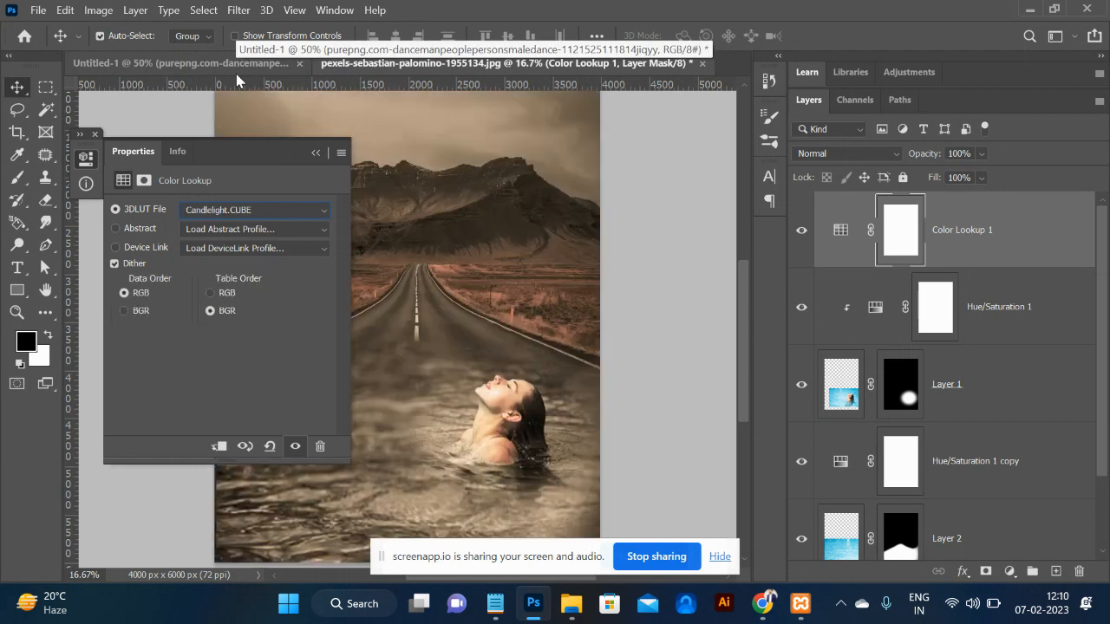
click(318, 153)
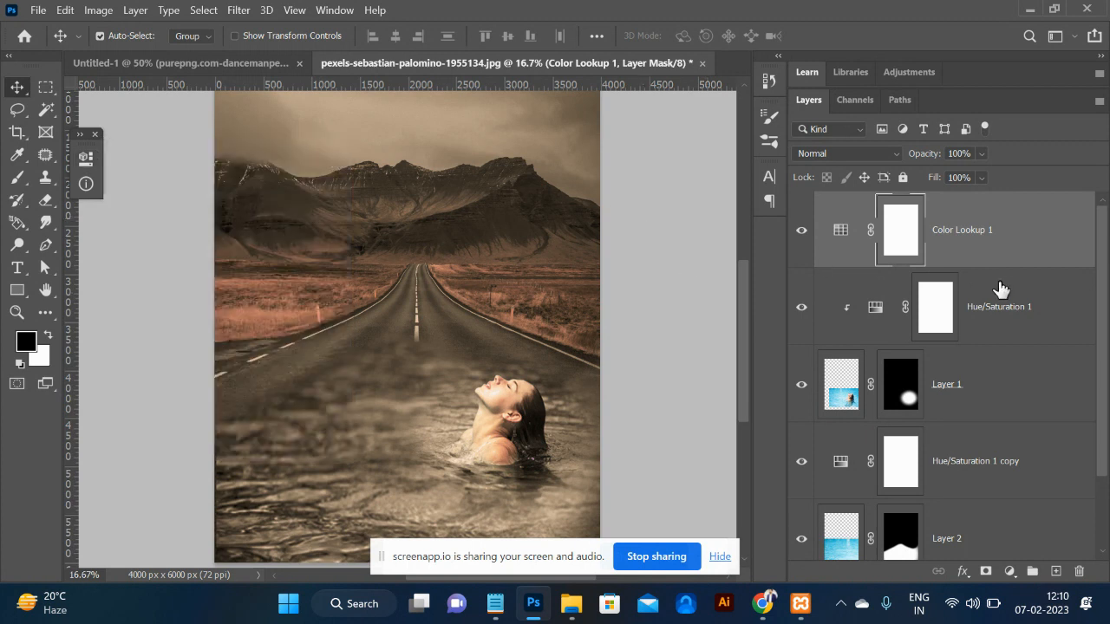
Merge the layers from Hue/Saturation 1 down to Layer 2 into one layer.
click(953, 403)
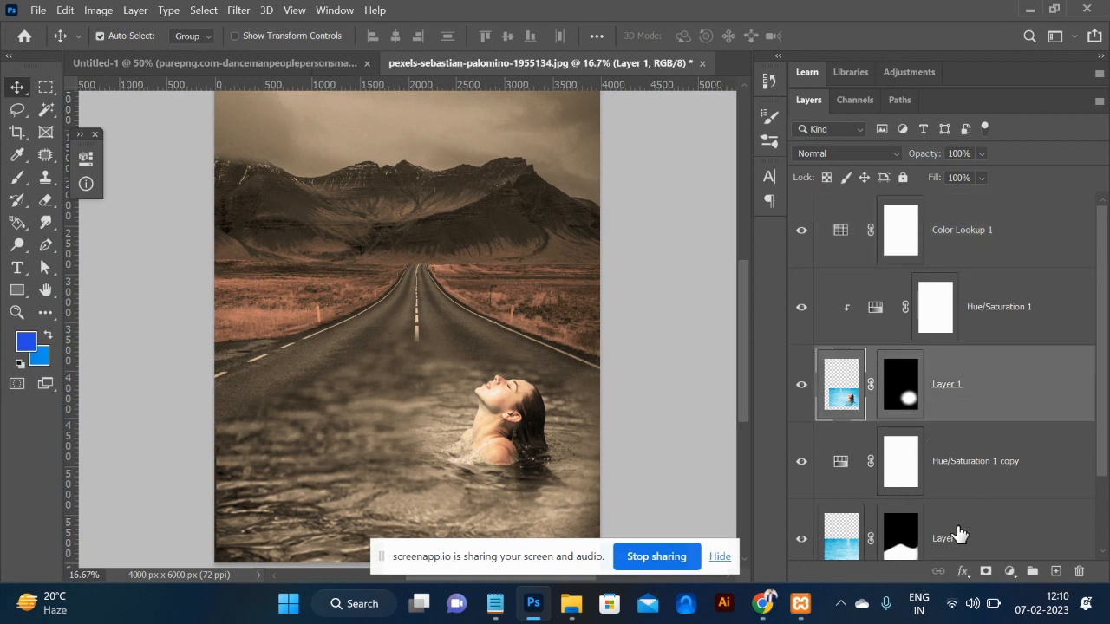
scroll(958, 520, down, 1)
click(994, 236)
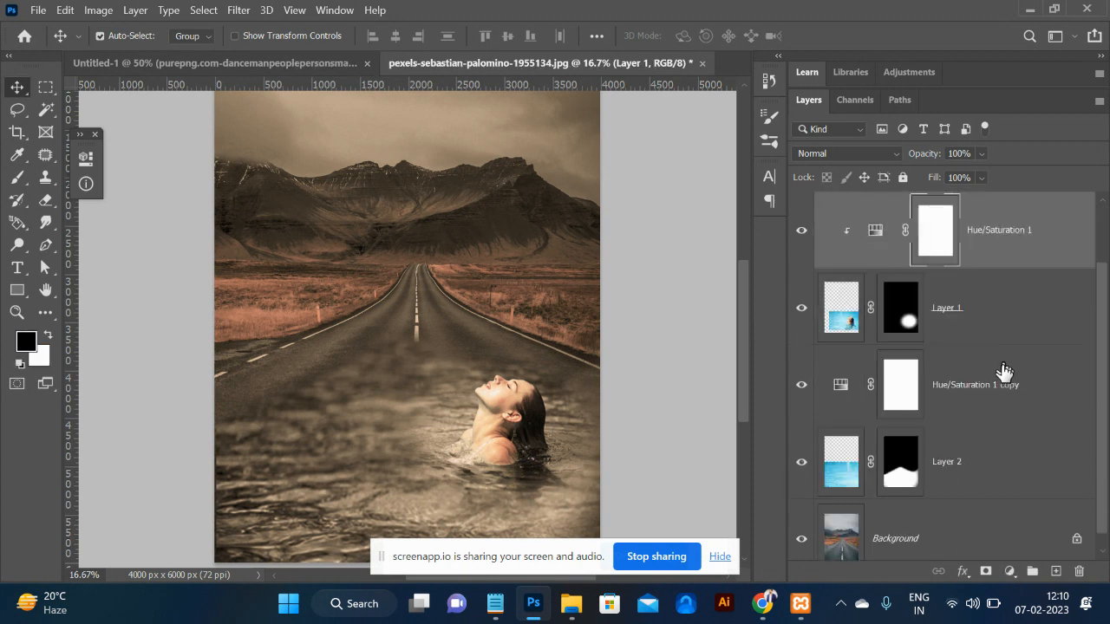
shift+click(980, 474)
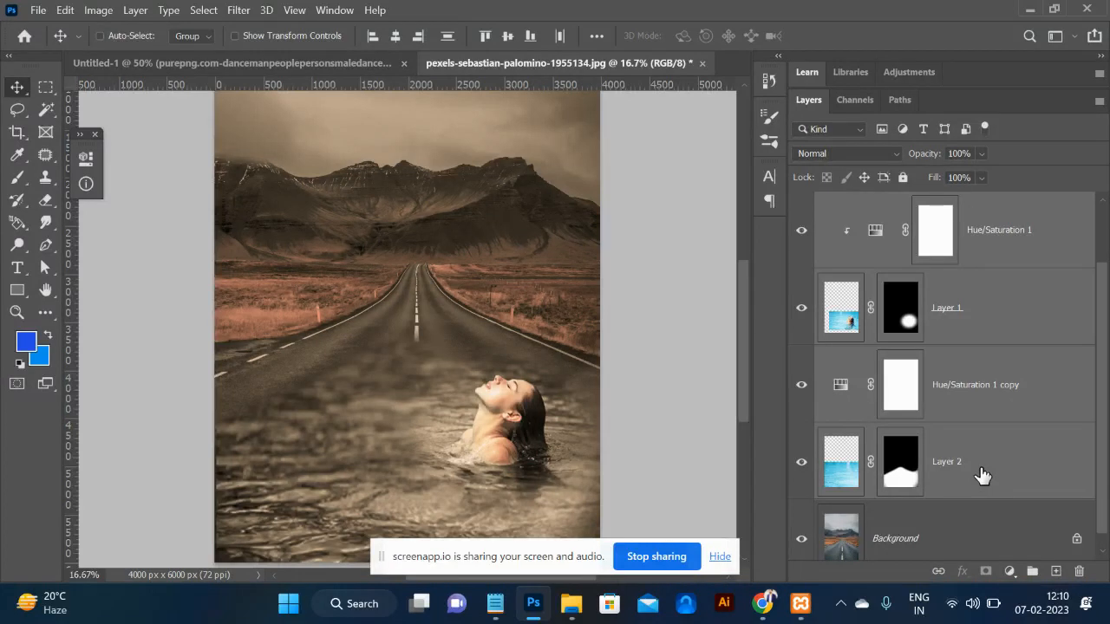
key(ctrl+e)
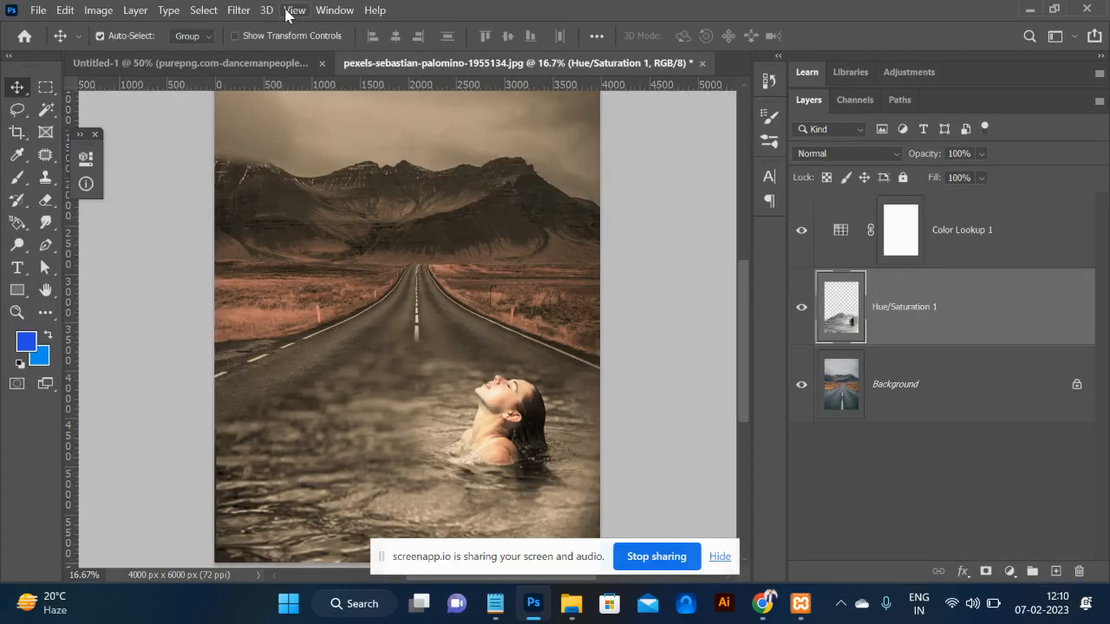
Duplicate the merged Hue/Saturation 1 layer.
click(237, 10)
click(238, 10)
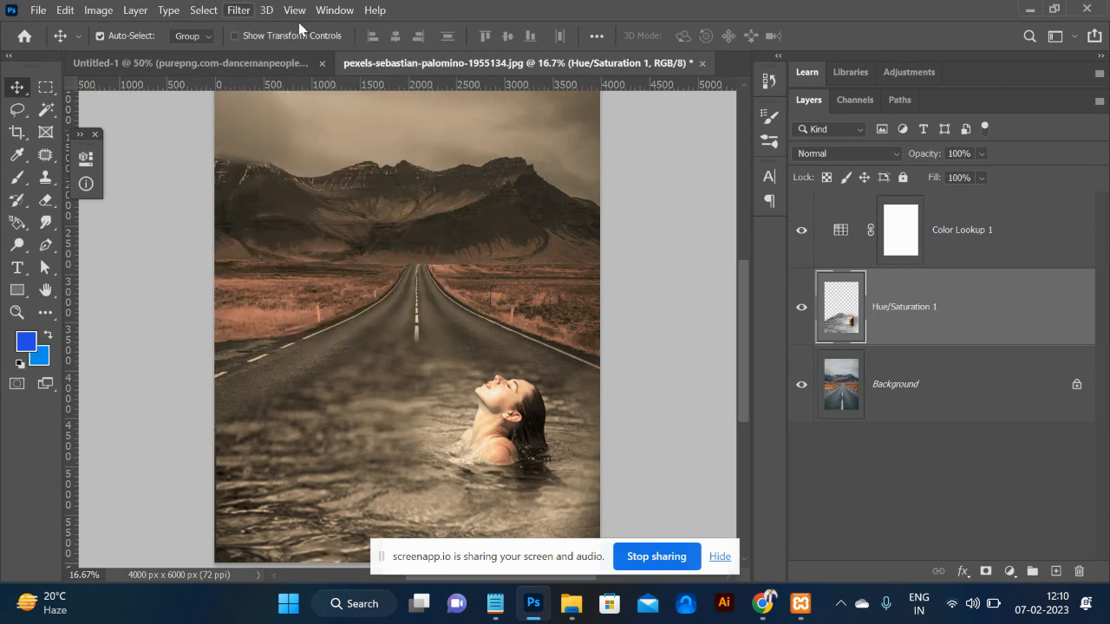
key(ctrl+j)
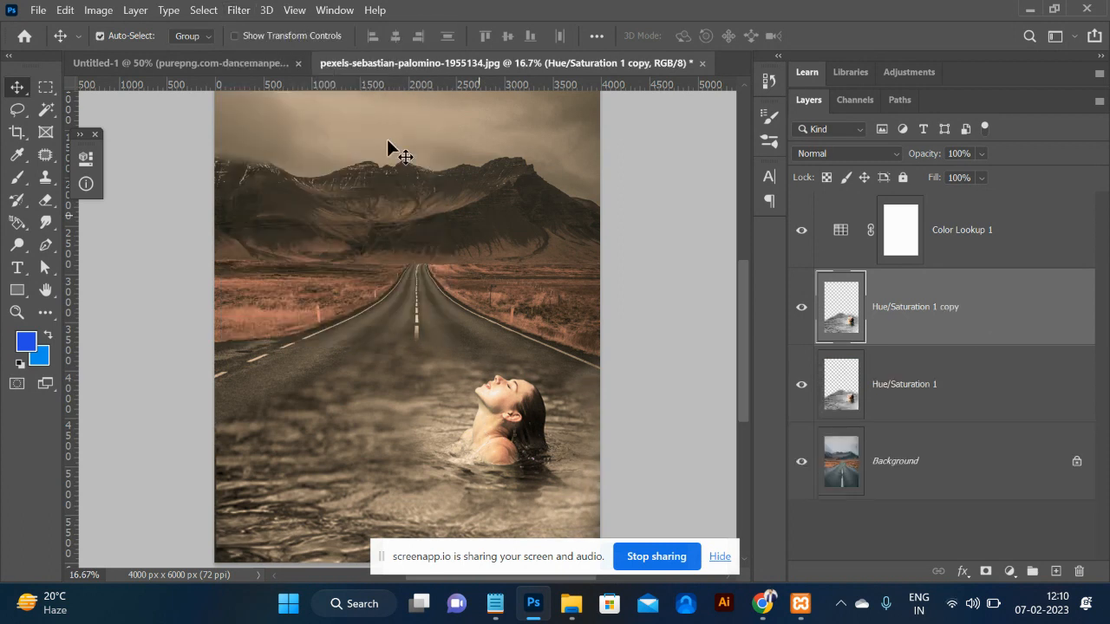
Apply a 6.4-pixel Gaussian Blur to the Hue/Saturation 1 copy layer.
click(238, 10)
mouse_move(317, 192)
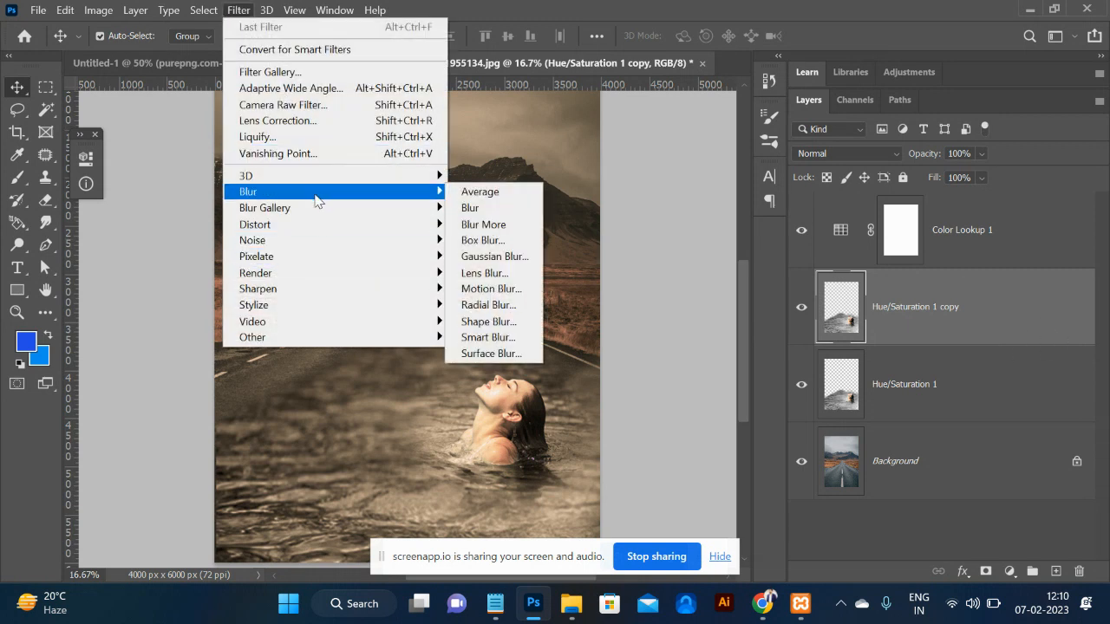
click(522, 258)
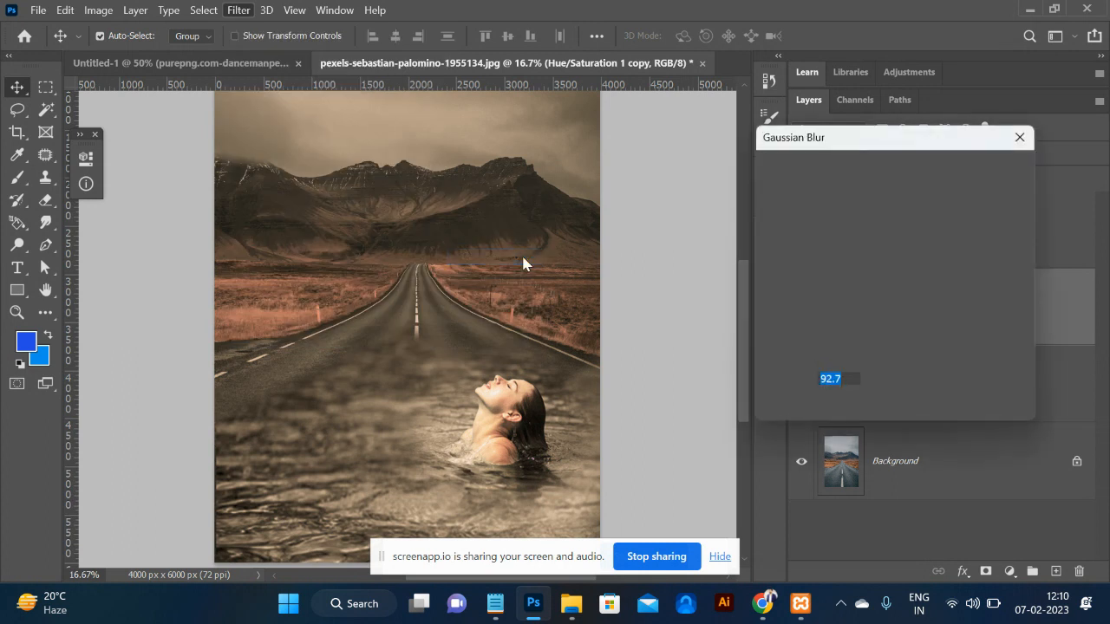
drag(812, 404, 804, 402)
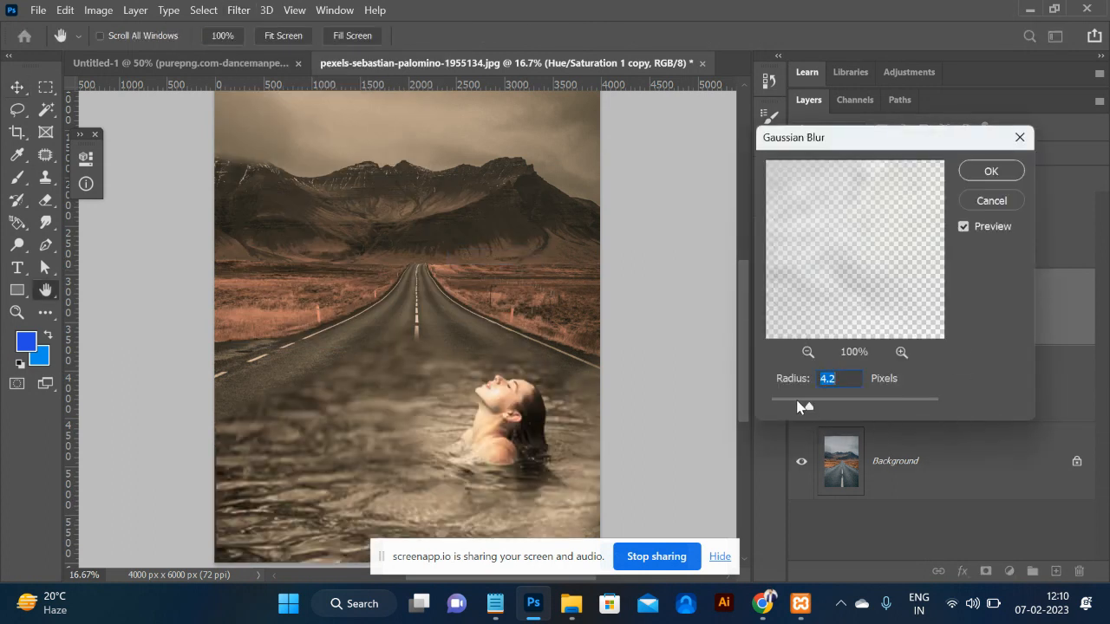
drag(800, 401, 809, 402)
click(821, 404)
click(991, 171)
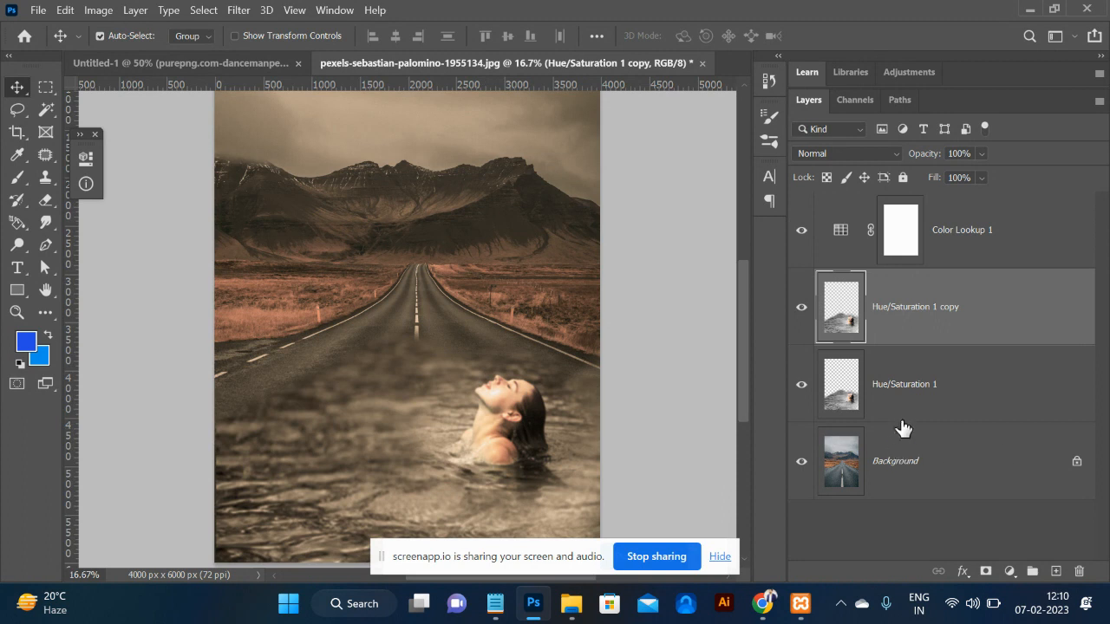
Move the sharp Hue/Saturation 1 layer above its blurred copy.
drag(896, 401, 918, 297)
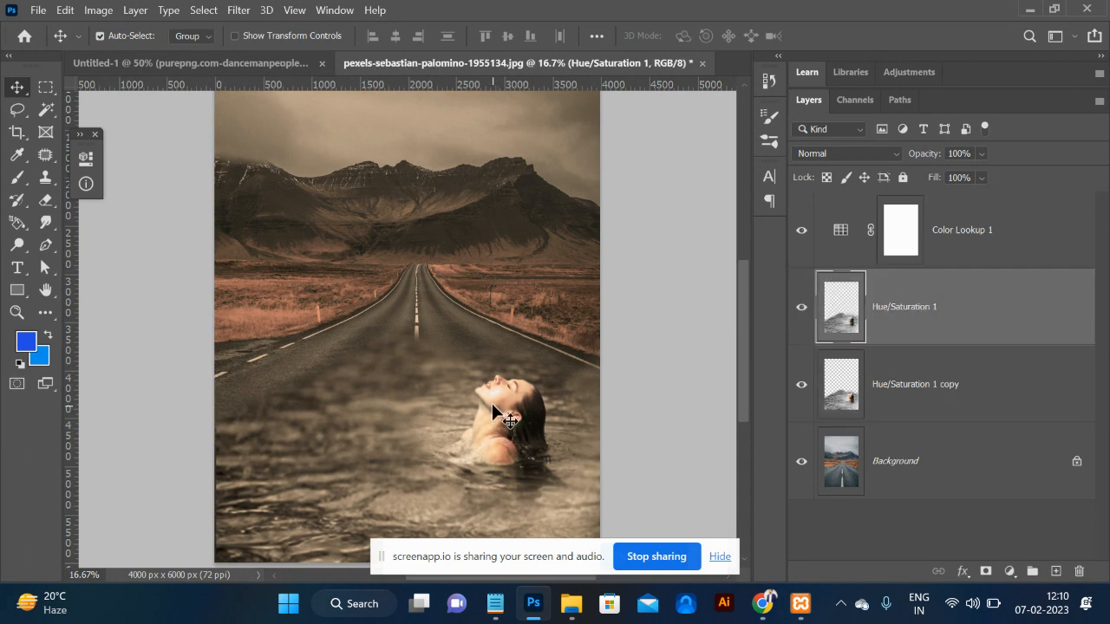
click(800, 308)
click(800, 308)
Give Hue/Saturation 1 a black mask and paint white to reveal it around the woman.
alt+click(985, 572)
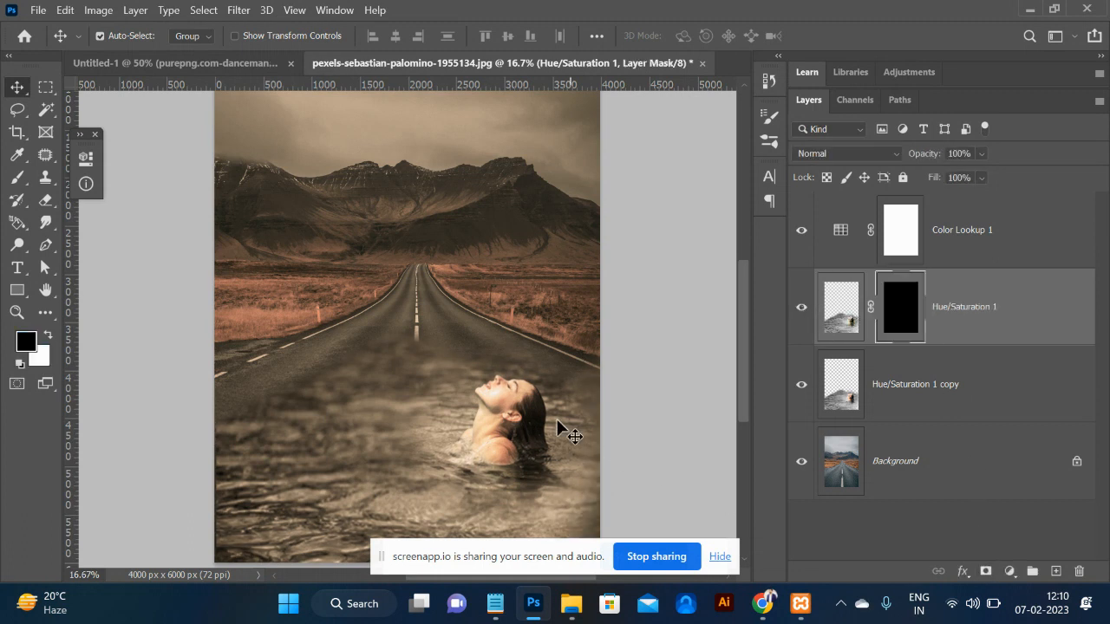
key(b)
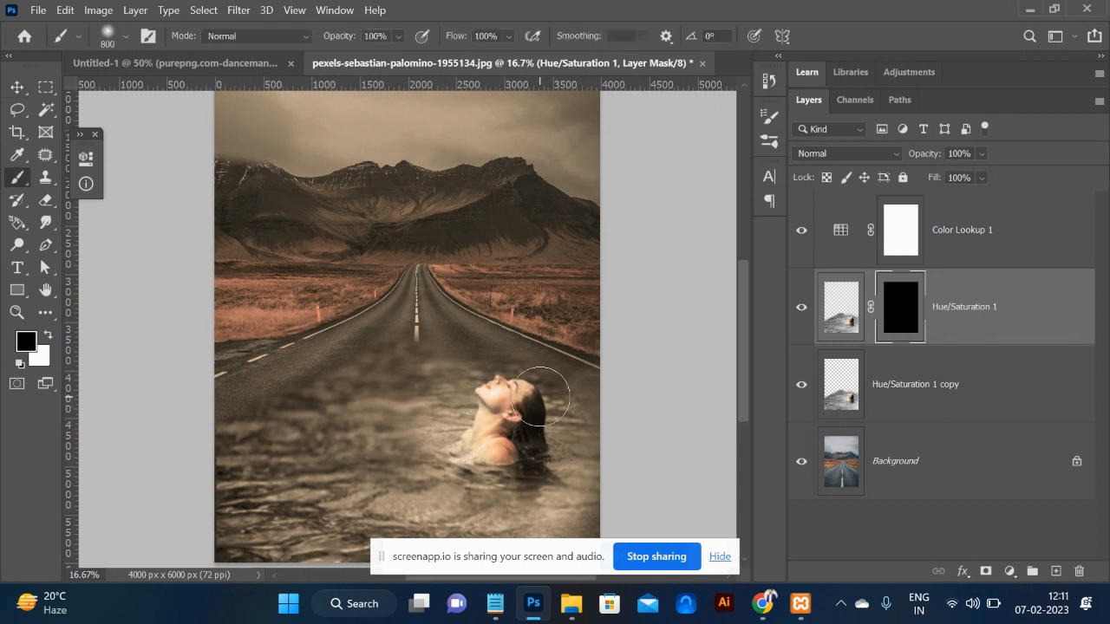
key(x)
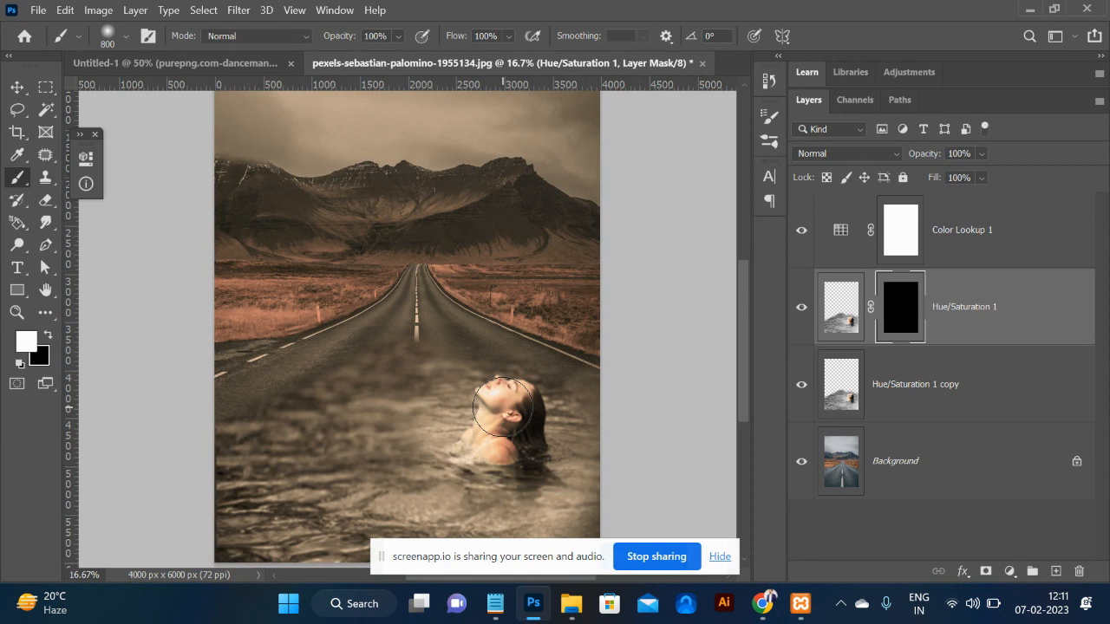
click(488, 440)
Lower the Color Lookup 1 layer's opacity to 49%.
click(958, 246)
click(981, 154)
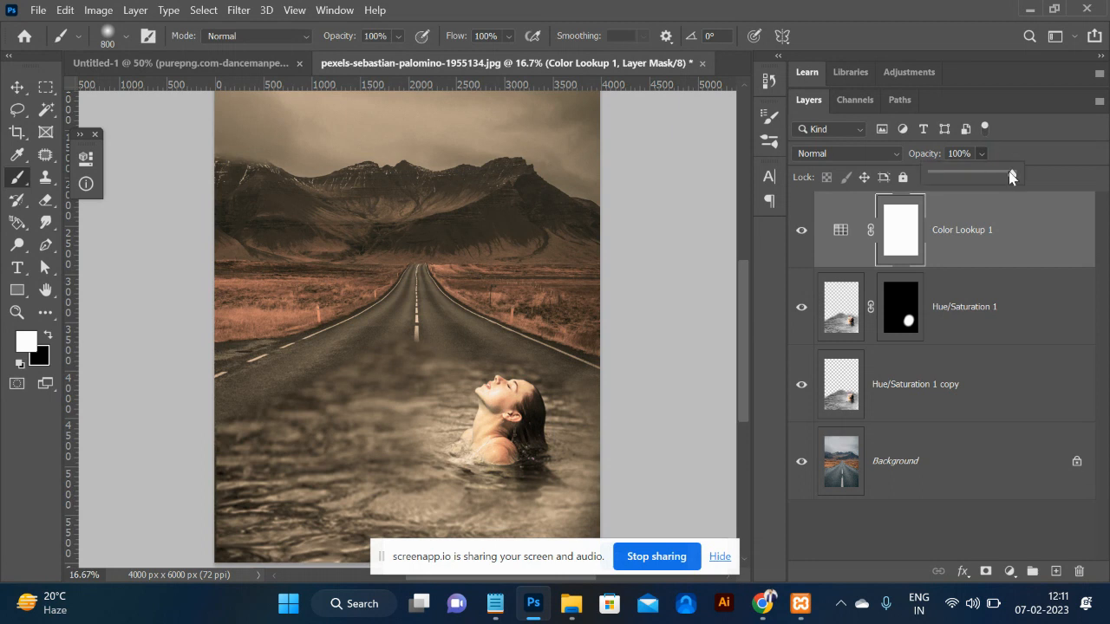
drag(1010, 175, 986, 178)
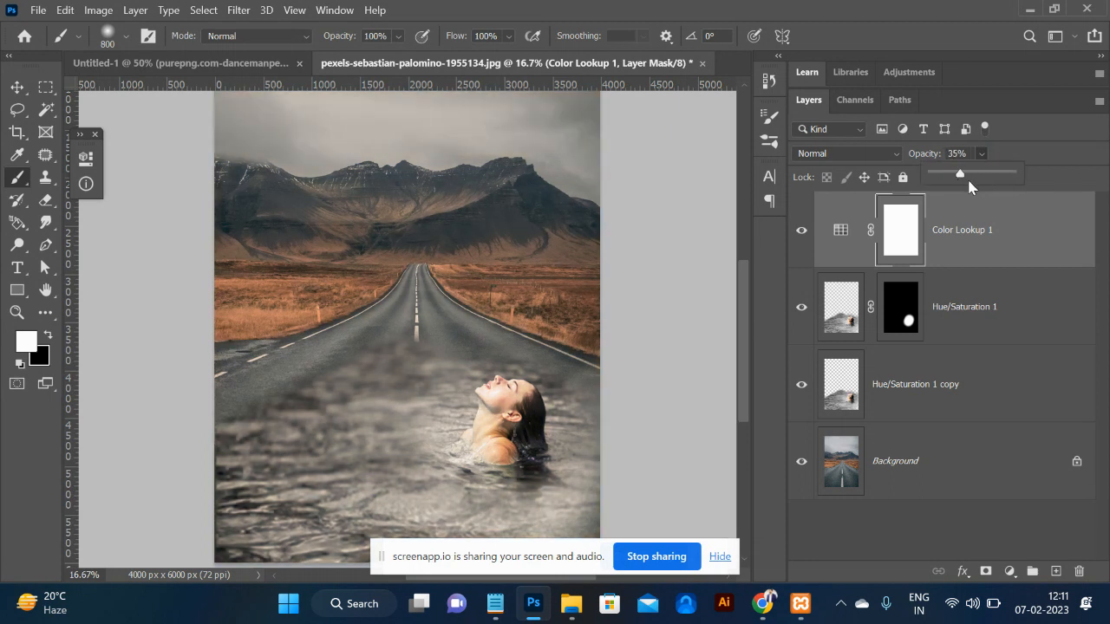
drag(963, 172, 971, 179)
click(19, 93)
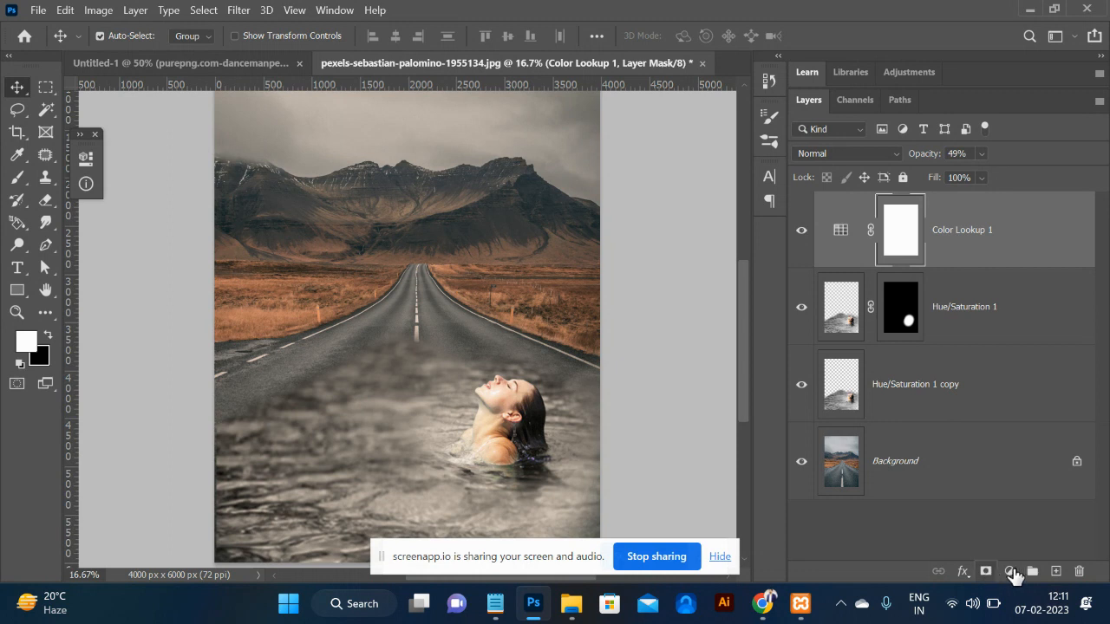
click(1010, 572)
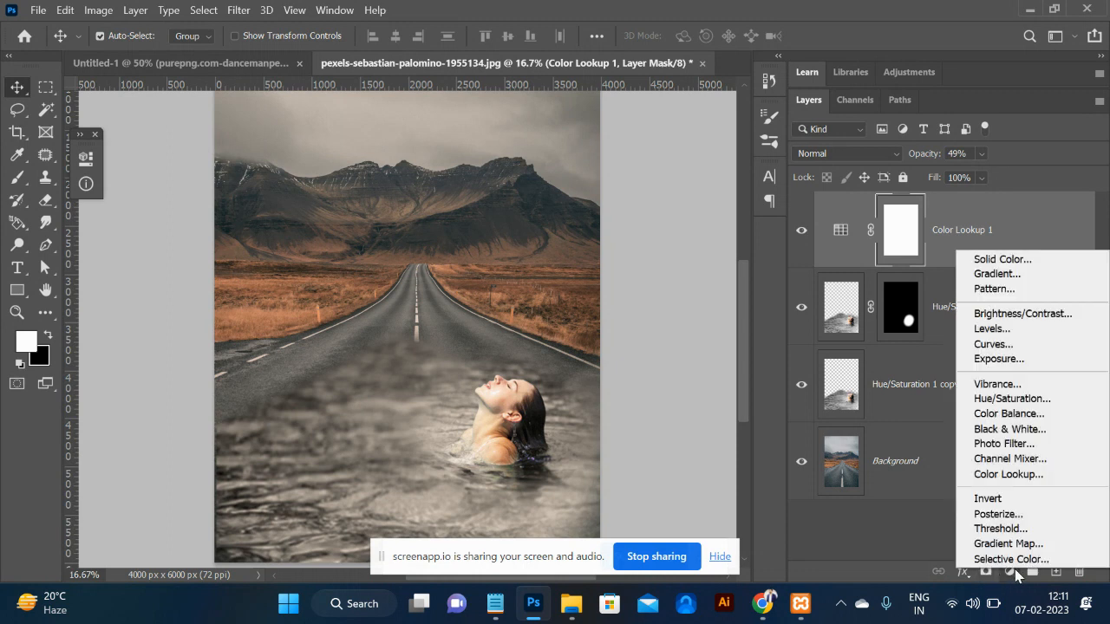
Add a Hue/Saturation adjustment layer using the Strong Saturation preset.
click(1013, 399)
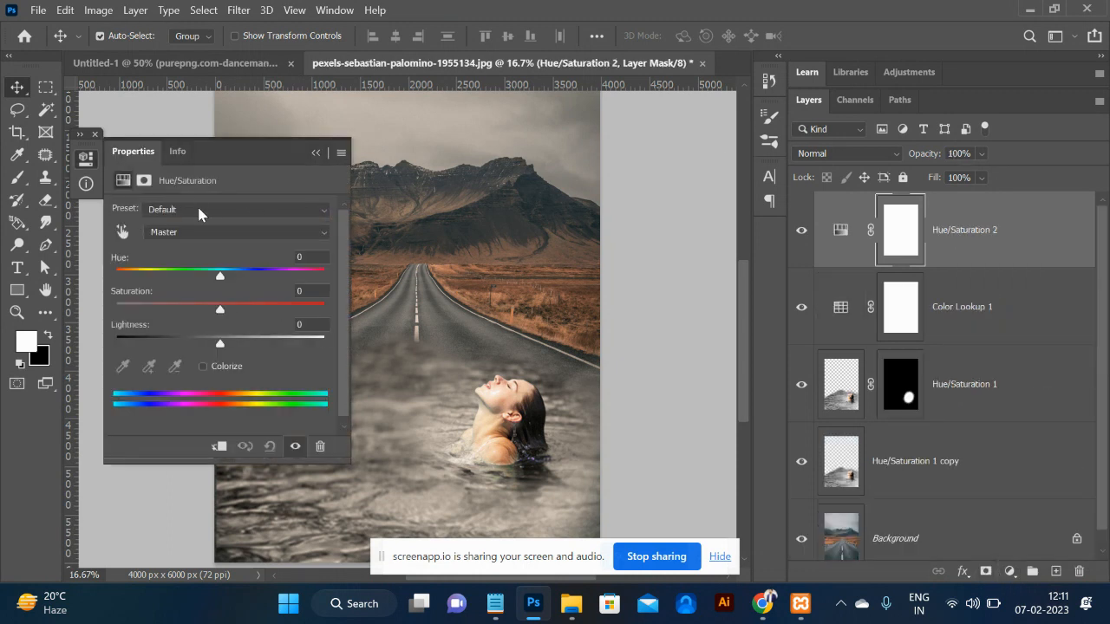
click(202, 233)
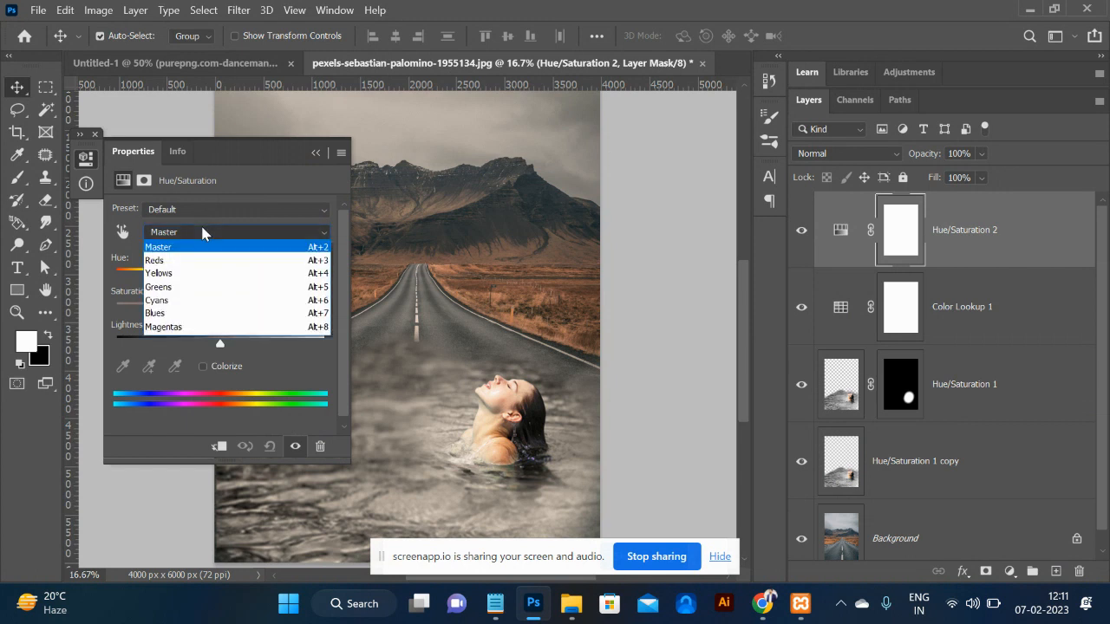
click(189, 206)
click(191, 210)
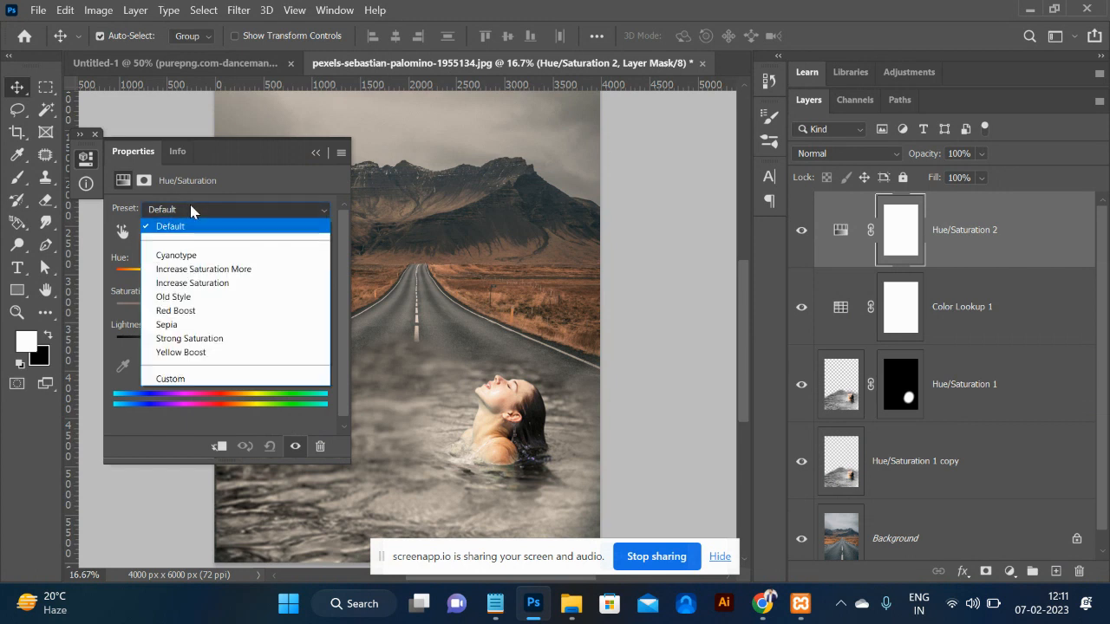
click(190, 339)
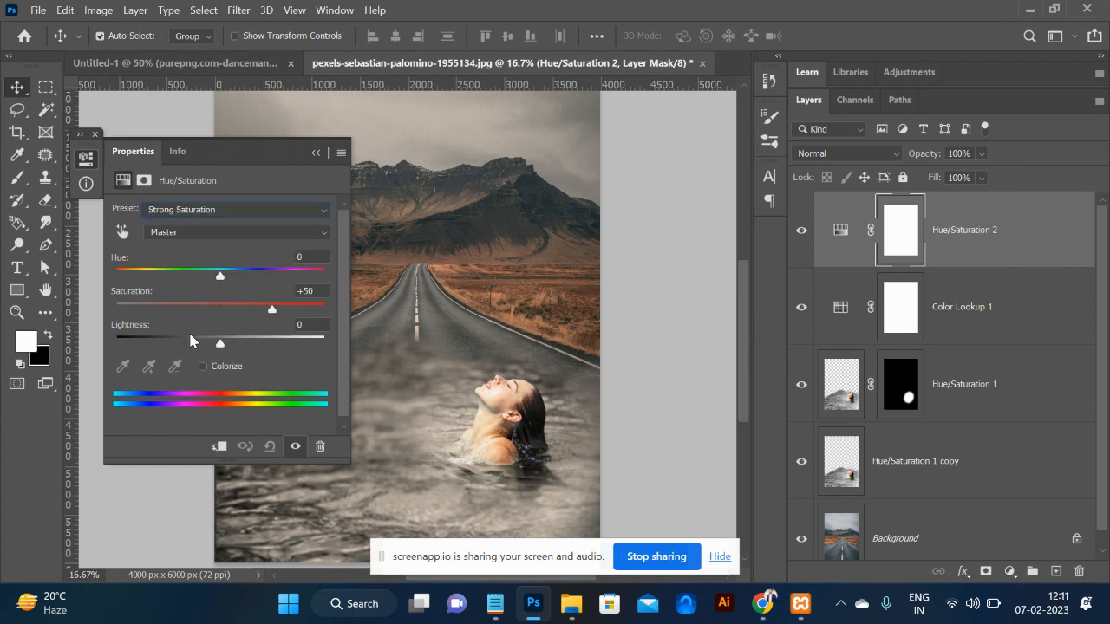
click(315, 153)
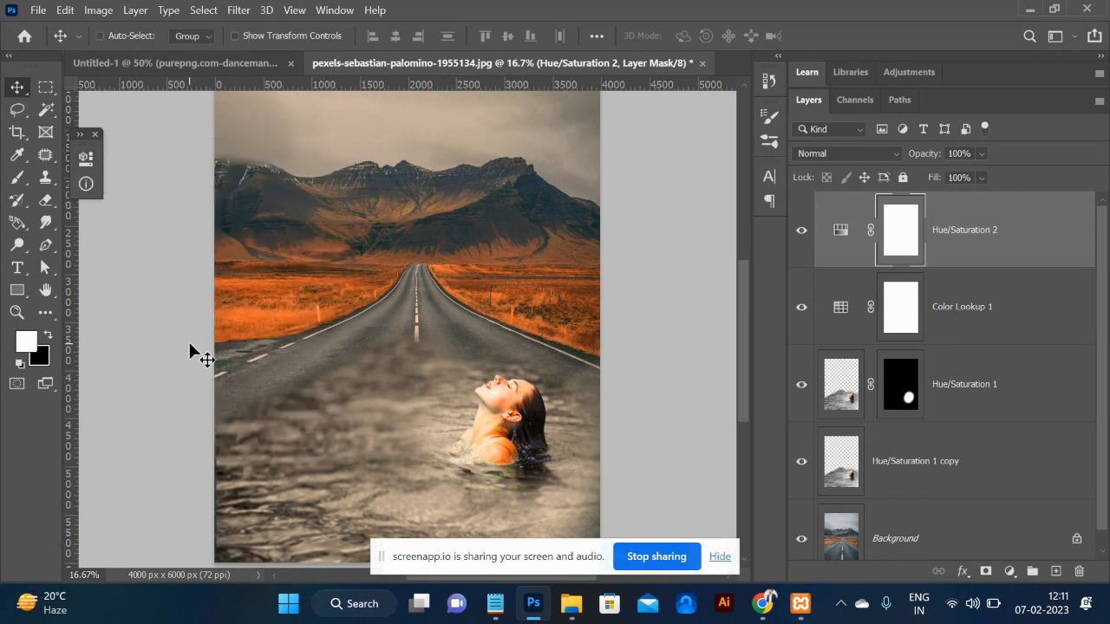
Delete all layers above the Background in the road photo.
key(ctrl+plus)
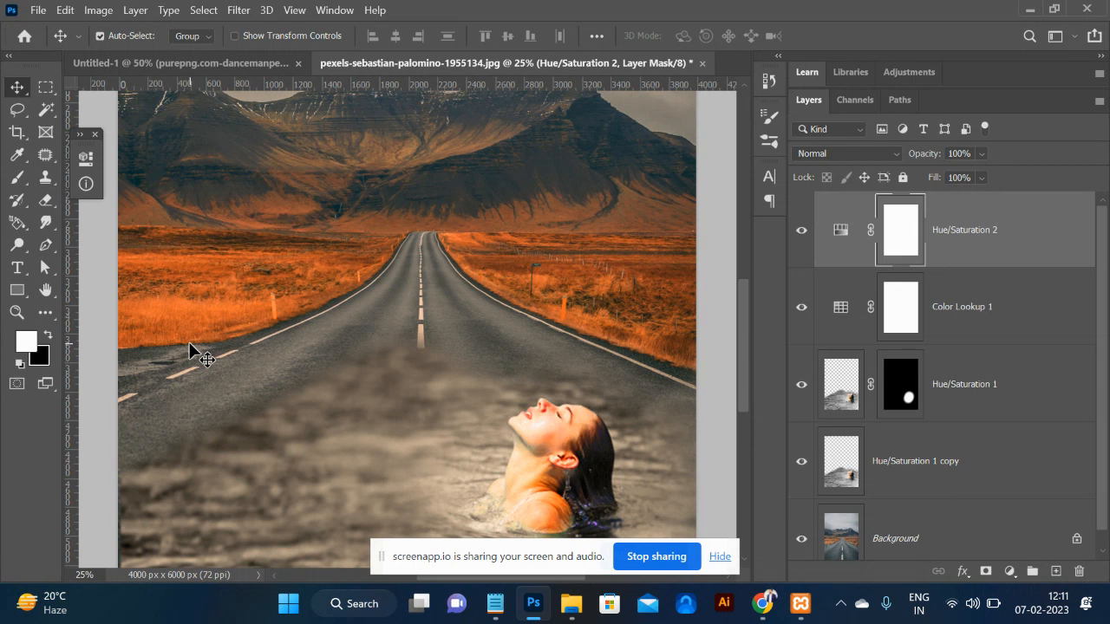
key(ctrl+minus)
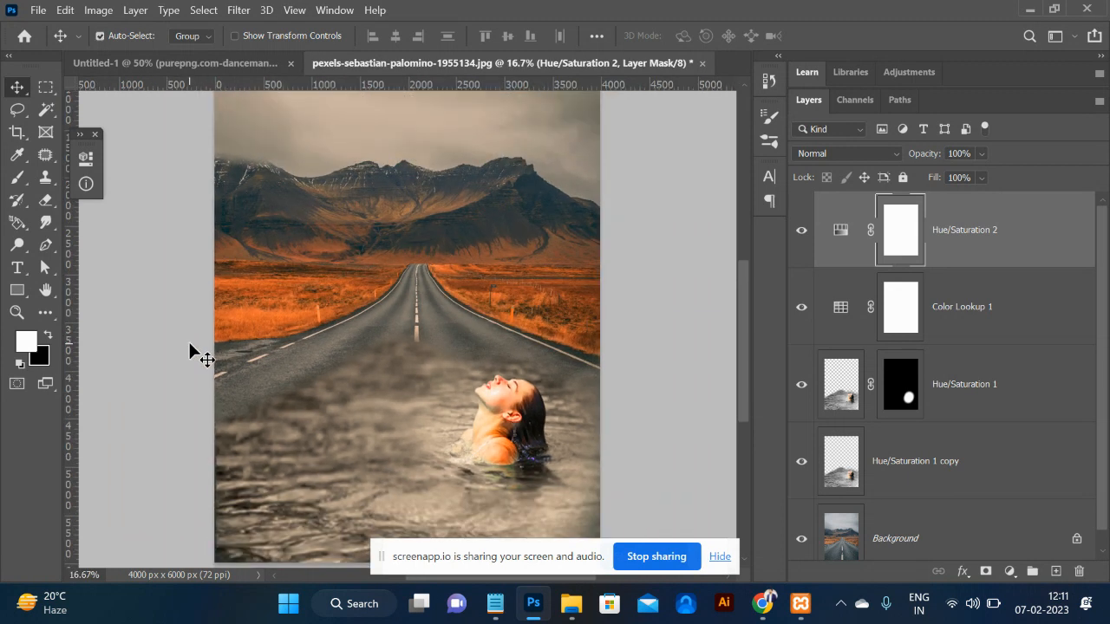
click(177, 62)
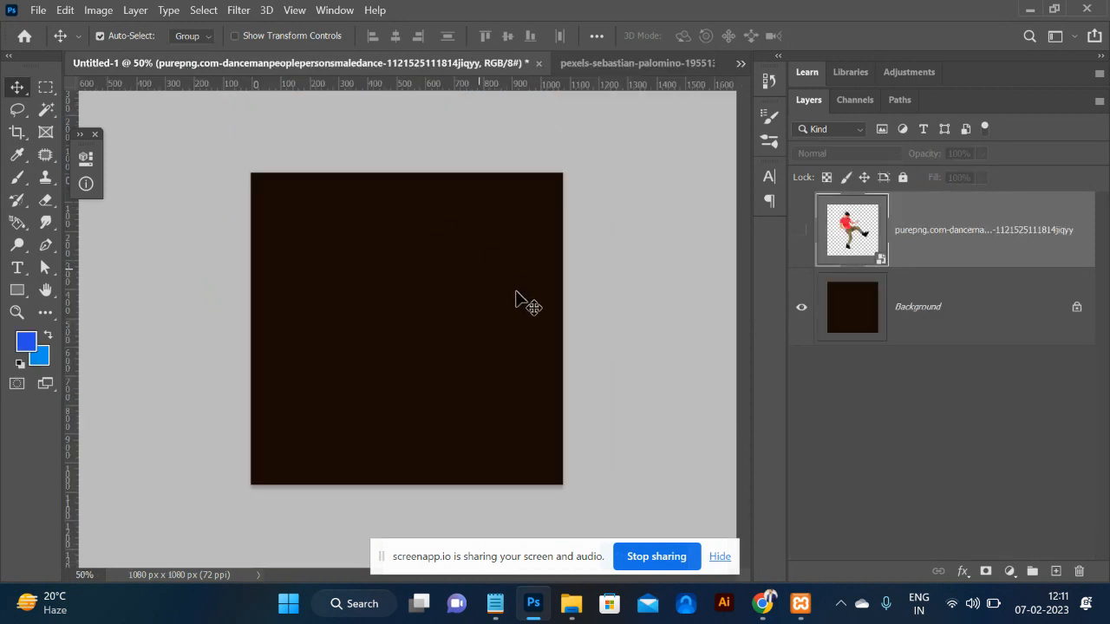
key(alt+Tab)
key(alt+Tab)
key(alt+Tab)
key(alt+Tab)
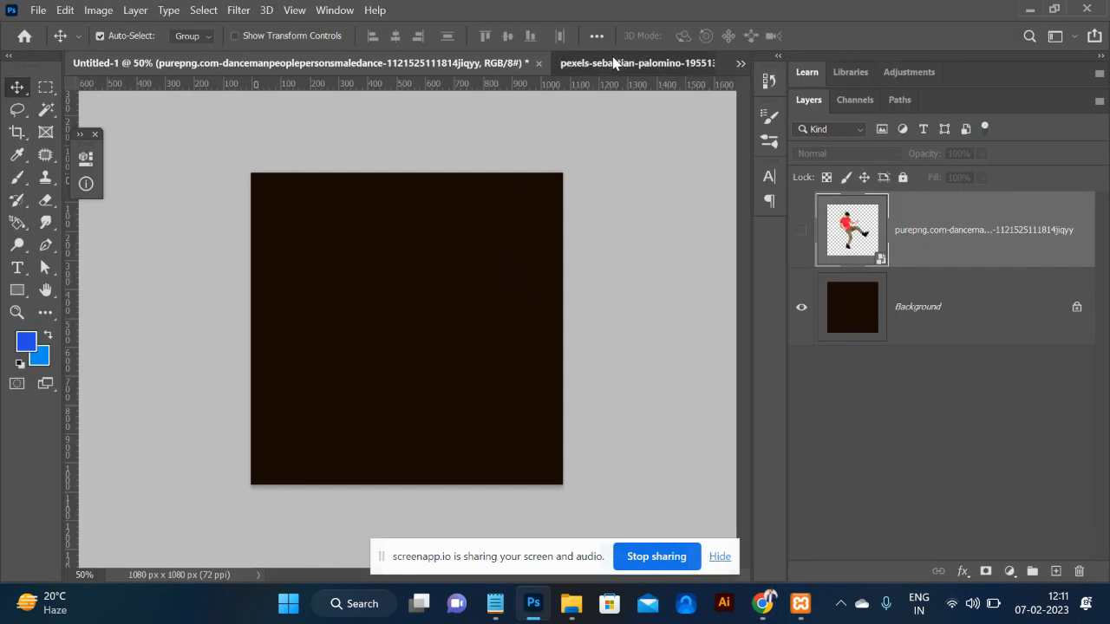
click(613, 63)
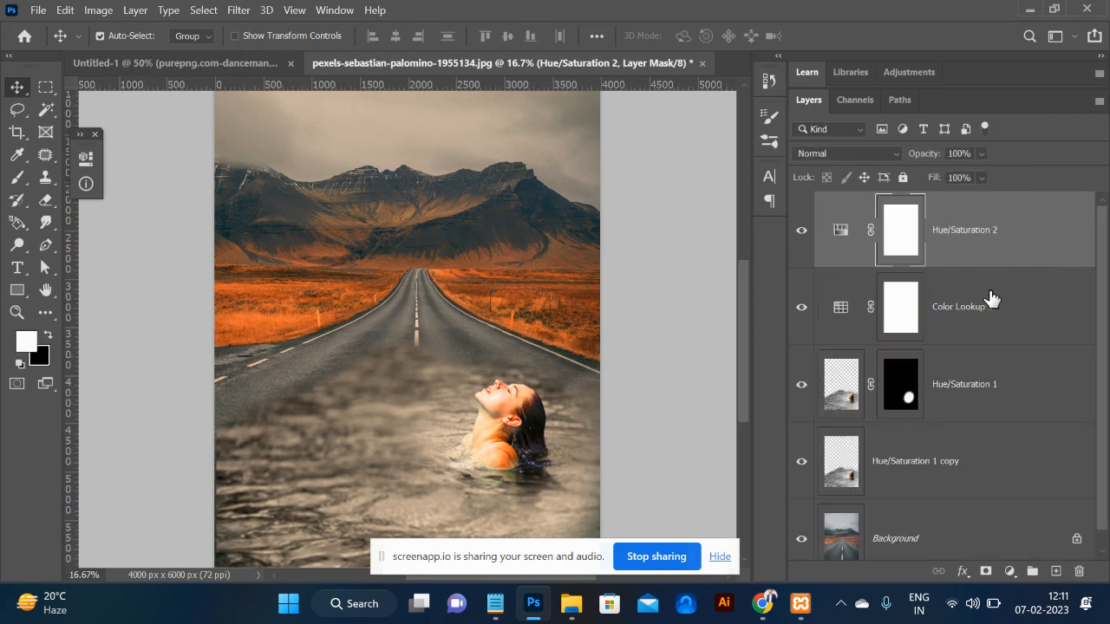
shift+click(945, 481)
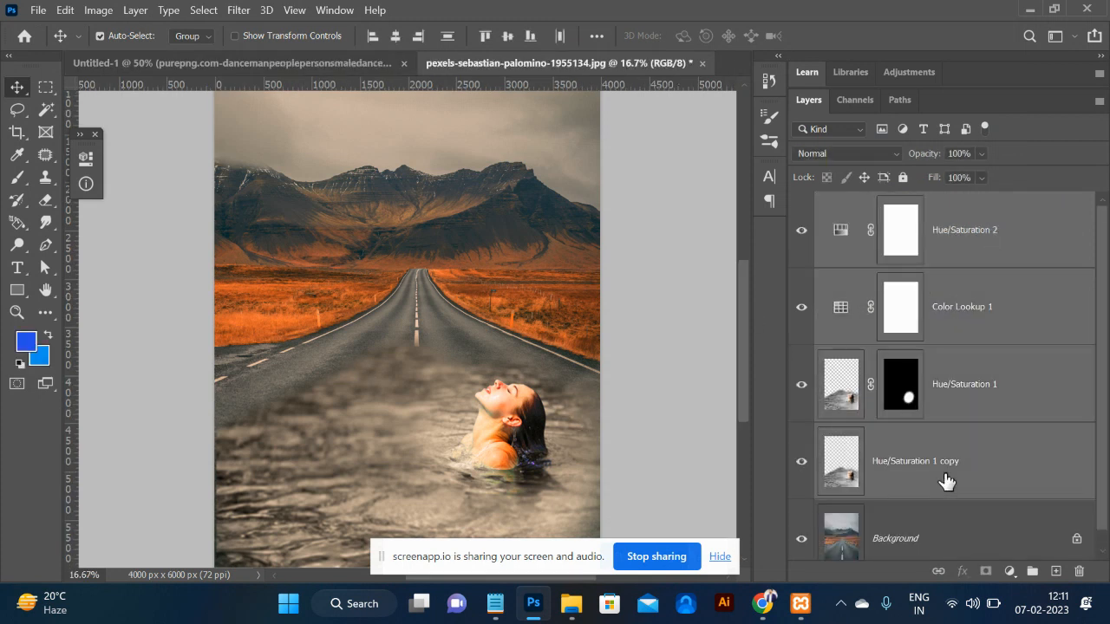
key(Delete)
Replace the browser's image search with 'dubai safari'.
key(alt+Tab)
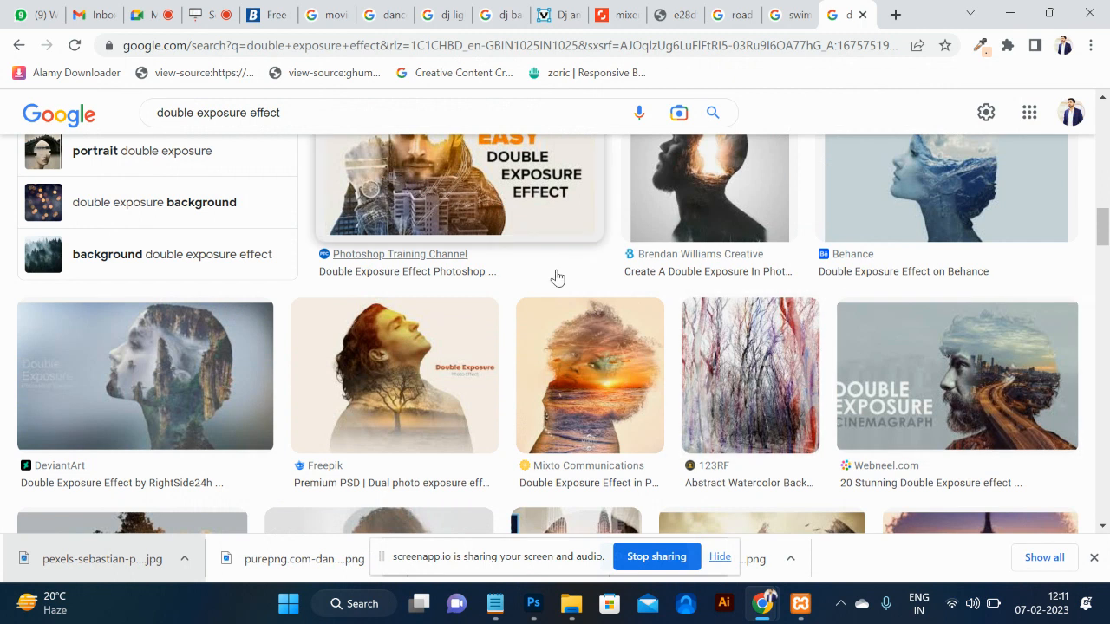
drag(434, 114, 5, 130)
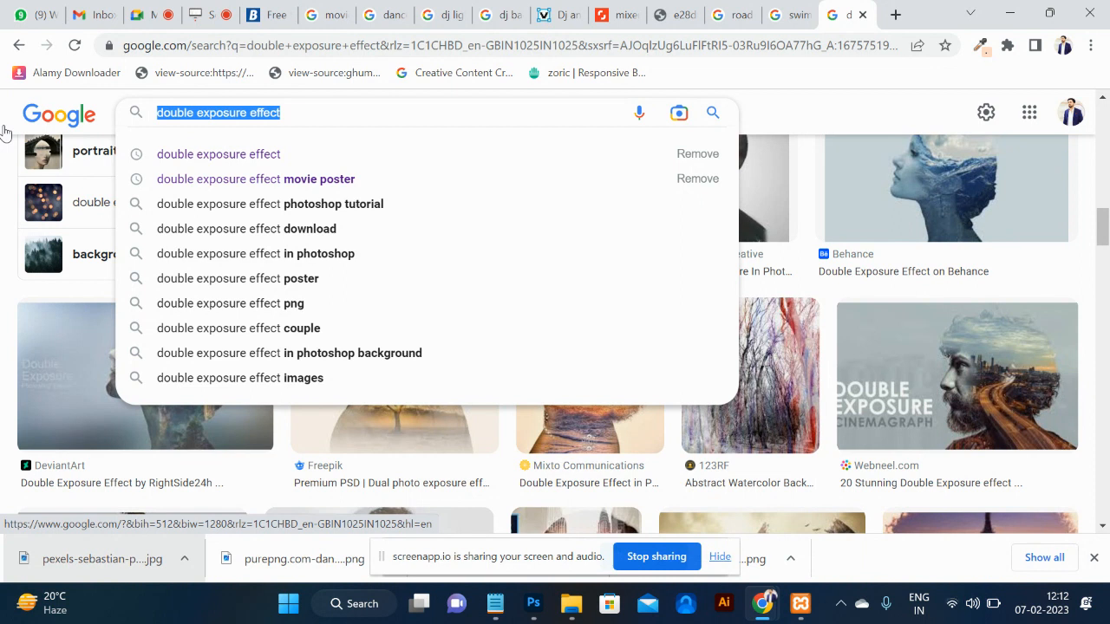
key(Right)
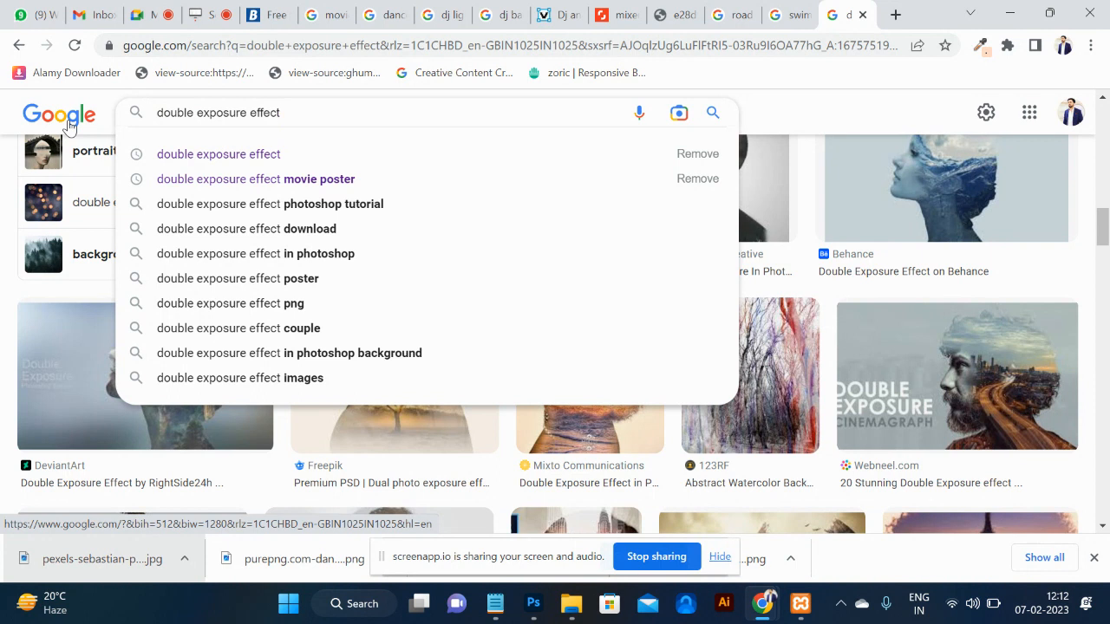
key(alt+Tab)
key(alt+Tab)
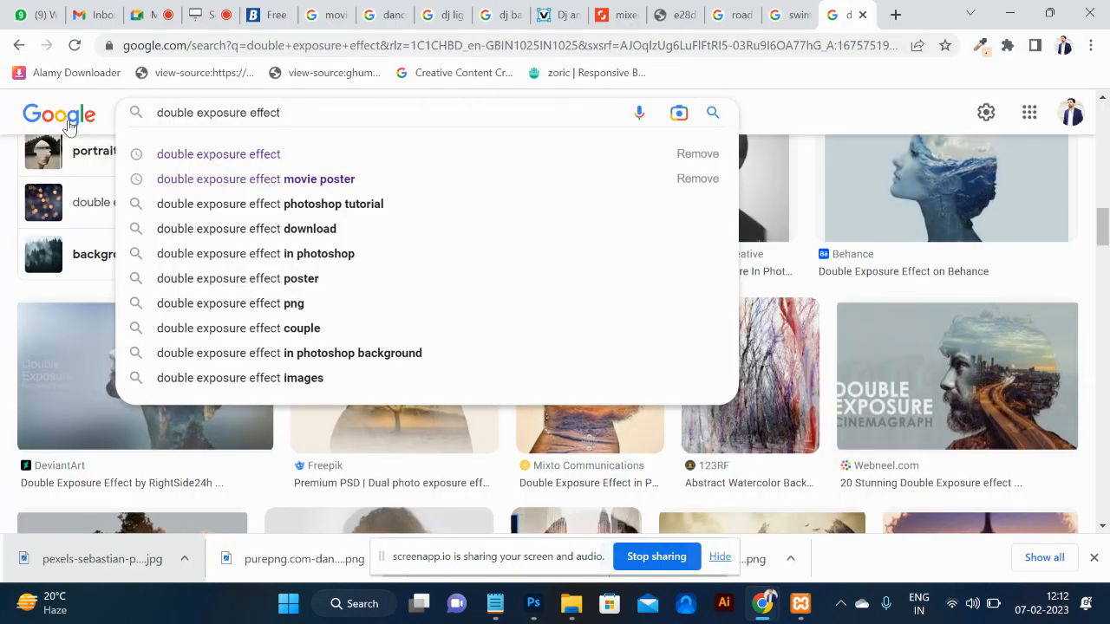
key(shift+Left)
key(shift+Left)
key(shift+Left)
key(shift+Left)
key(shift+Left)
key(shift+Left)
key(shift+Left)
key(shift+Left)
key(shift+Left)
key(shift+Left)
key(shift+Left)
key(shift+Left)
key(shift+Left)
key(shift+Left)
key(shift+Left)
key(shift+Left)
key(shift+Left)
key(shift+Left)
key(shift+Left)
key(shift+Left)
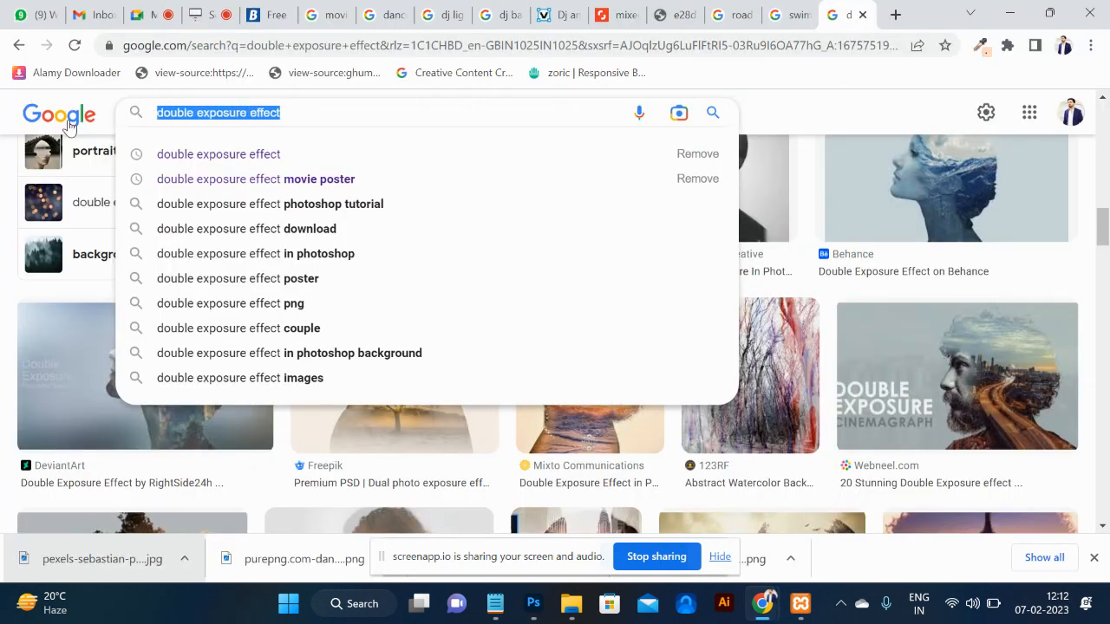
text(dubai)
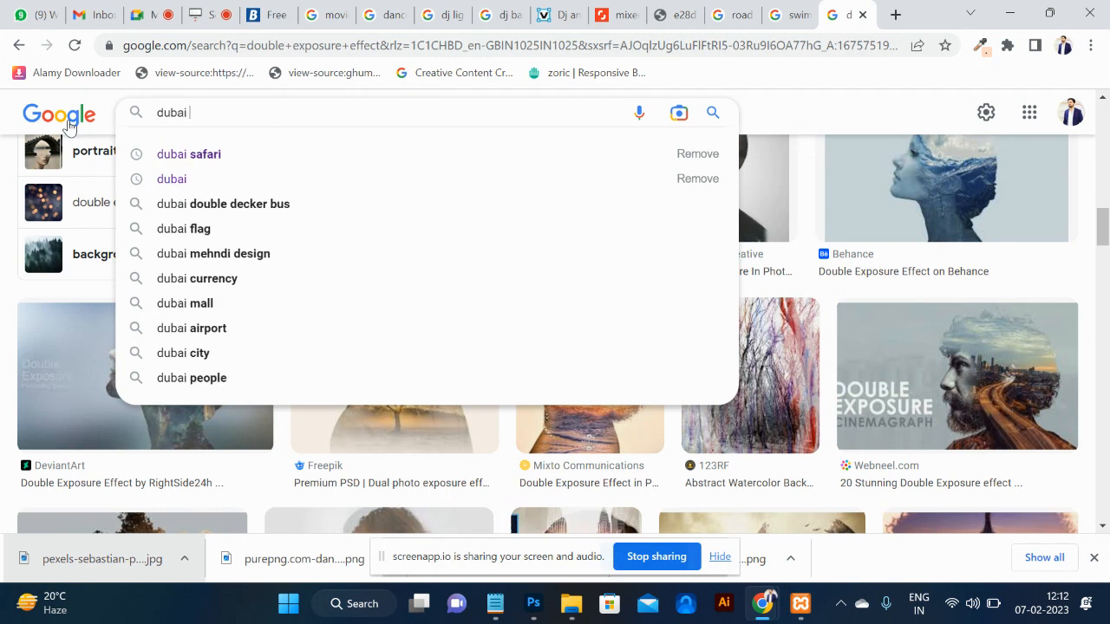
key(Down)
key(Return)
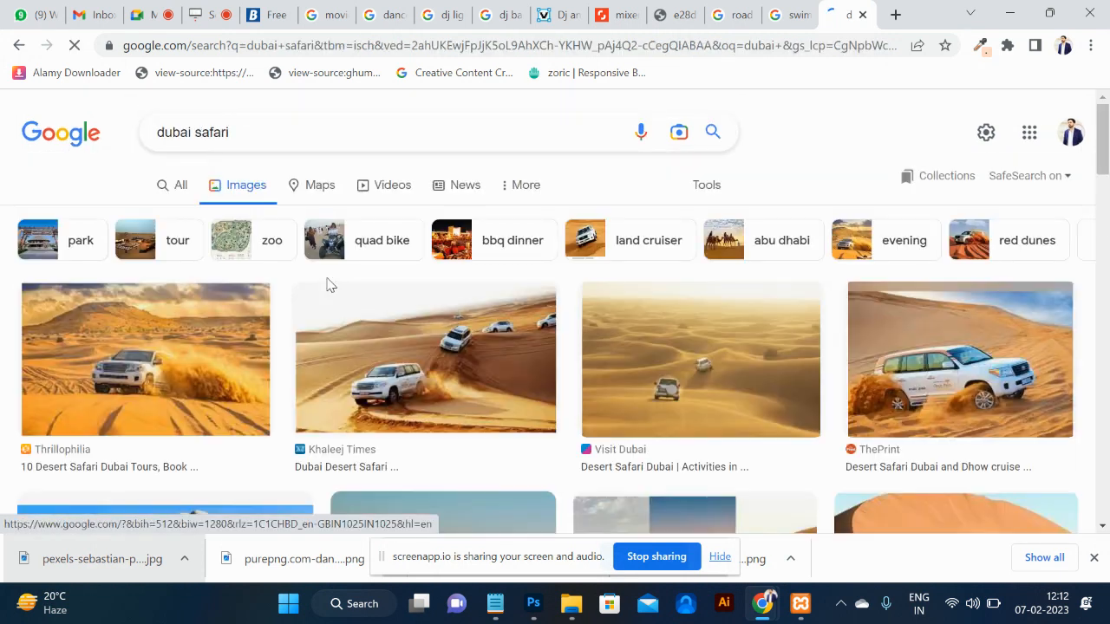
Open the Khaleej Times desert safari photo full size in a new tab and copy it.
click(443, 401)
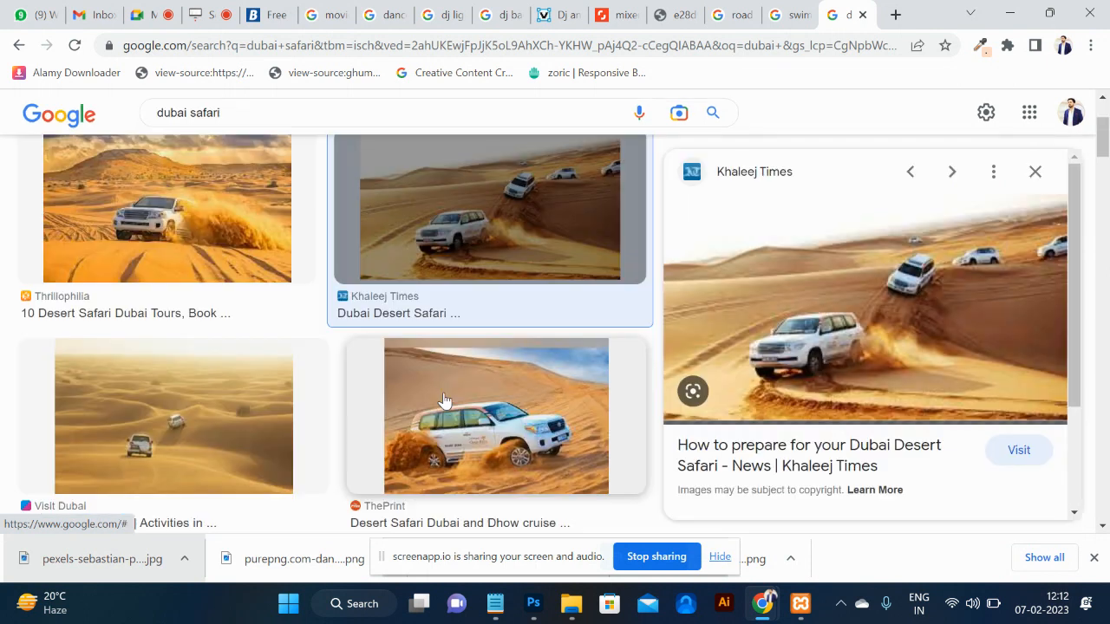
right_click(857, 365)
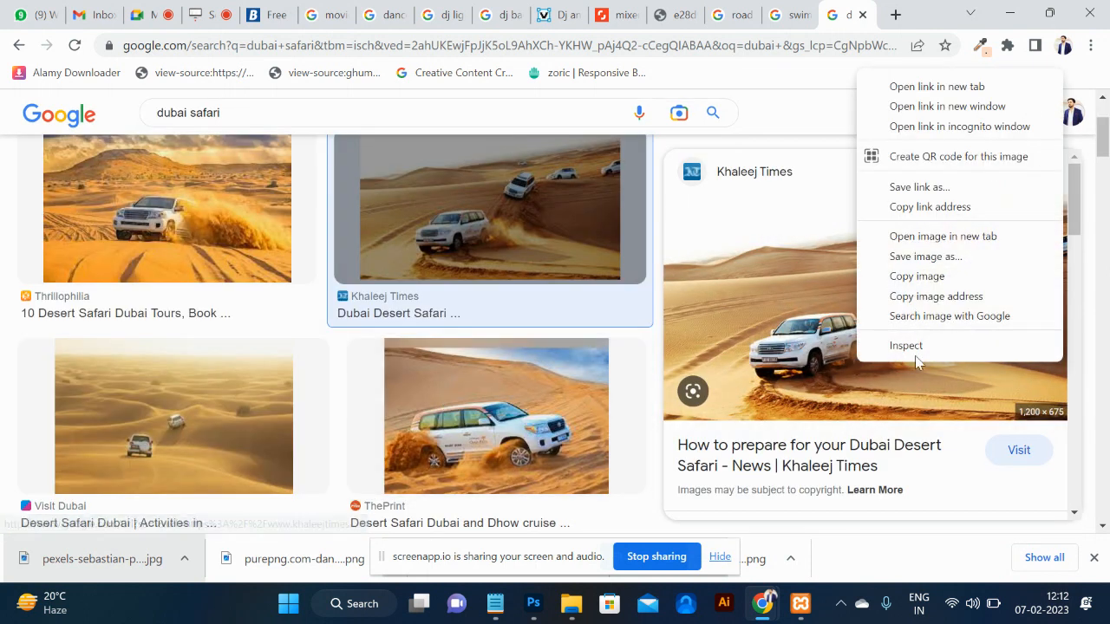
click(943, 236)
click(831, 12)
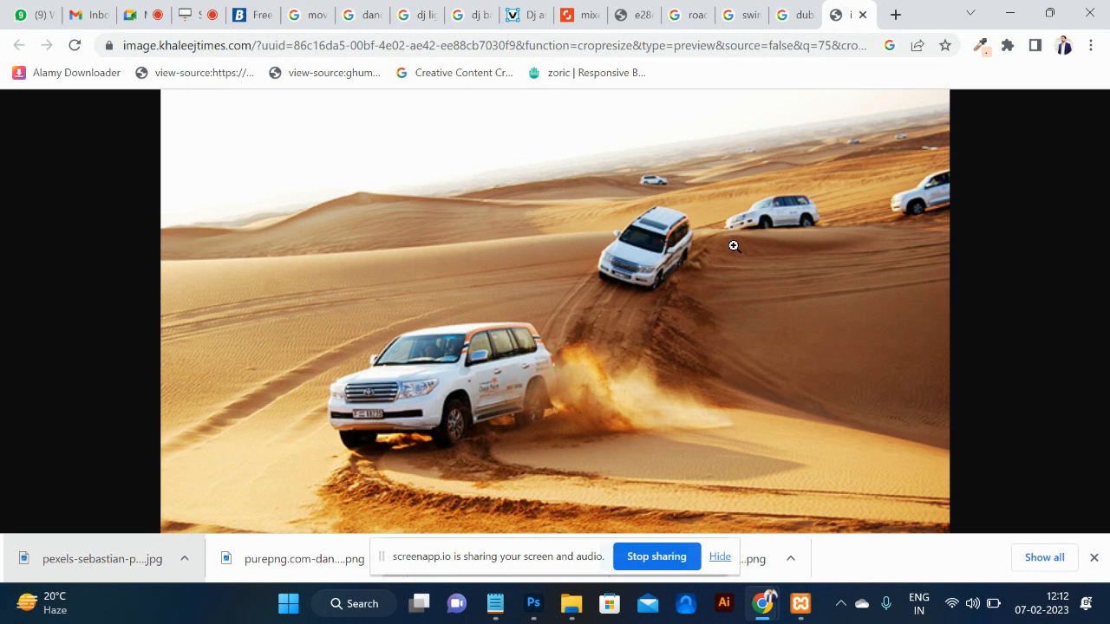
right_click(615, 289)
click(664, 349)
Paste the desert safari image into the road photo, enlarged about 515% over the lower half.
key(alt+Tab)
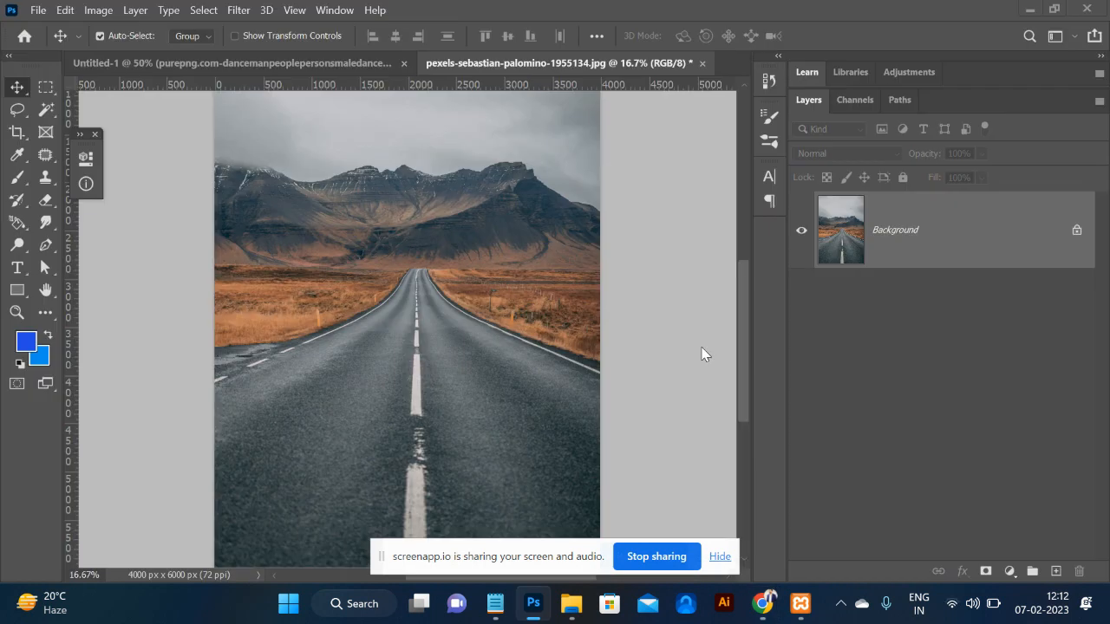
key(ctrl+v)
key(ctrl+t)
drag(466, 360, 641, 485)
drag(487, 385, 499, 481)
drag(654, 291, 716, 253)
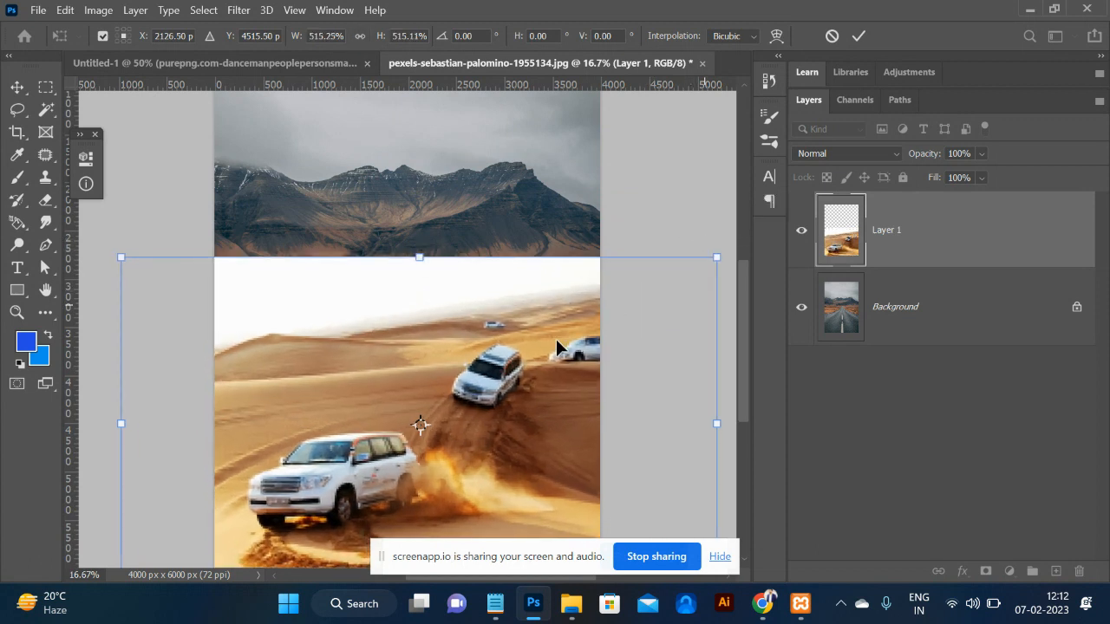
key(Return)
drag(453, 470, 444, 439)
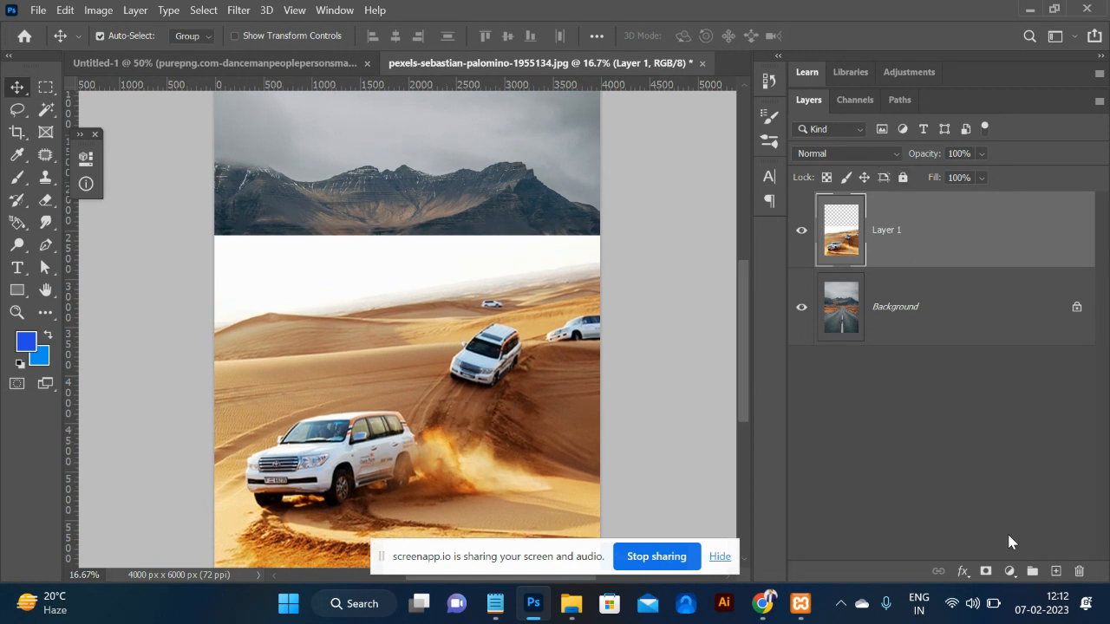
Add a Hue/Saturation layer with Reds lightness at -100 to mute the orange sand.
click(1009, 571)
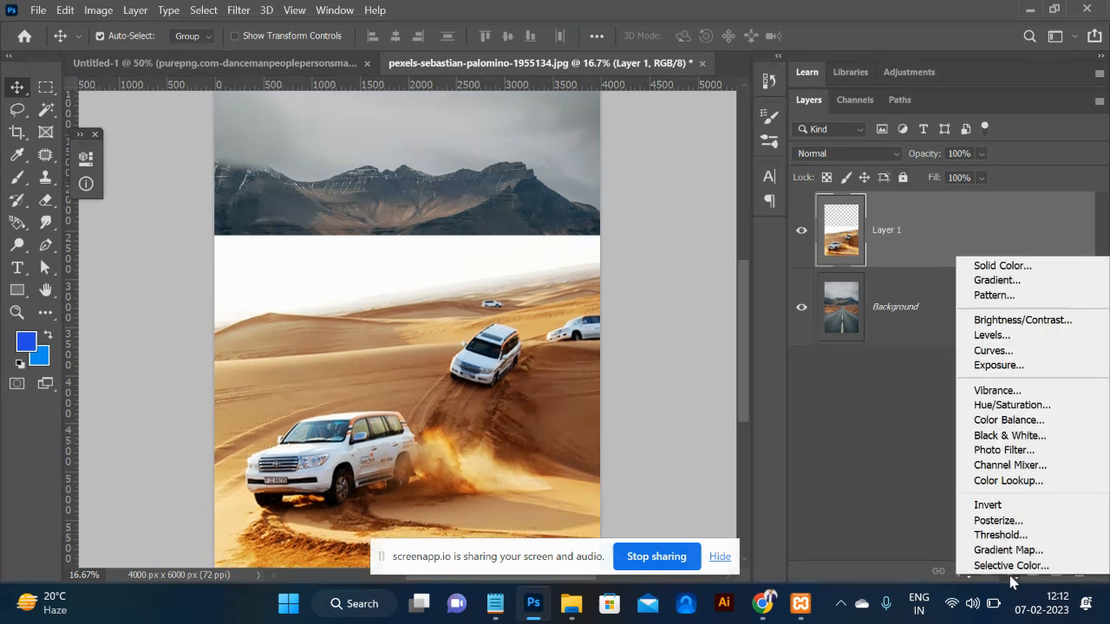
click(1011, 405)
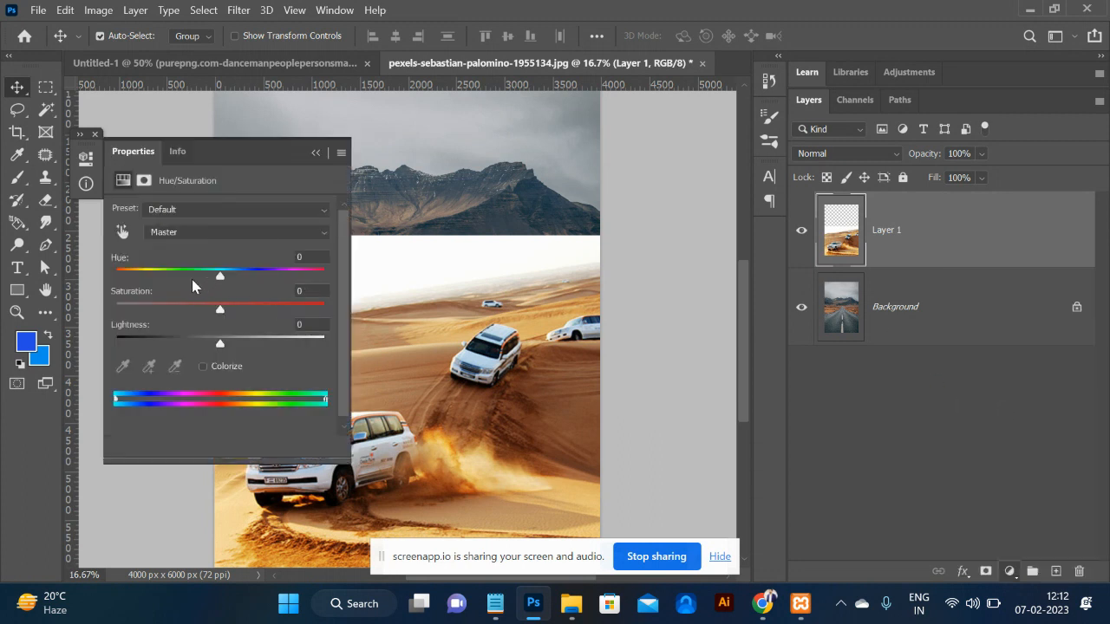
click(123, 232)
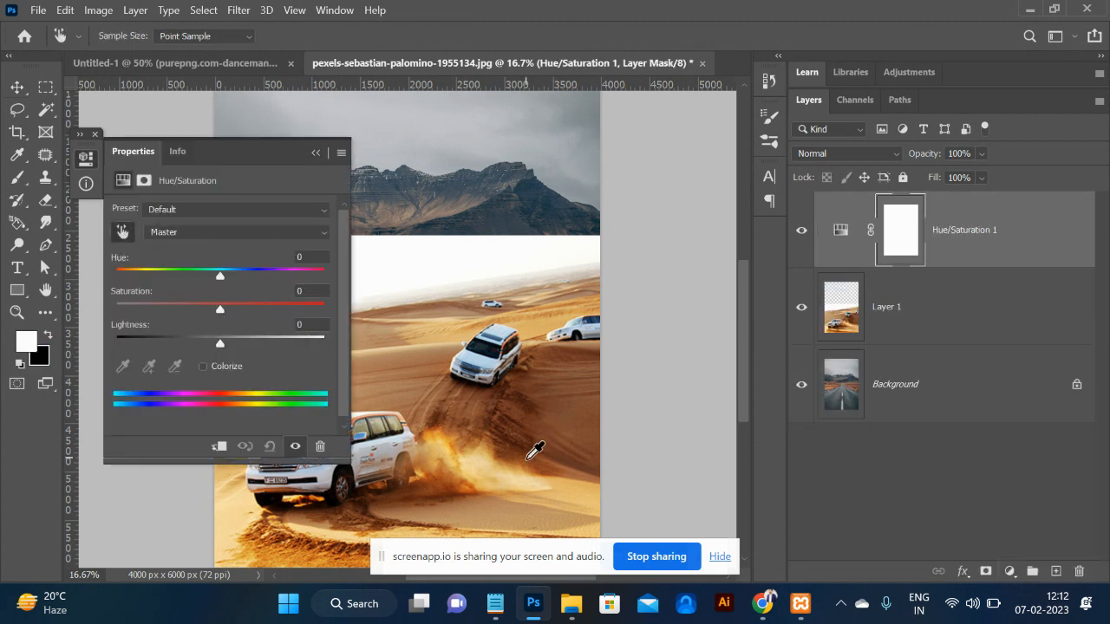
click(416, 370)
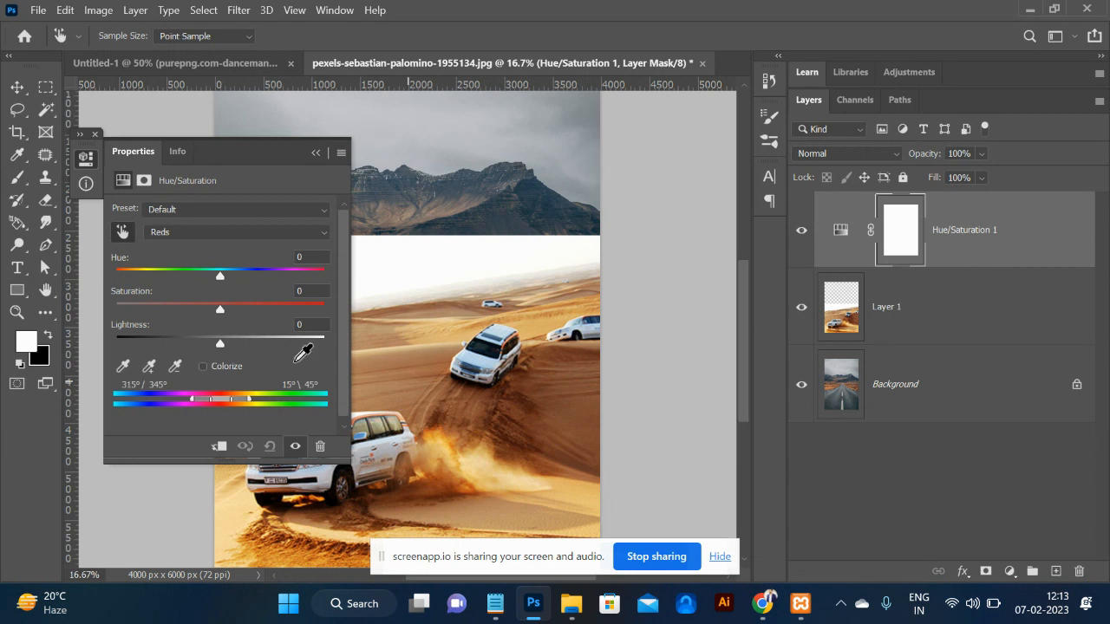
drag(219, 346, 106, 351)
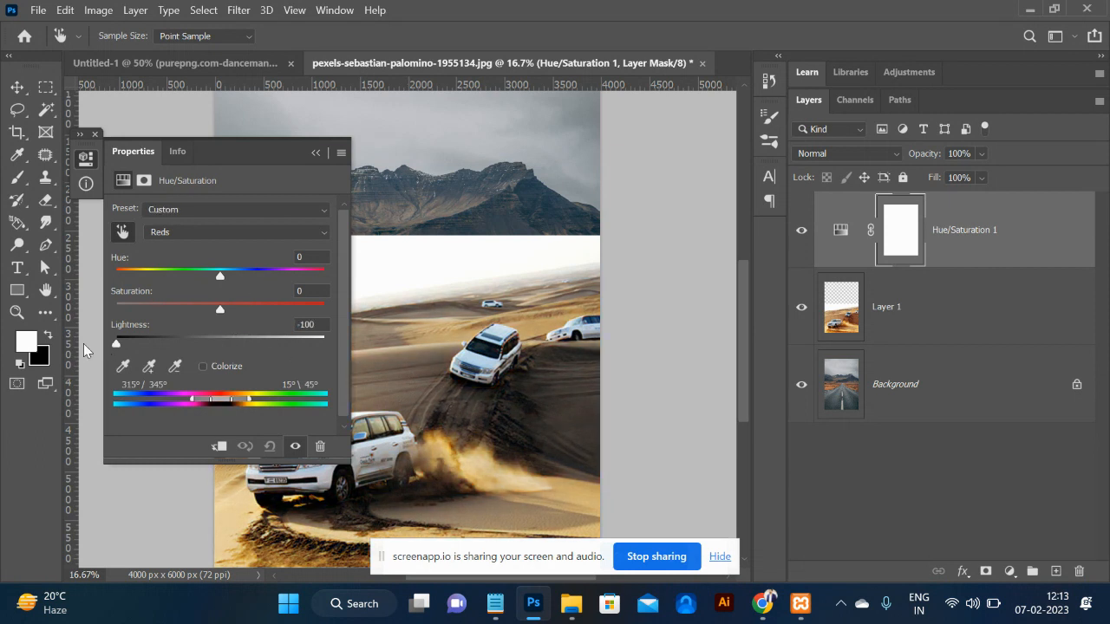
click(316, 153)
click(892, 303)
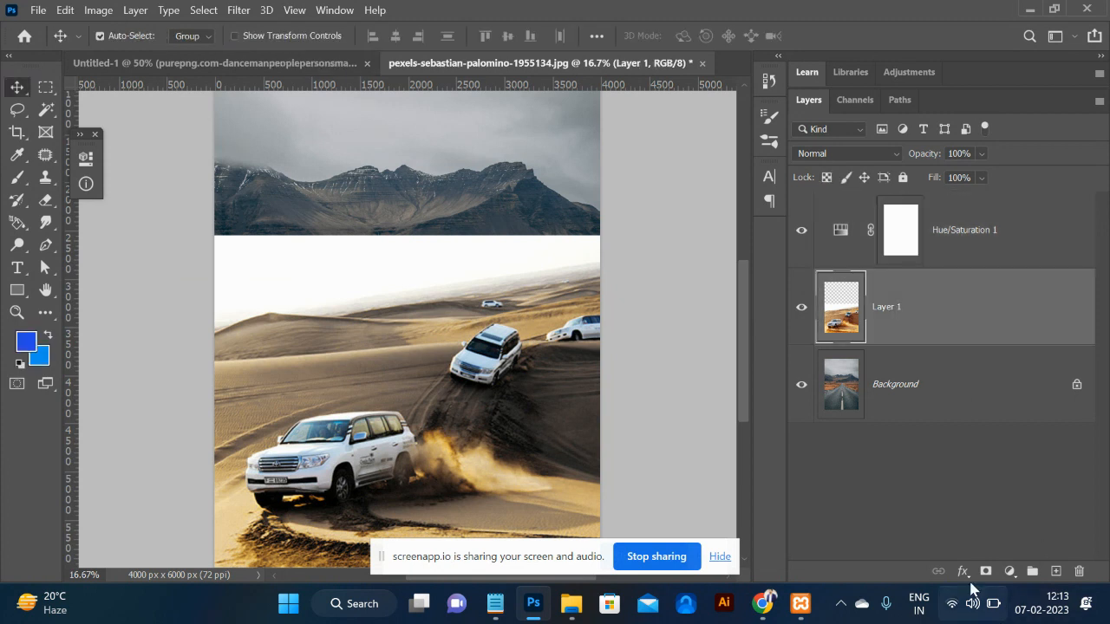
Black-mask the desert layer and brush white to reveal both SUVs and the sand over the road.
alt+click(985, 574)
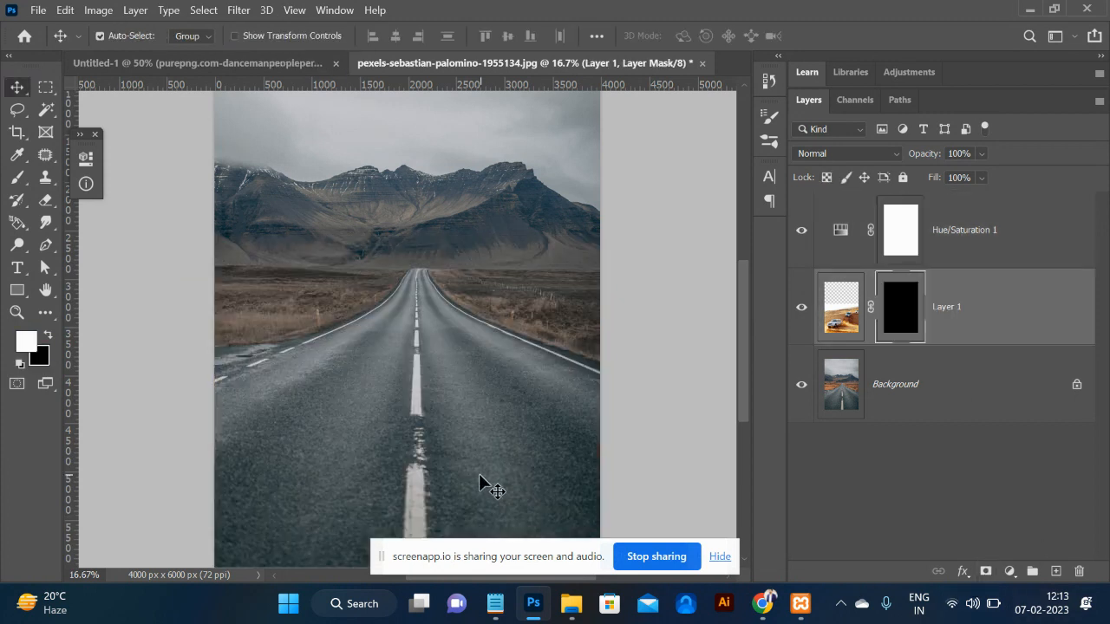
key(b)
mouse_move(322, 465)
mouse_down()
mouse_move(459, 450)
mouse_move(329, 429)
mouse_up()
mouse_move(217, 532)
mouse_down()
mouse_move(583, 535)
mouse_move(265, 509)
mouse_move(328, 508)
mouse_move(410, 422)
mouse_move(346, 405)
mouse_move(403, 370)
mouse_up()
drag(572, 511, 238, 538)
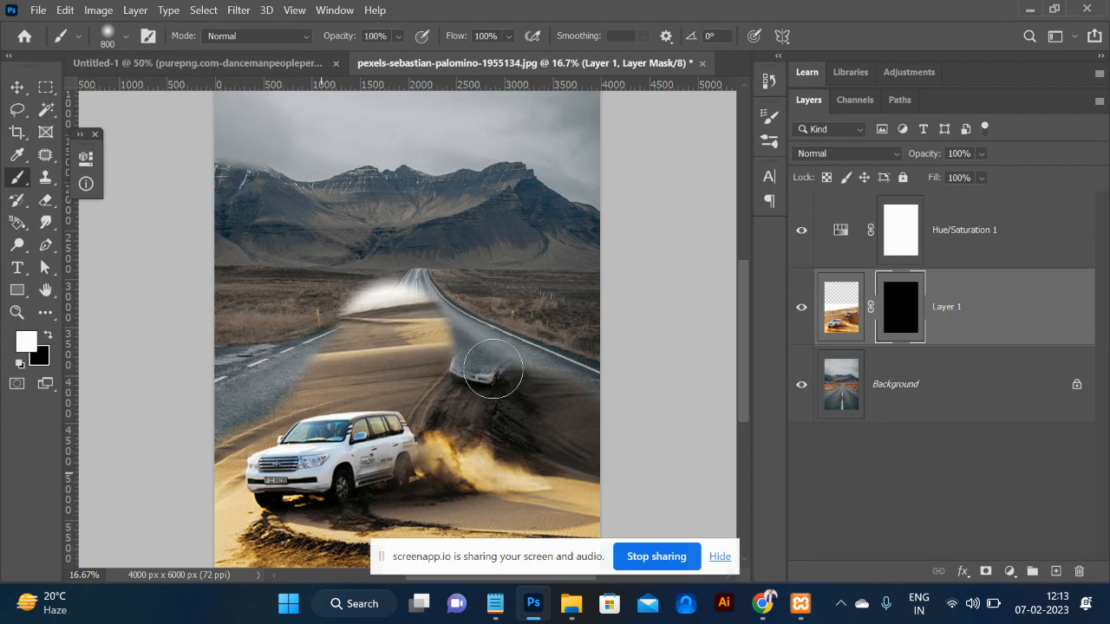
mouse_move(494, 369)
mouse_down()
mouse_move(204, 419)
mouse_move(334, 364)
mouse_move(246, 395)
mouse_up()
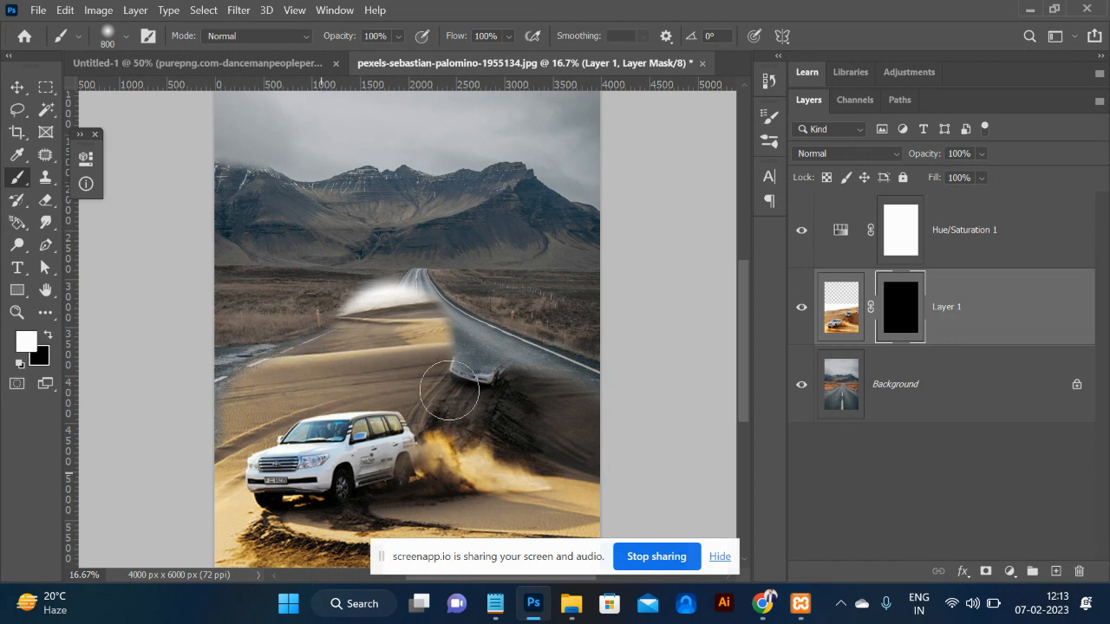
mouse_move(485, 371)
mouse_down()
mouse_move(484, 335)
mouse_move(506, 346)
mouse_move(526, 323)
mouse_move(535, 345)
mouse_move(572, 342)
mouse_move(489, 326)
mouse_move(602, 334)
mouse_move(477, 306)
mouse_move(546, 306)
mouse_move(330, 251)
mouse_up()
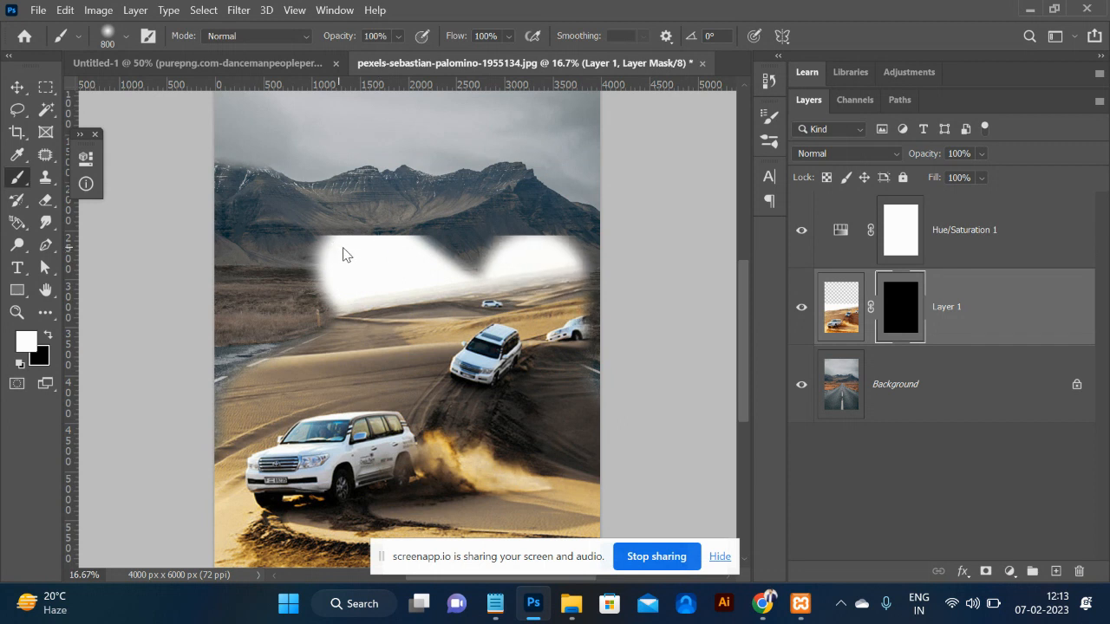